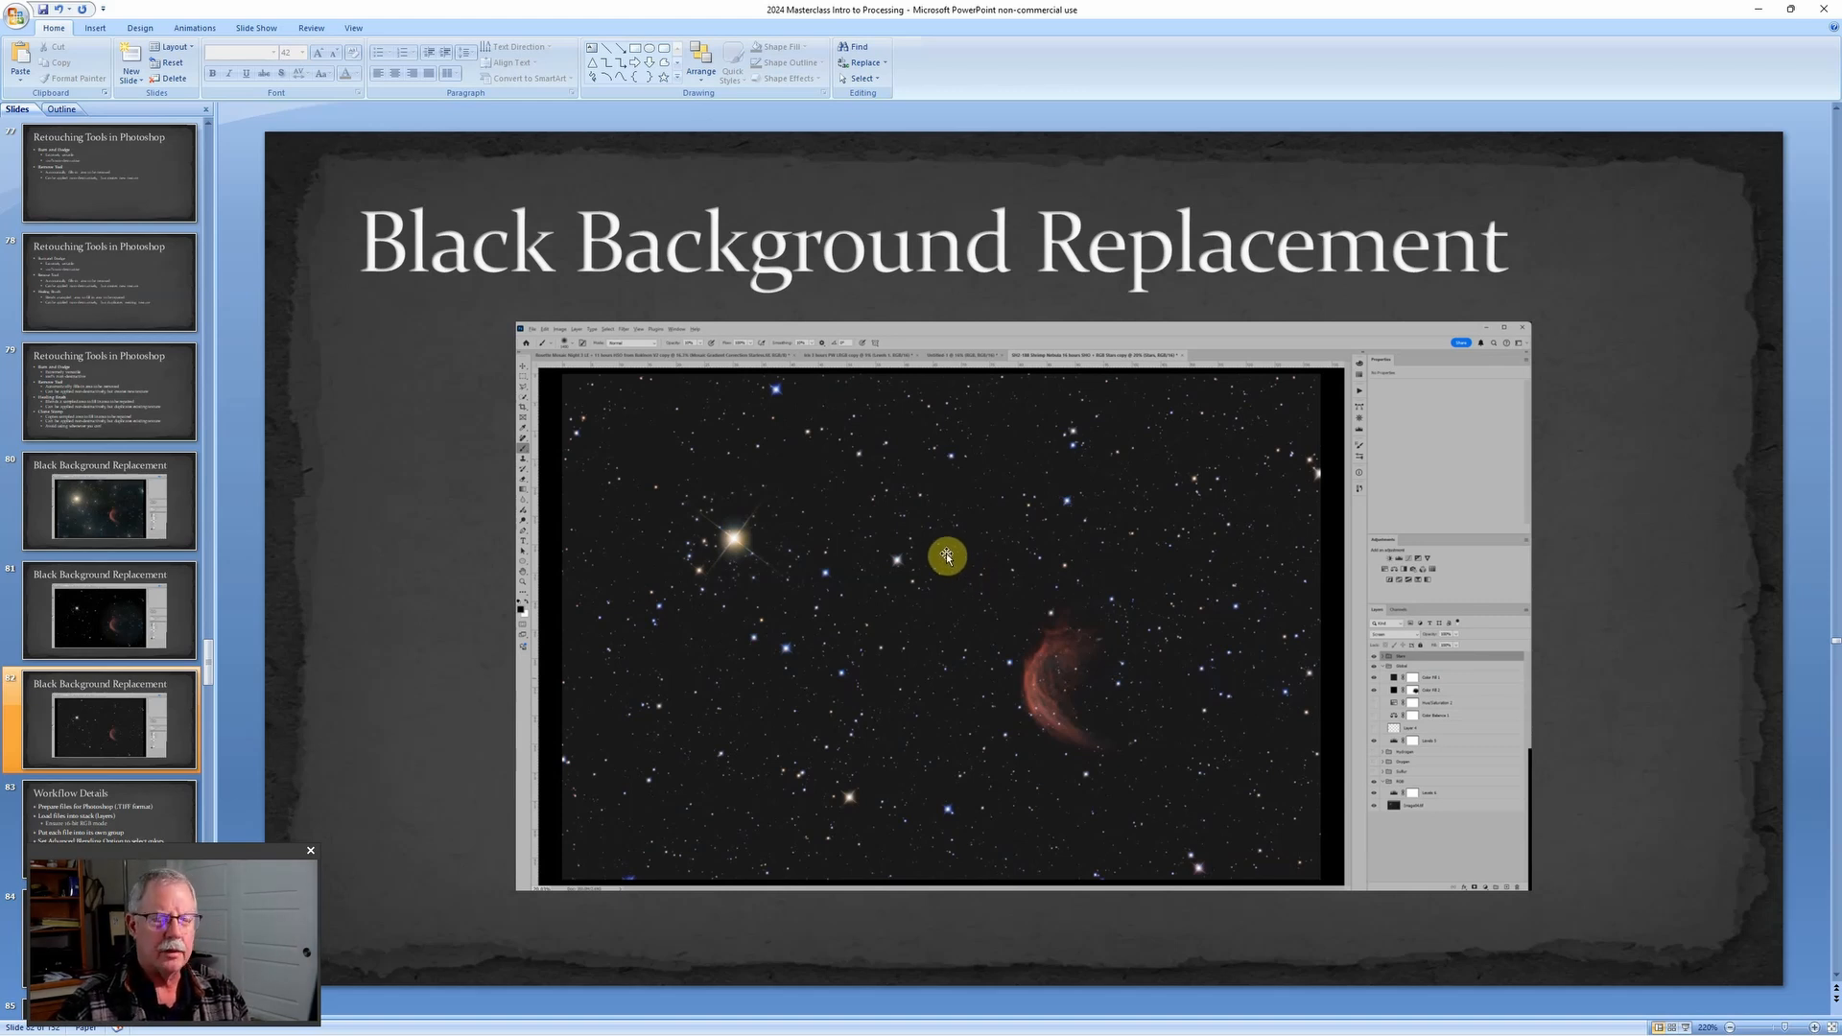
Step: Switch to Photoshop, show the Rosette Mosaic document and examine its central nebula up close
{"action": "left_click", "coordinate": [931, 1020]}
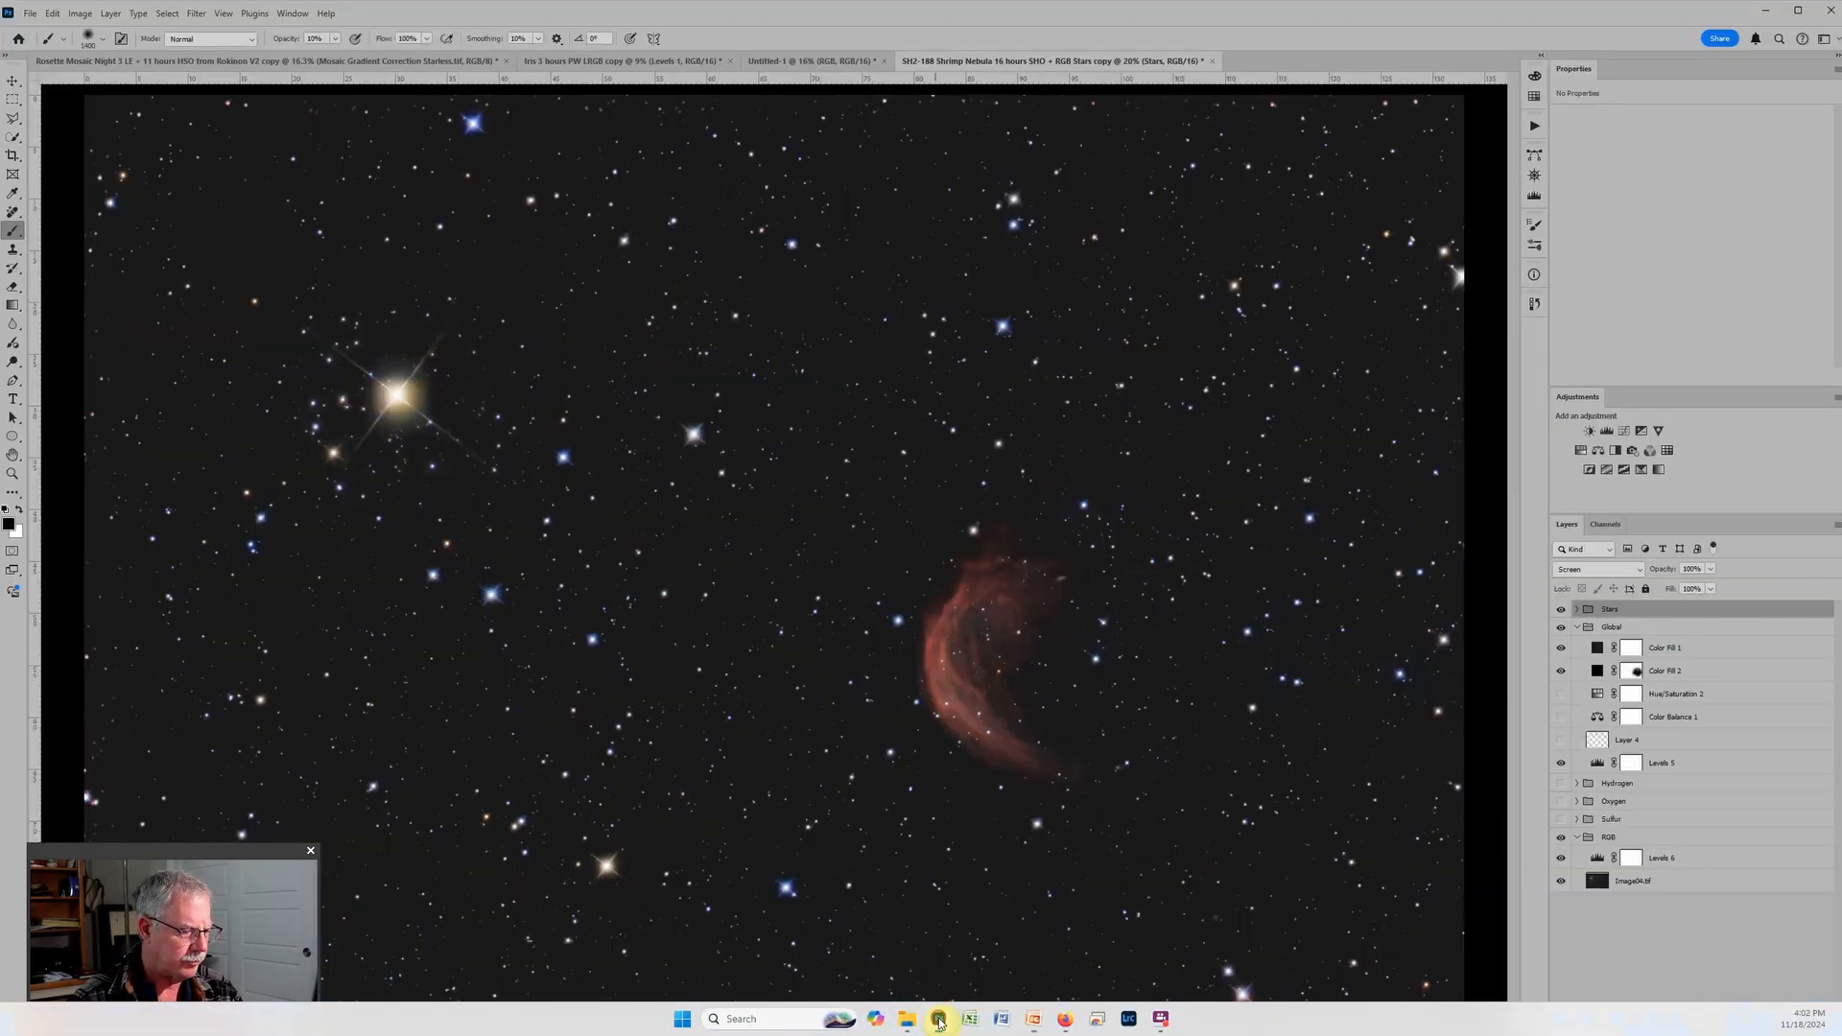
{"action": "left_click", "coordinate": [90, 59]}
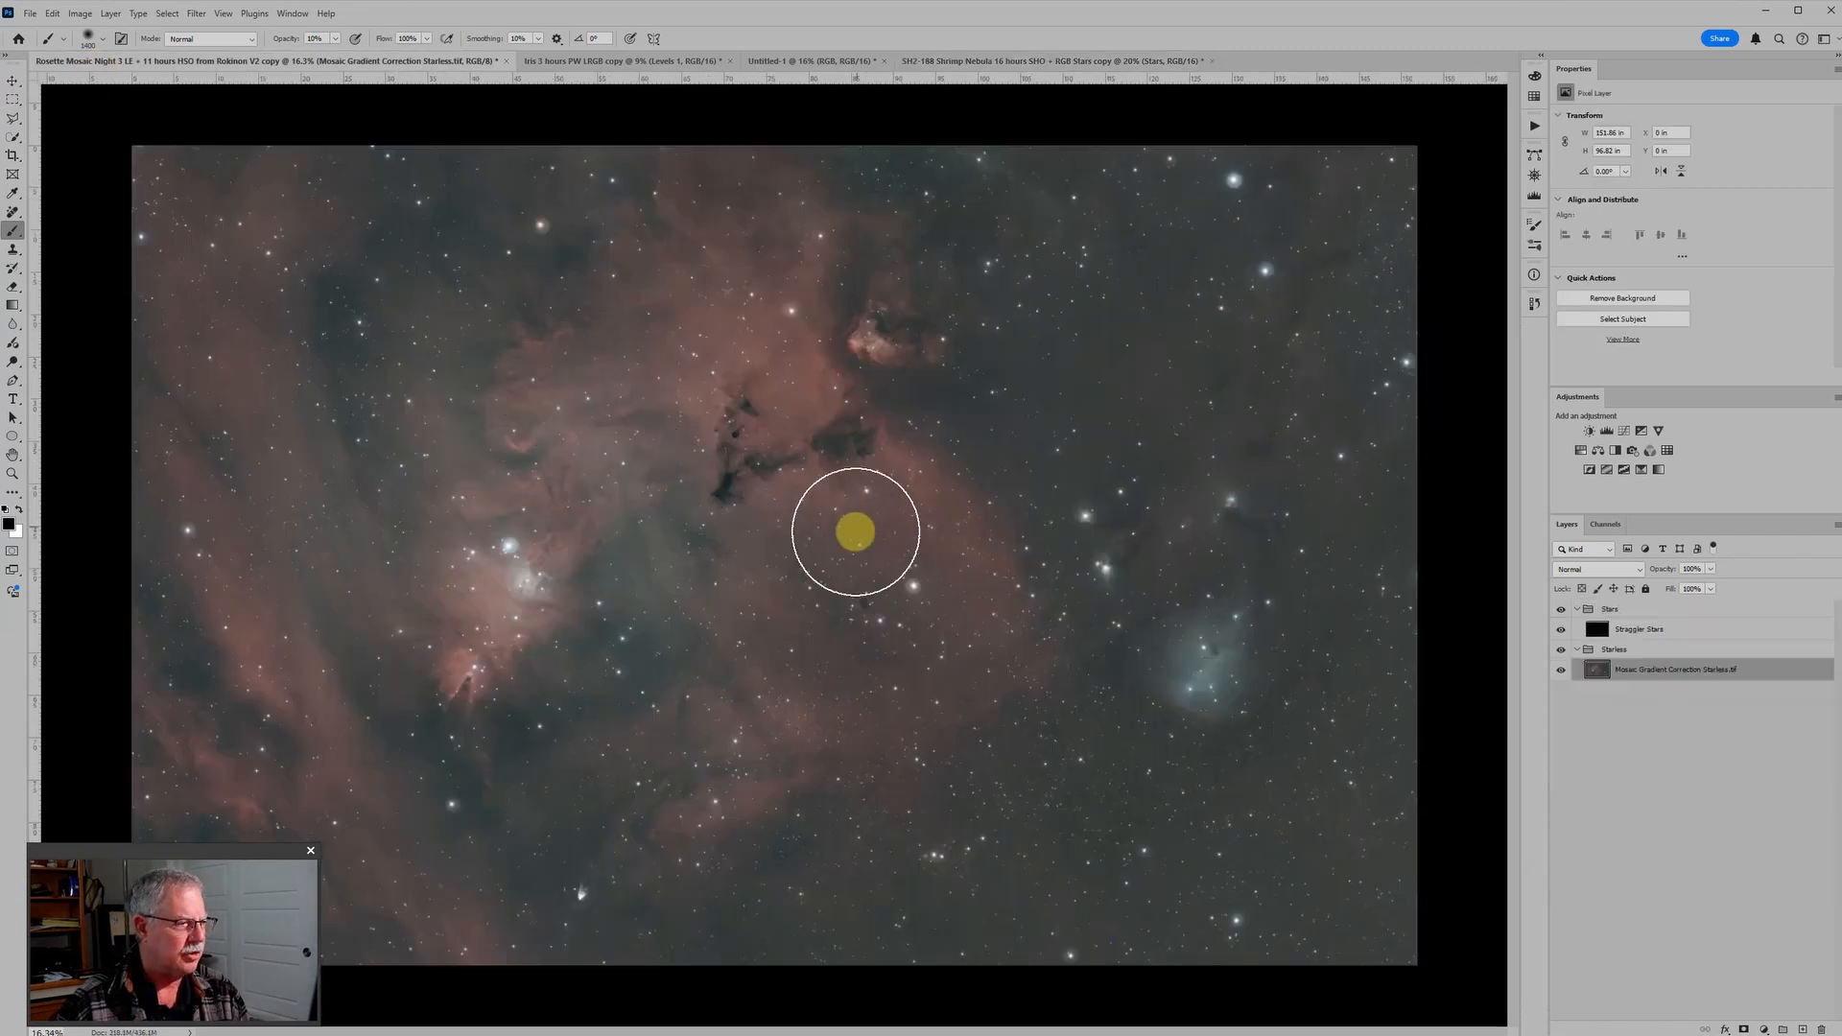
{"action": "scroll", "coordinate": [583, 481], "scroll_direction": "up", "scroll_amount": 1}
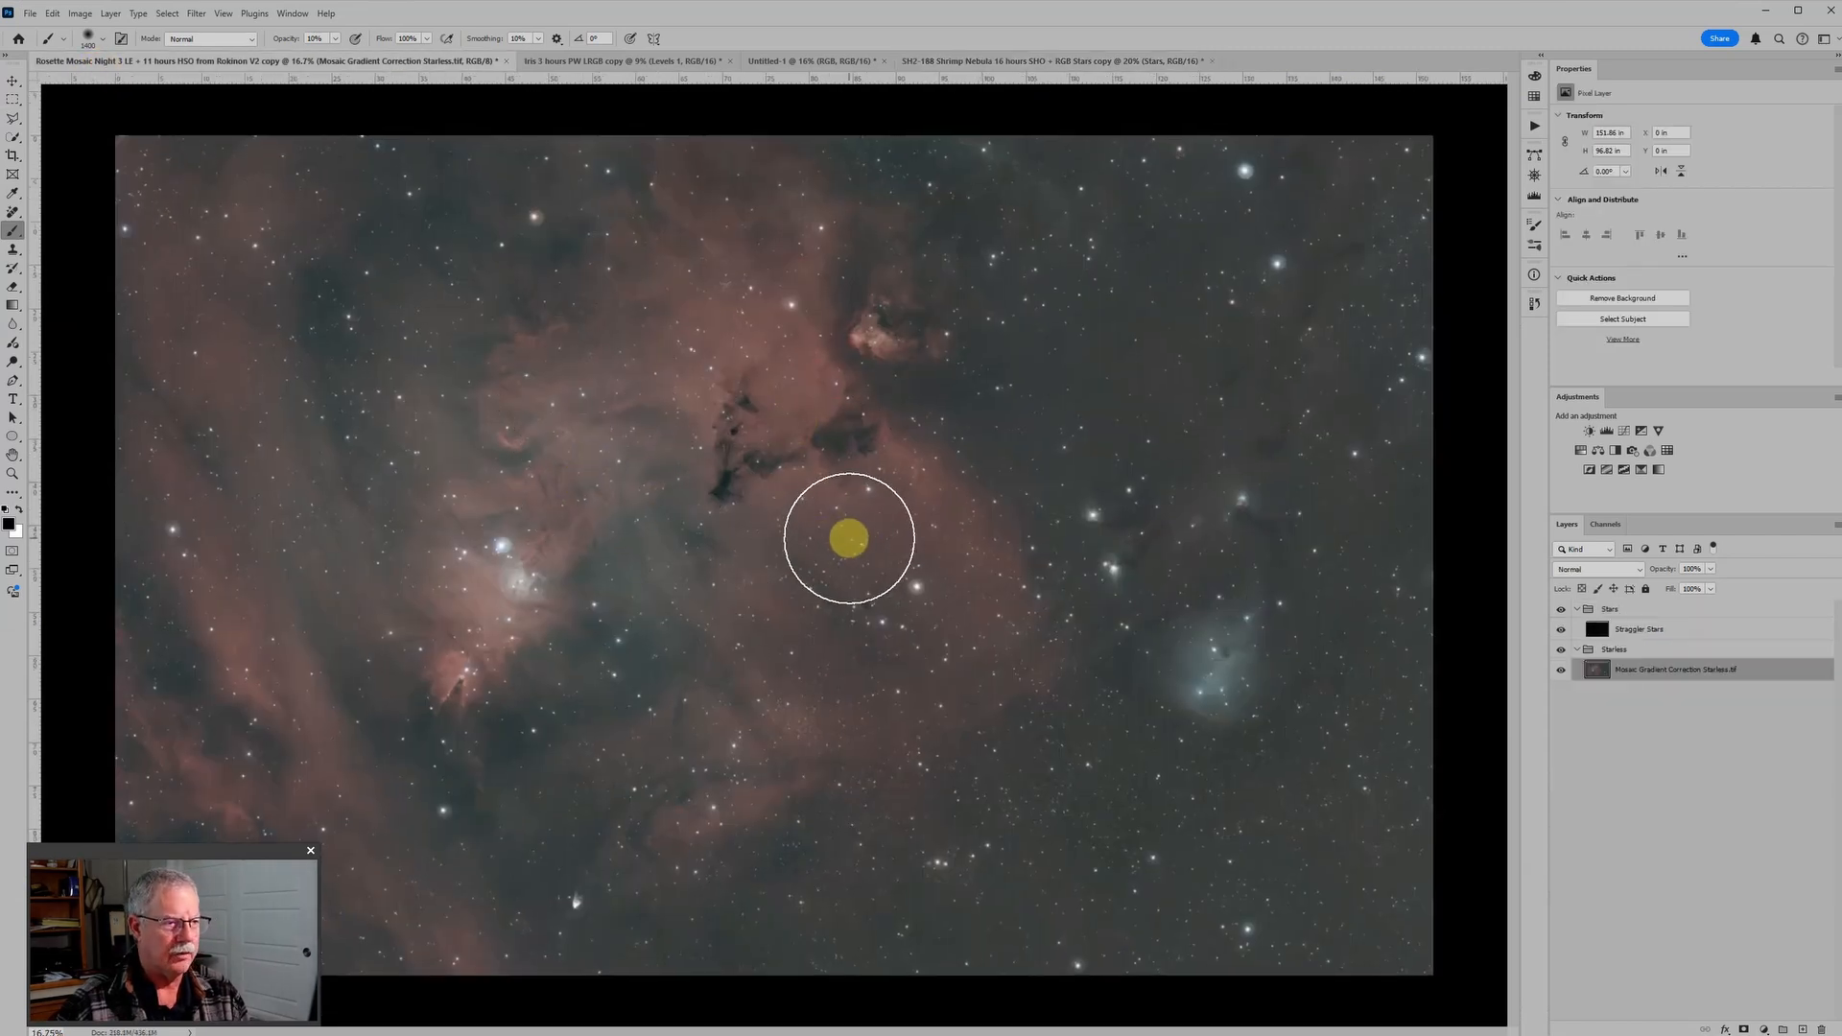
{"action": "scroll", "coordinate": [844, 537], "scroll_direction": "down", "scroll_amount": 2}
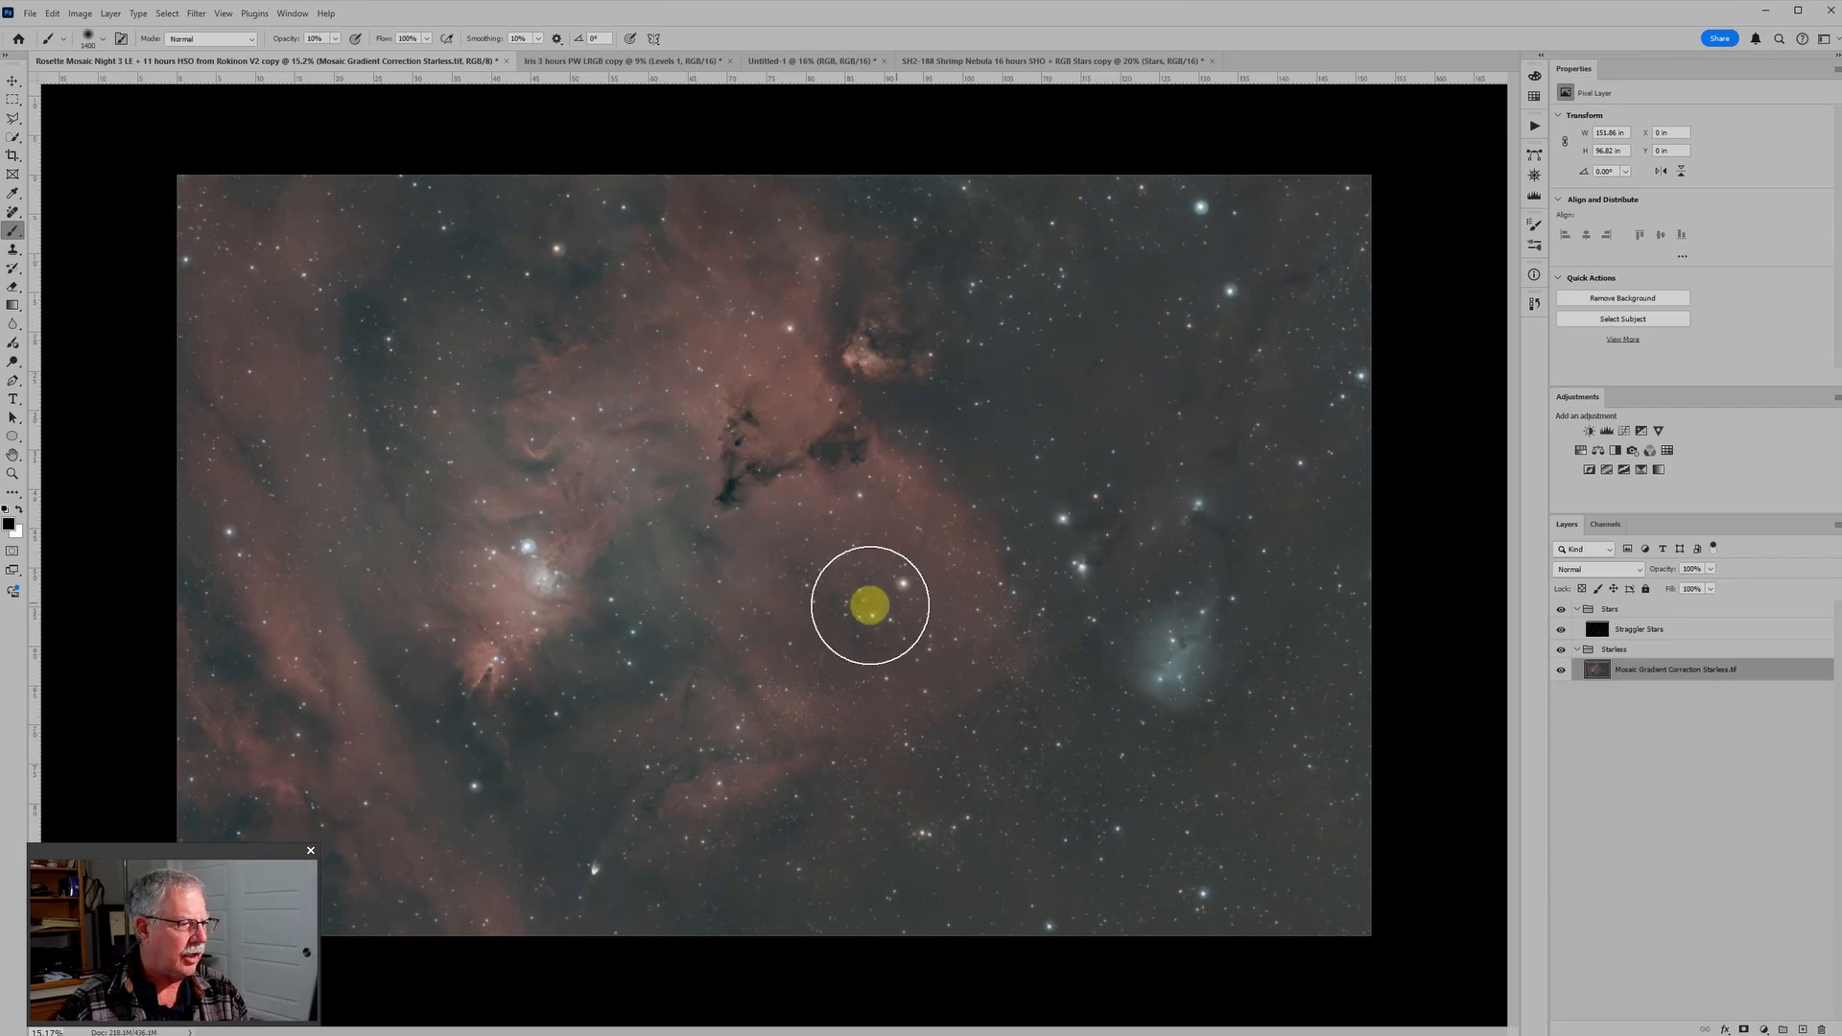
{"action": "scroll", "coordinate": [883, 604], "scroll_direction": "up", "scroll_amount": 3}
{"action": "scroll", "coordinate": [898, 599], "scroll_direction": "up", "scroll_amount": 5}
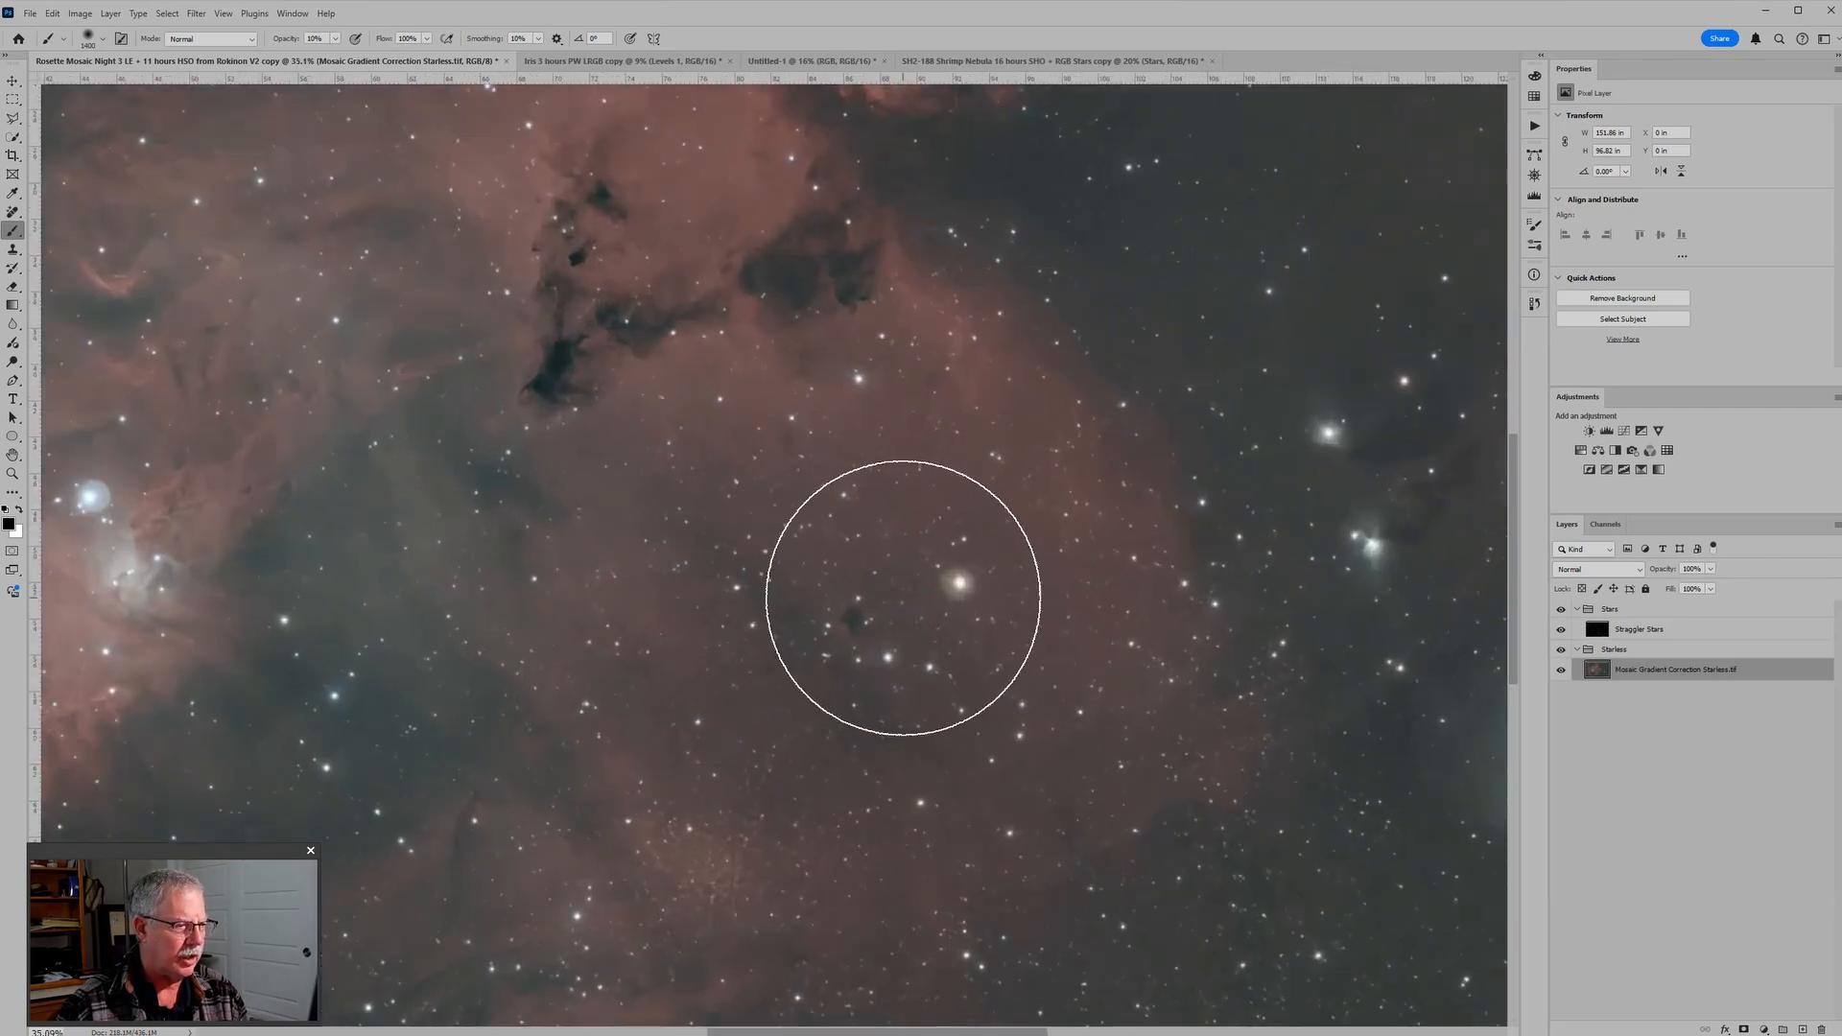
{"action": "key", "text": "bracketleft"}
{"action": "key", "text": "bracketleft"}
{"action": "key", "text": "bracketleft"}
{"action": "key", "text": "bracketleft"}
{"action": "key", "text": "bracketleft"}
{"action": "key", "text": "bracketleft"}
{"action": "key", "text": "bracketleft"}
{"action": "key", "text": "bracketleft"}
{"action": "key", "text": "bracketleft"}
{"action": "key", "text": "bracketleft"}
{"action": "key", "text": "bracketleft"}
{"action": "key", "text": "bracketleft"}
{"action": "key", "text": "bracketleft"}
{"action": "key", "text": "bracketleft"}
{"action": "key", "text": "bracketleft"}
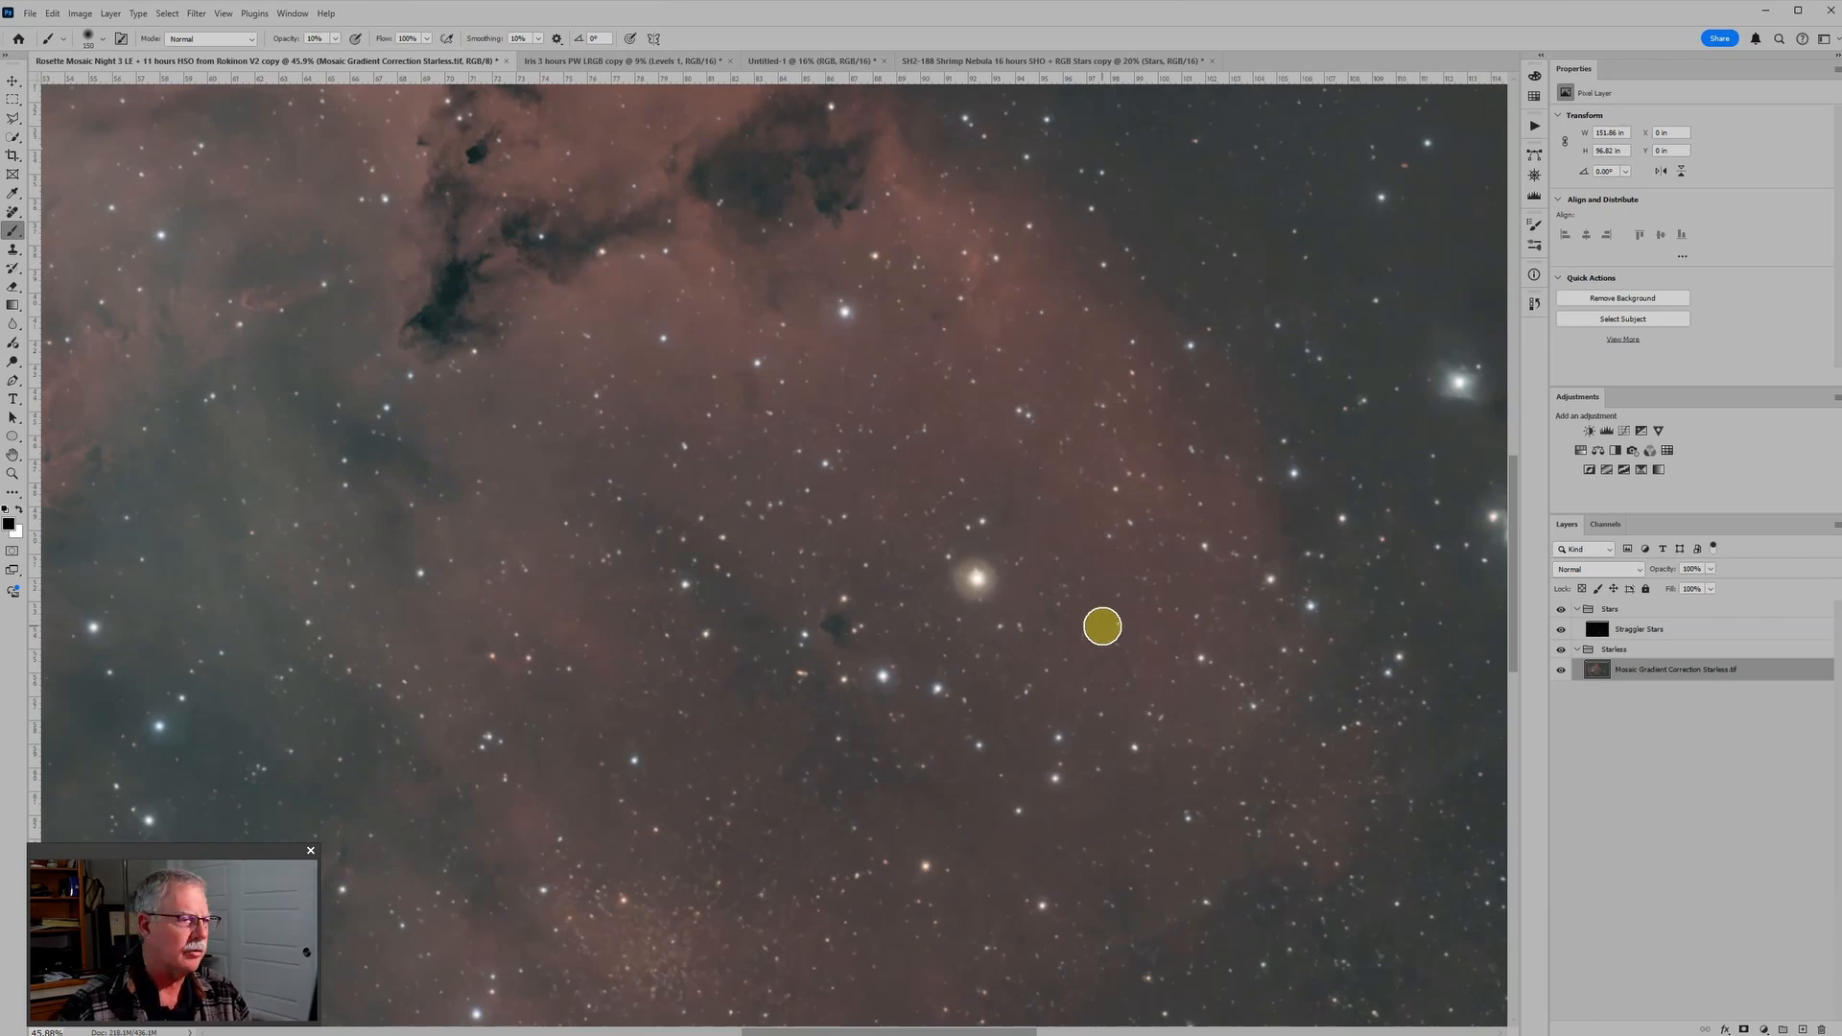
{"action": "scroll", "coordinate": [1102, 627], "scroll_direction": "down", "scroll_amount": 4}
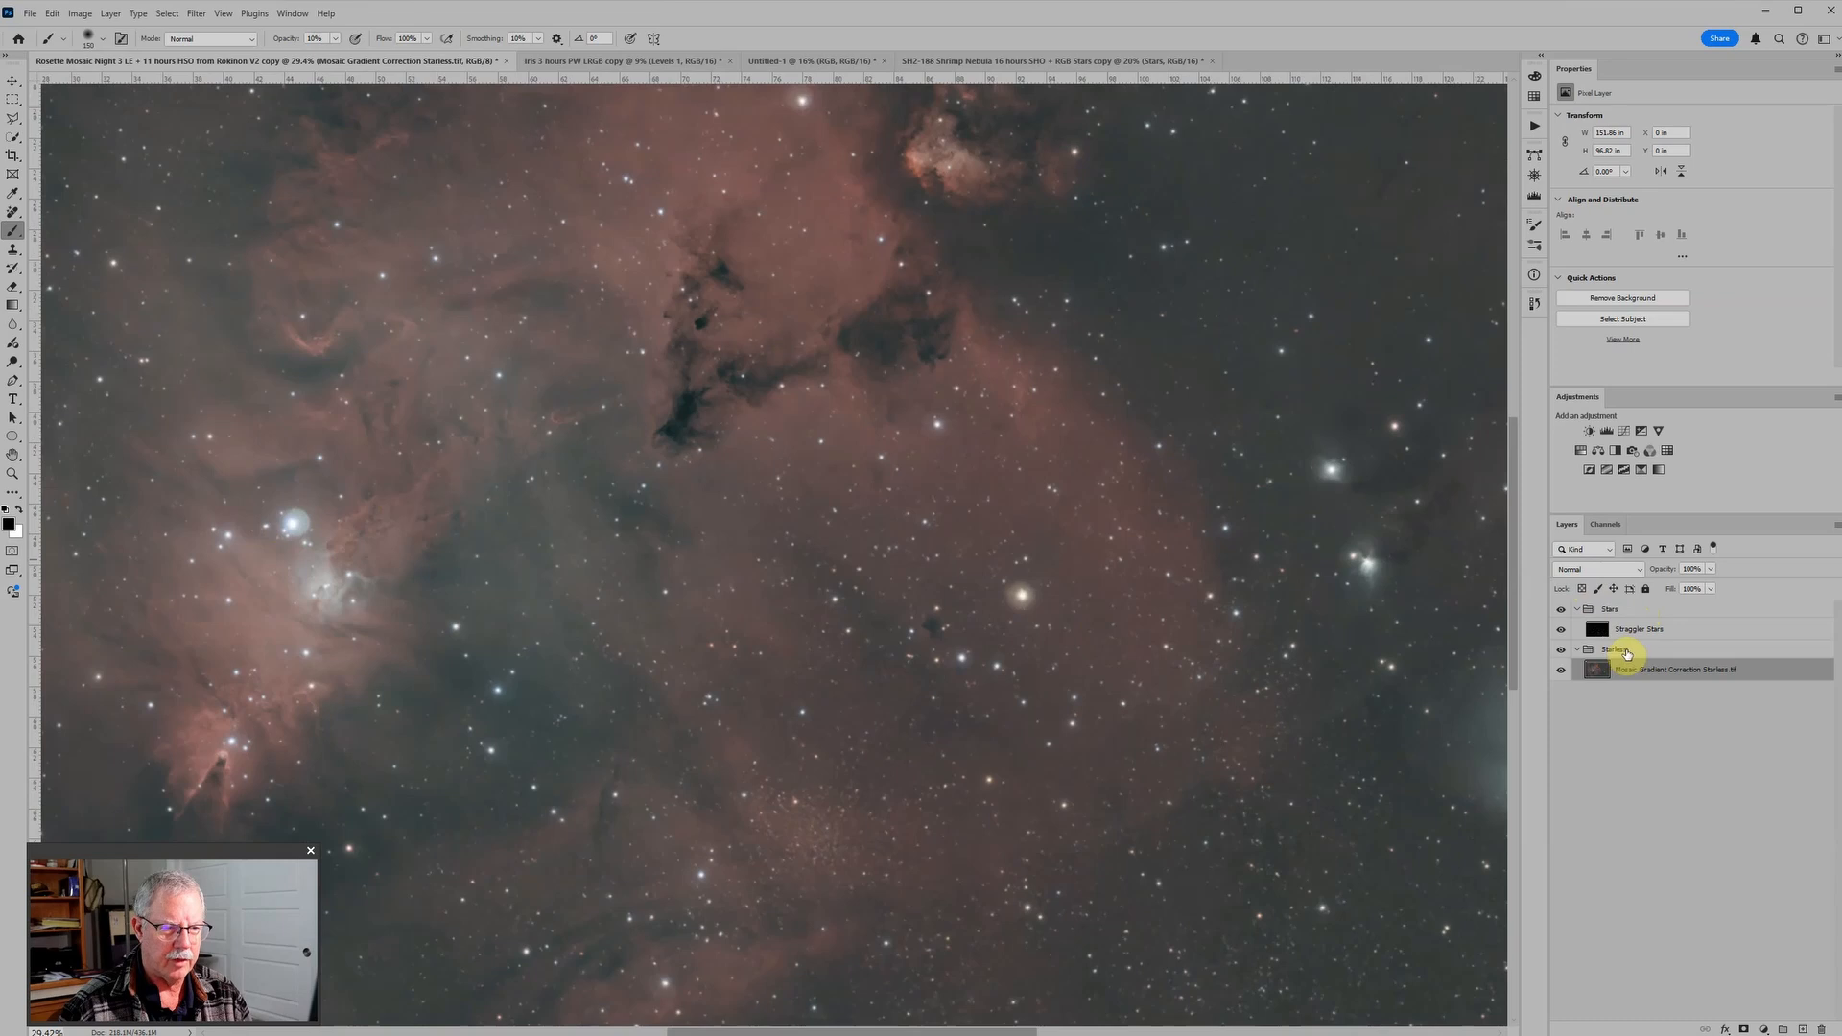
Step: Hide the Stars group so that only the Starless group is displayed
{"action": "left_click", "coordinate": [1628, 652]}
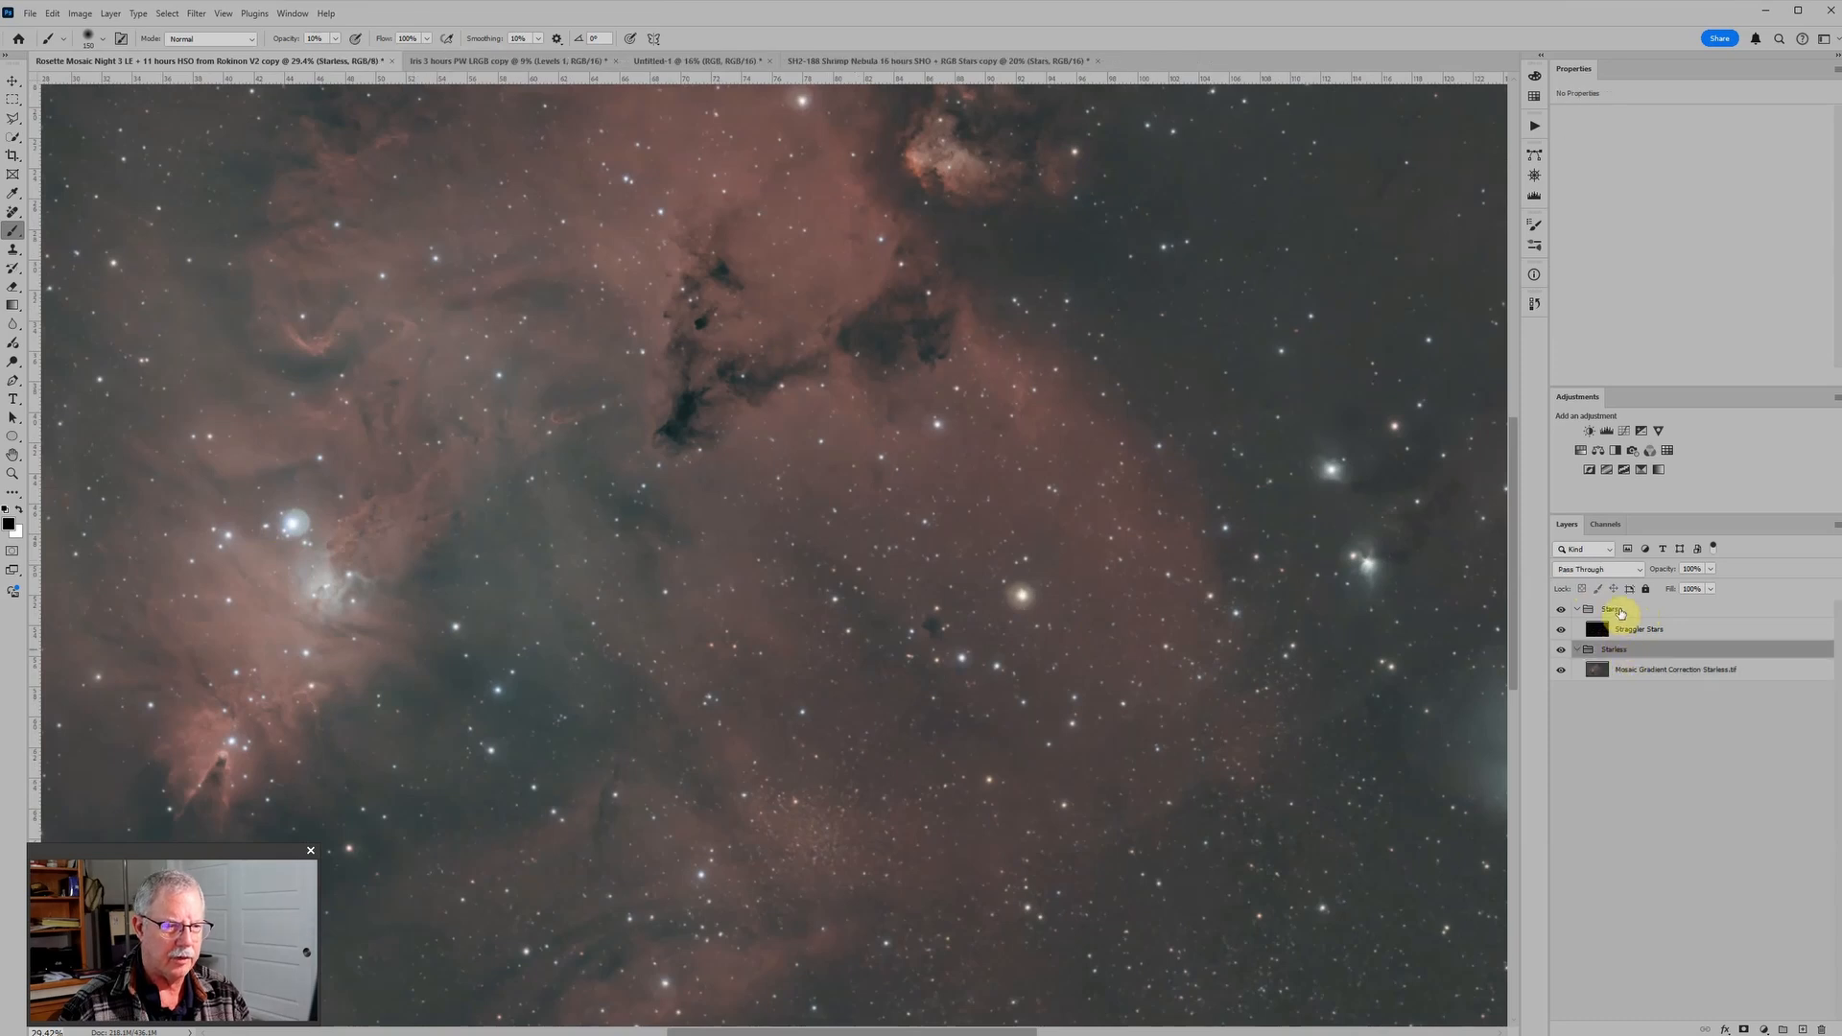
{"action": "left_click", "coordinate": [1560, 610]}
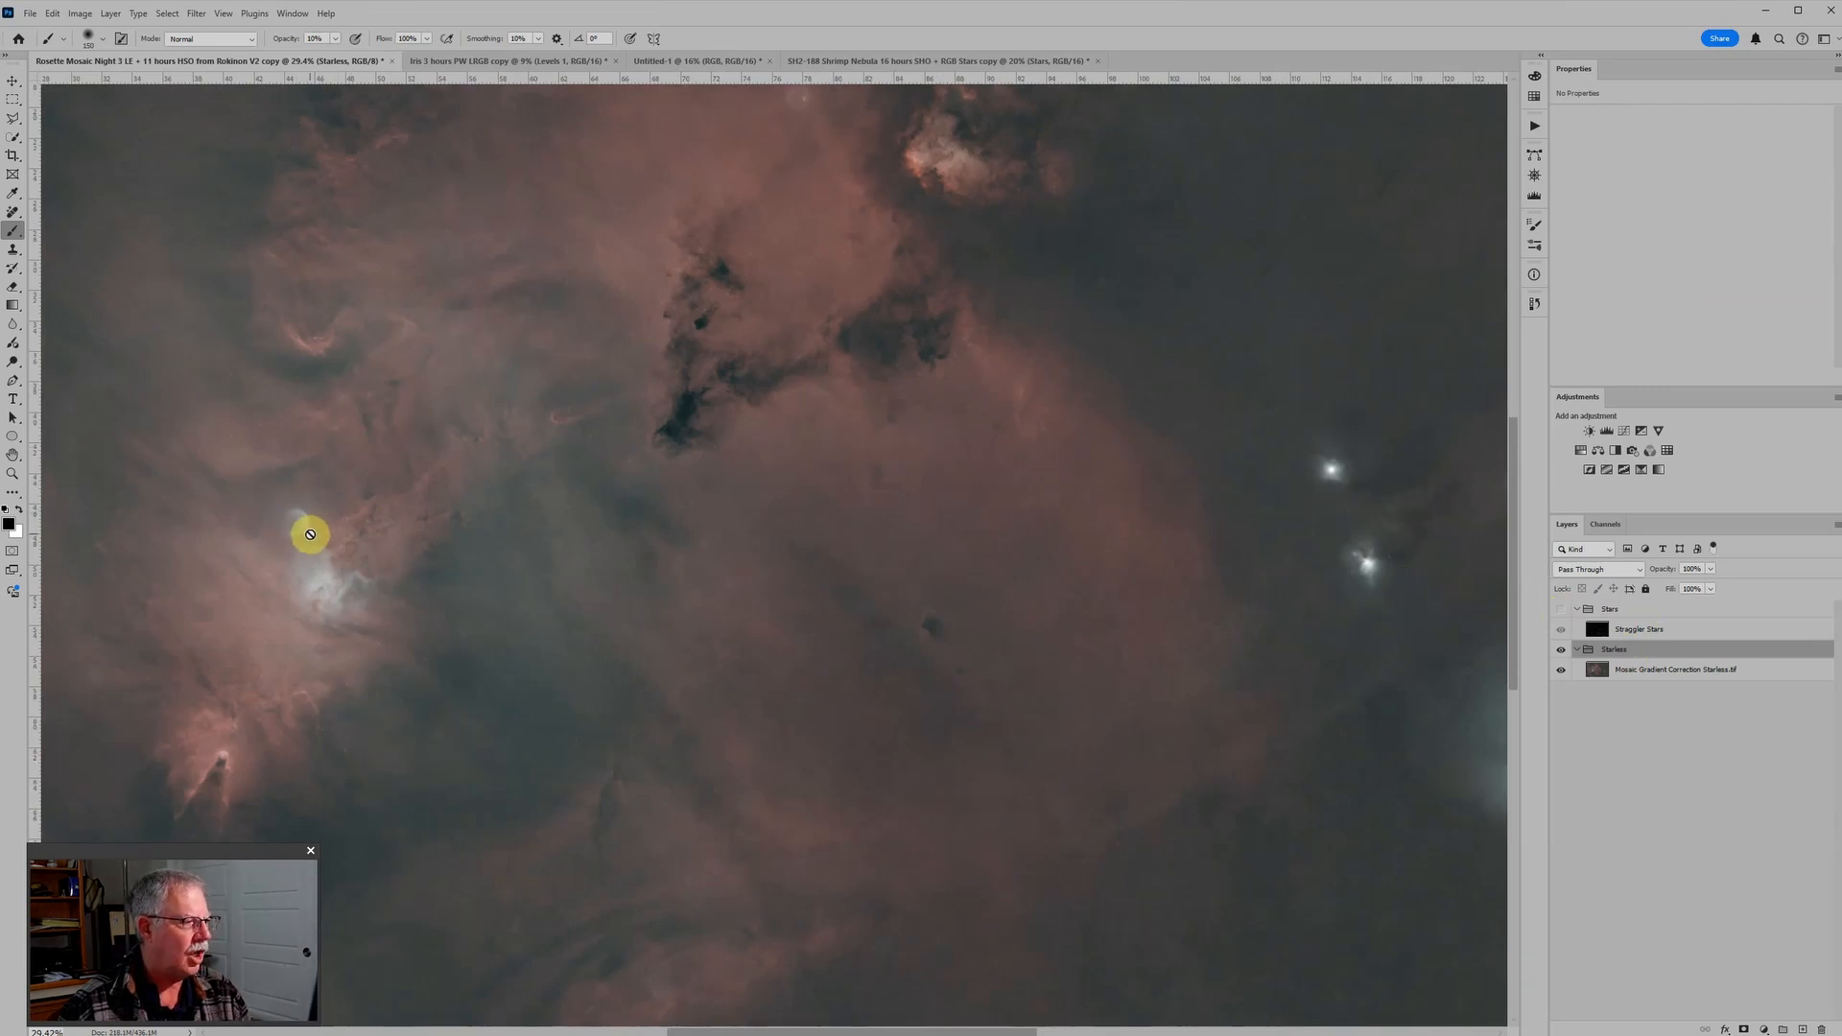
{"action": "left_click_drag", "start_coordinate": [893, 379], "coordinate": [1034, 526]}
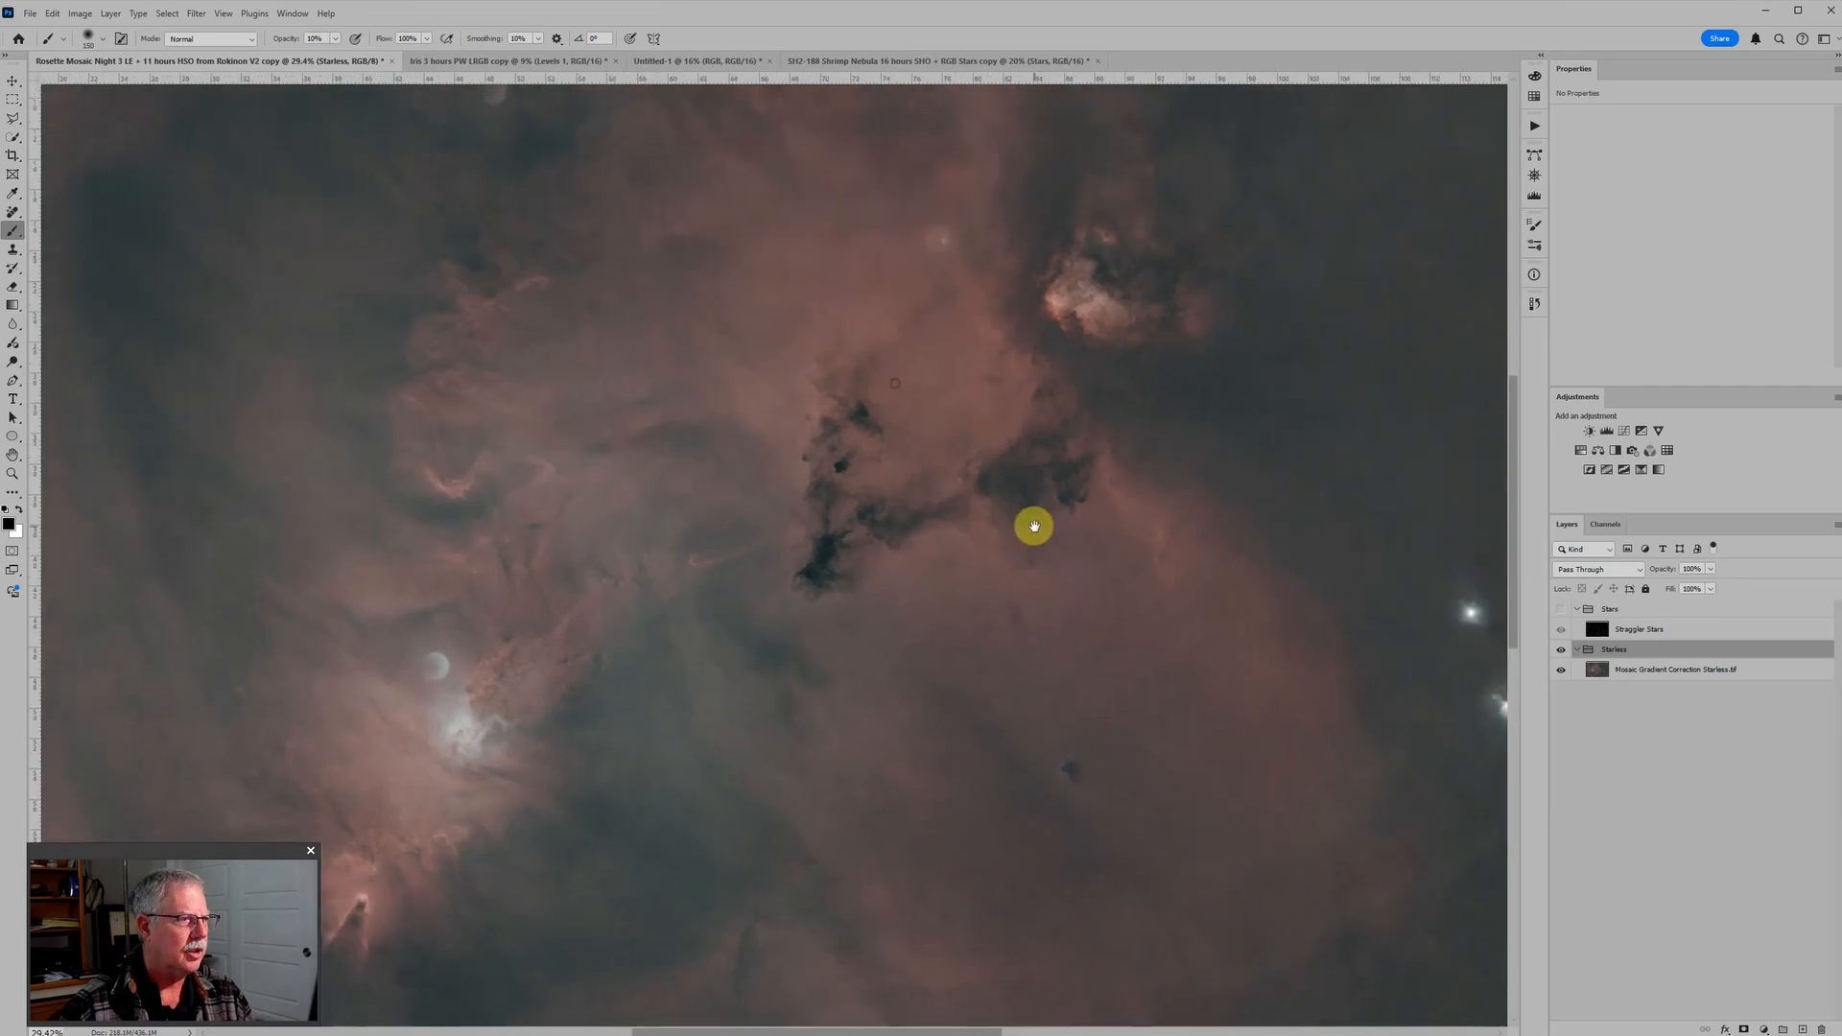
Step: Select the Mosaic Gradient Correction Starless layer and activate the Remove tool
{"action": "left_click", "coordinate": [1619, 671]}
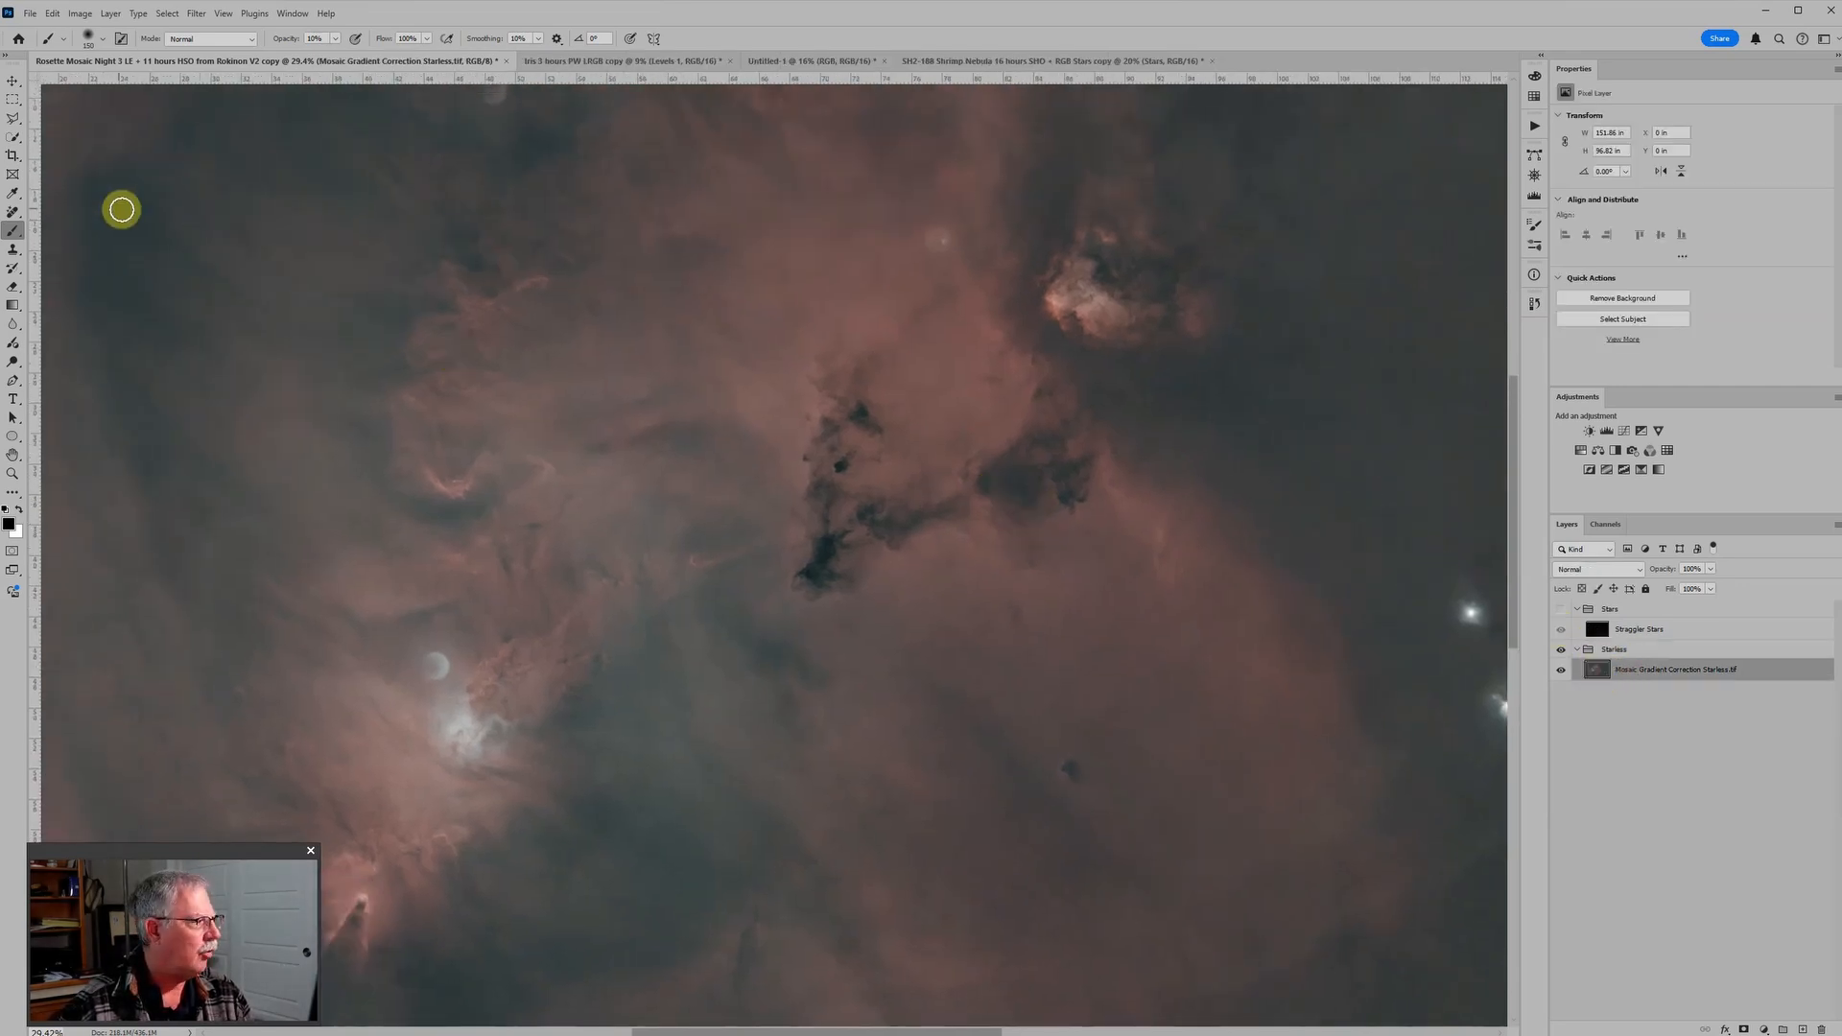
{"action": "left_click", "coordinate": [13, 213]}
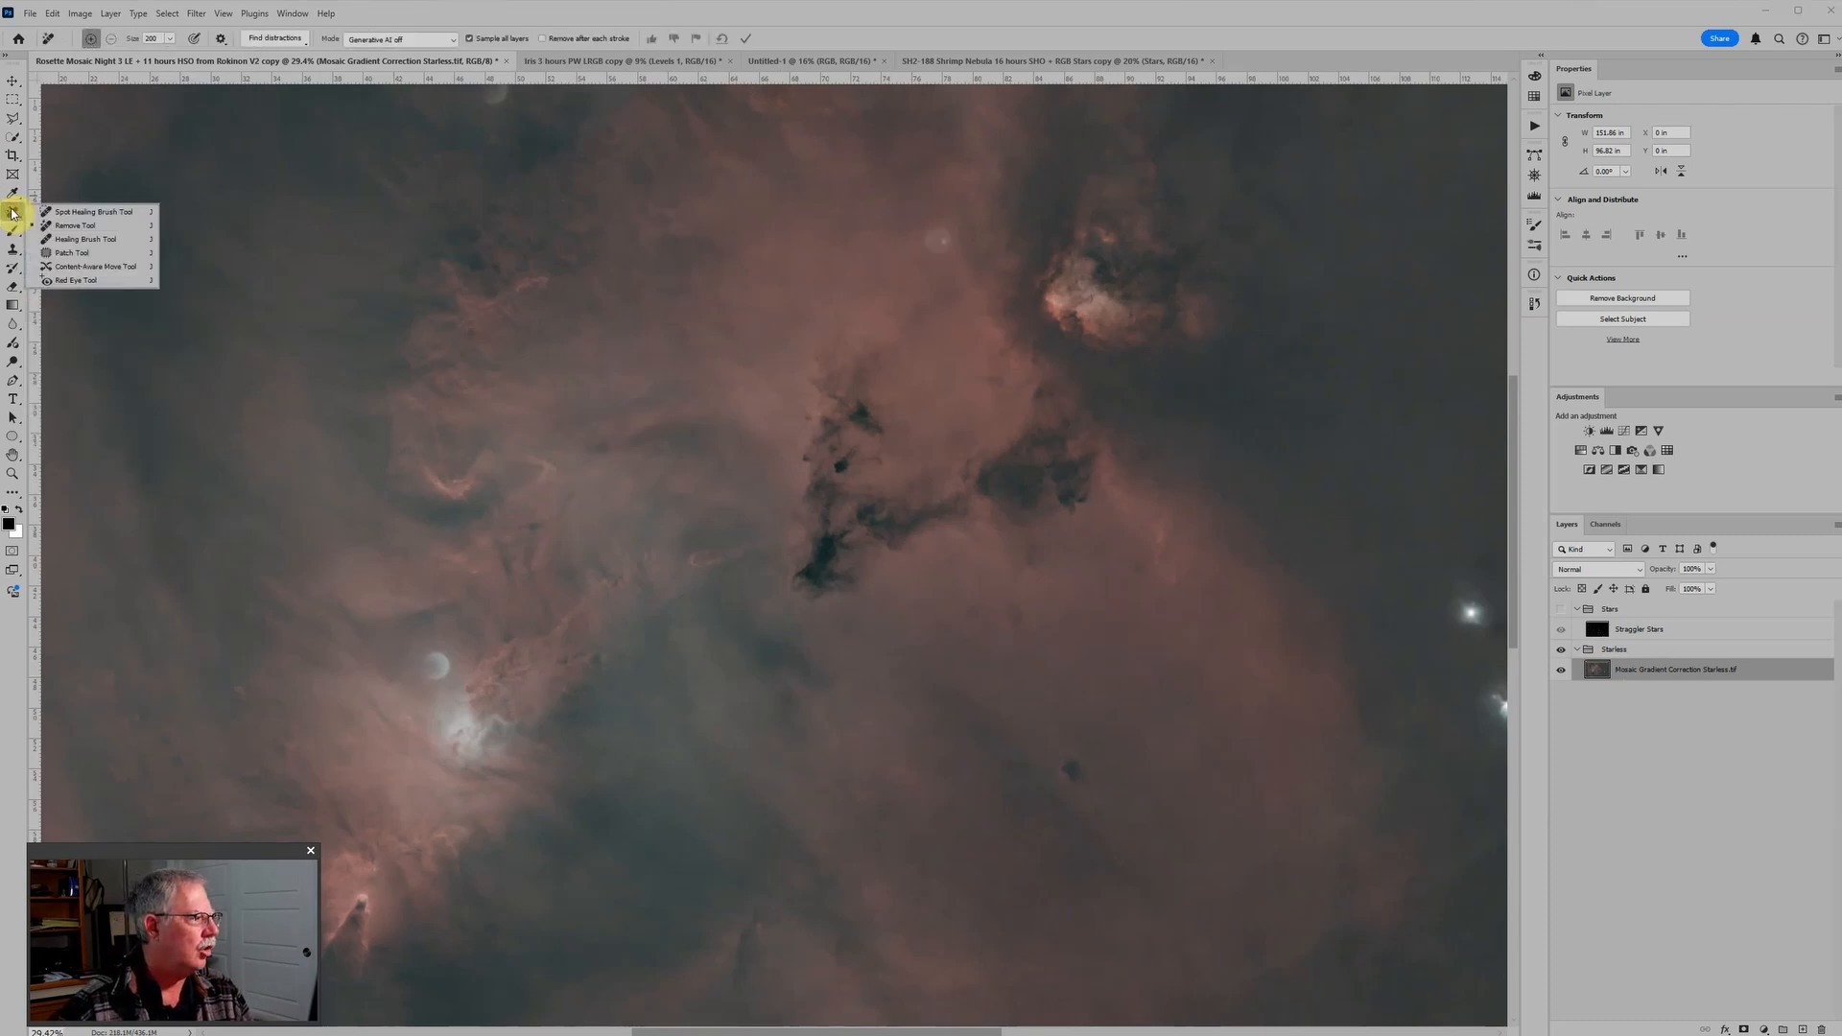
{"action": "left_click", "coordinate": [80, 210]}
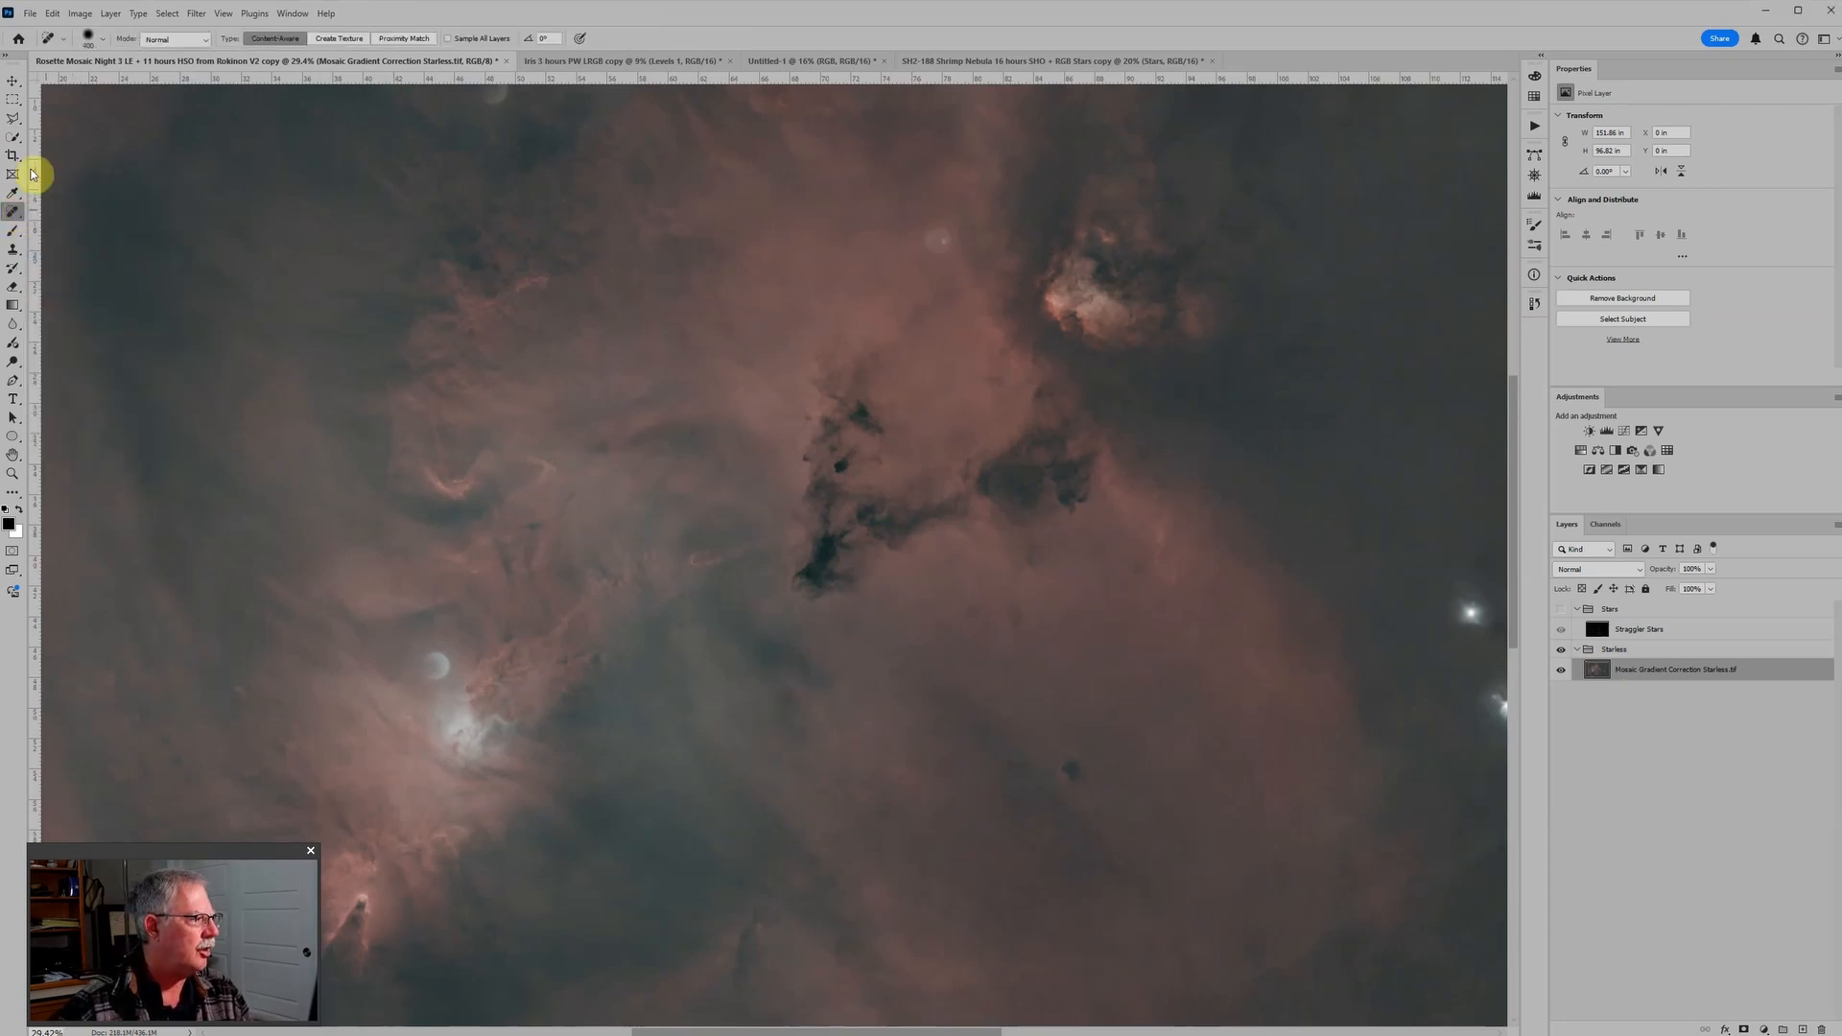
{"action": "right_click", "coordinate": [15, 209]}
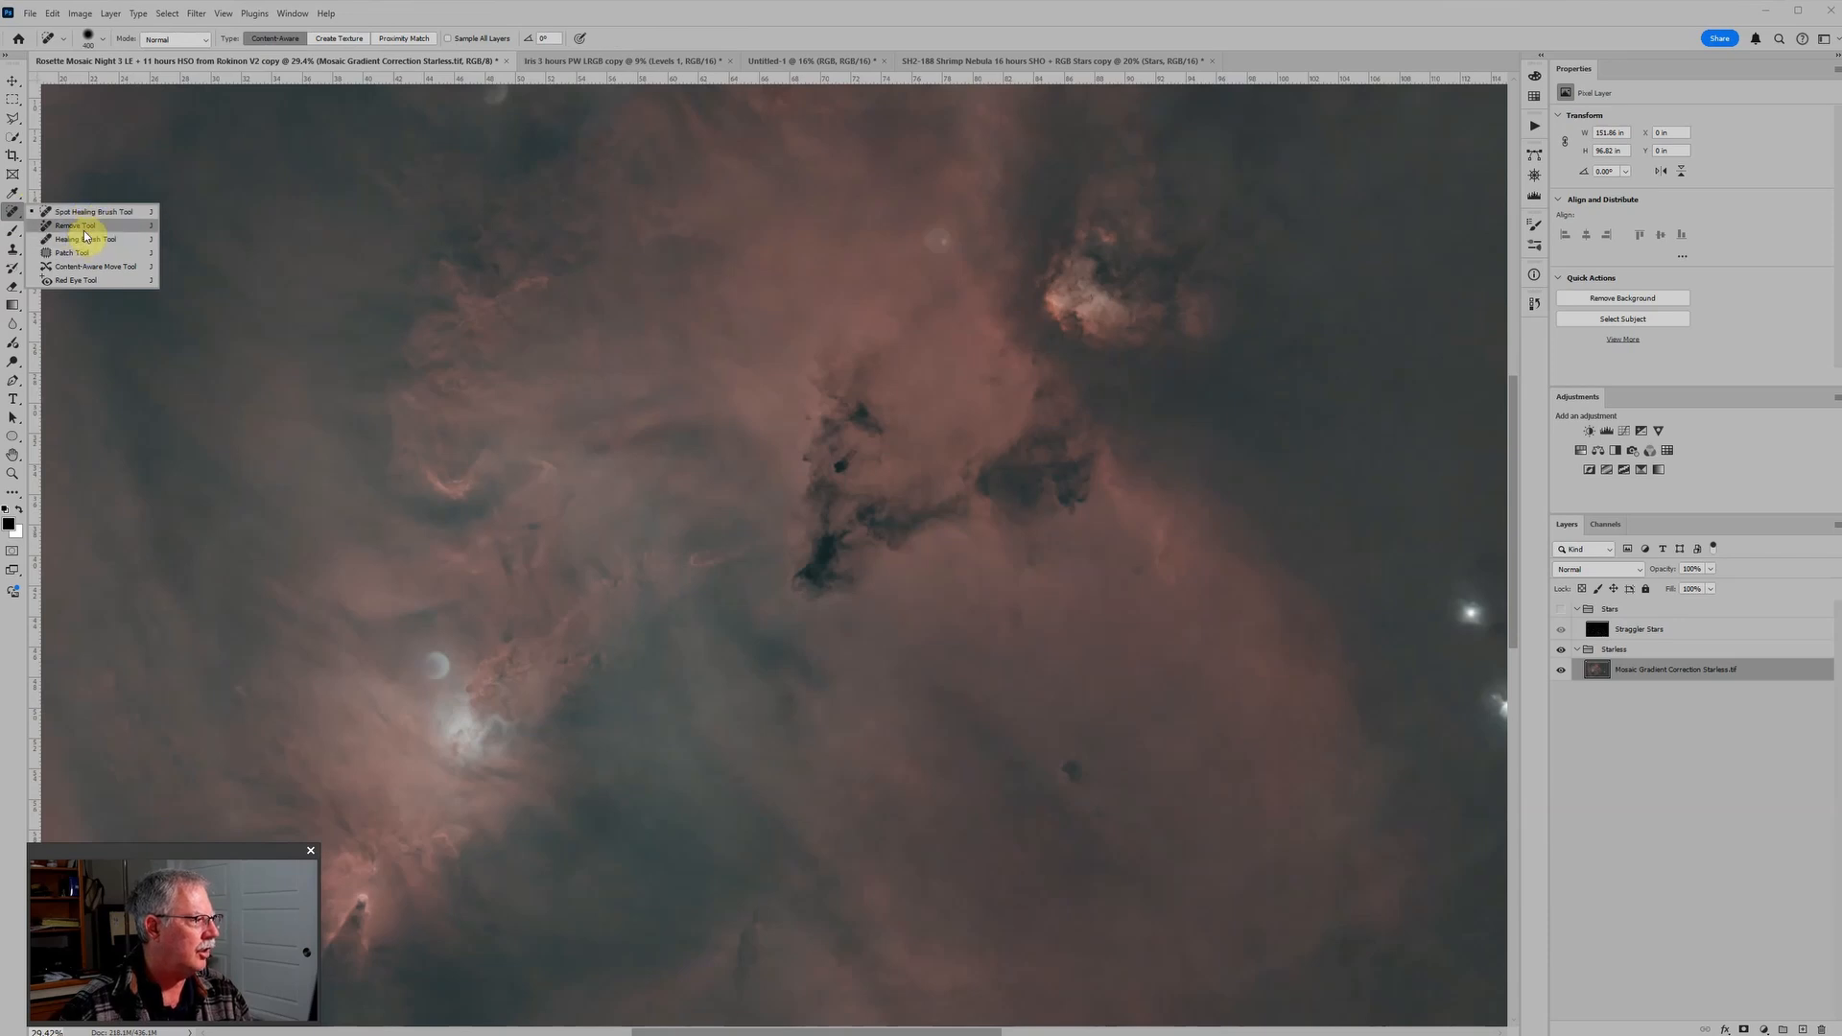
{"action": "left_click", "coordinate": [85, 228]}
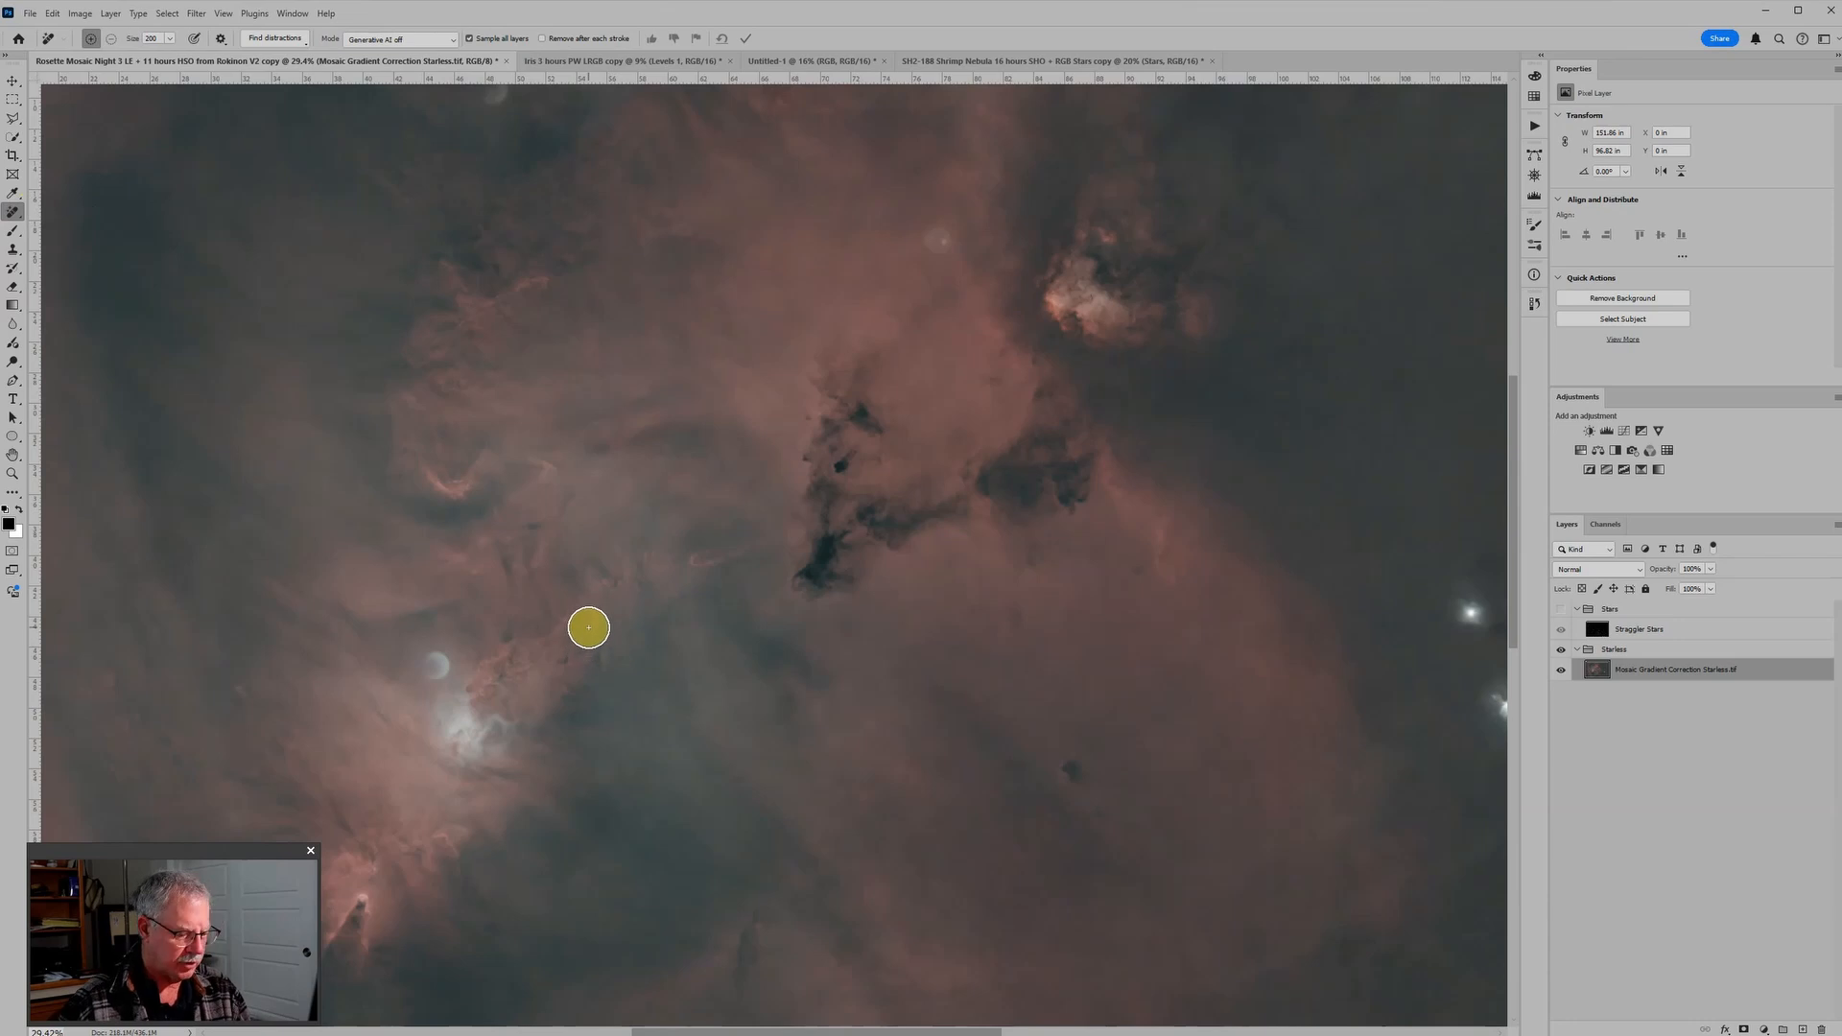
Step: Set the Remove tool's brush size to 200 and add an empty layer above the starless image
{"action": "key", "text": "bracketright"}
{"action": "key", "text": "bracketright"}
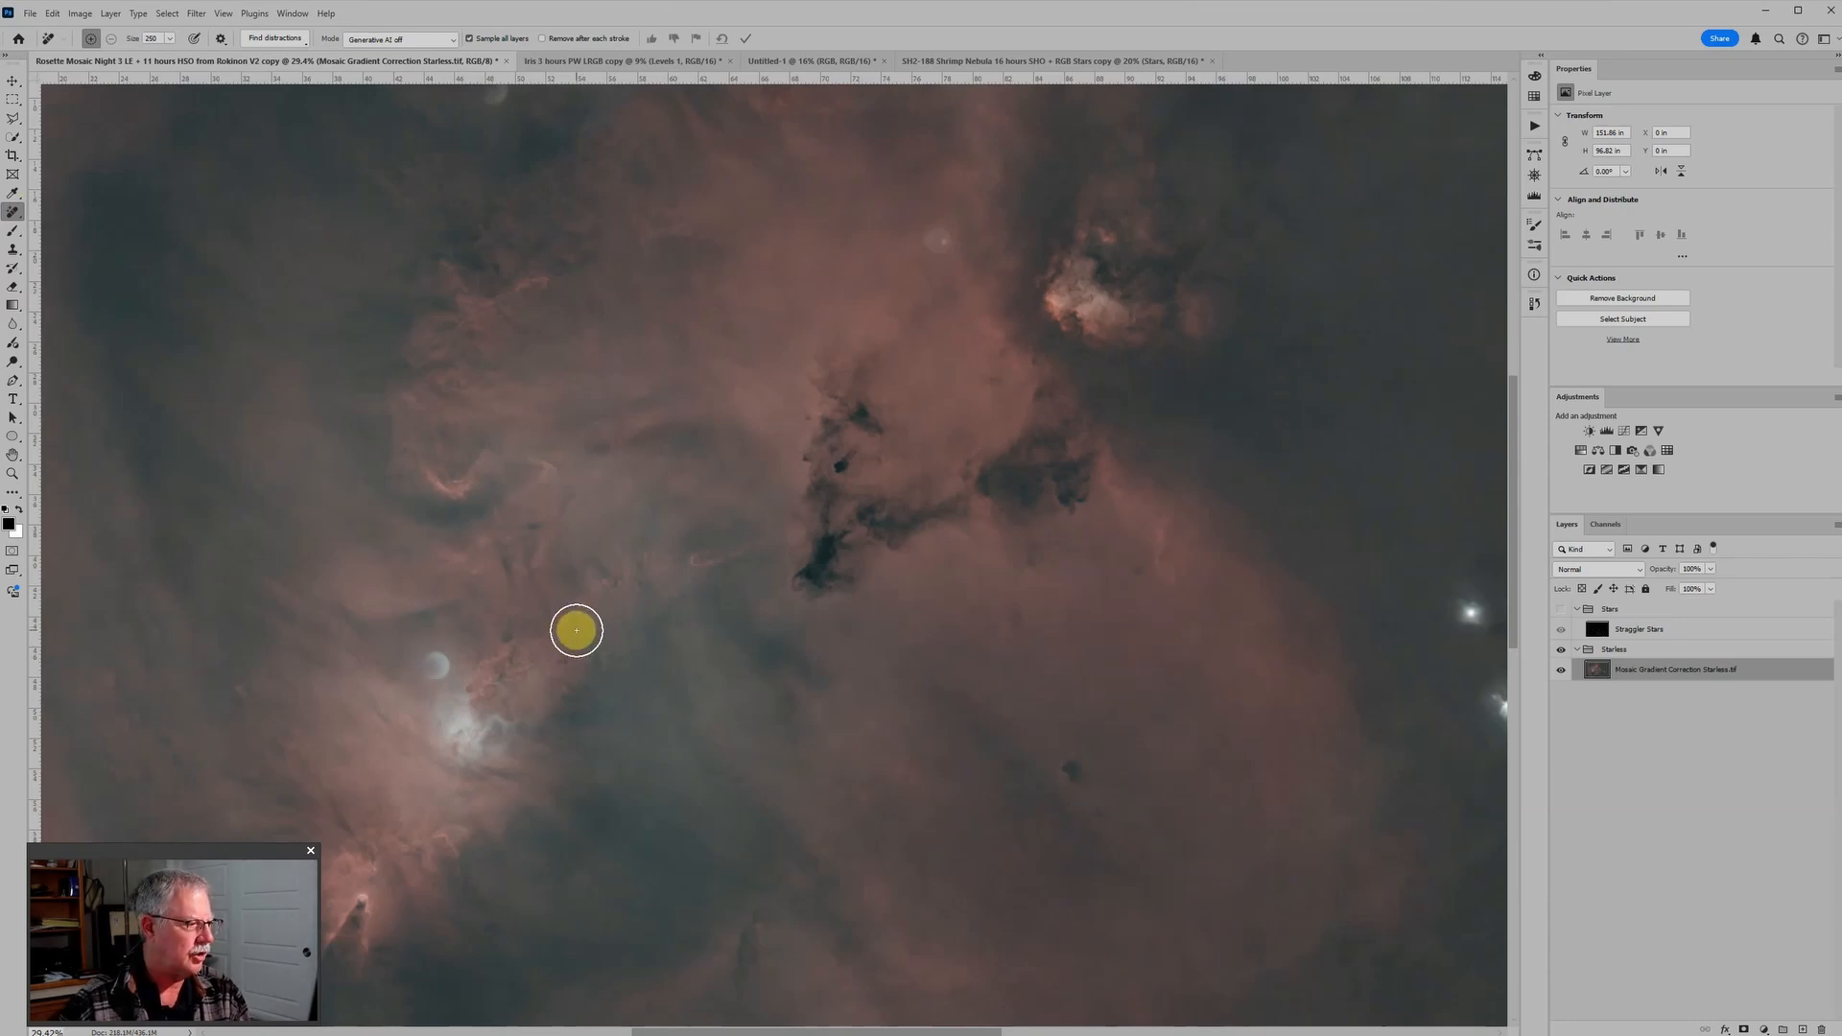
{"action": "key", "text": "bracketleft"}
{"action": "key", "text": "bracketleft"}
{"action": "key", "text": "bracketleft"}
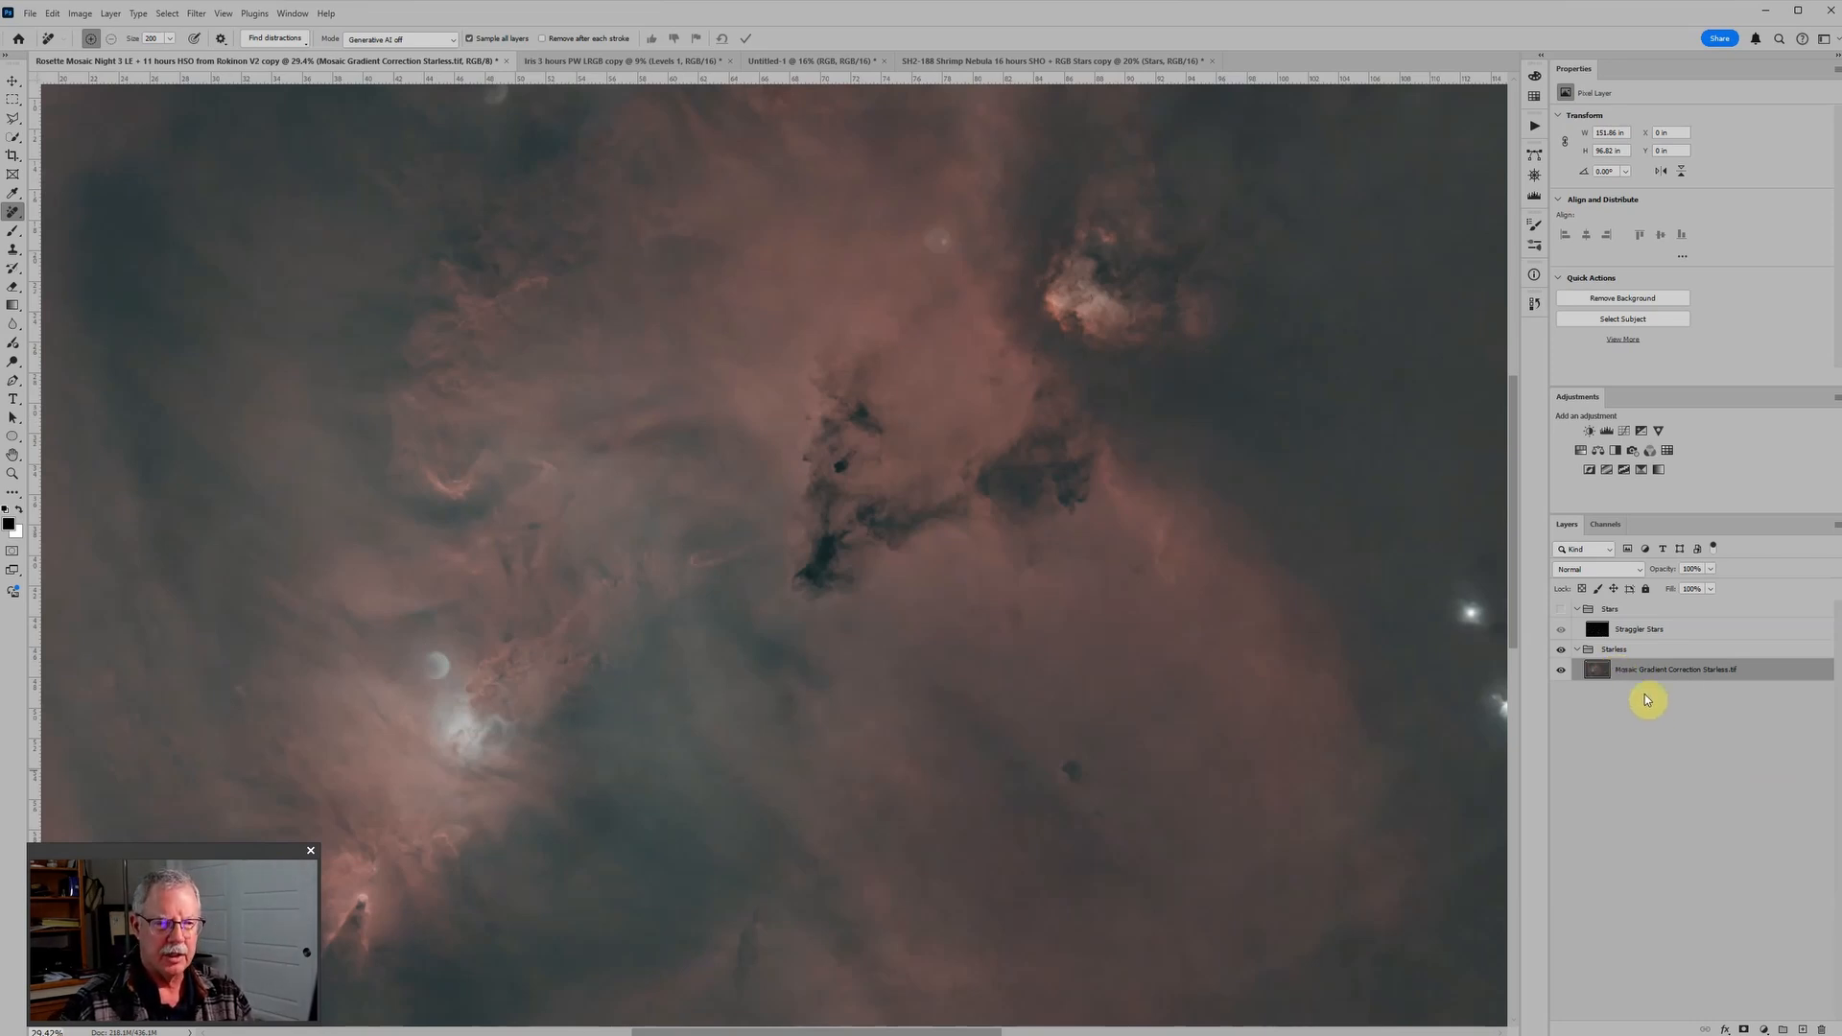
{"action": "left_click", "coordinate": [1804, 1029]}
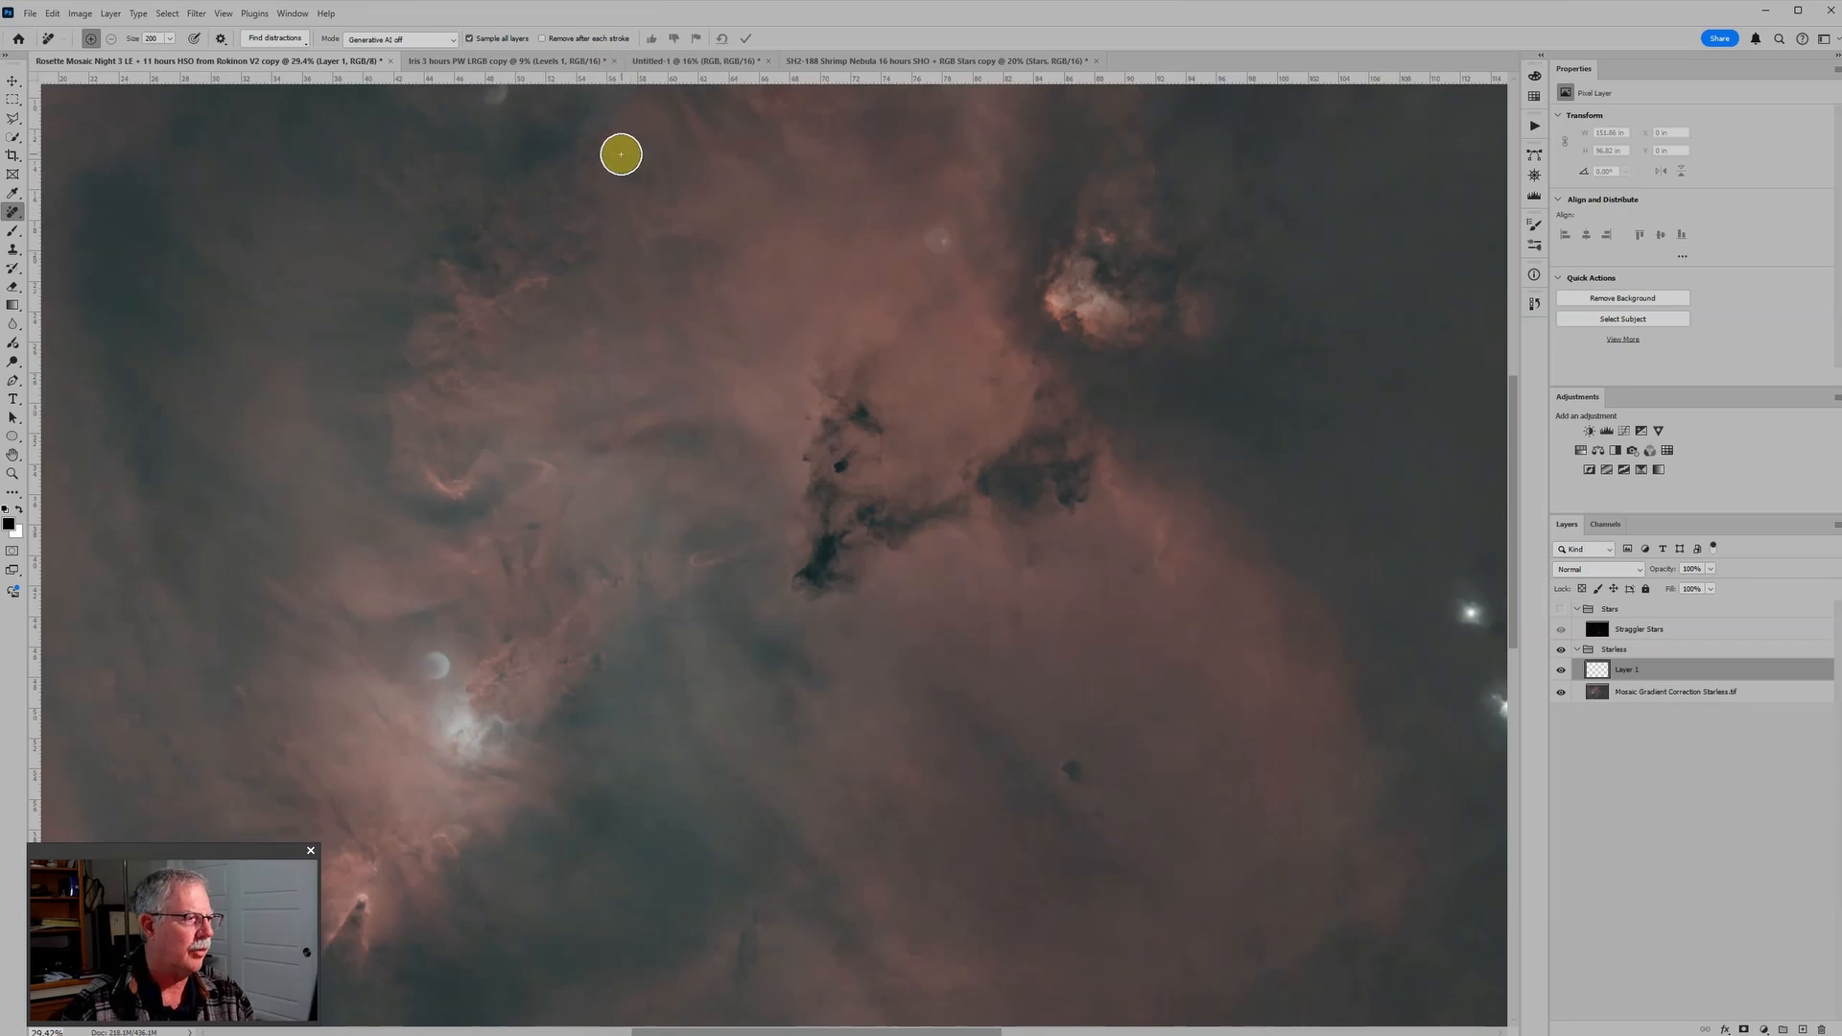
Step: Mark the star remnants beside the bright left-hand core, in the dark upper-left area and in the upper red nebula for removal
{"action": "left_click", "coordinate": [436, 665]}
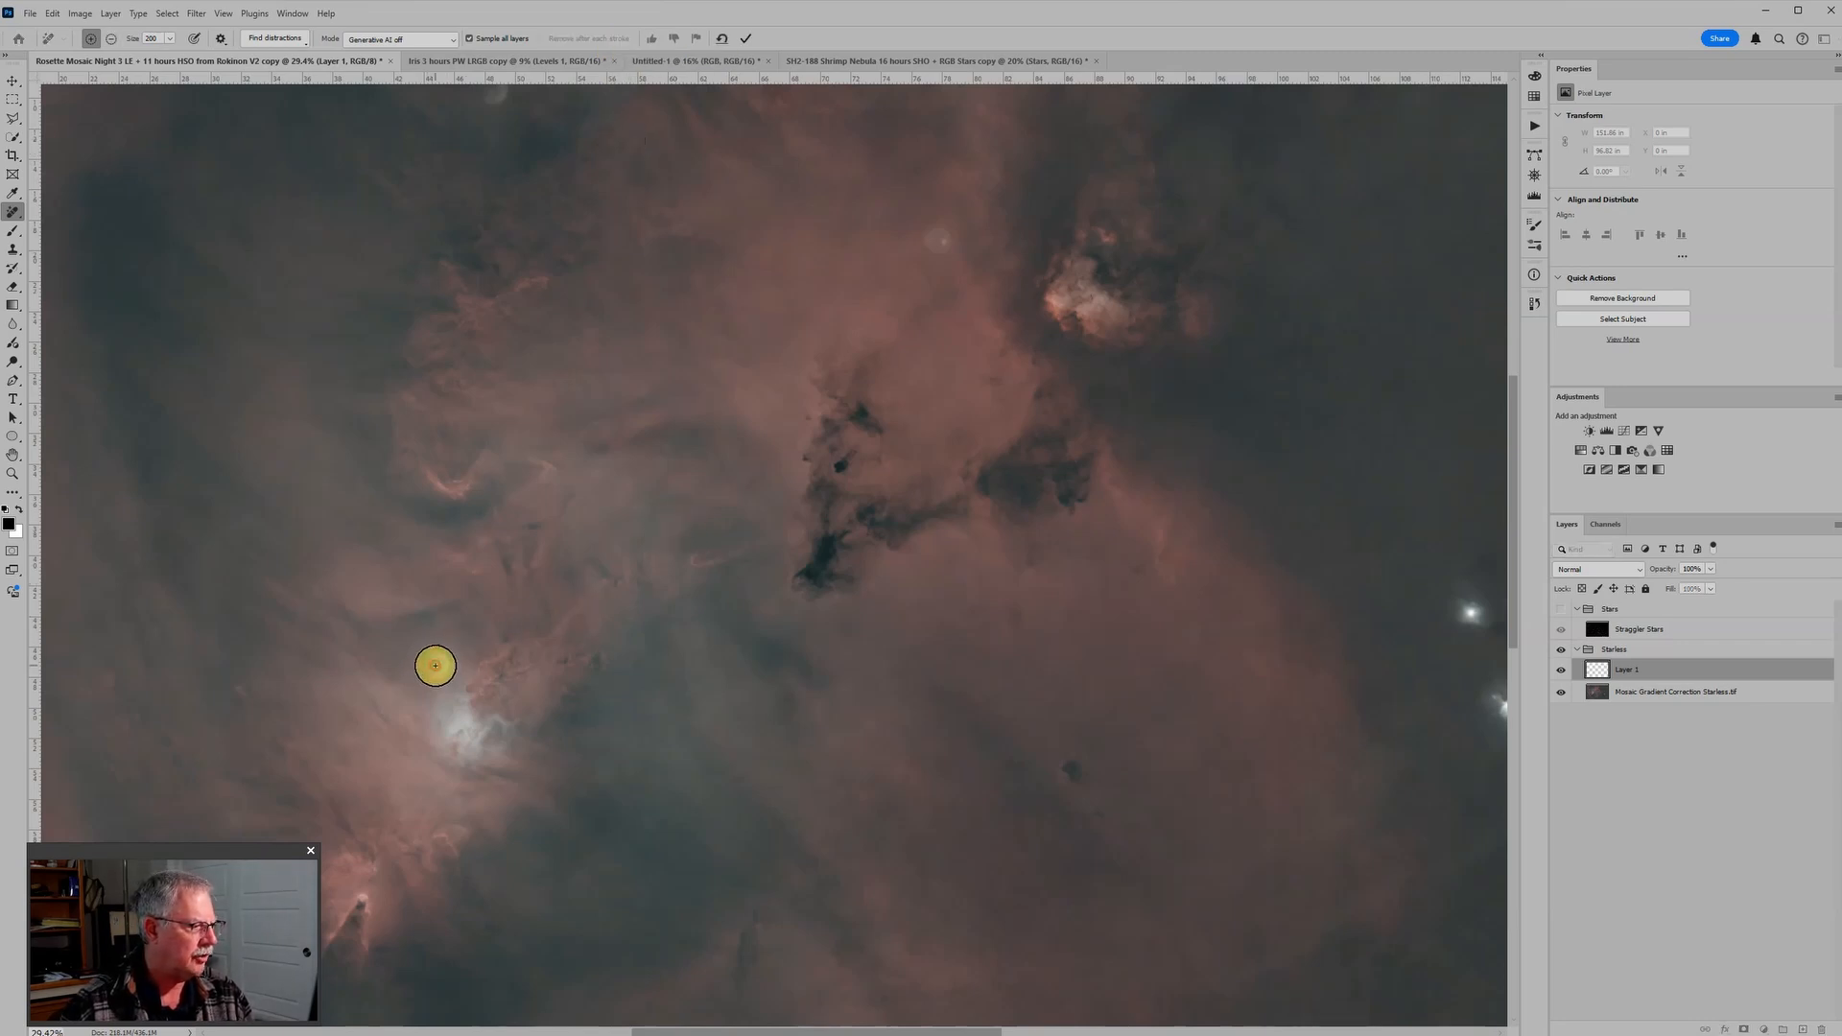
{"action": "scroll", "coordinate": [484, 183], "scroll_direction": "up", "scroll_amount": 1}
{"action": "scroll", "coordinate": [483, 182], "scroll_direction": "up", "scroll_amount": 3}
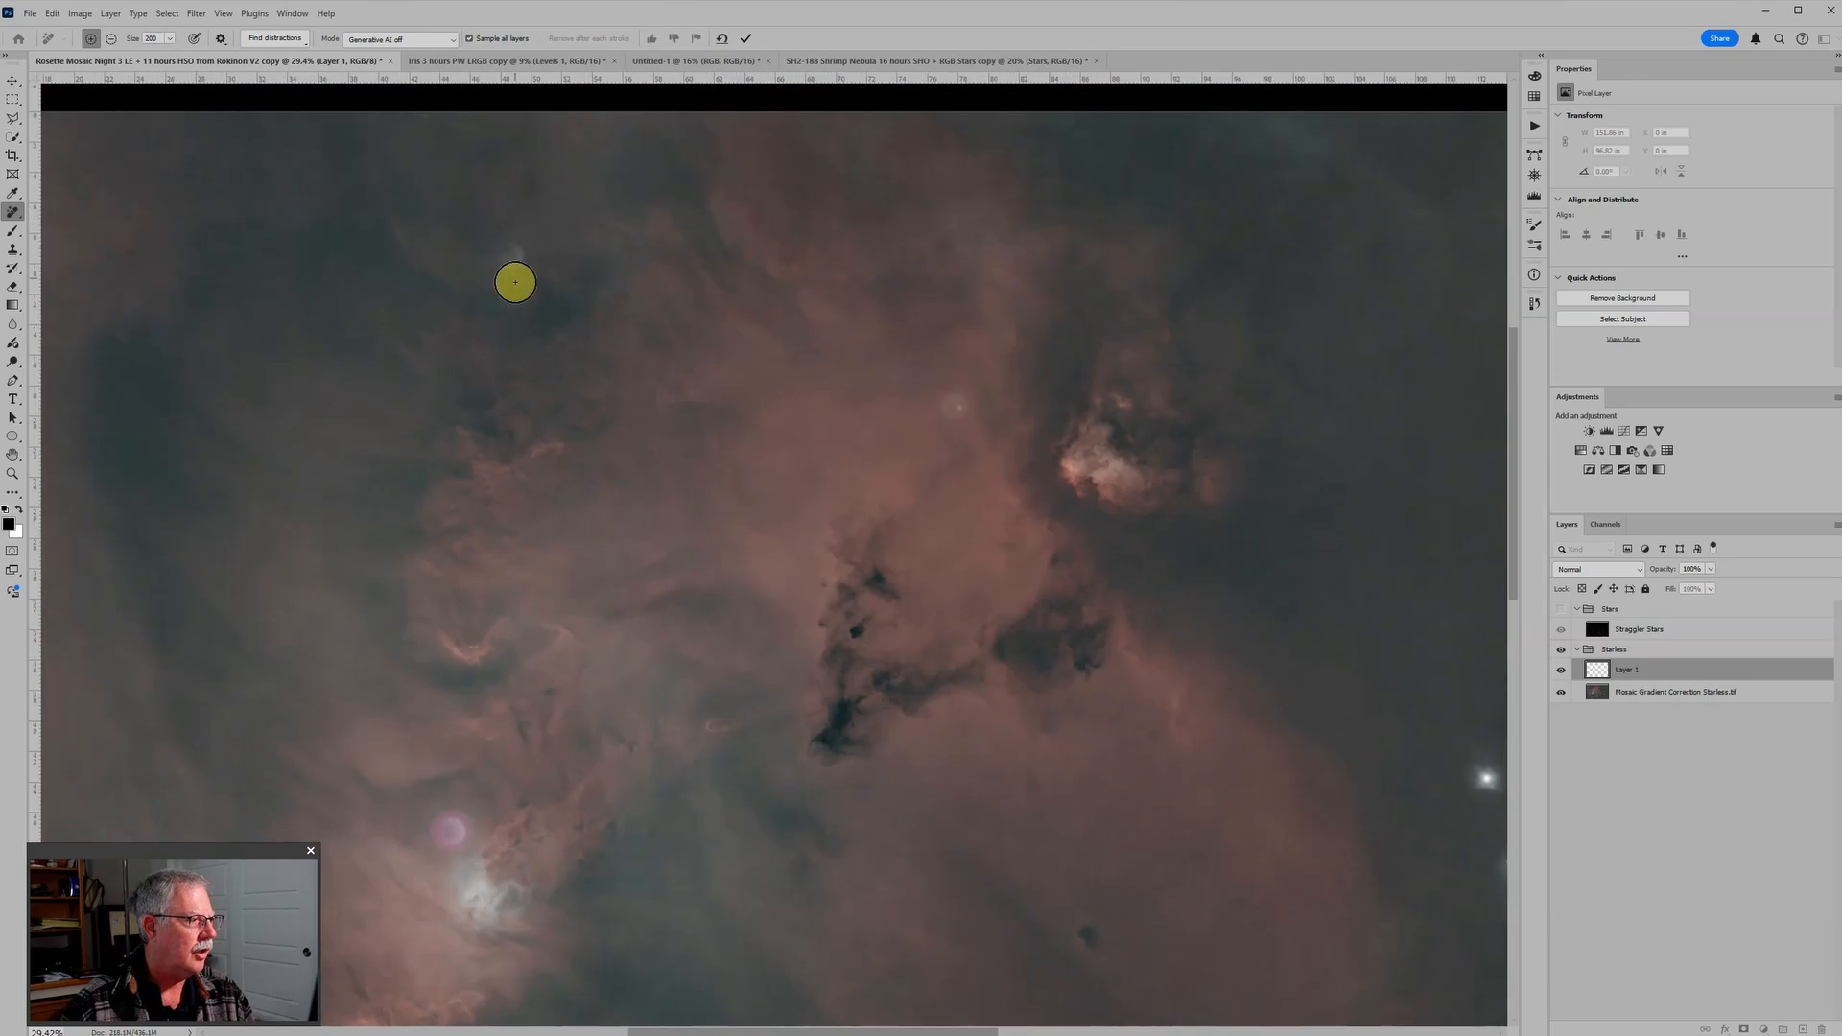
{"action": "left_click", "coordinate": [510, 256]}
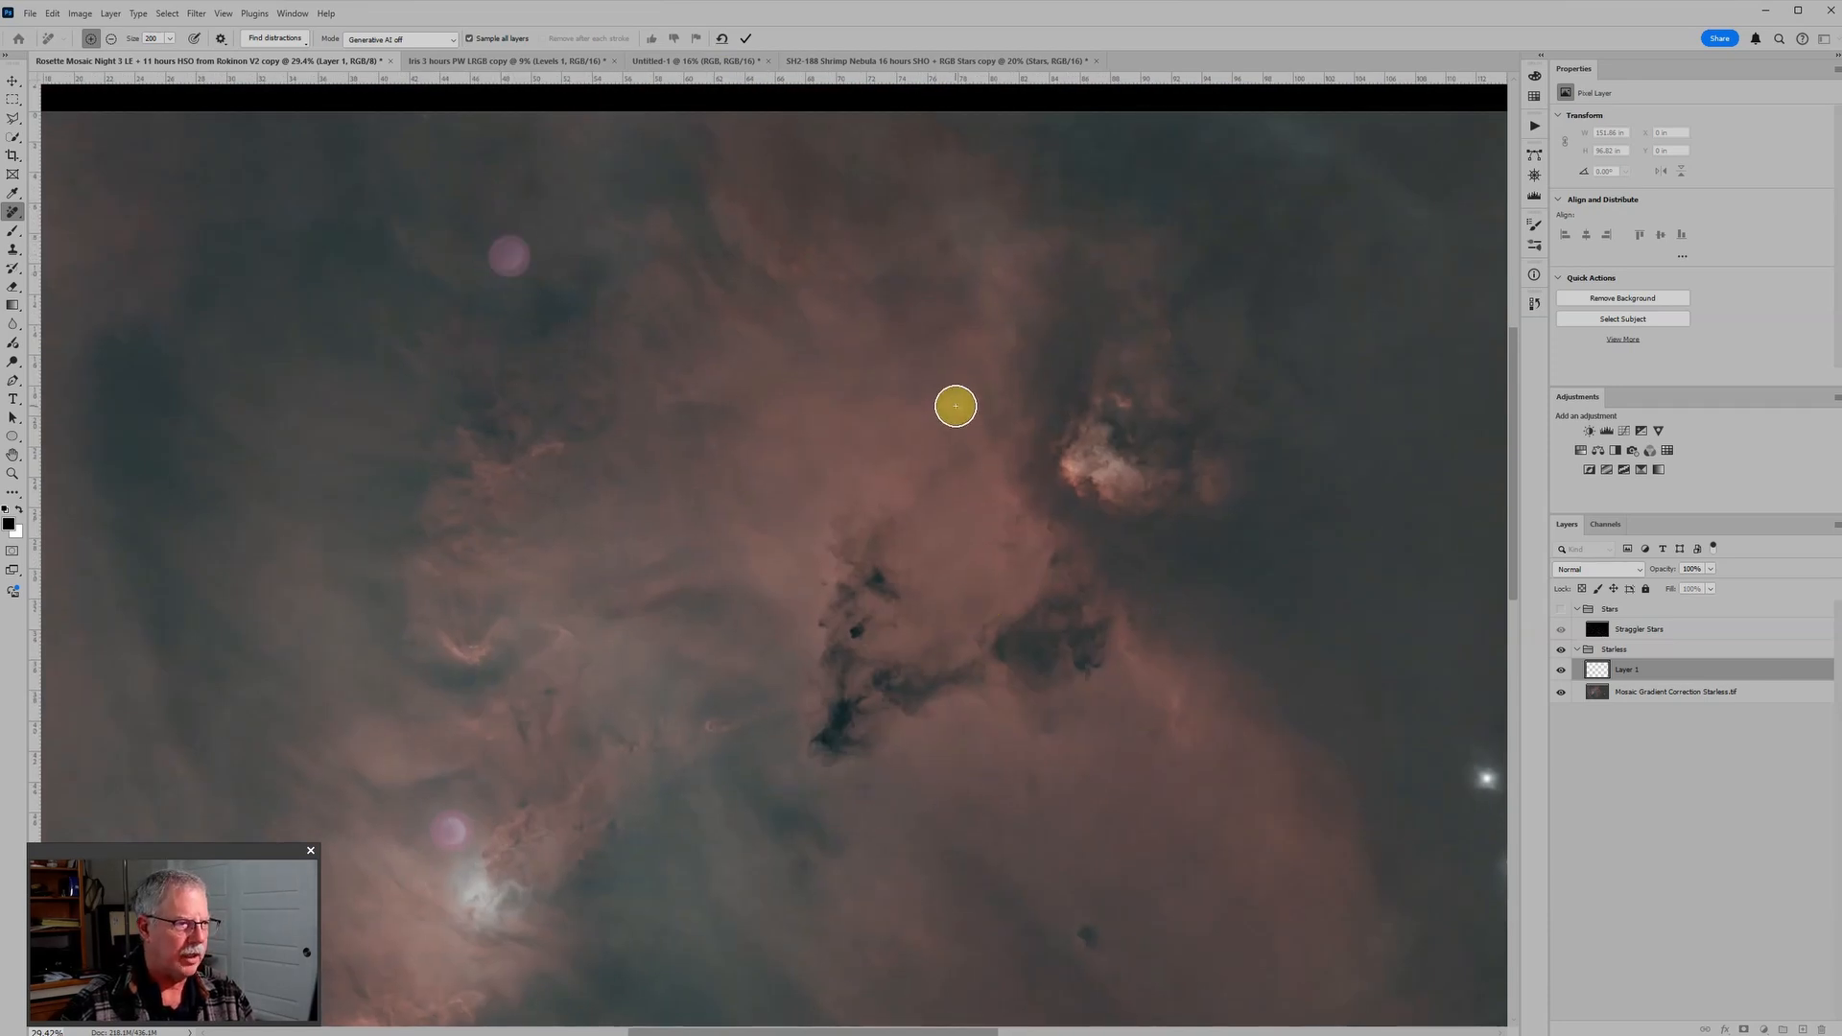
{"action": "left_click", "coordinate": [954, 407]}
Step: Mark the two round star halos near the image's upper-right corner for removal
{"action": "left_click_drag", "start_coordinate": [1161, 746], "coordinate": [796, 502]}
{"action": "left_click_drag", "start_coordinate": [1233, 644], "coordinate": [1103, 817]}
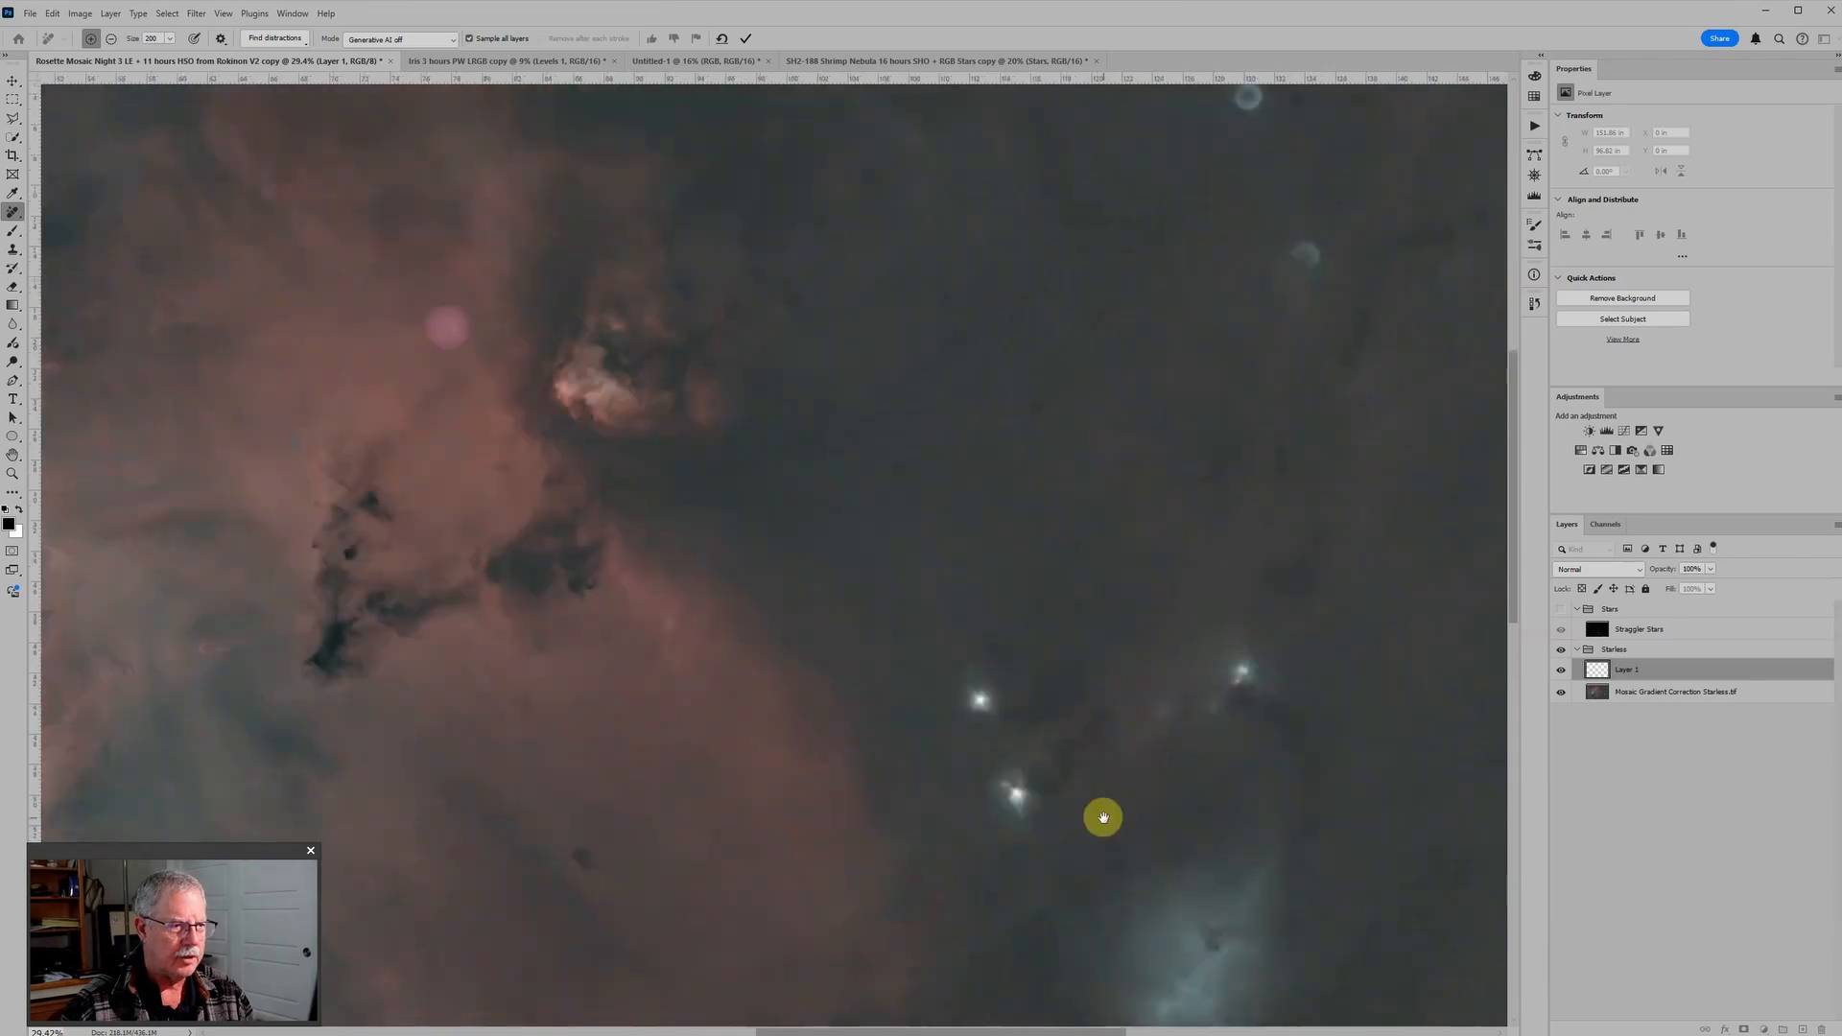
{"action": "left_click_drag", "start_coordinate": [1232, 261], "coordinate": [1174, 533]}
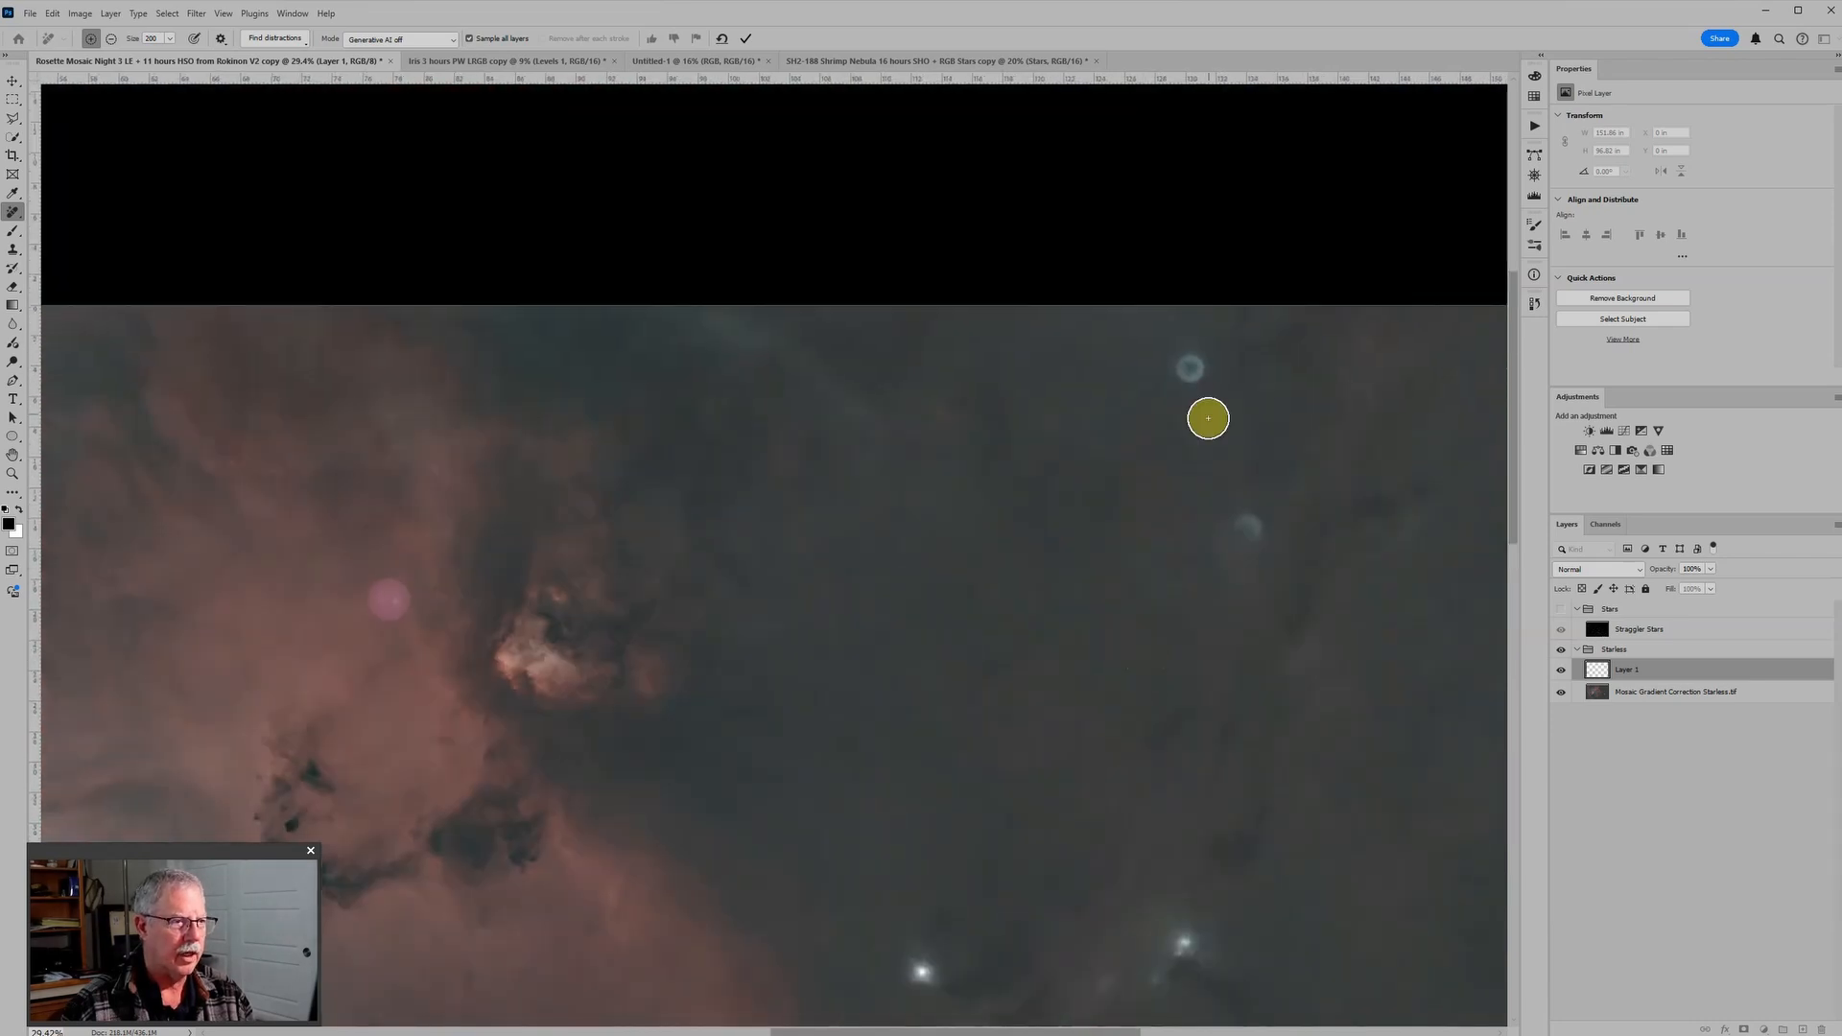
{"action": "left_click", "coordinate": [1187, 367]}
{"action": "left_click", "coordinate": [1245, 526]}
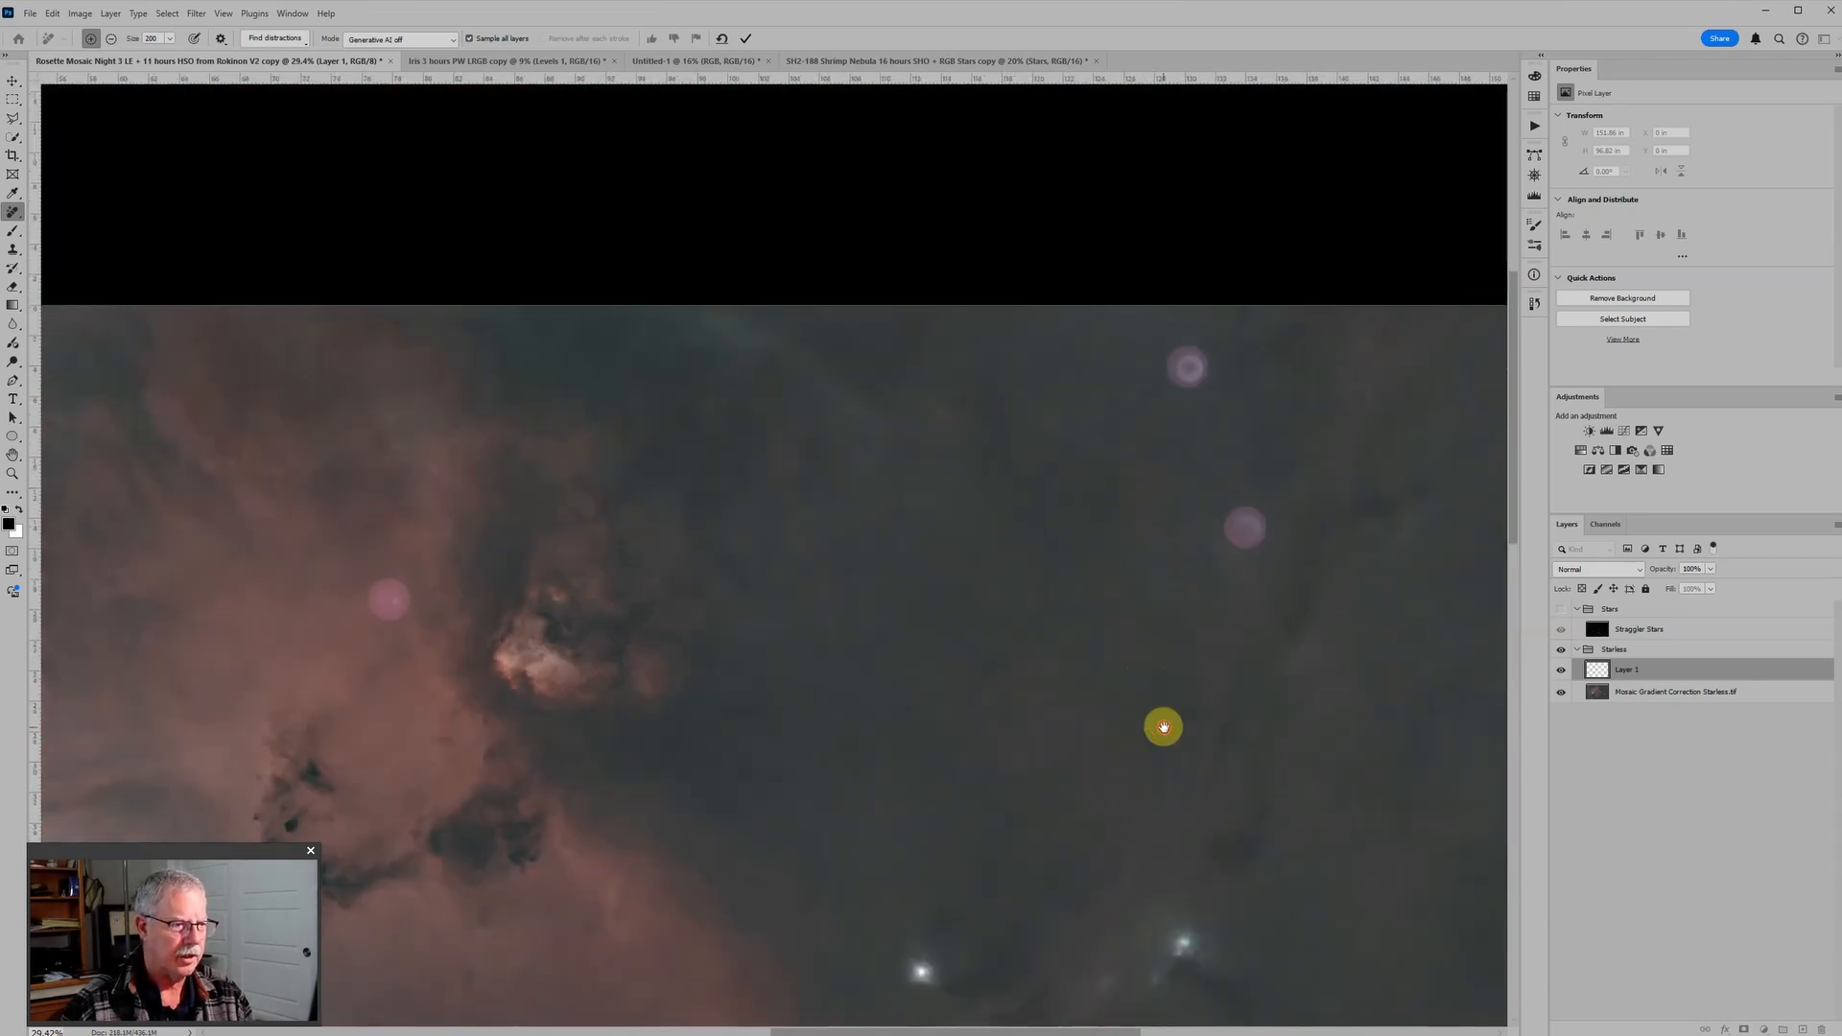
Step: Mark the spot in the dark area below the bright left-hand nebula and apply the removal to all marked areas
{"action": "left_click_drag", "start_coordinate": [1163, 728], "coordinate": [1249, 261]}
{"action": "left_click_drag", "start_coordinate": [1078, 901], "coordinate": [1279, 461]}
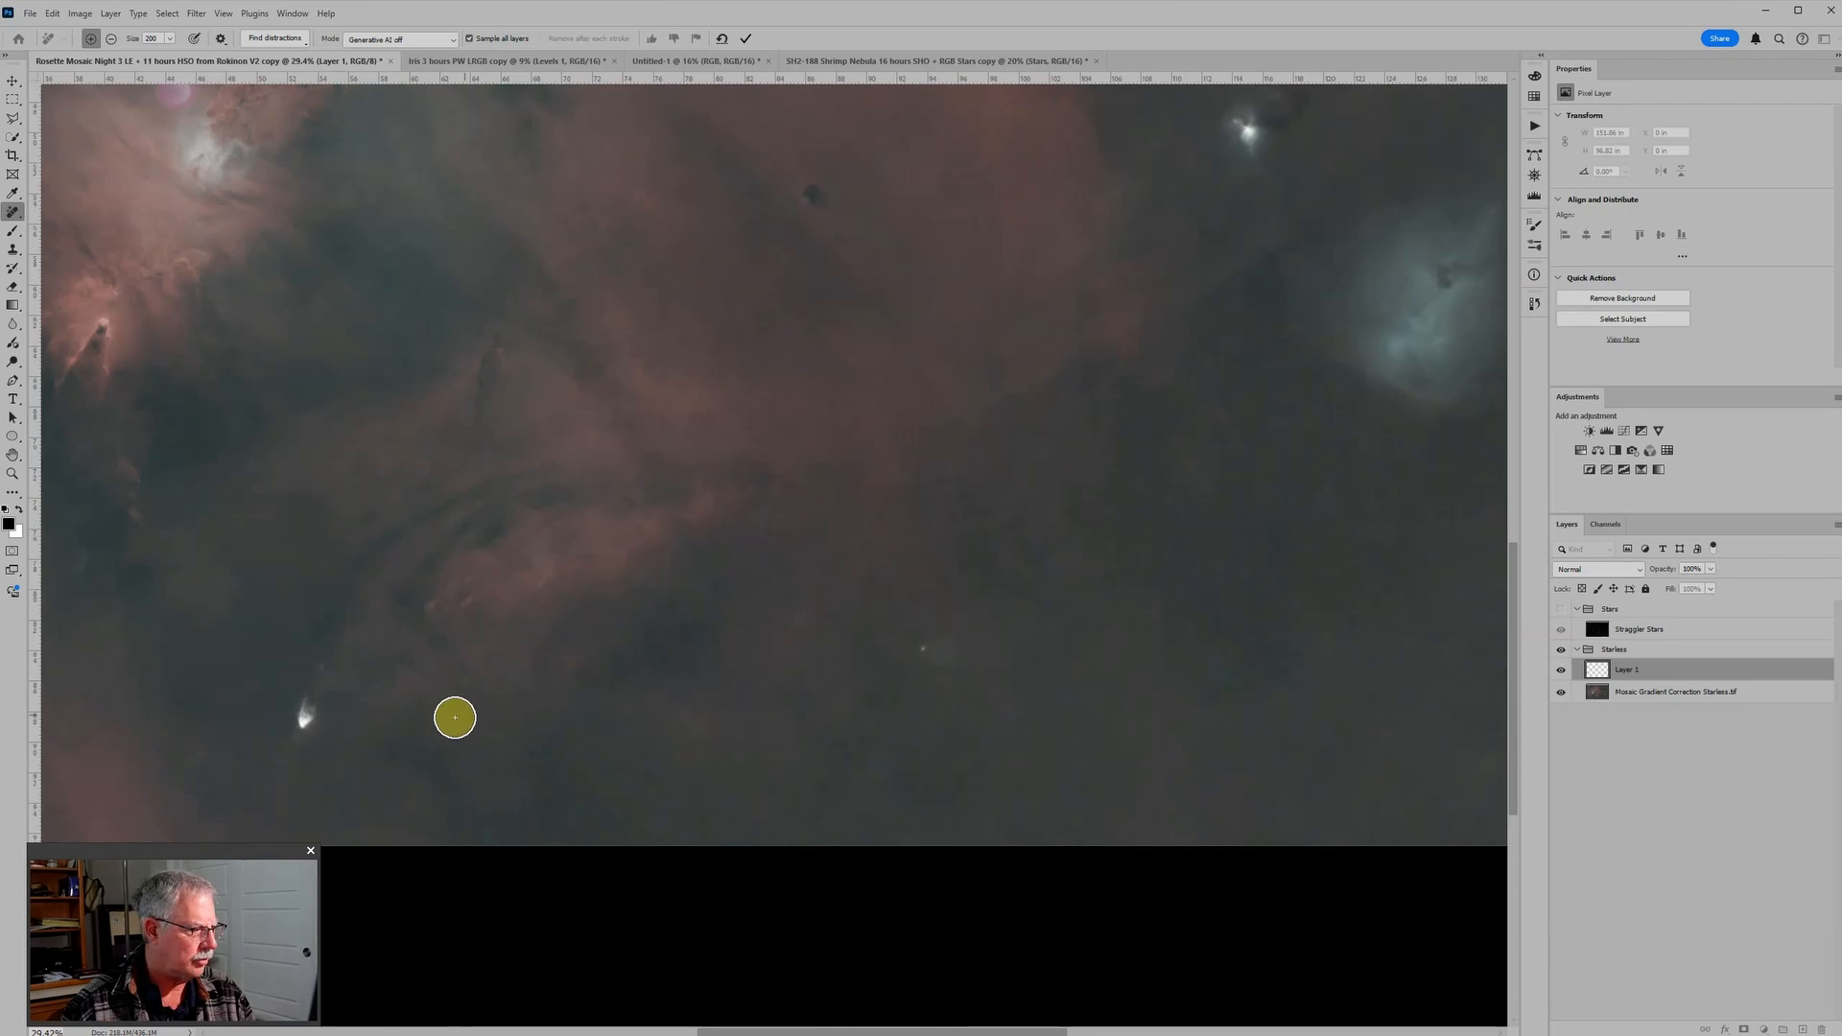
{"action": "left_click_drag", "start_coordinate": [462, 718], "coordinate": [1148, 724]}
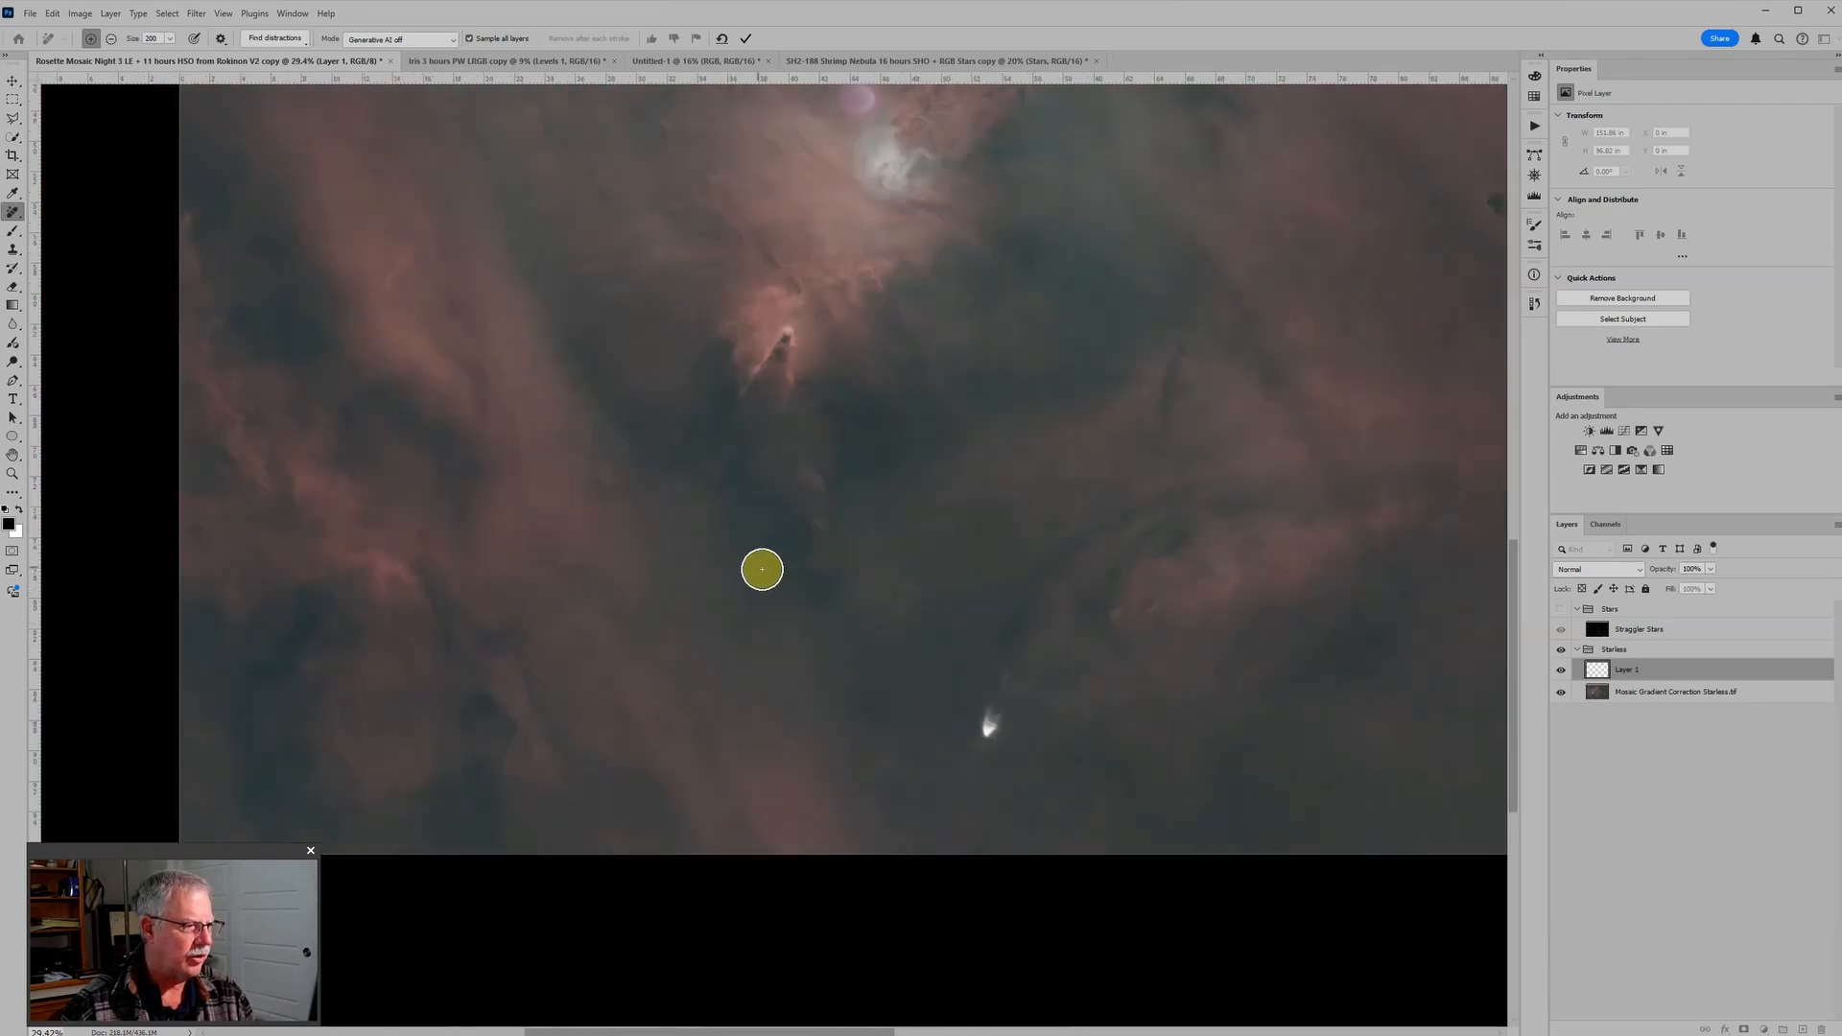
{"action": "left_click", "coordinate": [759, 568]}
{"action": "left_click_drag", "start_coordinate": [1307, 613], "coordinate": [1065, 642]}
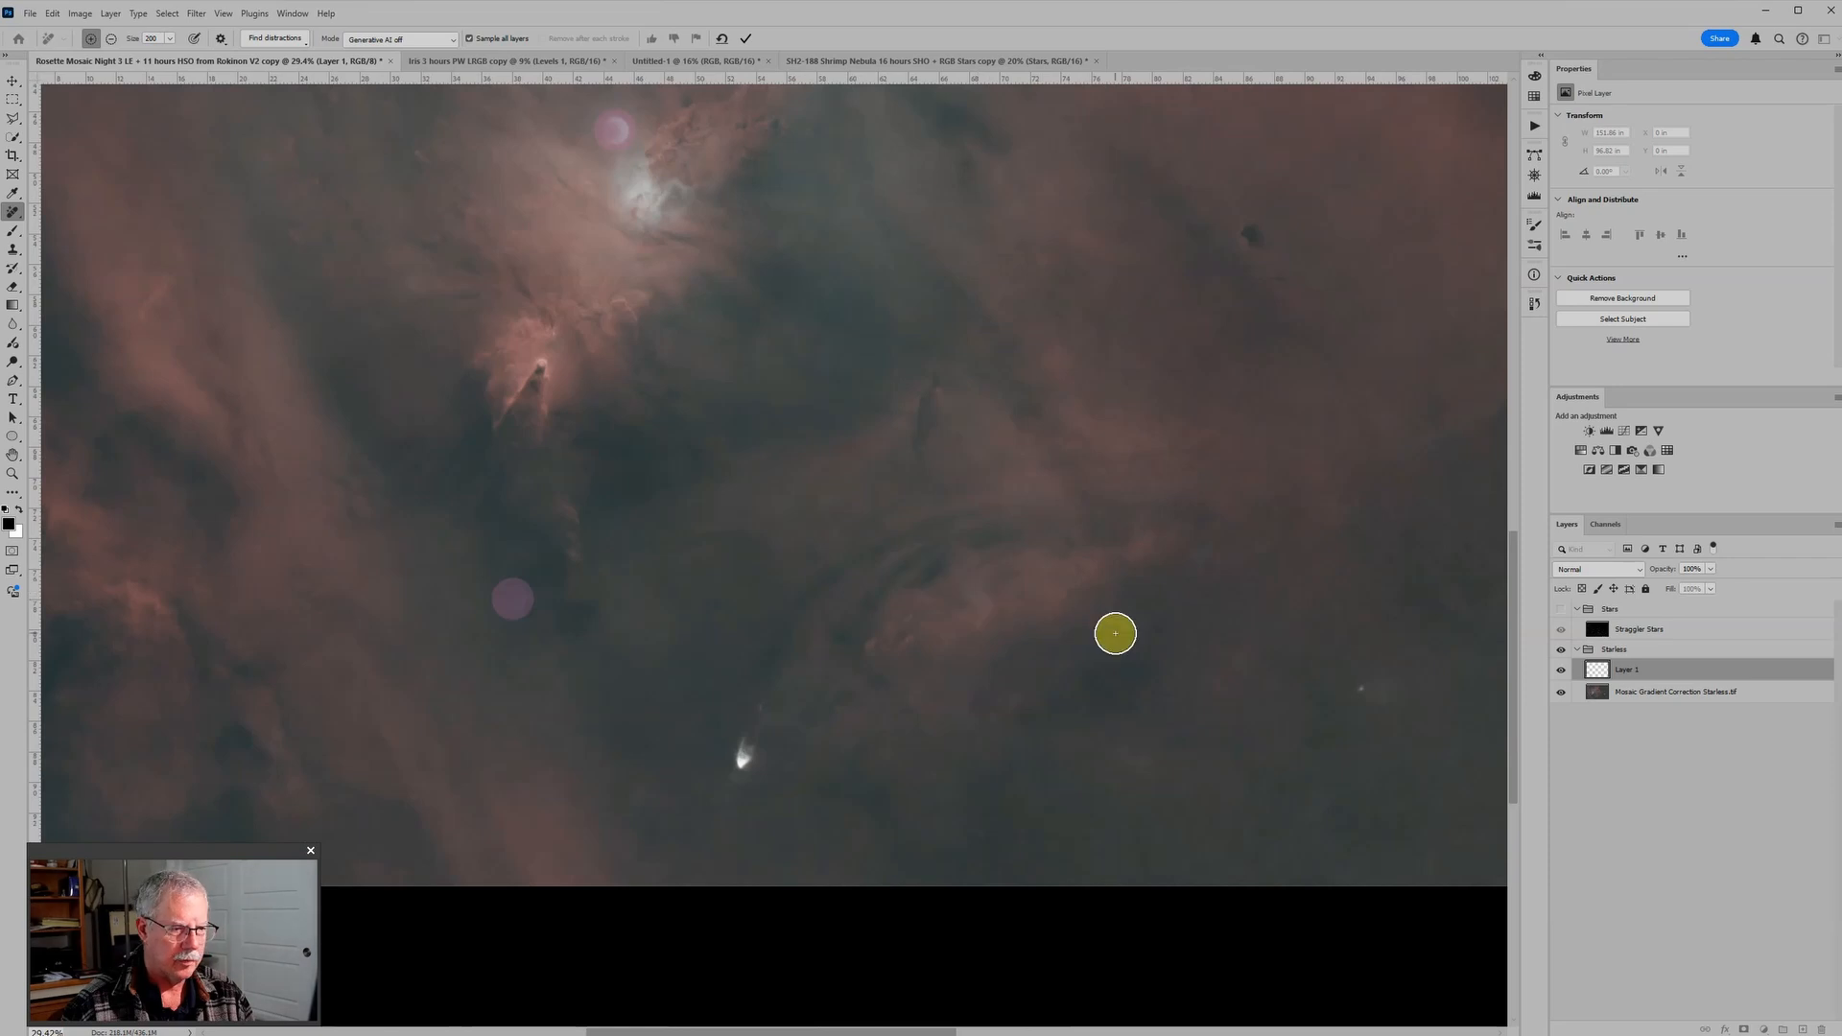
{"action": "left_click_drag", "start_coordinate": [1110, 629], "coordinate": [1513, 912]}
{"action": "mouse_move", "coordinate": [1003, 585]}
{"action": "left_mouse_down"}
{"action": "mouse_move", "coordinate": [1283, 617]}
{"action": "mouse_move", "coordinate": [1147, 946]}
{"action": "mouse_move", "coordinate": [1016, 658]}
{"action": "mouse_move", "coordinate": [1022, 608]}
{"action": "left_mouse_up"}
{"action": "key", "text": "ctrl+0"}
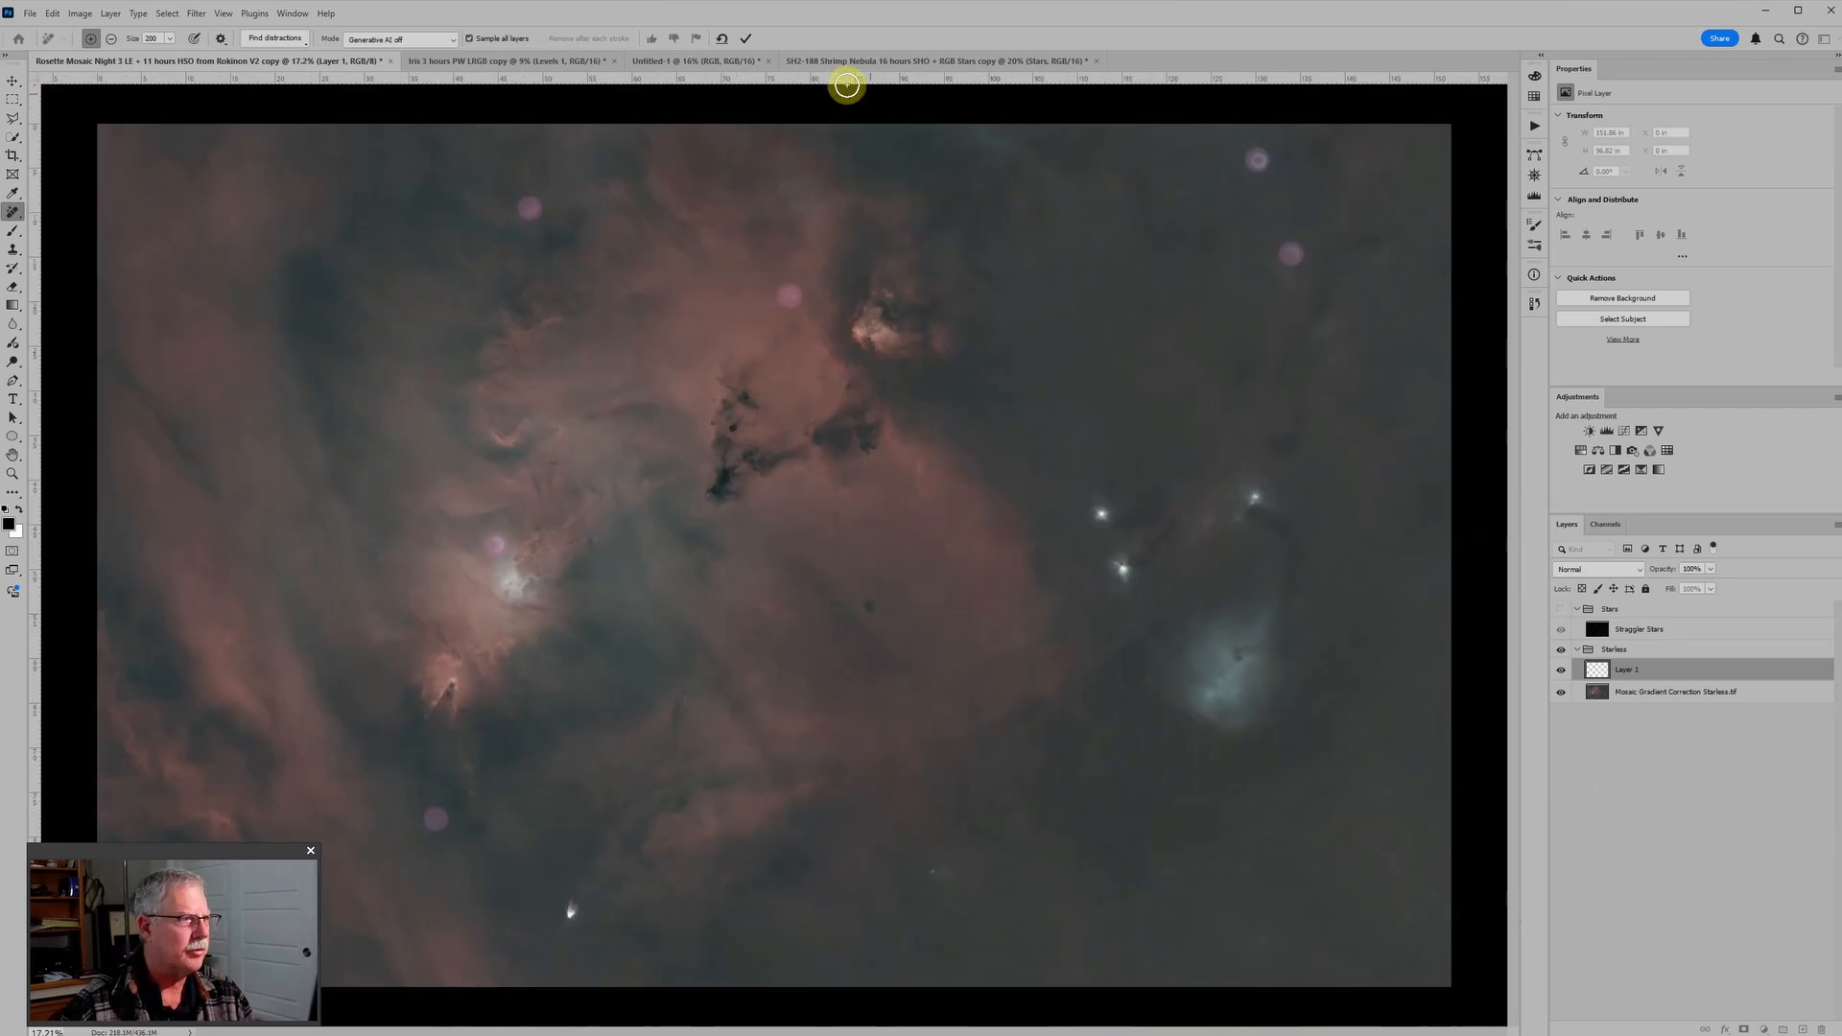
{"action": "left_click", "coordinate": [746, 39]}
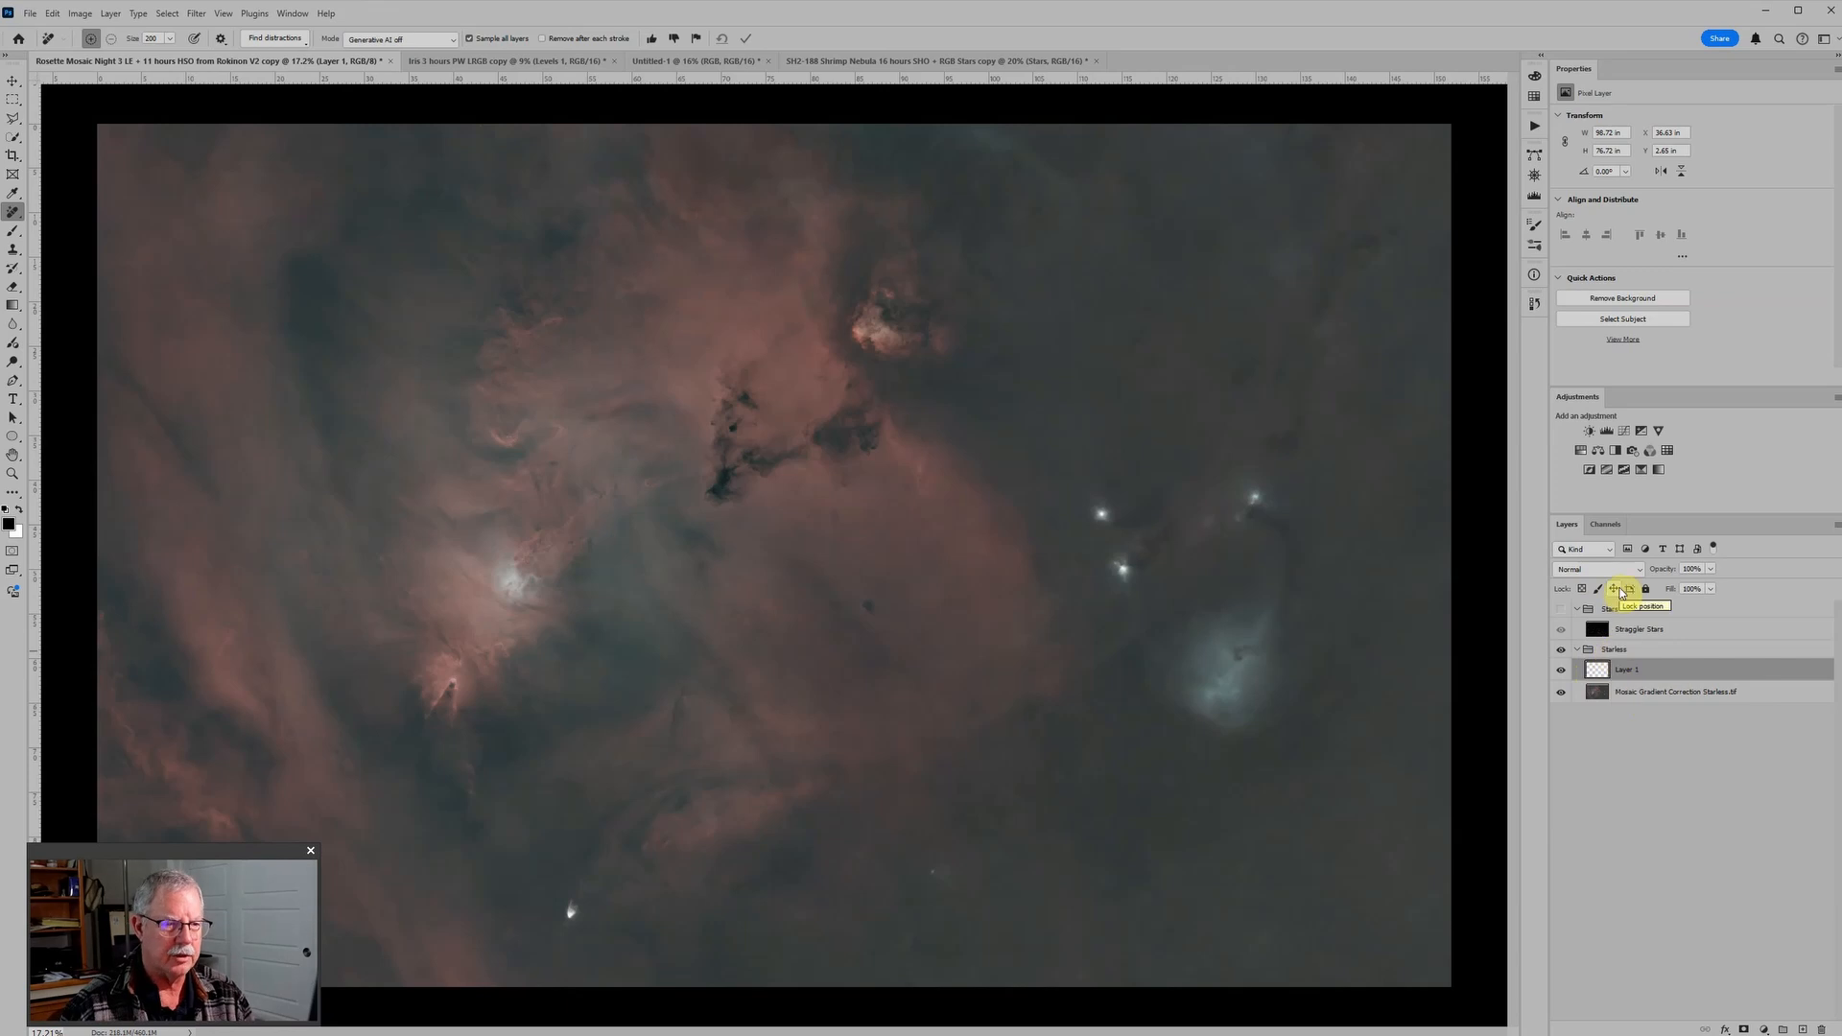
Step: Compare the area around the bright left-hand core with and without the removal layer
{"action": "scroll", "coordinate": [538, 551], "scroll_direction": "up", "scroll_amount": 5}
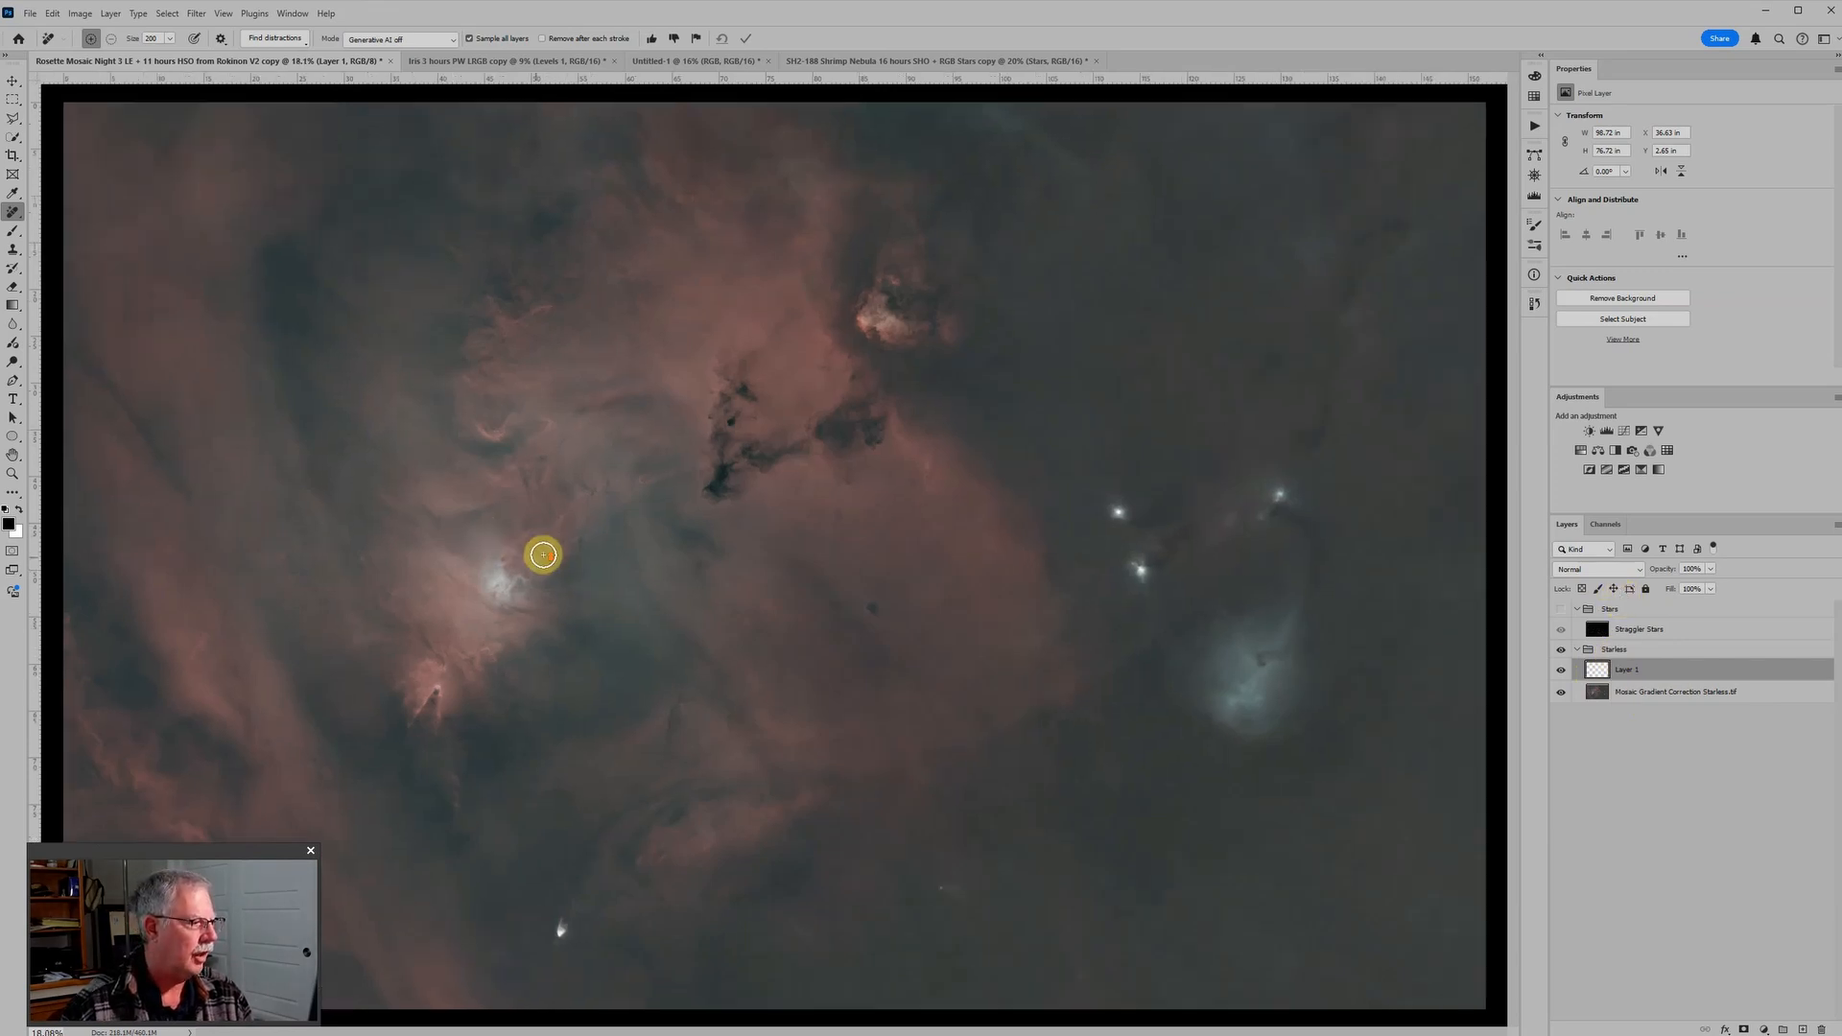
{"action": "left_click", "coordinate": [1561, 673]}
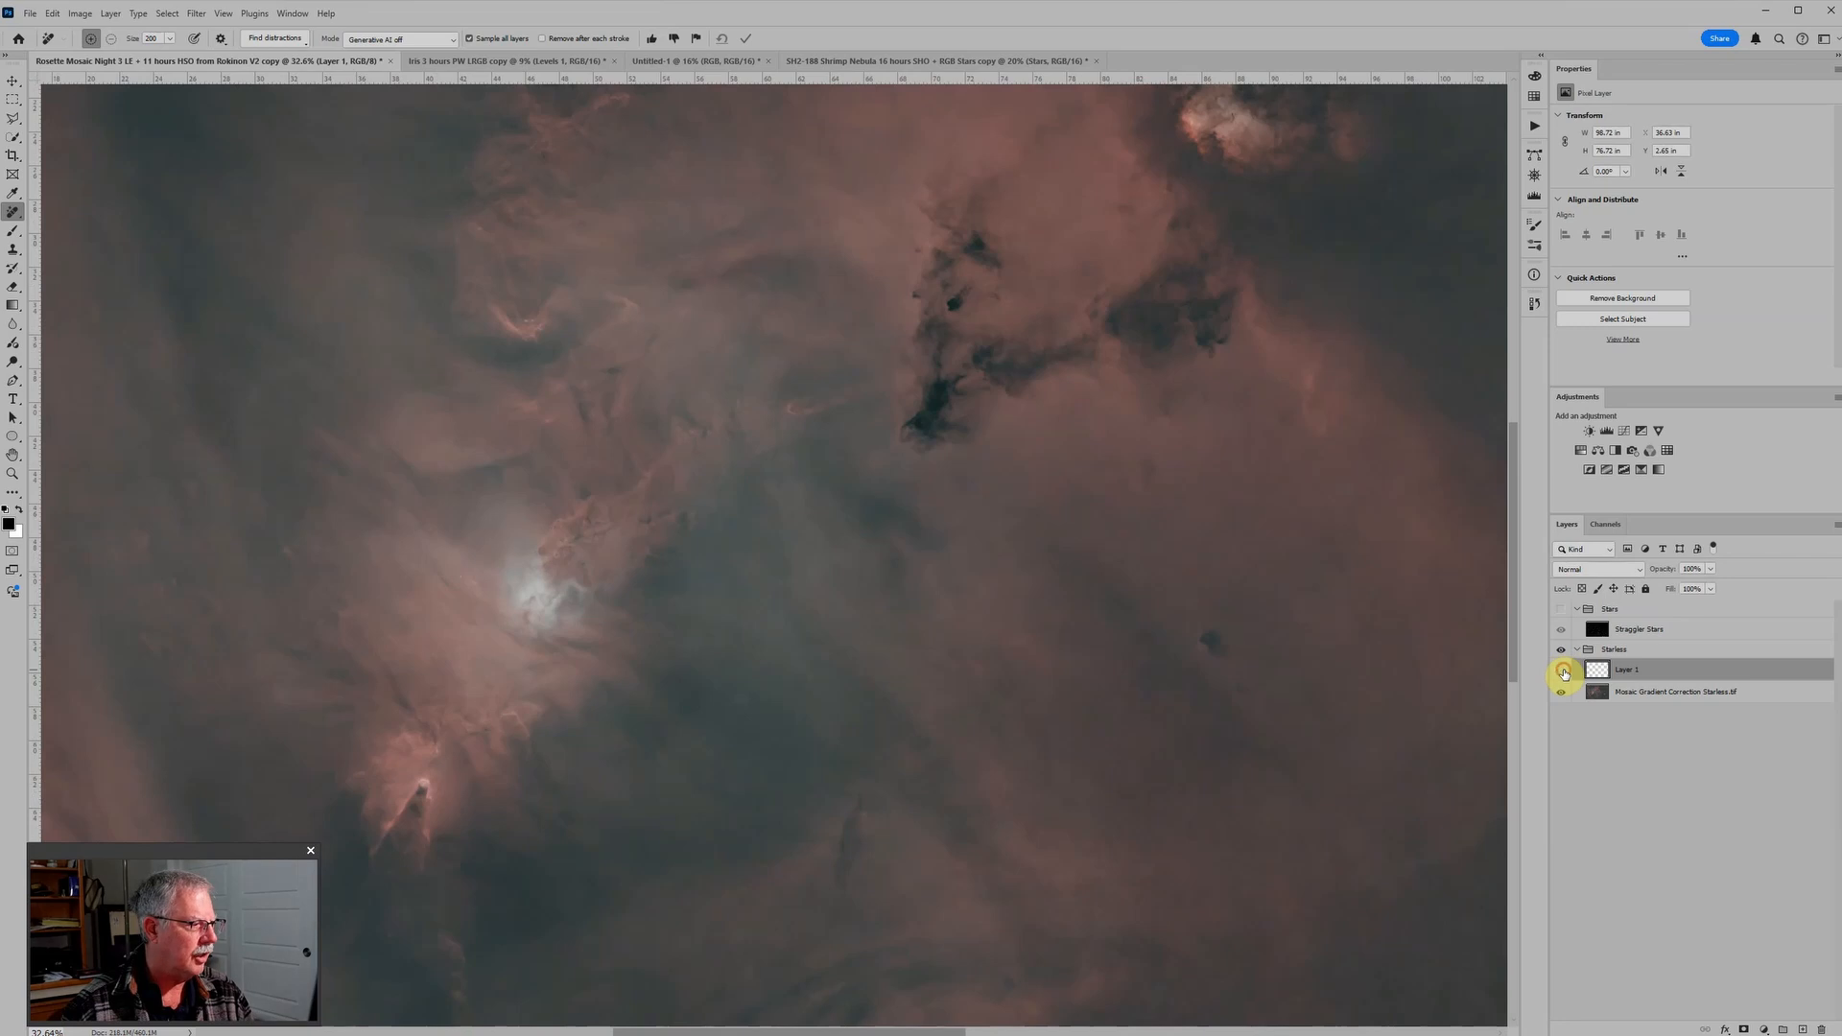
{"action": "left_click", "coordinate": [1562, 672]}
{"action": "left_click", "coordinate": [1562, 671]}
{"action": "left_click", "coordinate": [1561, 671]}
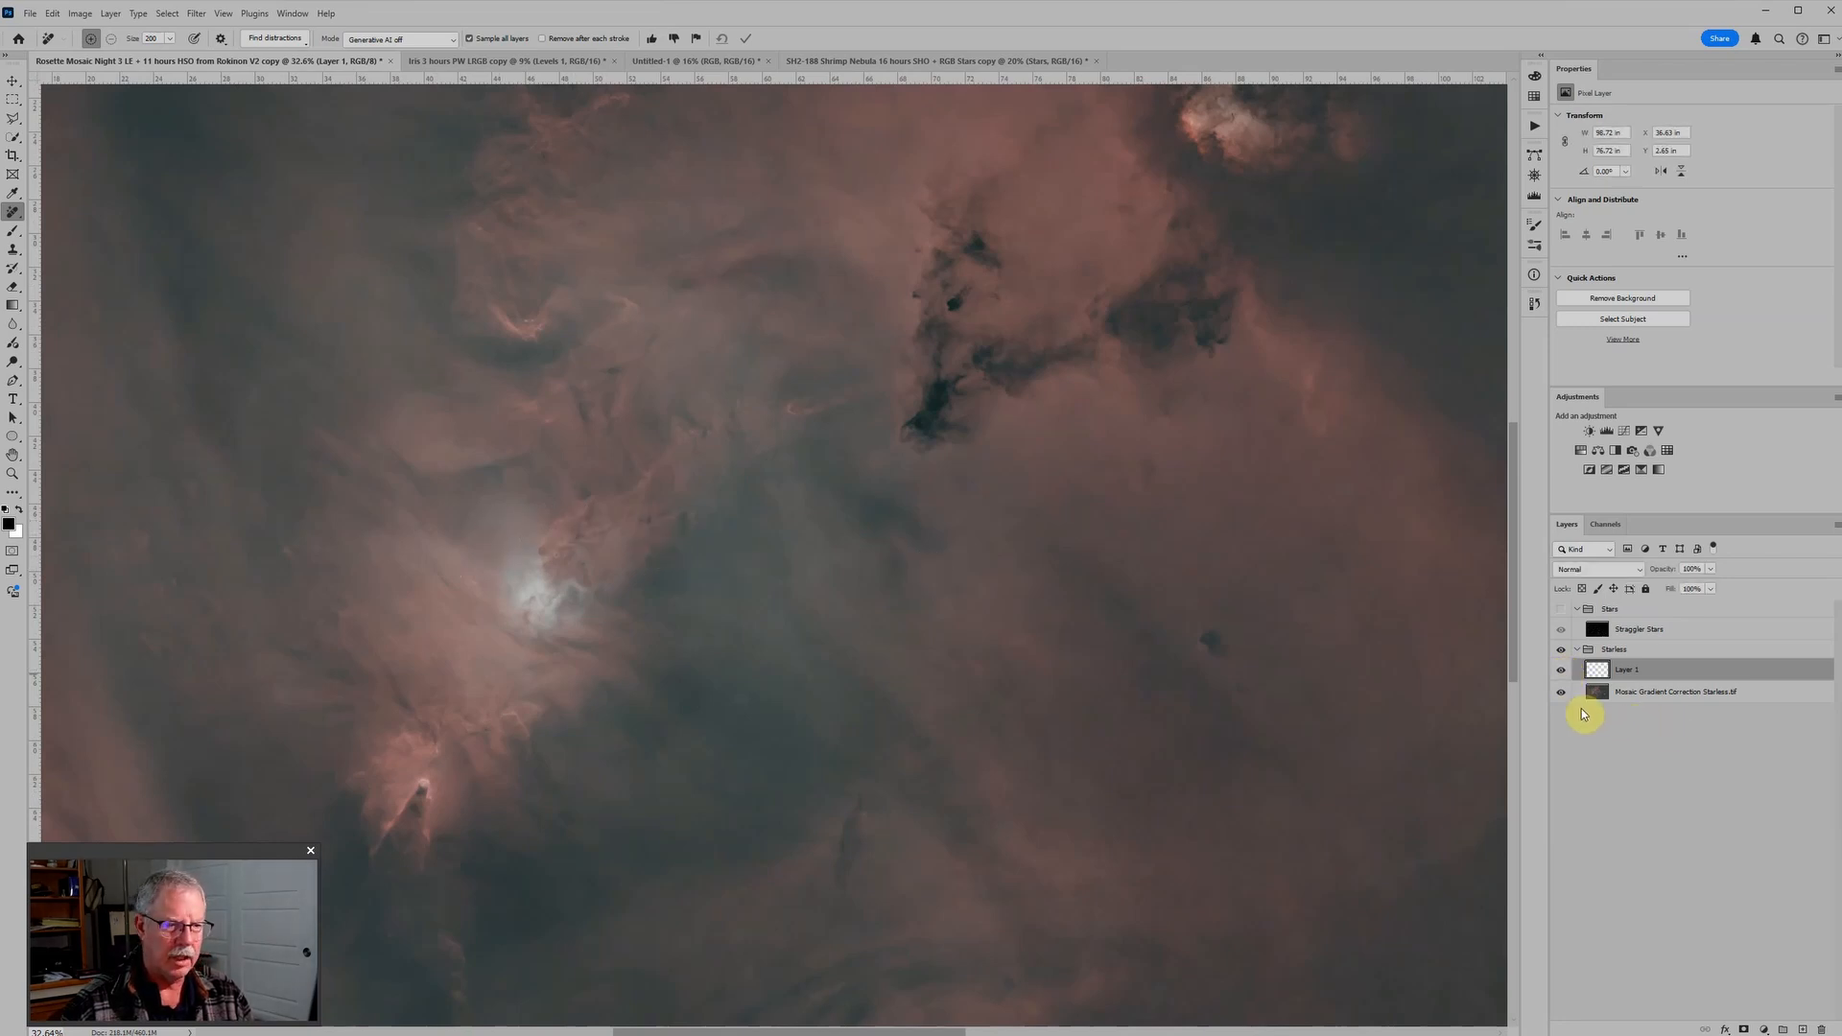
{"action": "left_click", "coordinate": [1561, 672]}
{"action": "left_click", "coordinate": [1561, 672]}
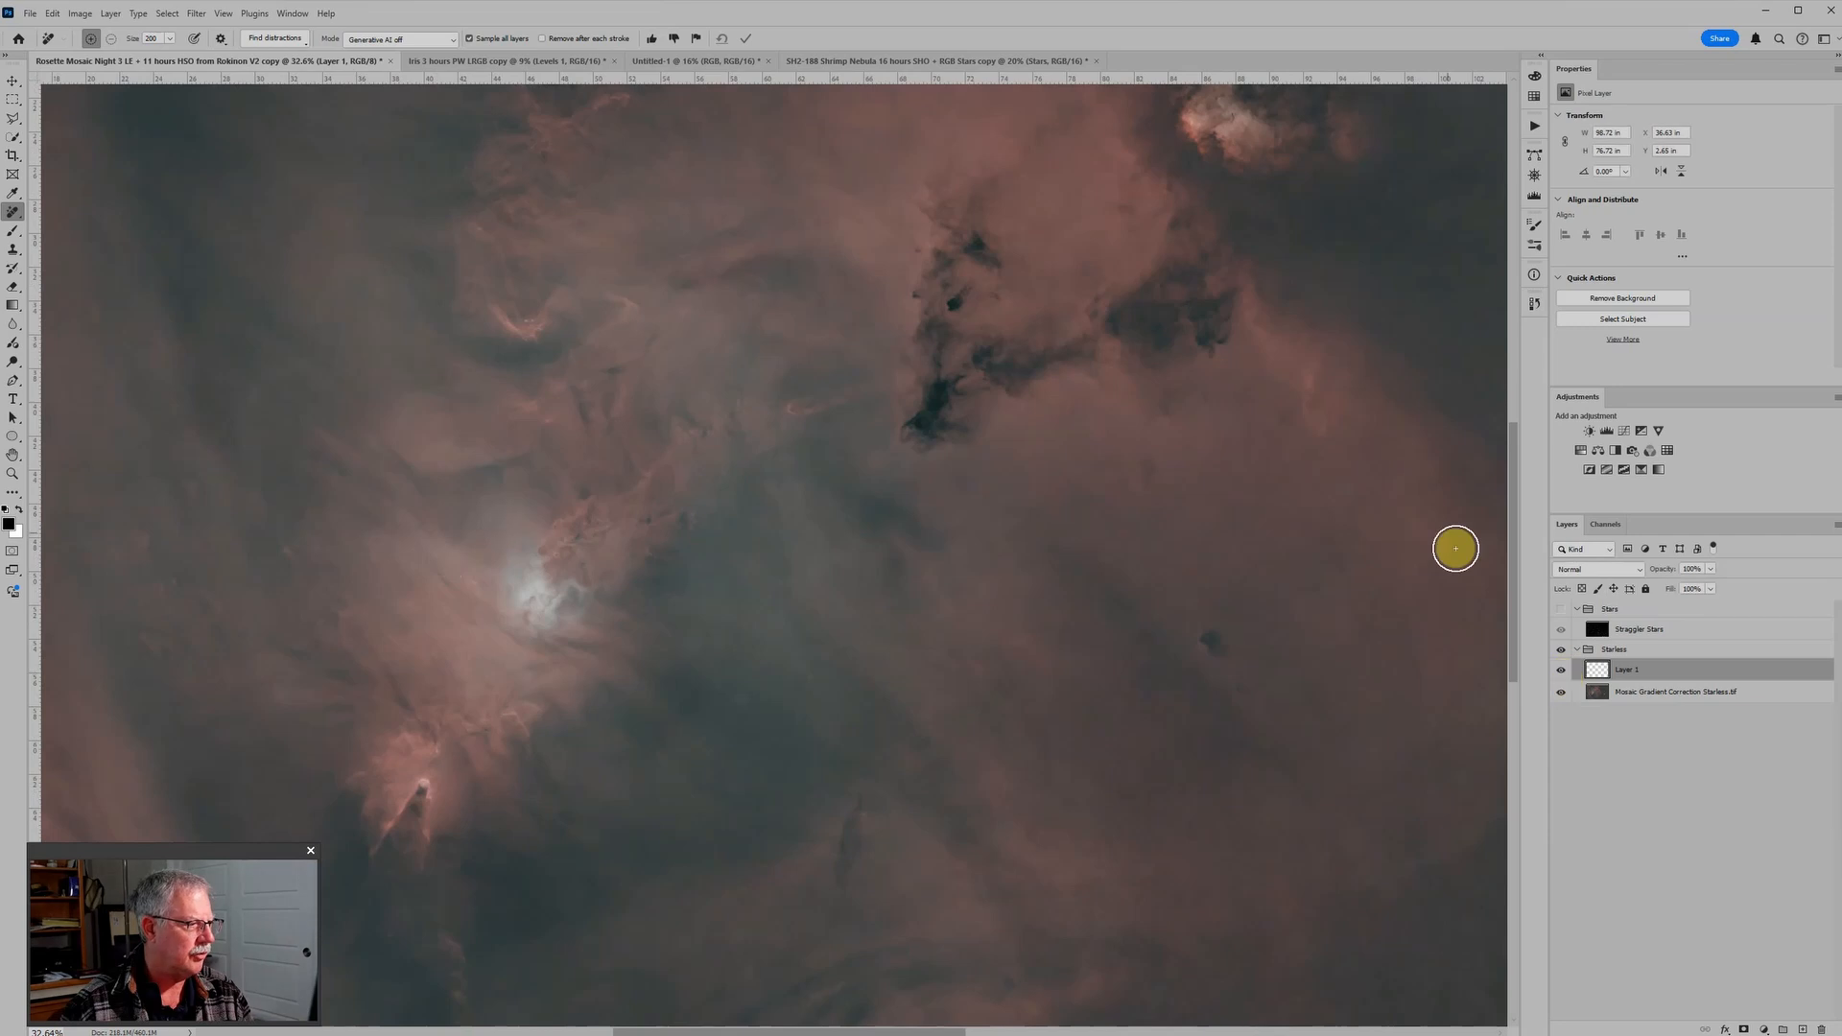
Step: Compare the whole starless mosaic with and without the star-remnant removal layer
{"action": "left_click_drag", "start_coordinate": [1422, 469], "coordinate": [1061, 814]}
{"action": "scroll", "coordinate": [1131, 734], "scroll_direction": "up", "scroll_amount": 2}
{"action": "scroll", "coordinate": [1131, 735], "scroll_direction": "down", "scroll_amount": 4}
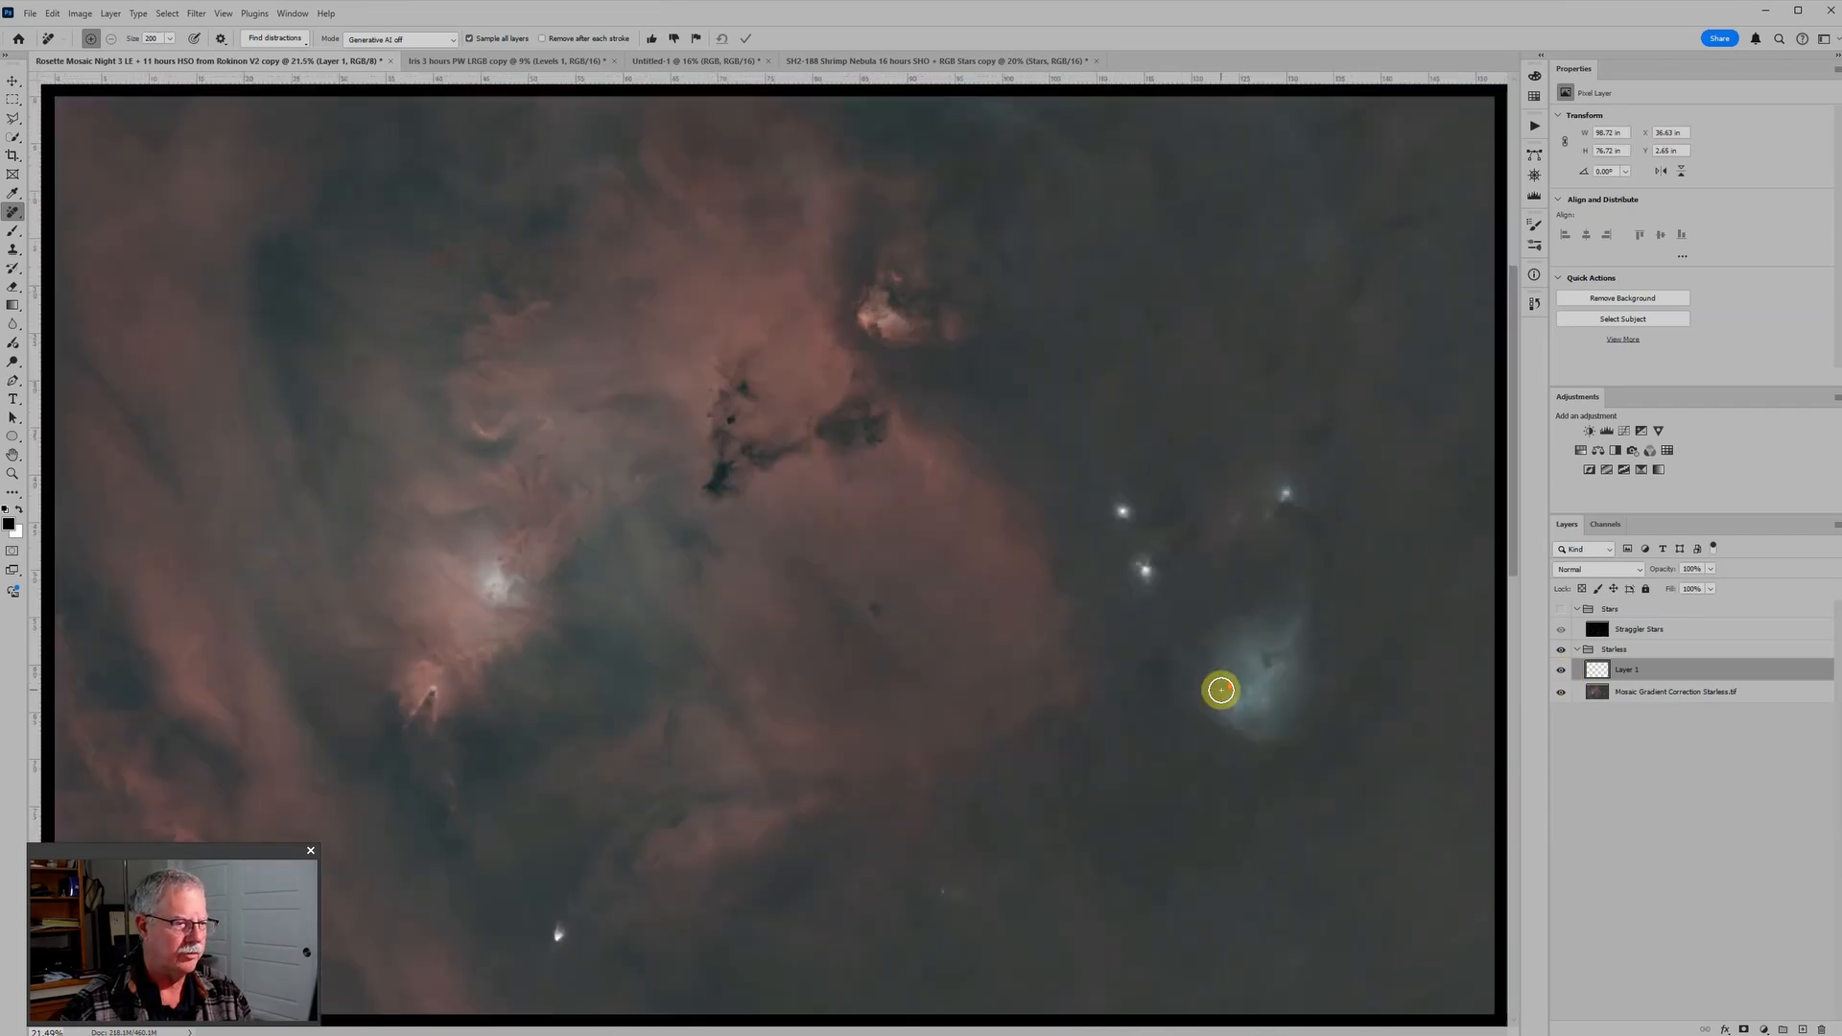
{"action": "left_click", "coordinate": [1562, 670]}
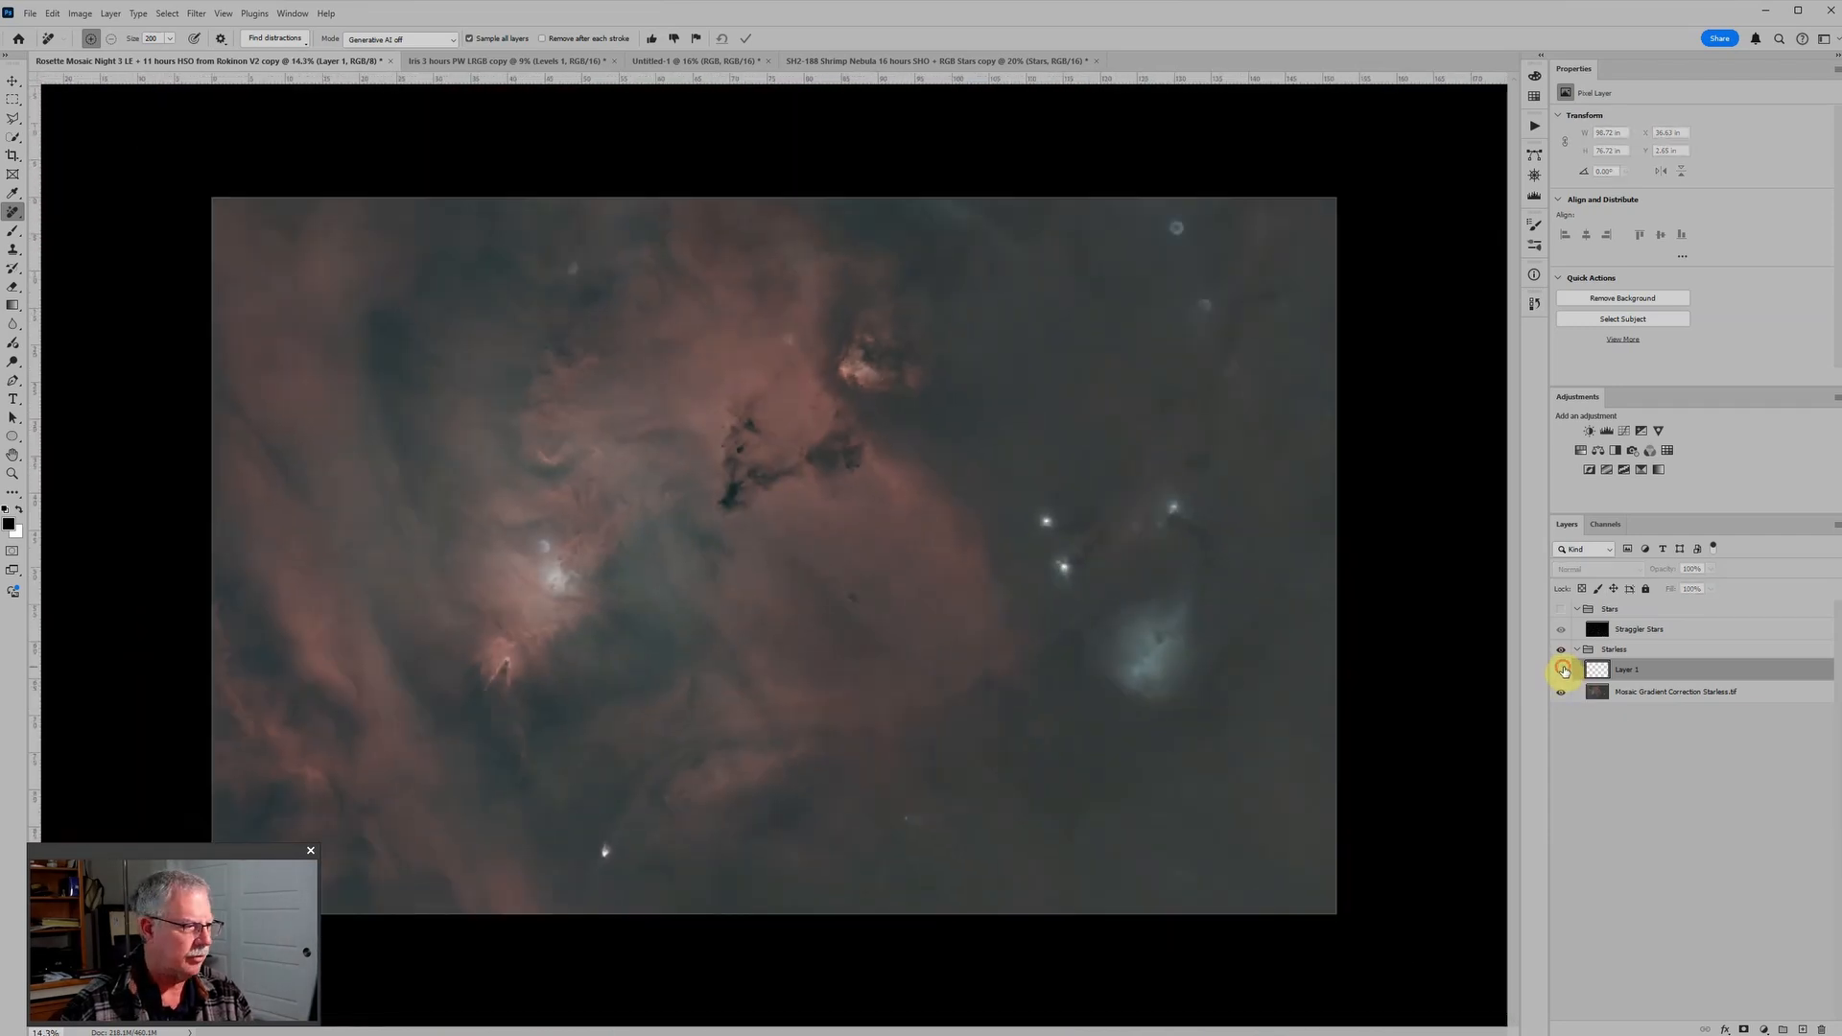
{"action": "left_click", "coordinate": [1563, 671]}
{"action": "left_click", "coordinate": [1562, 670]}
{"action": "left_click", "coordinate": [1562, 671]}
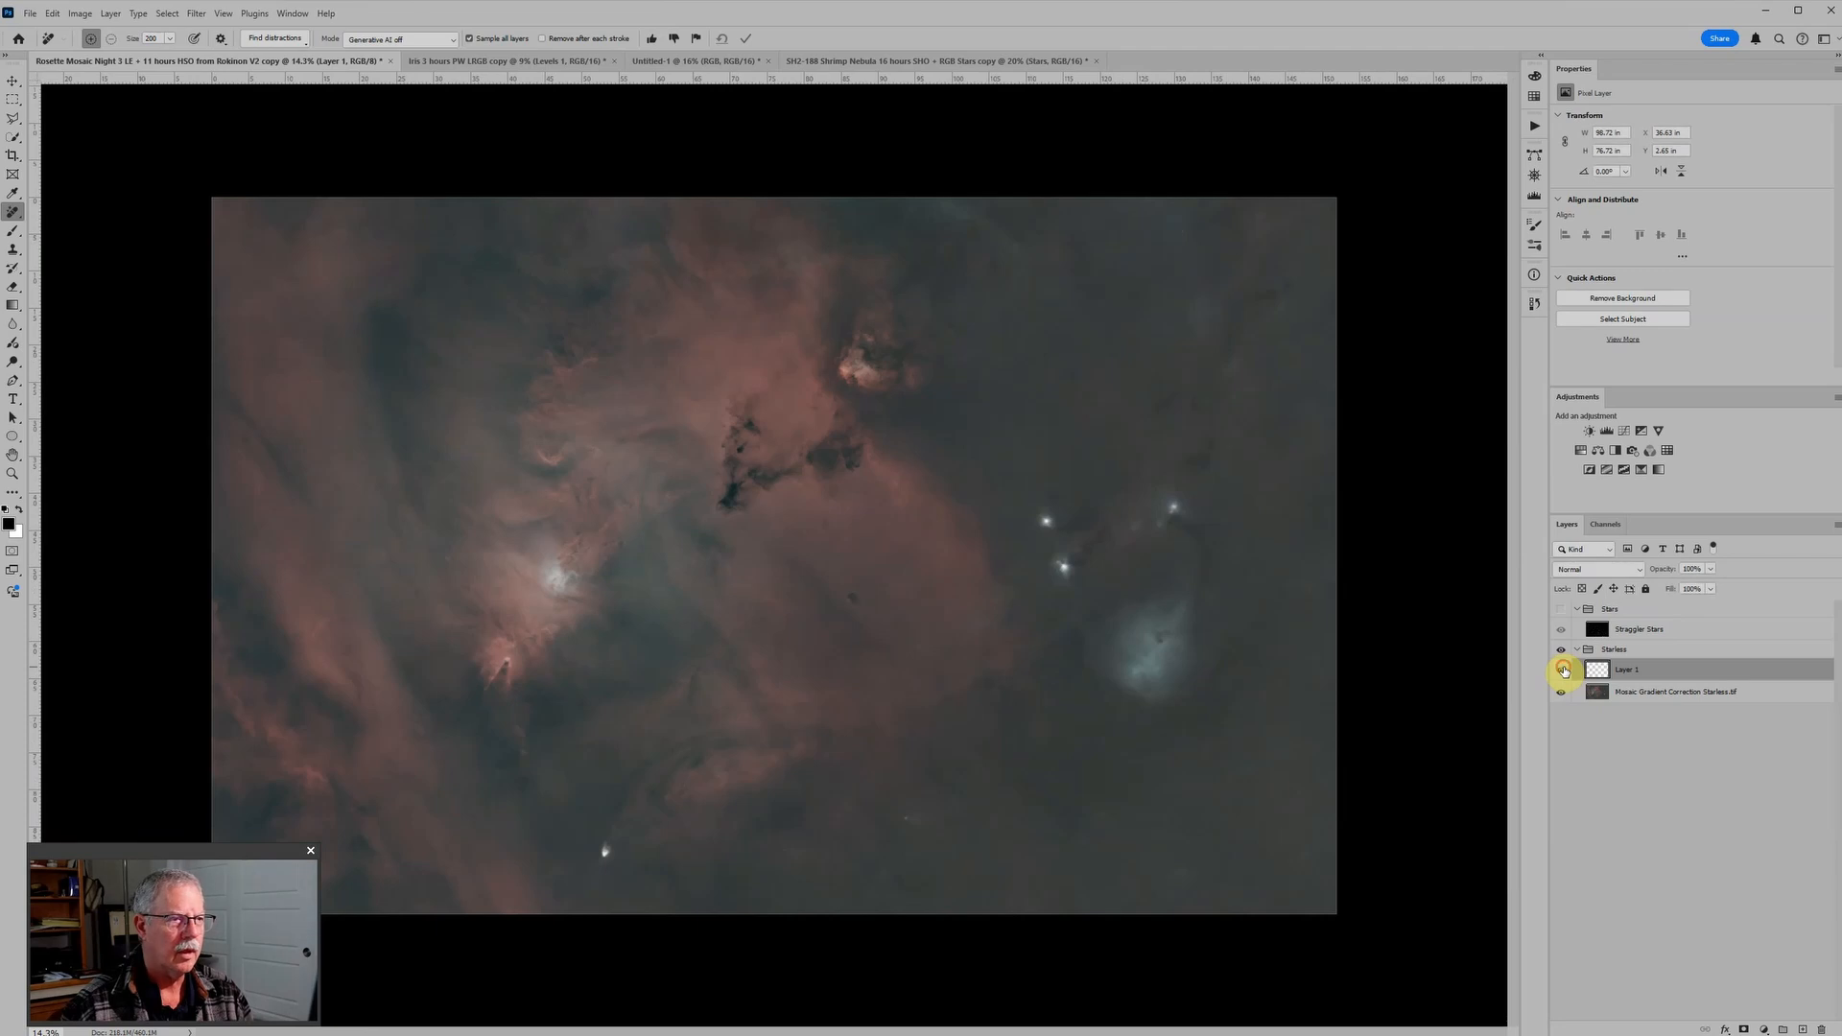
{"action": "left_click", "coordinate": [1563, 672]}
{"action": "left_click", "coordinate": [1563, 670]}
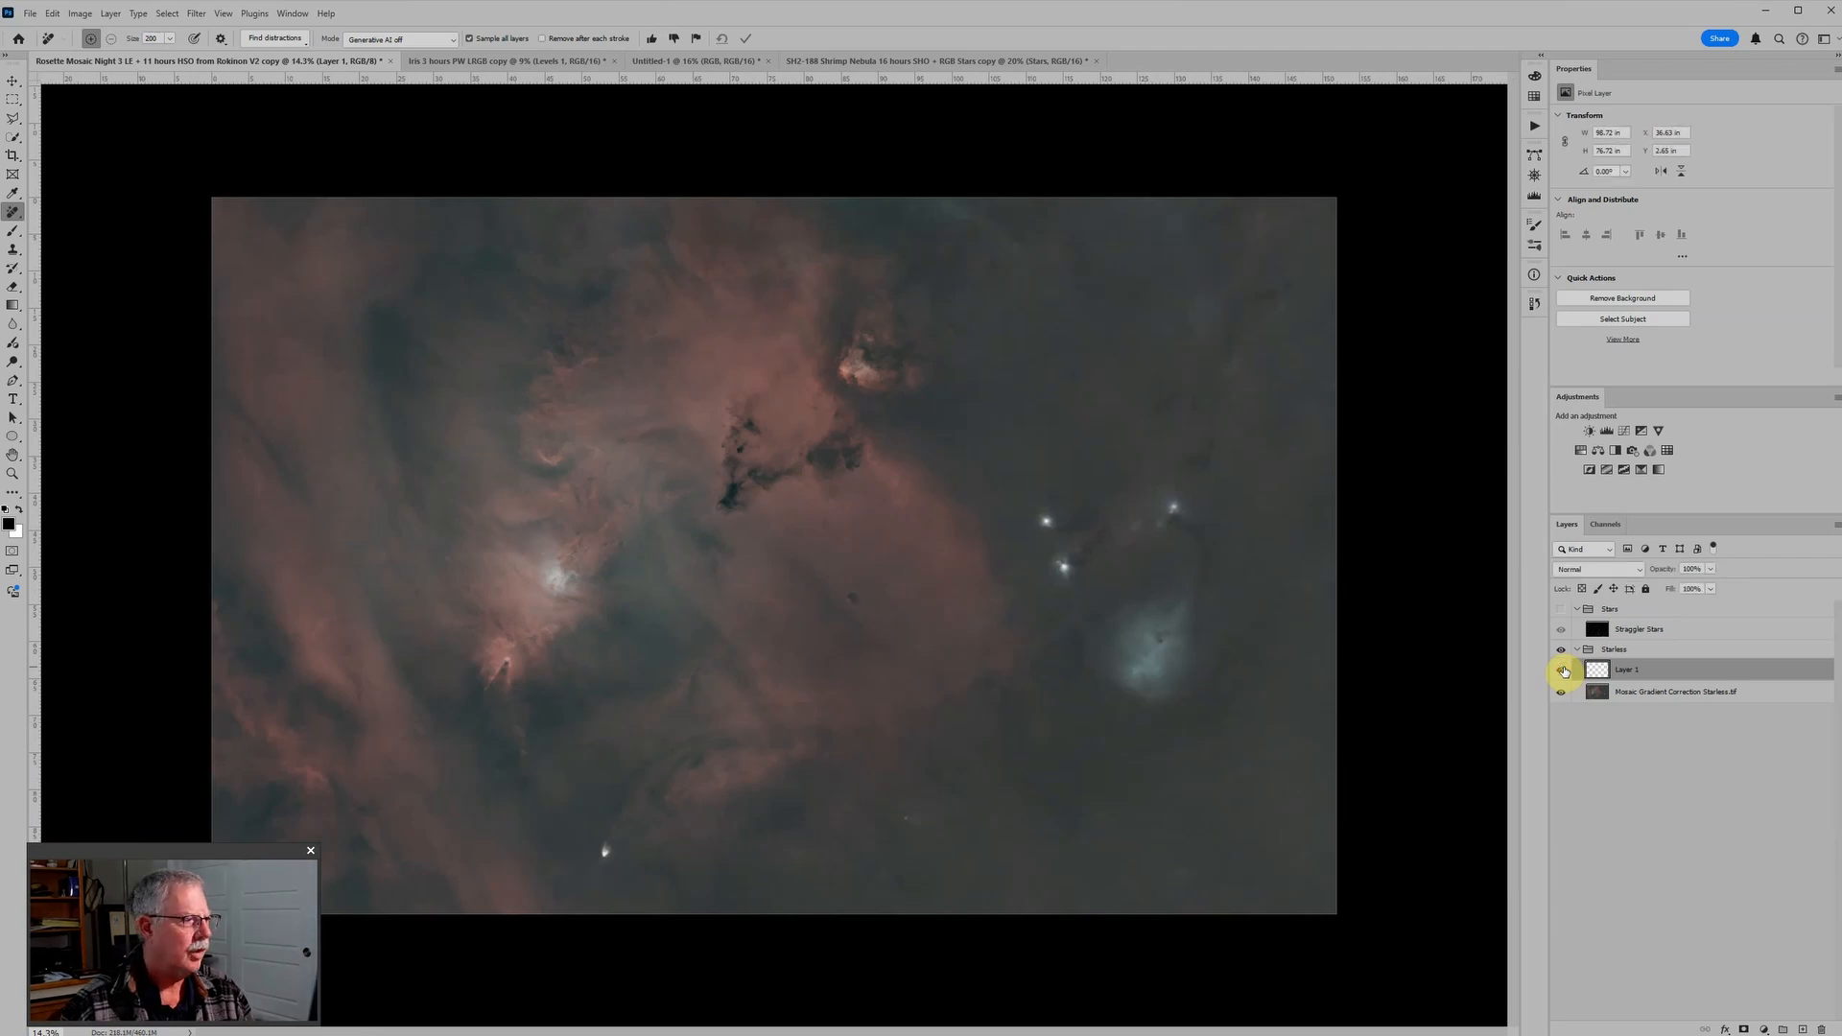
Step: Turn on the Stars group and compare the large haloed star in the red nebula with the stars hidden and shown
{"action": "left_click", "coordinate": [1562, 610]}
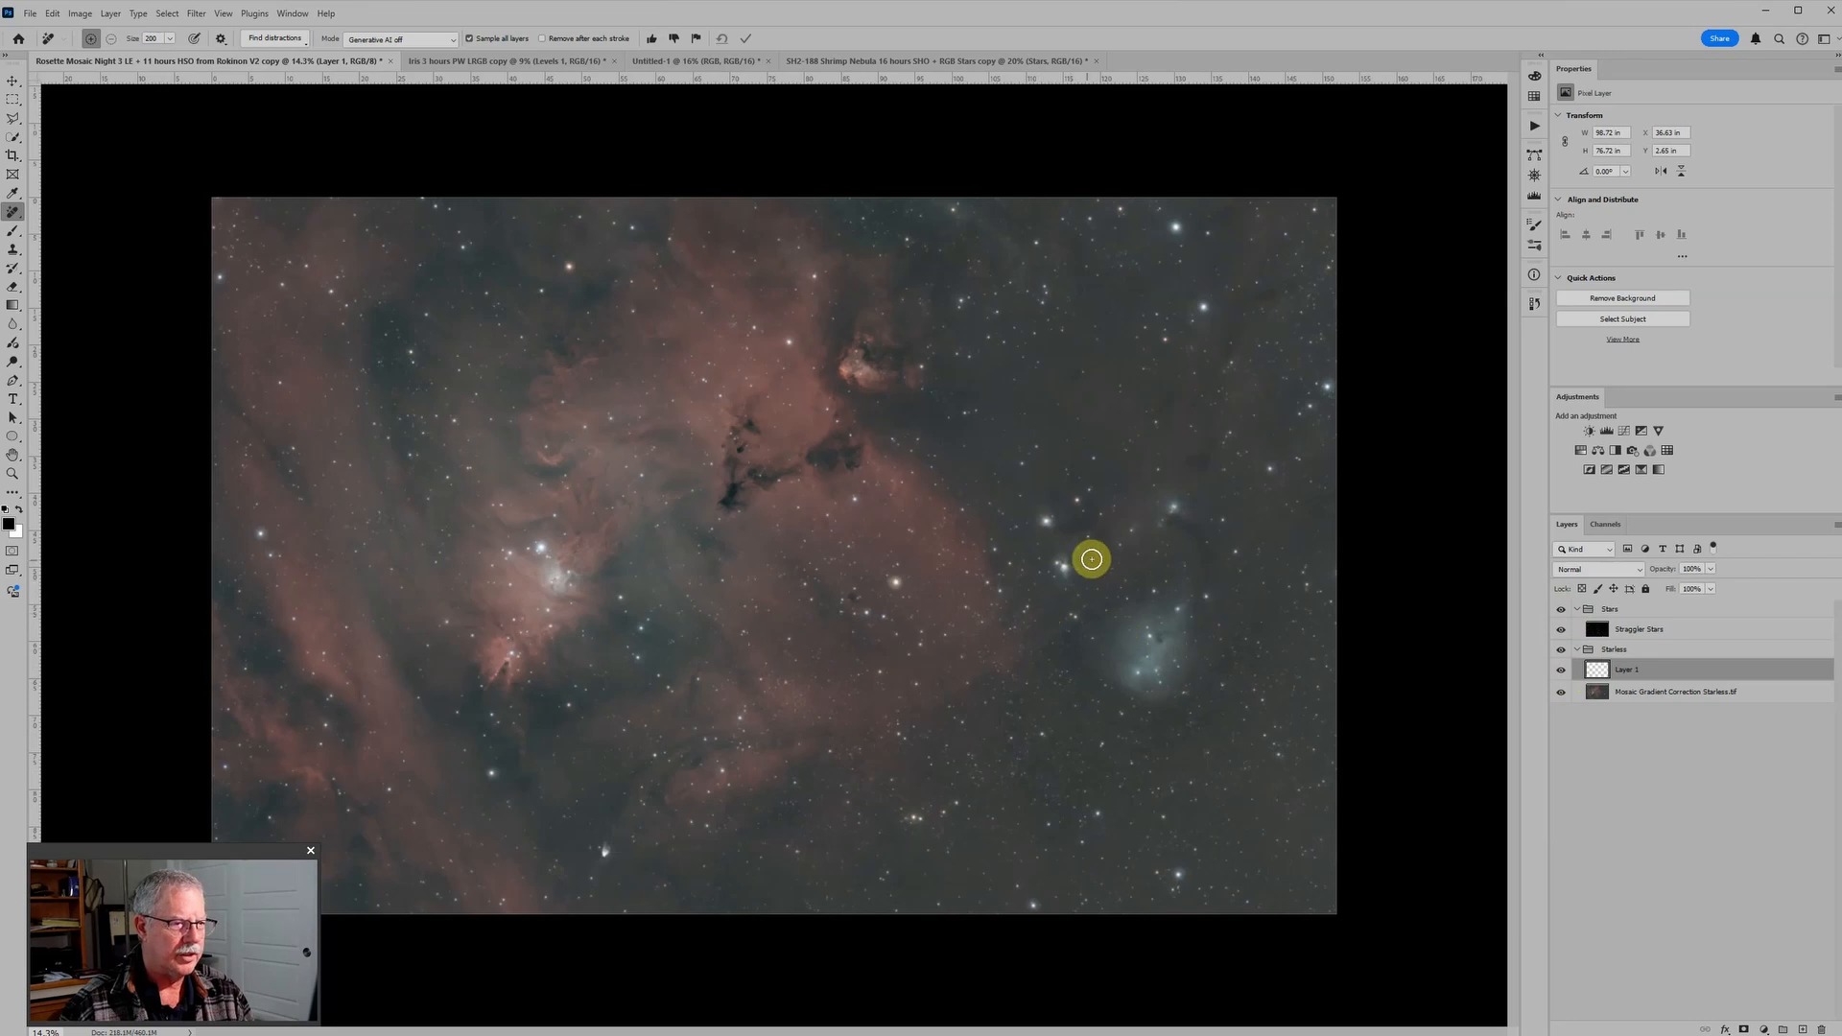
{"action": "scroll", "coordinate": [1089, 555], "scroll_direction": "up", "scroll_amount": 1}
{"action": "scroll", "coordinate": [1103, 516], "scroll_direction": "up", "scroll_amount": 5}
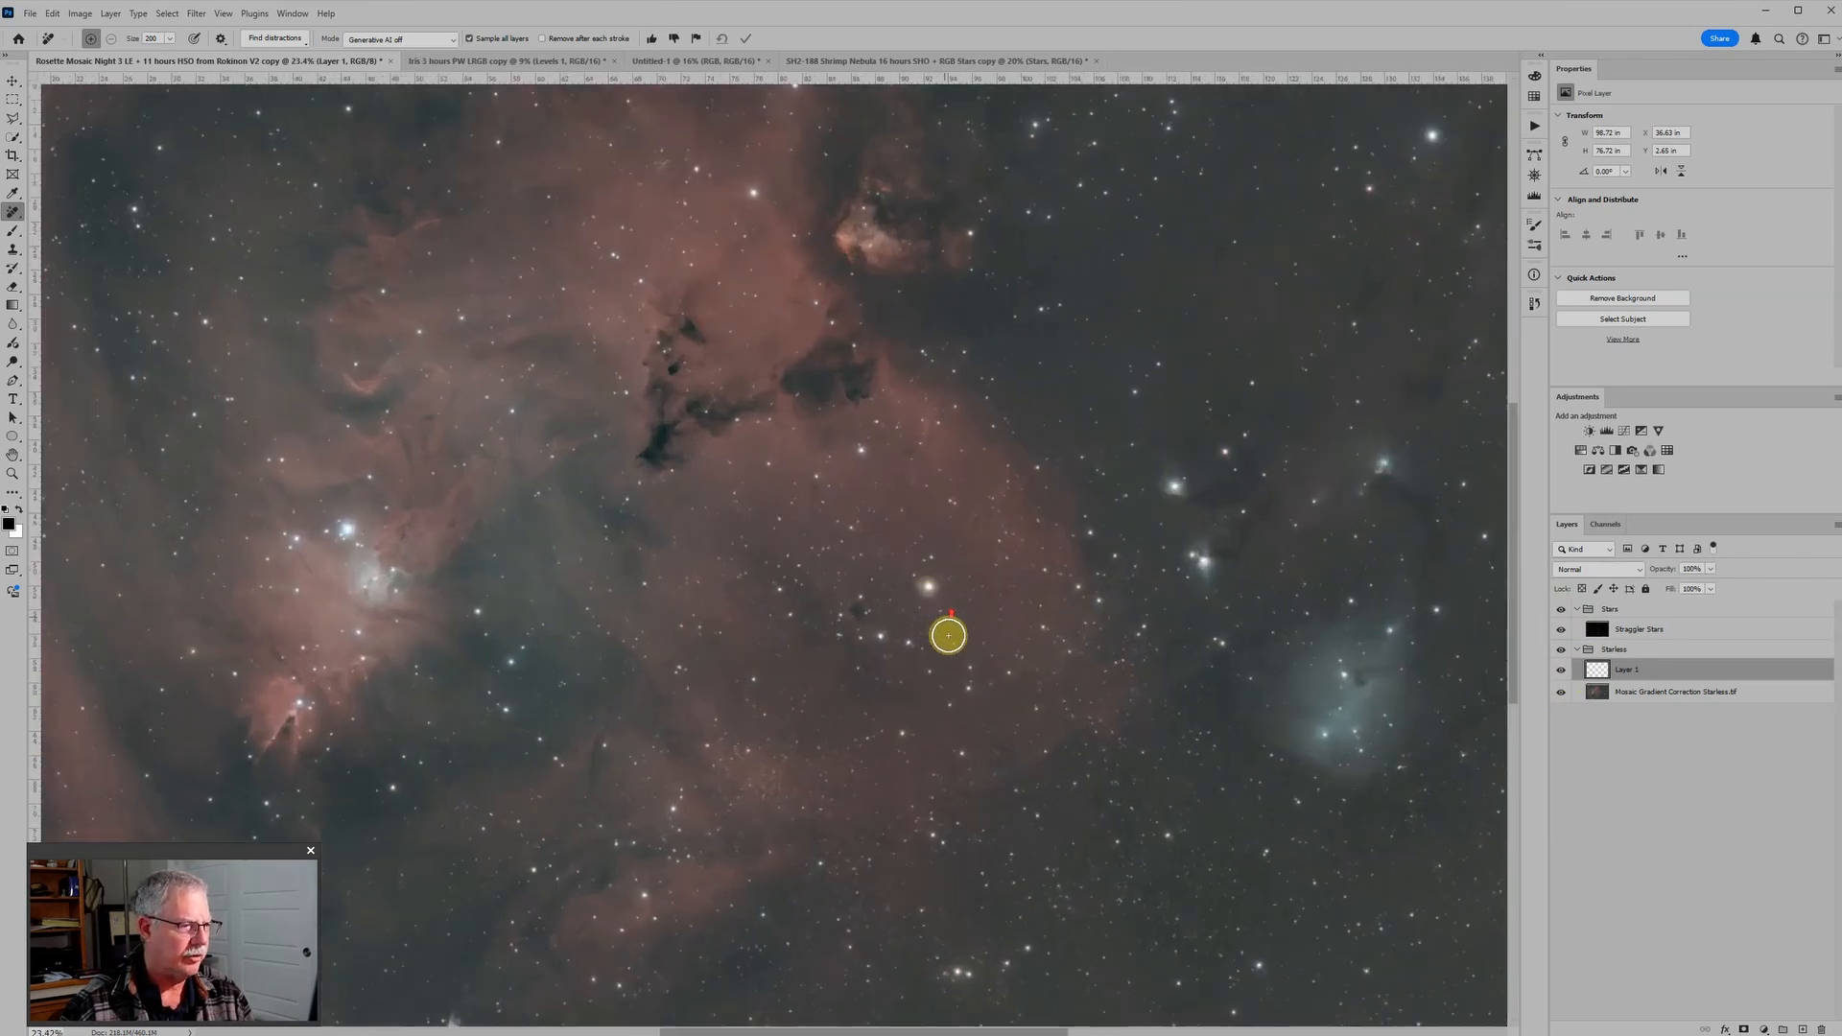
{"action": "scroll", "coordinate": [913, 604], "scroll_direction": "up", "scroll_amount": 3}
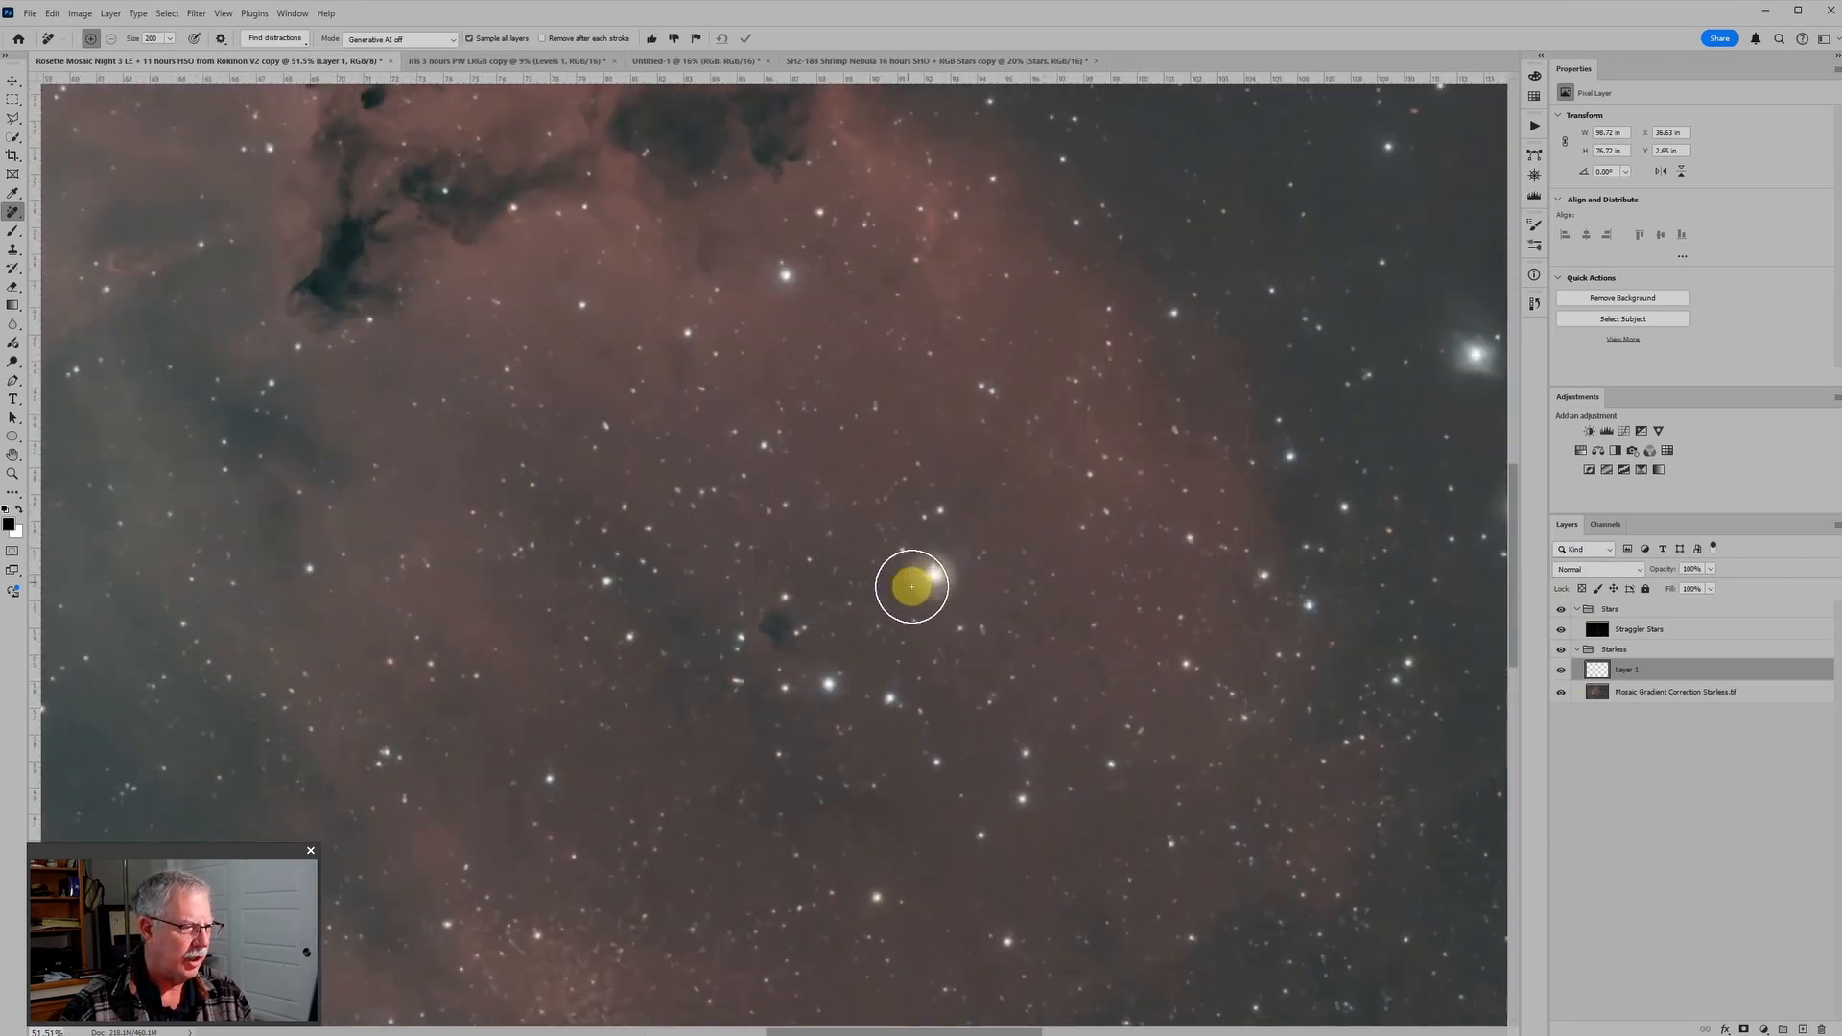
{"action": "left_click", "coordinate": [1560, 609]}
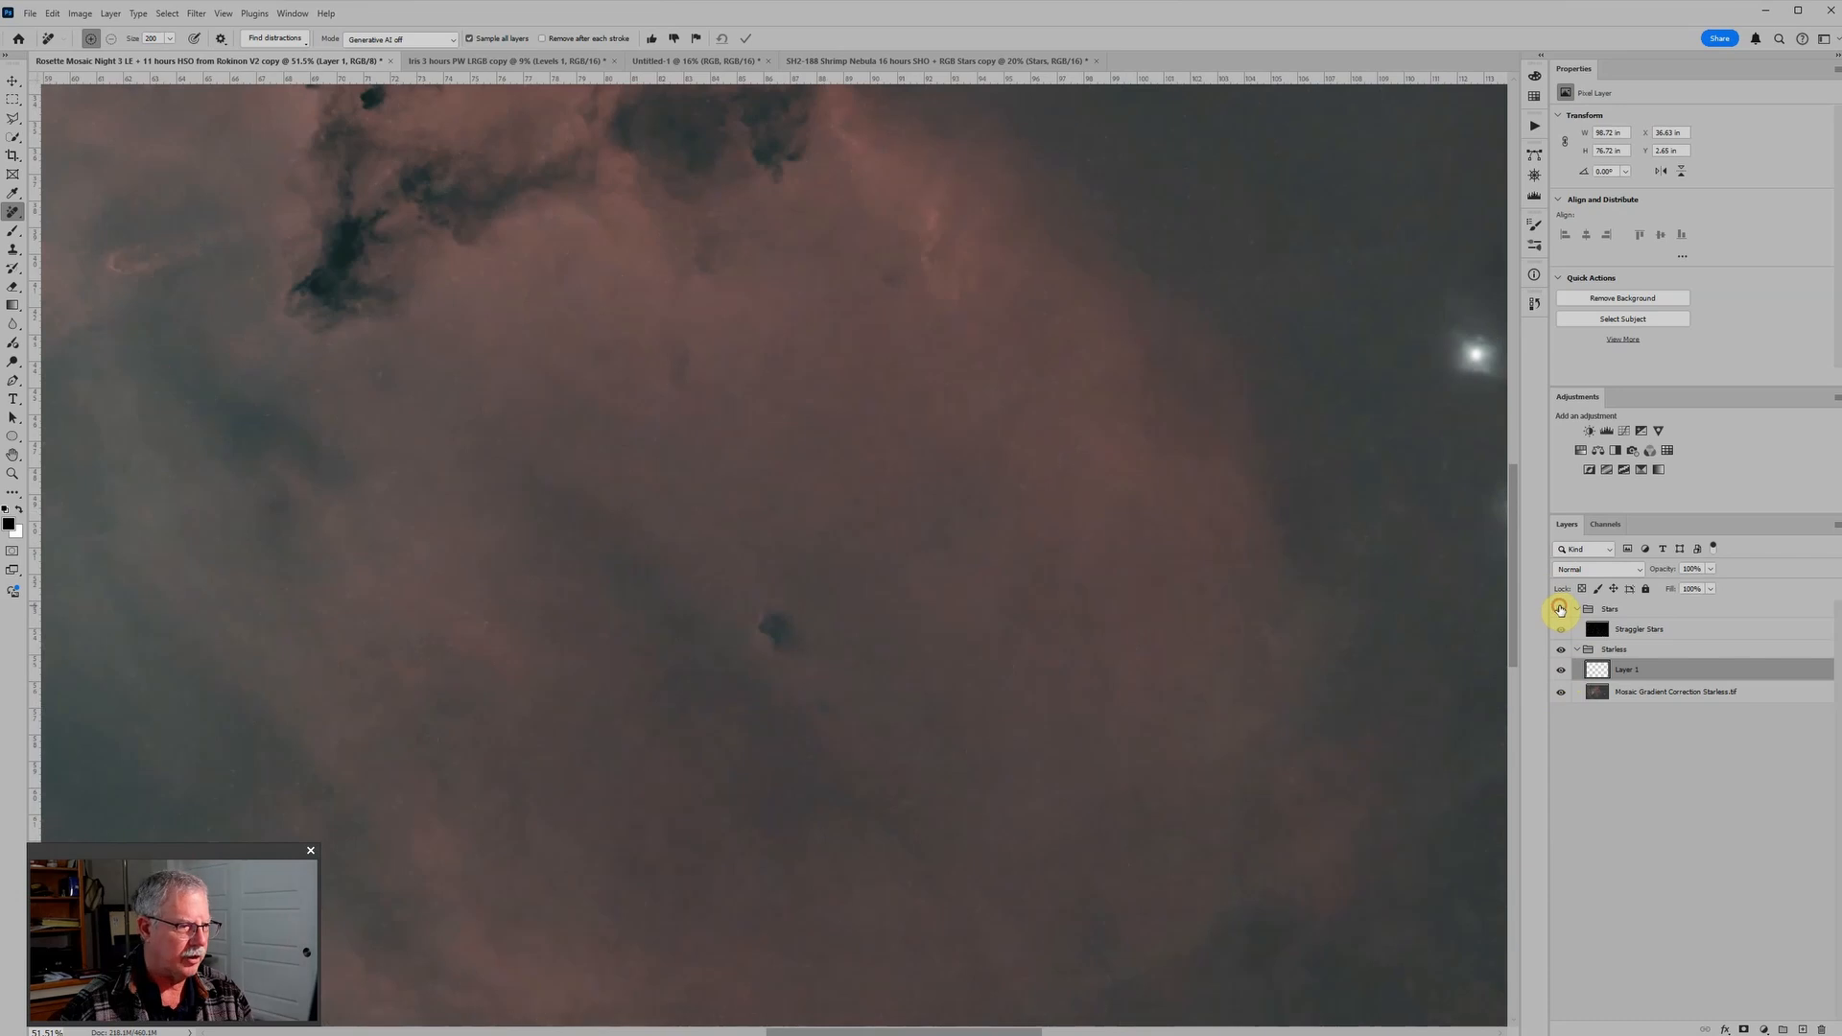
{"action": "left_click", "coordinate": [1560, 609]}
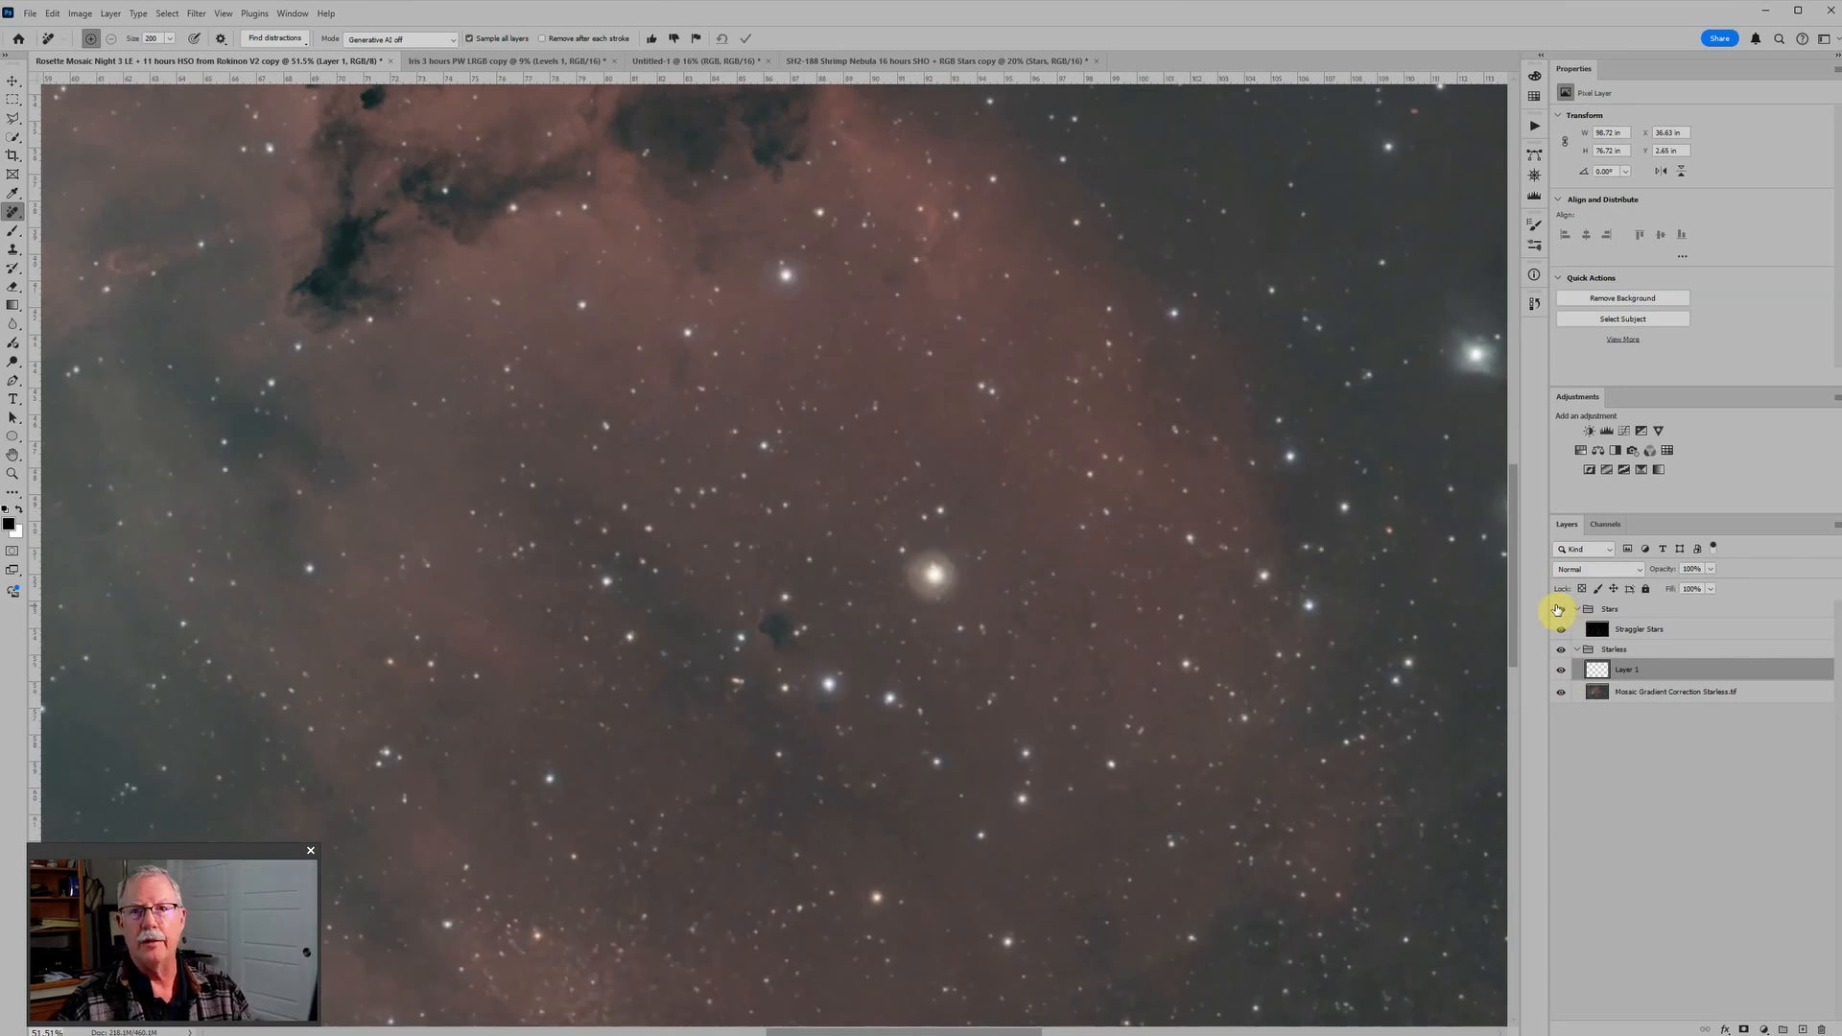
{"action": "scroll", "coordinate": [988, 623], "scroll_direction": "up", "scroll_amount": 1}
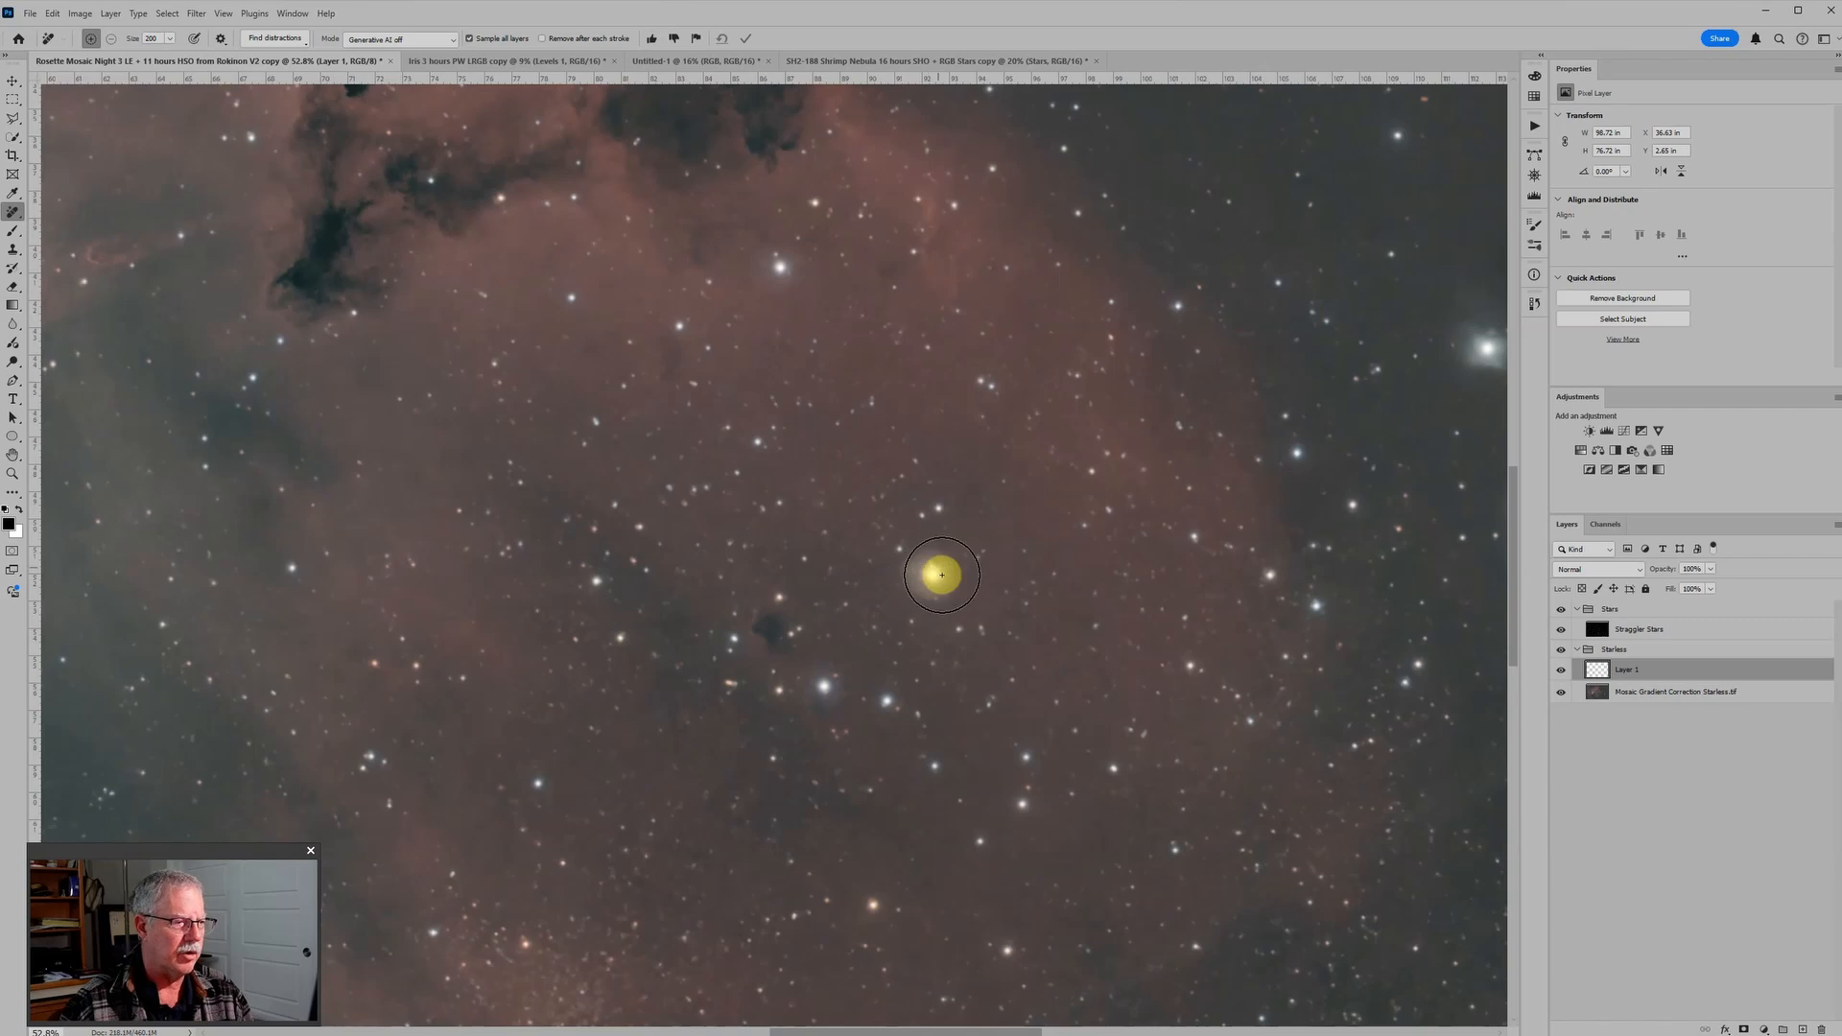
Step: Add a new empty layer above the Straggler Stars layer in the Stars group
{"action": "left_click", "coordinate": [1609, 630]}
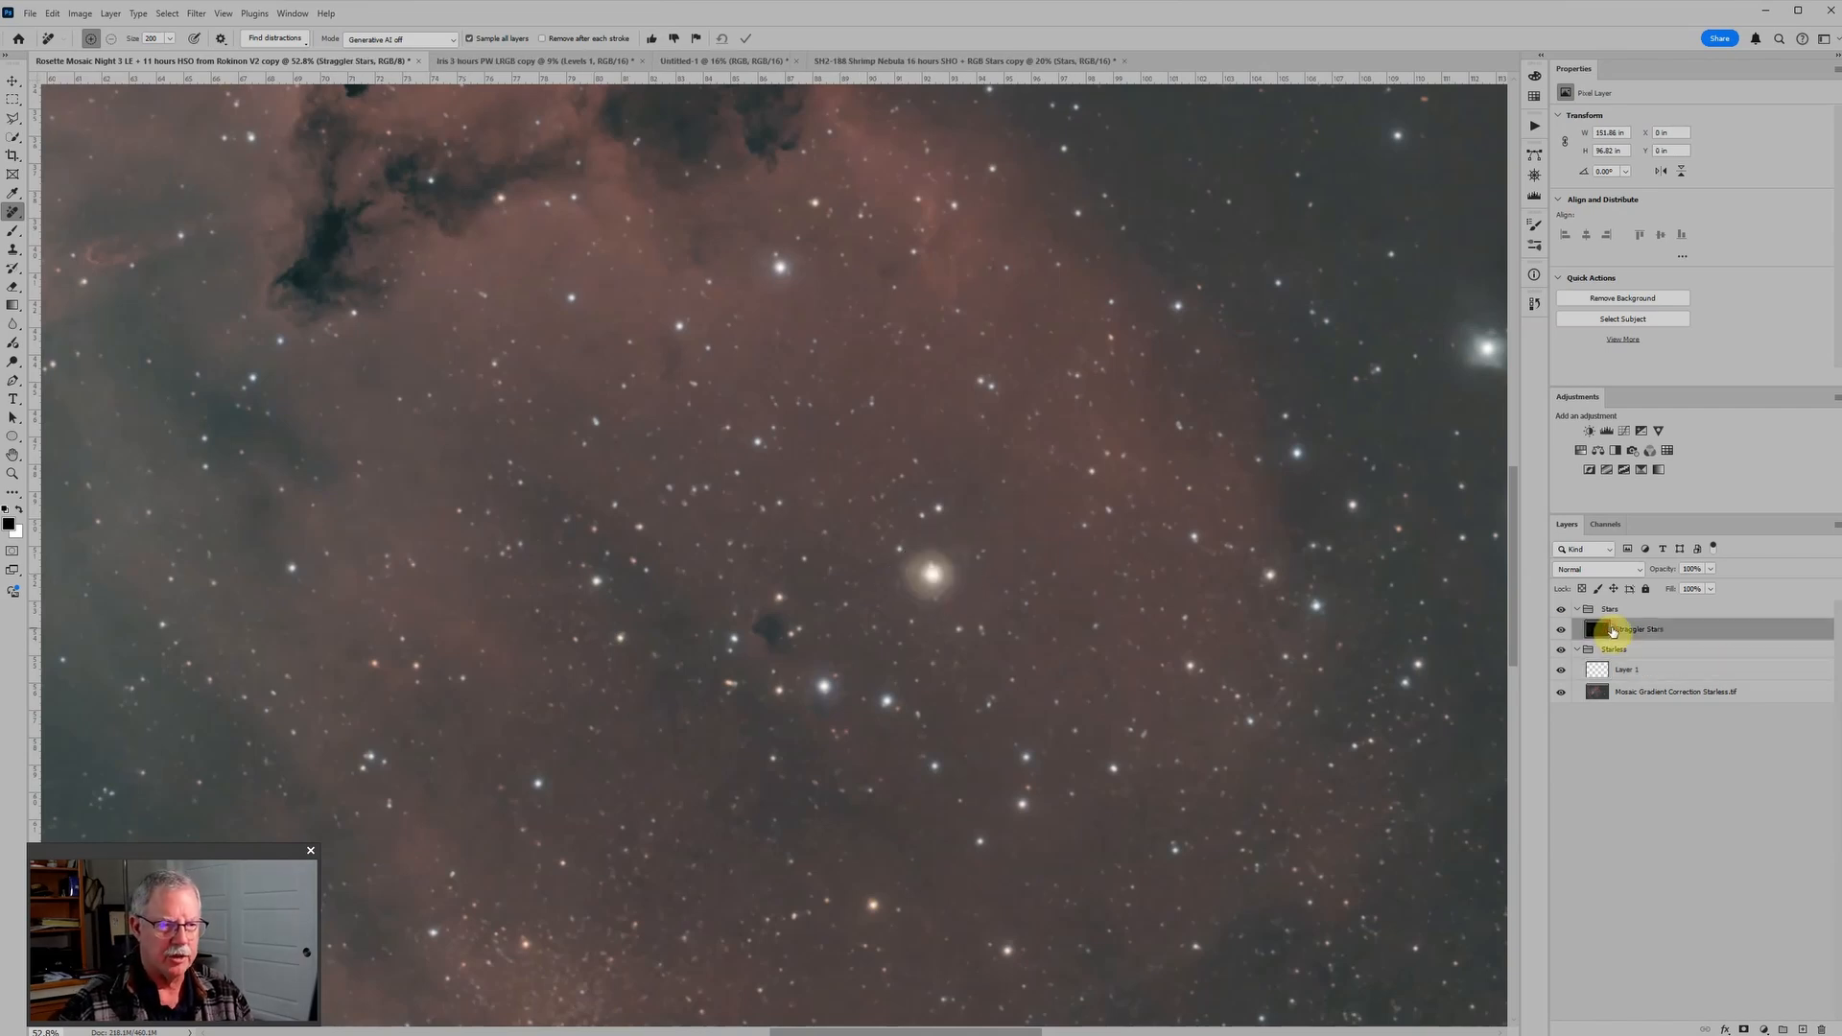
{"action": "mouse_move", "coordinate": [933, 574]}
{"action": "left_mouse_down"}
{"action": "mouse_move", "coordinate": [910, 603]}
{"action": "mouse_move", "coordinate": [959, 566]}
{"action": "mouse_move", "coordinate": [905, 567]}
{"action": "mouse_move", "coordinate": [954, 576]}
{"action": "mouse_move", "coordinate": [920, 580]}
{"action": "mouse_move", "coordinate": [945, 545]}
{"action": "mouse_move", "coordinate": [1029, 517]}
{"action": "mouse_move", "coordinate": [1017, 544]}
{"action": "mouse_move", "coordinate": [939, 574]}
{"action": "left_mouse_up"}
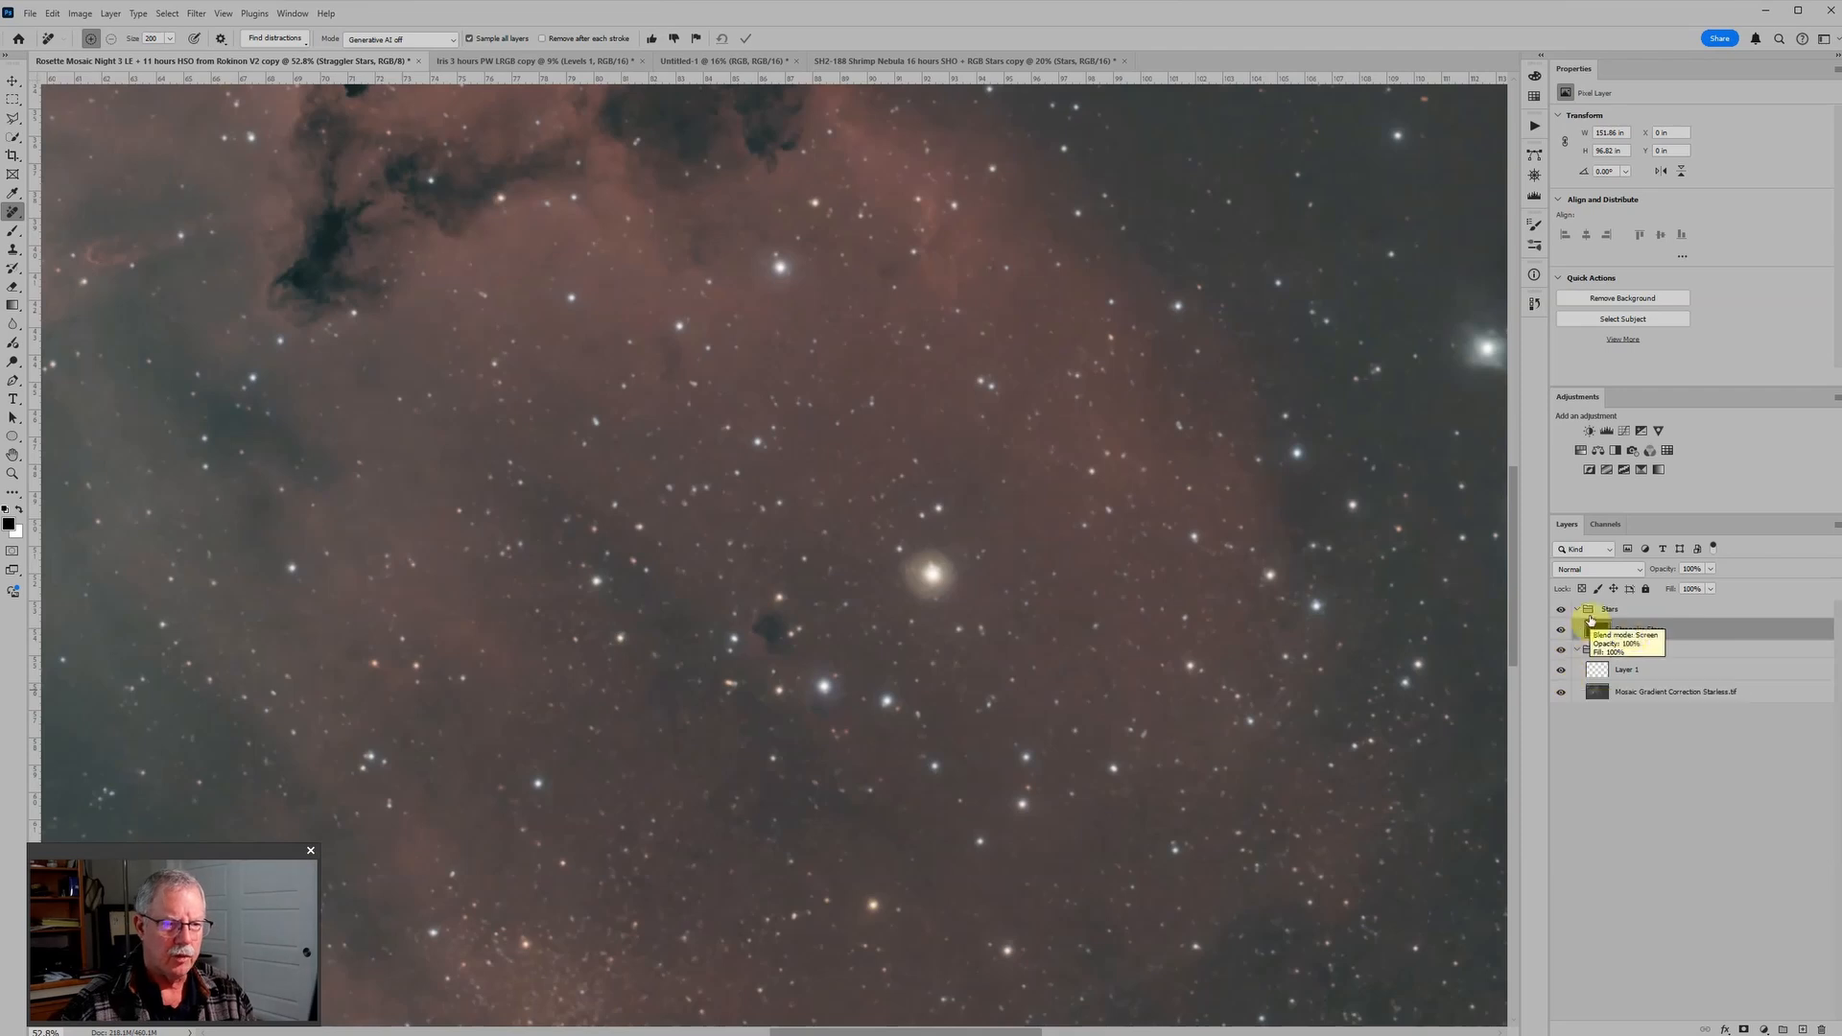
{"action": "left_click", "coordinate": [1801, 1028]}
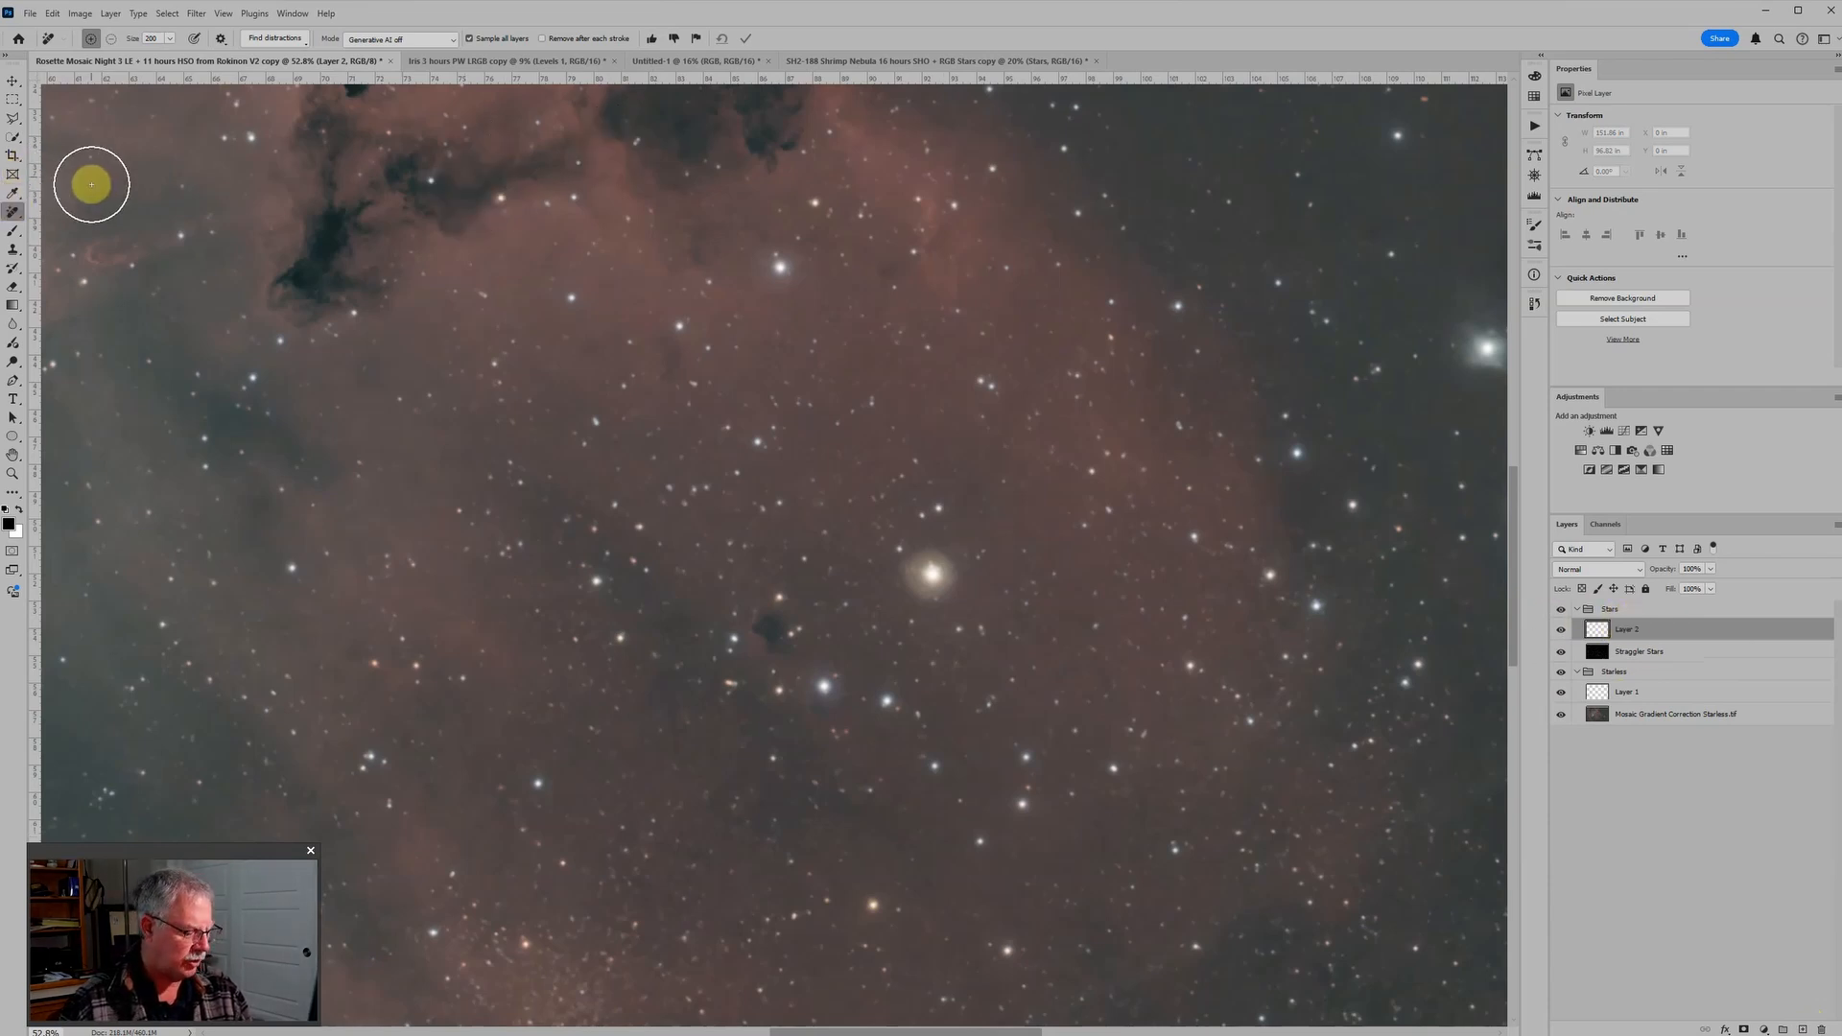
Step: Switch to the Brush tool and size its tip smaller than the halo of the bright yellow star
{"action": "key", "text": "b"}
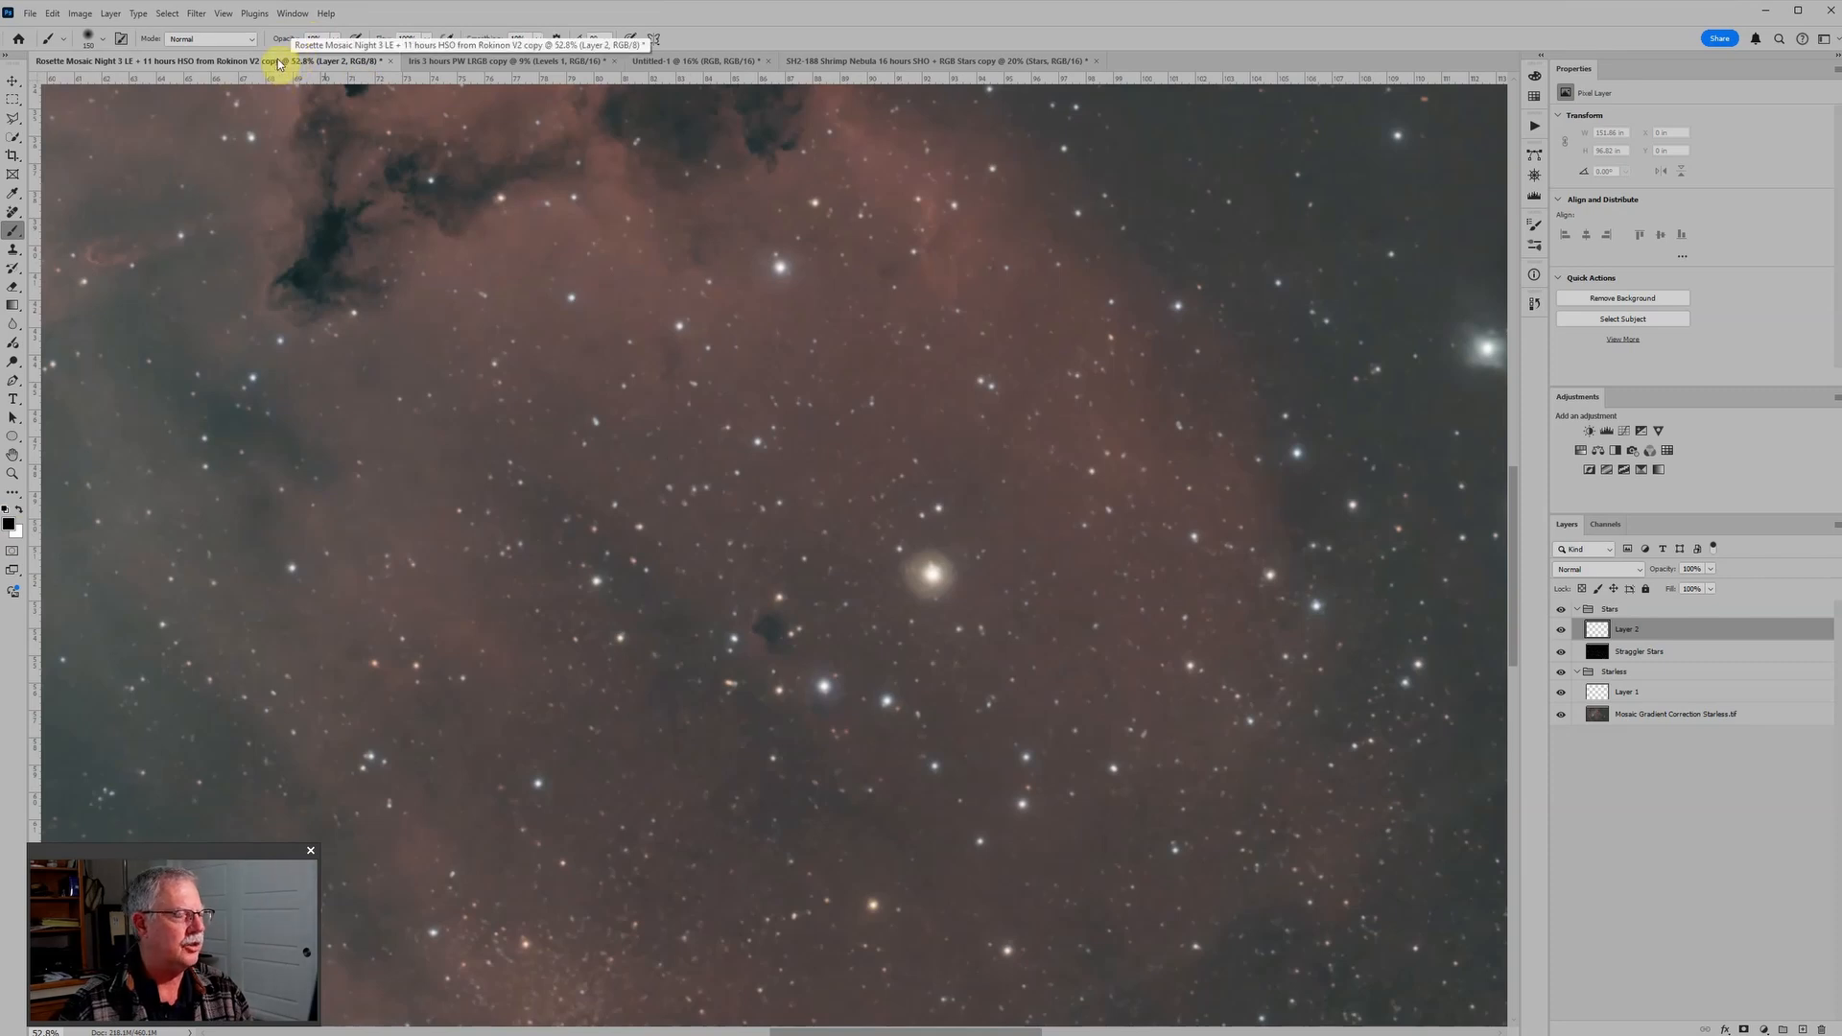
{"action": "scroll", "coordinate": [761, 527], "scroll_direction": "up", "scroll_amount": 2}
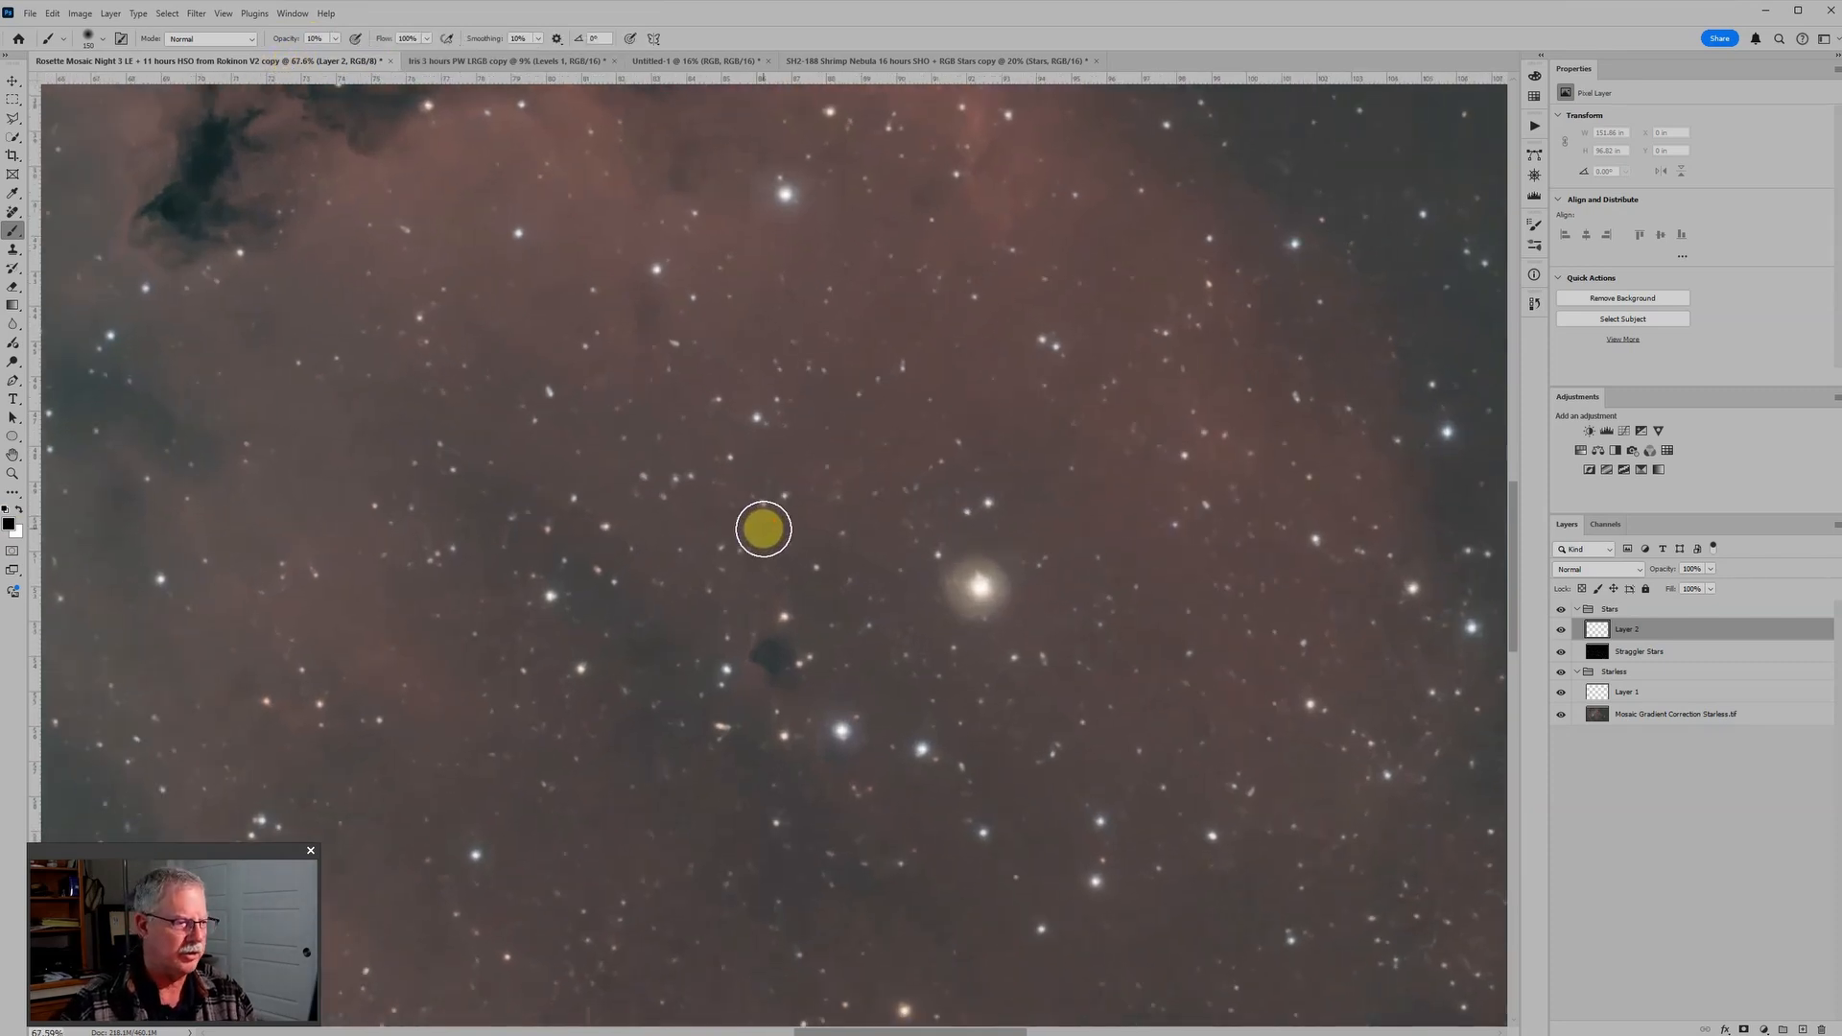
{"action": "key", "text": "bracketright"}
{"action": "key", "text": "bracketright"}
{"action": "key", "text": "bracketright"}
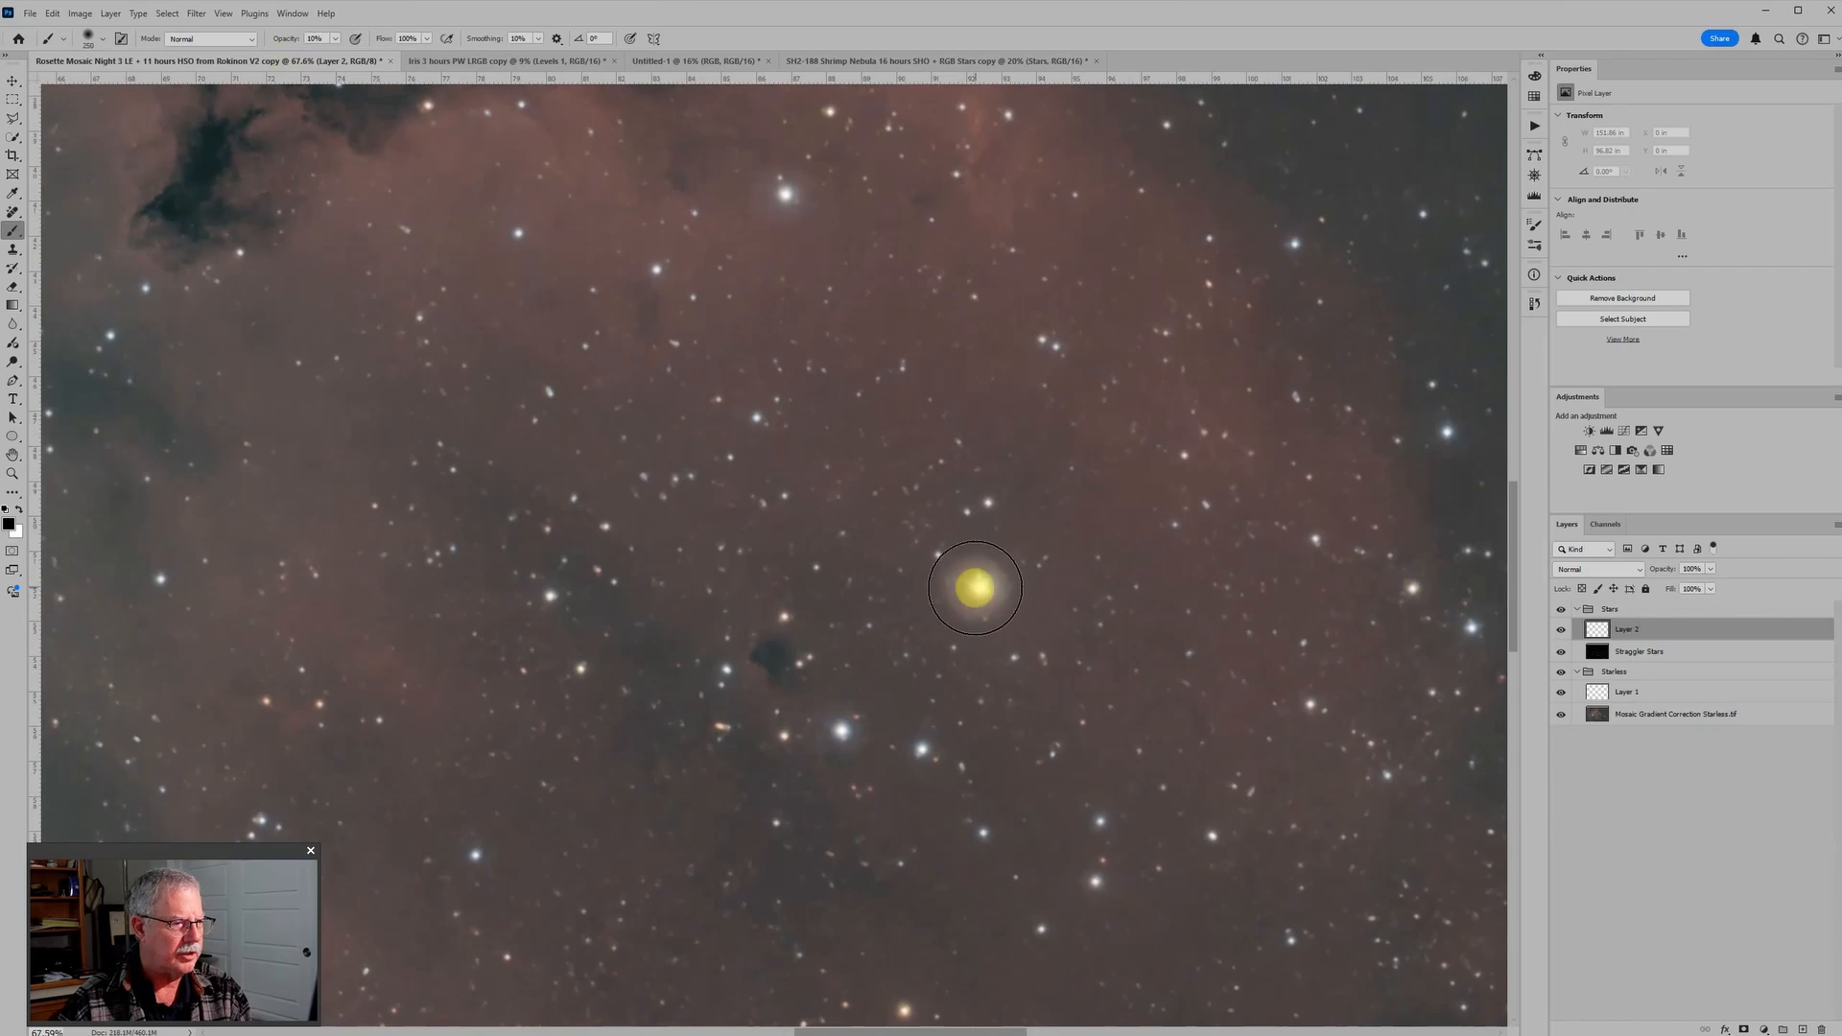
{"action": "key", "text": "bracketleft"}
{"action": "scroll", "coordinate": [978, 588], "scroll_direction": "up", "scroll_amount": 2}
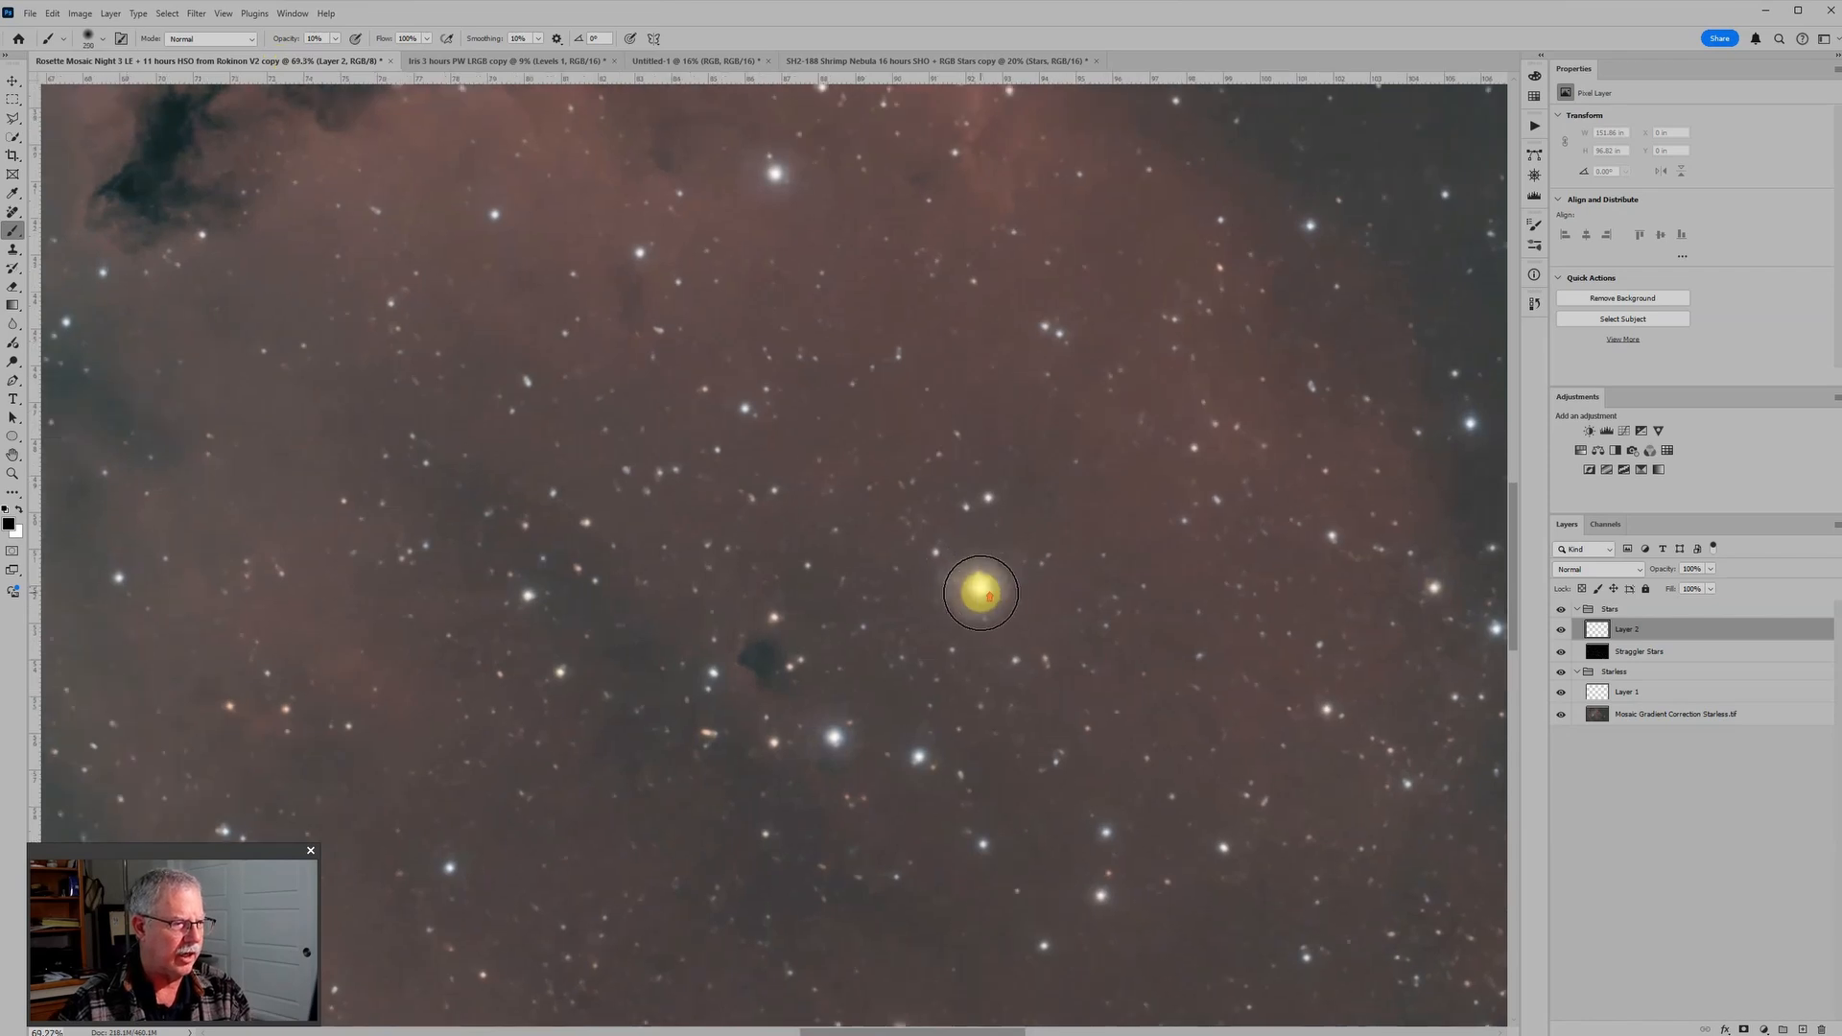
{"action": "scroll", "coordinate": [981, 592], "scroll_direction": "up", "scroll_amount": 1}
{"action": "key", "text": "bracketleft"}
{"action": "key", "text": "bracketleft"}
{"action": "key", "text": "bracketleft"}
{"action": "key", "text": "bracketleft"}
{"action": "key", "text": "bracketleft"}
{"action": "key", "text": "bracketleft"}
{"action": "key", "text": "bracketleft"}
{"action": "key", "text": "bracketleft"}
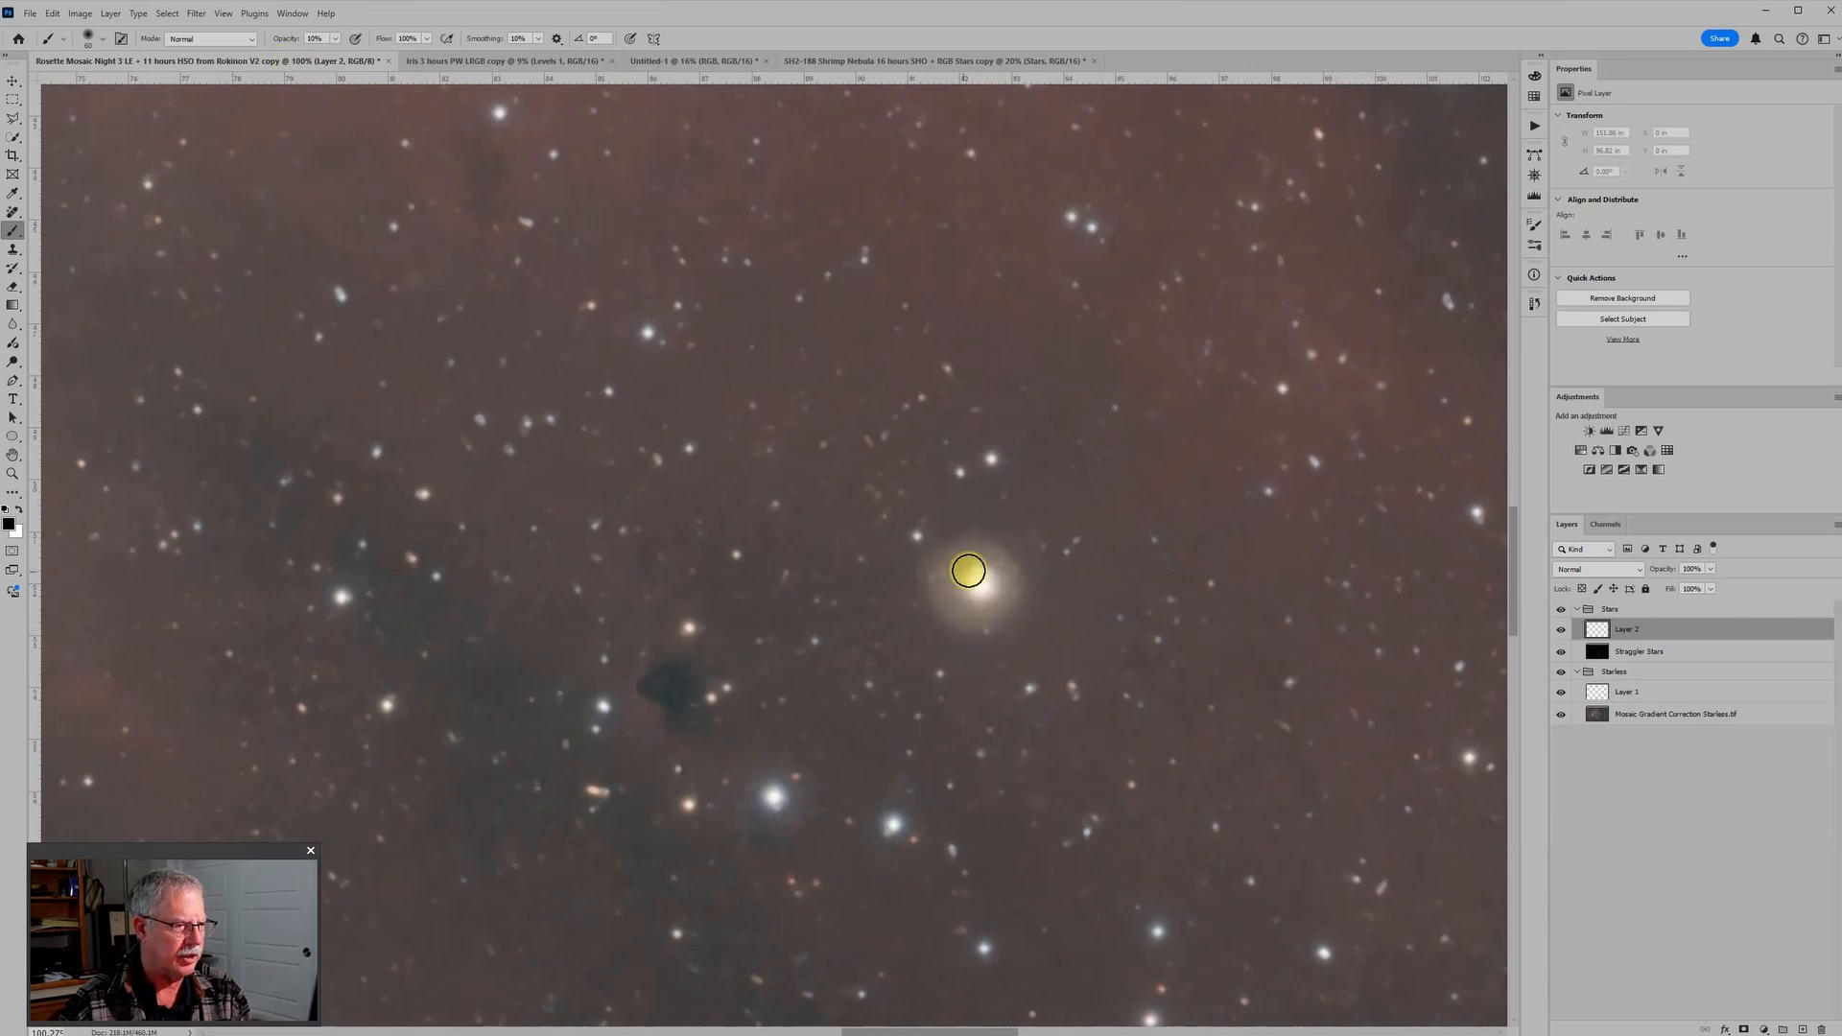
{"action": "scroll", "coordinate": [971, 602], "scroll_direction": "up", "scroll_amount": 3}
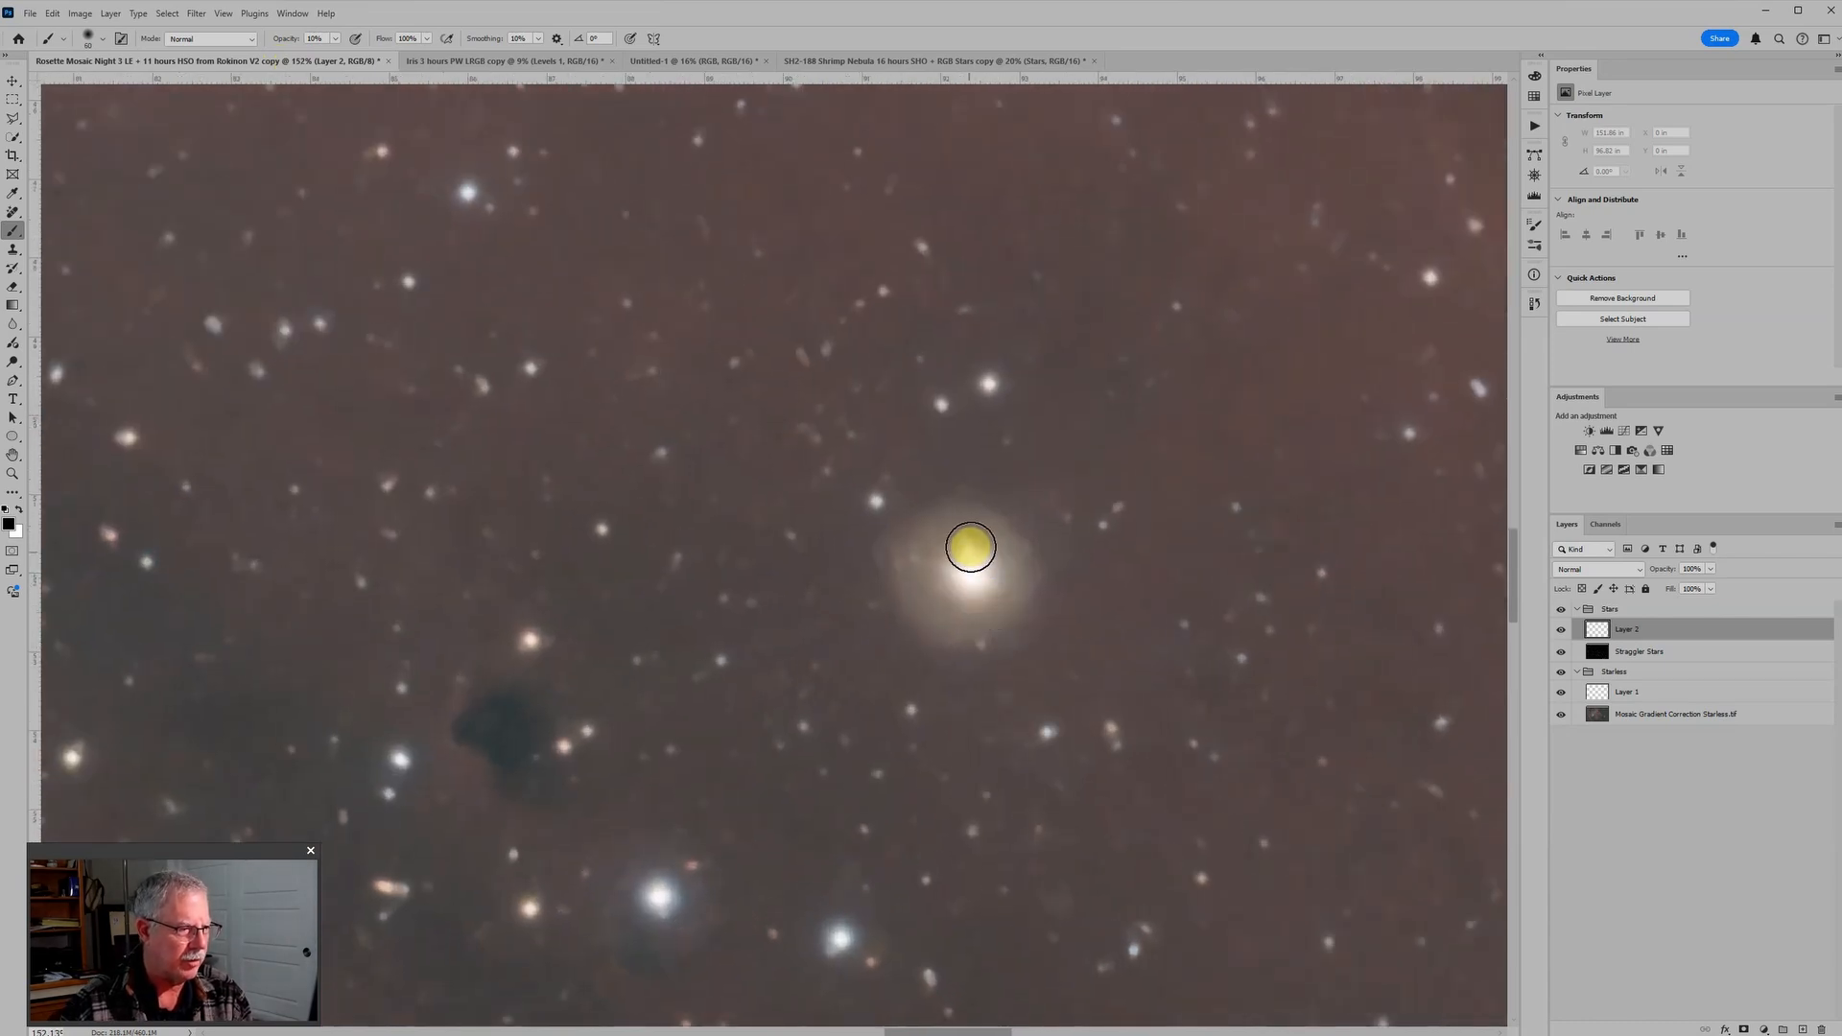
{"action": "scroll", "coordinate": [964, 576], "scroll_direction": "down", "scroll_amount": 1}
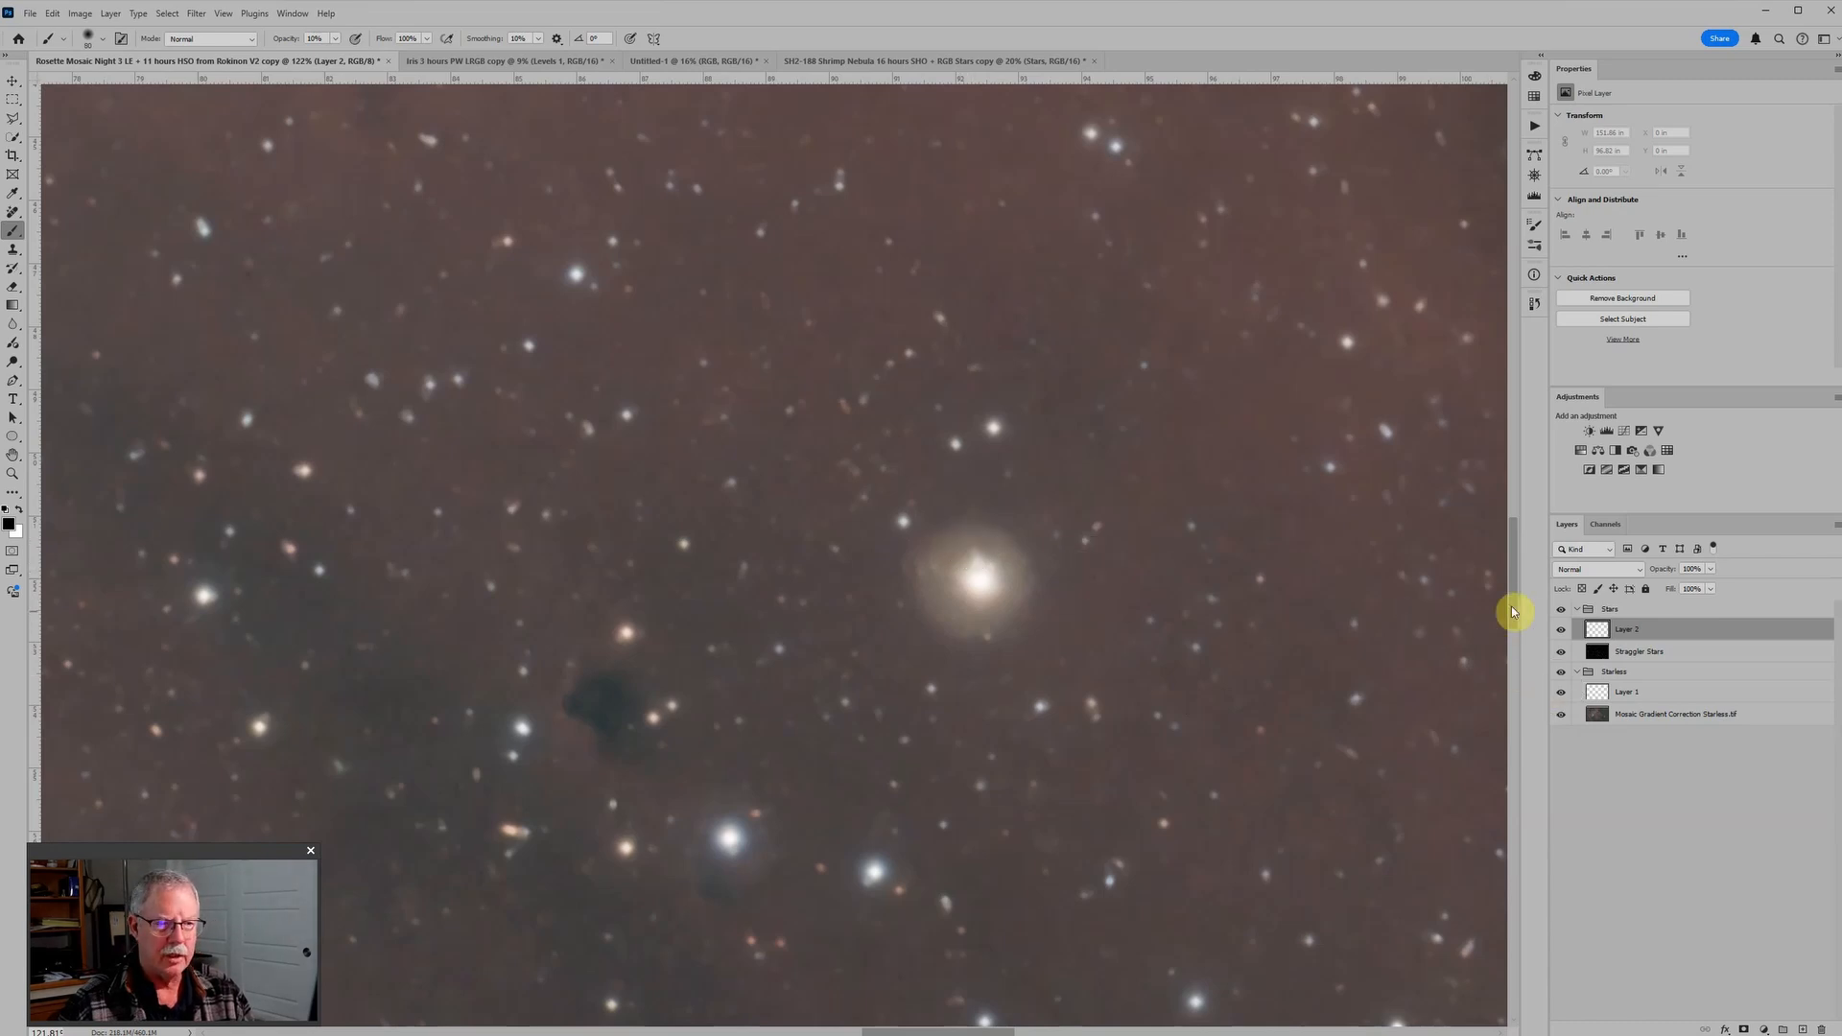
Step: Set the new layer to Soft Light and paint black at 10% opacity over the bright yellow star's halo
{"action": "left_click", "coordinate": [1578, 570]}
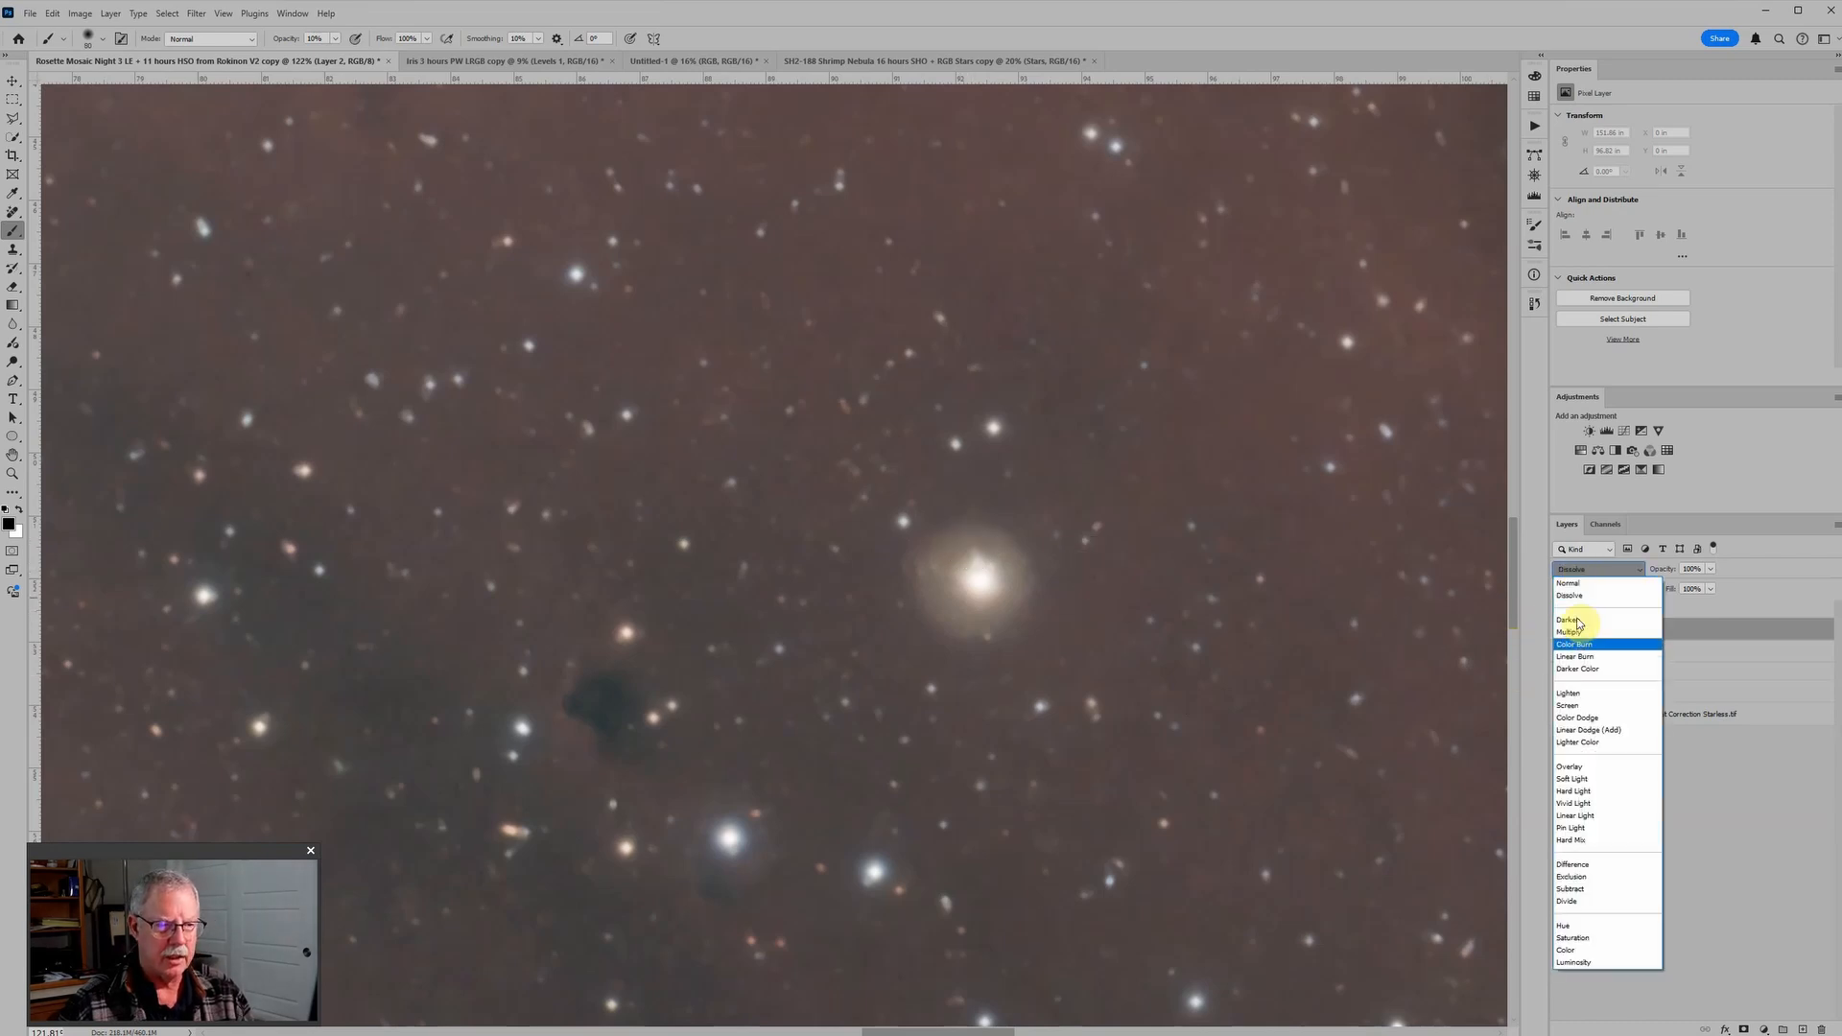
{"action": "left_click", "coordinate": [1578, 779]}
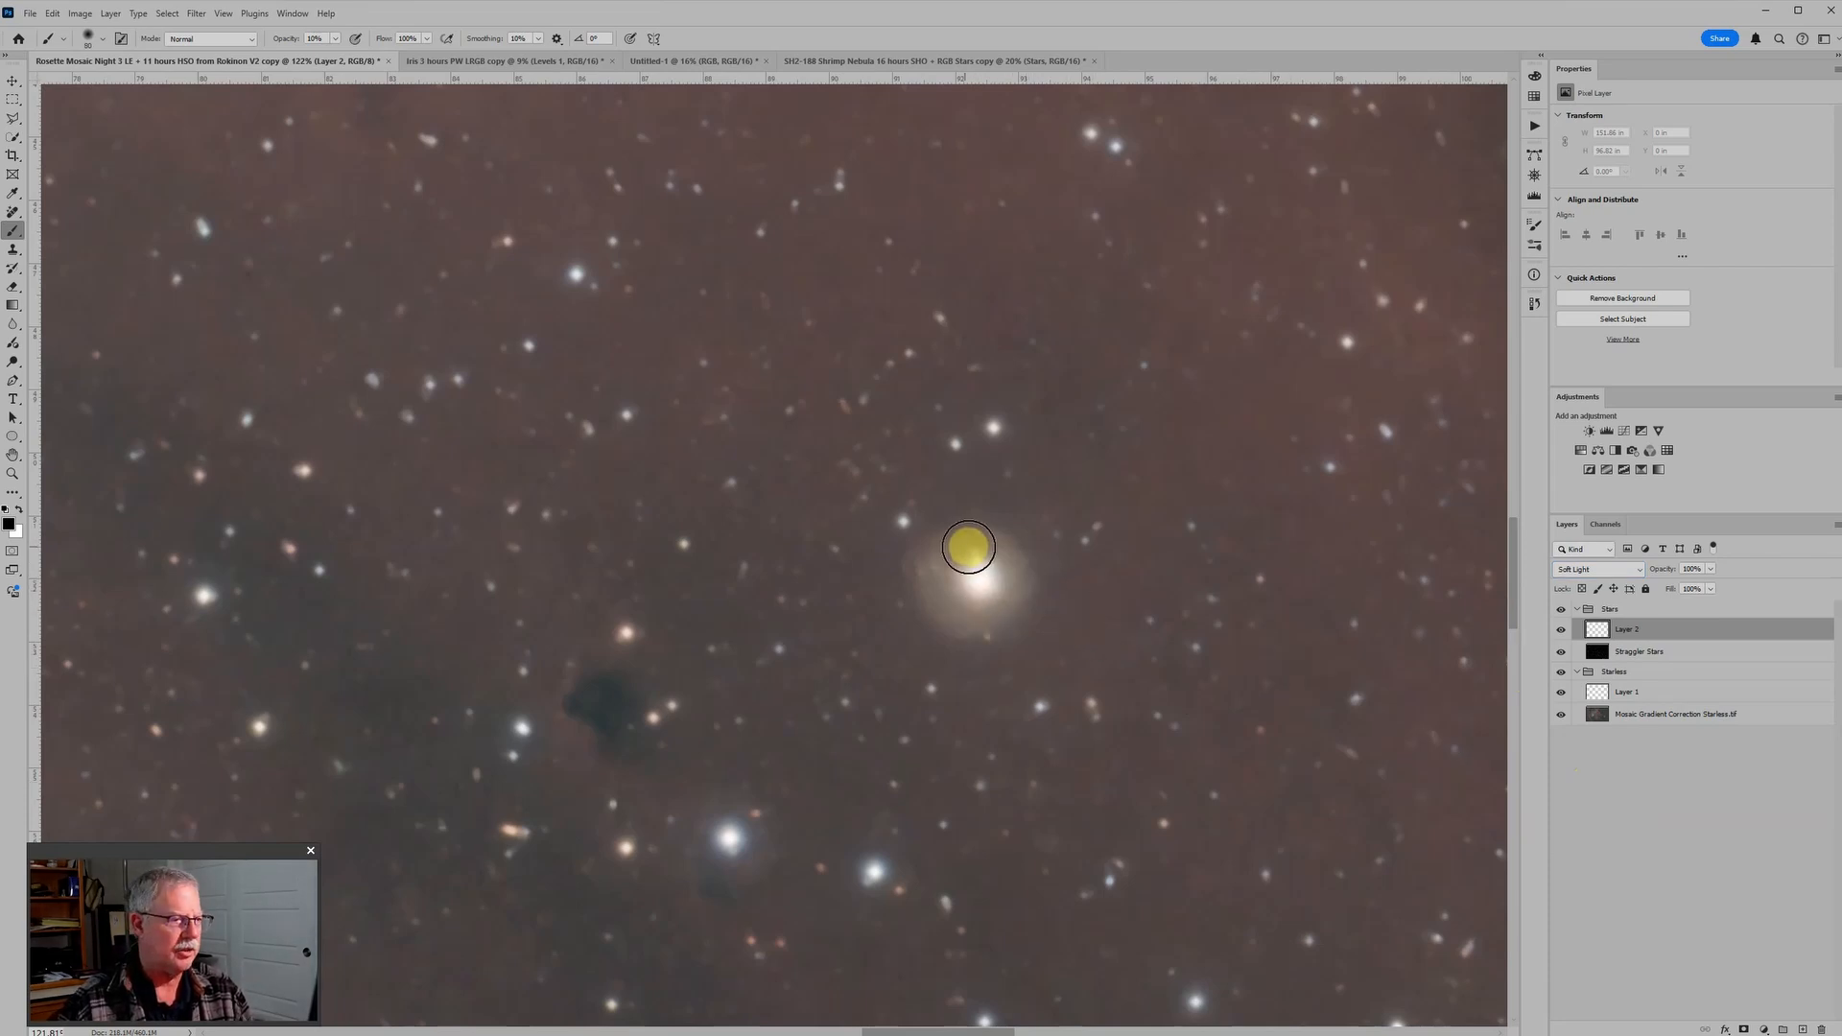
{"action": "mouse_move", "coordinate": [968, 547]}
{"action": "left_mouse_down"}
{"action": "mouse_move", "coordinate": [938, 594]}
{"action": "mouse_move", "coordinate": [961, 611]}
{"action": "mouse_move", "coordinate": [941, 542]}
{"action": "mouse_move", "coordinate": [990, 546]}
{"action": "mouse_move", "coordinate": [997, 609]}
{"action": "mouse_move", "coordinate": [1018, 580]}
{"action": "mouse_move", "coordinate": [1007, 614]}
{"action": "mouse_move", "coordinate": [1012, 588]}
{"action": "mouse_move", "coordinate": [957, 552]}
{"action": "mouse_move", "coordinate": [927, 577]}
{"action": "mouse_move", "coordinate": [957, 612]}
{"action": "mouse_move", "coordinate": [925, 565]}
{"action": "mouse_move", "coordinate": [922, 585]}
{"action": "mouse_move", "coordinate": [959, 621]}
{"action": "mouse_move", "coordinate": [1008, 601]}
{"action": "mouse_move", "coordinate": [959, 622]}
{"action": "mouse_move", "coordinate": [981, 616]}
{"action": "mouse_move", "coordinate": [978, 546]}
{"action": "mouse_move", "coordinate": [1015, 570]}
{"action": "mouse_move", "coordinate": [972, 532]}
{"action": "mouse_move", "coordinate": [916, 577]}
{"action": "mouse_move", "coordinate": [927, 552]}
{"action": "mouse_move", "coordinate": [927, 607]}
{"action": "mouse_move", "coordinate": [918, 564]}
{"action": "mouse_move", "coordinate": [954, 623]}
{"action": "mouse_move", "coordinate": [1006, 566]}
{"action": "mouse_move", "coordinate": [1006, 597]}
{"action": "mouse_move", "coordinate": [984, 538]}
{"action": "mouse_move", "coordinate": [1011, 560]}
{"action": "mouse_move", "coordinate": [974, 528]}
{"action": "mouse_move", "coordinate": [948, 549]}
{"action": "mouse_move", "coordinate": [1014, 565]}
{"action": "mouse_move", "coordinate": [1030, 612]}
{"action": "mouse_move", "coordinate": [1027, 586]}
{"action": "mouse_move", "coordinate": [1001, 628]}
{"action": "mouse_move", "coordinate": [1010, 605]}
{"action": "mouse_move", "coordinate": [962, 631]}
{"action": "mouse_move", "coordinate": [934, 620]}
{"action": "mouse_move", "coordinate": [983, 616]}
{"action": "mouse_move", "coordinate": [938, 612]}
{"action": "mouse_move", "coordinate": [917, 572]}
{"action": "mouse_move", "coordinate": [942, 619]}
{"action": "left_mouse_up"}
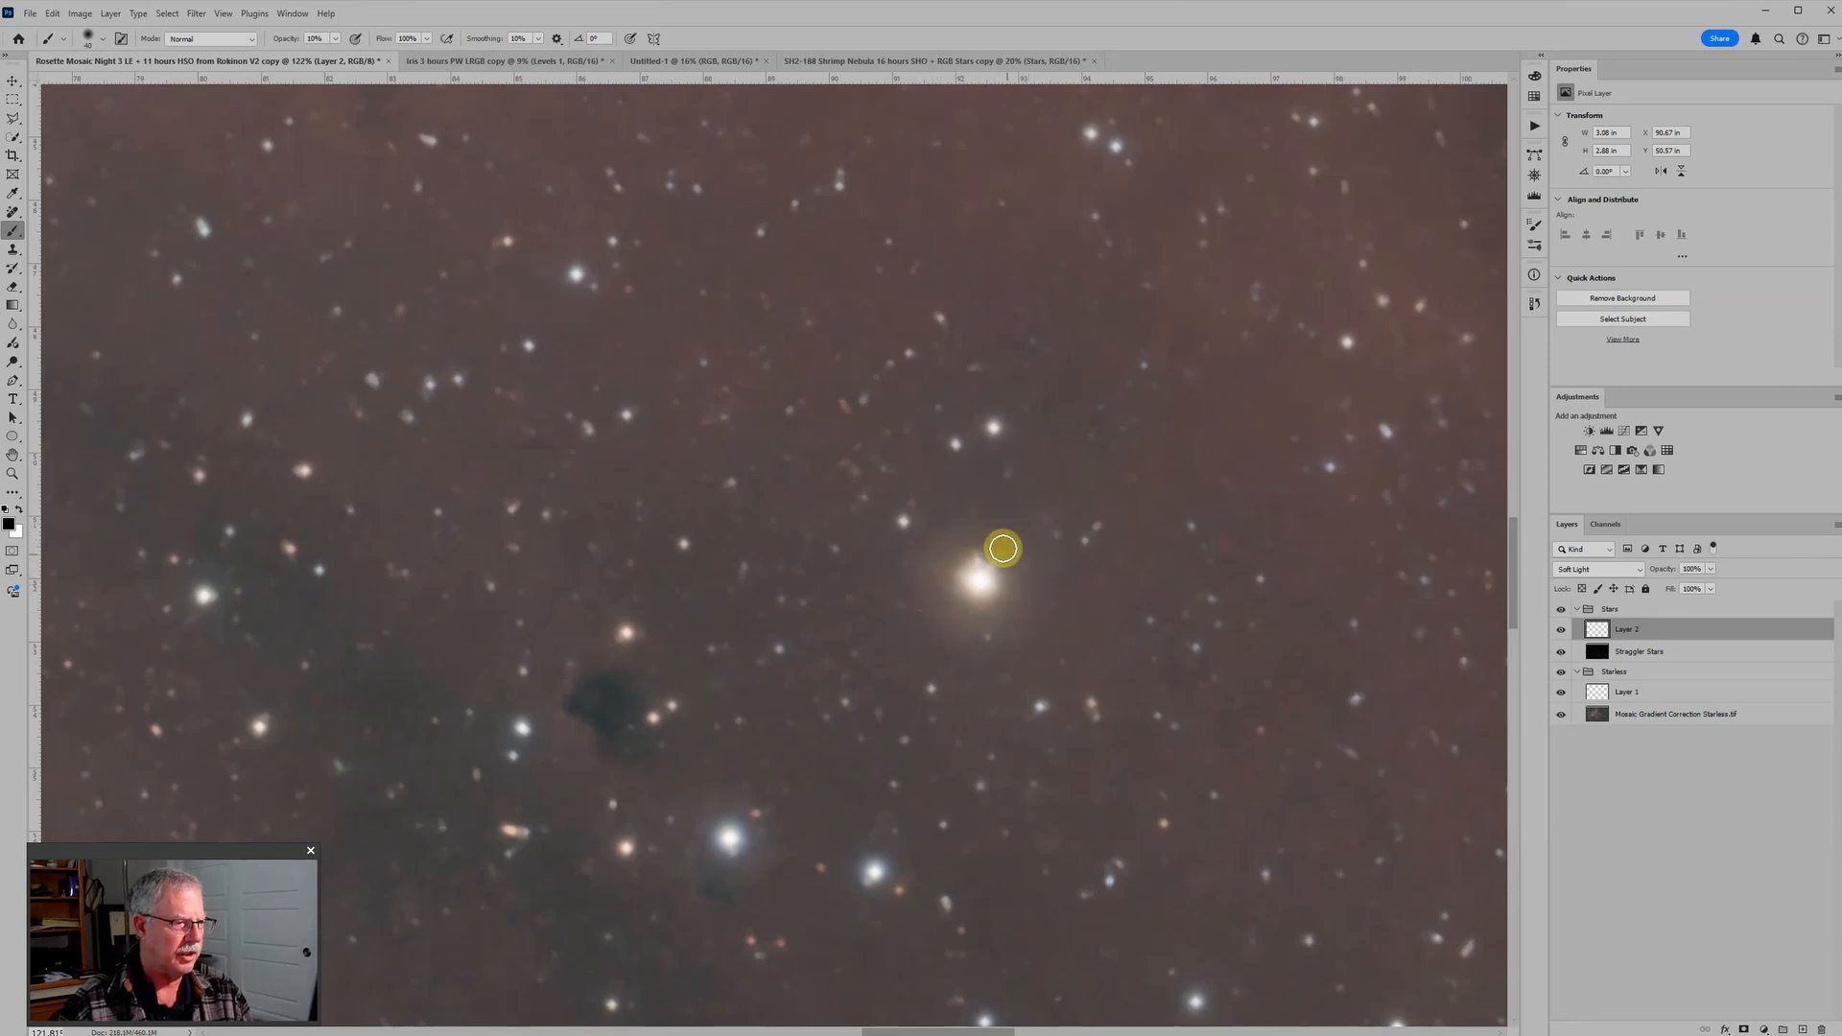
{"action": "mouse_move", "coordinate": [929, 564]}
{"action": "left_mouse_down"}
{"action": "mouse_move", "coordinate": [956, 639]}
{"action": "mouse_move", "coordinate": [1020, 598]}
{"action": "mouse_move", "coordinate": [971, 630]}
{"action": "mouse_move", "coordinate": [1030, 578]}
{"action": "mouse_move", "coordinate": [1024, 551]}
{"action": "mouse_move", "coordinate": [1021, 599]}
{"action": "mouse_move", "coordinate": [981, 524]}
{"action": "mouse_move", "coordinate": [927, 537]}
{"action": "mouse_move", "coordinate": [954, 531]}
{"action": "mouse_move", "coordinate": [1027, 578]}
{"action": "mouse_move", "coordinate": [1009, 651]}
{"action": "mouse_move", "coordinate": [915, 547]}
{"action": "mouse_move", "coordinate": [922, 608]}
{"action": "mouse_move", "coordinate": [928, 575]}
{"action": "mouse_move", "coordinate": [939, 611]}
{"action": "mouse_move", "coordinate": [943, 576]}
{"action": "mouse_move", "coordinate": [962, 635]}
{"action": "mouse_move", "coordinate": [1007, 568]}
{"action": "mouse_move", "coordinate": [983, 532]}
{"action": "mouse_move", "coordinate": [915, 568]}
{"action": "mouse_move", "coordinate": [950, 537]}
{"action": "mouse_move", "coordinate": [1010, 551]}
{"action": "mouse_move", "coordinate": [933, 549]}
{"action": "mouse_move", "coordinate": [920, 592]}
{"action": "mouse_move", "coordinate": [975, 540]}
{"action": "mouse_move", "coordinate": [1012, 561]}
{"action": "mouse_move", "coordinate": [1016, 614]}
{"action": "mouse_move", "coordinate": [1026, 575]}
{"action": "mouse_move", "coordinate": [1002, 614]}
{"action": "mouse_move", "coordinate": [936, 621]}
{"action": "mouse_move", "coordinate": [935, 551]}
{"action": "mouse_move", "coordinate": [943, 617]}
{"action": "mouse_move", "coordinate": [966, 631]}
{"action": "mouse_move", "coordinate": [1003, 611]}
{"action": "mouse_move", "coordinate": [1010, 557]}
{"action": "mouse_move", "coordinate": [957, 550]}
{"action": "mouse_move", "coordinate": [1009, 546]}
{"action": "left_mouse_up"}
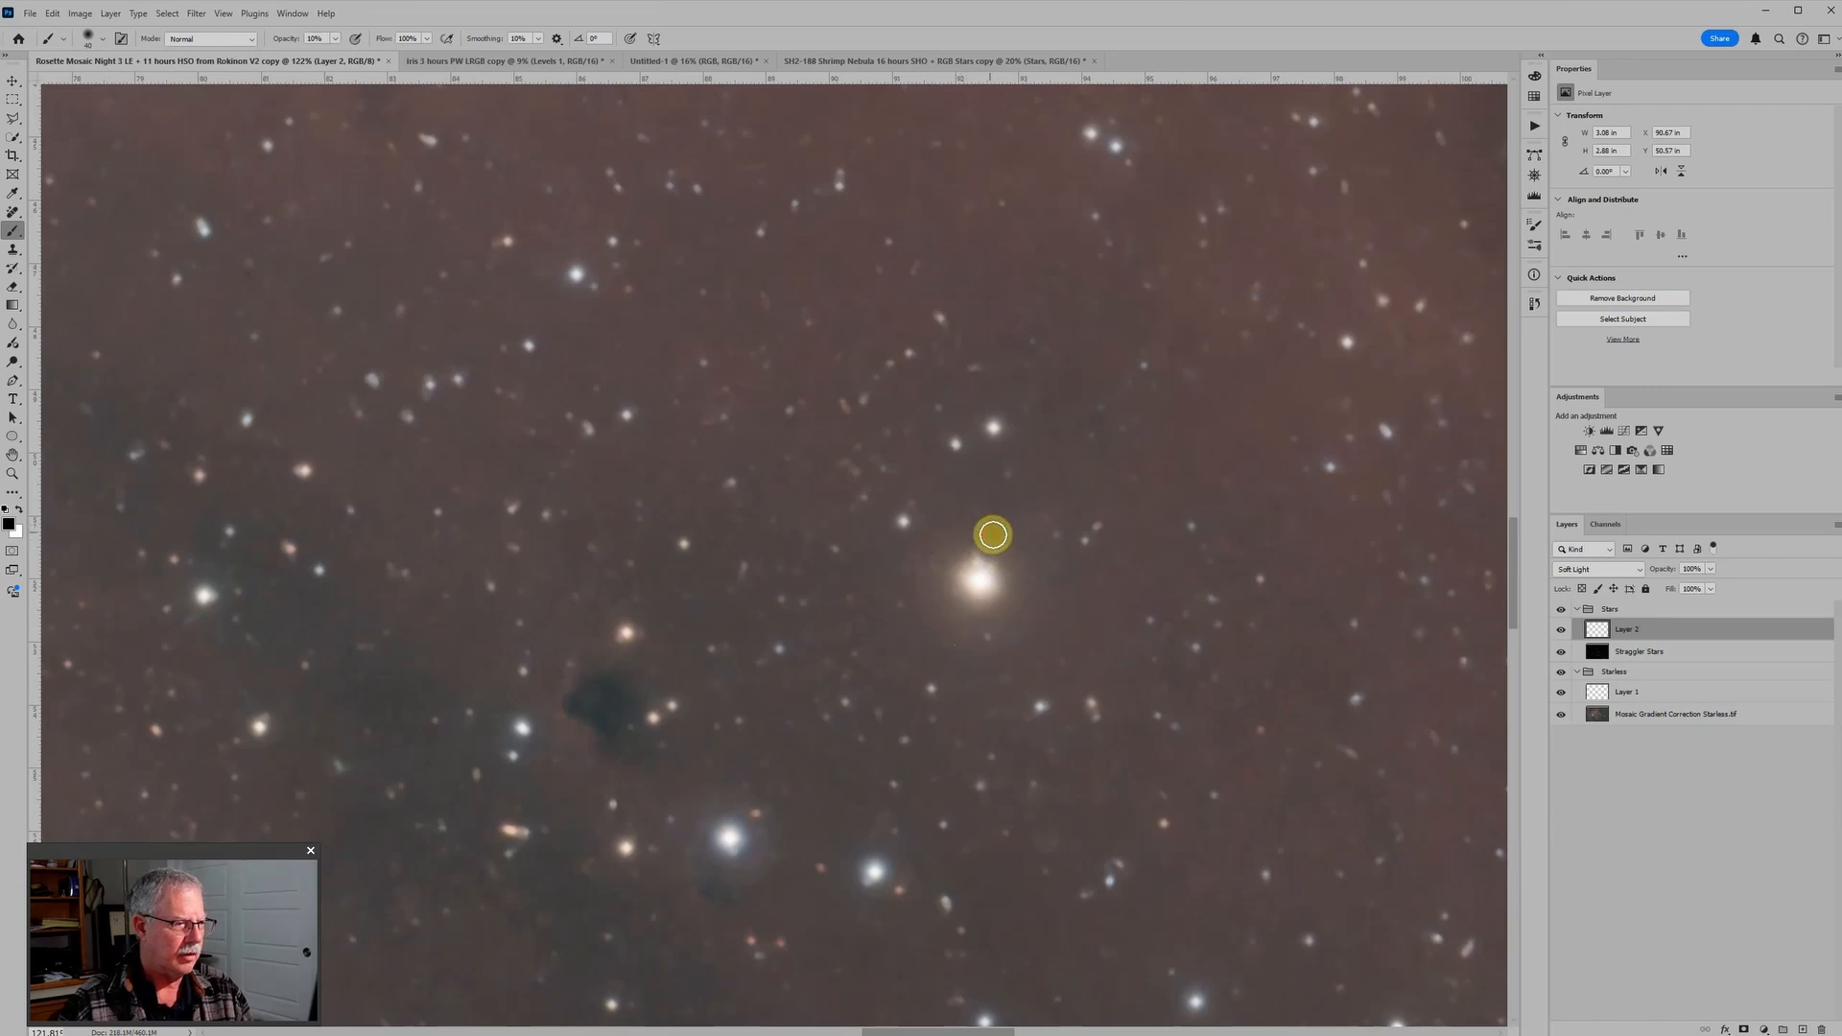
{"action": "scroll", "coordinate": [1019, 561], "scroll_direction": "up", "scroll_amount": 2}
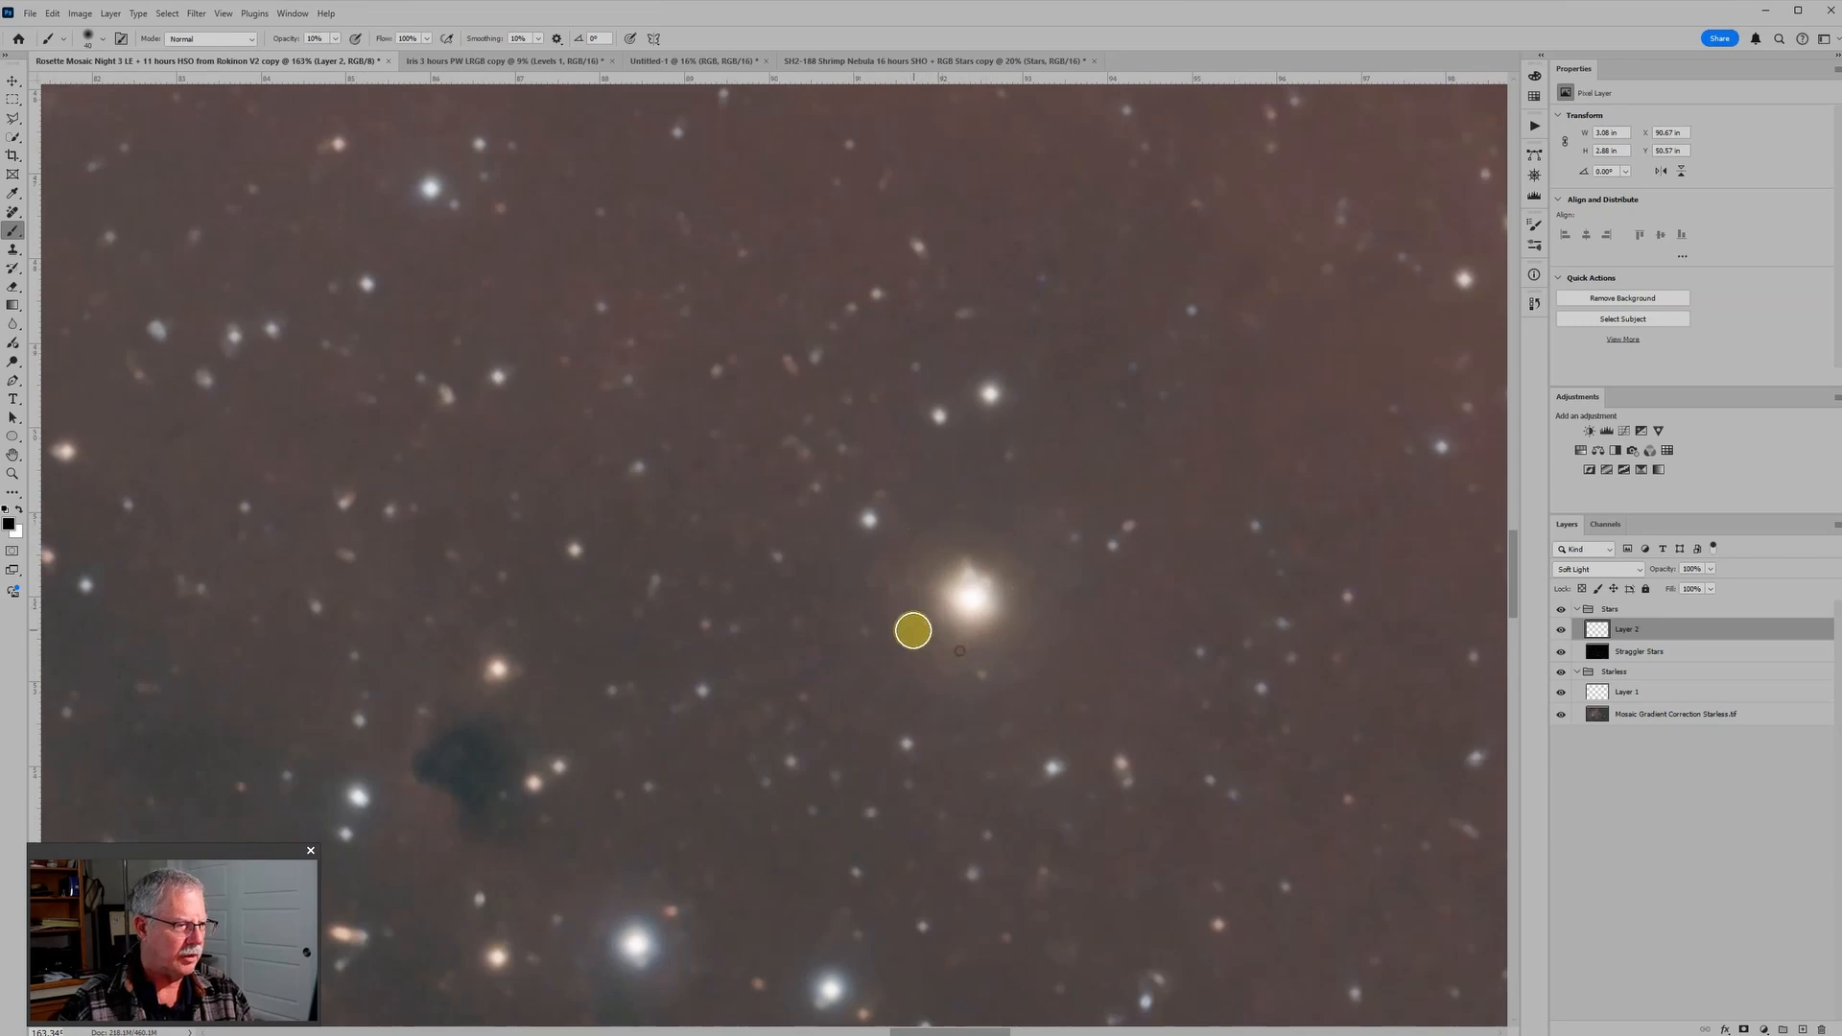
{"action": "scroll", "coordinate": [1032, 650], "scroll_direction": "down", "scroll_amount": 3}
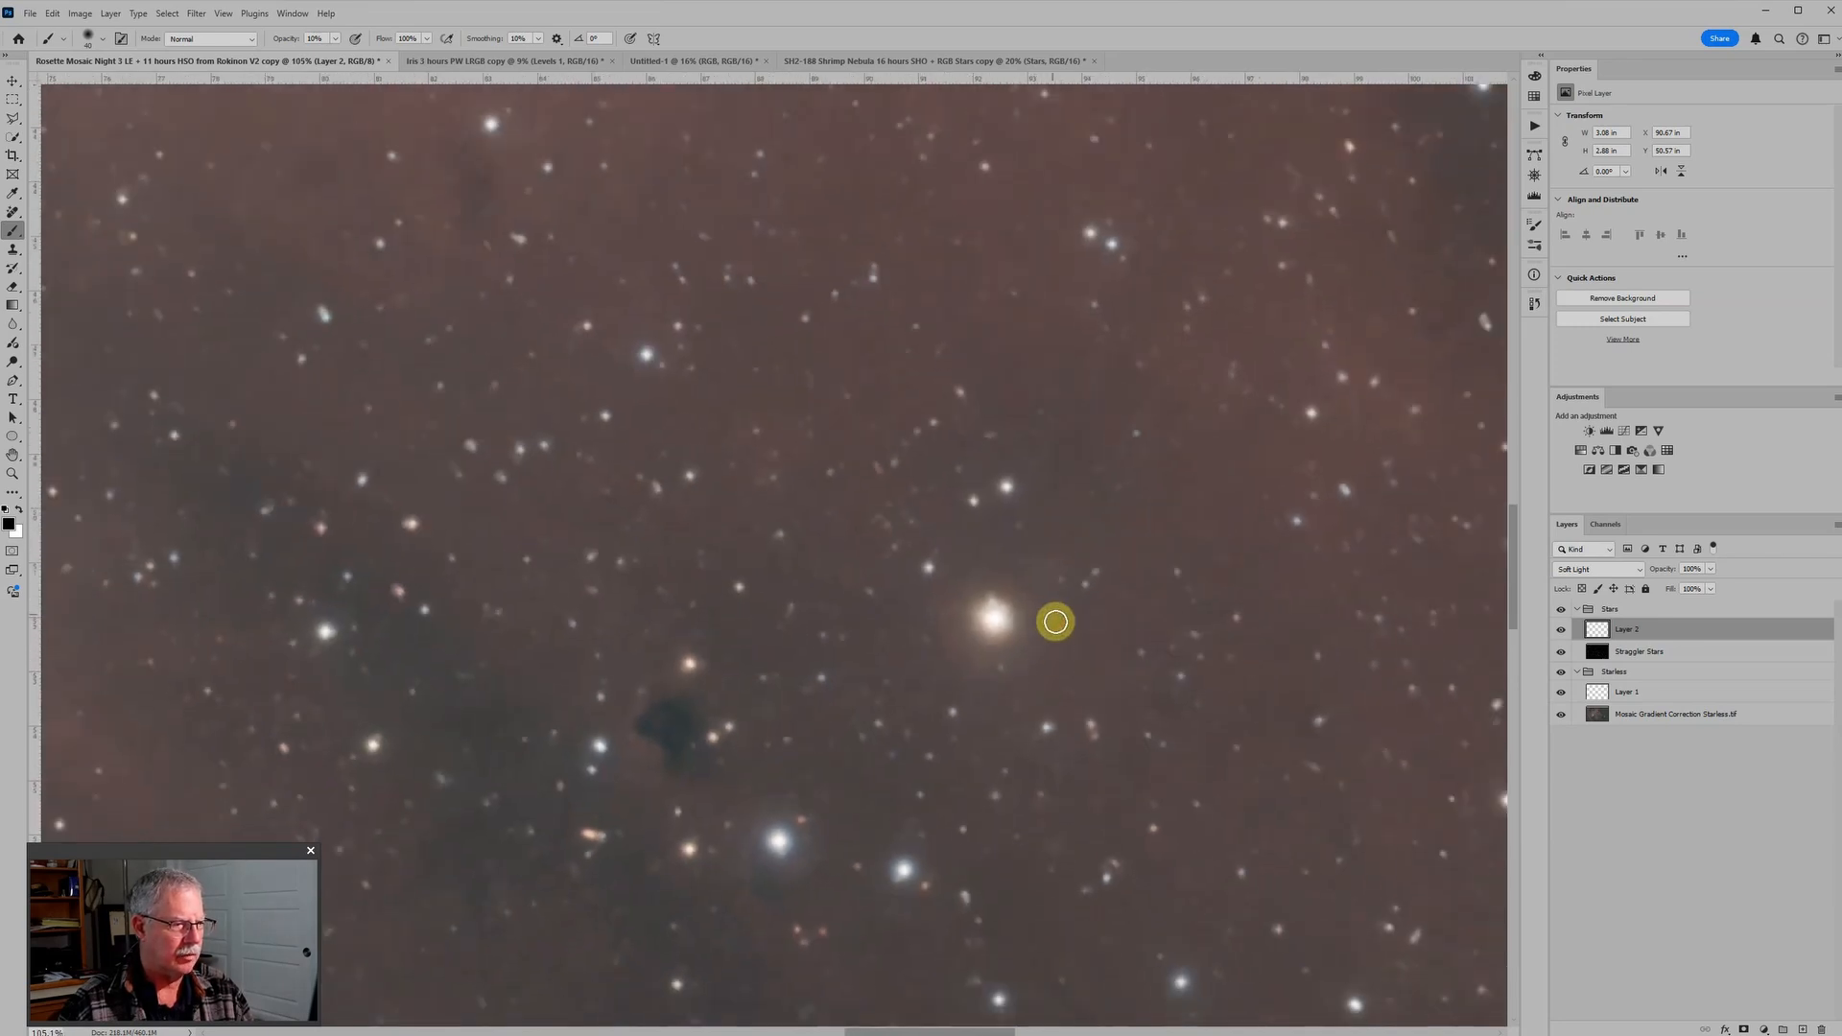
Step: Reduce the brush to 20 px, swap the foreground colour to white and inspect the bright yellow star
{"action": "key", "text": "bracketleft"}
{"action": "key", "text": "bracketleft"}
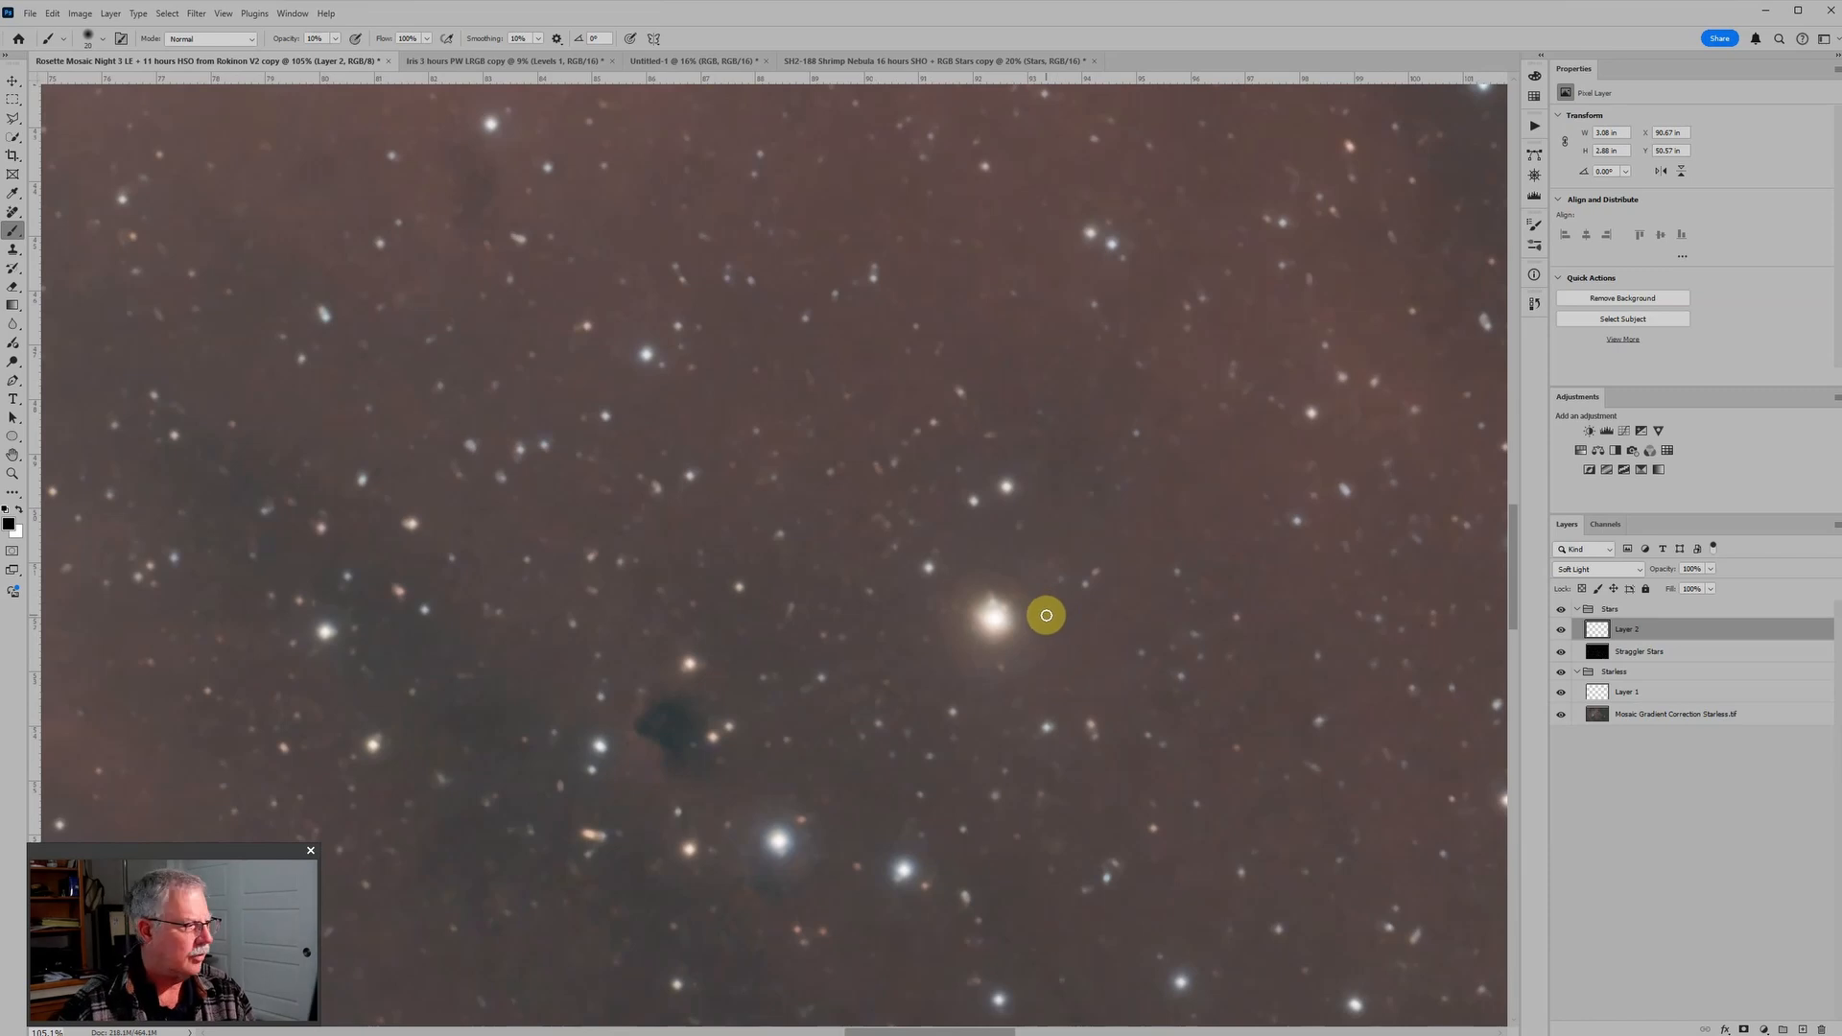
{"action": "key", "text": "x"}
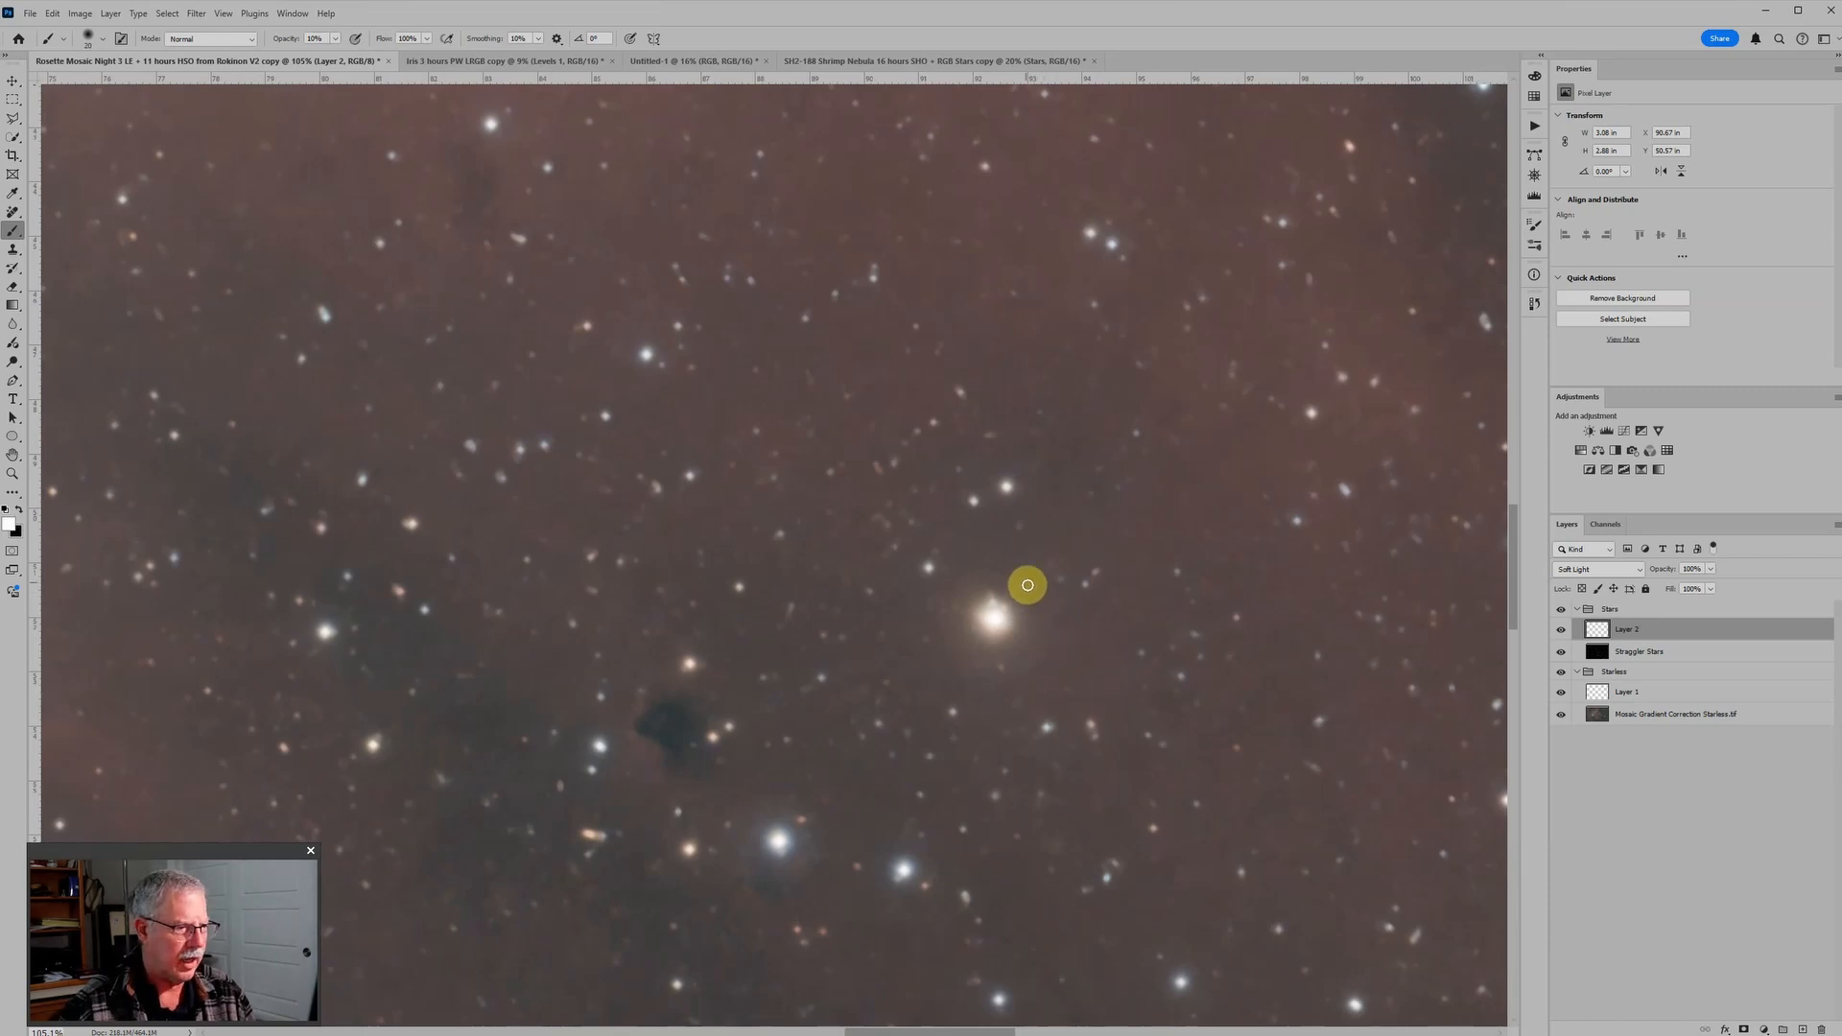
{"action": "scroll", "coordinate": [1074, 622], "scroll_direction": "up", "scroll_amount": 2}
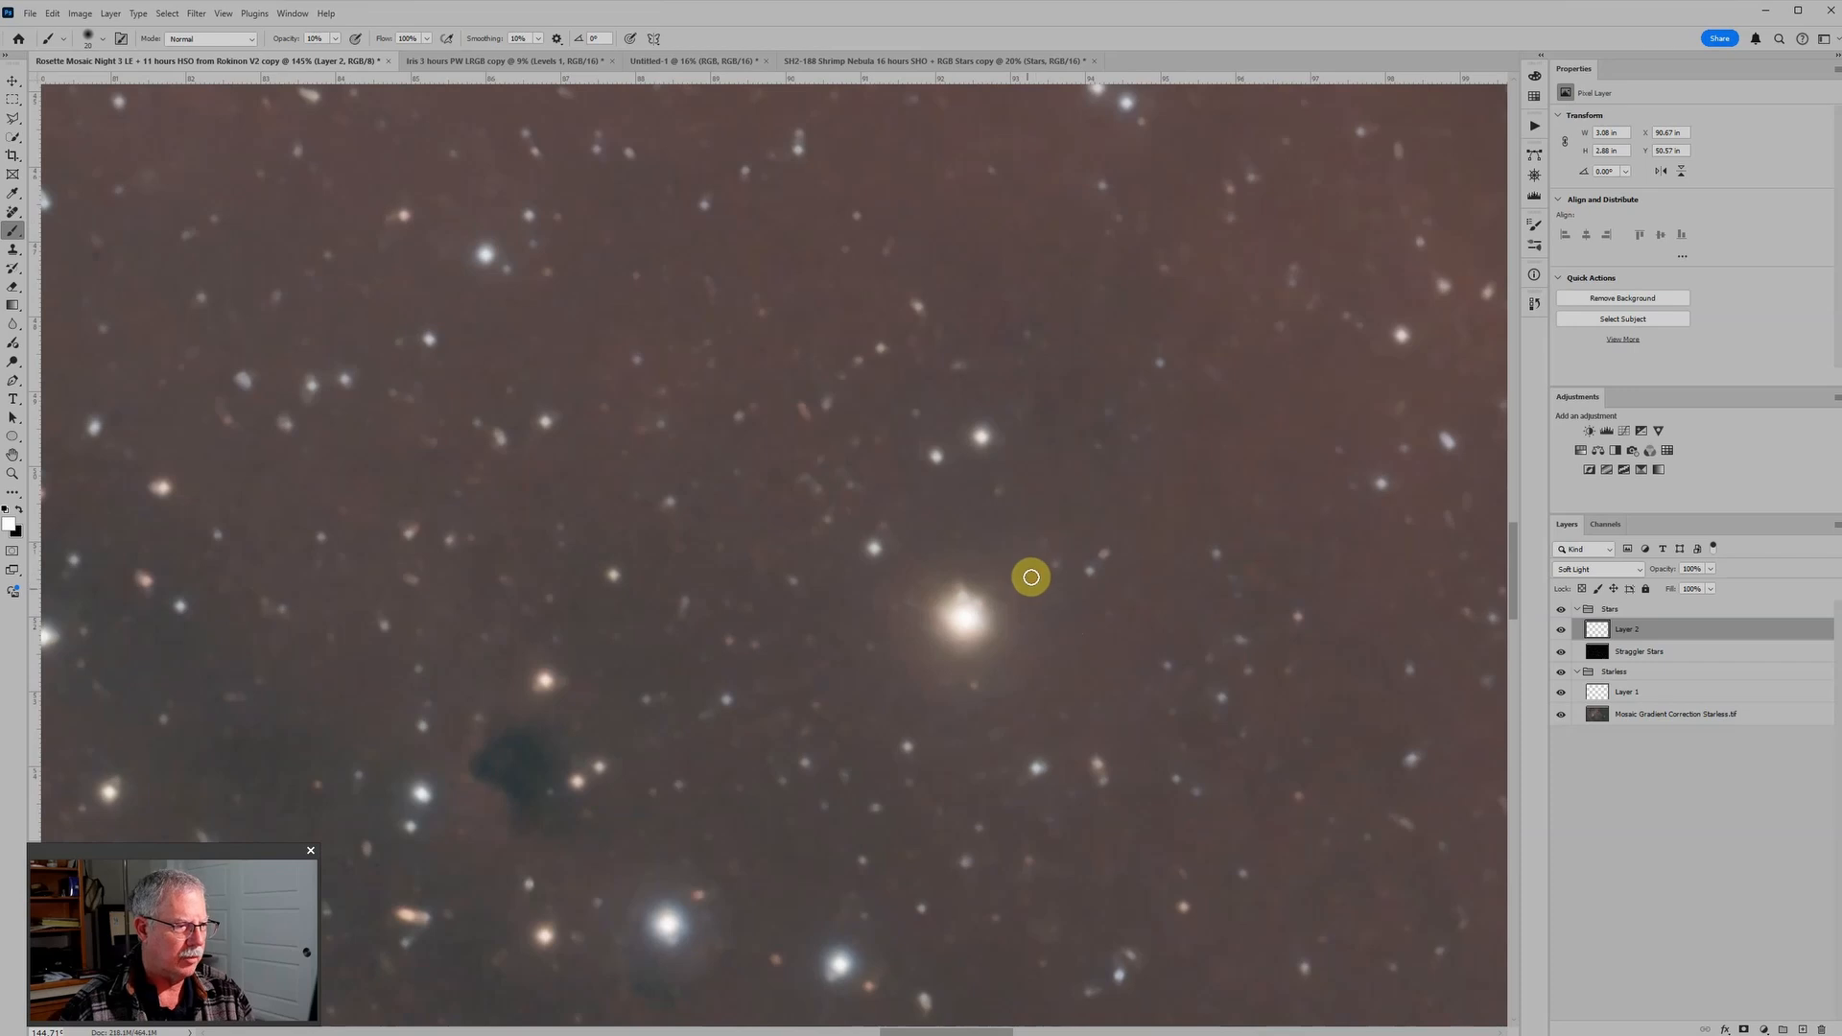
{"action": "scroll", "coordinate": [1016, 609], "scroll_direction": "down", "scroll_amount": 2}
{"action": "scroll", "coordinate": [1081, 662], "scroll_direction": "down", "scroll_amount": 2}
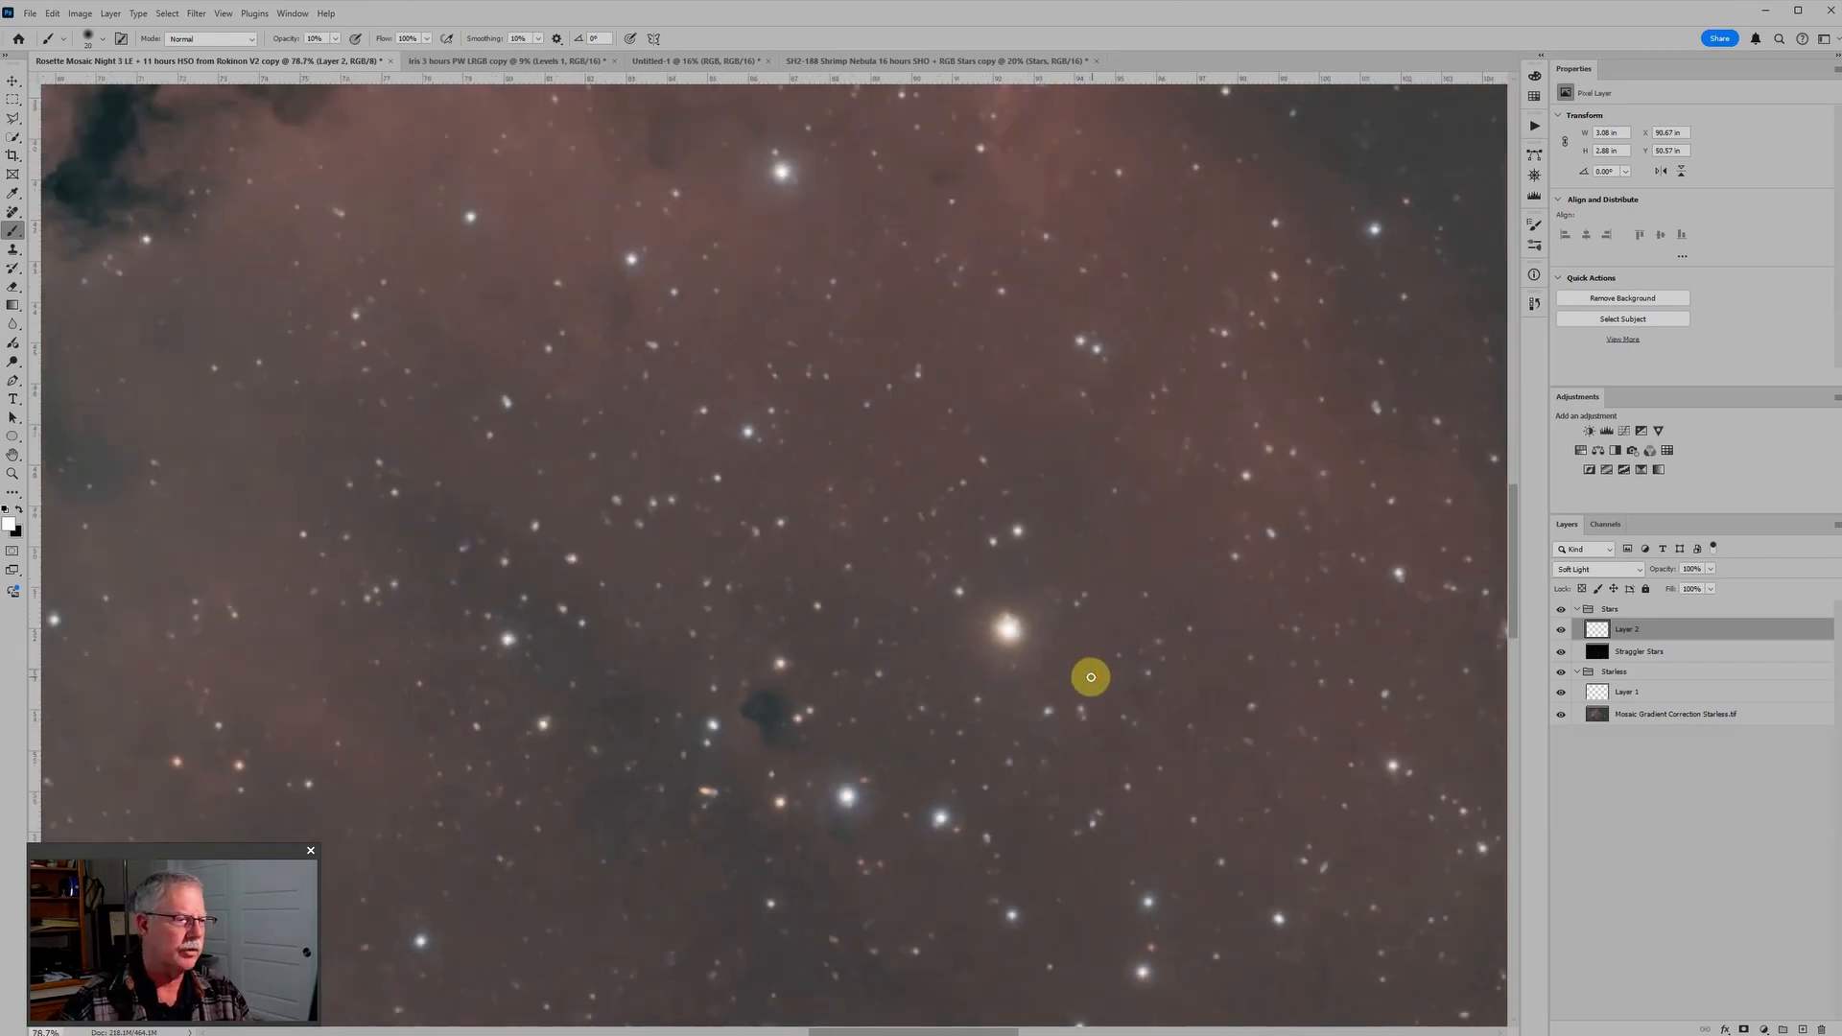
{"action": "scroll", "coordinate": [1091, 677], "scroll_direction": "up", "scroll_amount": 2}
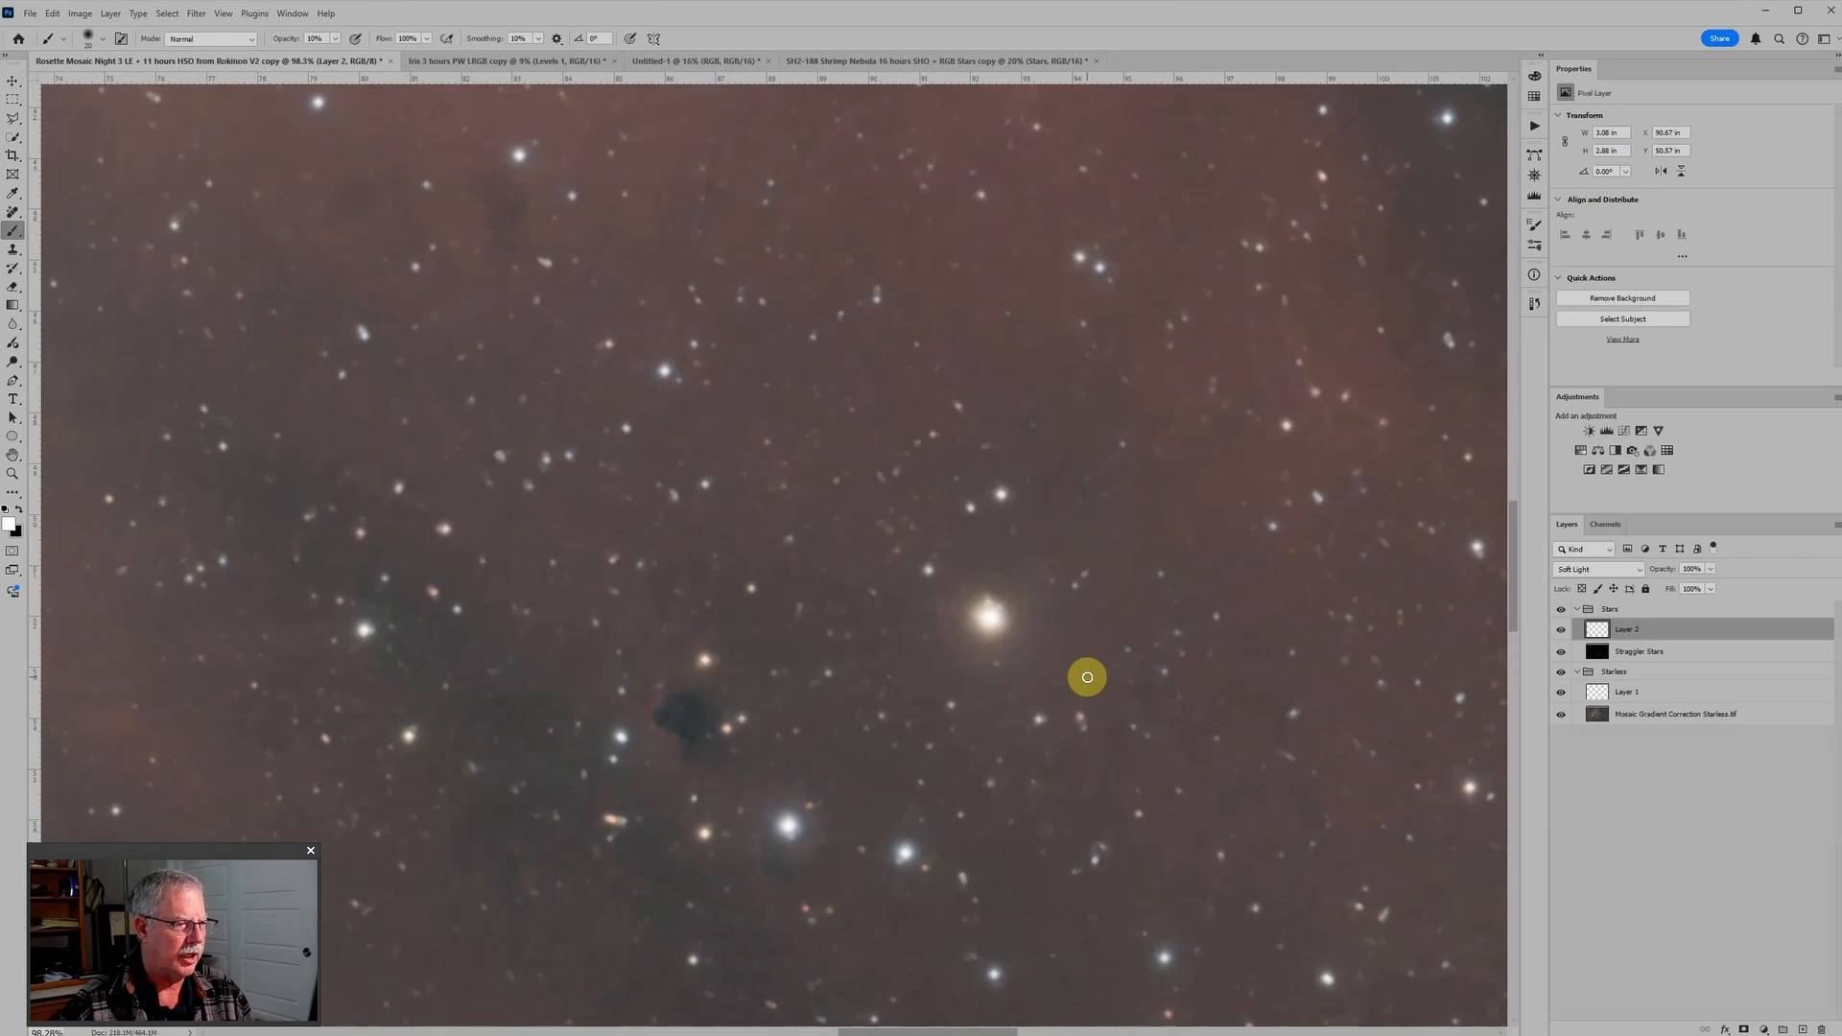
{"action": "scroll", "coordinate": [1087, 677], "scroll_direction": "up", "scroll_amount": 1}
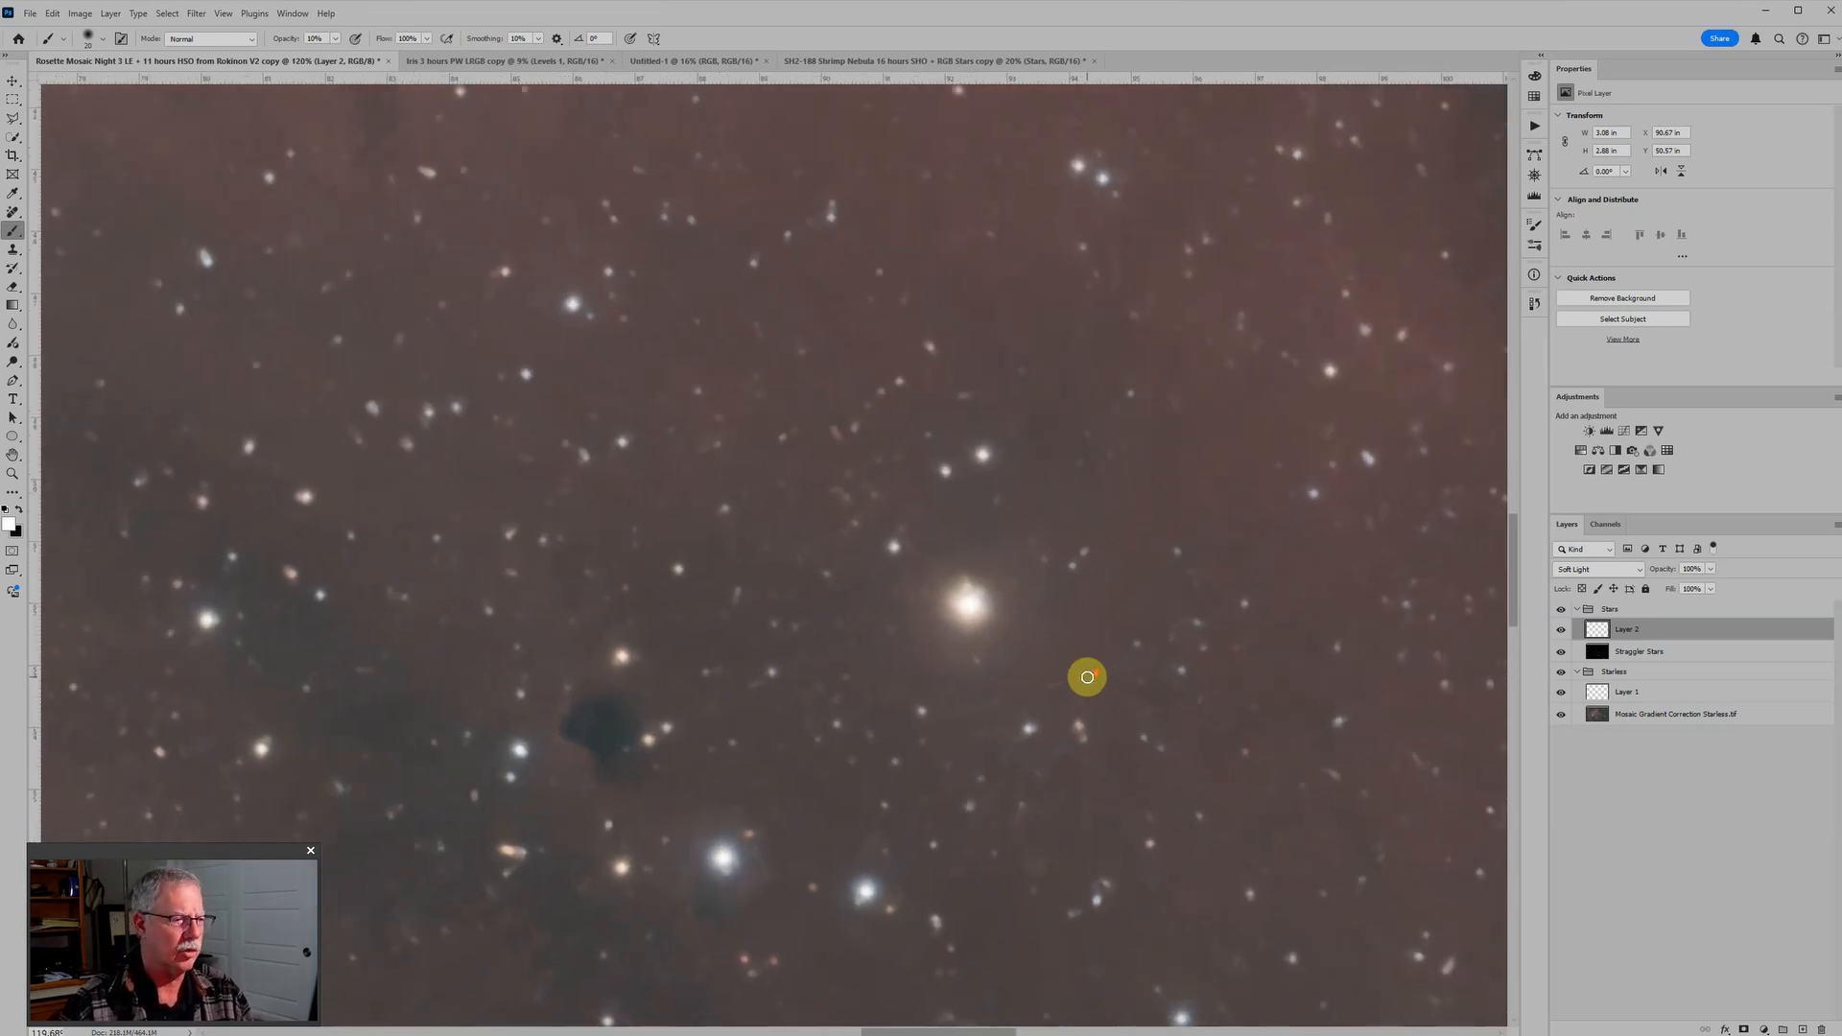
Step: Compare the bright yellow star's halo with and without the Soft Light paint layer
{"action": "scroll", "coordinate": [1087, 677], "scroll_direction": "down", "scroll_amount": 5}
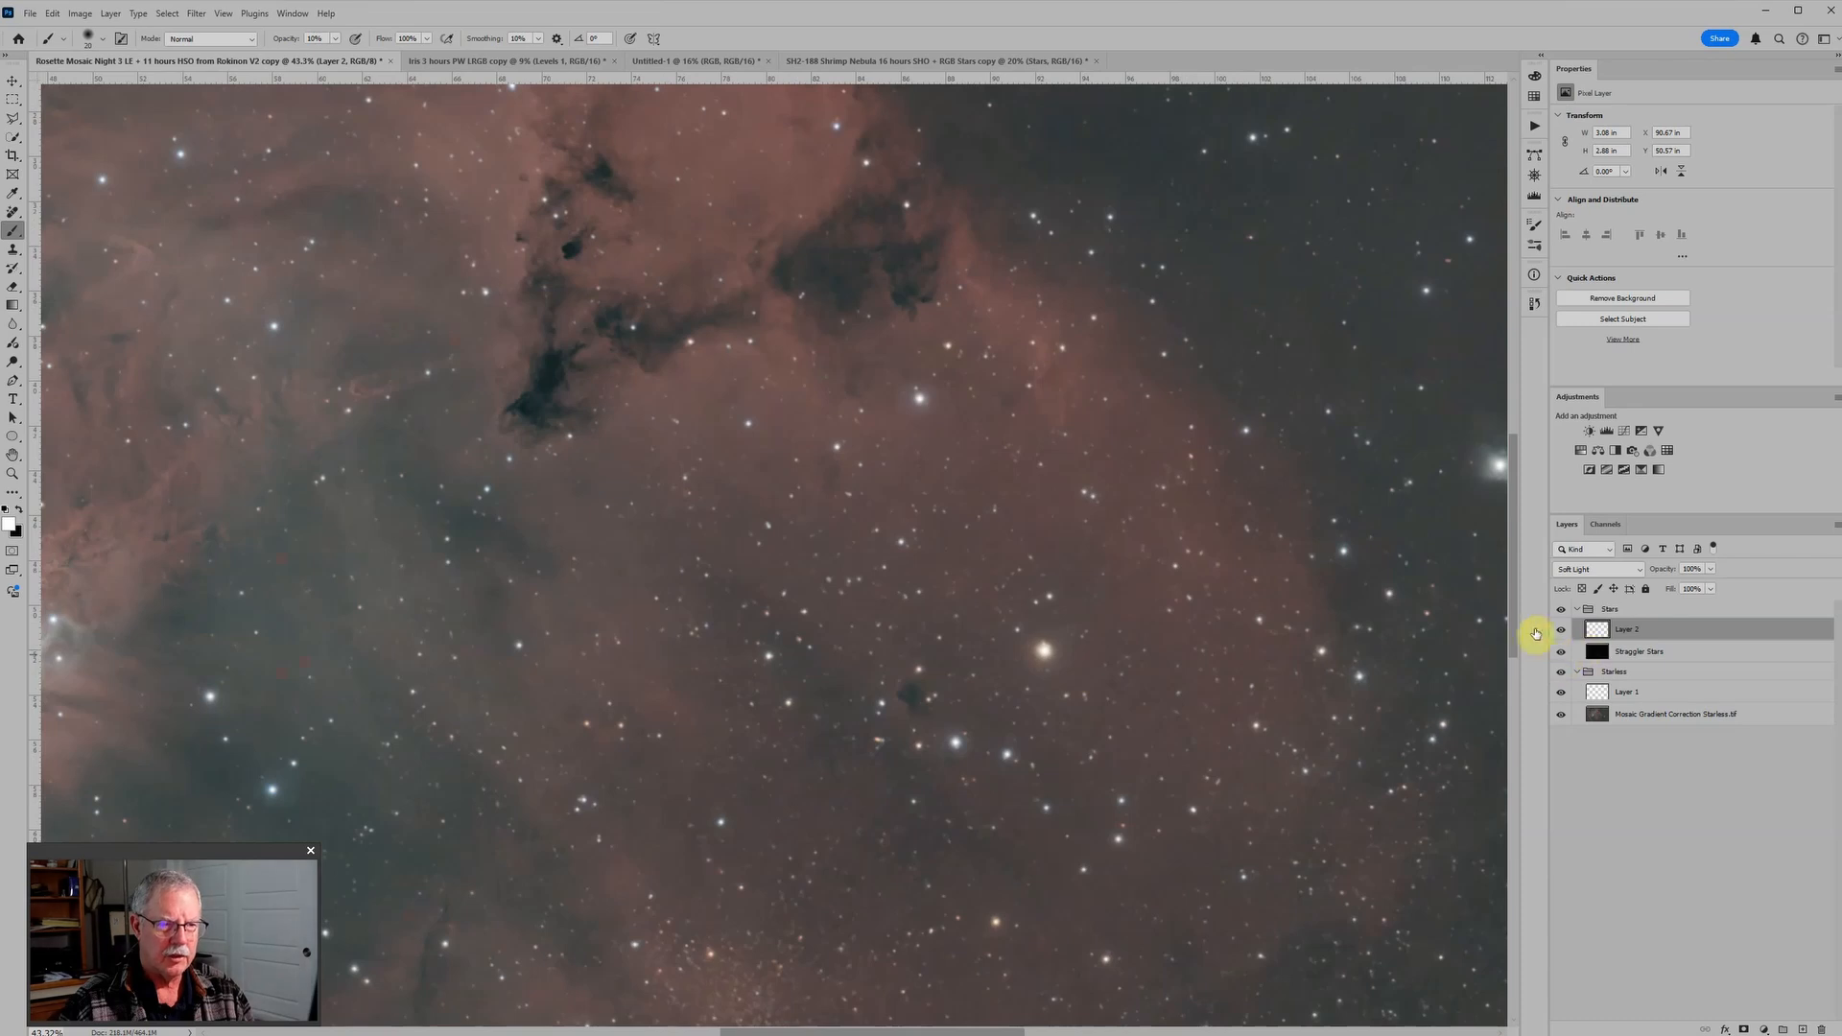
{"action": "left_click", "coordinate": [1561, 633]}
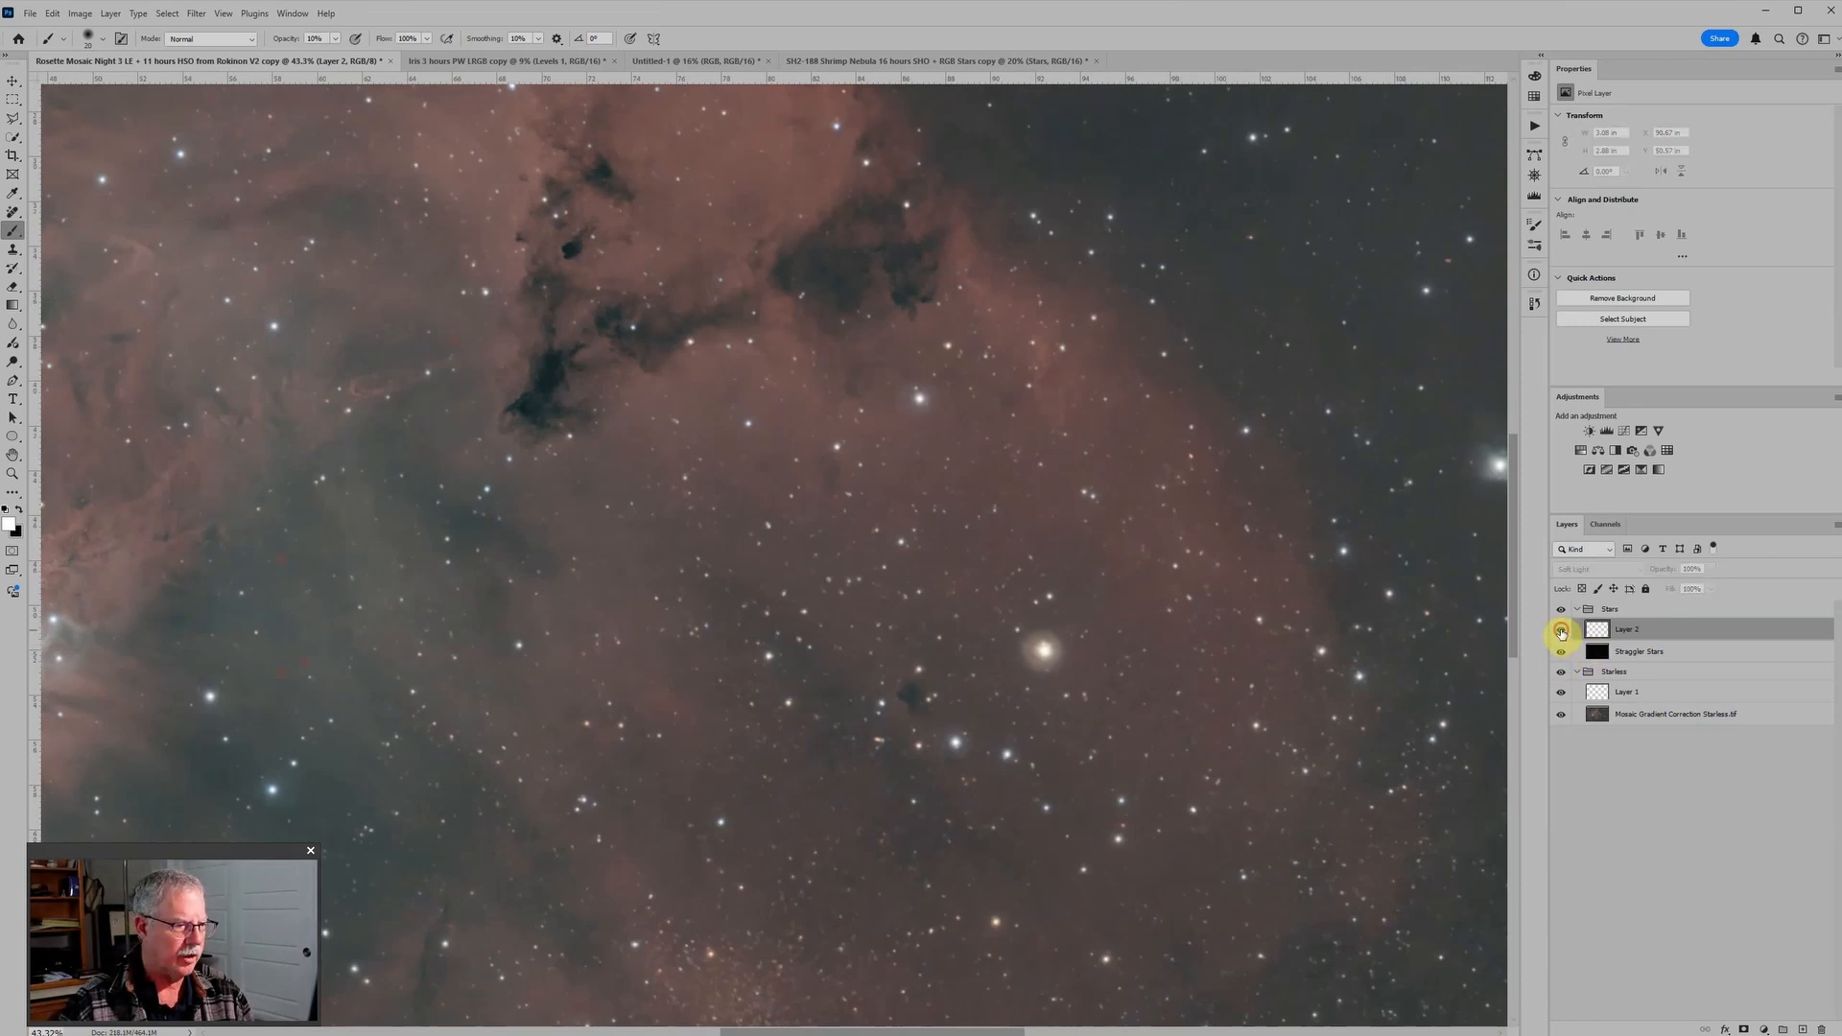
{"action": "left_click", "coordinate": [1561, 633]}
{"action": "left_click", "coordinate": [1561, 633]}
{"action": "left_click", "coordinate": [1562, 633]}
{"action": "left_click", "coordinate": [1562, 633]}
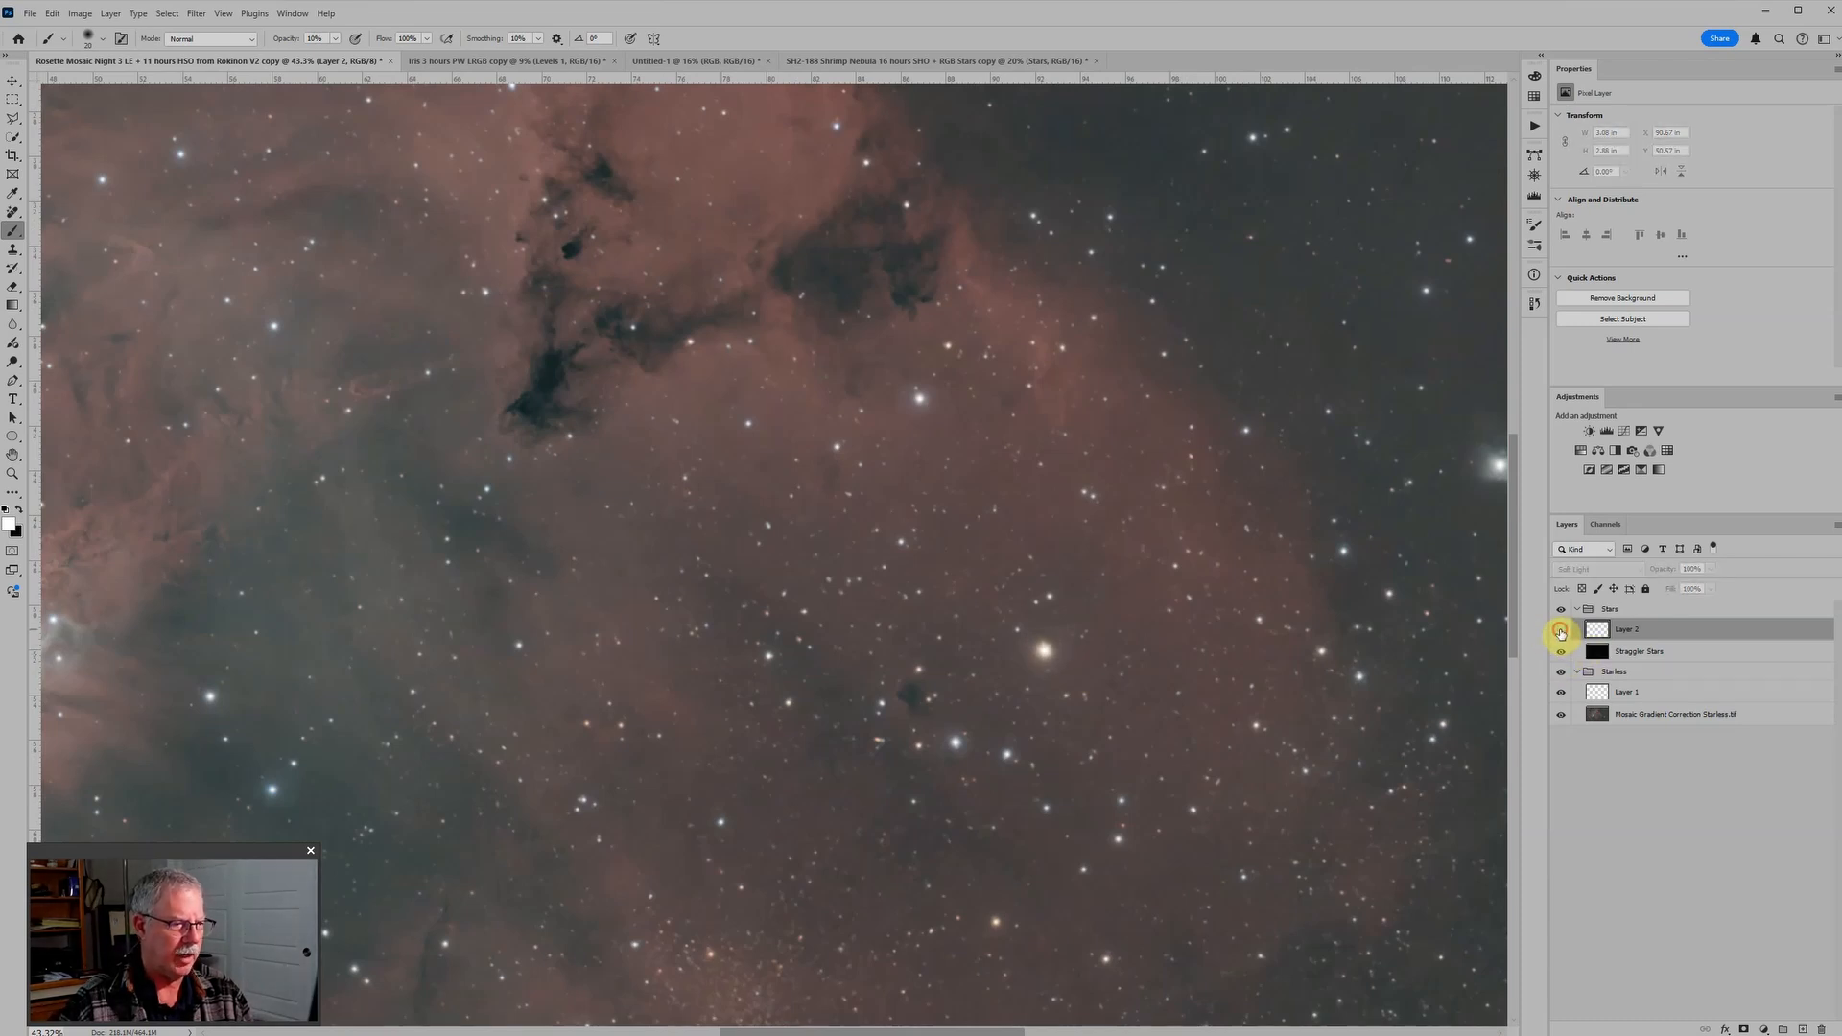
Step: Show the Soft Light paint layer again and inspect the bright yellow star's halo up close
{"action": "left_click", "coordinate": [1560, 633]}
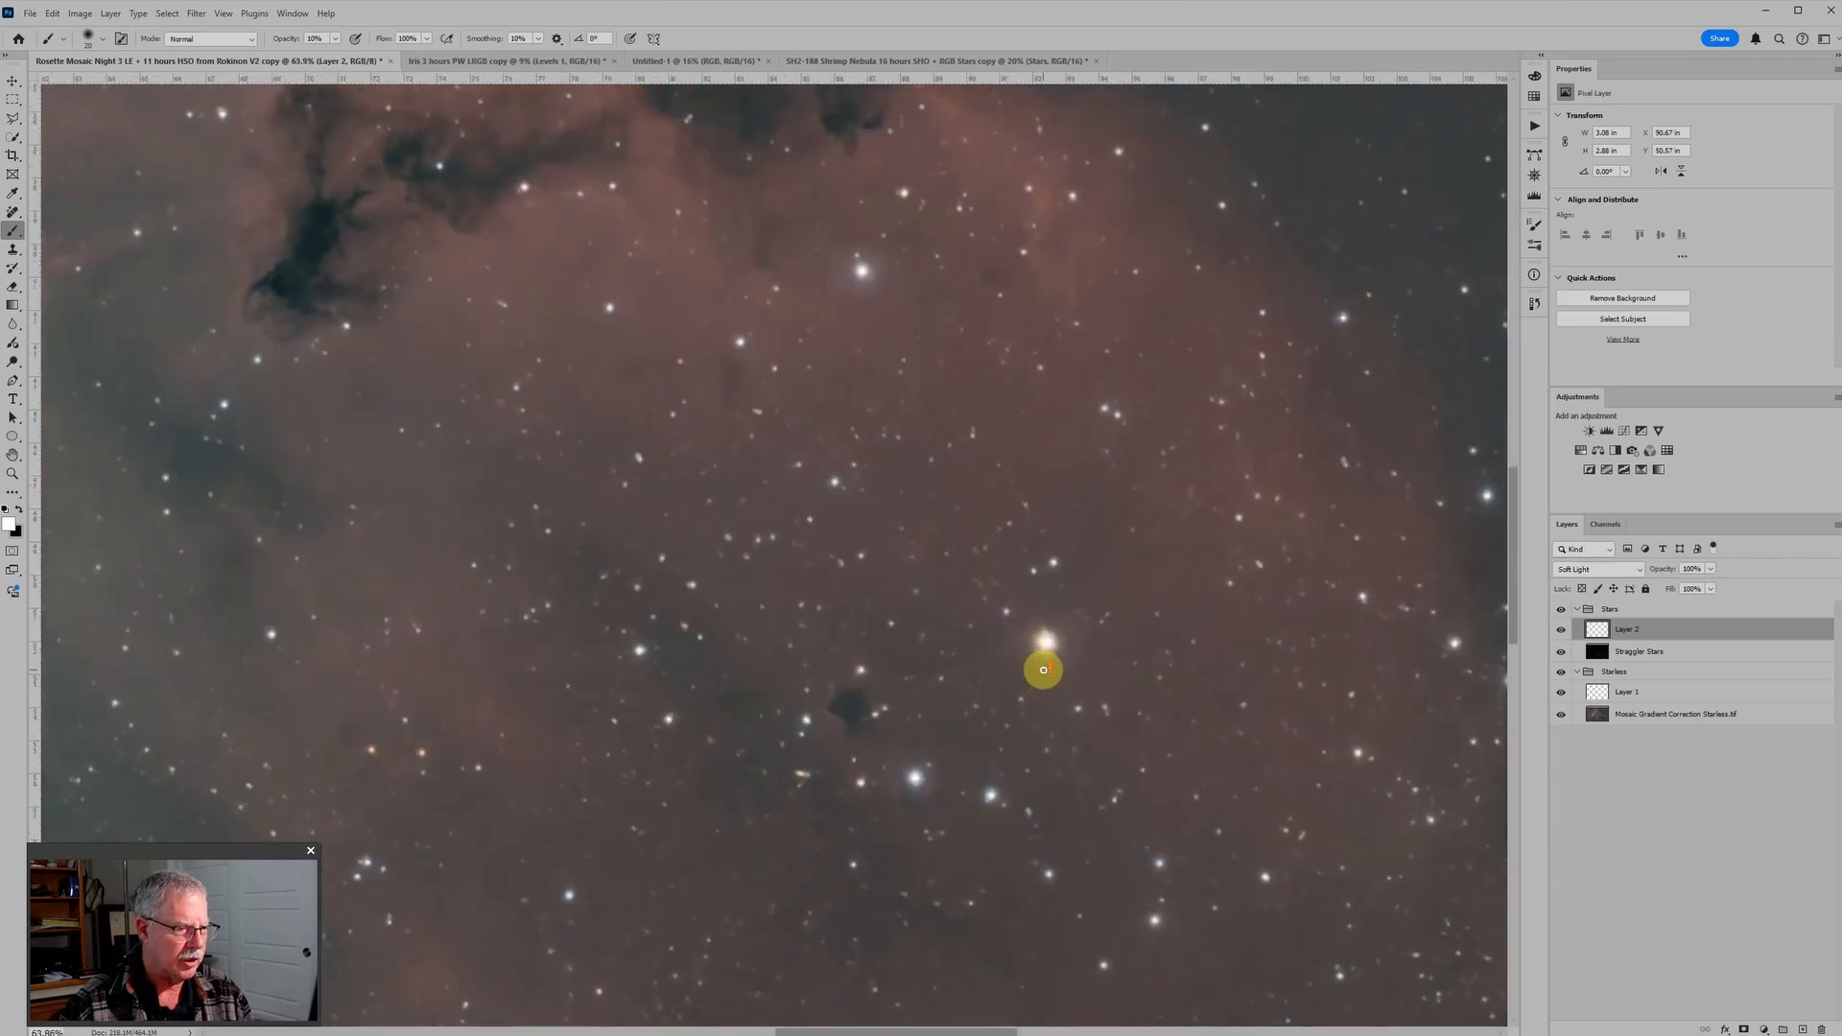
{"action": "scroll", "coordinate": [1046, 670], "scroll_direction": "up", "scroll_amount": 2}
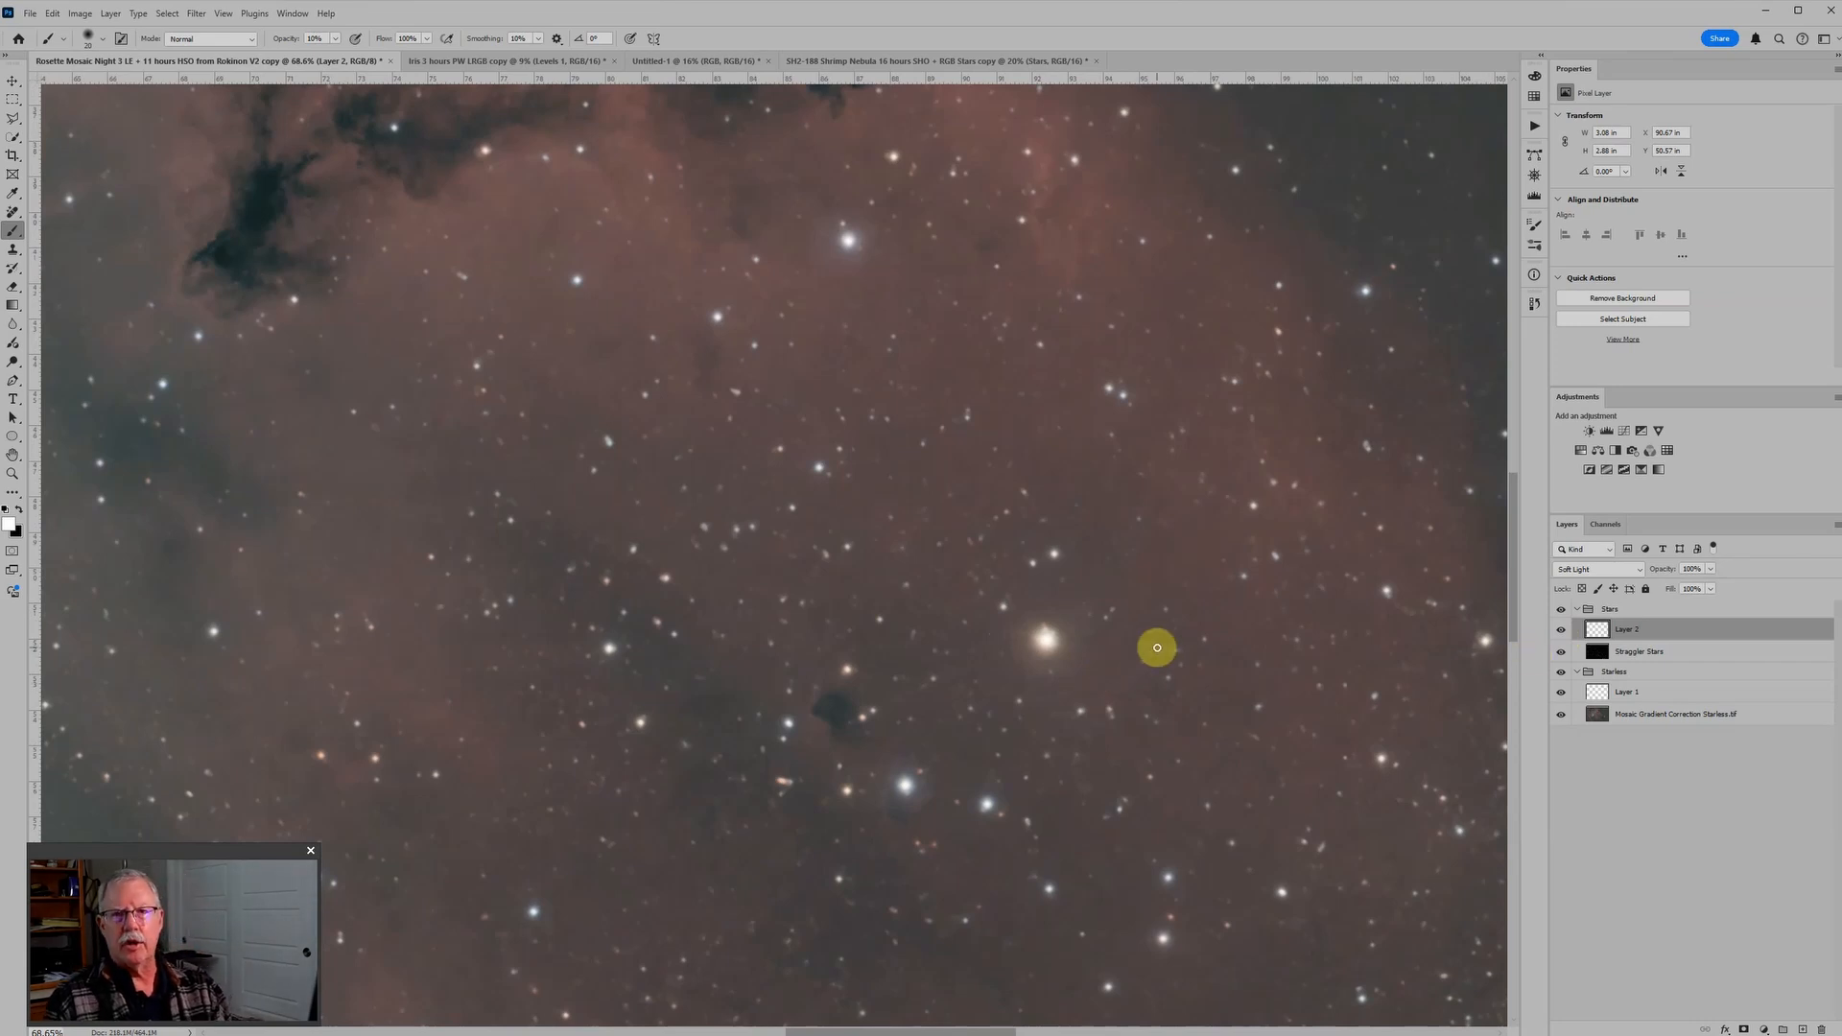
{"action": "scroll", "coordinate": [1151, 658], "scroll_direction": "down", "scroll_amount": 3}
{"action": "scroll", "coordinate": [1143, 662], "scroll_direction": "up", "scroll_amount": 3}
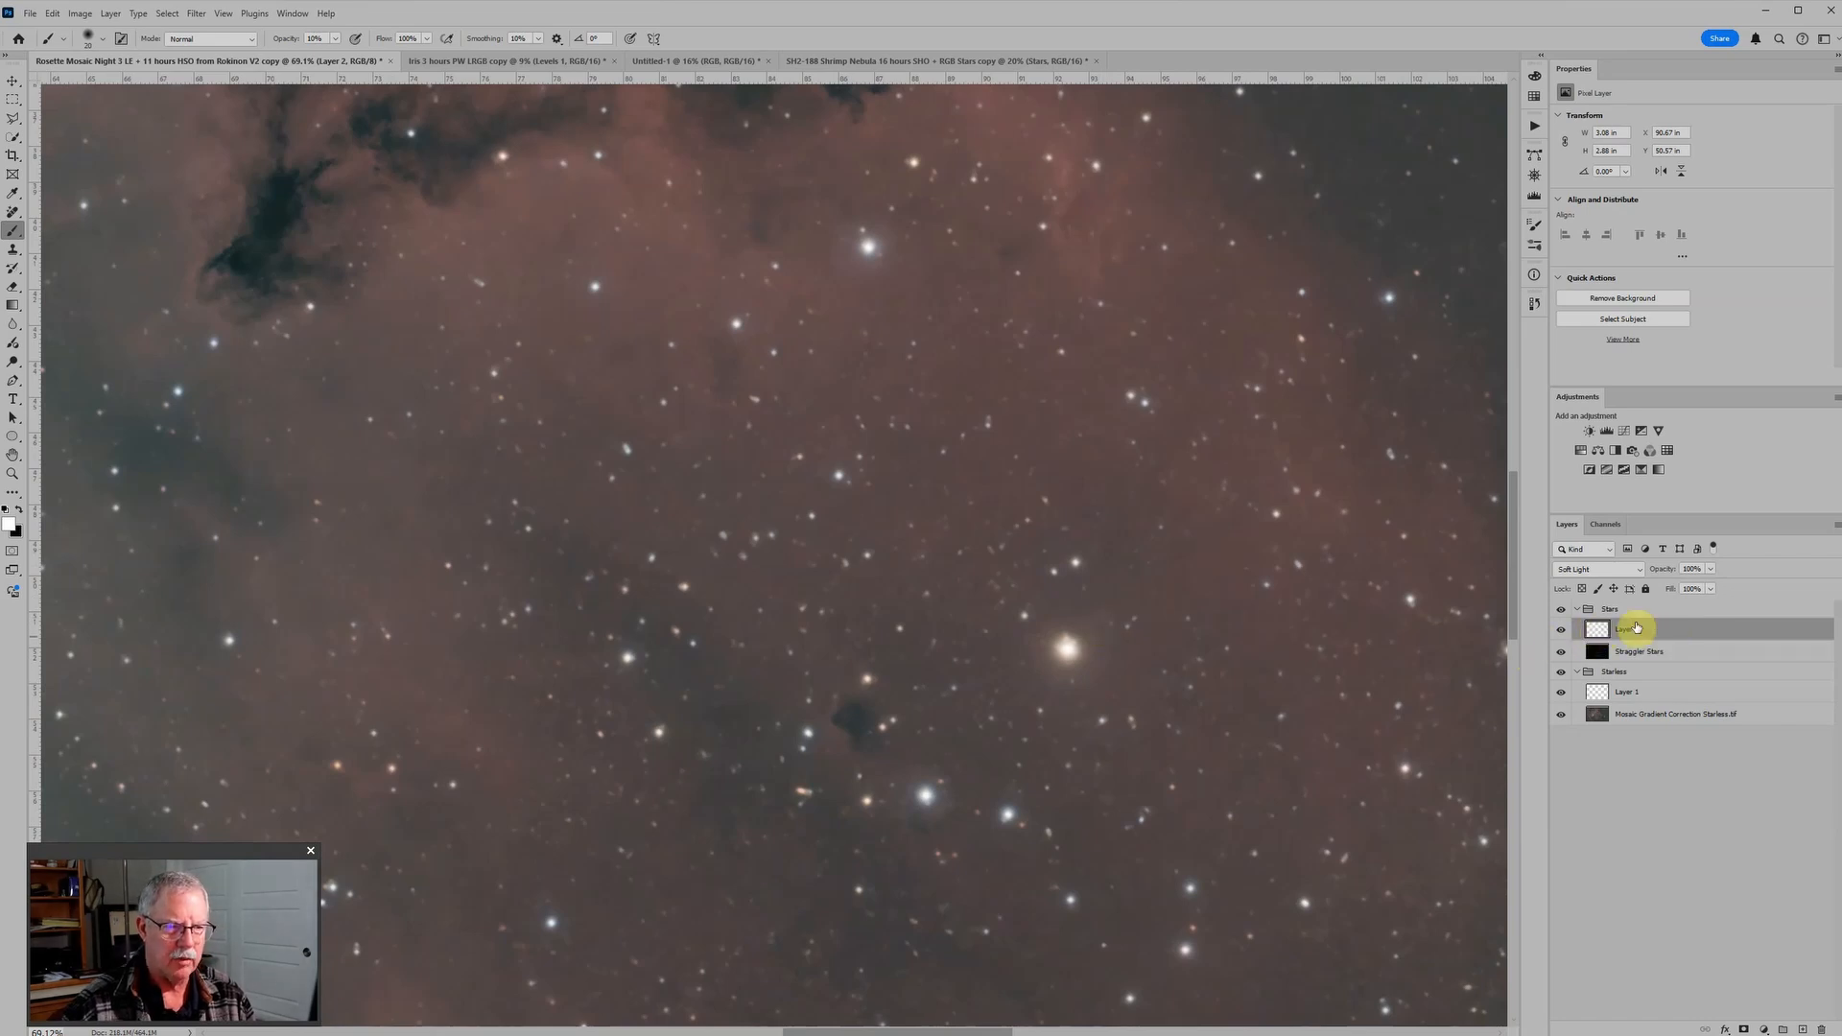
Step: Add another new layer above the existing paint layer in the Stars group and set it to Soft Light
{"action": "left_click", "coordinate": [1803, 1029]}
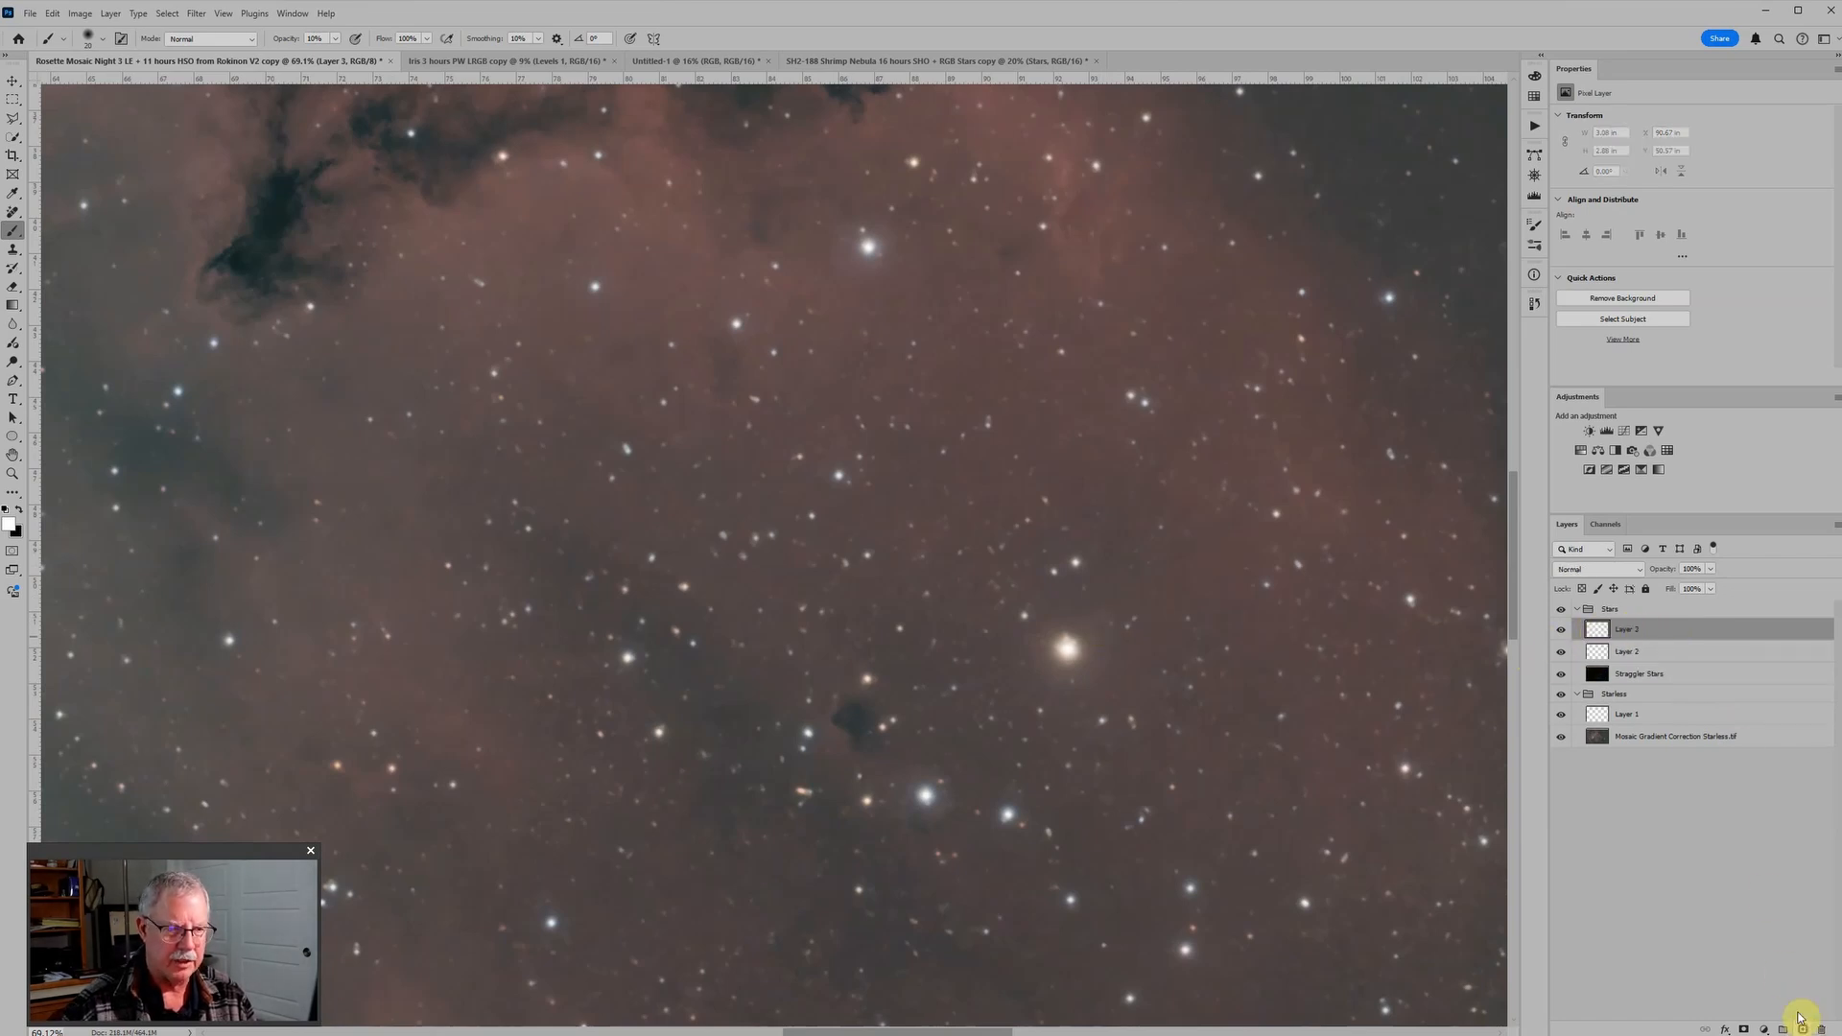
{"action": "left_click", "coordinate": [1600, 571]}
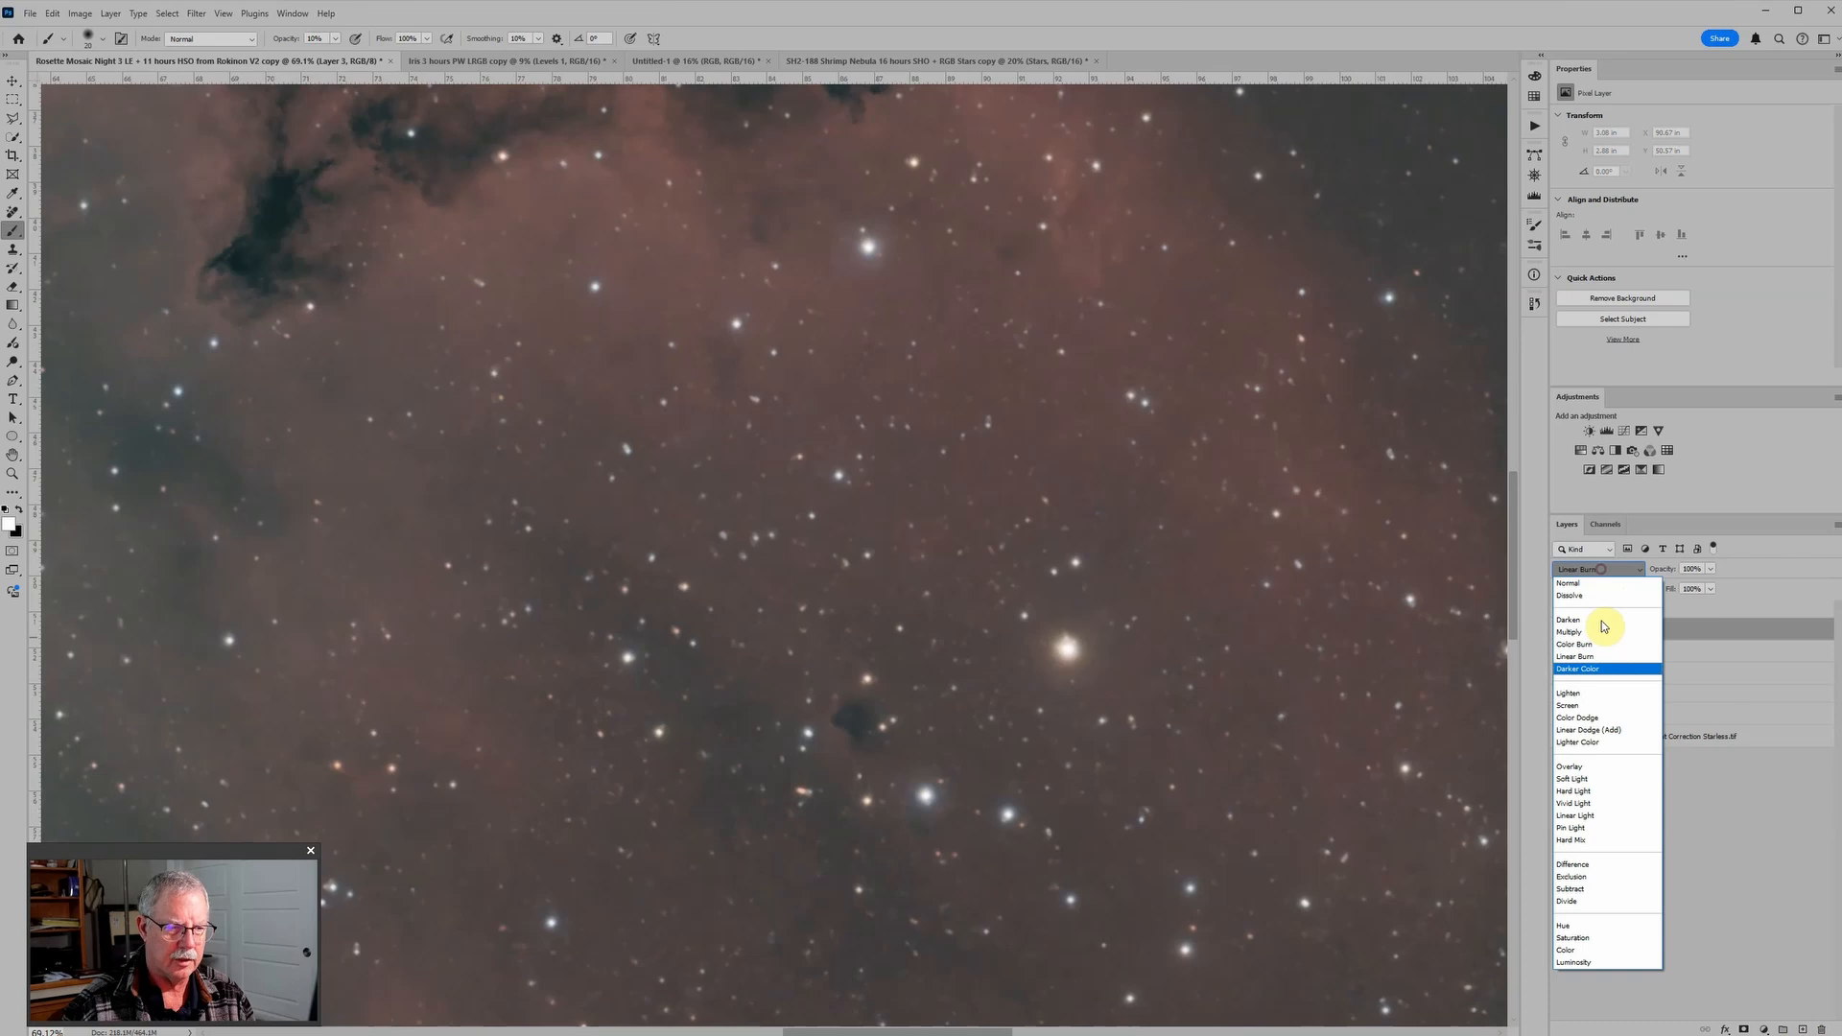
{"action": "left_click", "coordinate": [1581, 773]}
Step: Paint black at 10% opacity around the bright yellow star's halo with a larger brush
{"action": "scroll", "coordinate": [1140, 652], "scroll_direction": "up", "scroll_amount": 2}
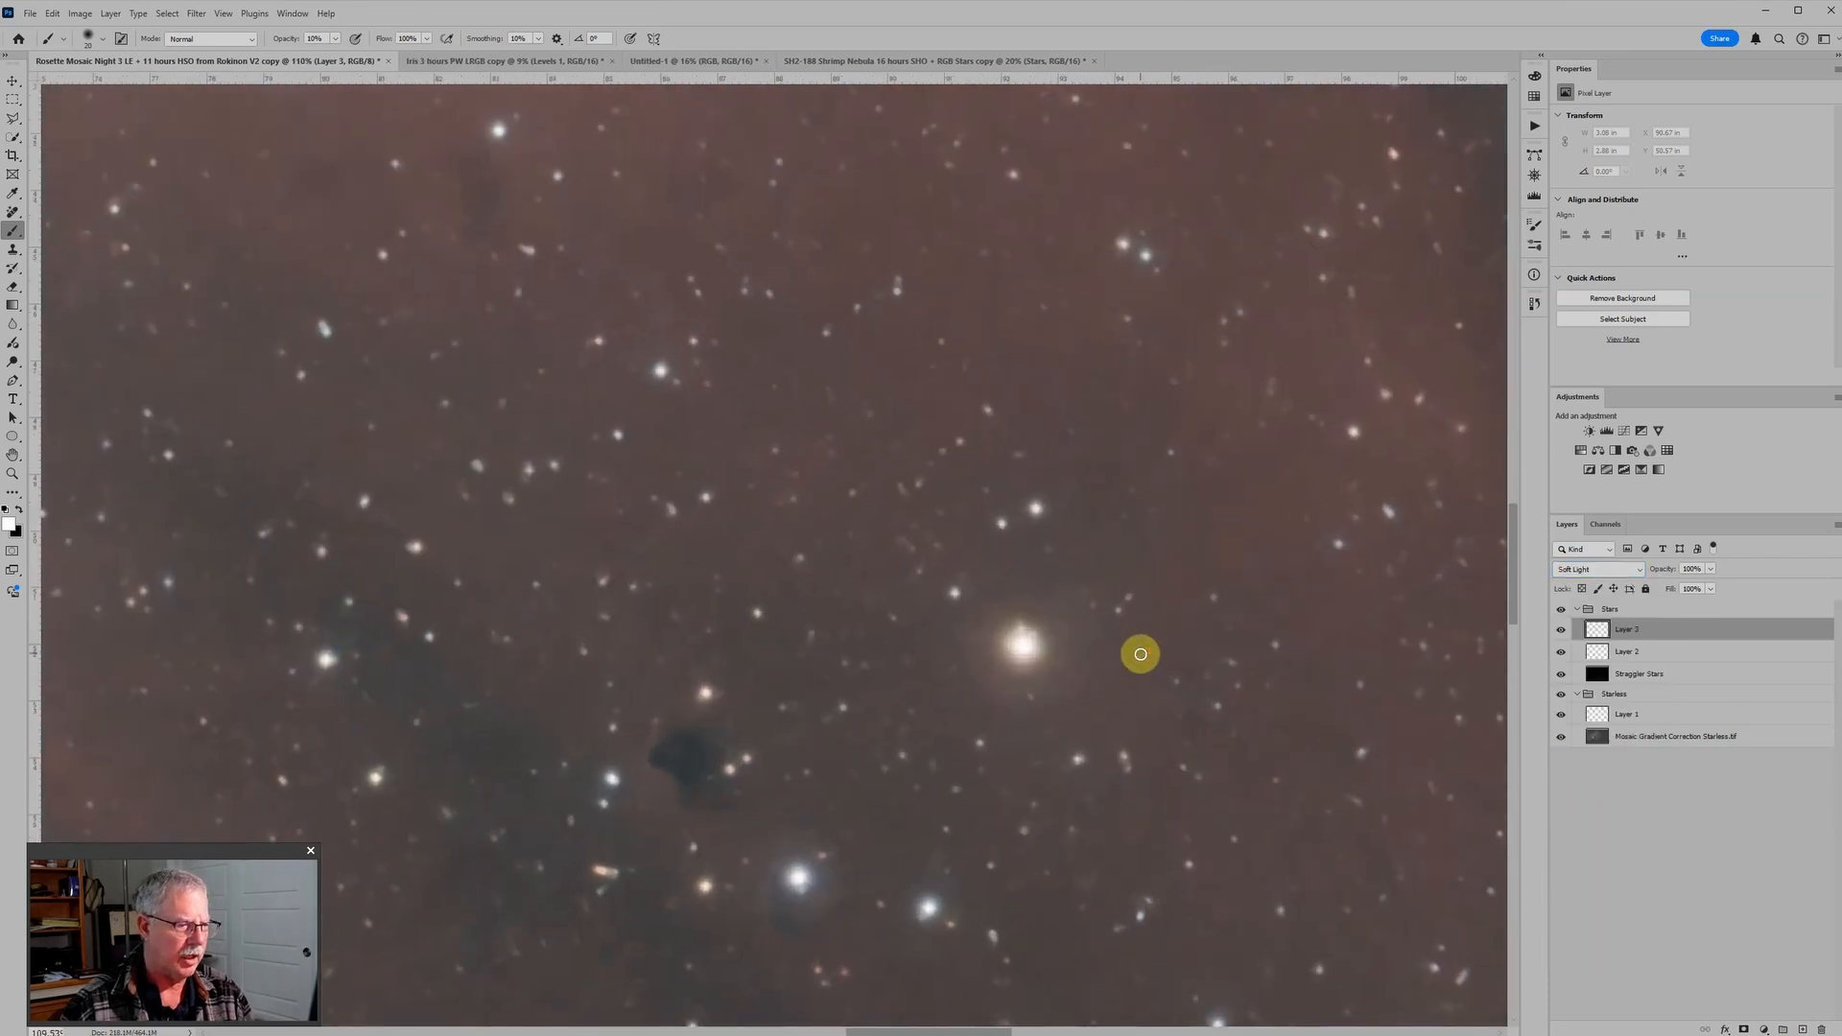
{"action": "key", "text": "bracketright"}
{"action": "key", "text": "bracketright"}
{"action": "key", "text": "bracketright"}
{"action": "key", "text": "bracketright"}
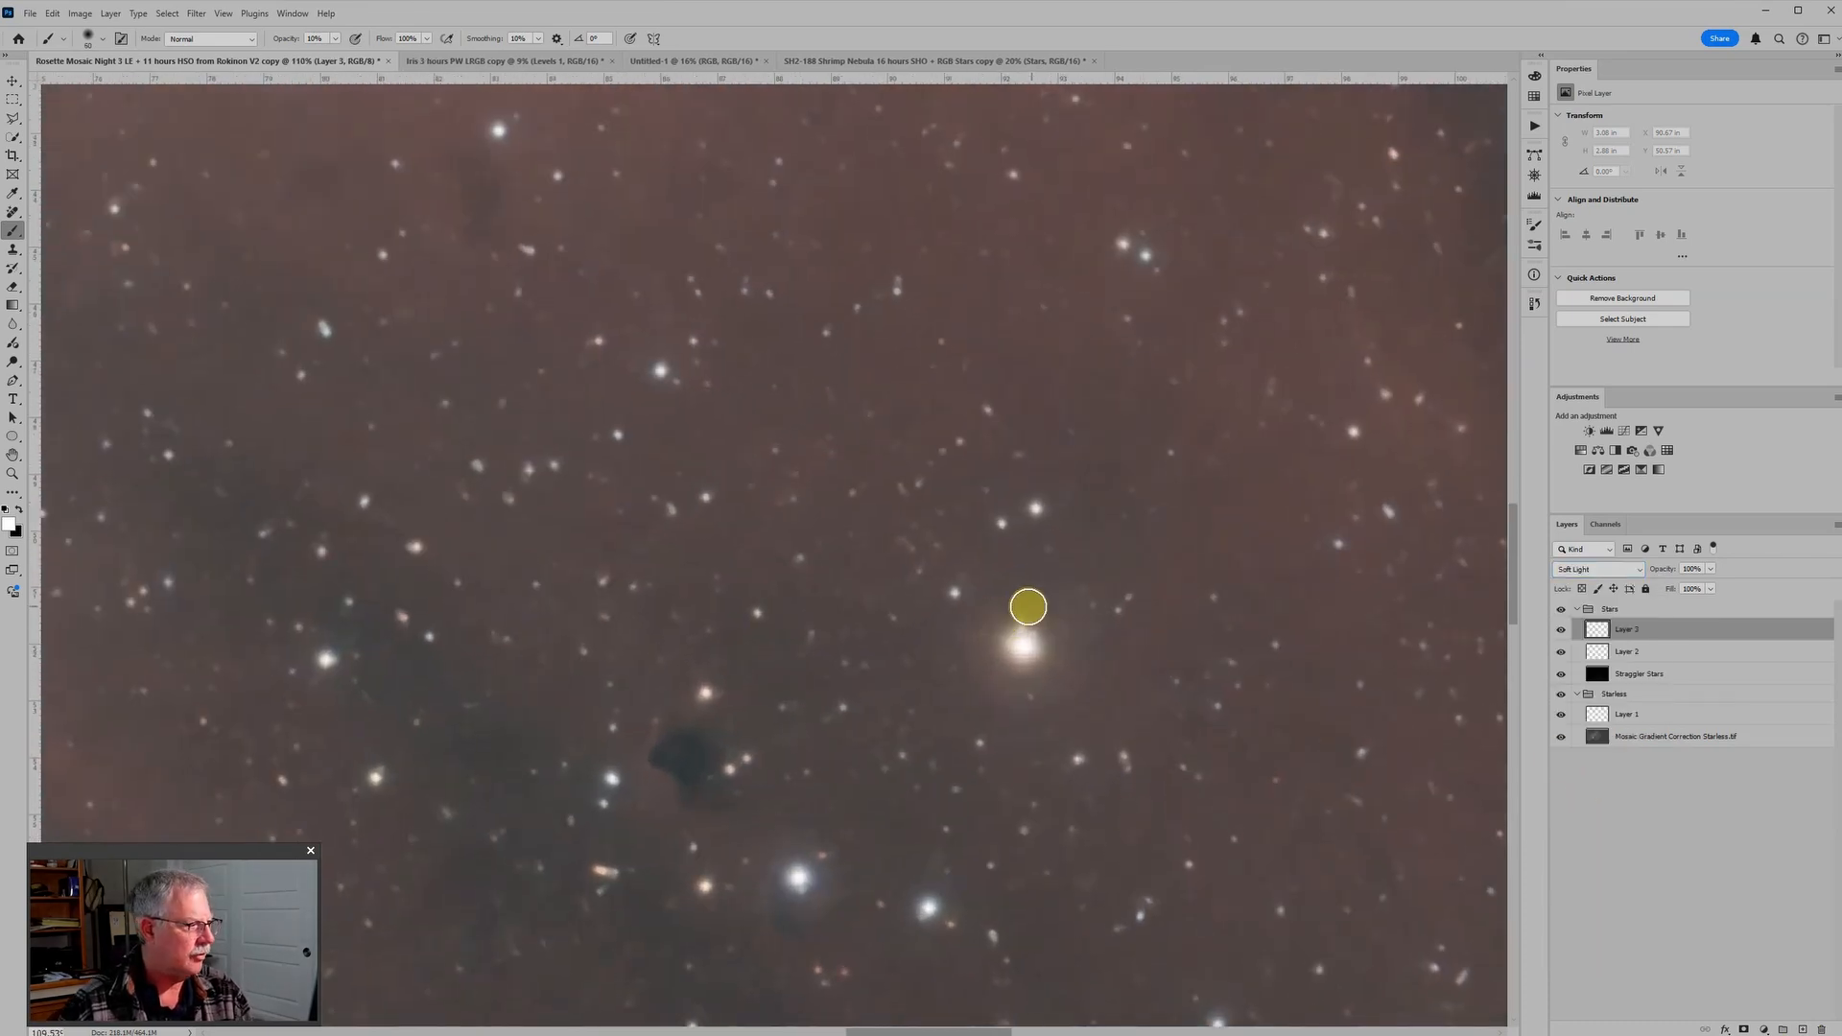
{"action": "key", "text": "x"}
{"action": "mouse_move", "coordinate": [1006, 605]}
{"action": "left_mouse_down"}
{"action": "mouse_move", "coordinate": [980, 671]}
{"action": "mouse_move", "coordinate": [1010, 686]}
{"action": "mouse_move", "coordinate": [1066, 608]}
{"action": "mouse_move", "coordinate": [1047, 625]}
{"action": "mouse_move", "coordinate": [1010, 610]}
{"action": "left_mouse_up"}
{"action": "mouse_move", "coordinate": [971, 639]}
{"action": "left_mouse_down"}
{"action": "mouse_move", "coordinate": [994, 681]}
{"action": "mouse_move", "coordinate": [1052, 623]}
{"action": "mouse_move", "coordinate": [1064, 671]}
{"action": "mouse_move", "coordinate": [1013, 693]}
{"action": "left_mouse_up"}
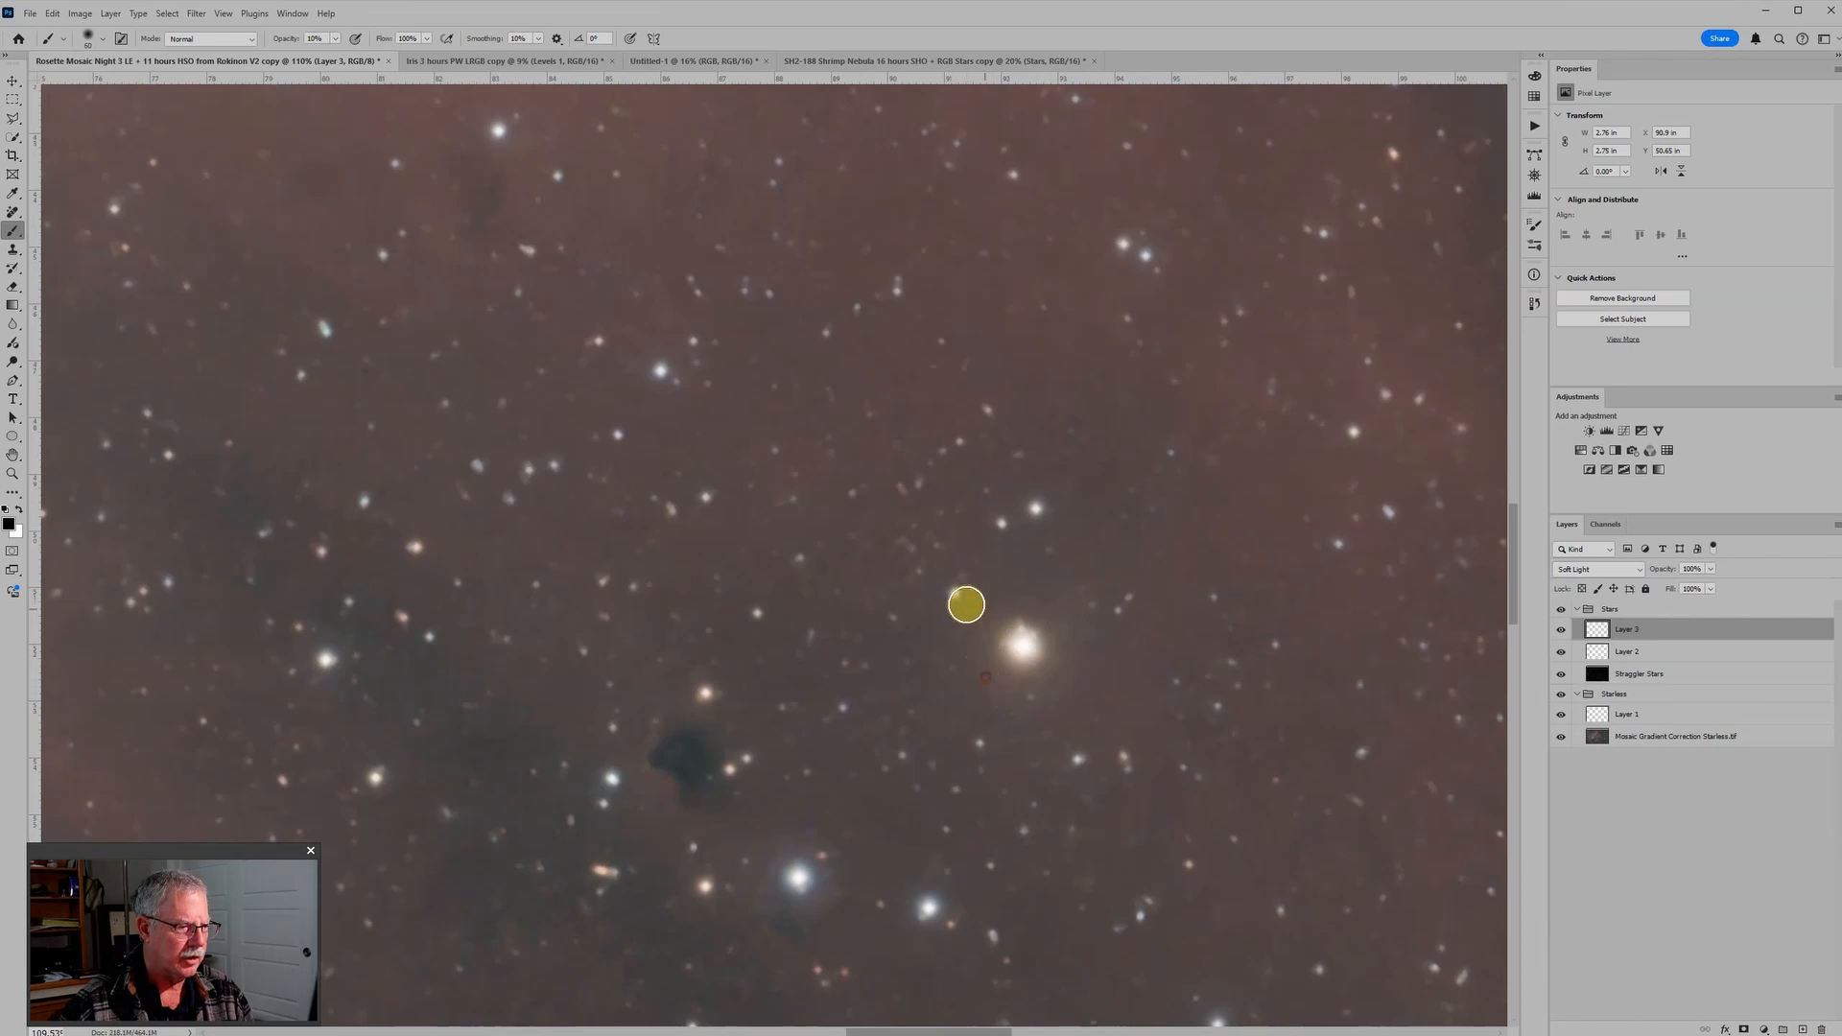
Step: Compare the whole mosaic with and without the Stars group, and the yellow star with and without its paint layers
{"action": "scroll", "coordinate": [1110, 637], "scroll_direction": "down", "scroll_amount": 5}
{"action": "scroll", "coordinate": [1226, 705], "scroll_direction": "down", "scroll_amount": 5}
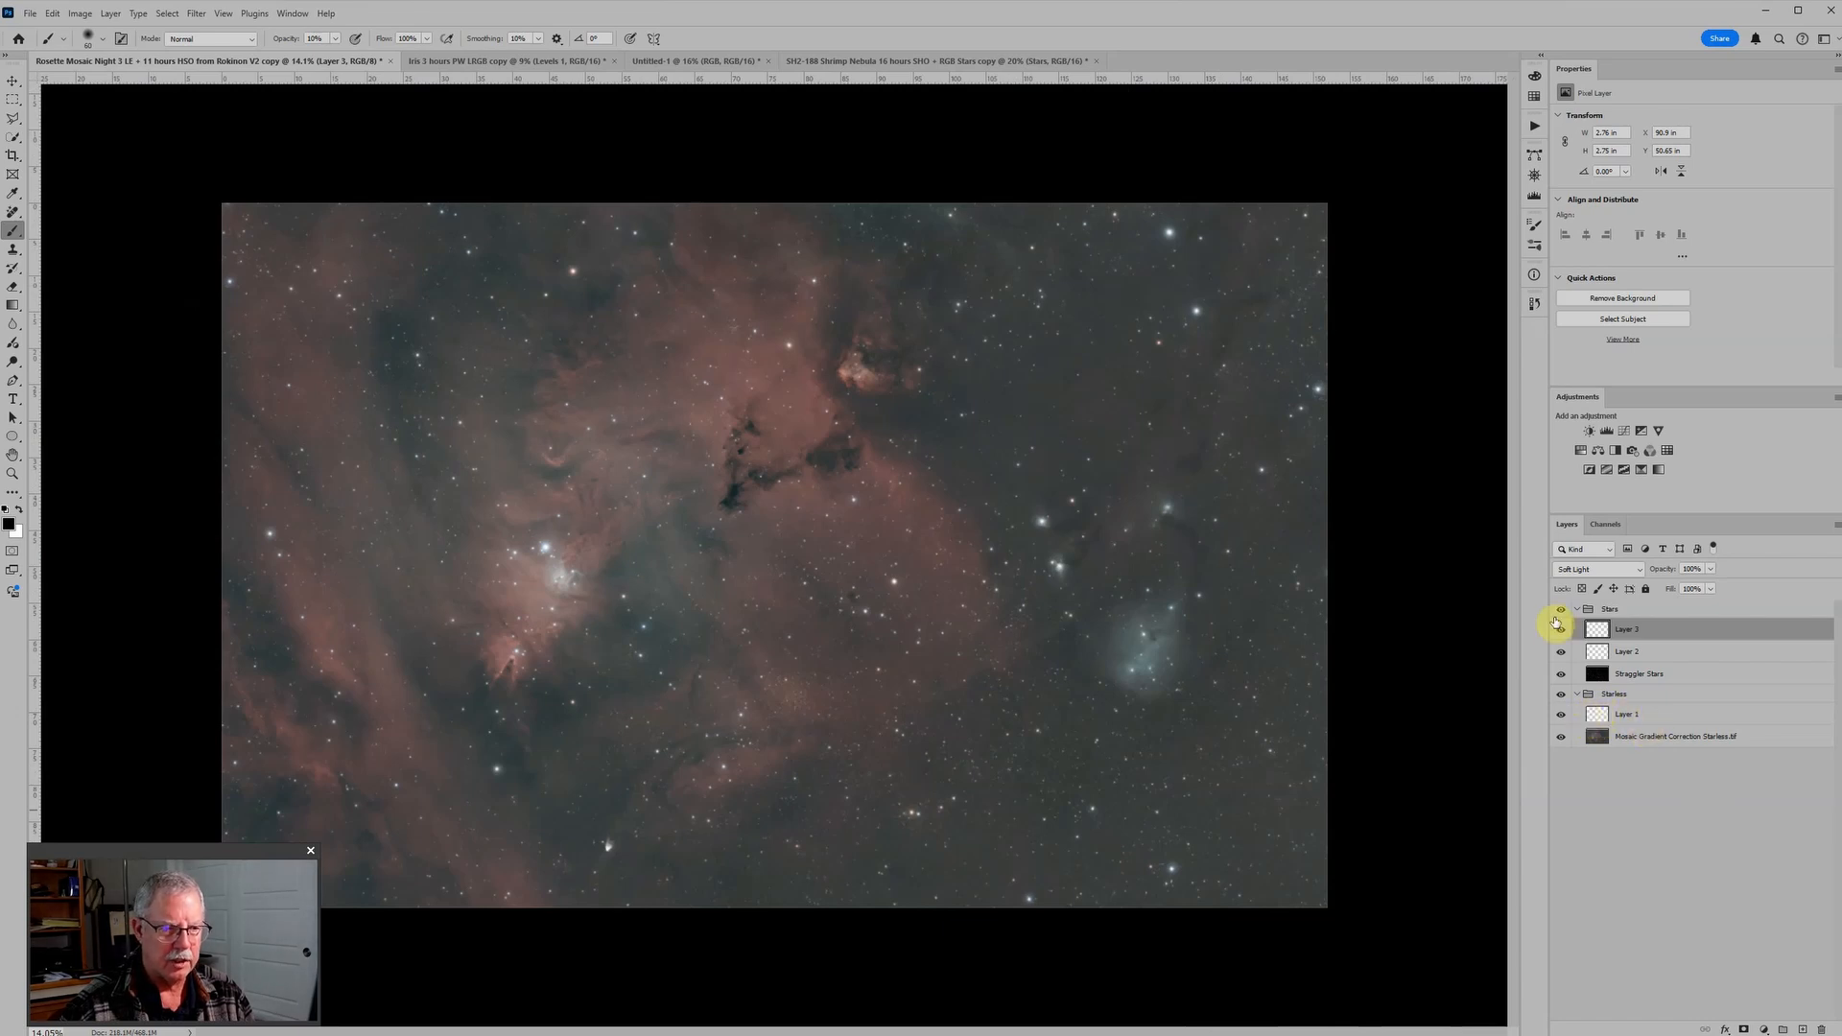
{"action": "left_click", "coordinate": [1562, 609]}
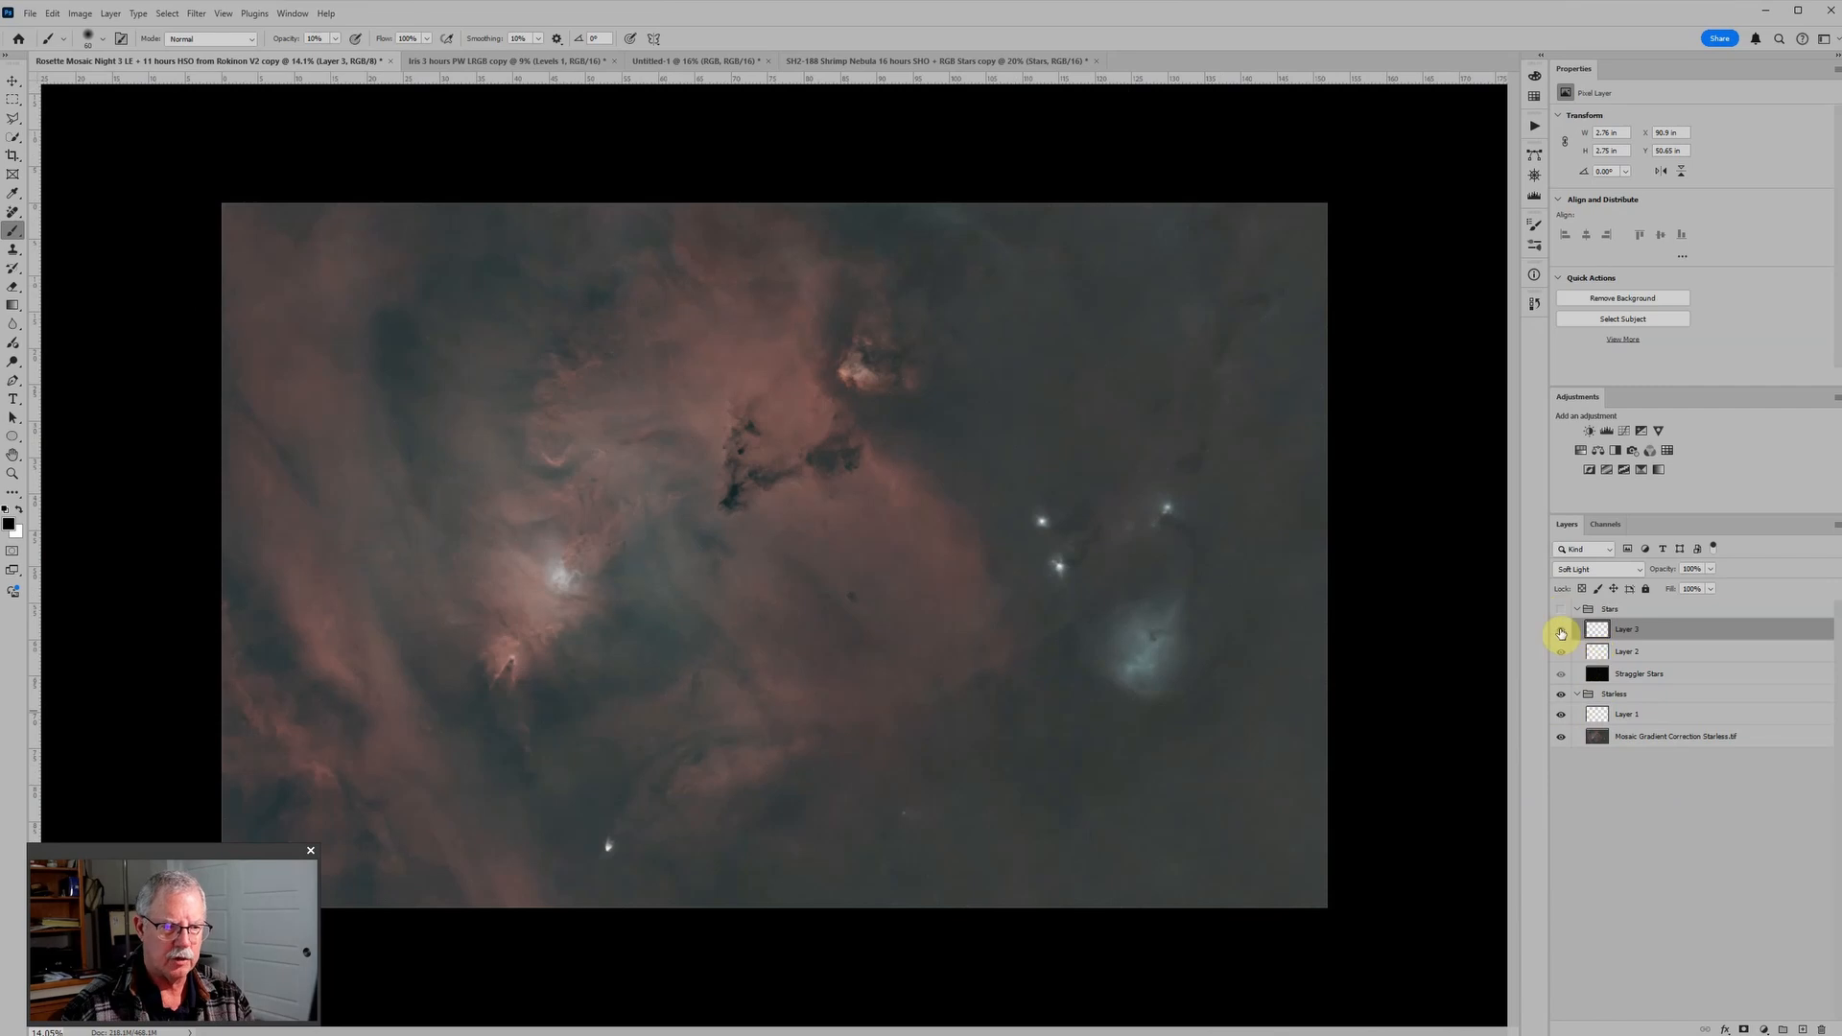
{"action": "left_click", "coordinate": [1561, 611]}
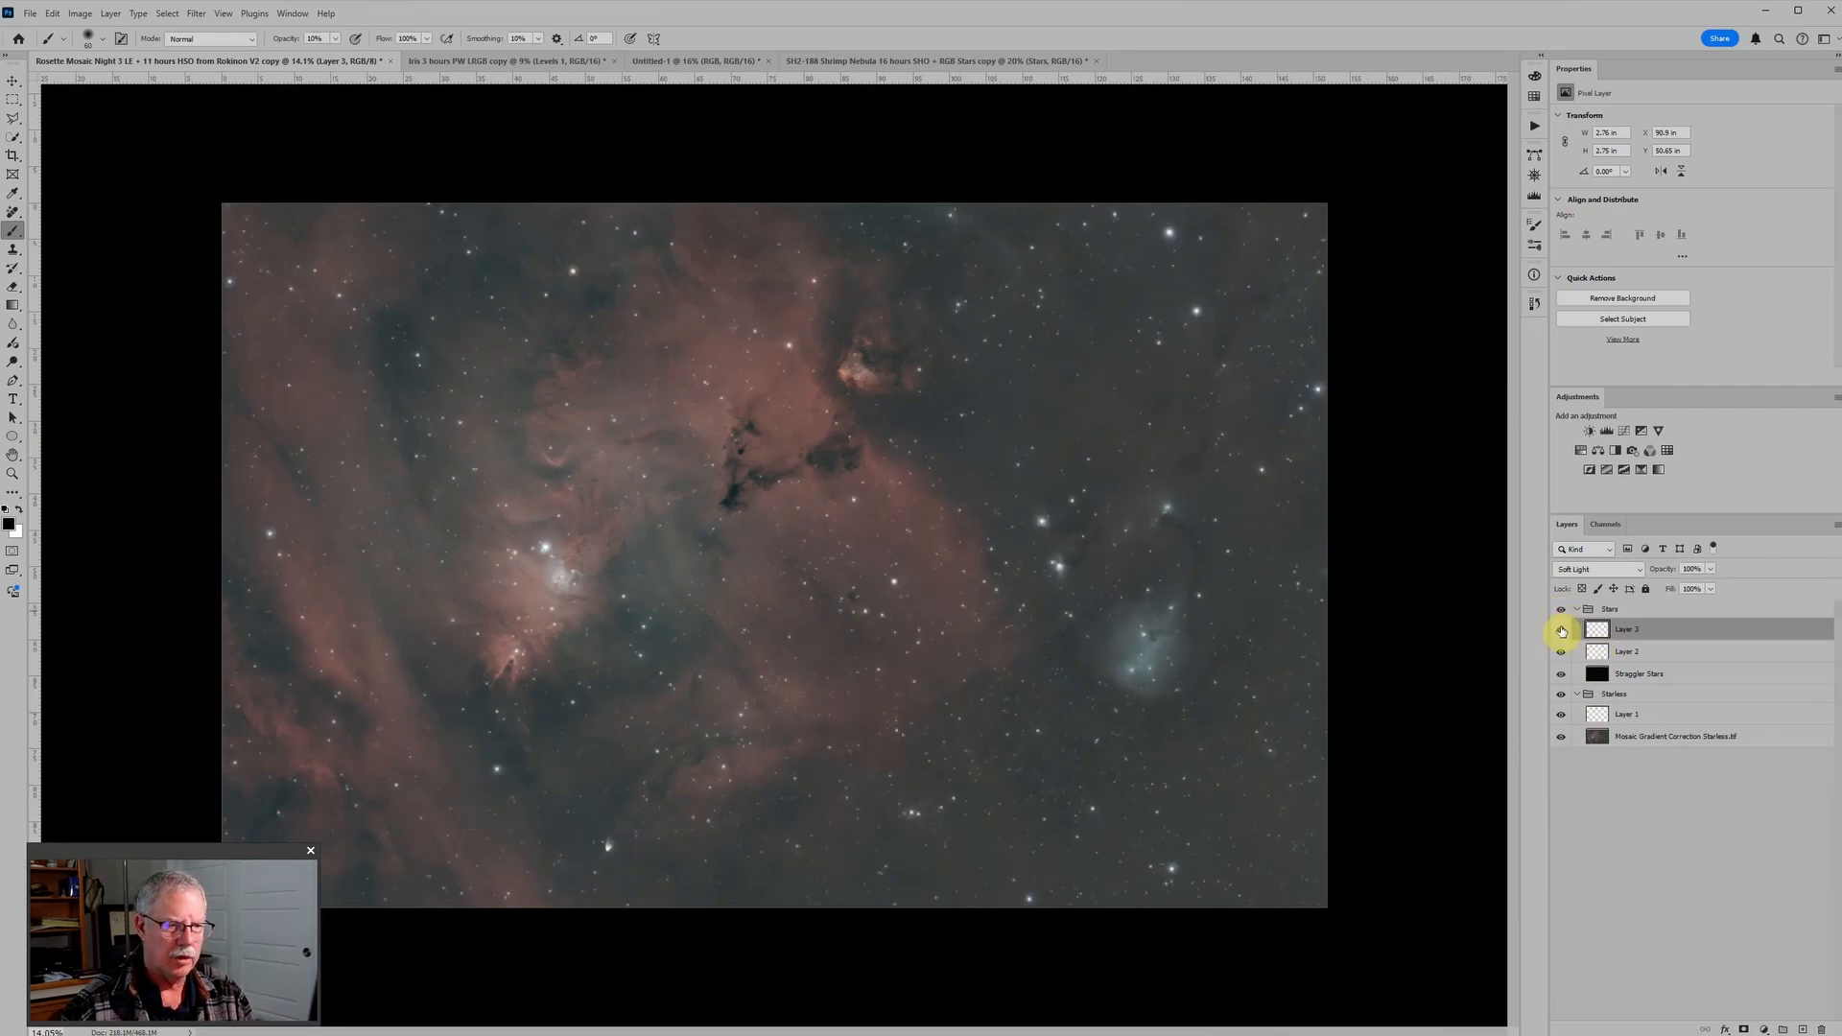
{"action": "left_click", "coordinate": [1560, 651]}
{"action": "scroll", "coordinate": [893, 590], "scroll_direction": "up", "scroll_amount": 5}
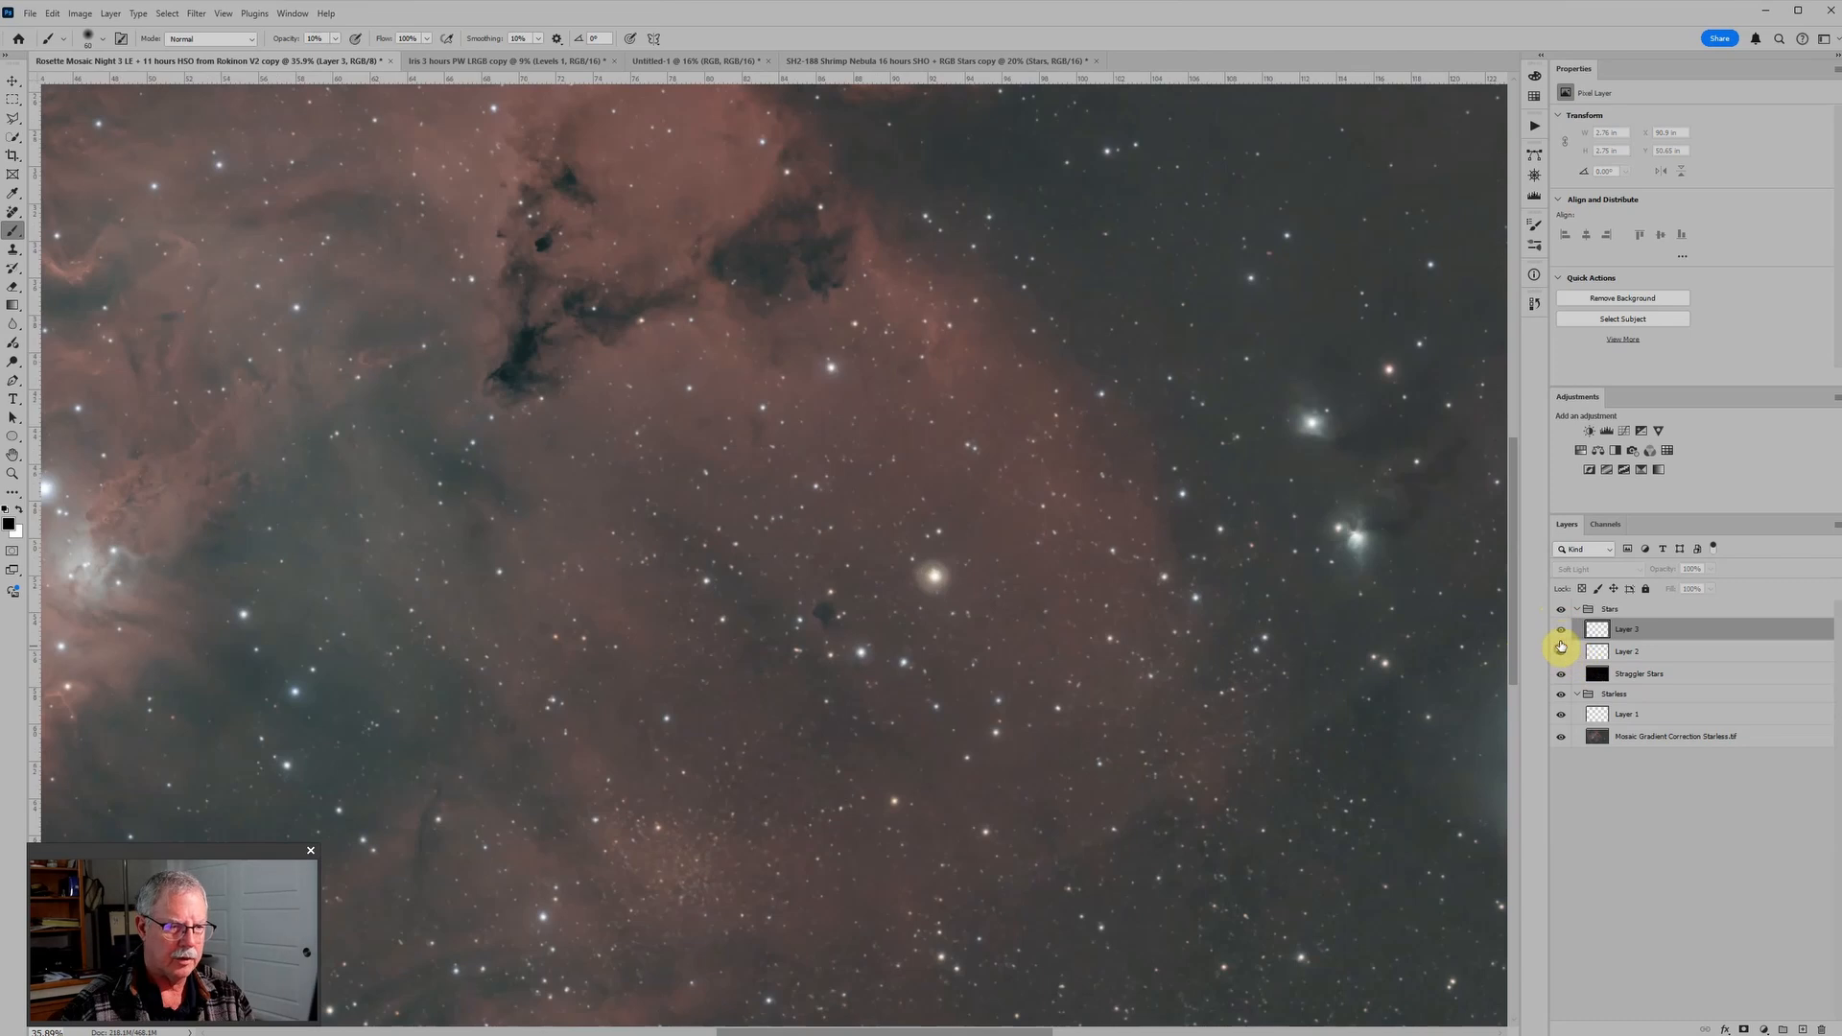
{"action": "left_click", "coordinate": [1561, 633]}
{"action": "scroll", "coordinate": [1020, 566], "scroll_direction": "down", "scroll_amount": 2}
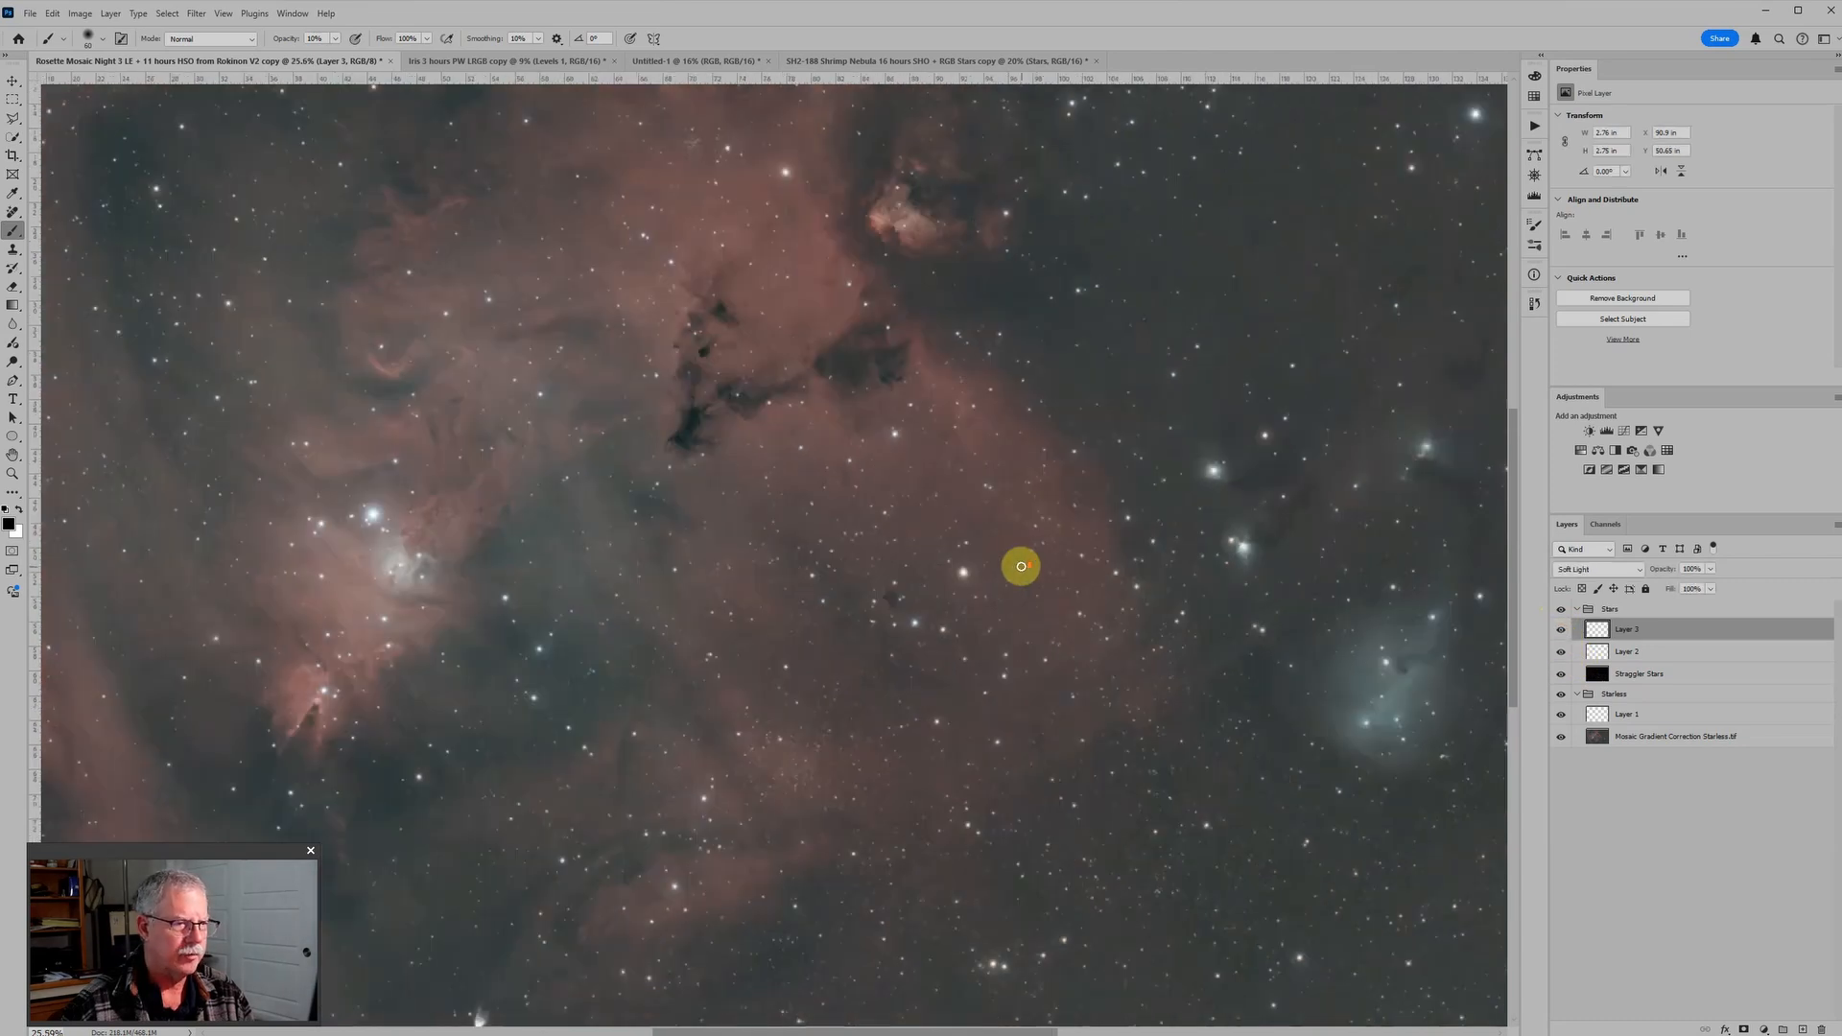
{"action": "scroll", "coordinate": [1020, 566], "scroll_direction": "down", "scroll_amount": 3}
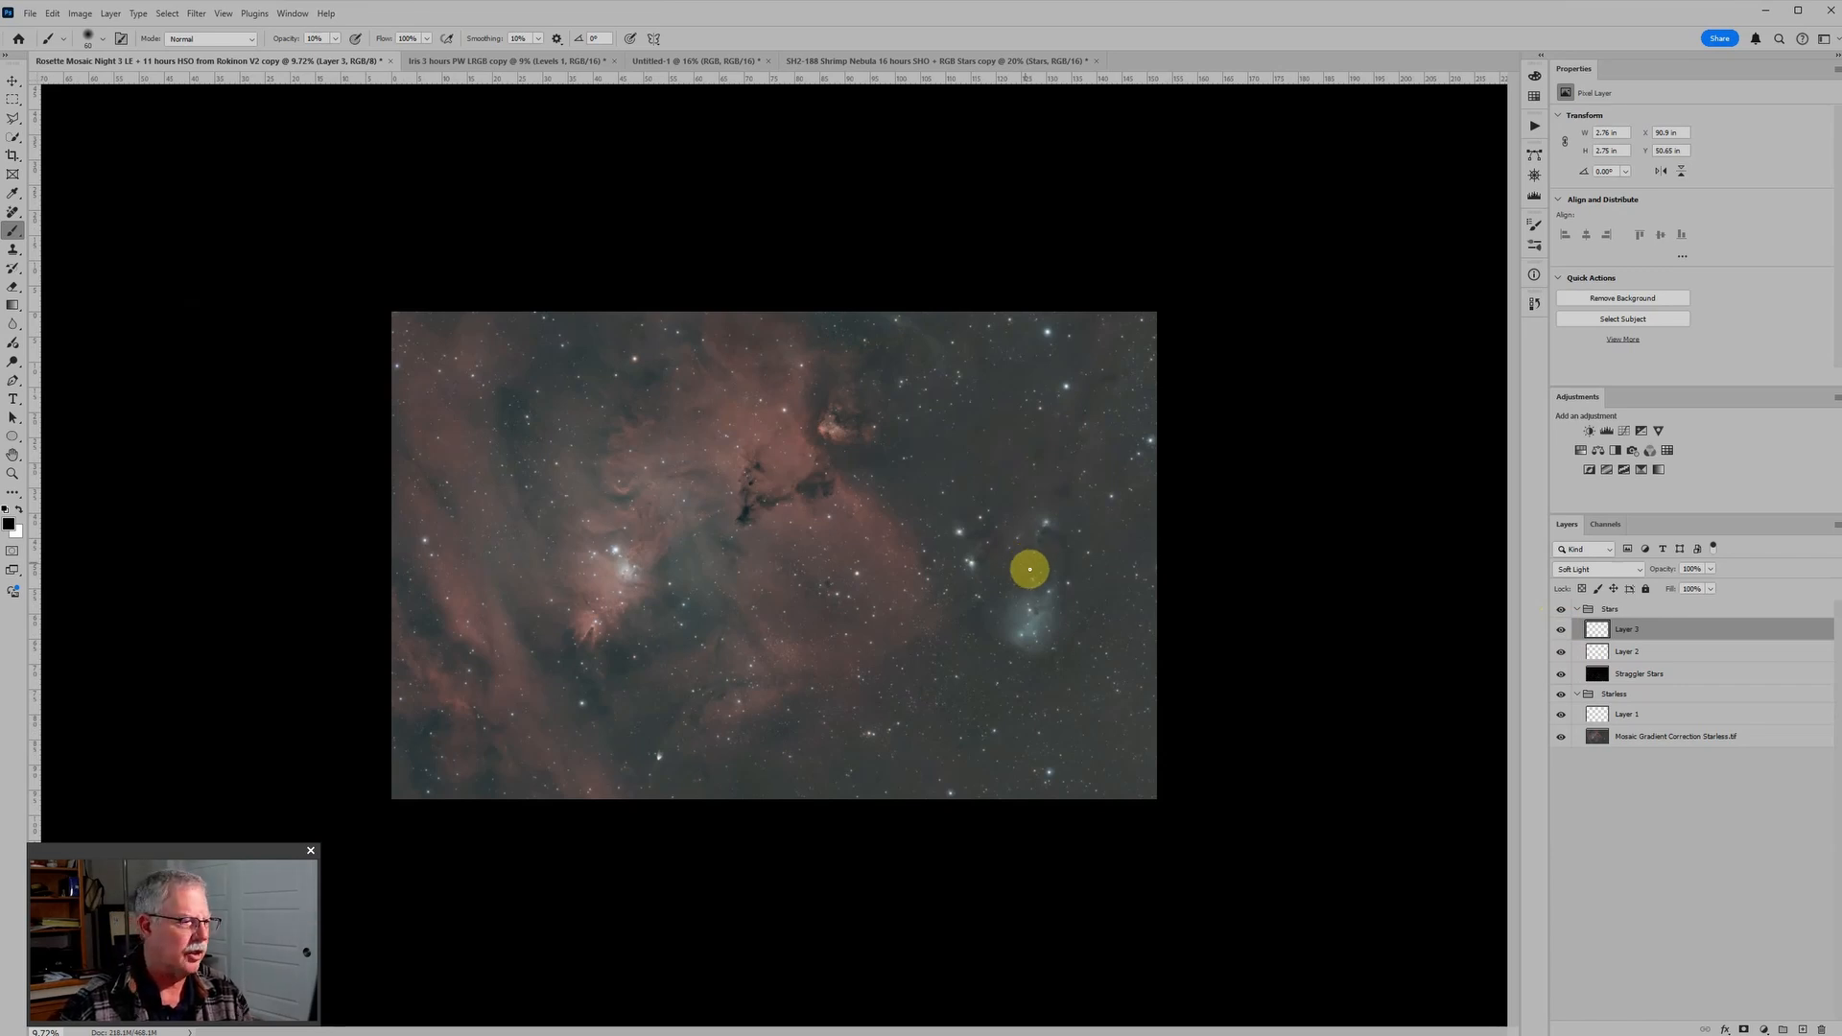
Step: Switch to the Iris 3 hours PW LRGB copy document and inspect the bright nebula and the dust around it
{"action": "left_click", "coordinate": [497, 60]}
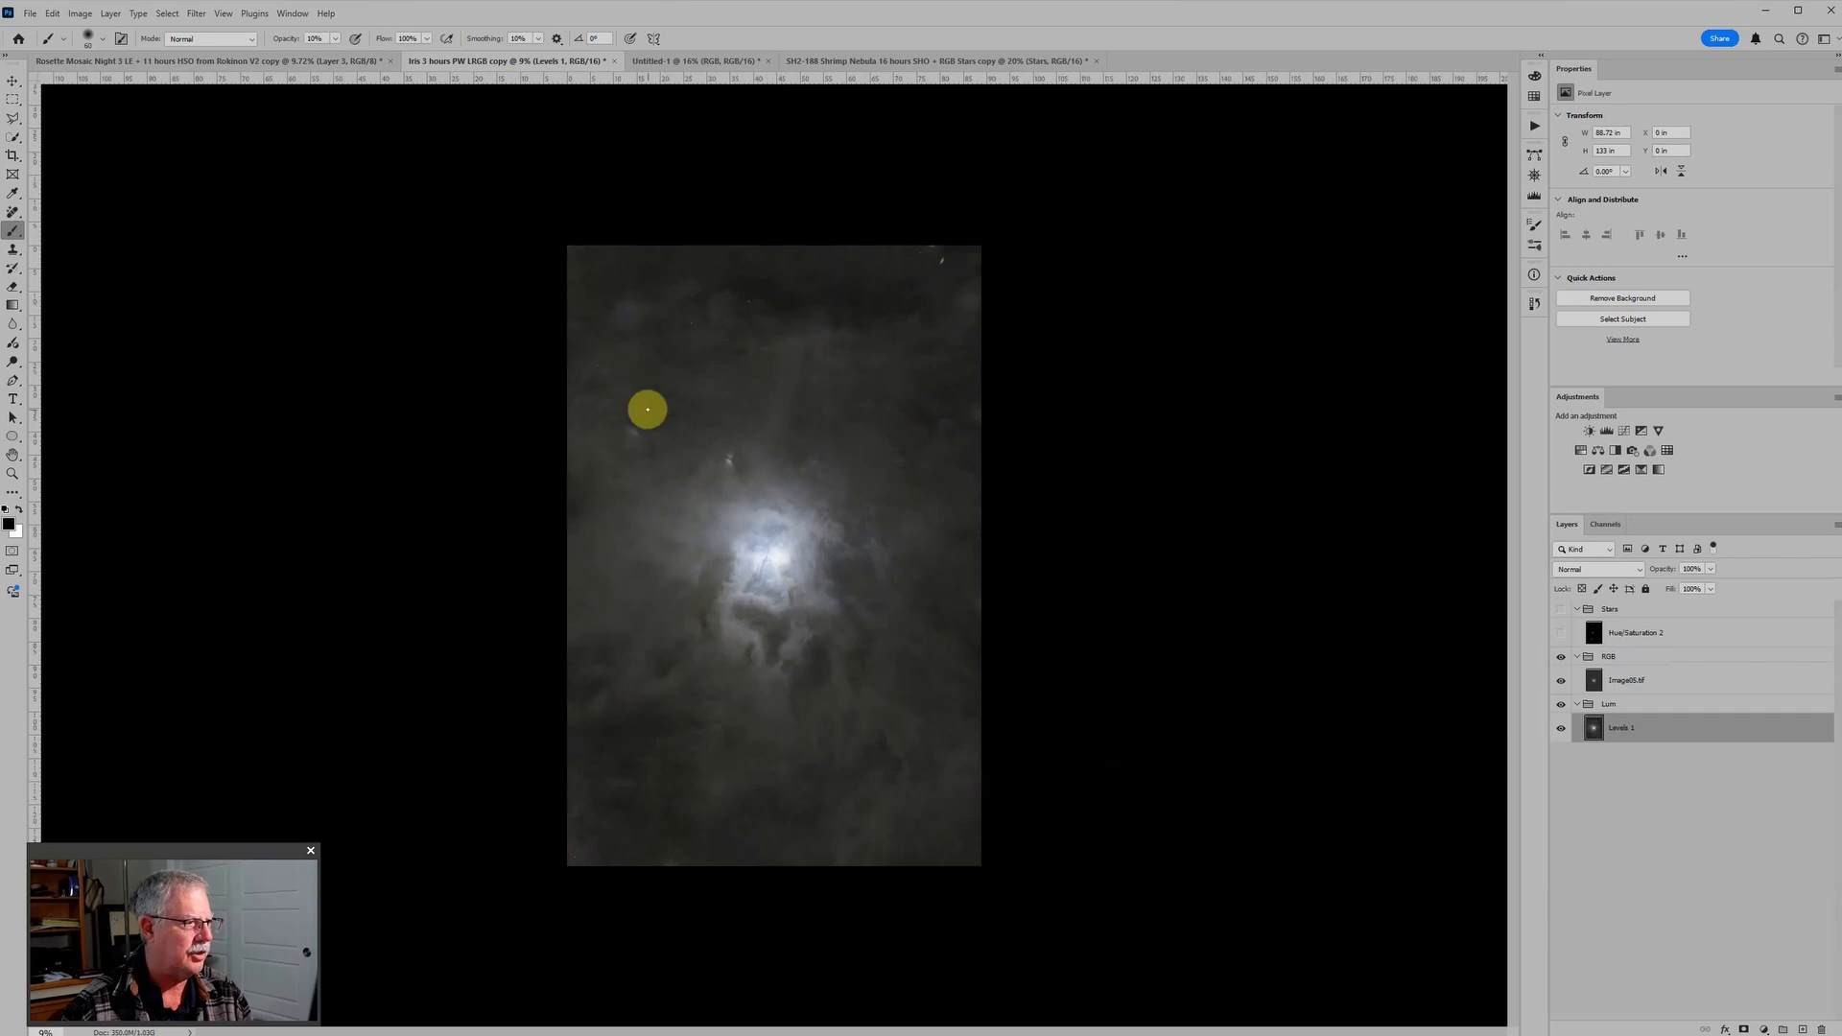
{"action": "scroll", "coordinate": [780, 469], "scroll_direction": "up", "scroll_amount": 1}
{"action": "scroll", "coordinate": [911, 548], "scroll_direction": "up", "scroll_amount": 1}
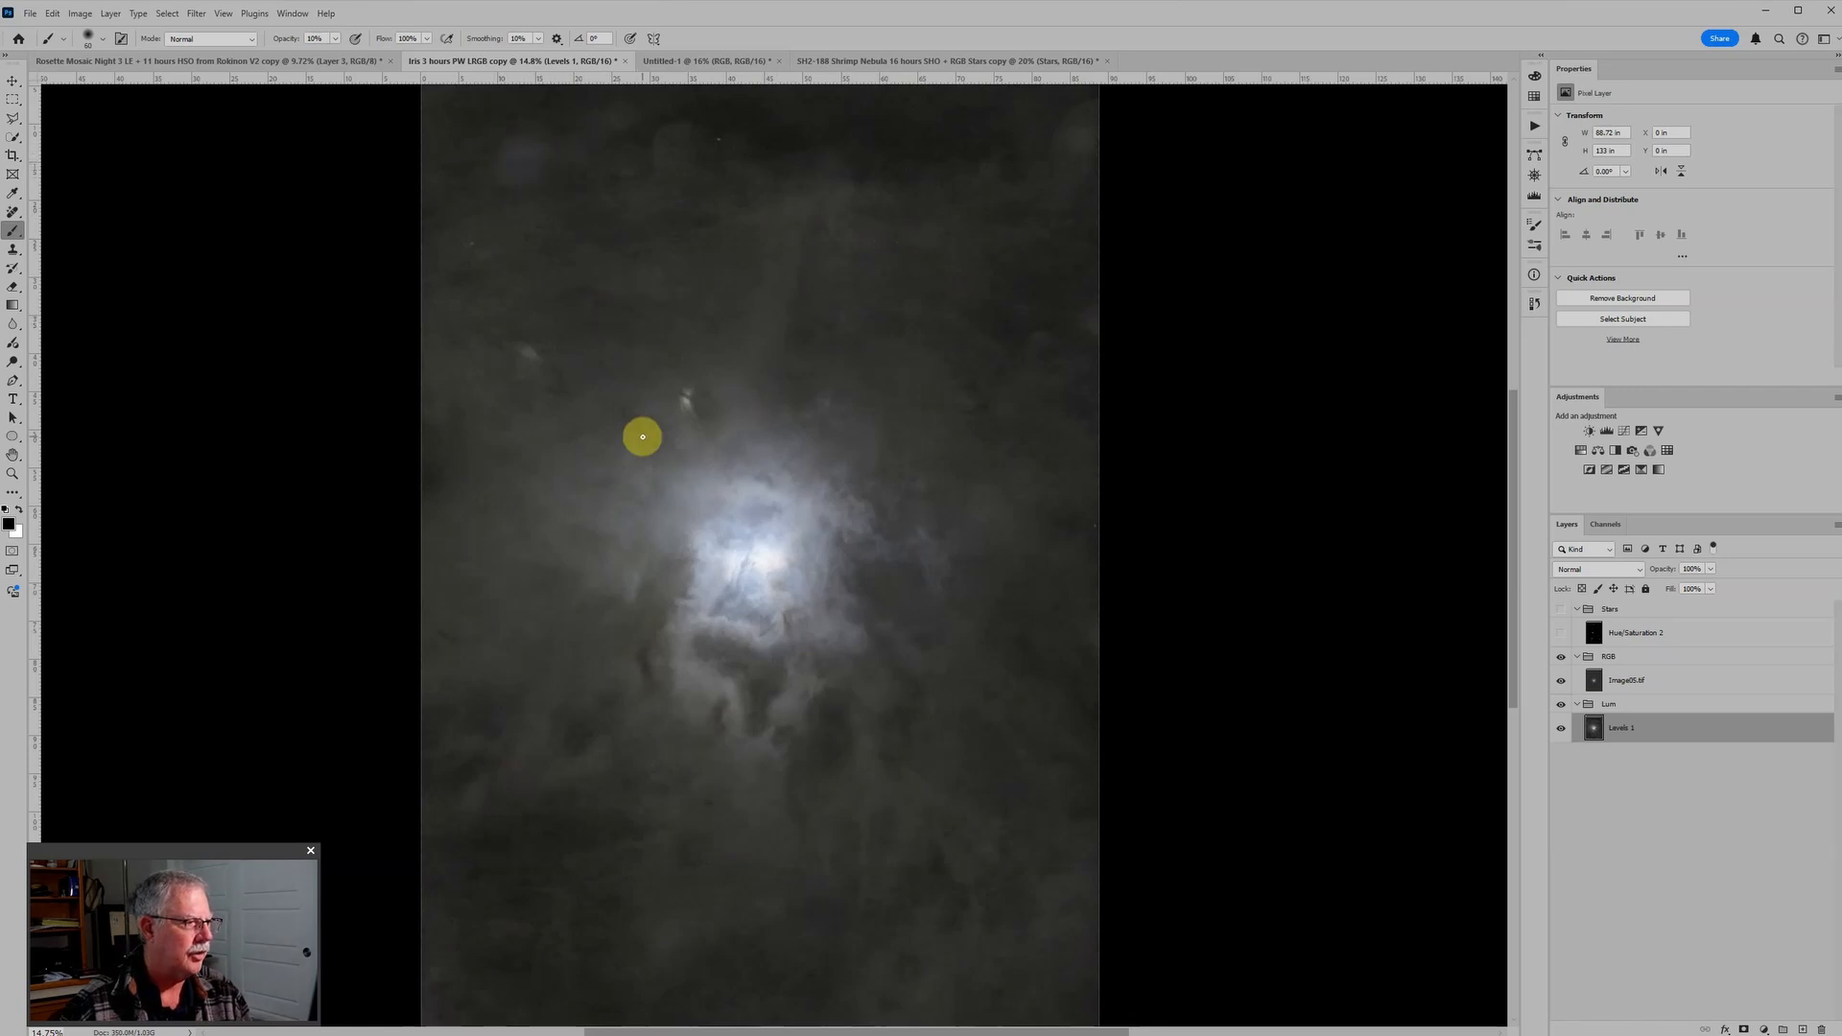
{"action": "scroll", "coordinate": [638, 430], "scroll_direction": "up", "scroll_amount": 3}
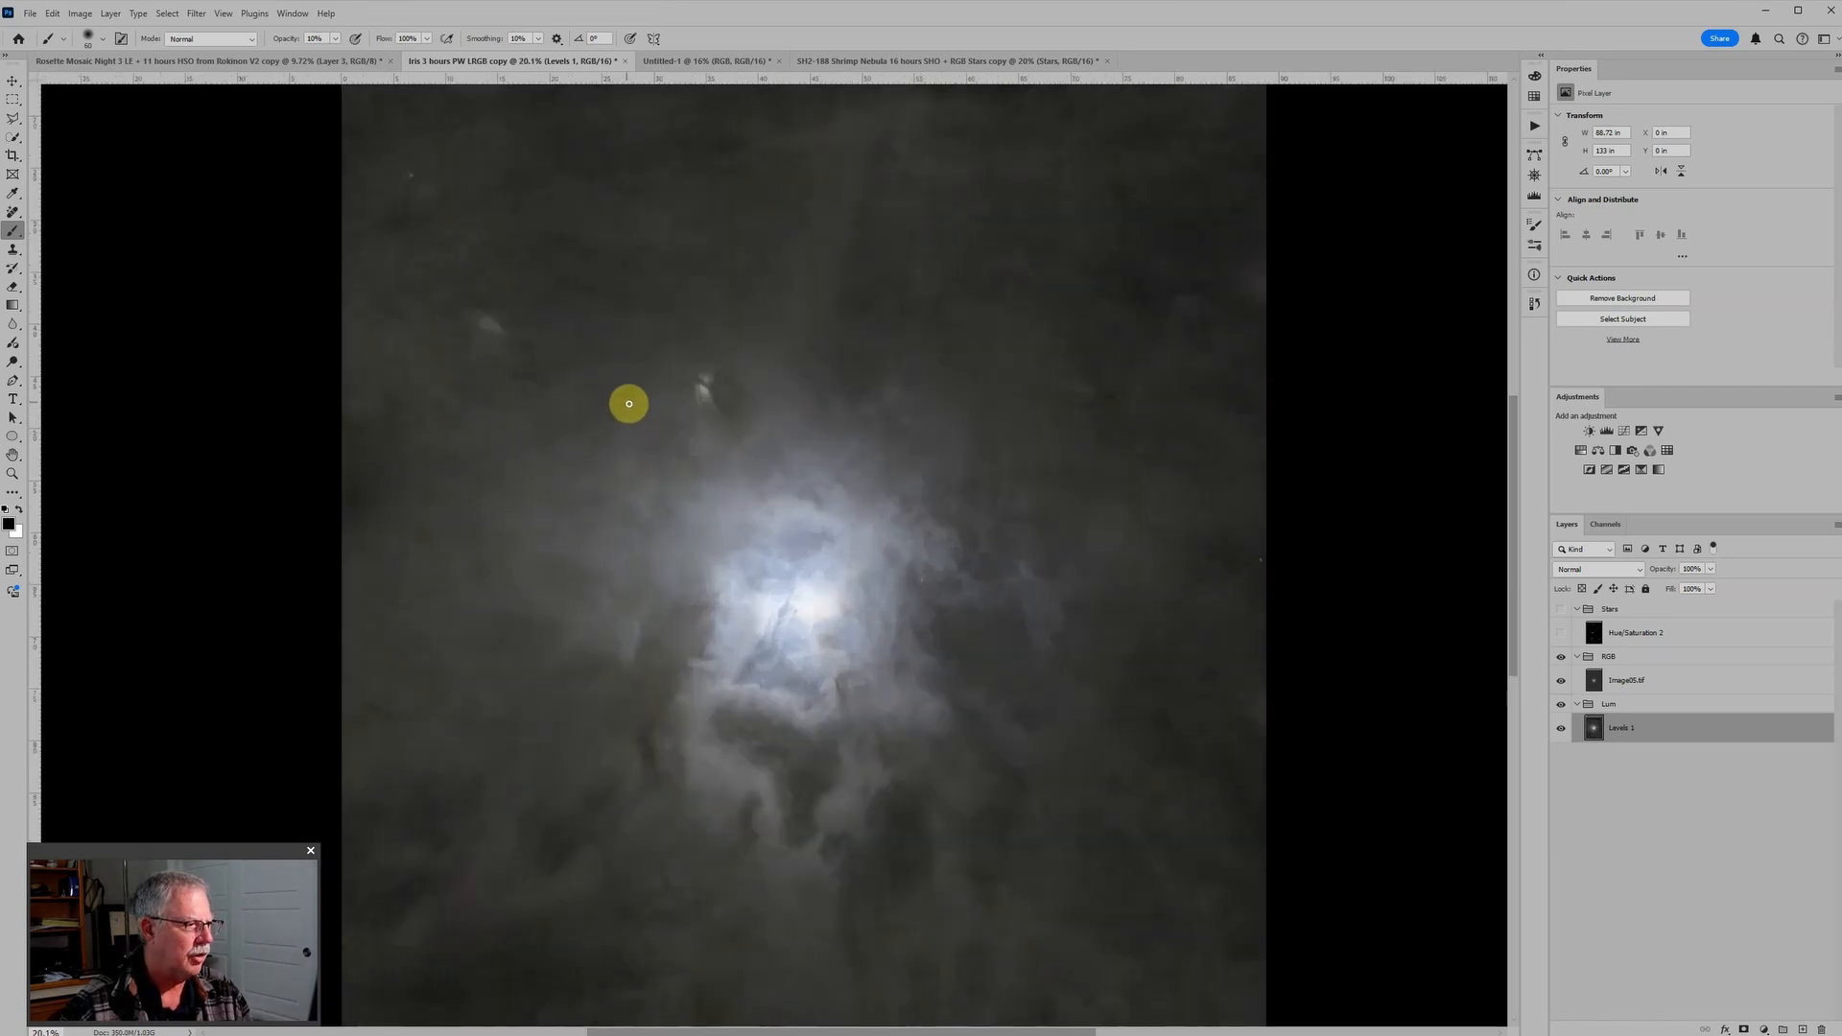
{"action": "scroll", "coordinate": [809, 498], "scroll_direction": "down", "scroll_amount": 4}
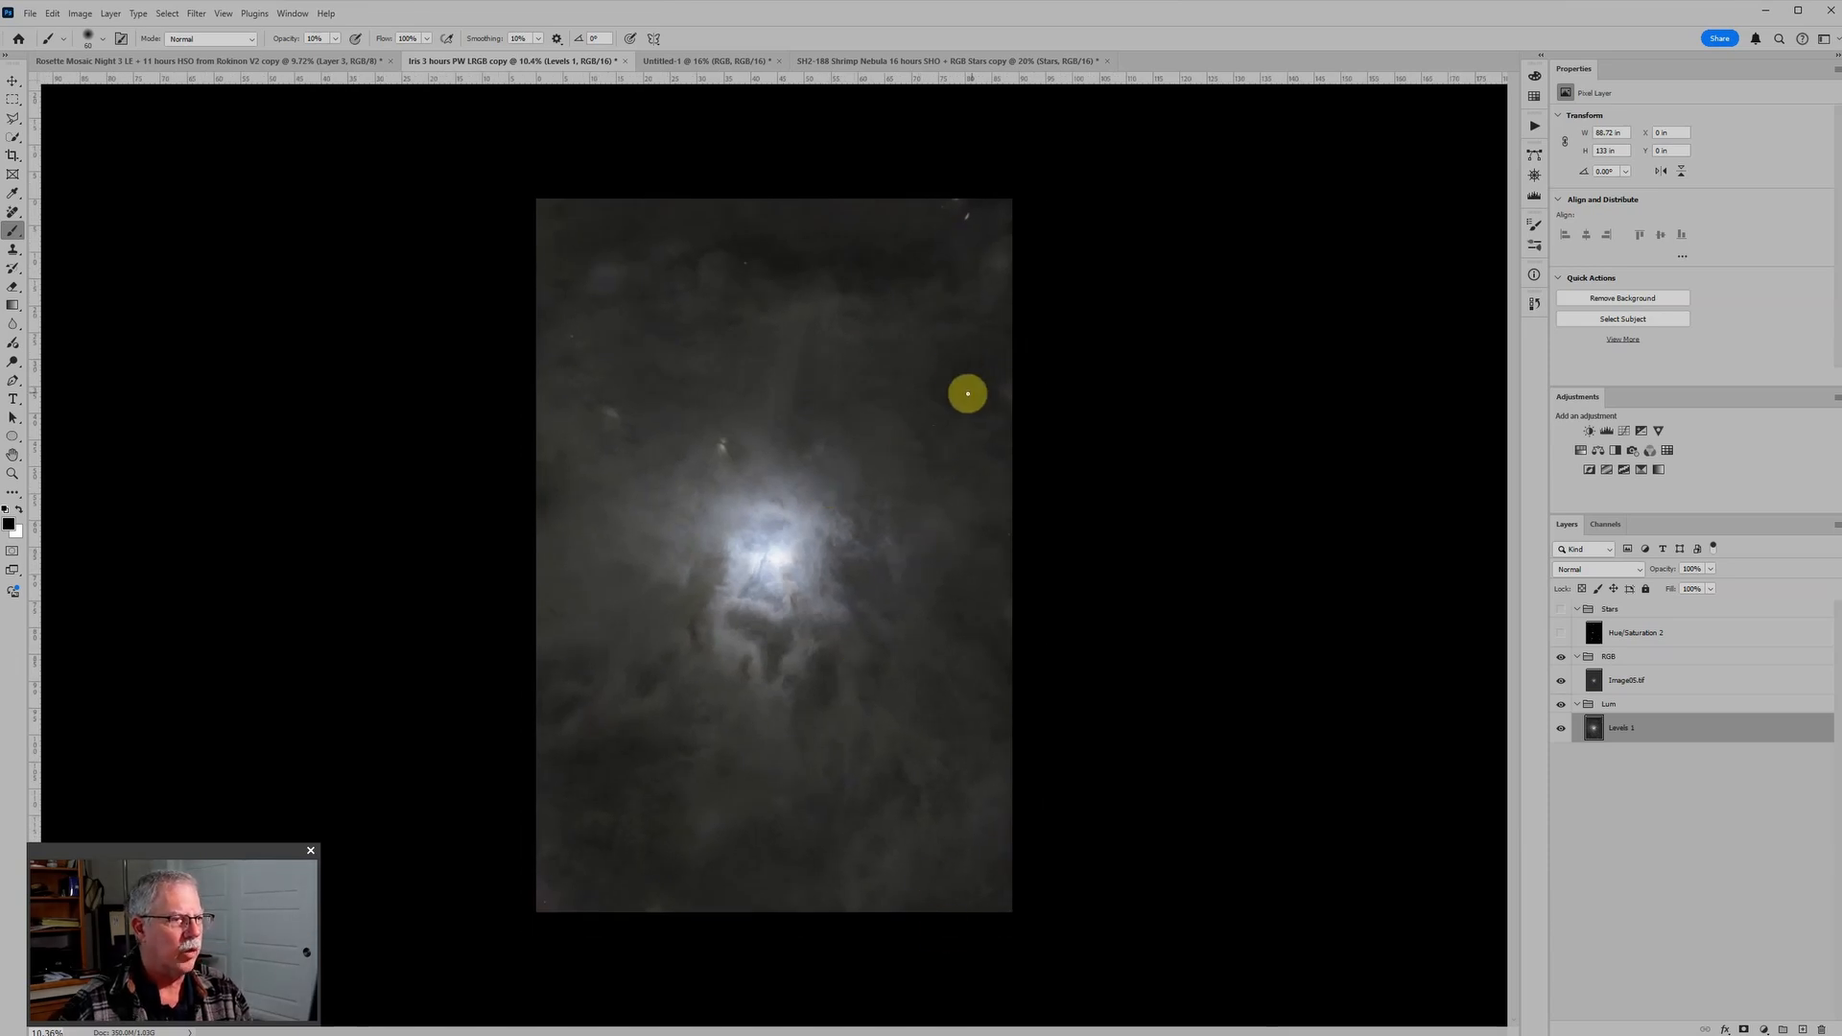
{"action": "scroll", "coordinate": [1204, 370], "scroll_direction": "up", "scroll_amount": 1}
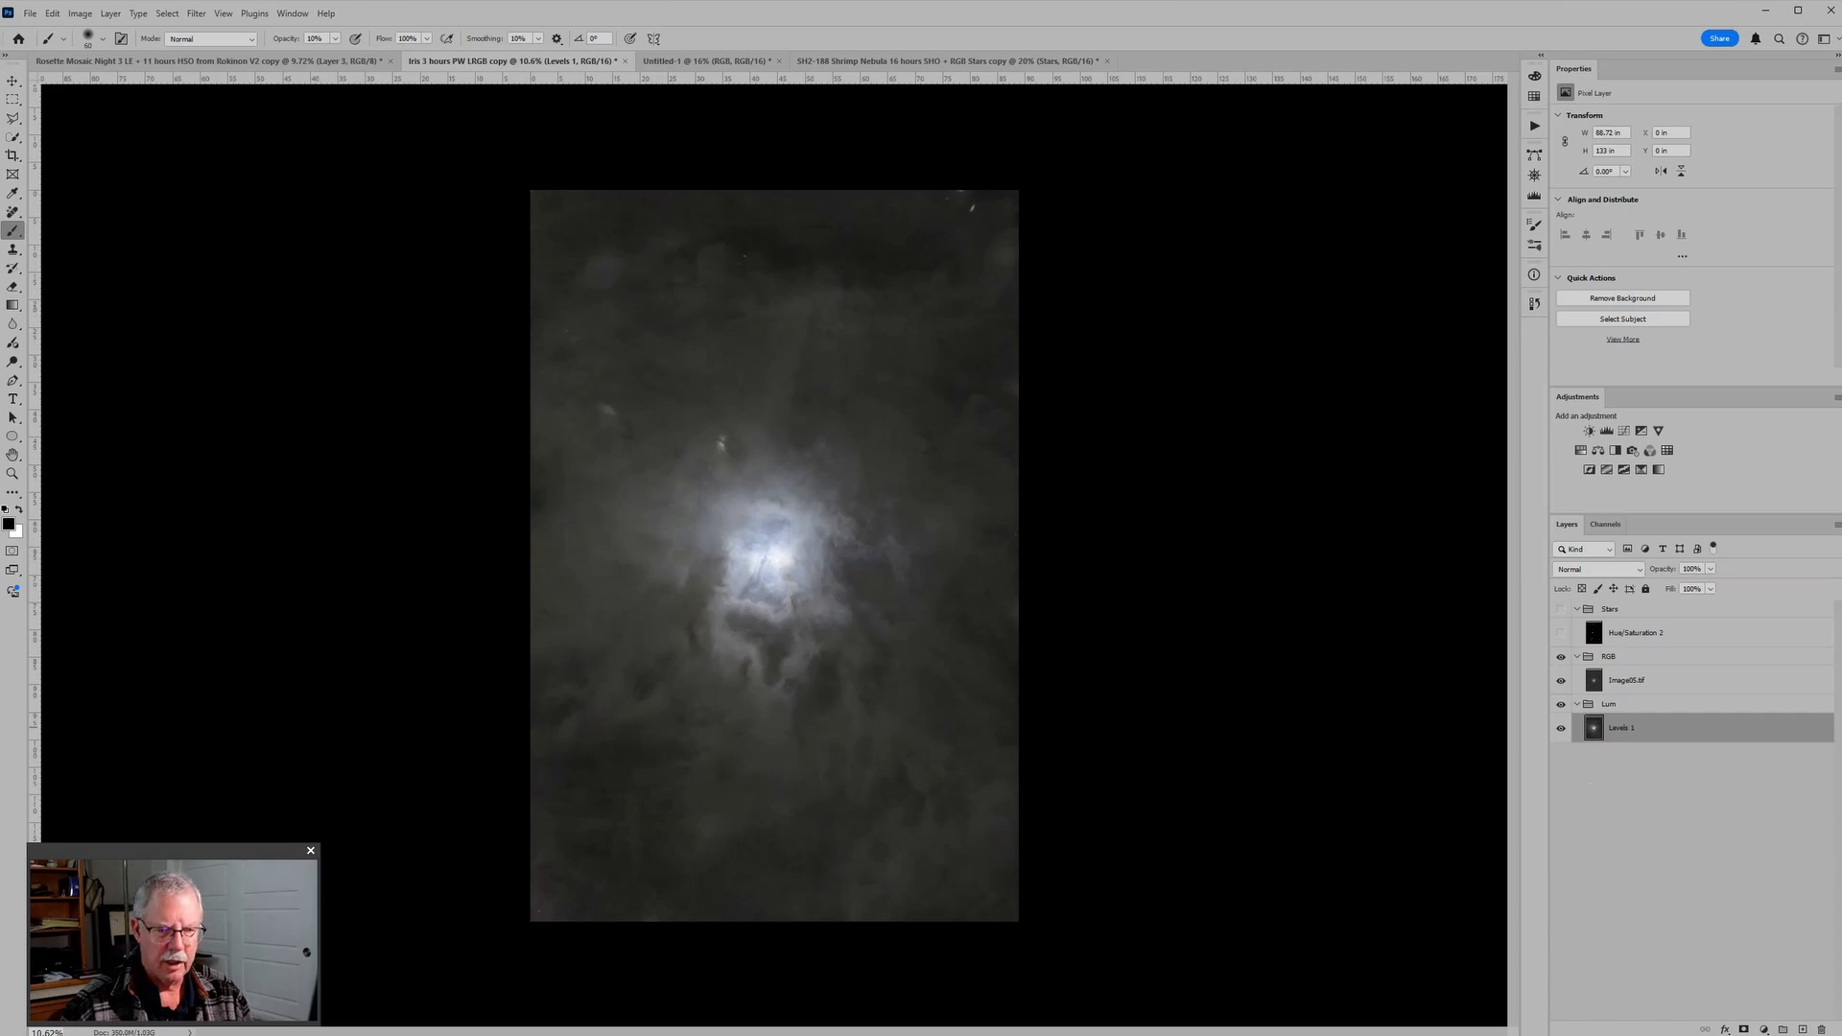
Step: Add a new layer above Levels 1 in the Lum group and set its blend mode to Soft Light
{"action": "left_click", "coordinate": [1804, 1028]}
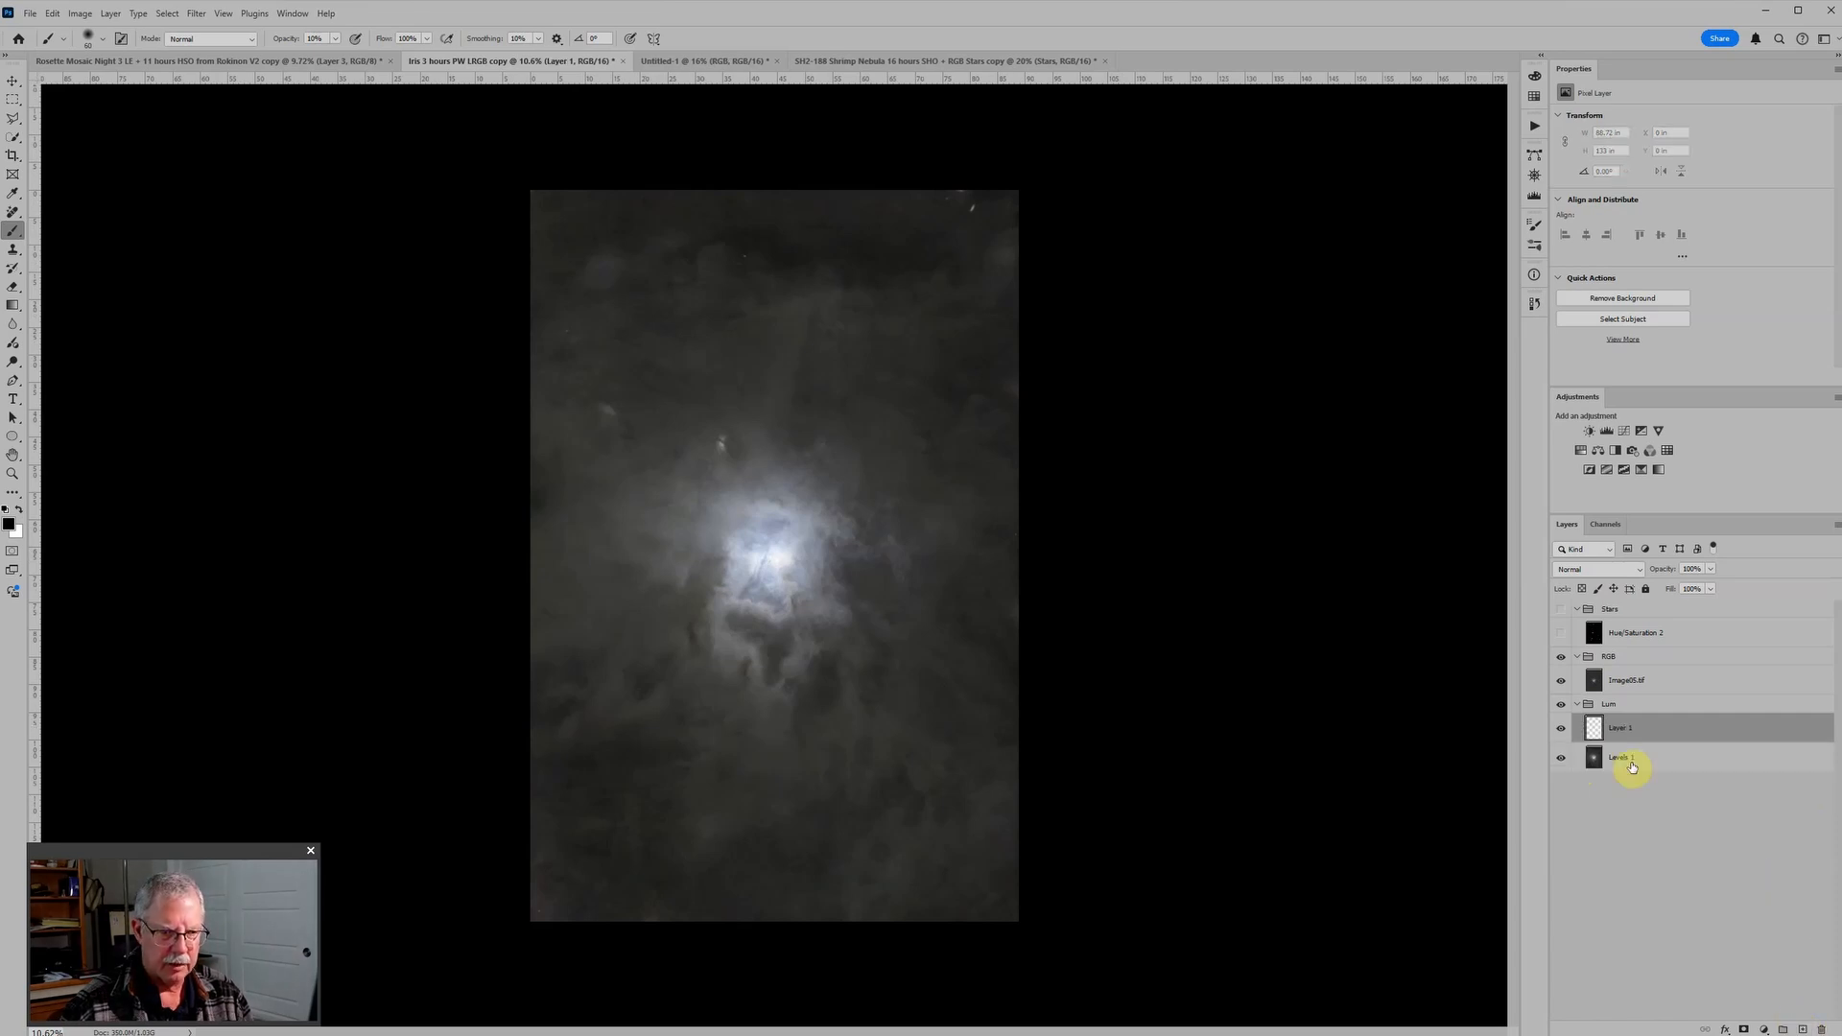
{"action": "left_click", "coordinate": [1594, 569]}
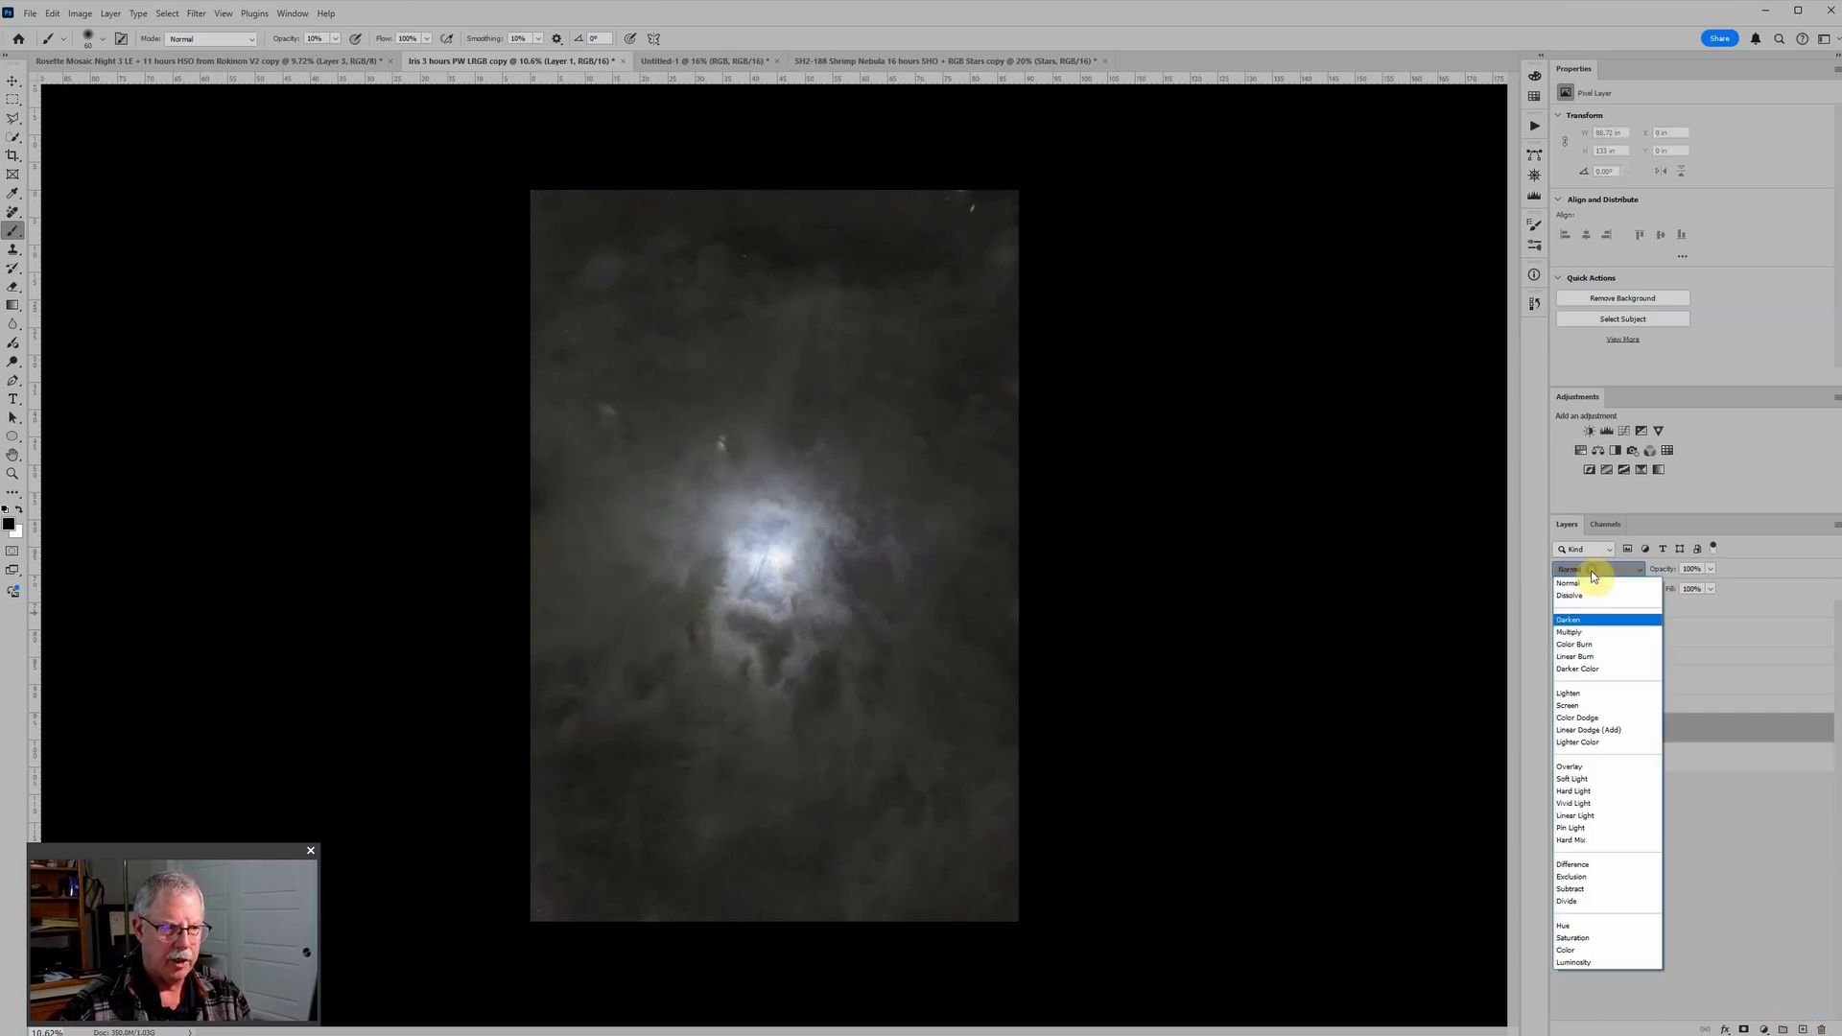
{"action": "left_click", "coordinate": [1571, 778]}
Step: Enlarge the brush and paint black at 10% opacity over the dust lane above the bright nebula core
{"action": "scroll", "coordinate": [888, 361], "scroll_direction": "up", "scroll_amount": 3}
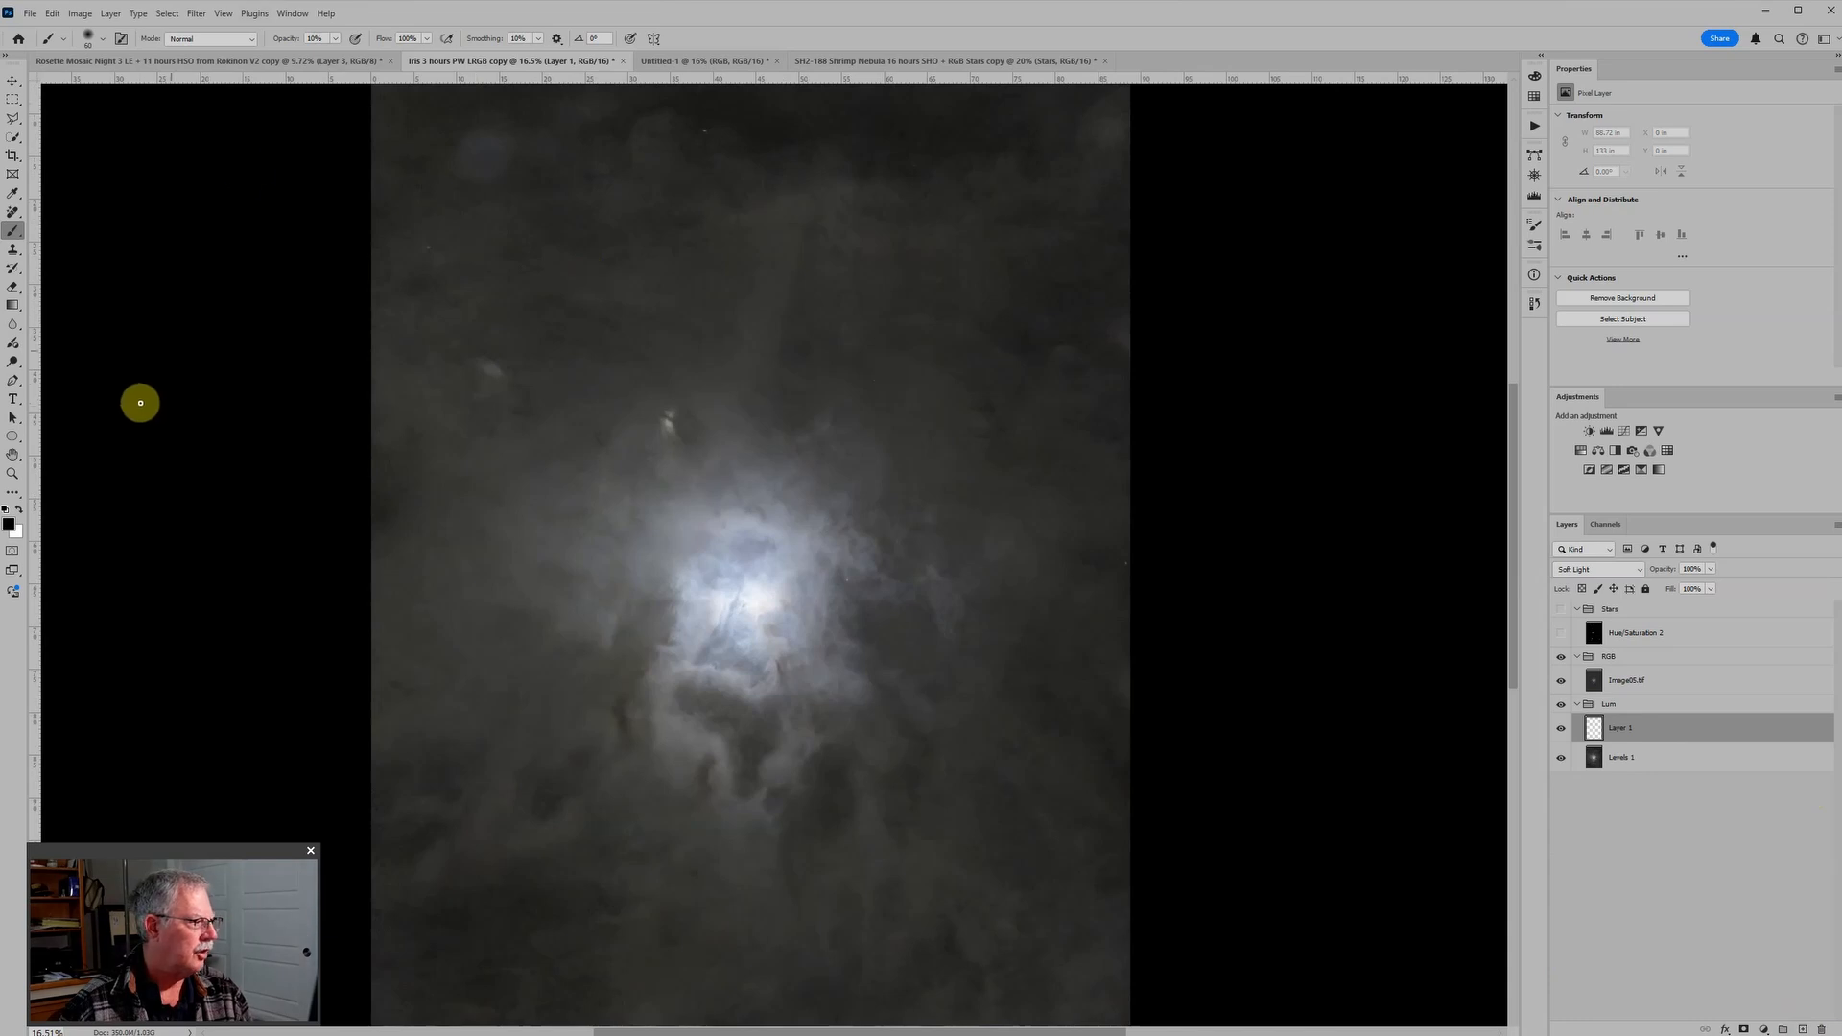
{"action": "key", "text": "bracketright"}
{"action": "key", "text": "bracketright"}
{"action": "key", "text": "bracketright"}
{"action": "key", "text": "bracketright"}
{"action": "key", "text": "bracketright"}
{"action": "key", "text": "bracketright"}
{"action": "key", "text": "bracketright"}
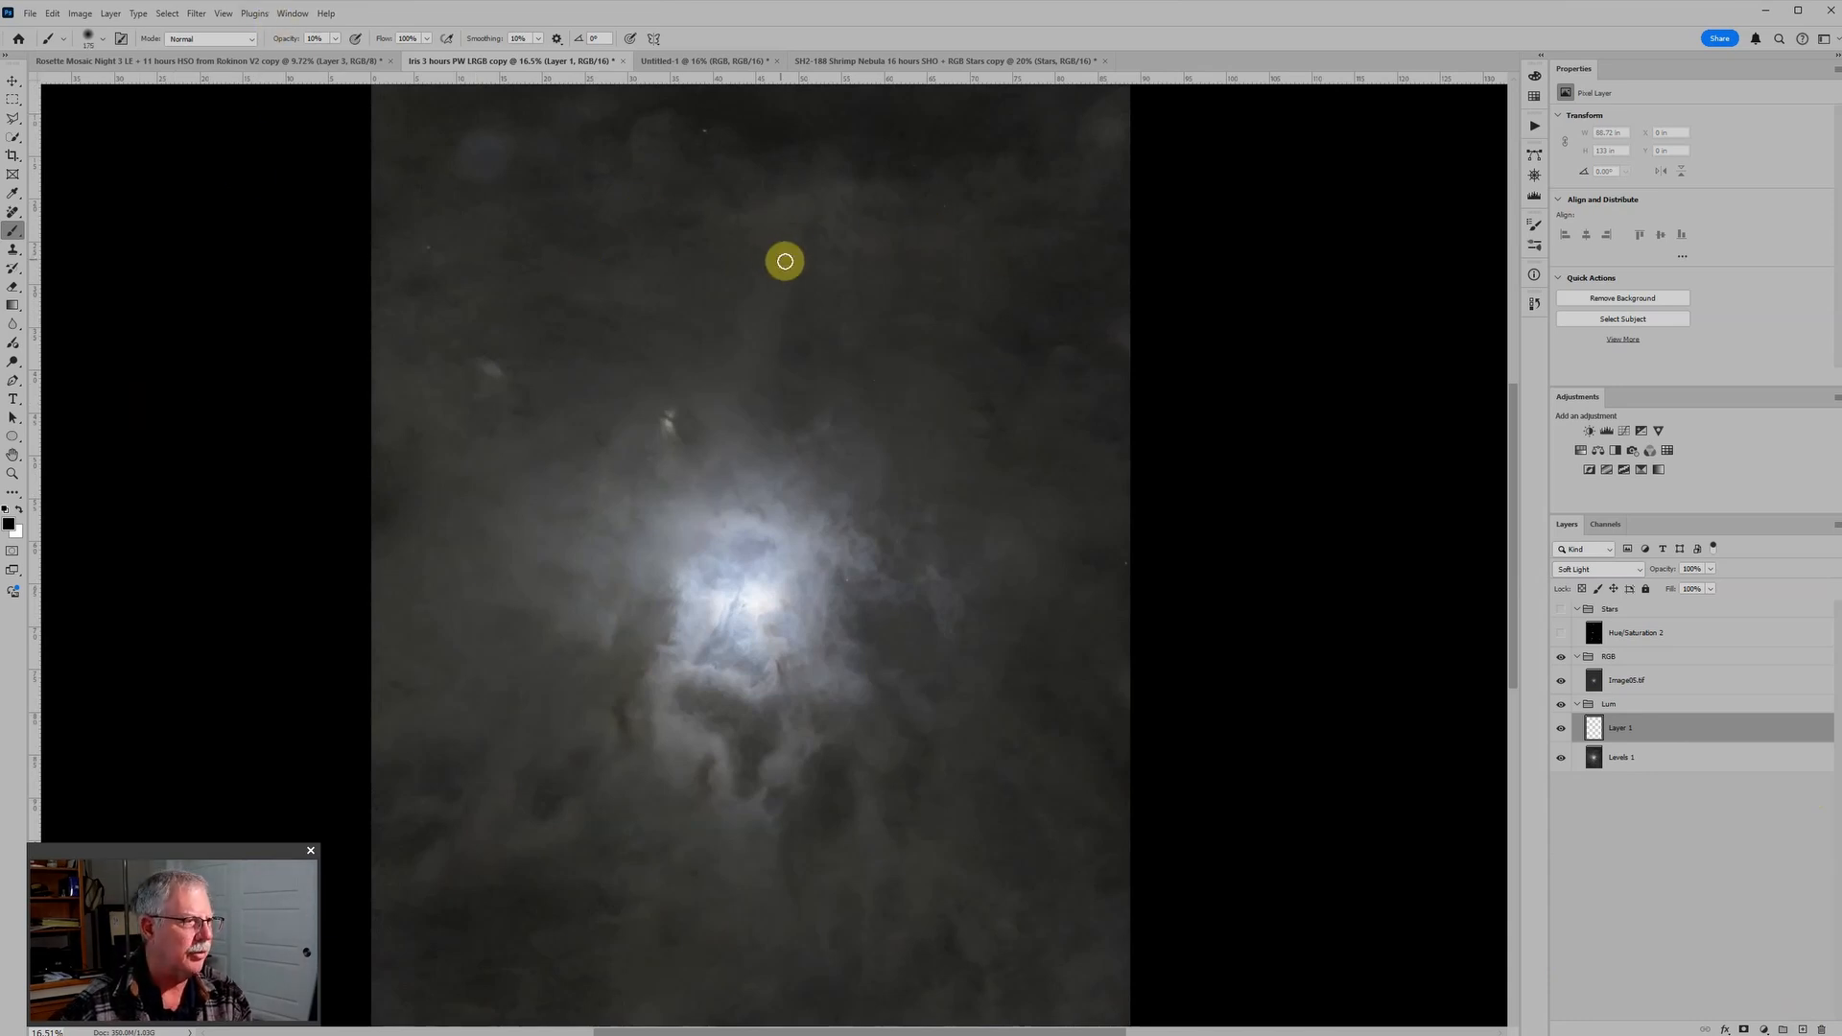
{"action": "scroll", "coordinate": [801, 201], "scroll_direction": "down", "scroll_amount": 2}
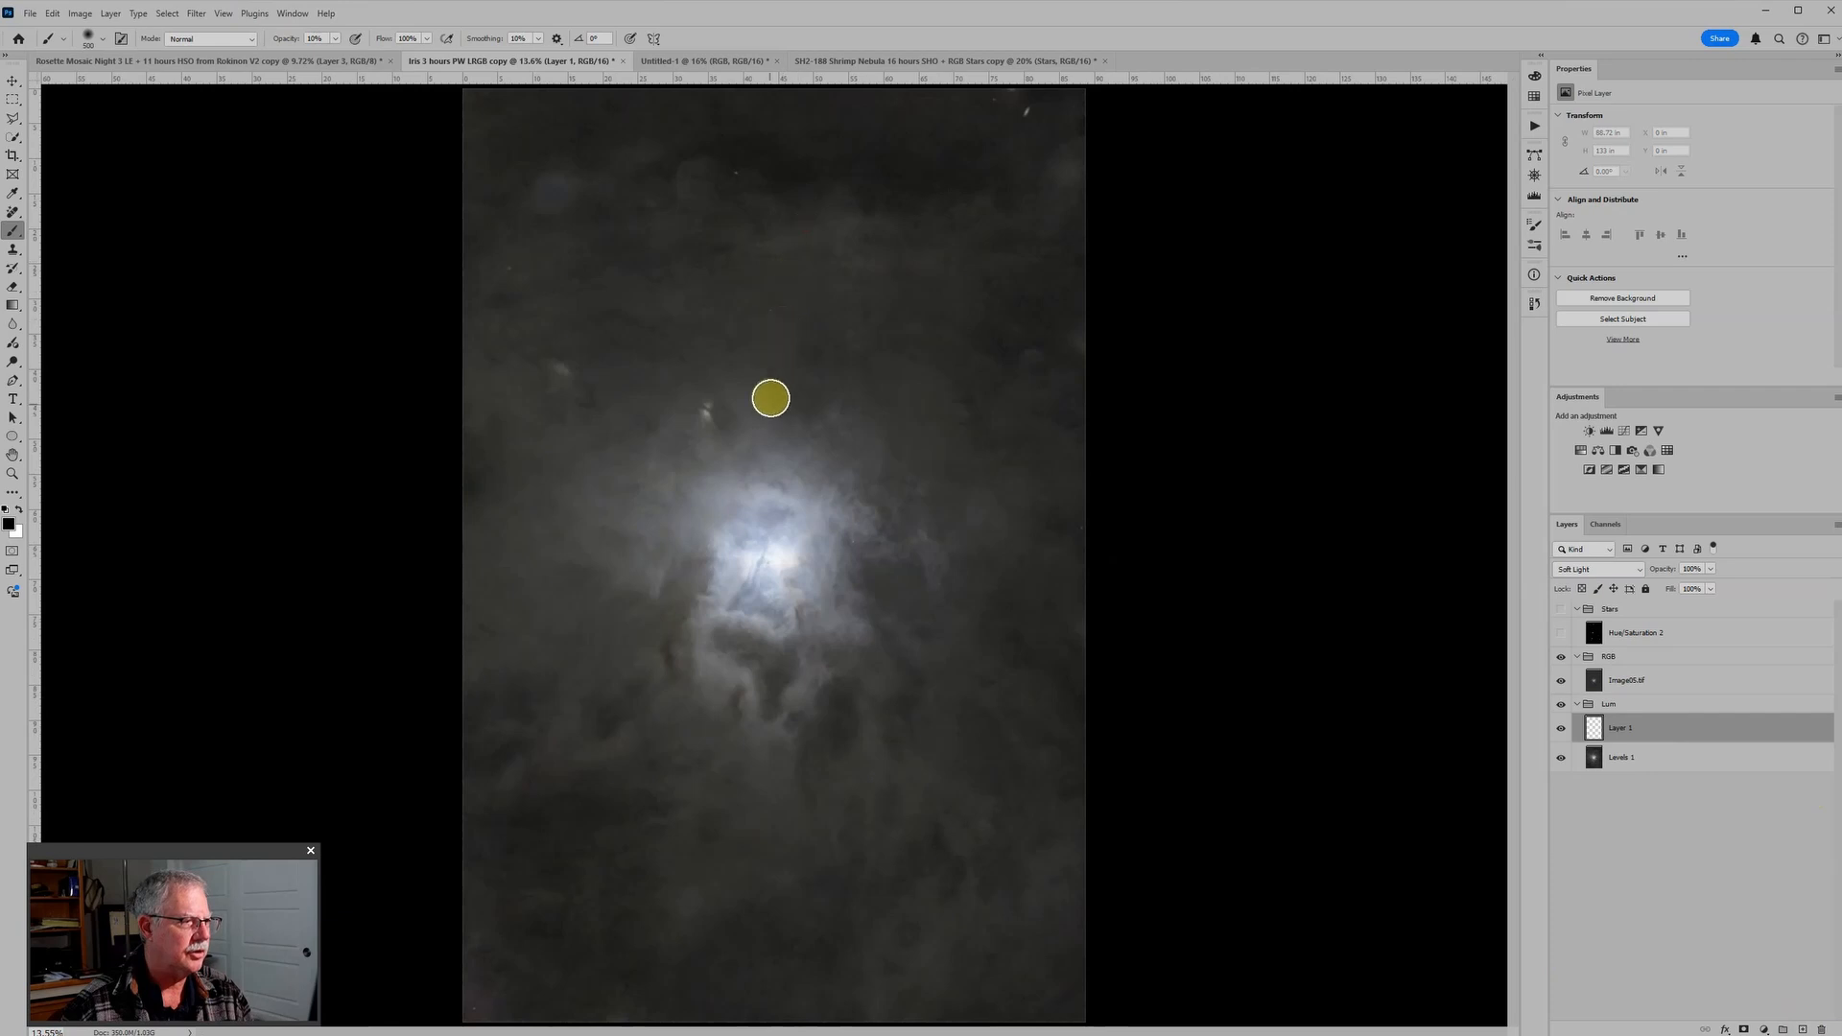
{"action": "left_click", "coordinate": [766, 419]}
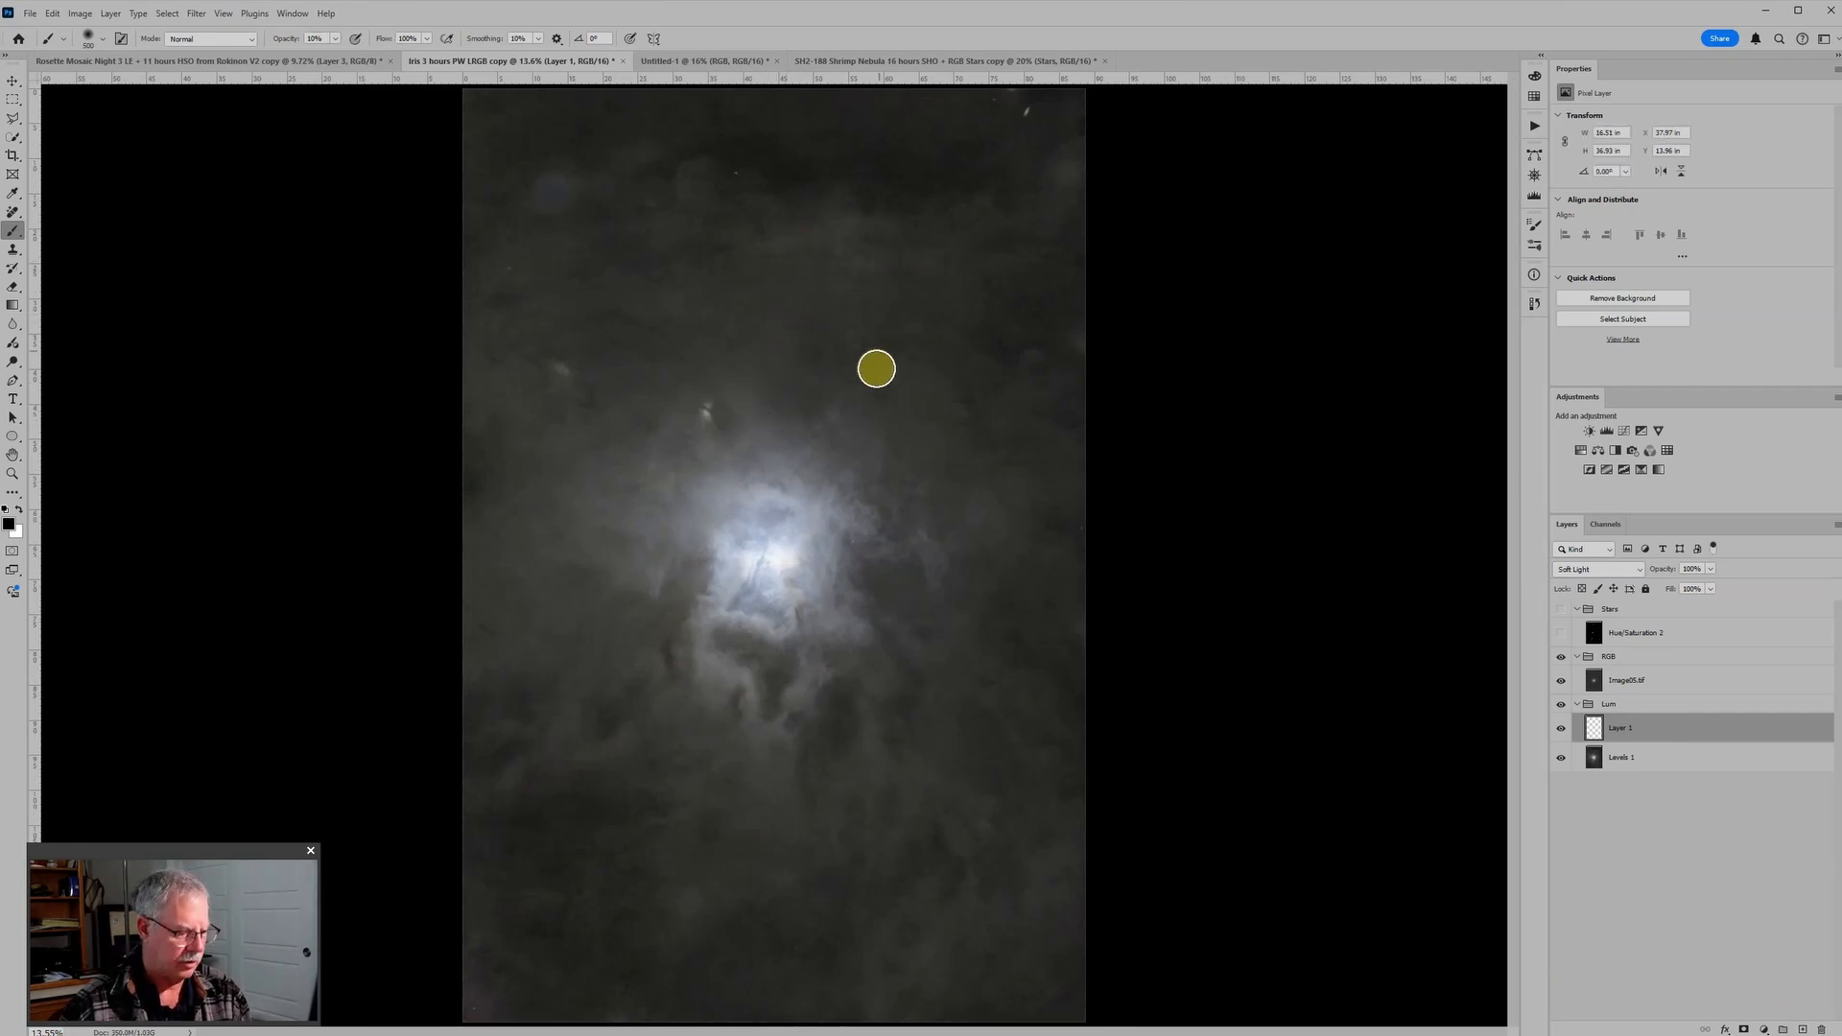
{"action": "left_click_drag", "start_coordinate": [803, 268], "coordinate": [765, 380]}
{"action": "mouse_move", "coordinate": [840, 227]}
{"action": "left_mouse_down"}
{"action": "mouse_move", "coordinate": [845, 313]}
{"action": "mouse_move", "coordinate": [813, 301]}
{"action": "mouse_move", "coordinate": [811, 265]}
{"action": "mouse_move", "coordinate": [799, 340]}
{"action": "left_mouse_up"}
{"action": "left_click_drag", "start_coordinate": [833, 268], "coordinate": [835, 372]}
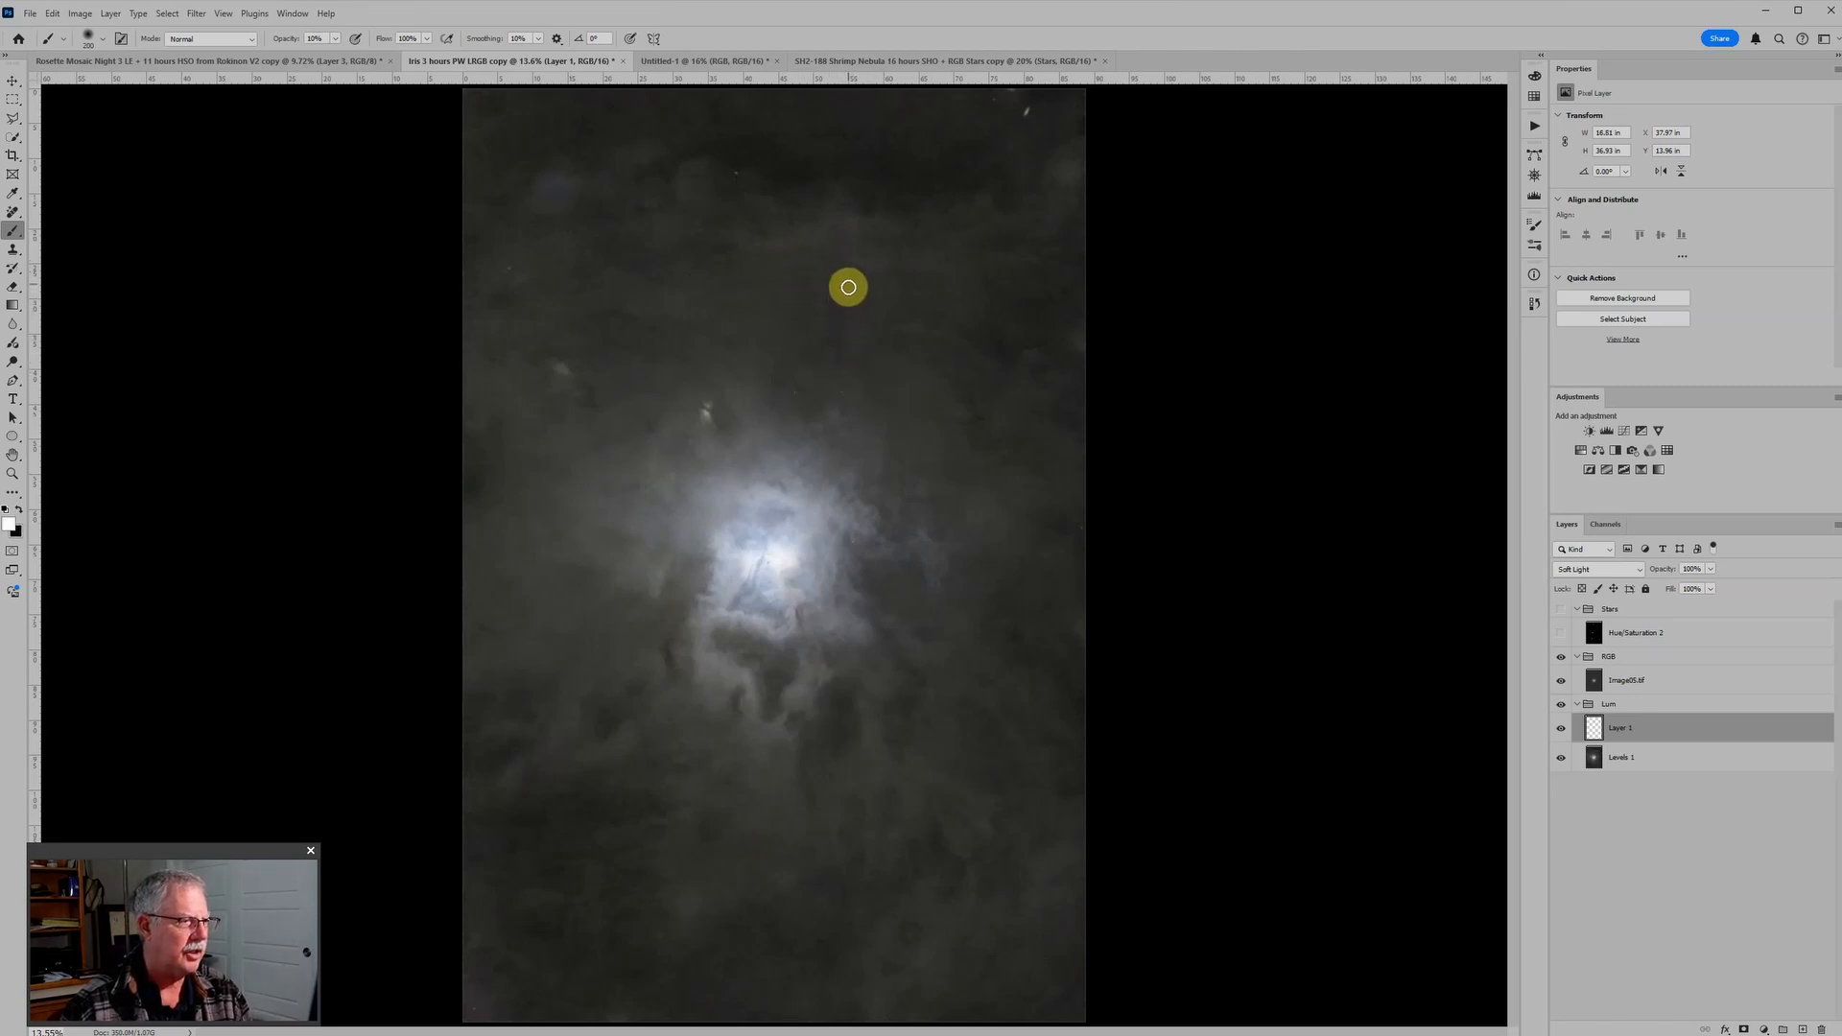
Step: Touch up the dust above the nebula with a 200 px brush, first in white, then in black at 5% opacity
{"action": "left_click_drag", "start_coordinate": [847, 283], "coordinate": [834, 358]}
{"action": "key", "text": "x"}
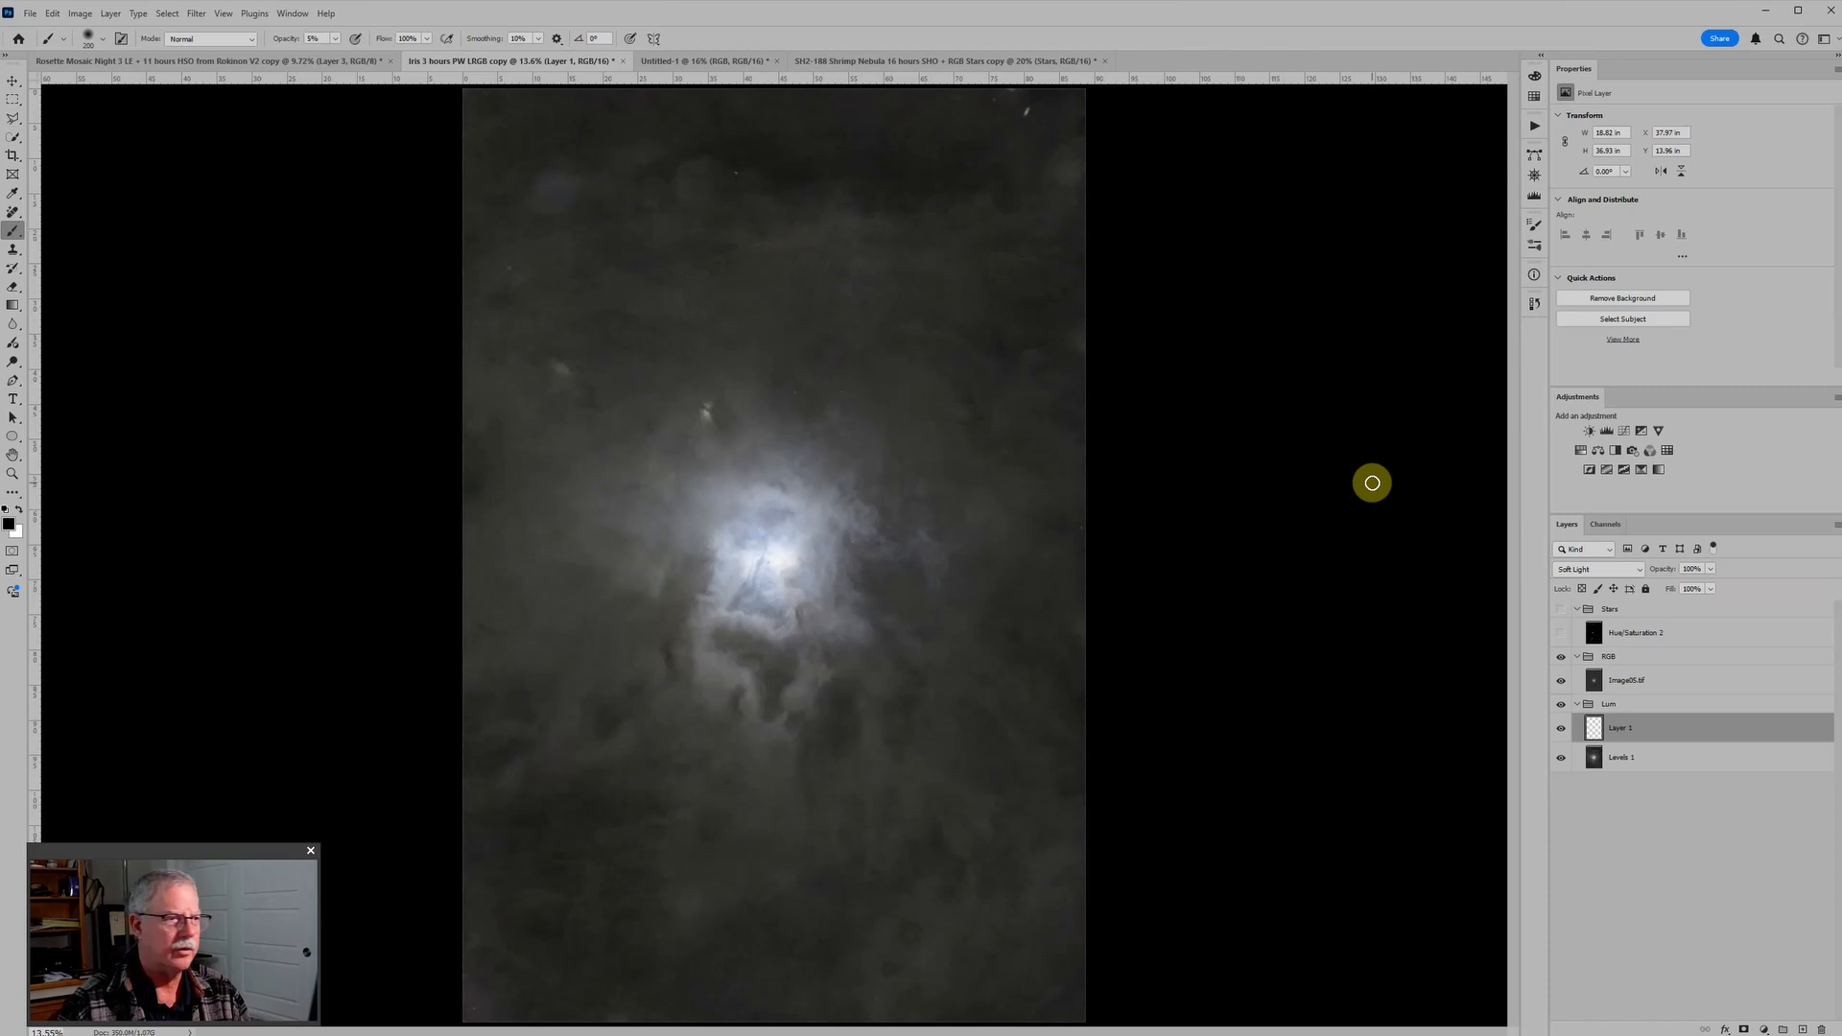
{"action": "mouse_move", "coordinate": [851, 279]}
{"action": "left_mouse_down"}
{"action": "mouse_move", "coordinate": [826, 347]}
{"action": "mouse_move", "coordinate": [854, 282]}
{"action": "mouse_move", "coordinate": [856, 332]}
{"action": "mouse_move", "coordinate": [840, 287]}
{"action": "left_mouse_up"}
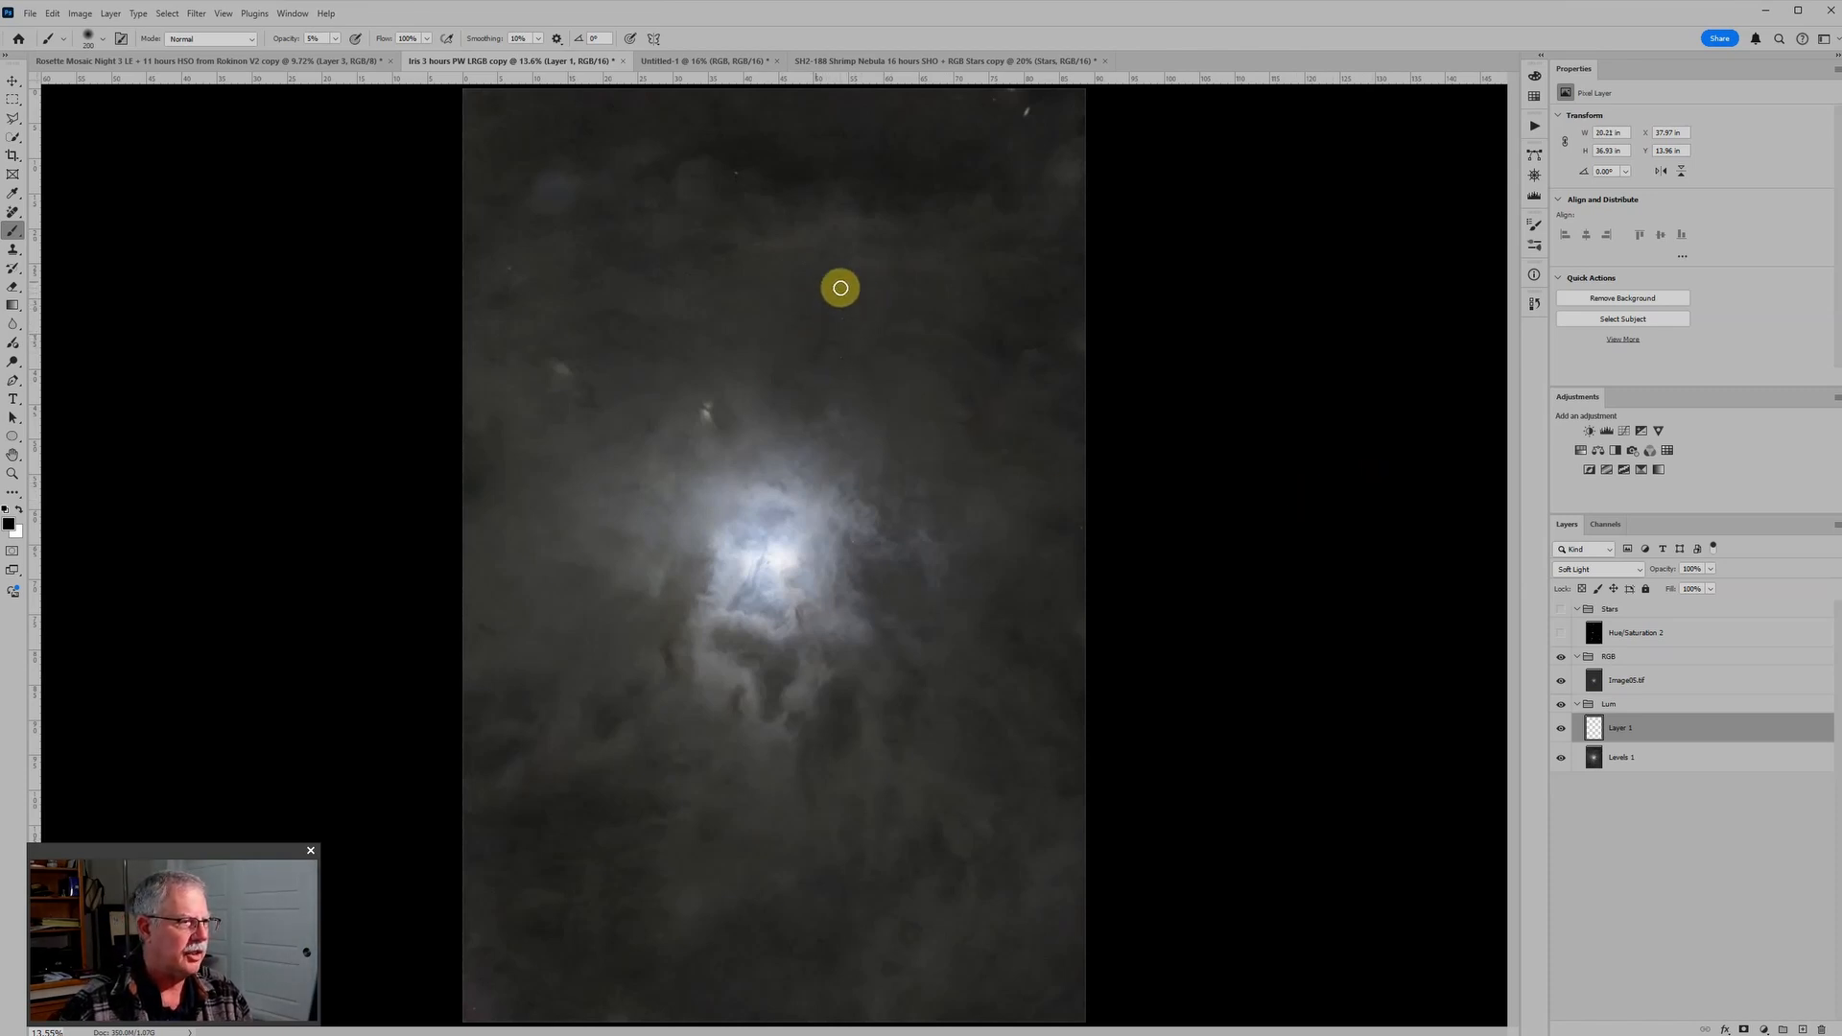
Step: Compare the Iris nebula's dust with and without the Soft Light paint layer
{"action": "left_click", "coordinate": [1561, 730]}
{"action": "left_click", "coordinate": [1562, 731]}
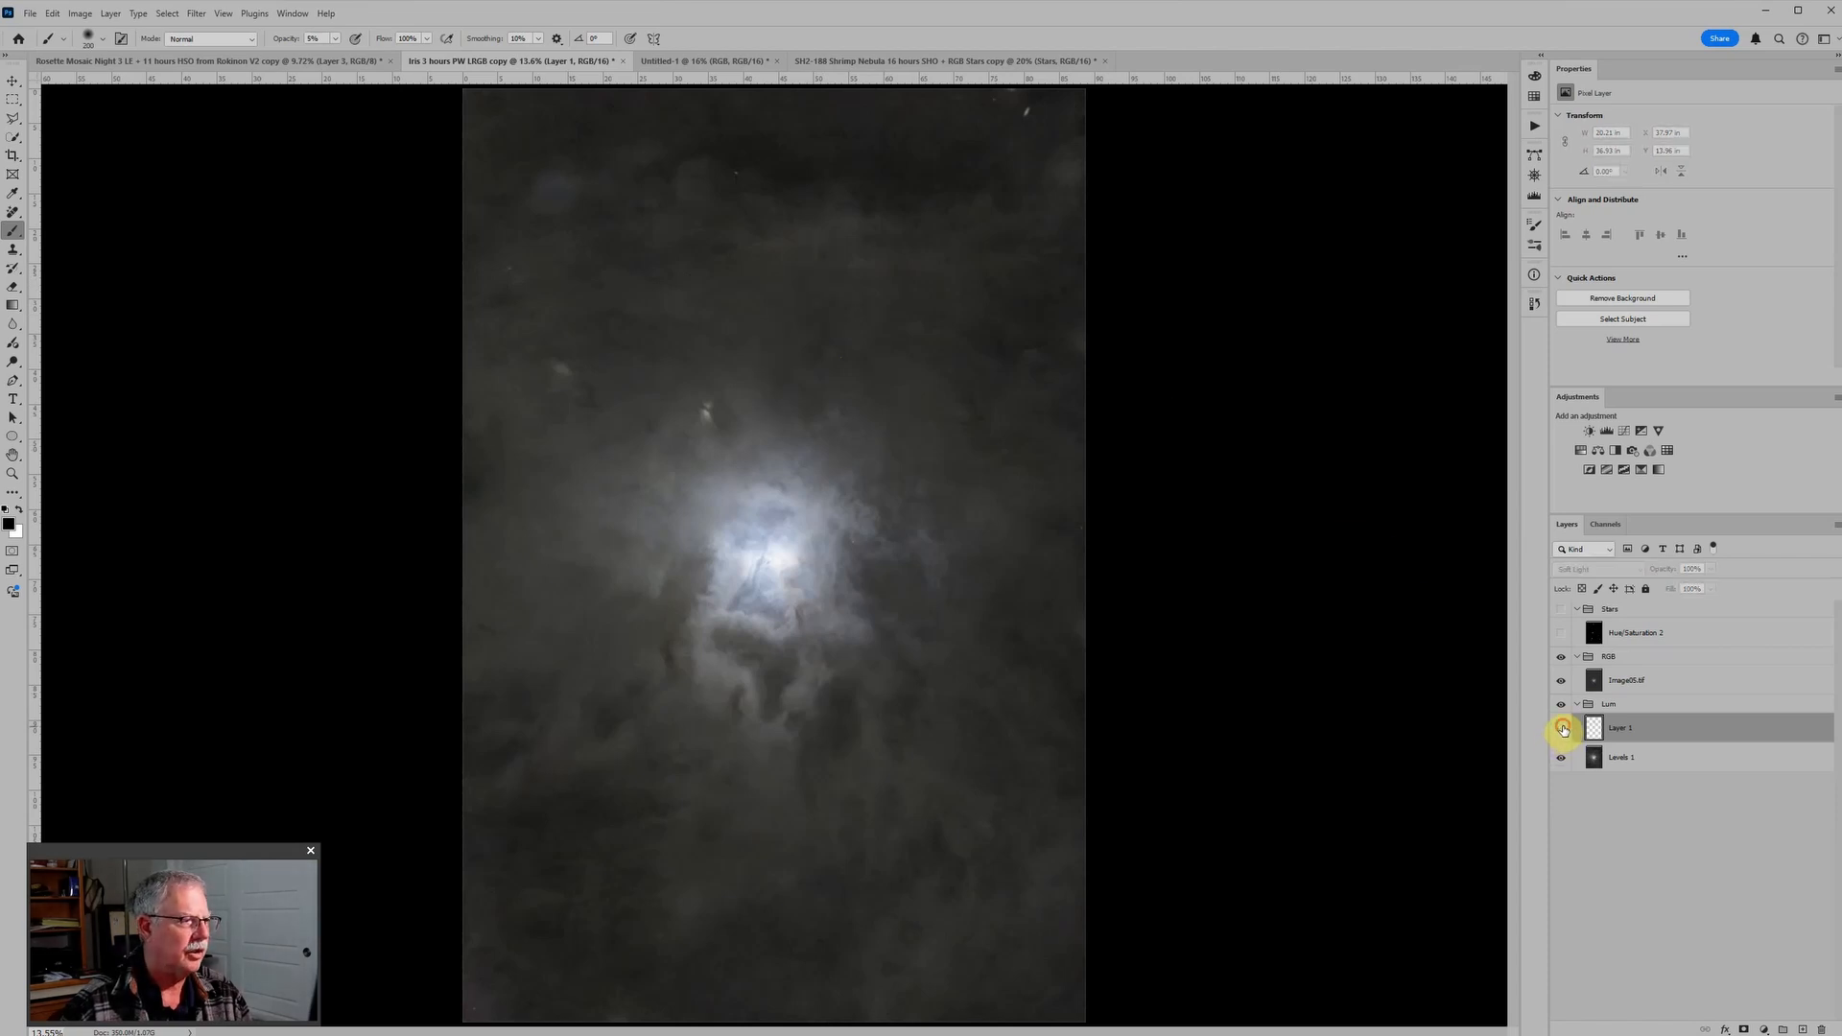
{"action": "scroll", "coordinate": [1254, 526], "scroll_direction": "down", "scroll_amount": 3}
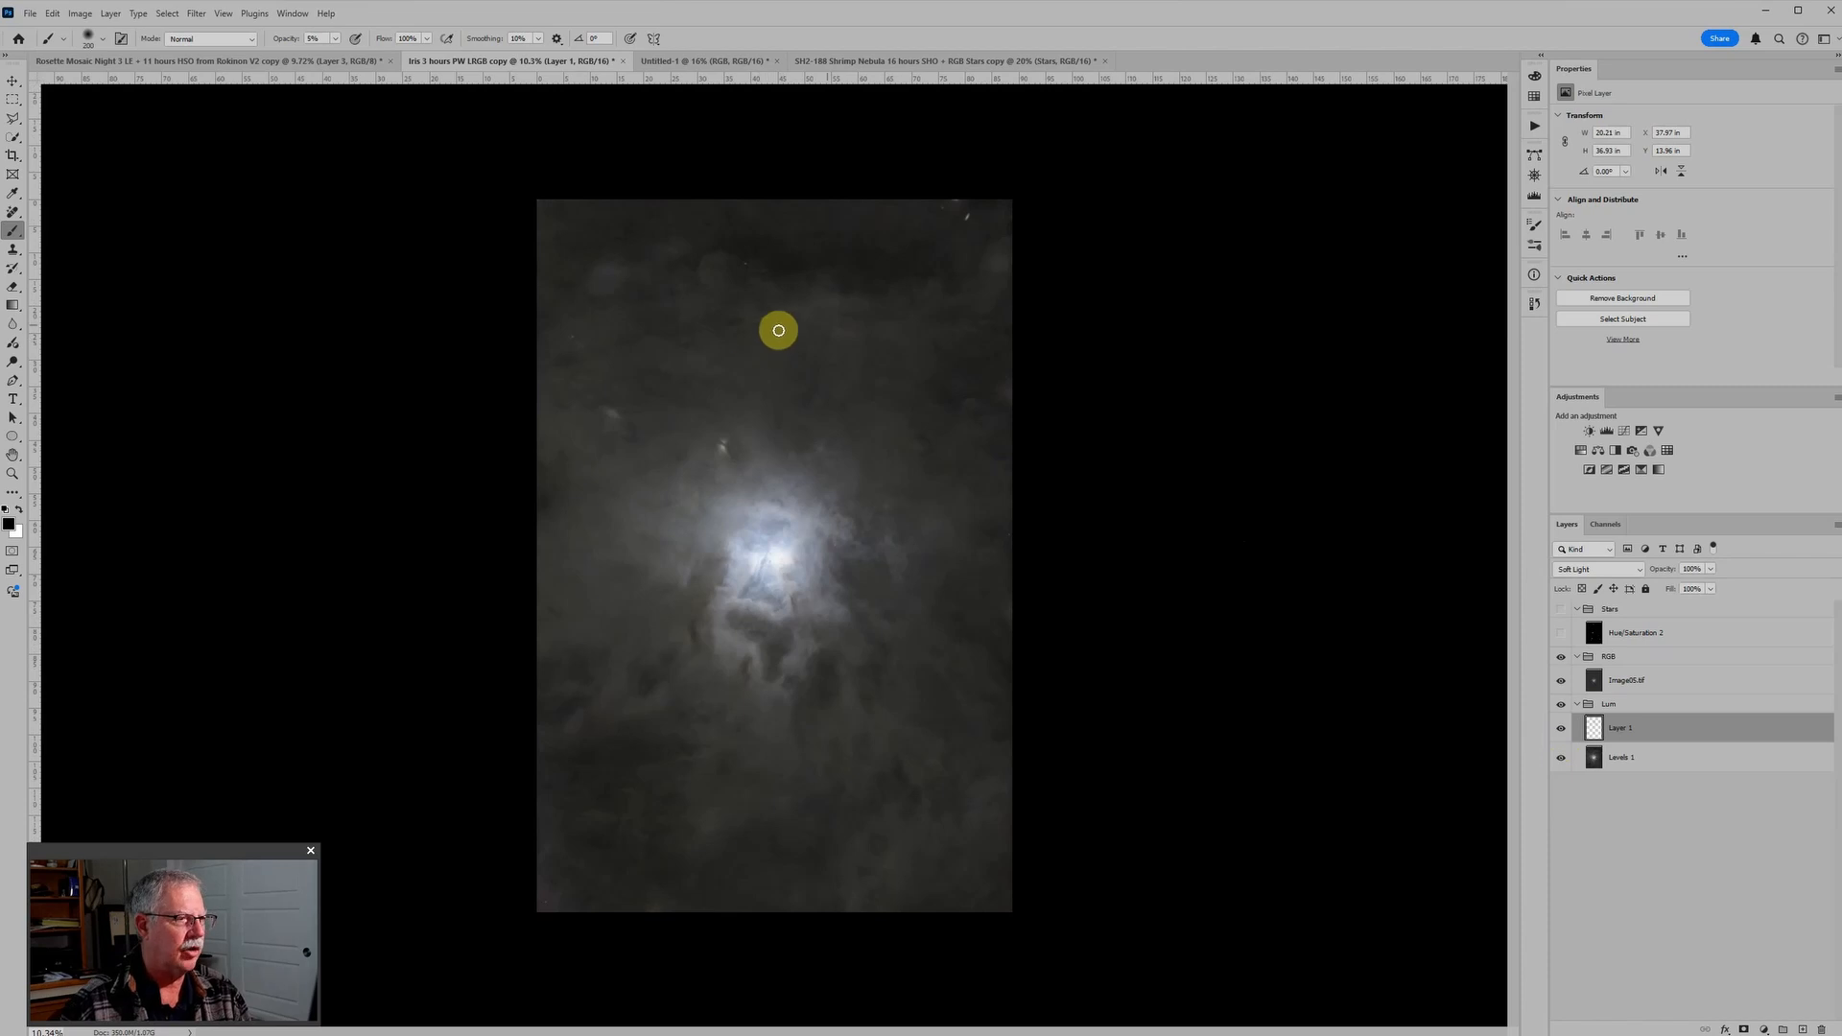
{"action": "scroll", "coordinate": [1023, 399], "scroll_direction": "up", "scroll_amount": 3}
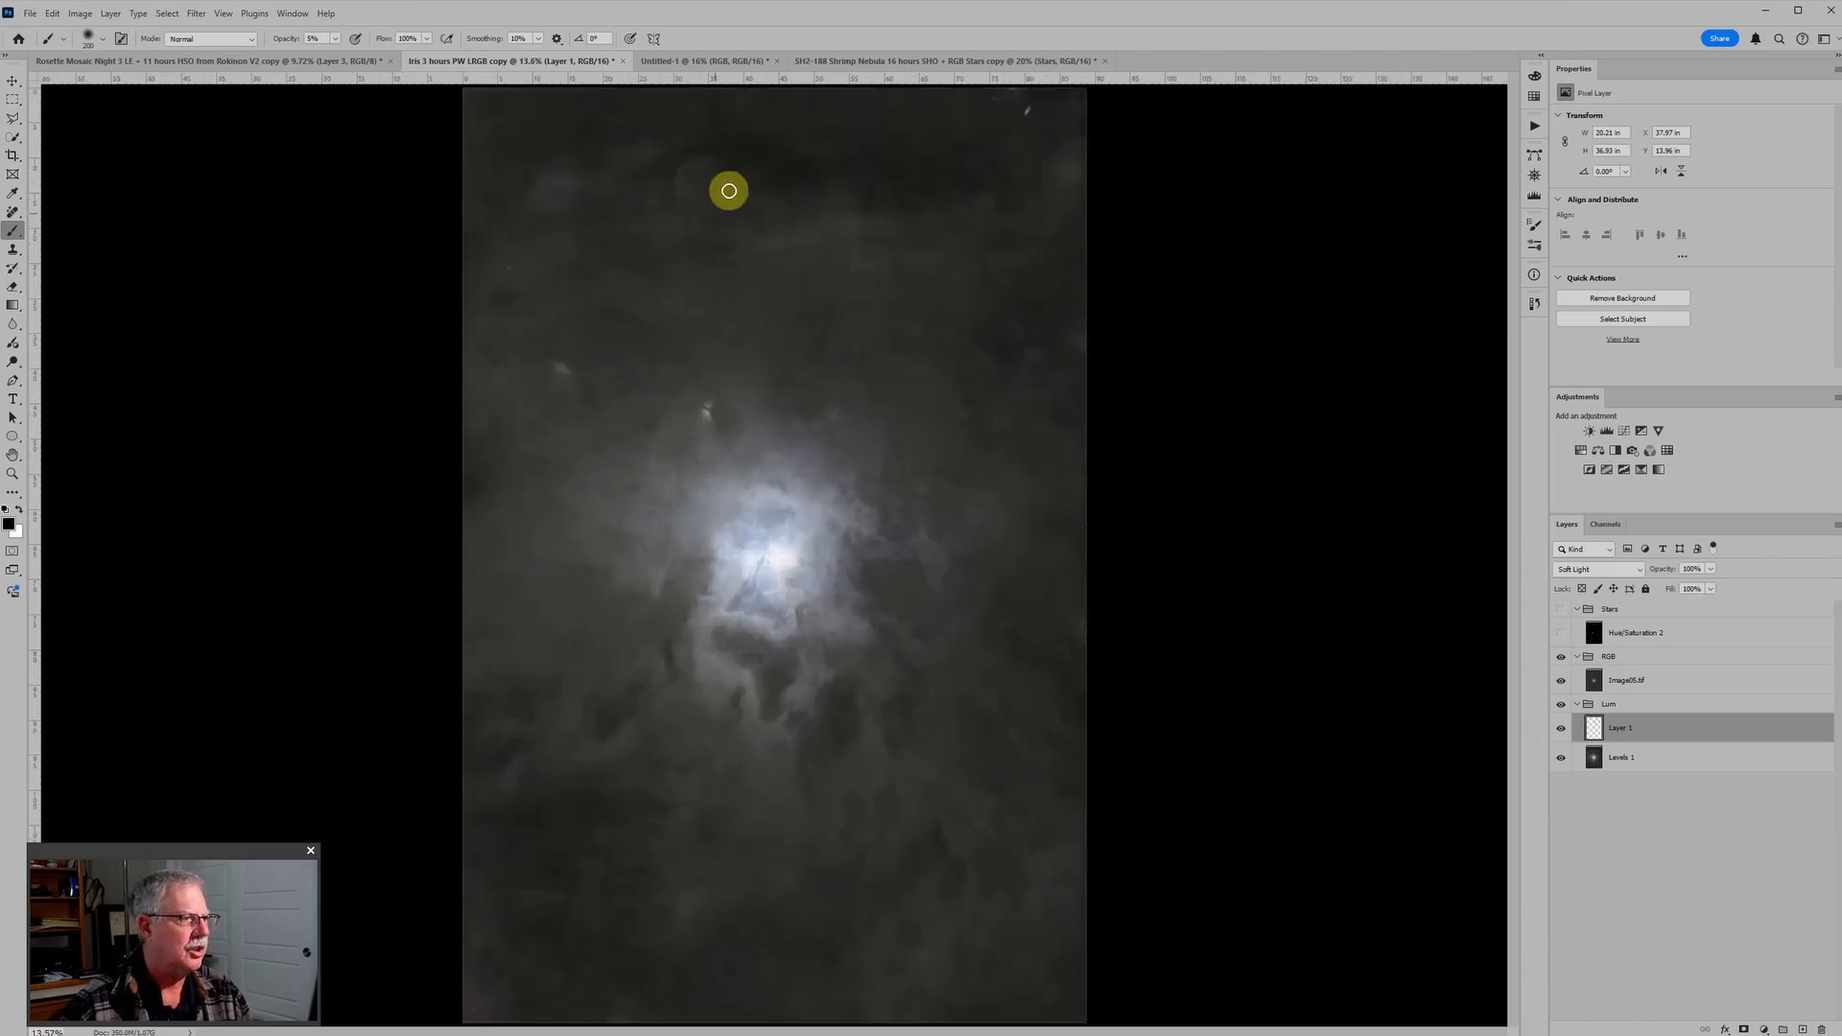
Step: Paint black at 10% opacity over the faint round halos near the image's upper corners, adjusting the brush size to each halo
{"action": "scroll", "coordinate": [765, 231], "scroll_direction": "up", "scroll_amount": 3}
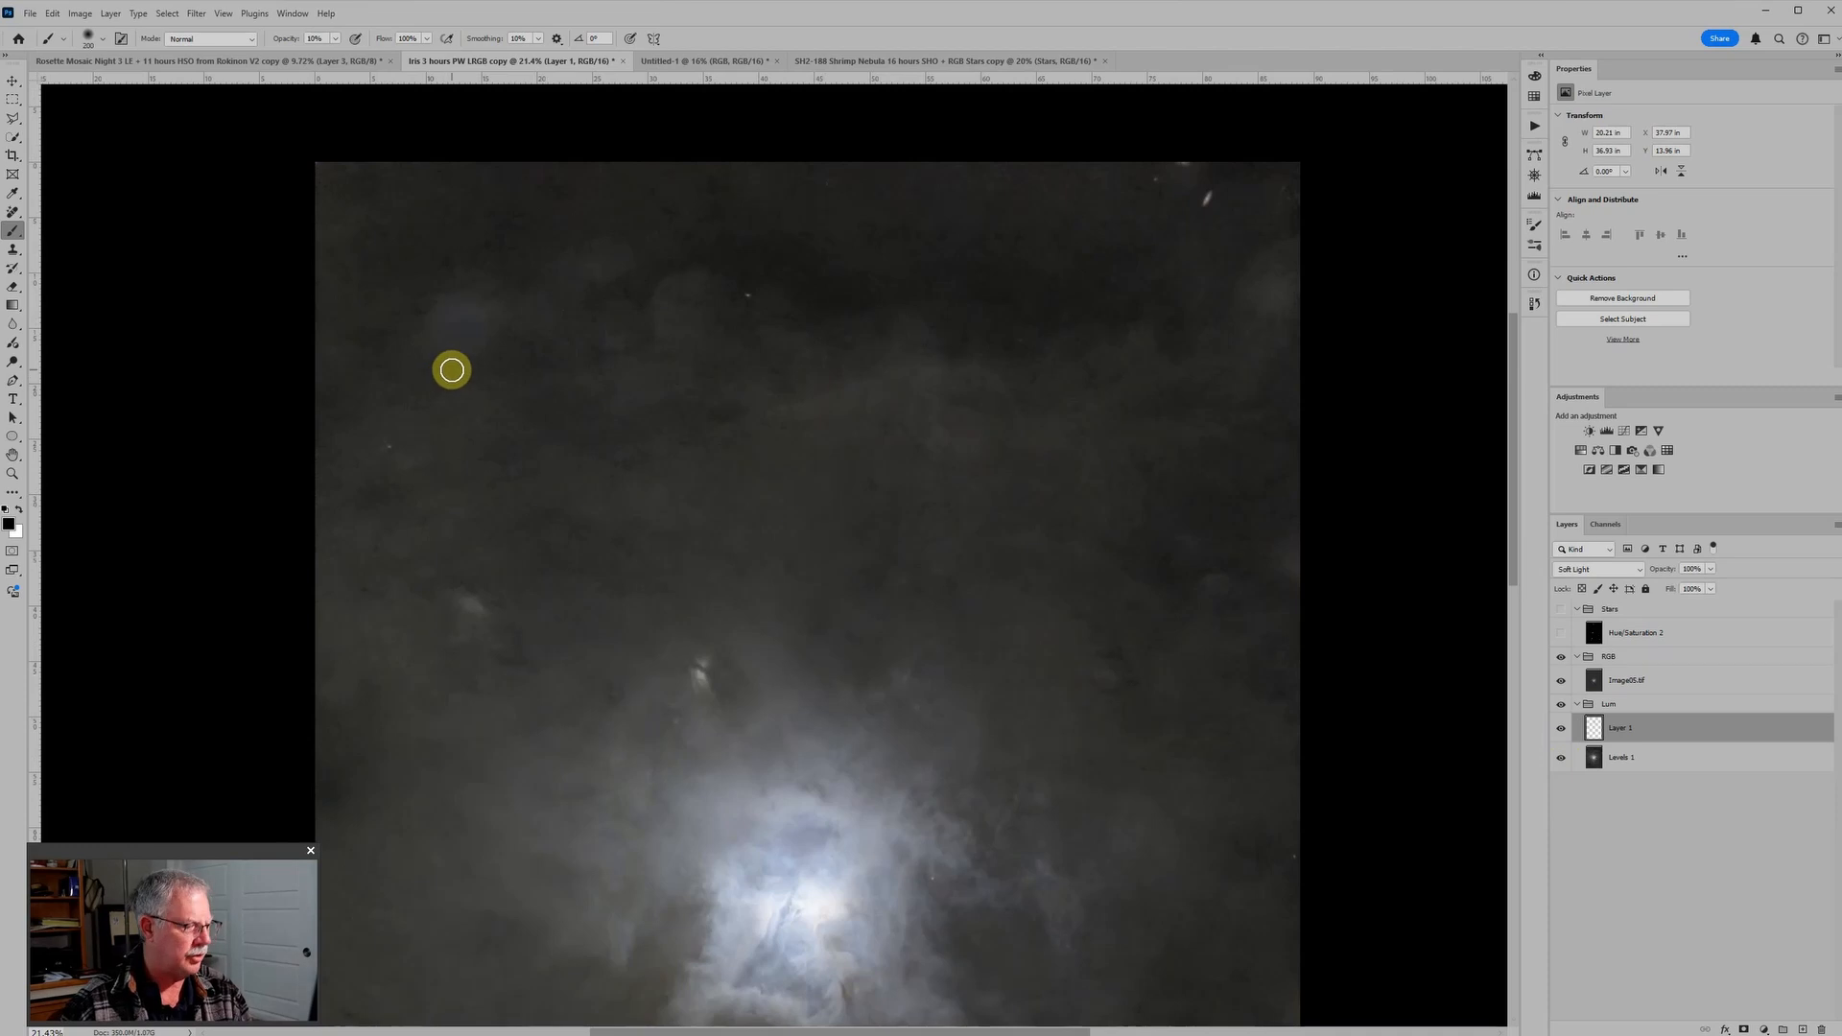
{"action": "left_click", "coordinate": [468, 315]}
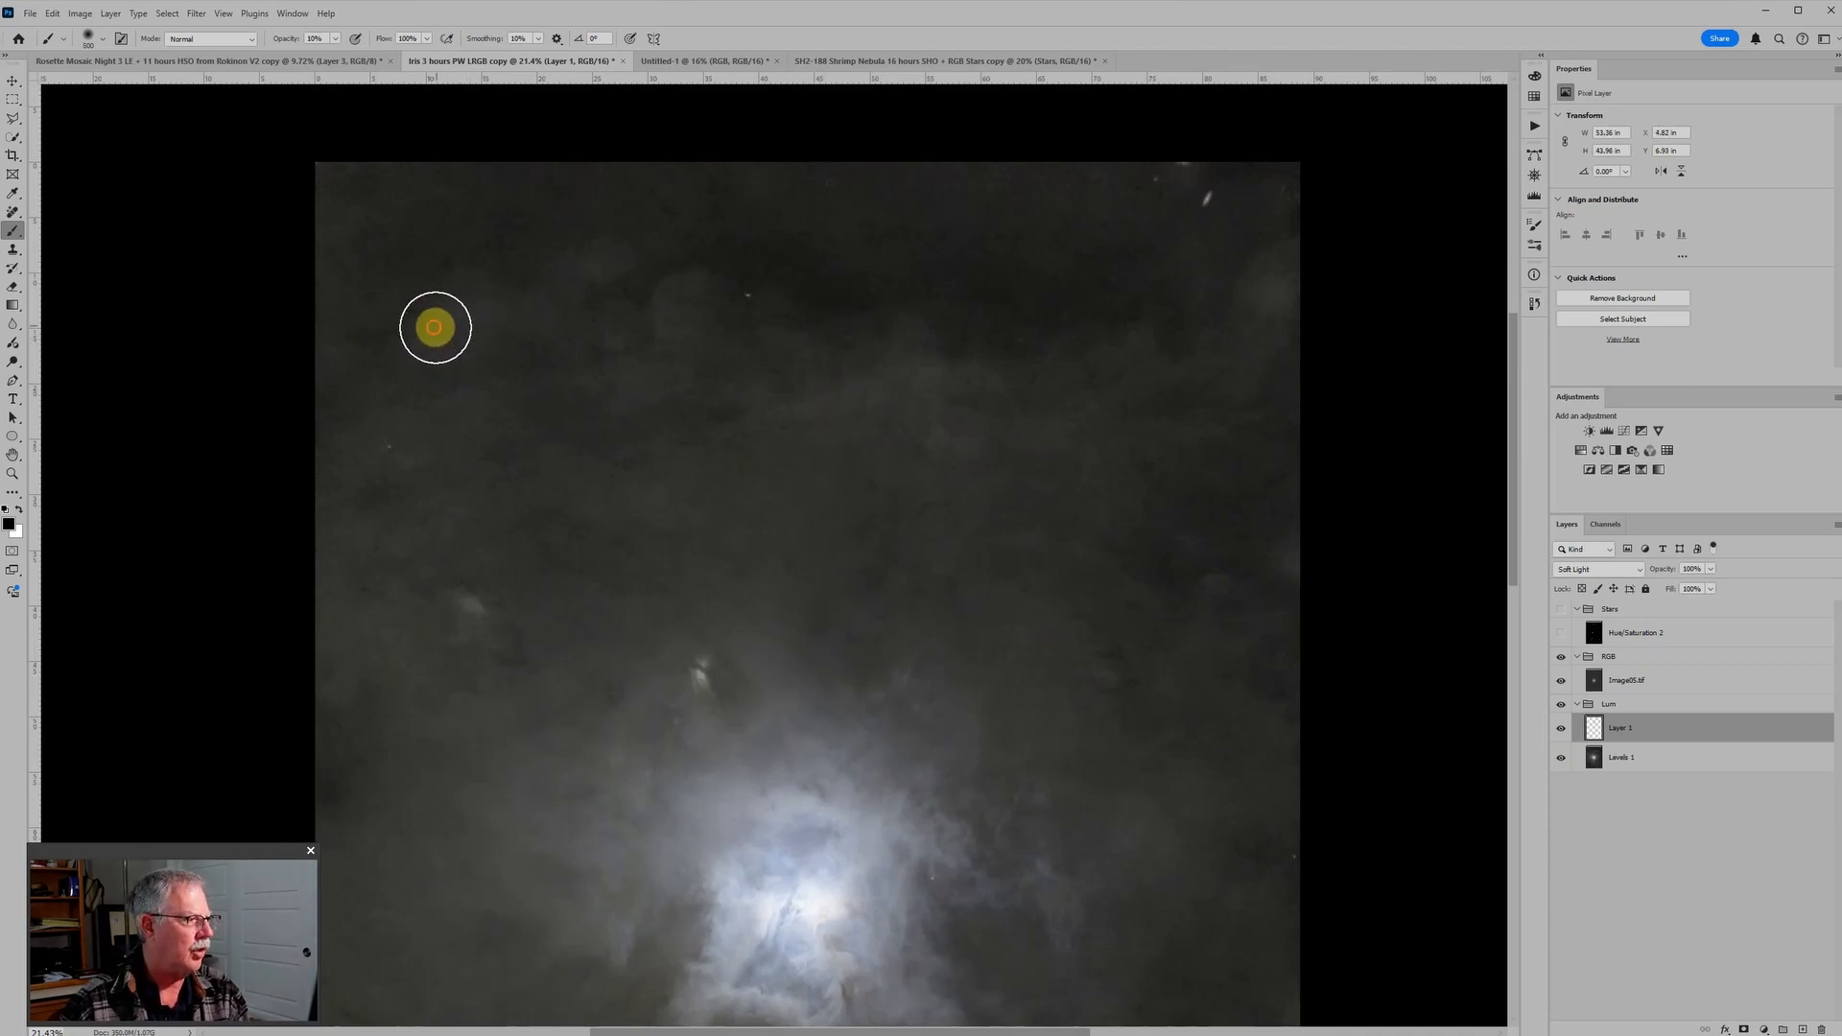
{"action": "left_click", "coordinate": [434, 328]}
{"action": "key", "text": "bracketleft"}
{"action": "key", "text": "bracketleft"}
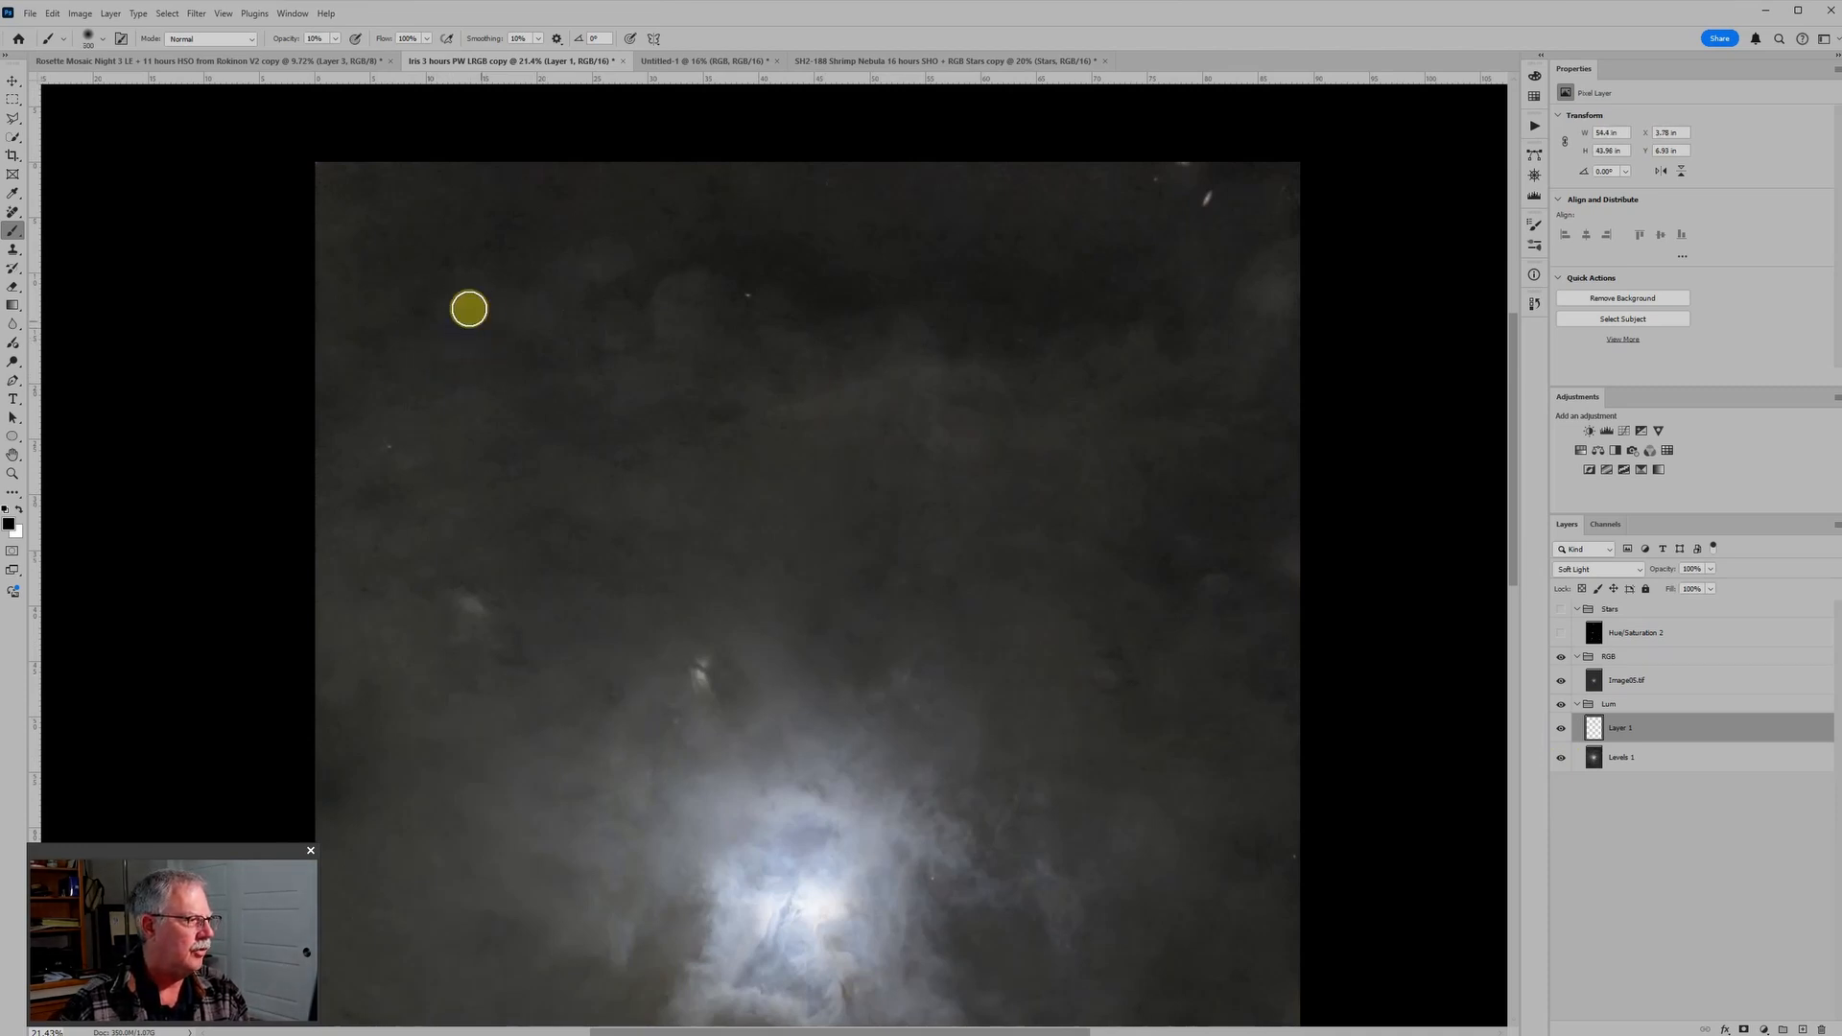
{"action": "mouse_move", "coordinate": [433, 324]}
{"action": "left_mouse_down"}
{"action": "mouse_move", "coordinate": [619, 271]}
{"action": "mouse_move", "coordinate": [608, 258]}
{"action": "mouse_move", "coordinate": [532, 304]}
{"action": "left_mouse_up"}
{"action": "key", "text": "bracketright"}
{"action": "key", "text": "bracketright"}
{"action": "key", "text": "bracketright"}
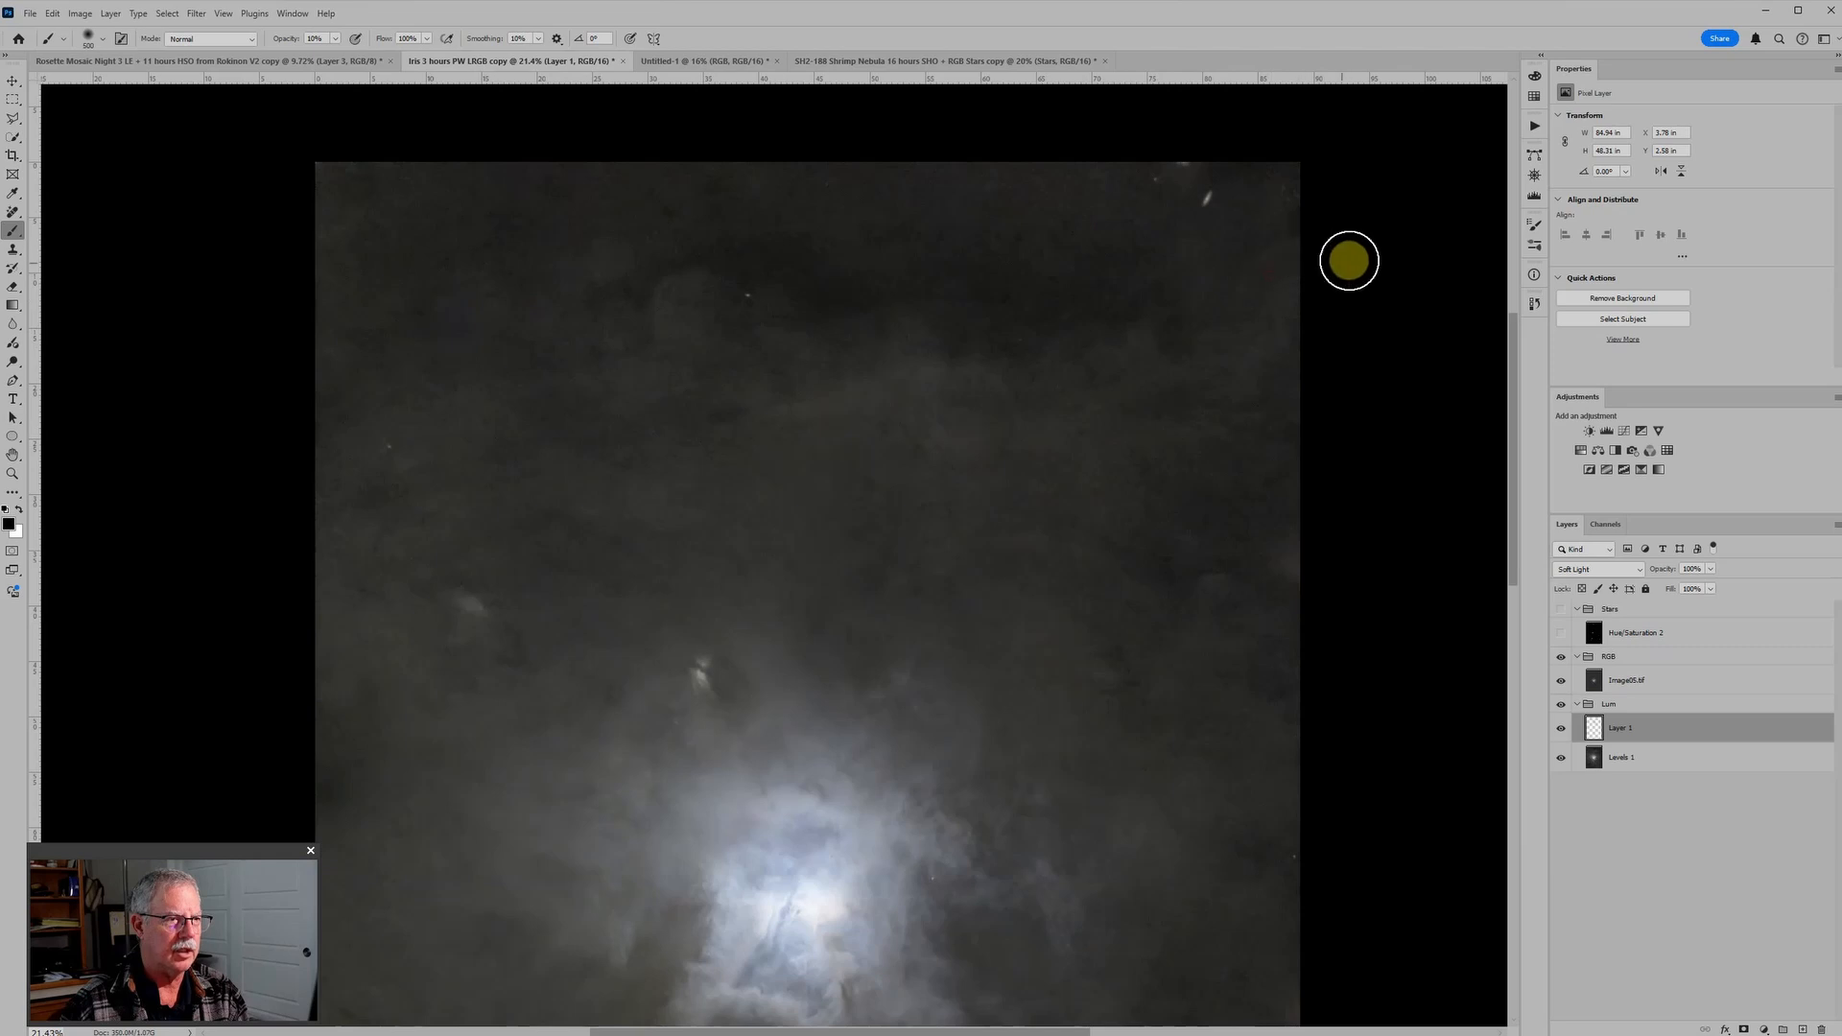
Step: Paint black at 10% opacity over the dust in the image's upper part, adjusting the brush size to each patch
{"action": "key", "text": "ctrl+minus"}
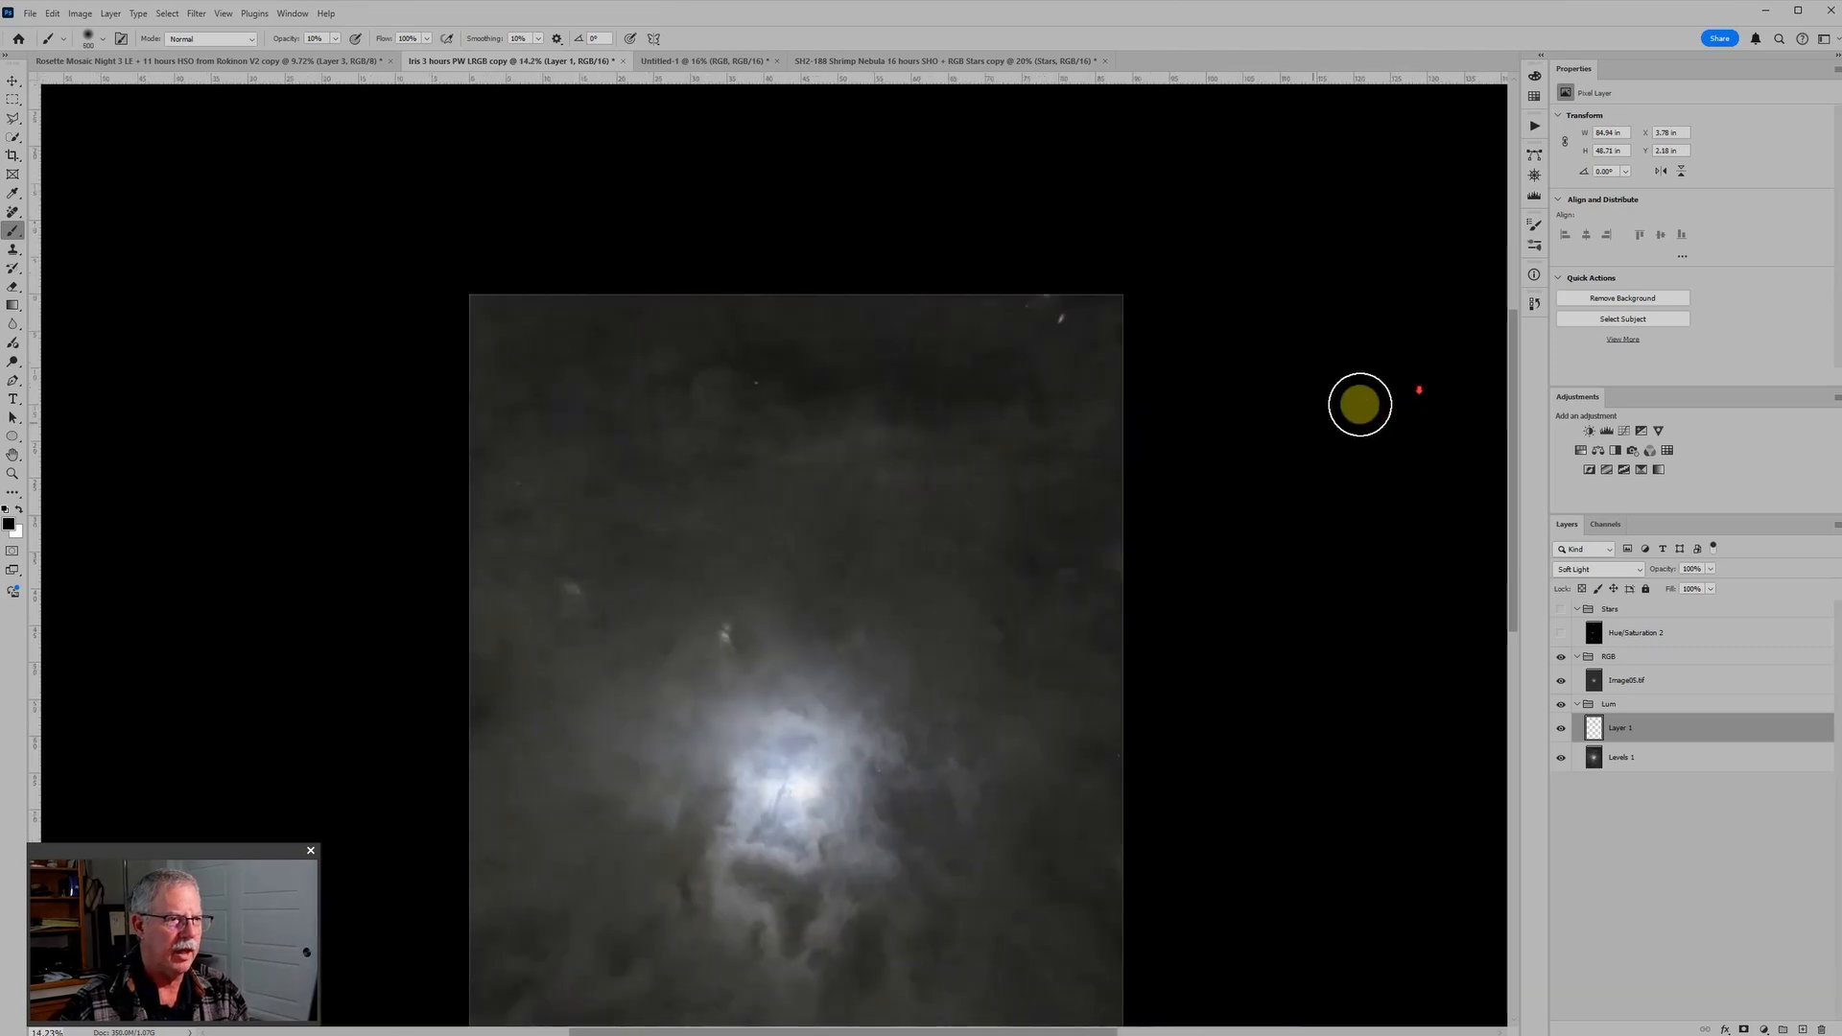
{"action": "key", "text": "bracketleft"}
{"action": "key", "text": "bracketleft"}
{"action": "mouse_move", "coordinate": [588, 403]}
{"action": "left_mouse_down"}
{"action": "mouse_move", "coordinate": [721, 387]}
{"action": "mouse_move", "coordinate": [708, 401]}
{"action": "mouse_move", "coordinate": [673, 358]}
{"action": "mouse_move", "coordinate": [760, 446]}
{"action": "mouse_move", "coordinate": [712, 381]}
{"action": "mouse_move", "coordinate": [697, 380]}
{"action": "left_mouse_up"}
{"action": "key", "text": "bracketleft"}
{"action": "key", "text": "bracketleft"}
{"action": "key", "text": "bracketleft"}
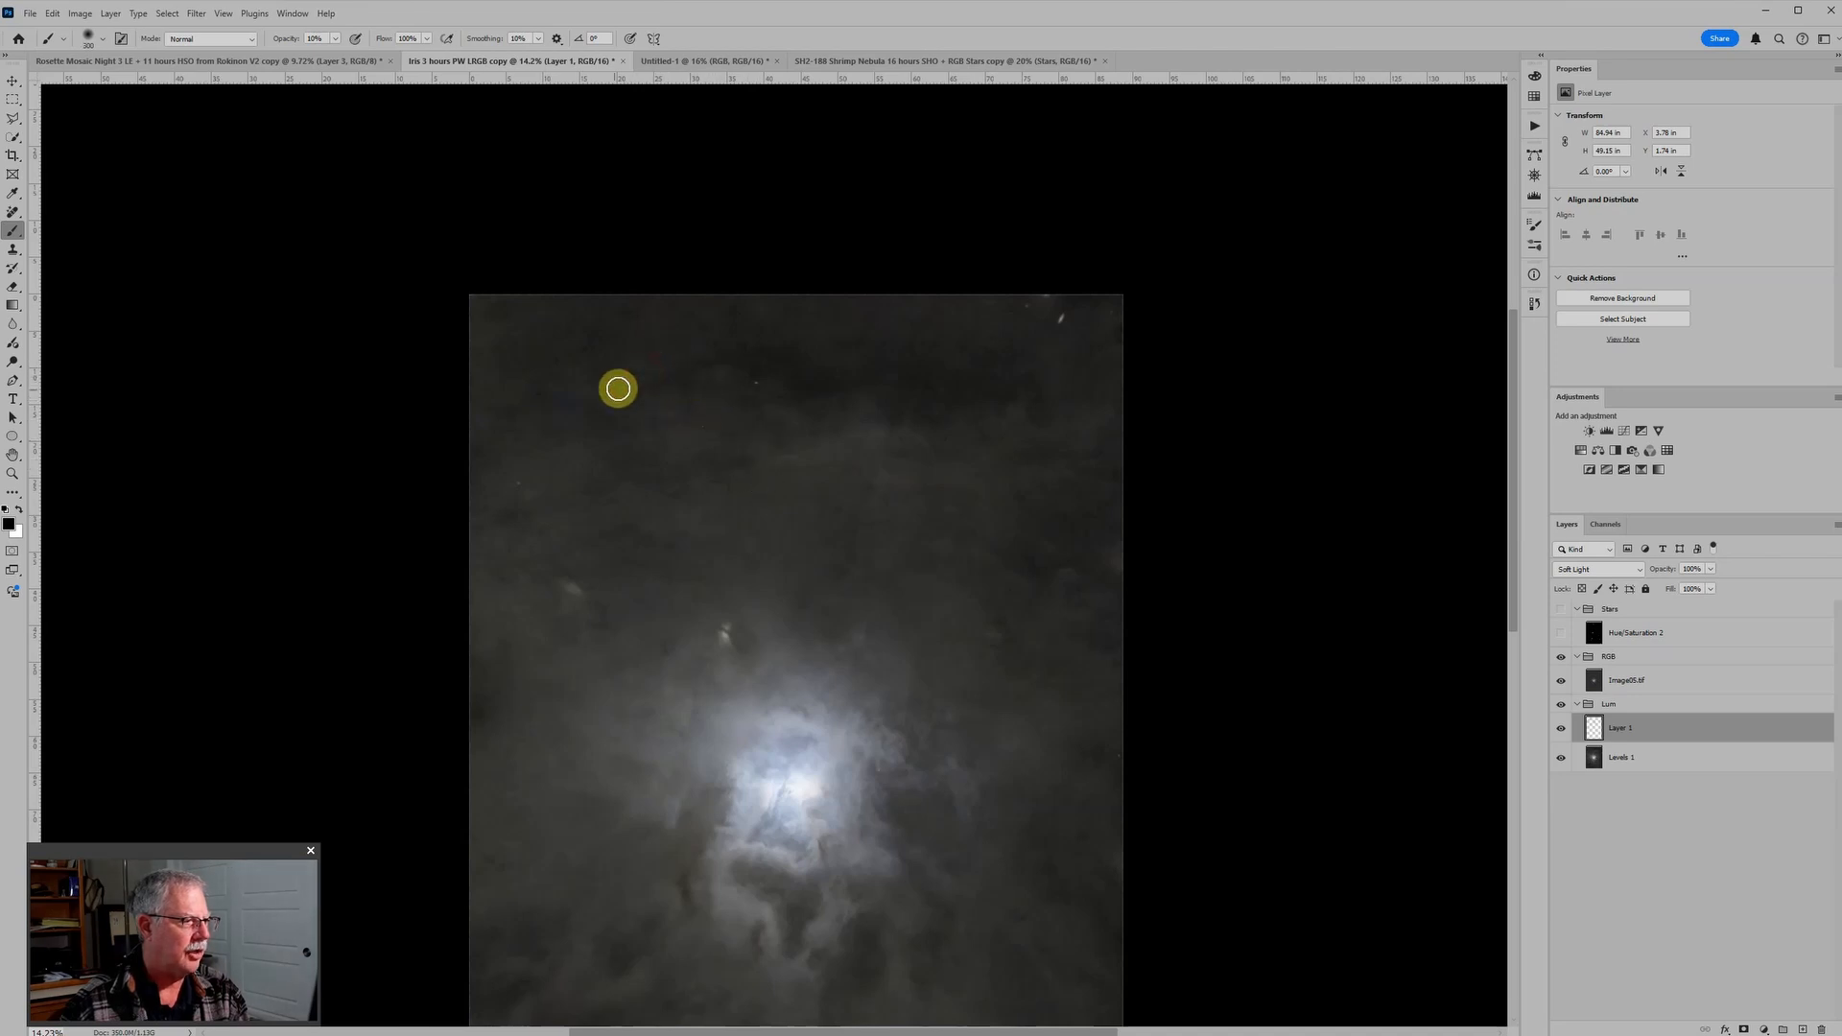
{"action": "key", "text": "bracketright"}
{"action": "key", "text": "bracketright"}
{"action": "mouse_move", "coordinate": [576, 380]}
{"action": "left_mouse_down"}
{"action": "mouse_move", "coordinate": [655, 403]}
{"action": "mouse_move", "coordinate": [714, 373]}
{"action": "mouse_move", "coordinate": [732, 448]}
{"action": "mouse_move", "coordinate": [719, 378]}
{"action": "mouse_move", "coordinate": [646, 412]}
{"action": "mouse_move", "coordinate": [655, 424]}
{"action": "mouse_move", "coordinate": [658, 390]}
{"action": "mouse_move", "coordinate": [613, 399]}
{"action": "mouse_move", "coordinate": [624, 604]}
{"action": "mouse_move", "coordinate": [528, 443]}
{"action": "mouse_move", "coordinate": [535, 349]}
{"action": "mouse_move", "coordinate": [522, 374]}
{"action": "mouse_move", "coordinate": [489, 325]}
{"action": "mouse_move", "coordinate": [770, 610]}
{"action": "left_mouse_up"}
{"action": "key", "text": "bracketright"}
Step: Paint white at 10% opacity with a small brush over the dark patch beside the bright knot above the nebula
{"action": "scroll", "coordinate": [758, 700], "scroll_direction": "up", "scroll_amount": 12}
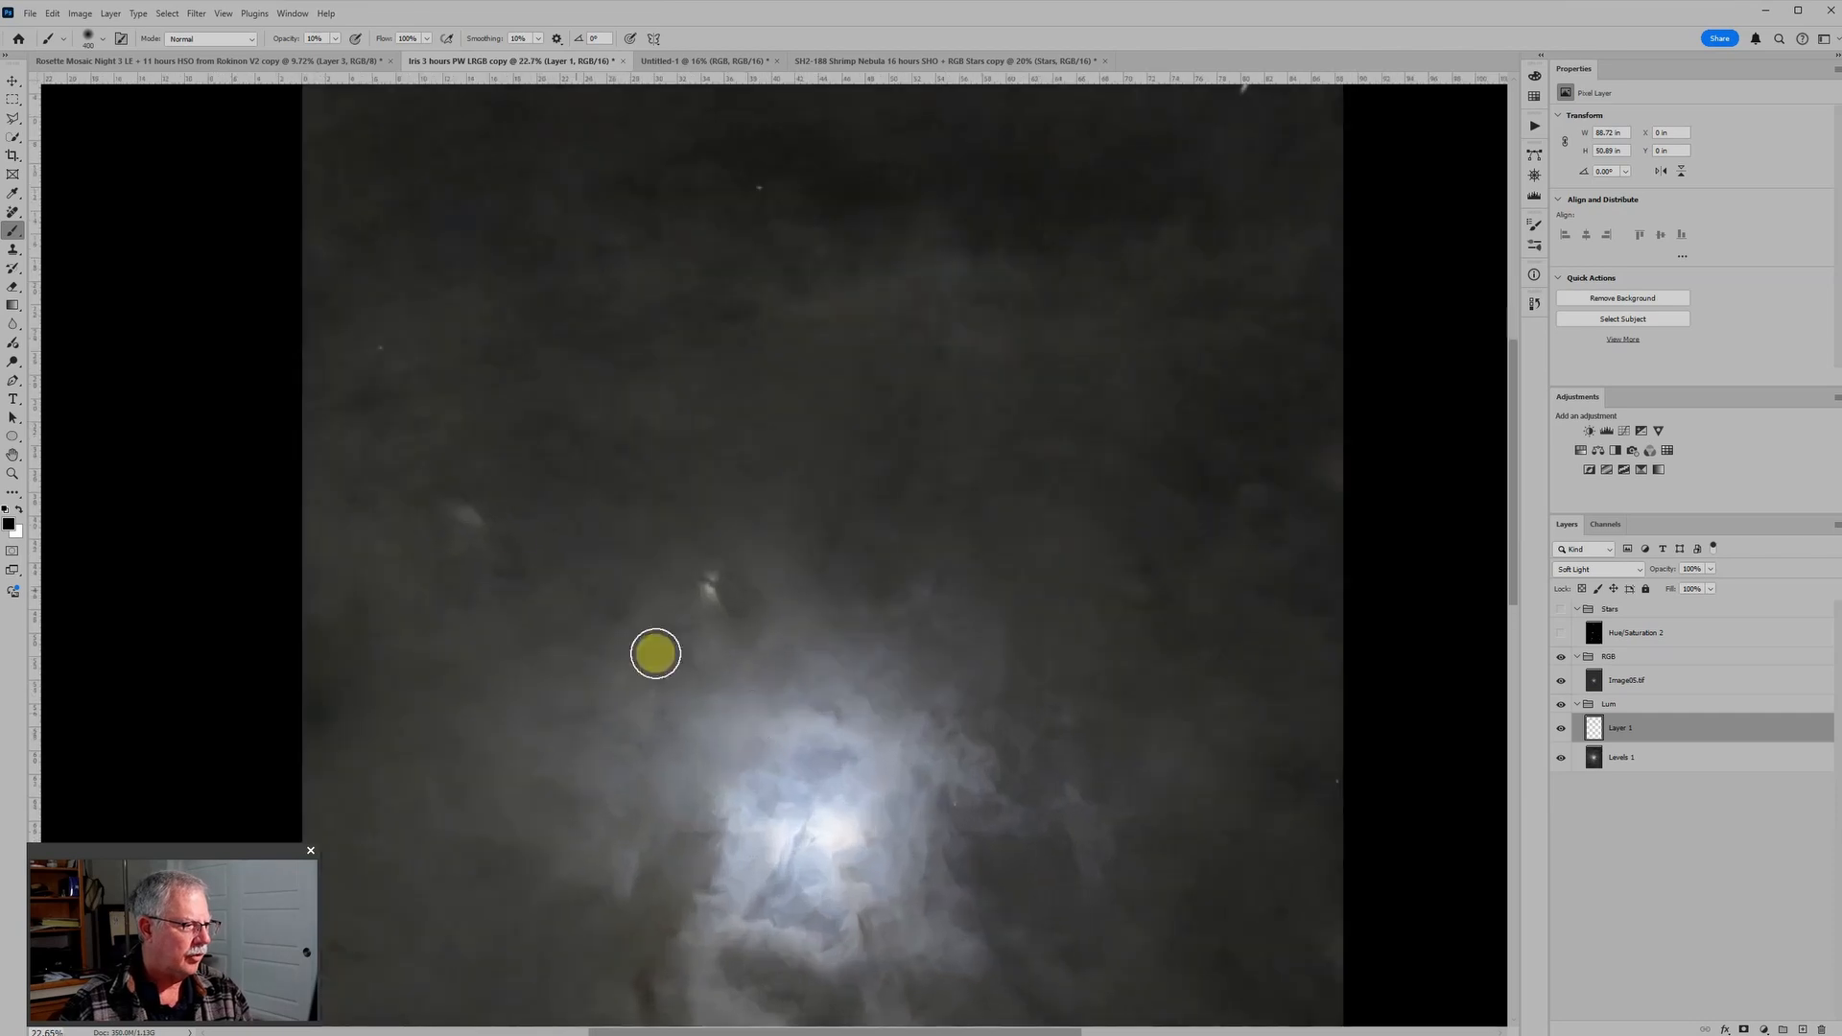
{"action": "scroll", "coordinate": [656, 720], "scroll_direction": "up", "scroll_amount": 3}
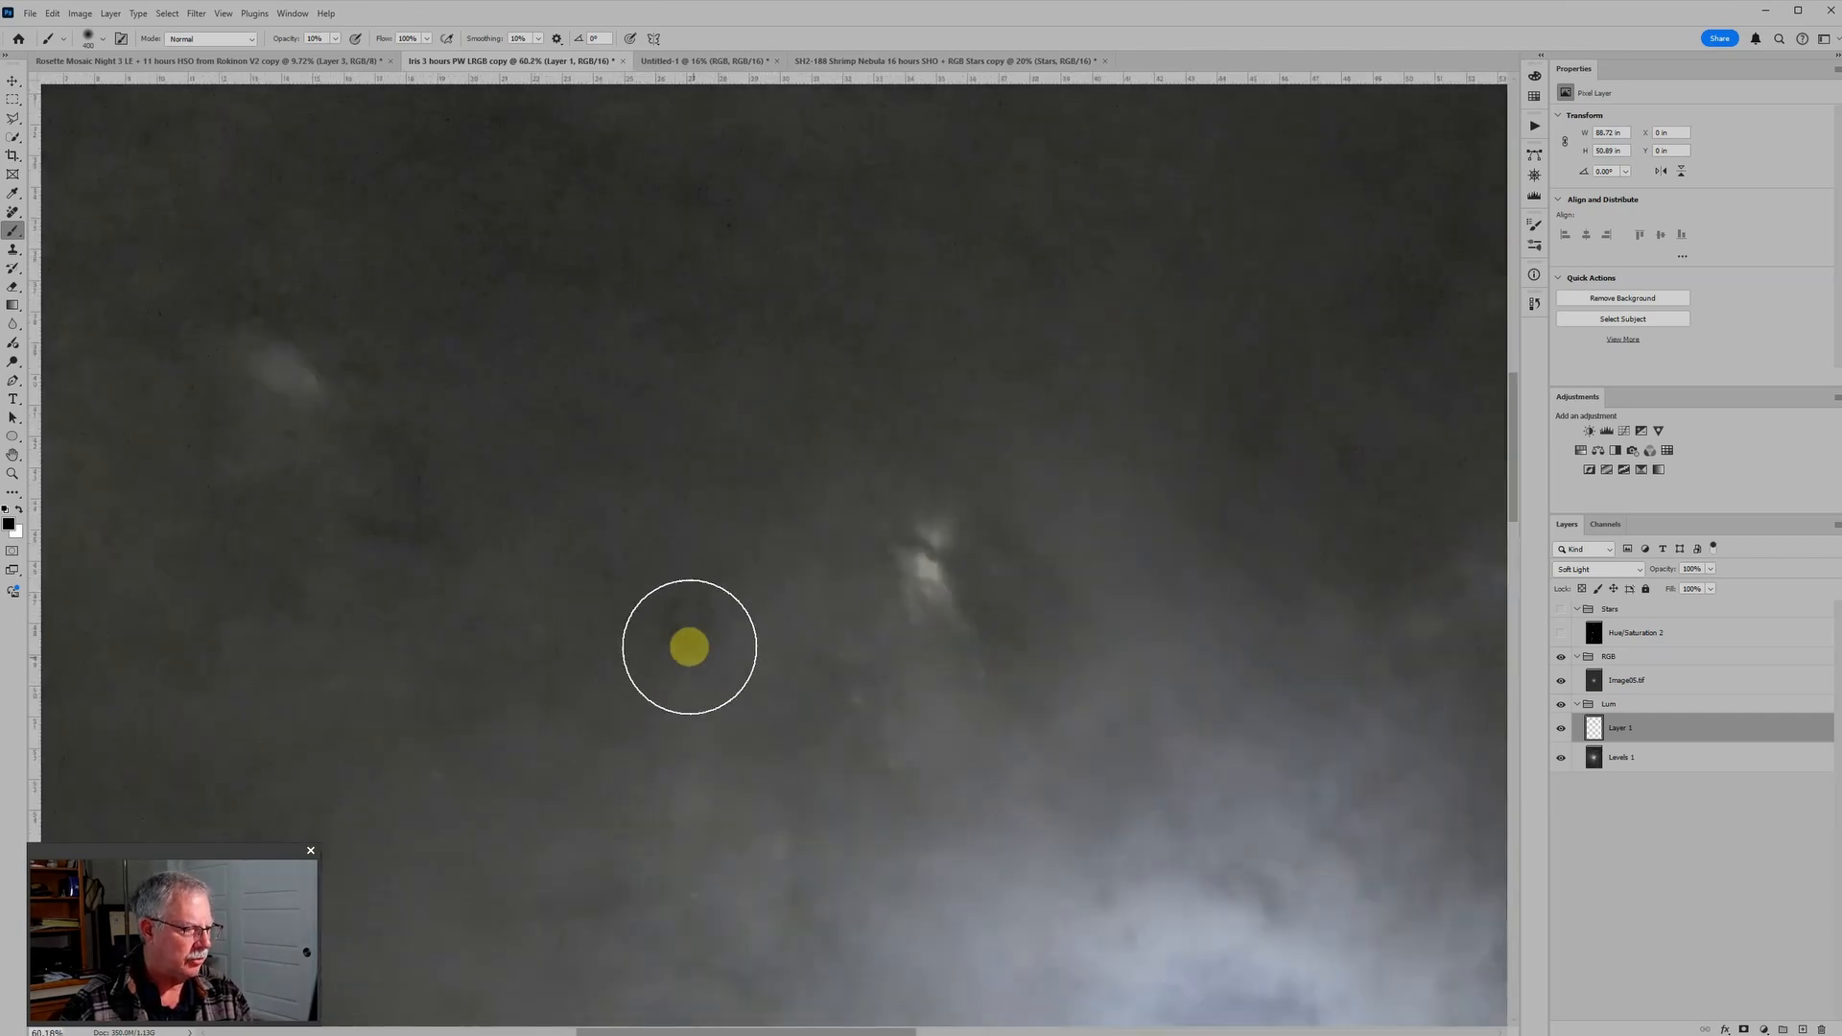
{"action": "key", "text": "x"}
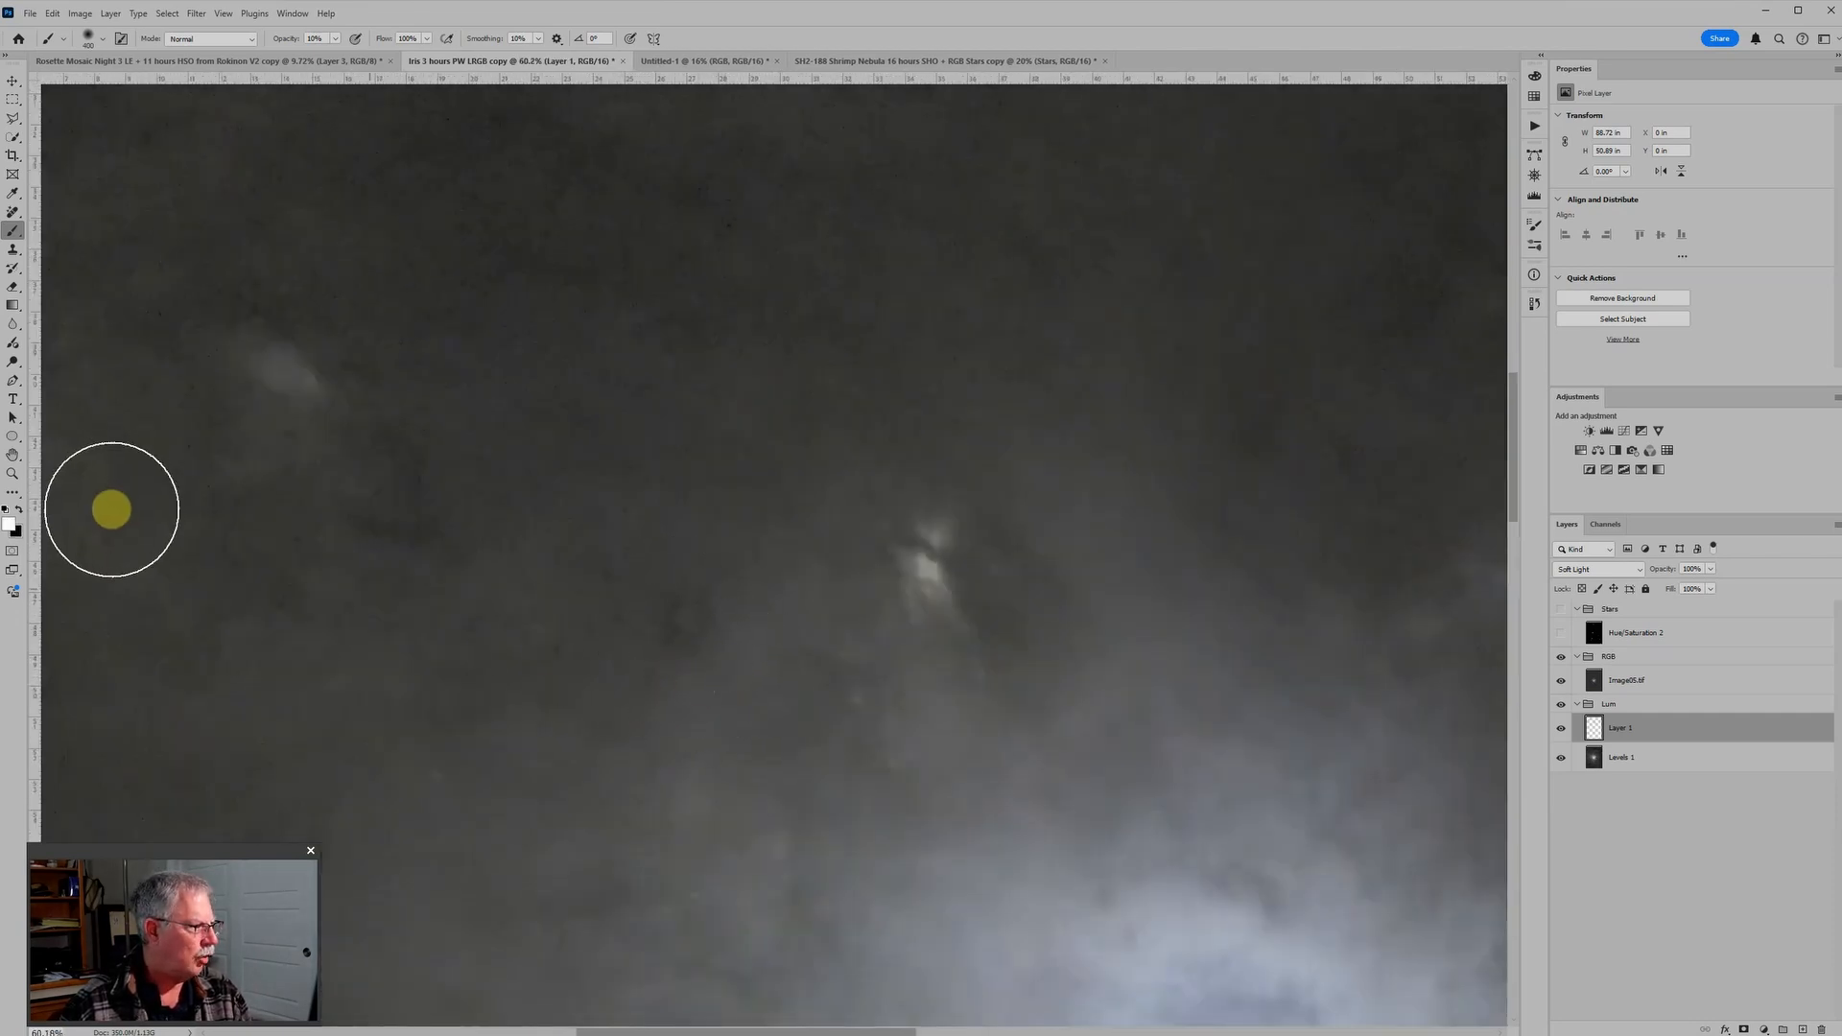
{"action": "key", "text": "bracketleft"}
{"action": "key", "text": "bracketleft"}
{"action": "key", "text": "bracketleft"}
{"action": "key", "text": "bracketleft"}
{"action": "key", "text": "bracketleft"}
{"action": "key", "text": "bracketleft"}
{"action": "key", "text": "bracketleft"}
{"action": "key", "text": "bracketleft"}
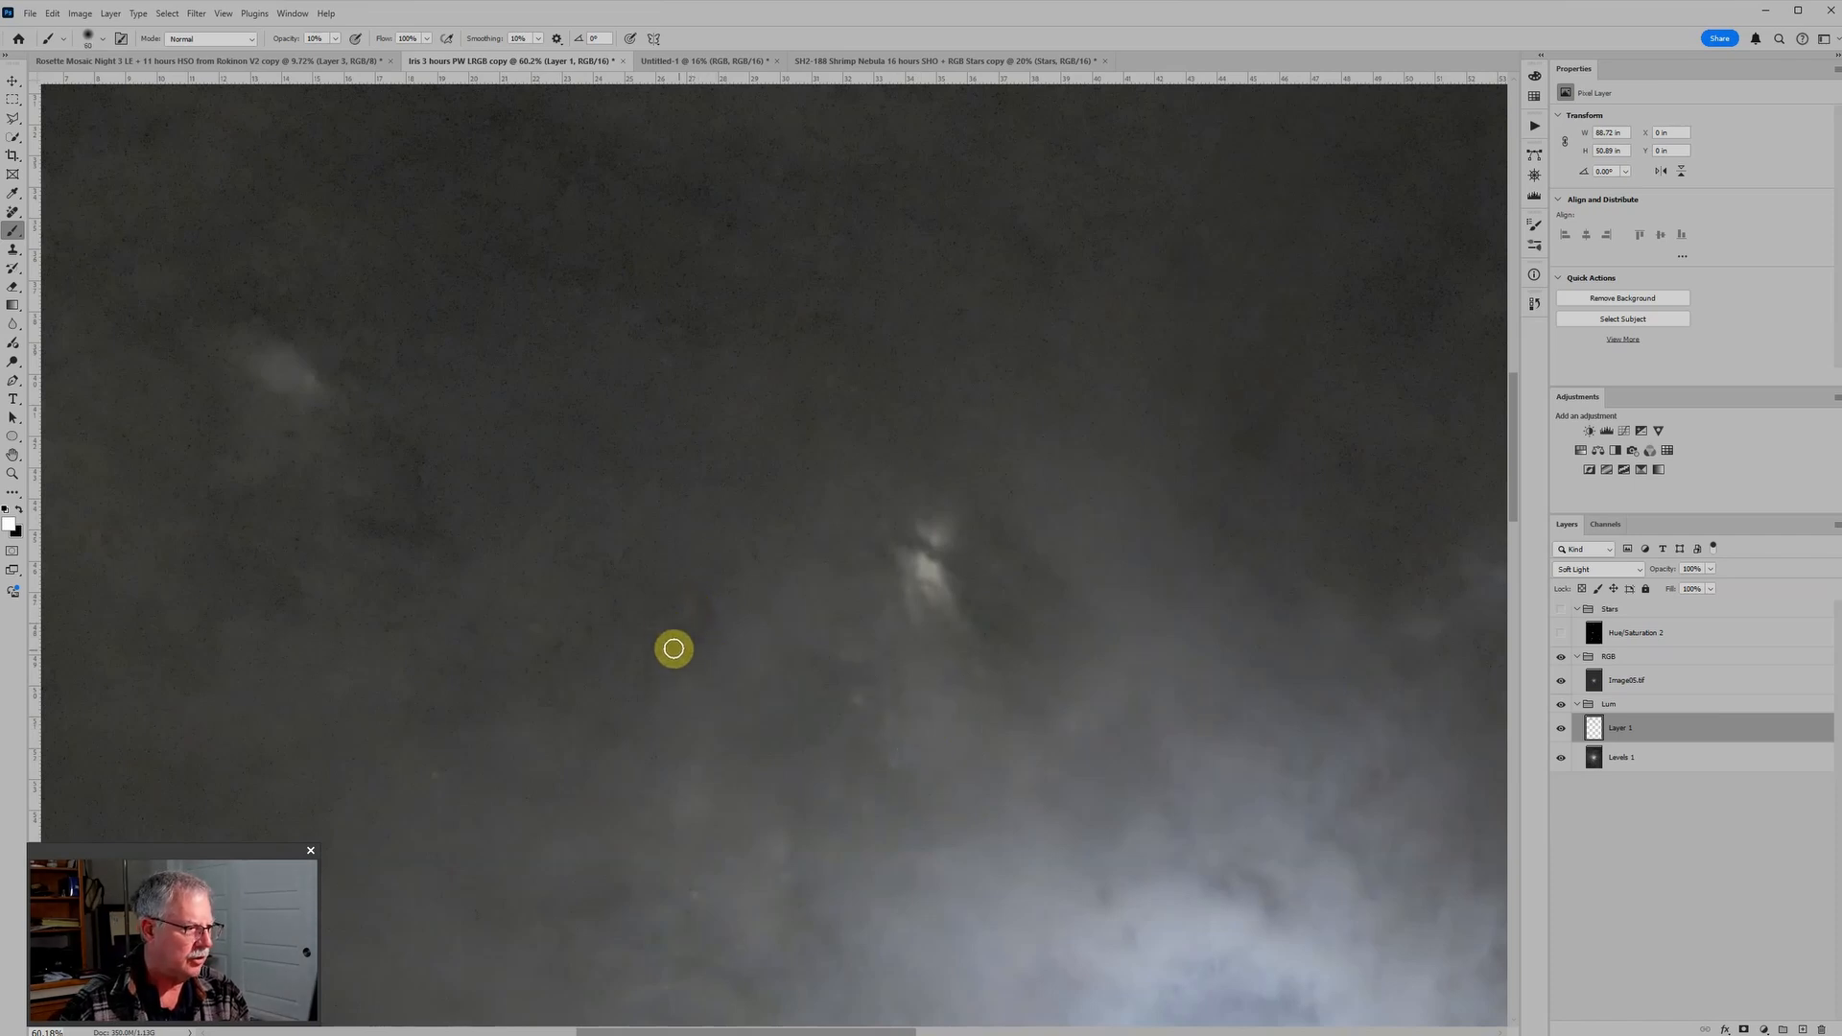
{"action": "mouse_move", "coordinate": [700, 636]}
{"action": "left_mouse_down"}
{"action": "mouse_move", "coordinate": [707, 596]}
{"action": "mouse_move", "coordinate": [673, 634]}
{"action": "mouse_move", "coordinate": [707, 595]}
{"action": "left_mouse_up"}
Step: Paint black at 10% opacity over the dust below the nebula and along the image's lower edge, reducing the brush size between areas
{"action": "scroll", "coordinate": [843, 683], "scroll_direction": "down", "scroll_amount": 6}
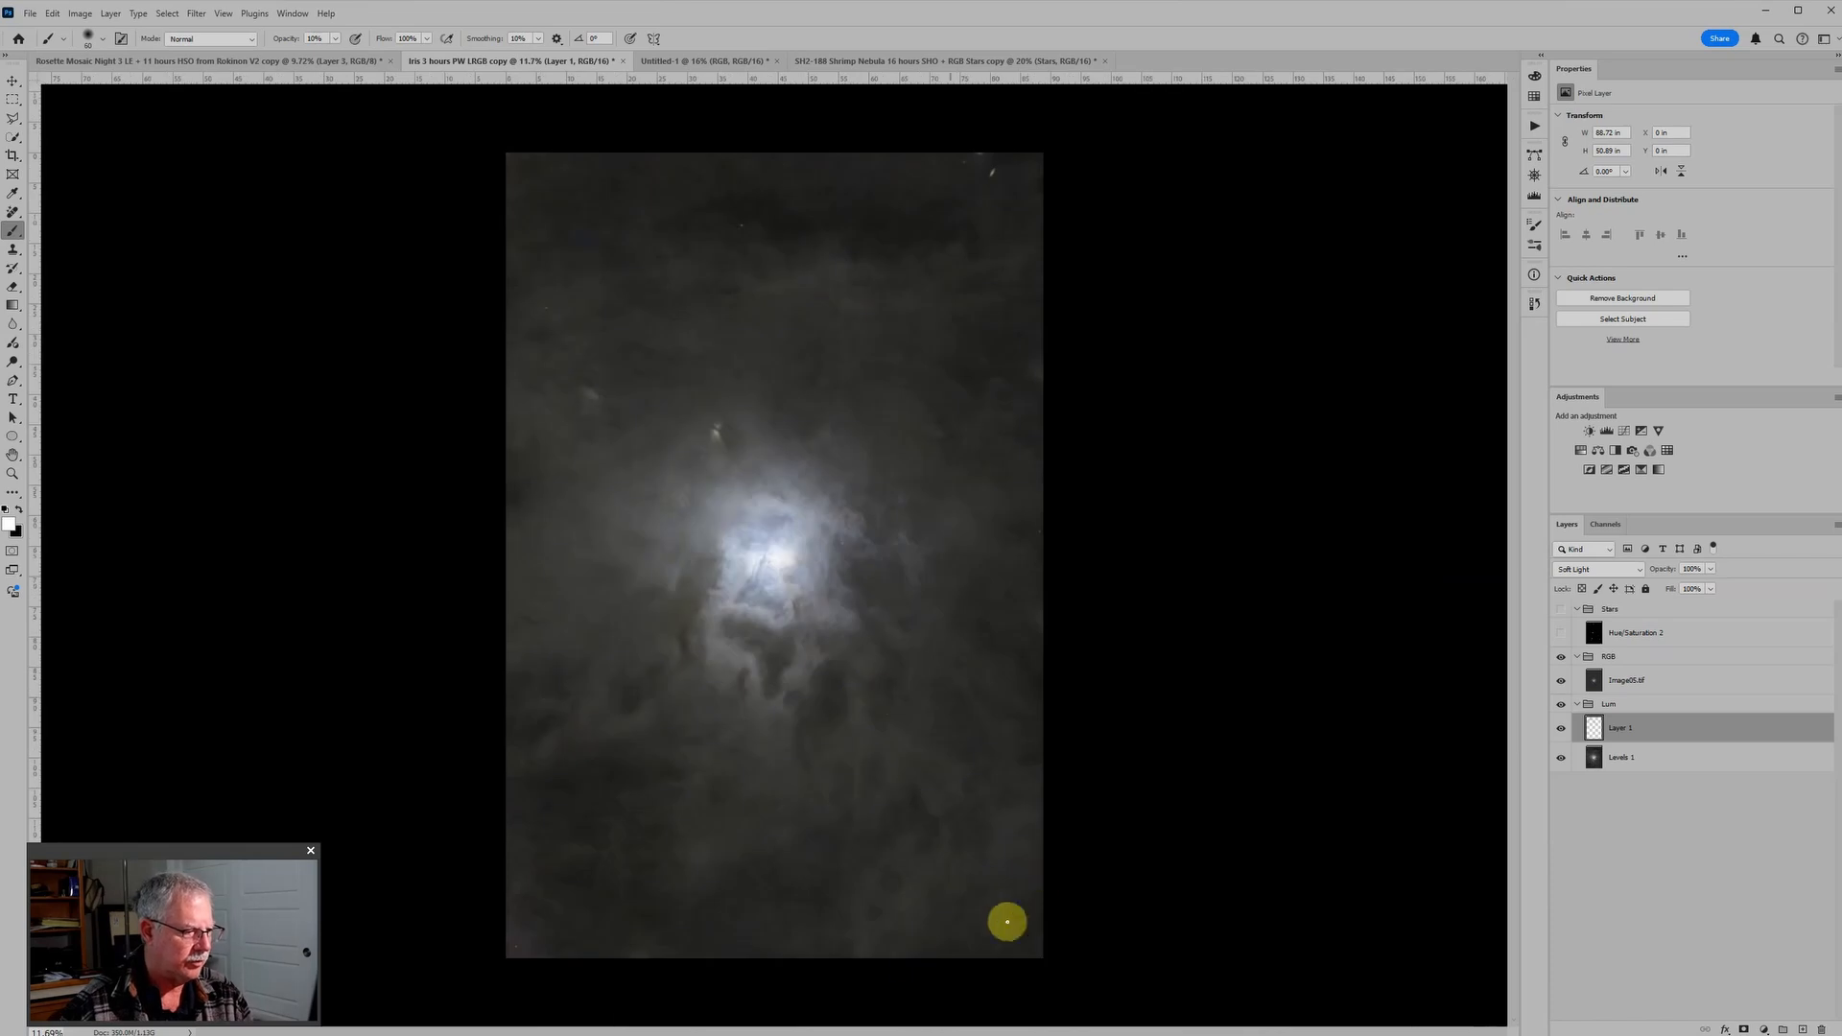
{"action": "scroll", "coordinate": [754, 953], "scroll_direction": "up", "scroll_amount": 1}
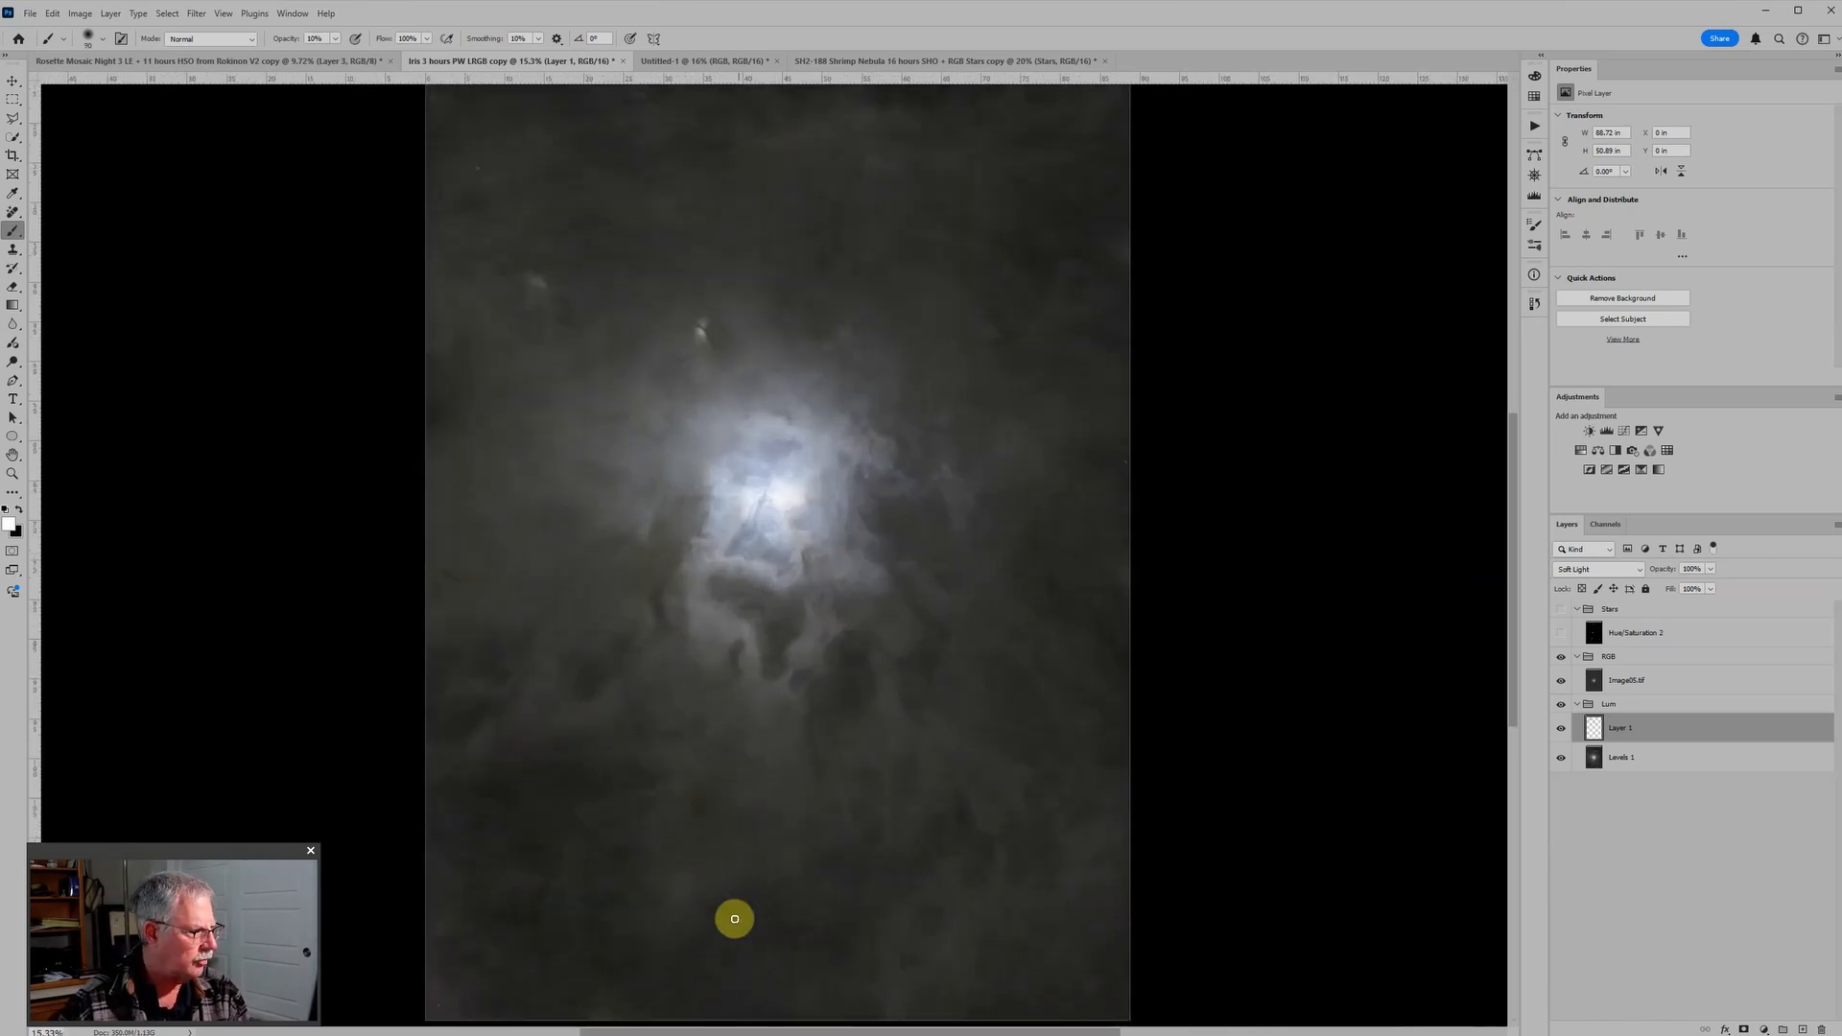
{"action": "key", "text": "bracketright"}
{"action": "key", "text": "bracketright"}
{"action": "key", "text": "bracketright"}
{"action": "key", "text": "bracketright"}
{"action": "key", "text": "bracketright"}
{"action": "key", "text": "x"}
{"action": "key", "text": "bracketleft"}
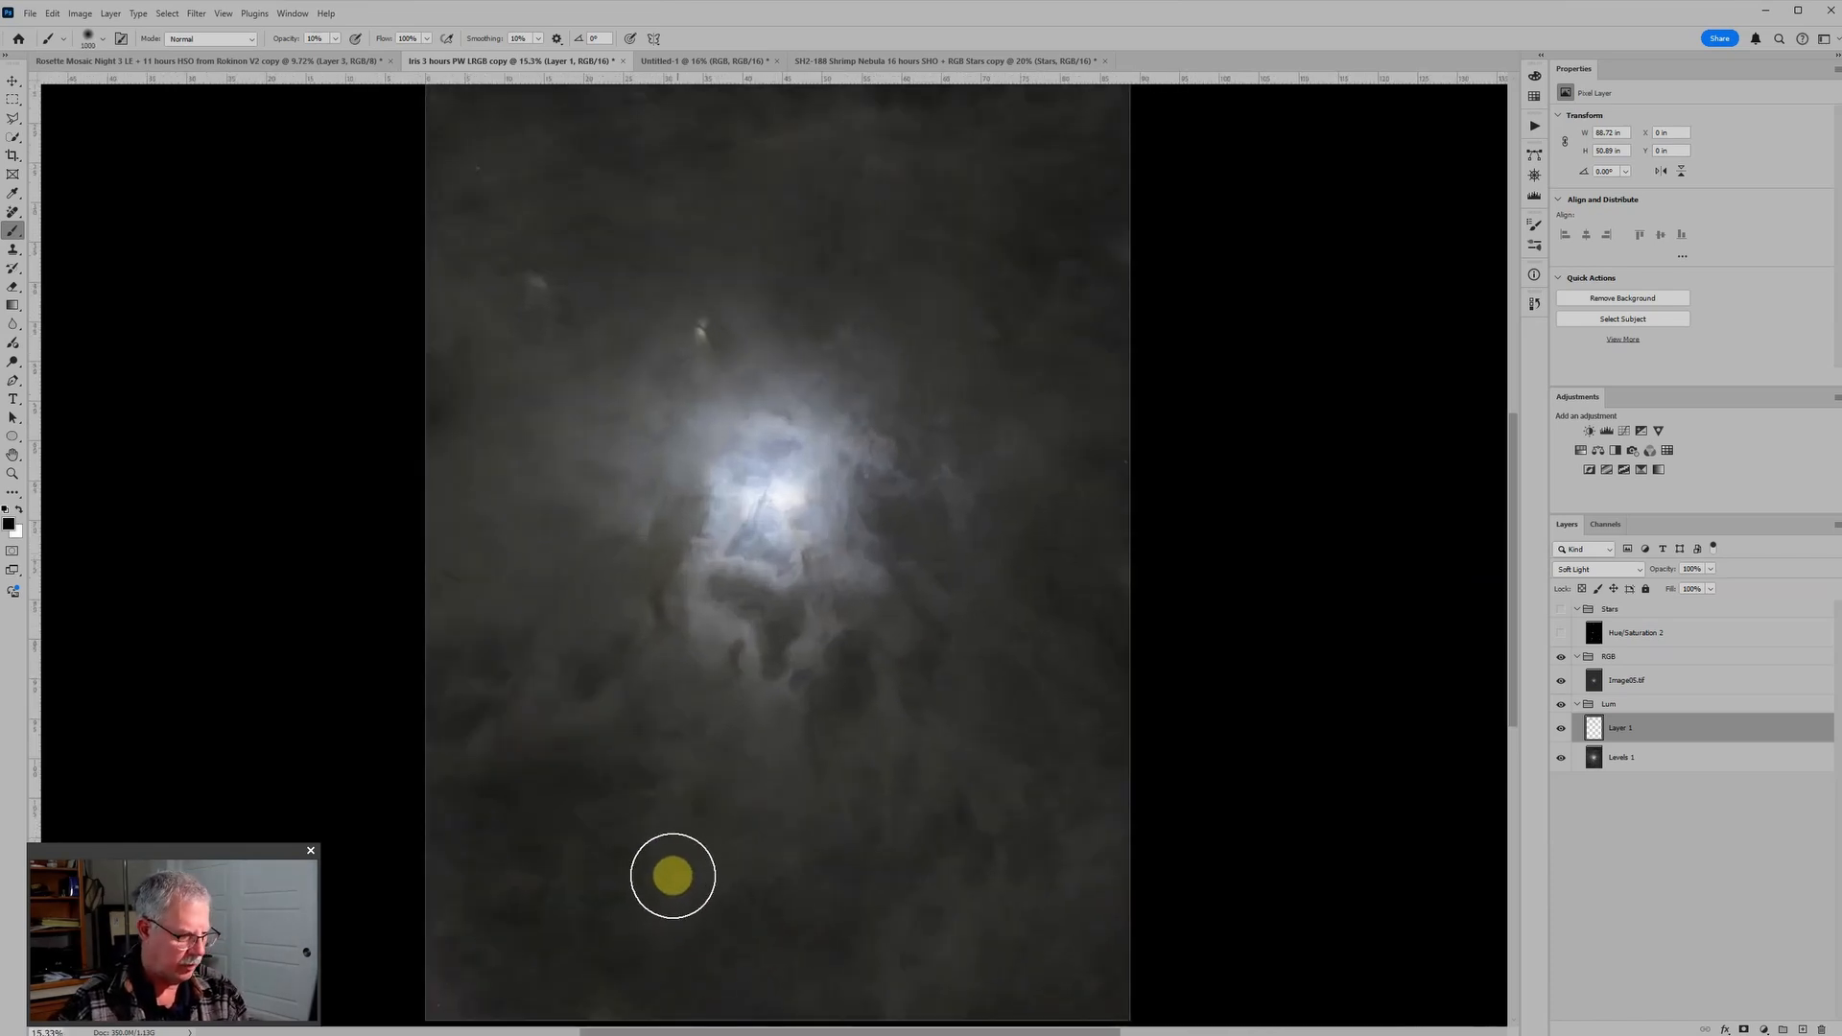
{"action": "key", "text": "bracketleft"}
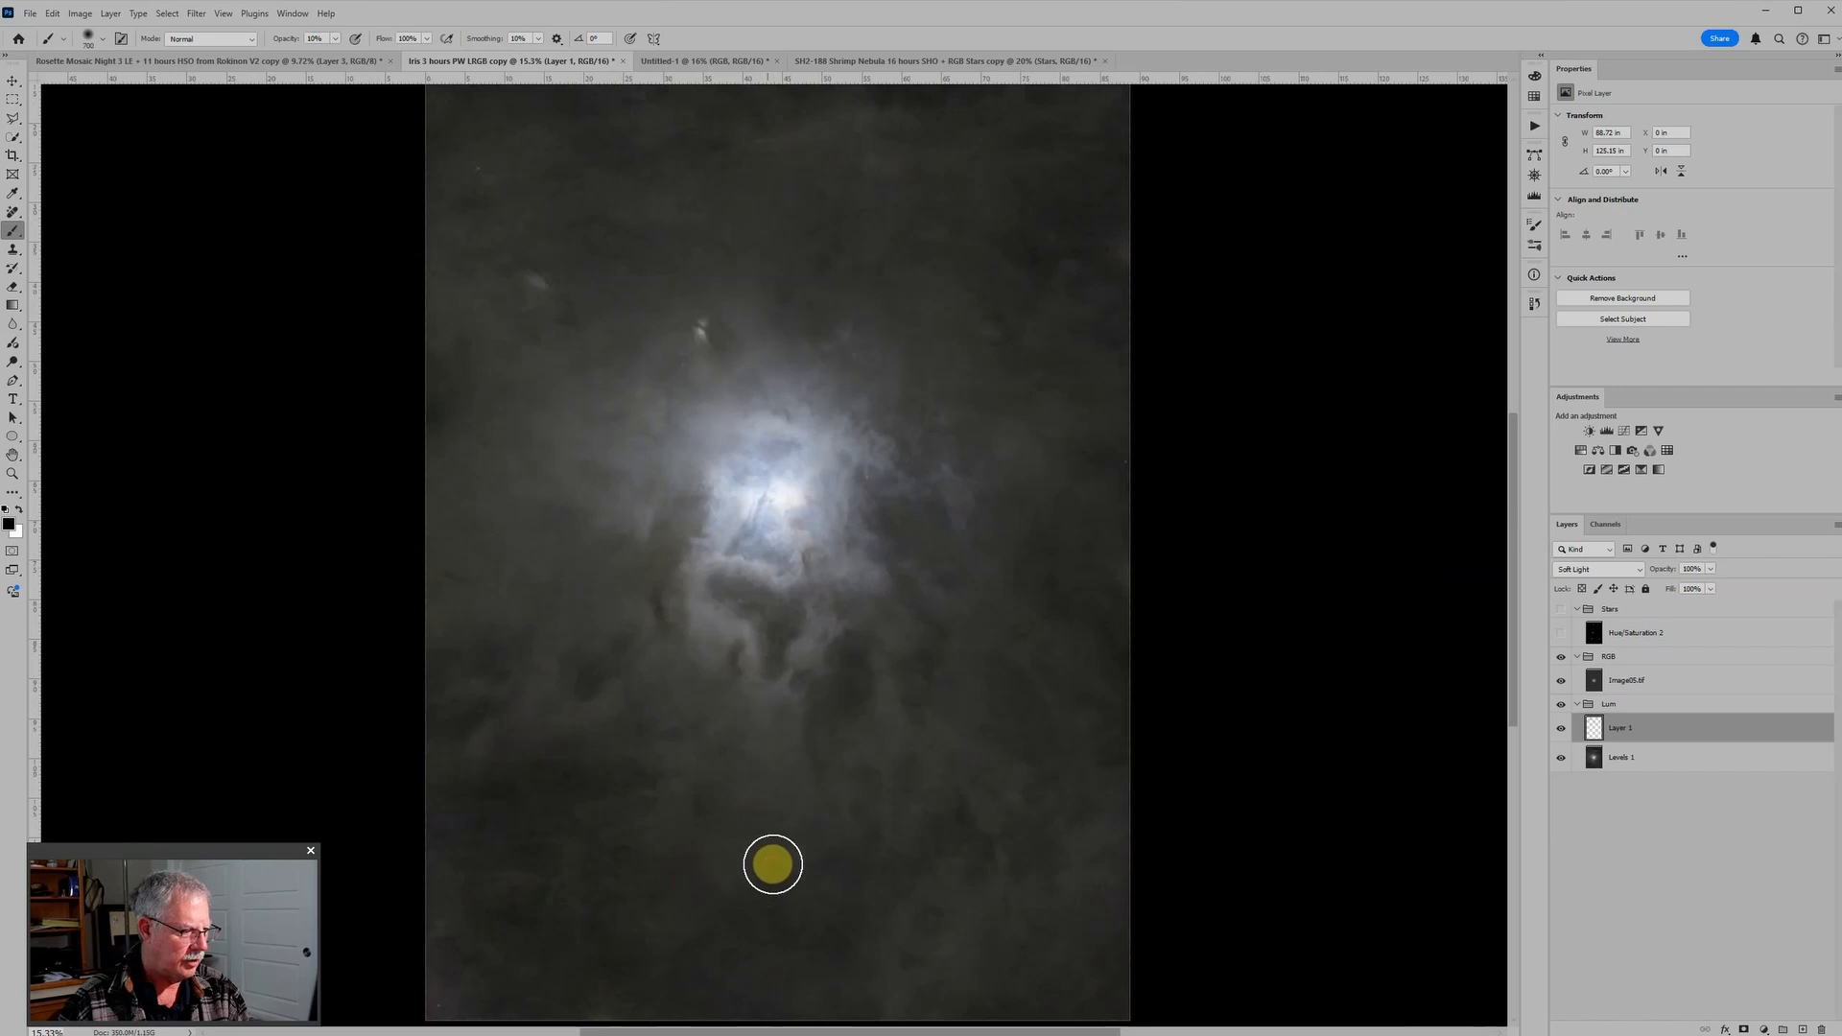
{"action": "left_click", "coordinate": [588, 1004]}
{"action": "key", "text": "bracketleft"}
{"action": "key", "text": "bracketleft"}
{"action": "key", "text": "bracketleft"}
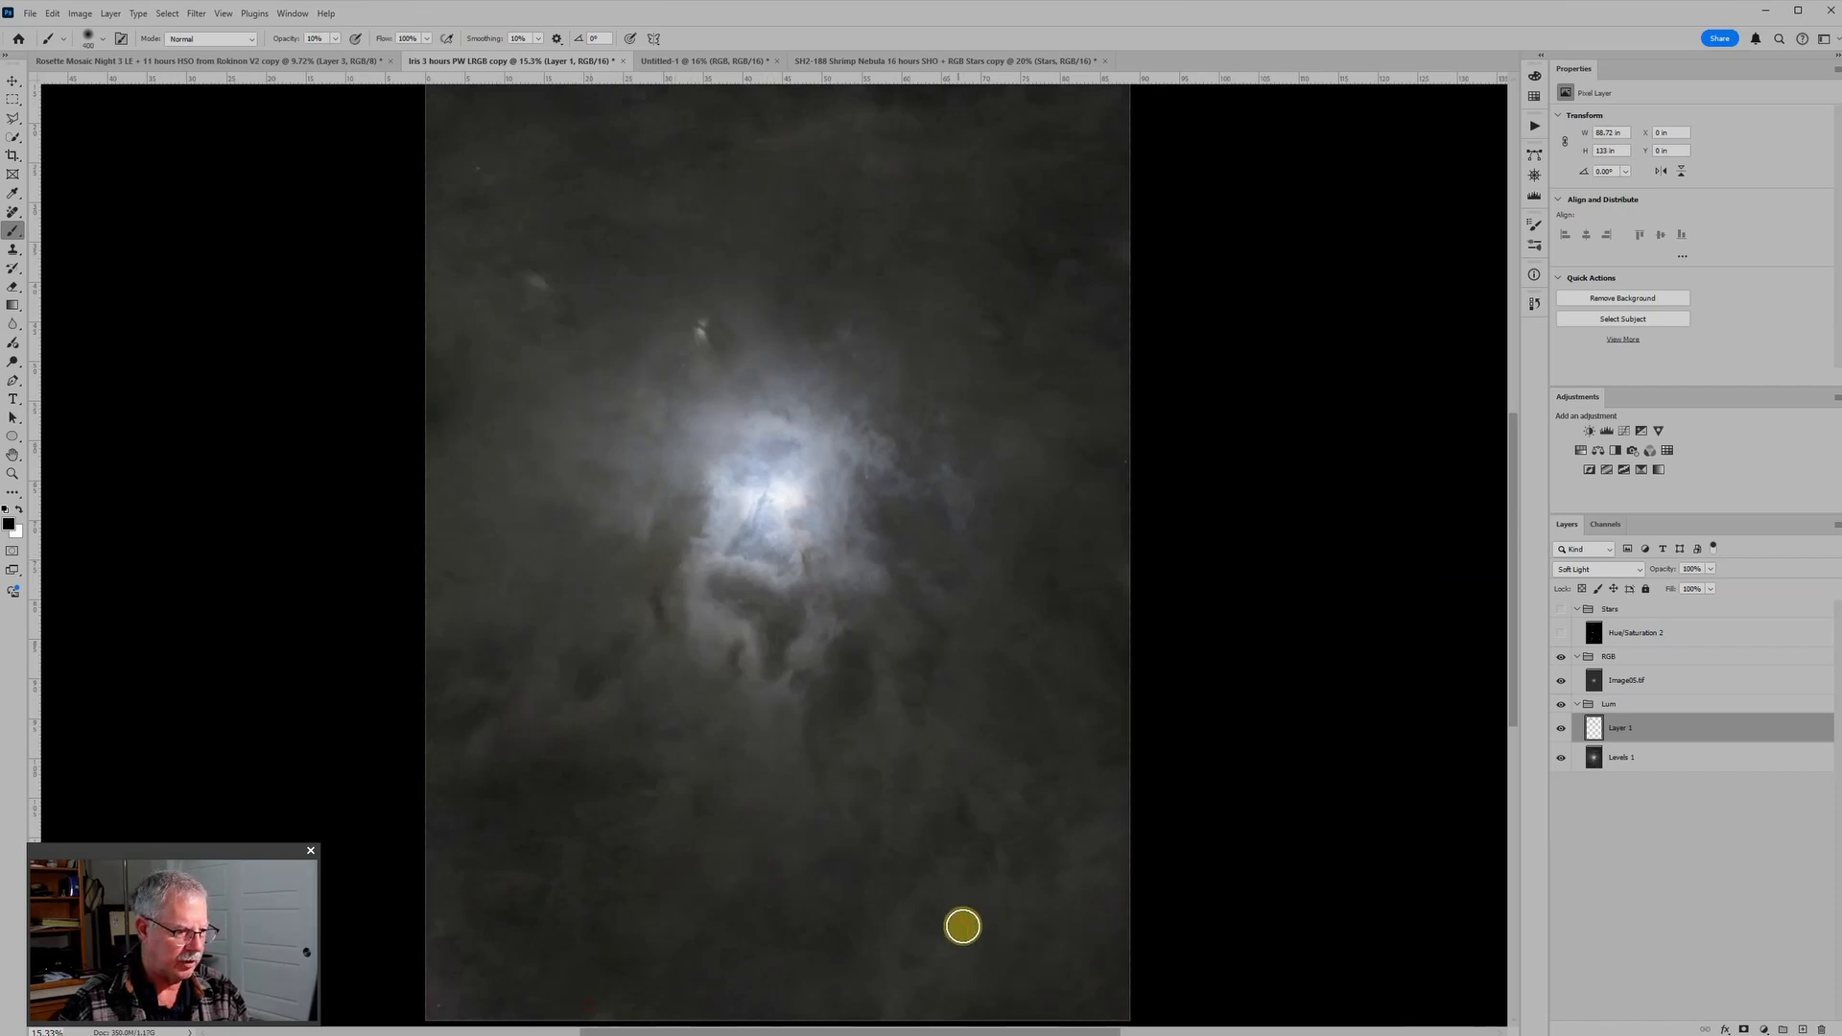
{"action": "key", "text": "bracketleft"}
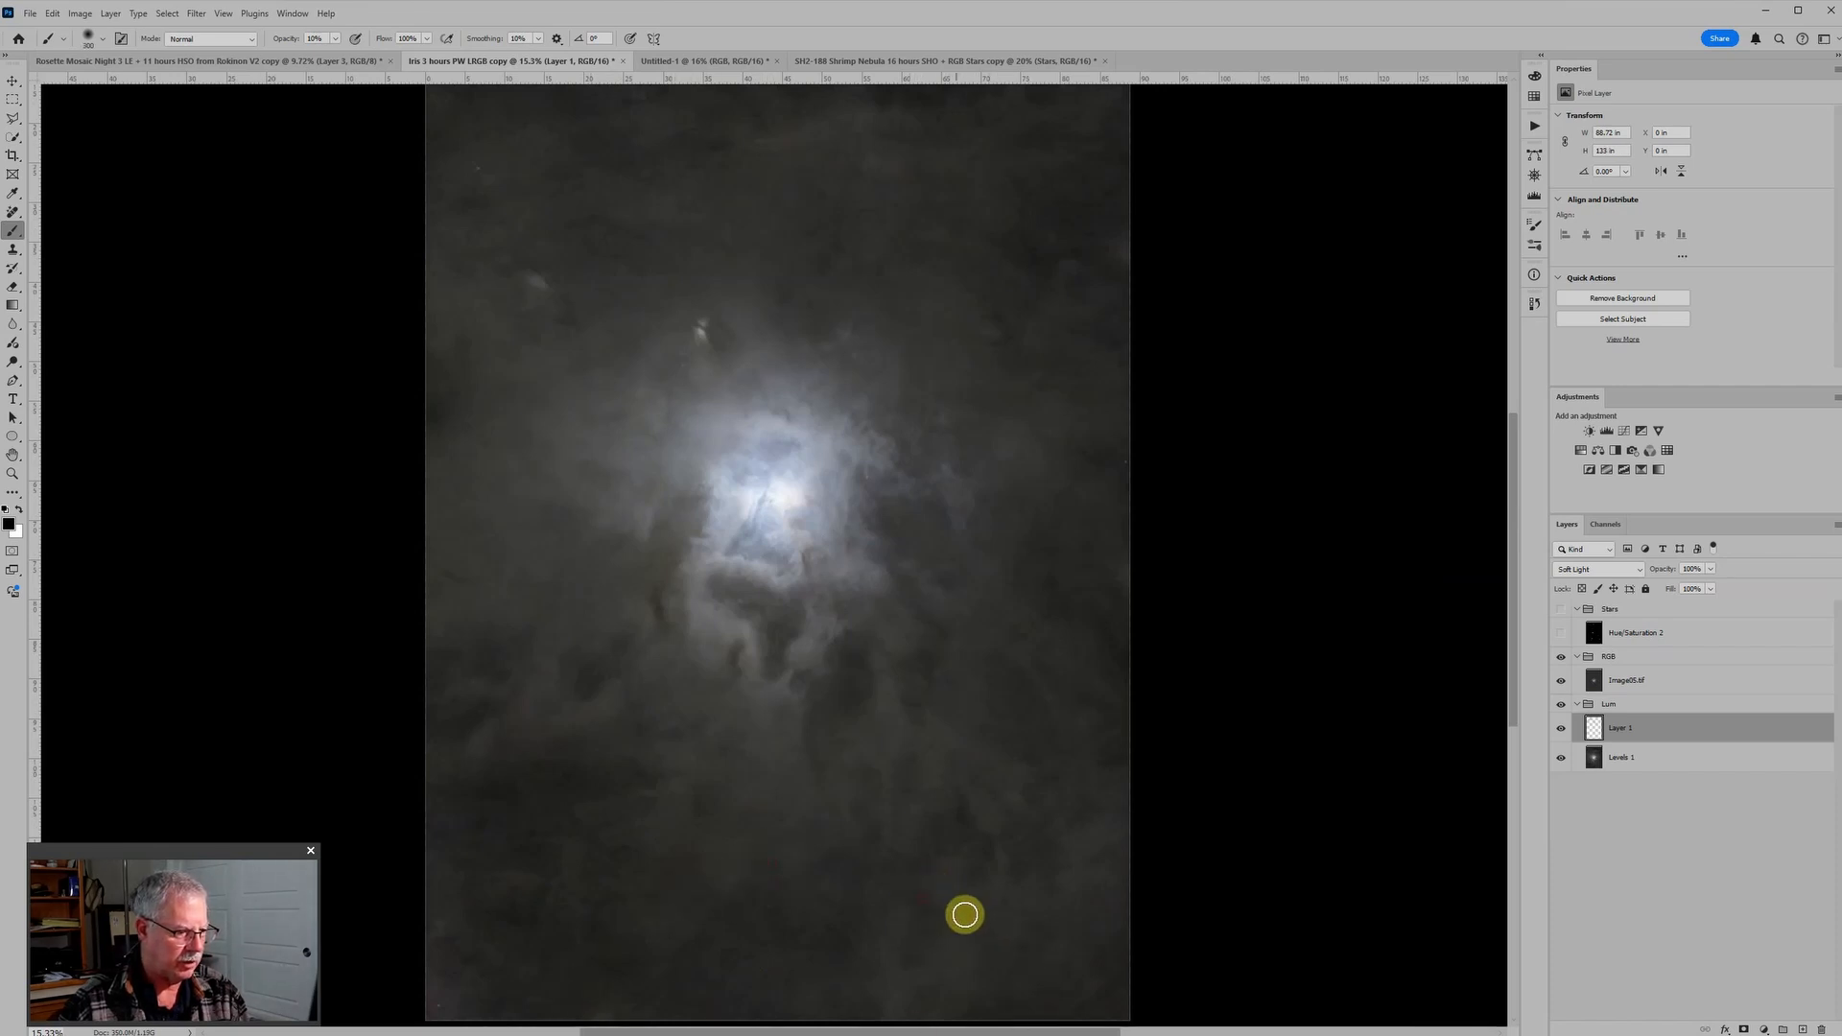
Step: Lower the brush opacity to 5% and paint black with a small brush over the dark dust below the nebula
{"action": "key", "text": "x"}
{"action": "key", "text": "bracketleft"}
{"action": "key", "text": "bracketleft"}
{"action": "key", "text": "bracketleft"}
{"action": "key", "text": "bracketleft"}
{"action": "key", "text": "bracketleft"}
{"action": "key", "text": "bracketleft"}
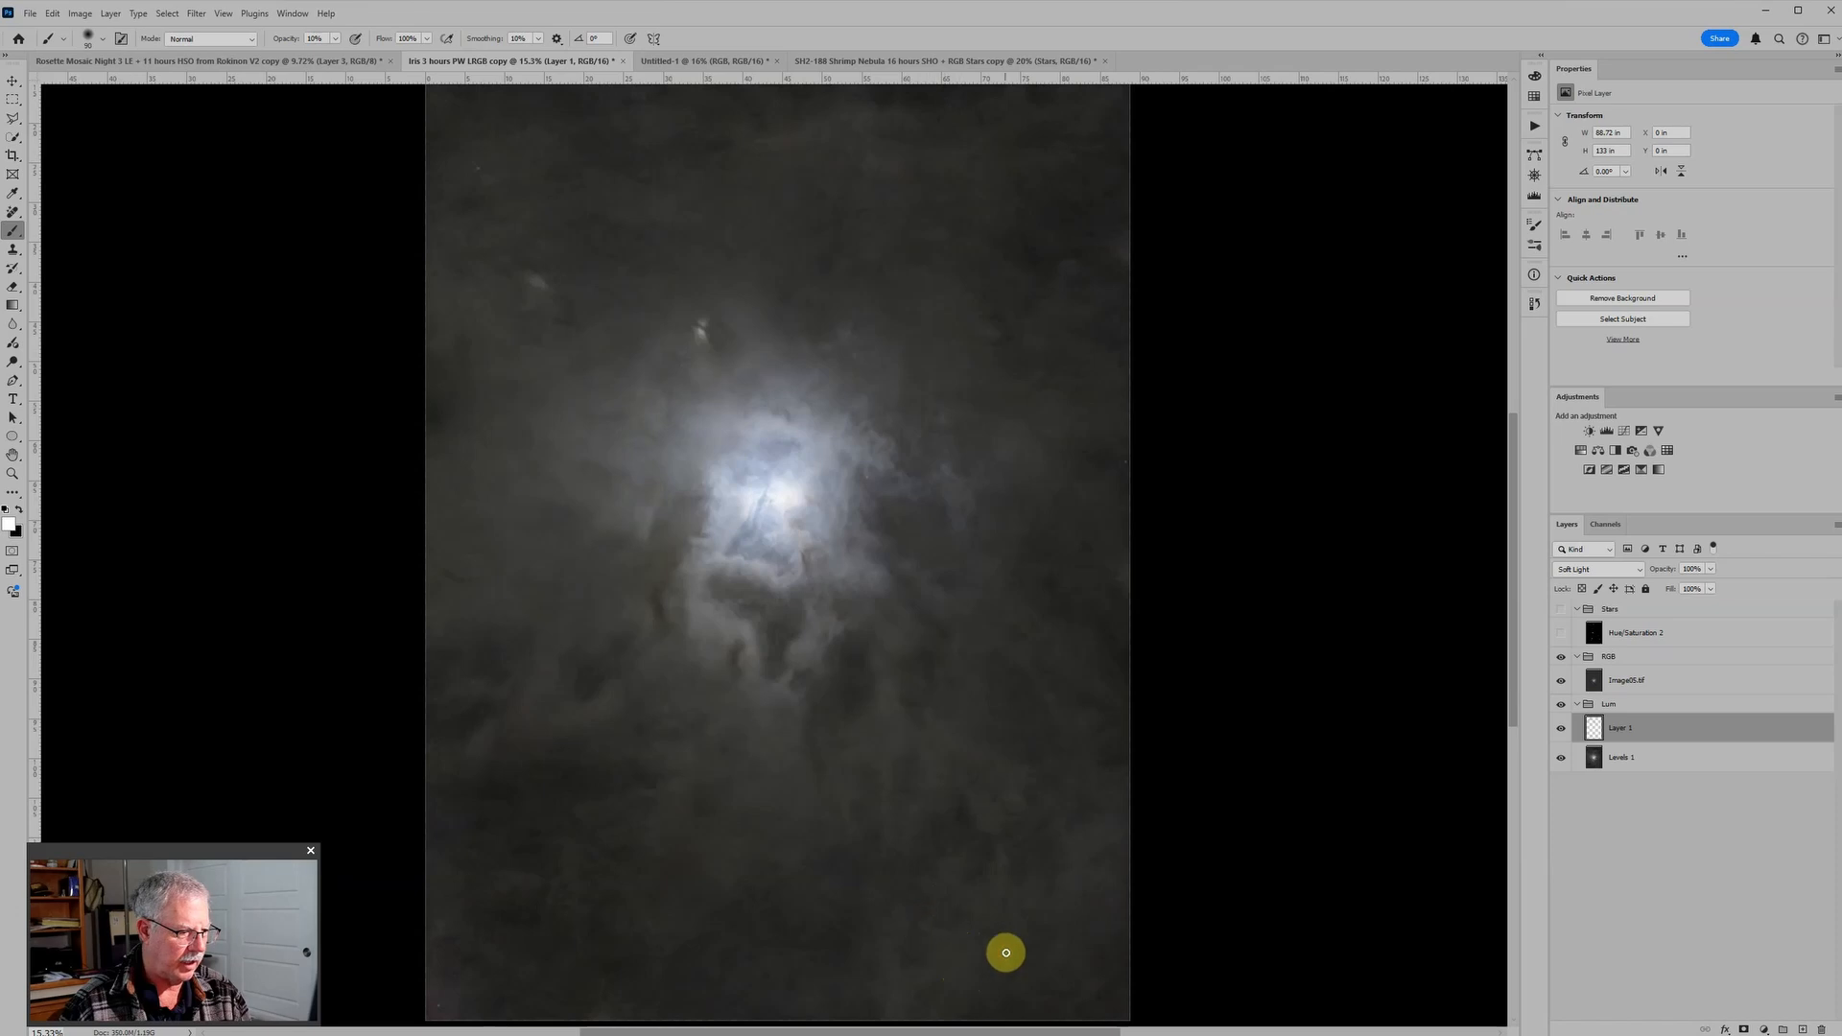
{"action": "key", "text": "x"}
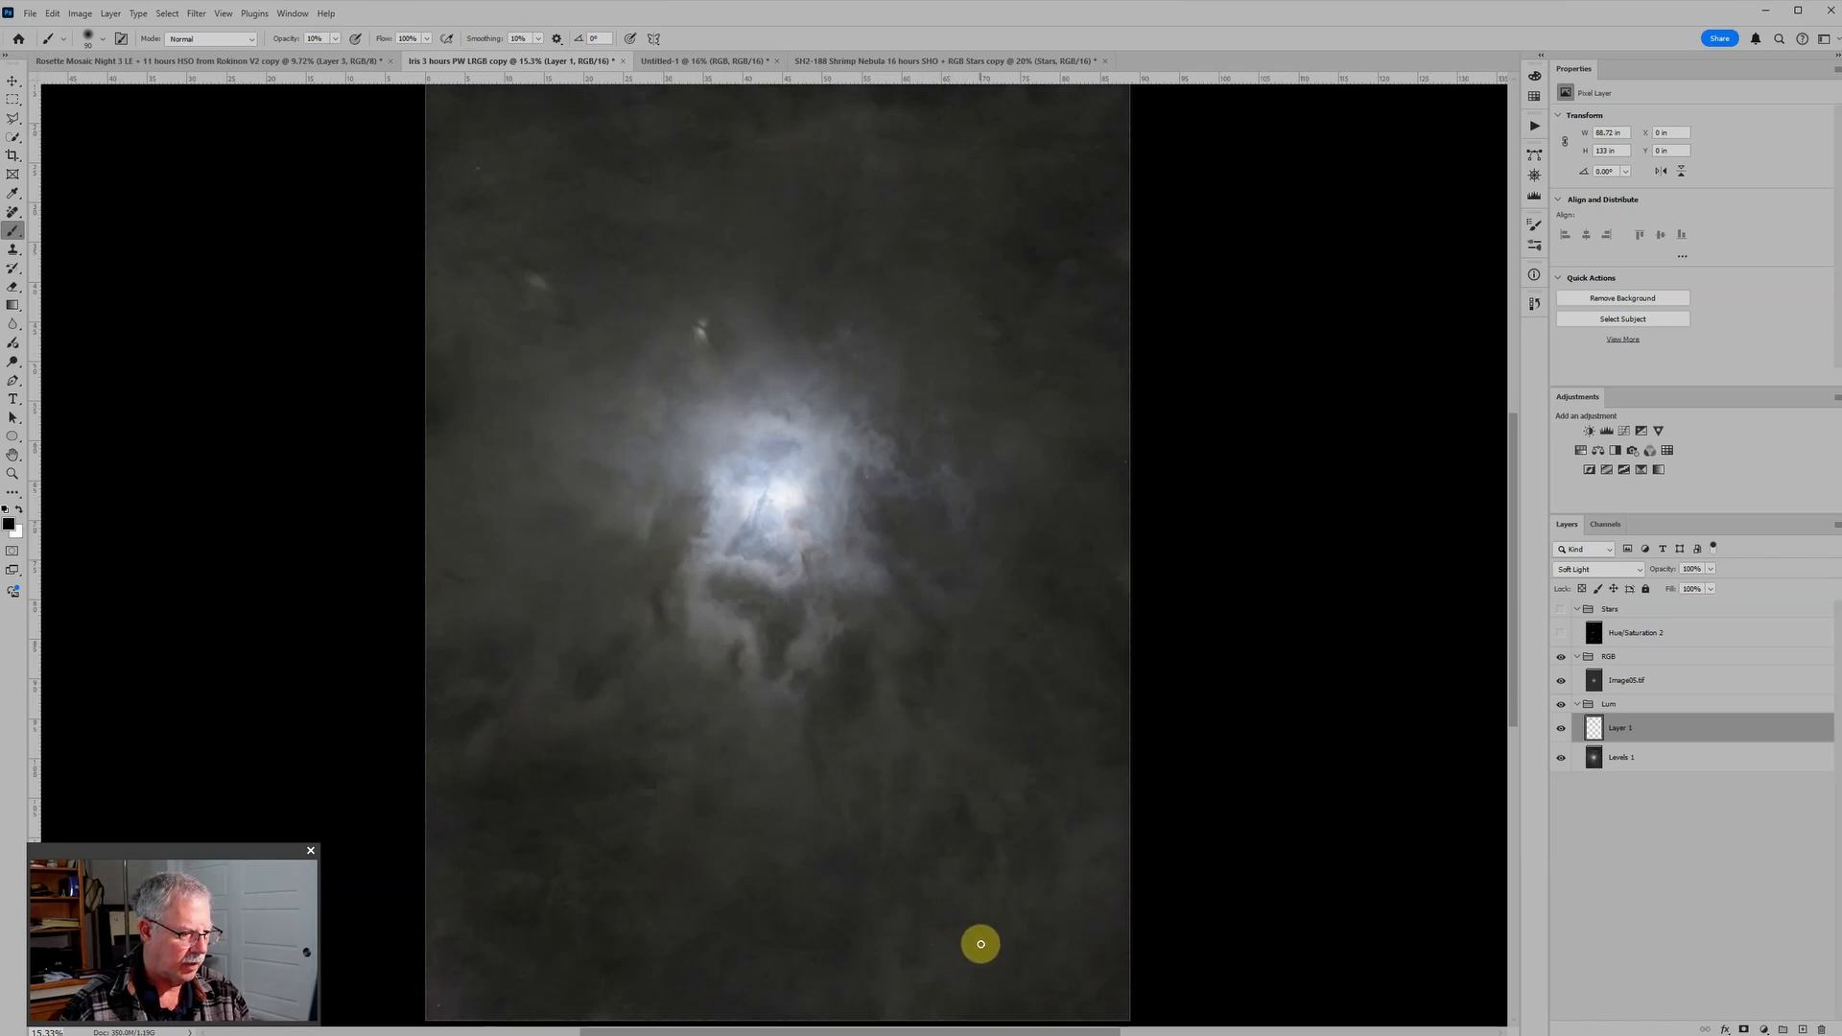
{"action": "scroll", "coordinate": [953, 941], "scroll_direction": "up", "scroll_amount": 1}
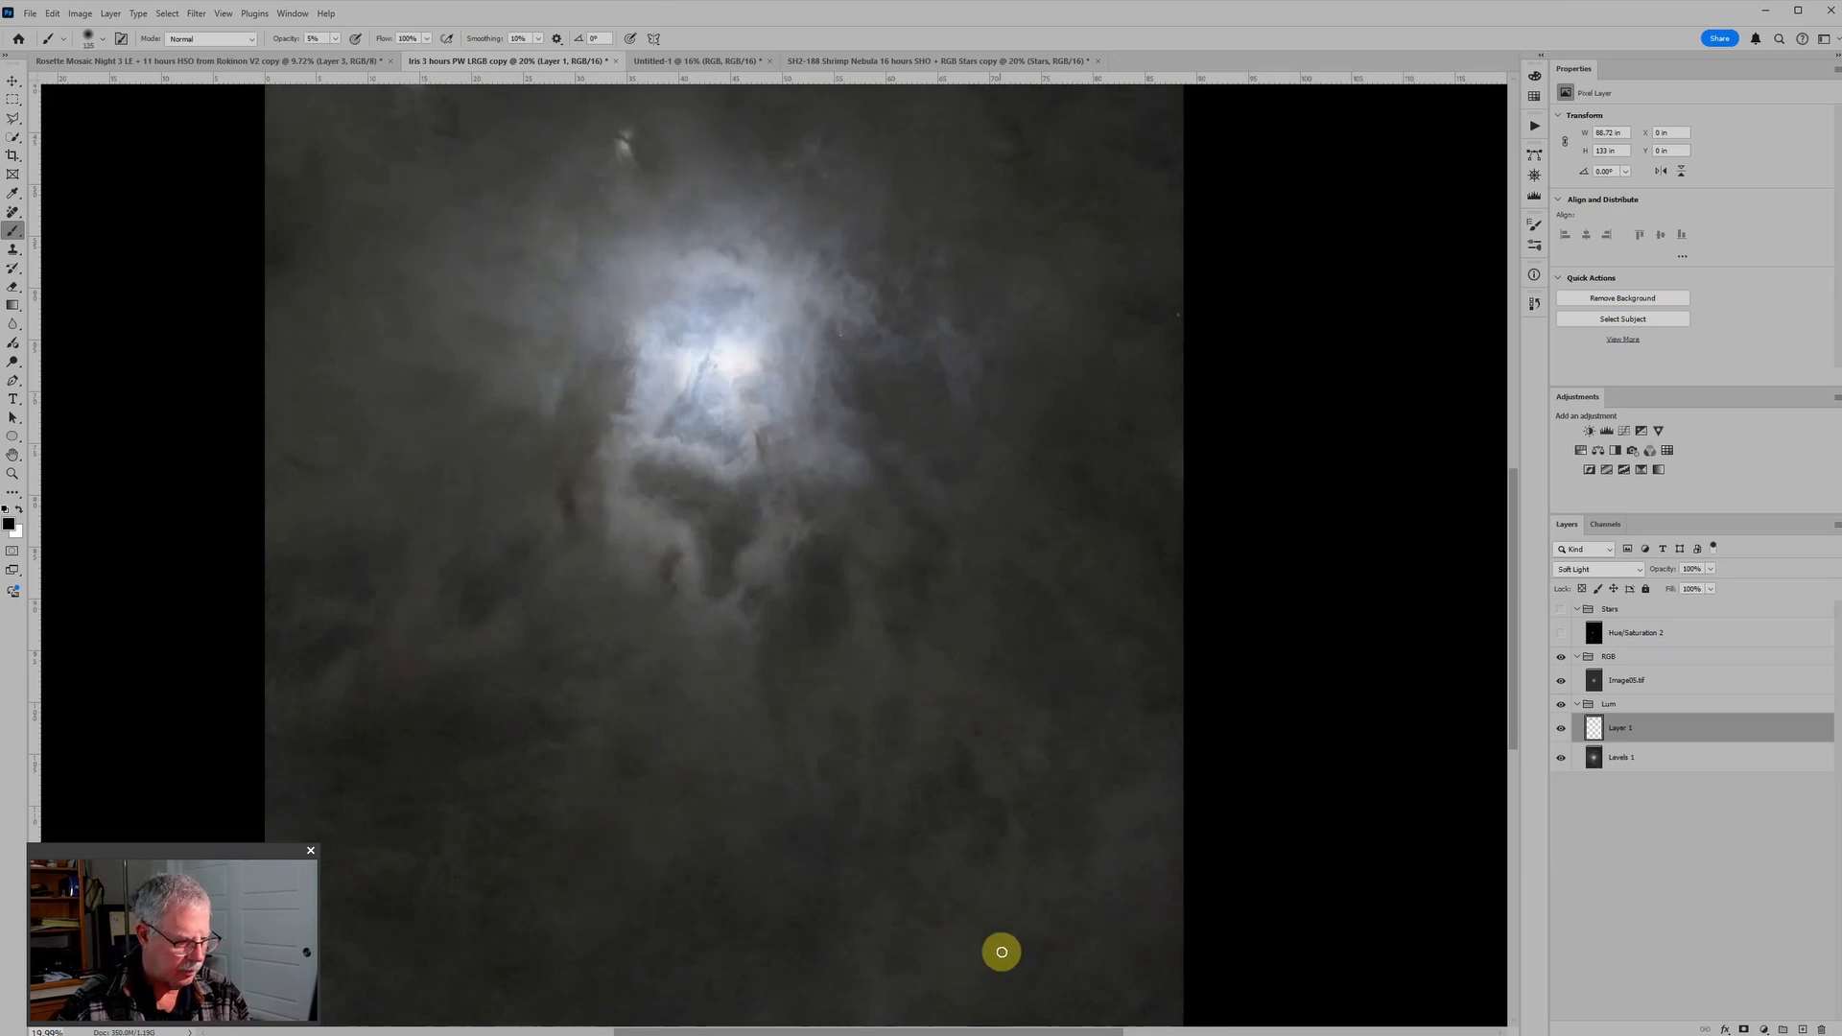
{"action": "key", "text": "bracketright"}
{"action": "key", "text": "bracketright"}
{"action": "key", "text": "bracketright"}
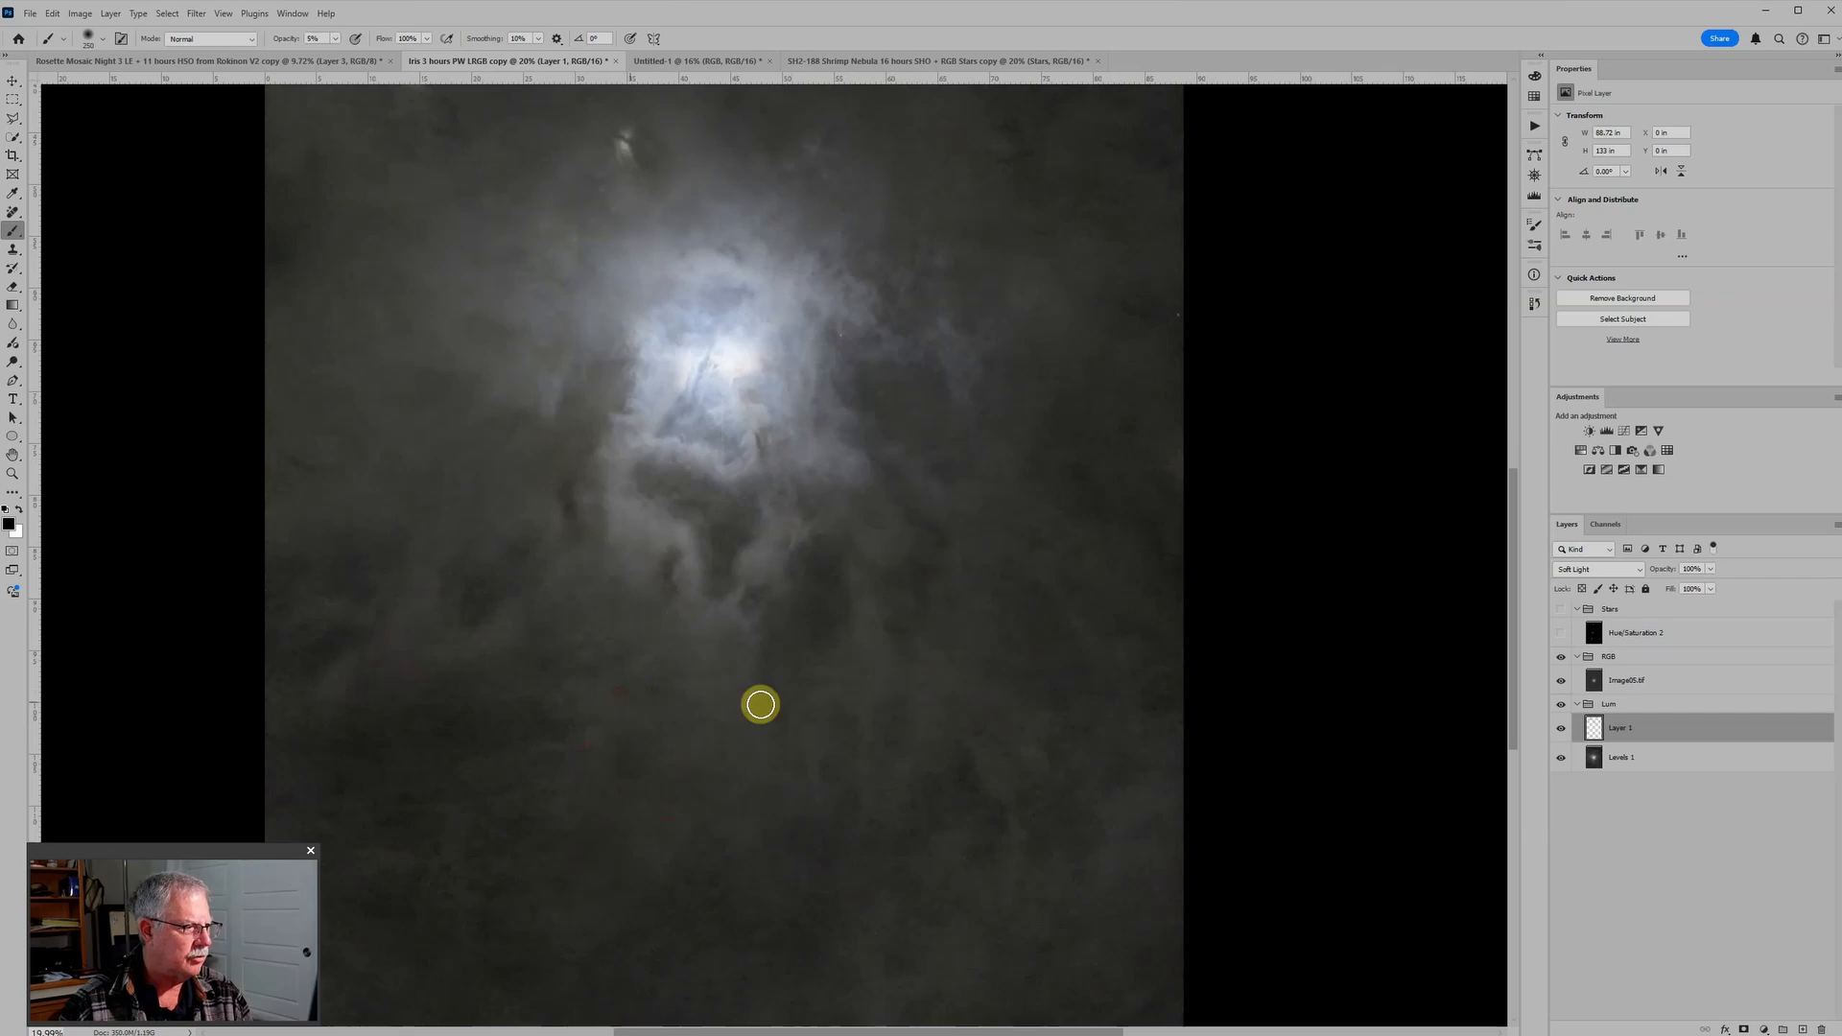
Step: Enlarge the brush and paint black at 5% opacity over the dust near the image's lower-left edge
{"action": "scroll", "coordinate": [1050, 874], "scroll_direction": "down", "scroll_amount": 5}
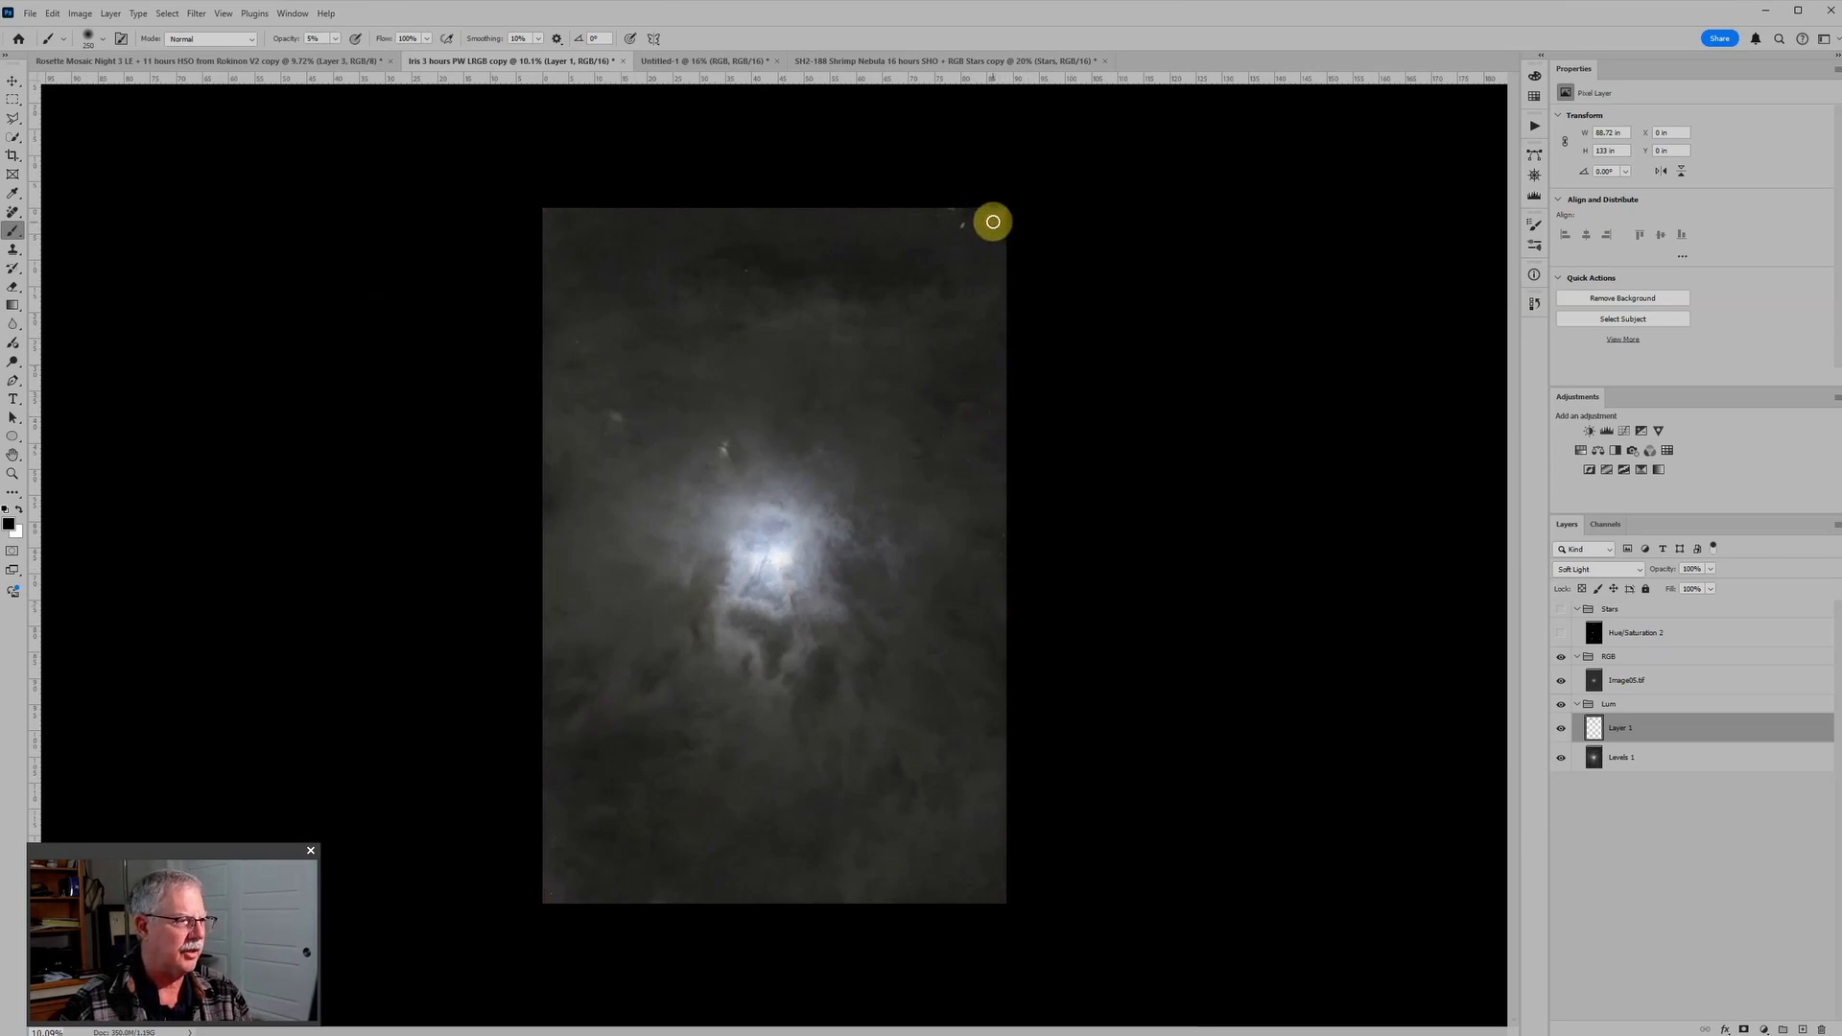
{"action": "scroll", "coordinate": [1003, 485], "scroll_direction": "up", "scroll_amount": 1}
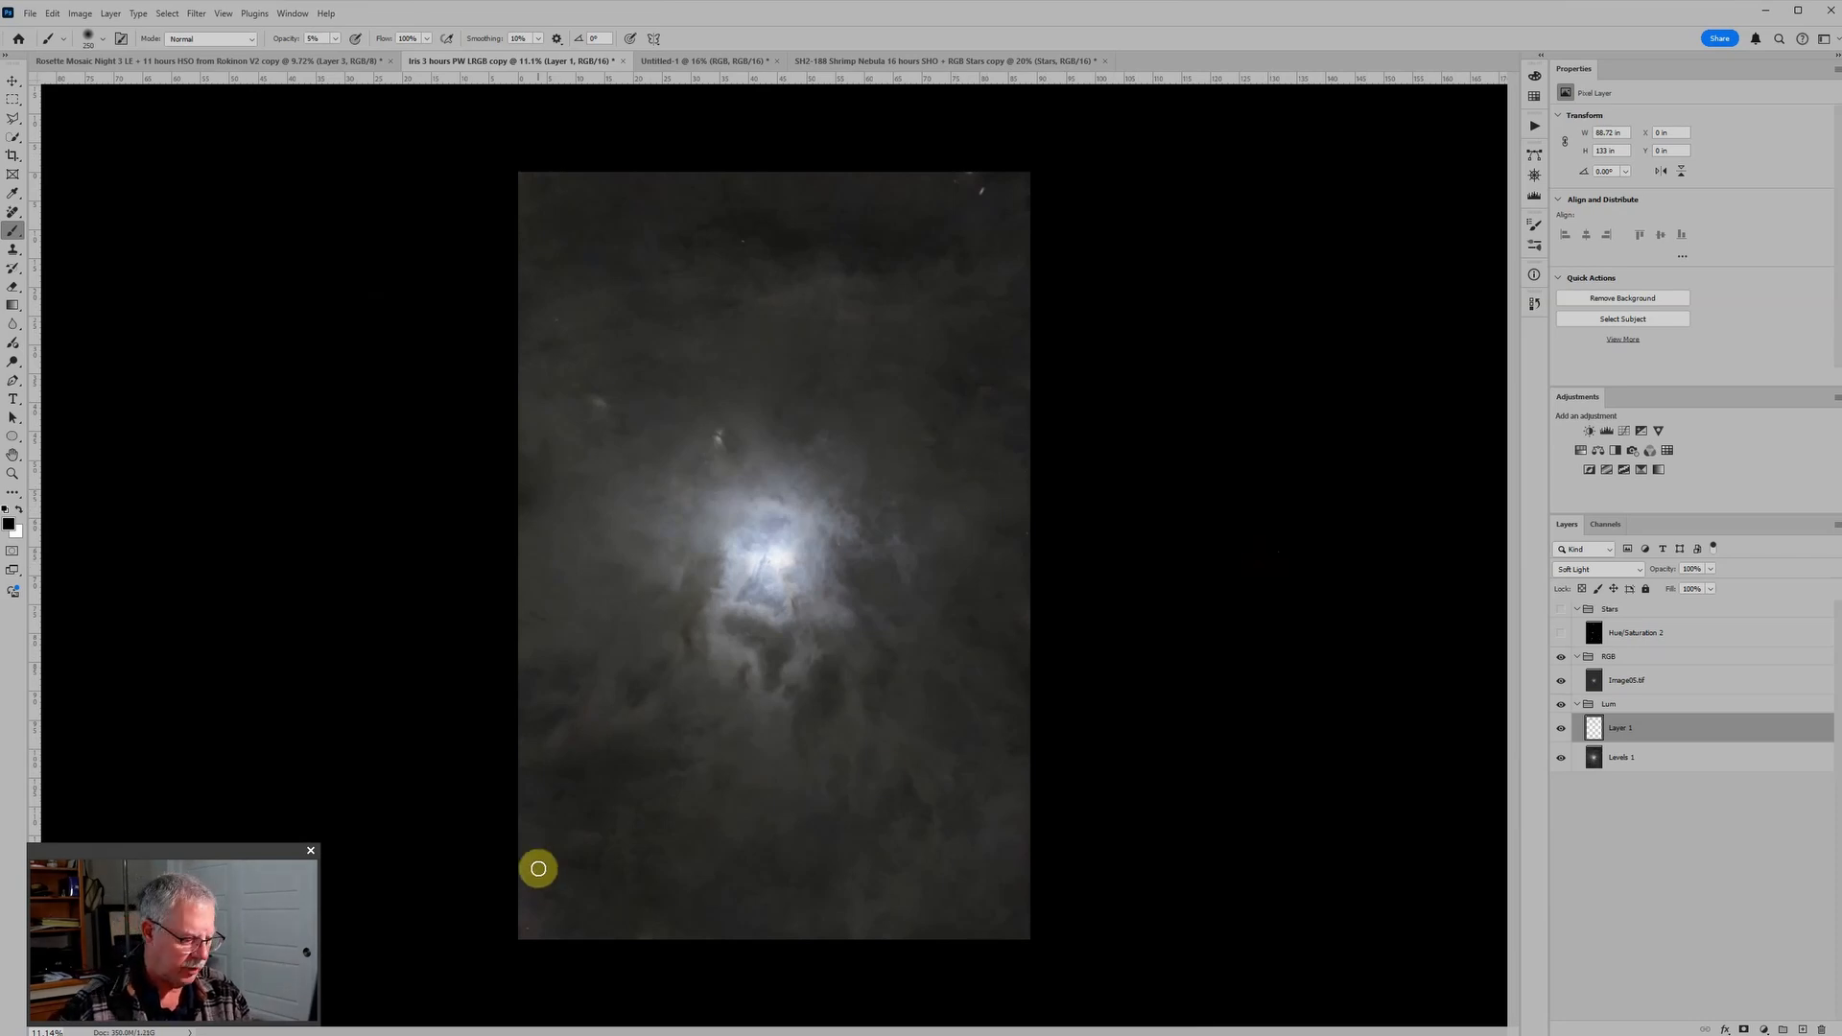
{"action": "key", "text": "bracketright"}
{"action": "key", "text": "bracketright"}
{"action": "key", "text": "bracketright"}
{"action": "key", "text": "bracketright"}
{"action": "key", "text": "bracketright"}
{"action": "key", "text": "bracketright"}
{"action": "key", "text": "bracketright"}
{"action": "key", "text": "bracketleft"}
{"action": "key", "text": "bracketleft"}
{"action": "key", "text": "bracketleft"}
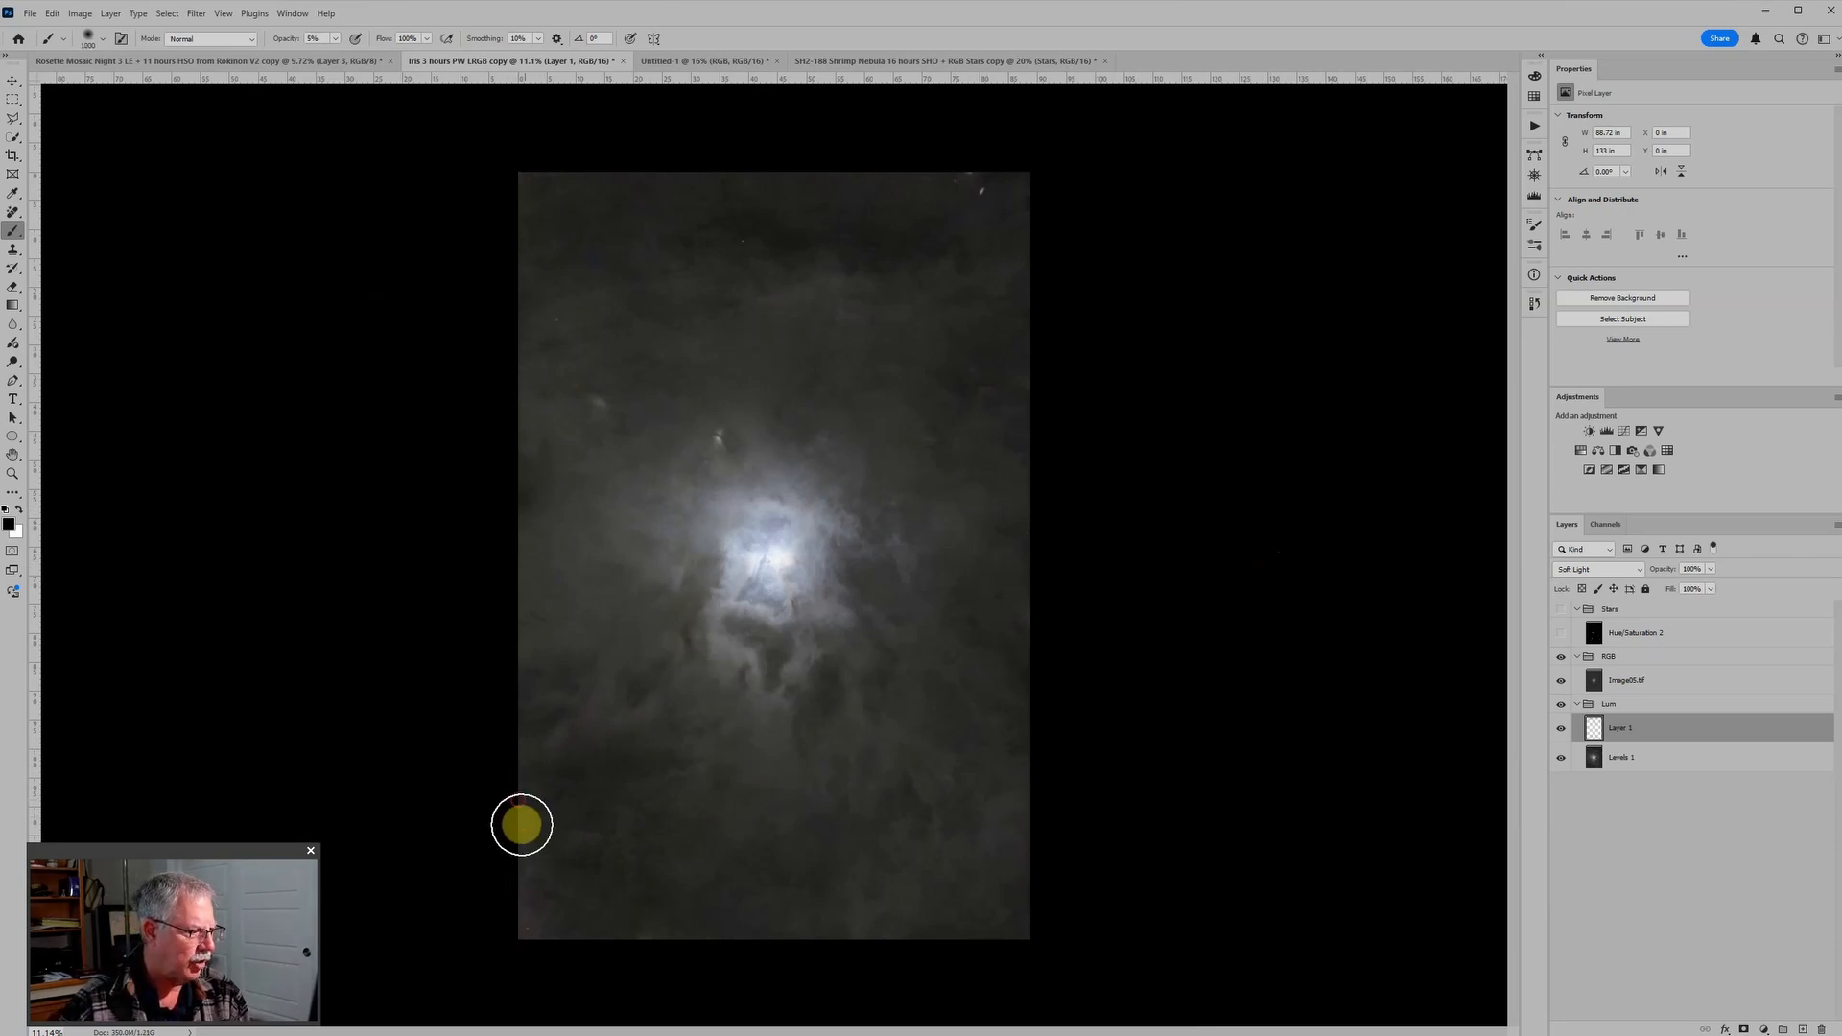
{"action": "key", "text": "bracketleft"}
{"action": "key", "text": "bracketleft"}
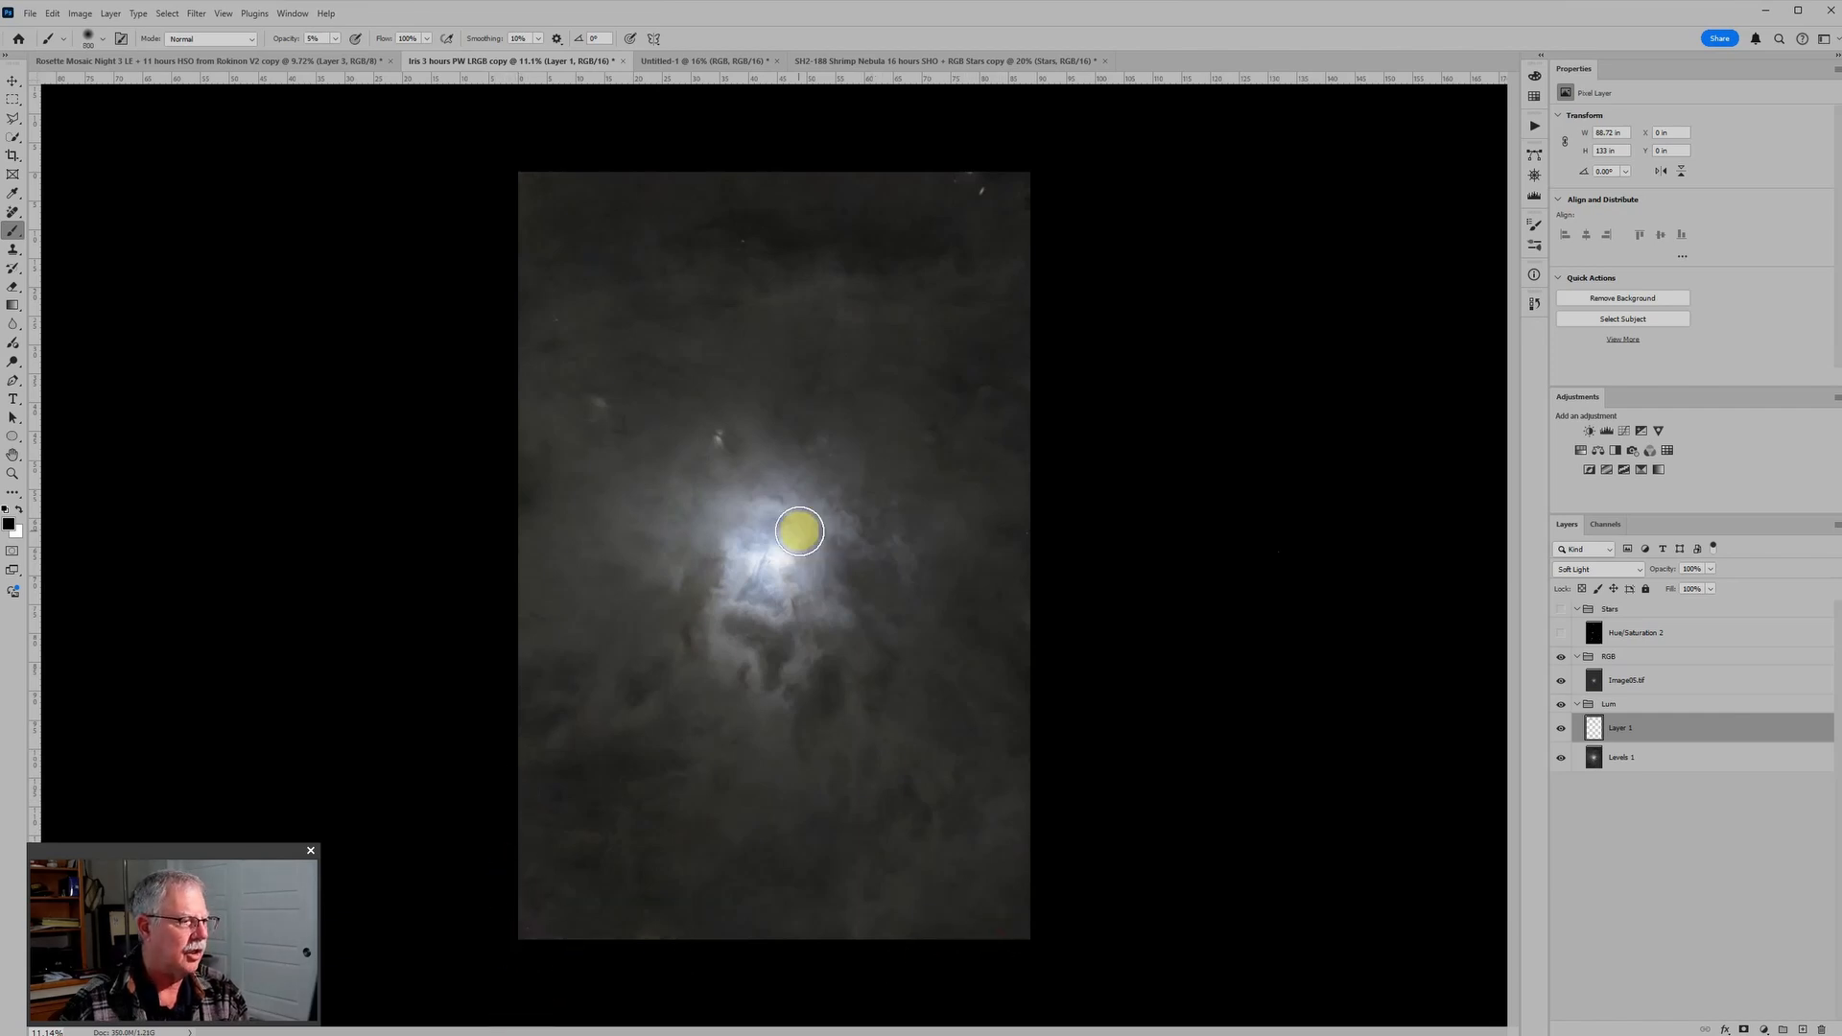
Step: Dab black at 5% opacity over and around the bright nebula core with a 2200 px brush
{"action": "key", "text": "bracketright"}
{"action": "key", "text": "bracketright"}
{"action": "key", "text": "bracketright"}
{"action": "key", "text": "bracketright"}
{"action": "key", "text": "bracketright"}
{"action": "key", "text": "bracketright"}
{"action": "key", "text": "bracketright"}
{"action": "key", "text": "bracketright"}
{"action": "key", "text": "bracketright"}
{"action": "key", "text": "bracketright"}
{"action": "key", "text": "bracketright"}
{"action": "key", "text": "bracketright"}
{"action": "key", "text": "bracketright"}
{"action": "key", "text": "bracketright"}
{"action": "key", "text": "bracketright"}
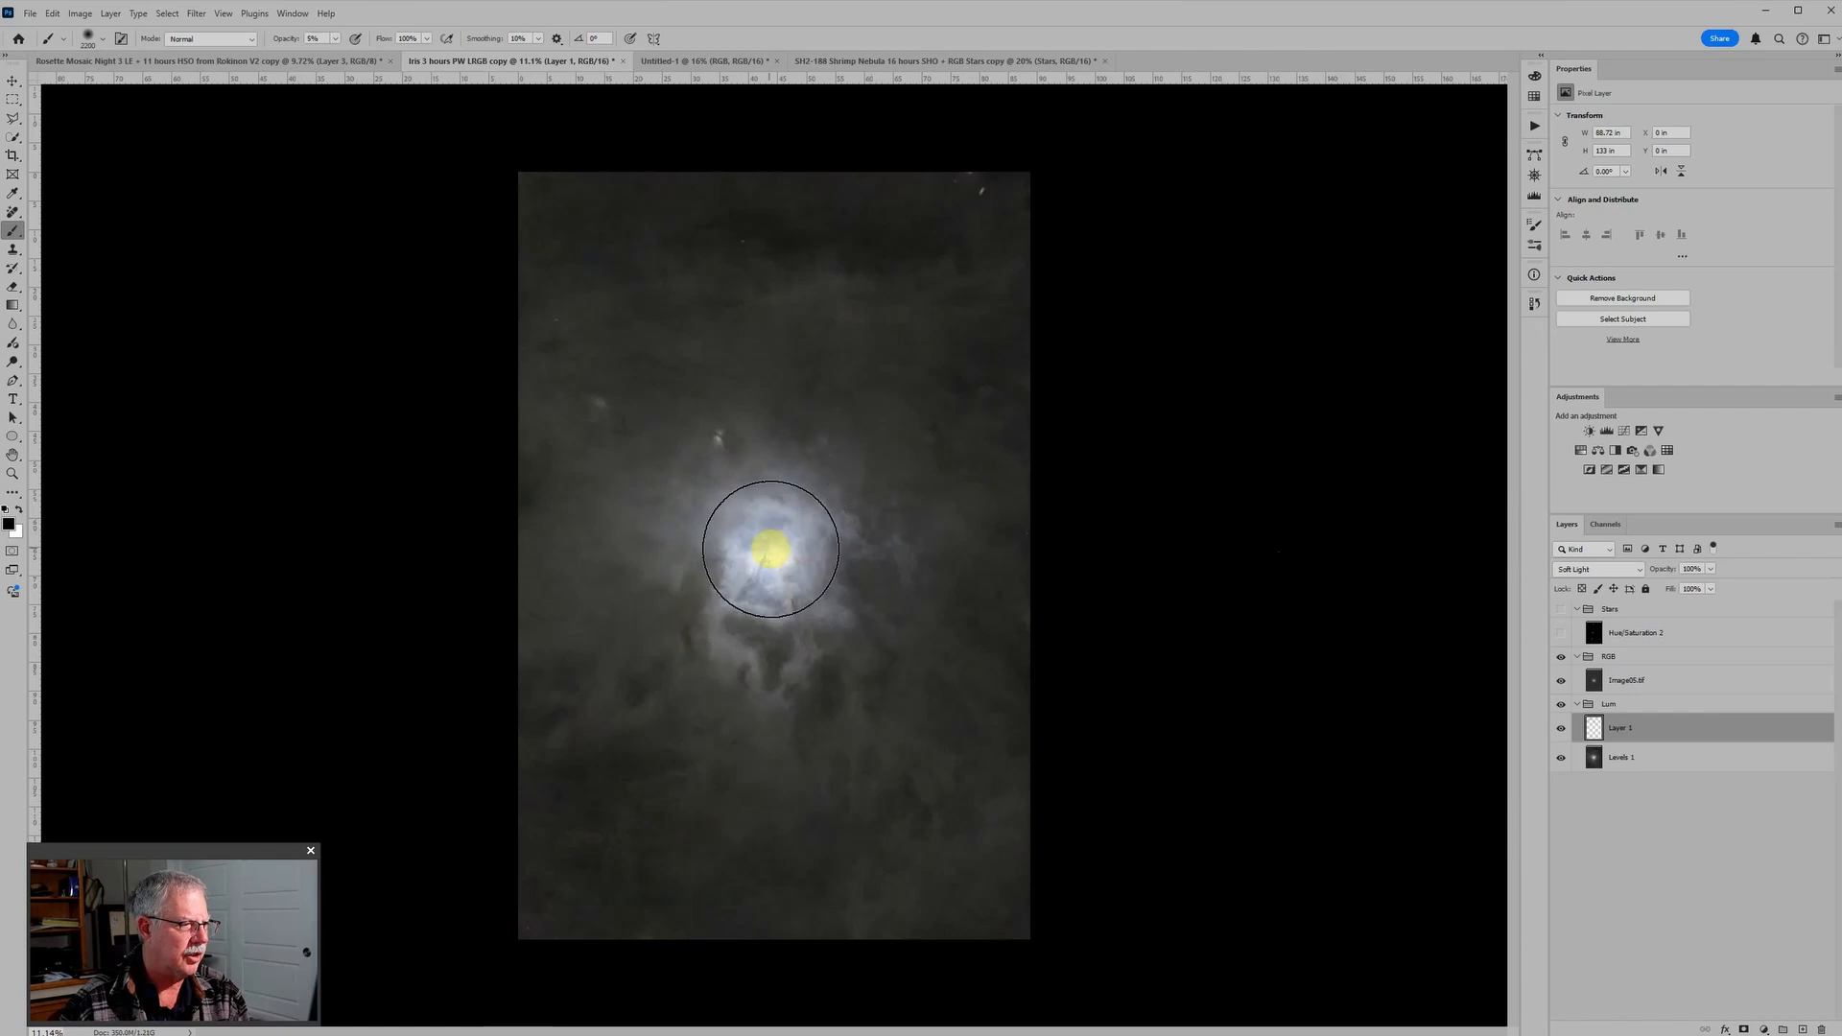
{"action": "left_click", "coordinate": [781, 510]}
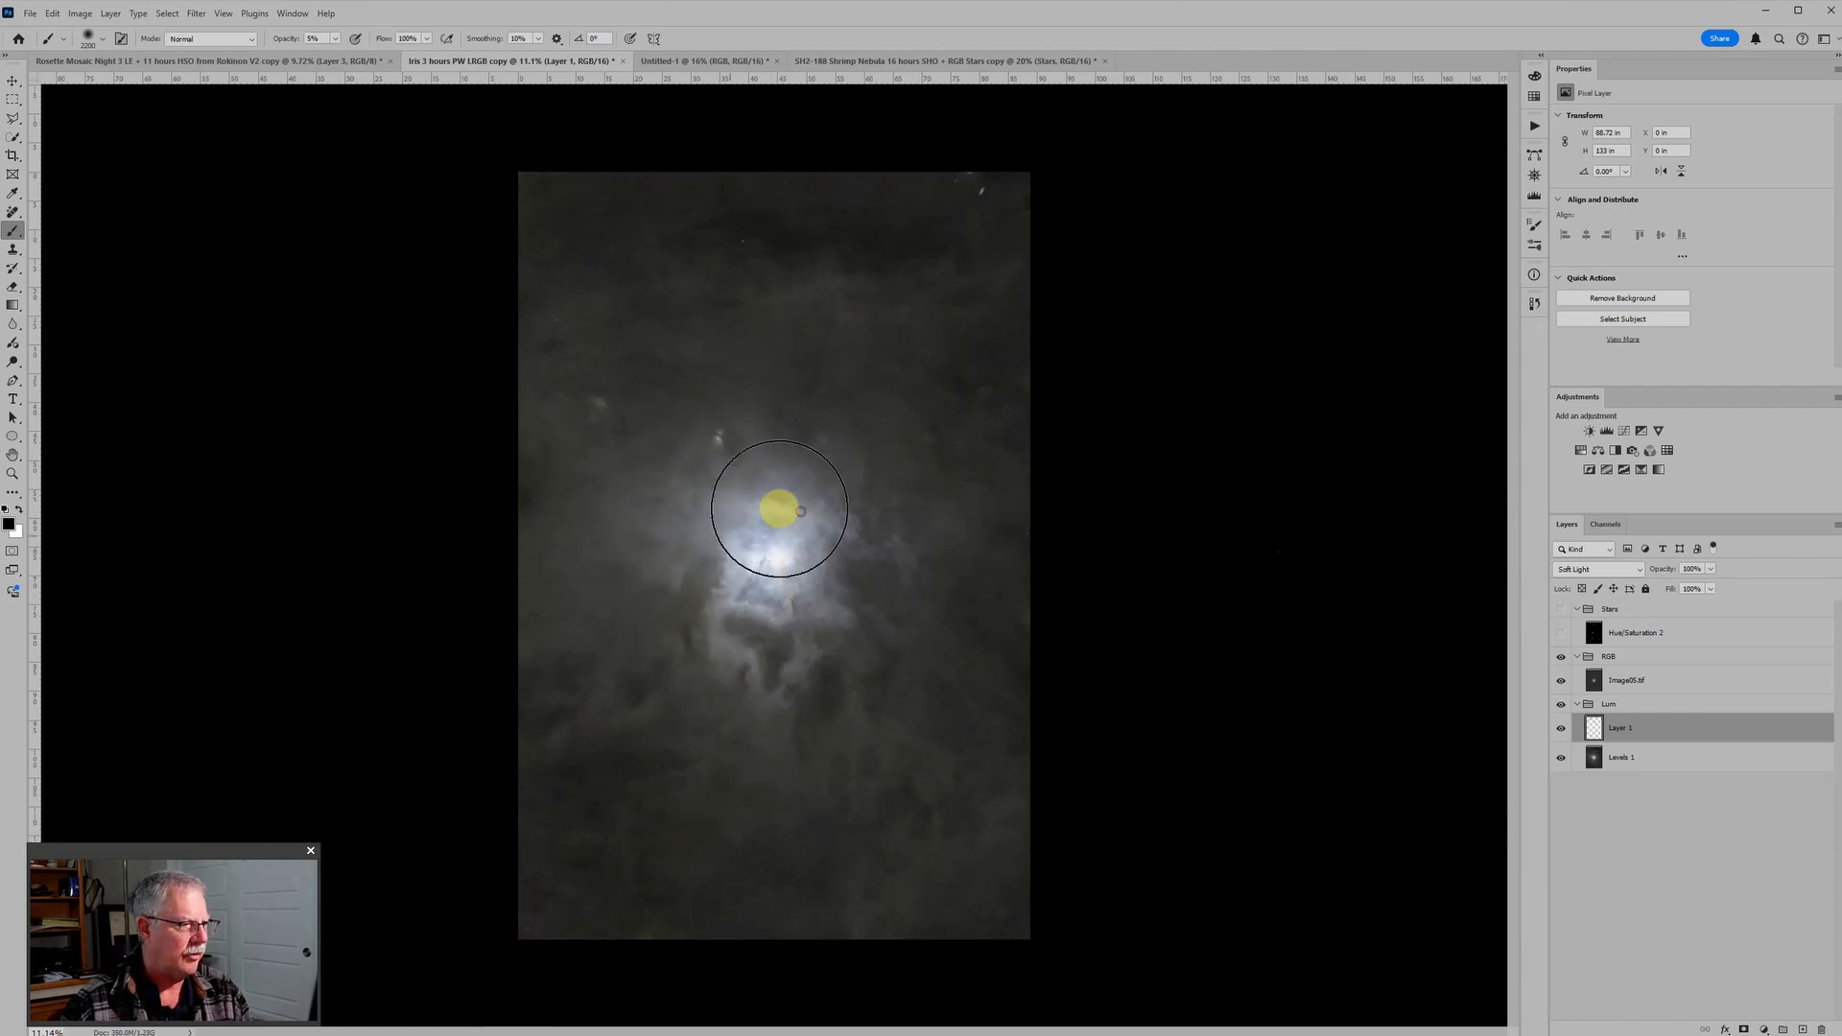
{"action": "left_click", "coordinate": [746, 629]}
{"action": "left_click", "coordinate": [766, 639]}
{"action": "left_click", "coordinate": [815, 570]}
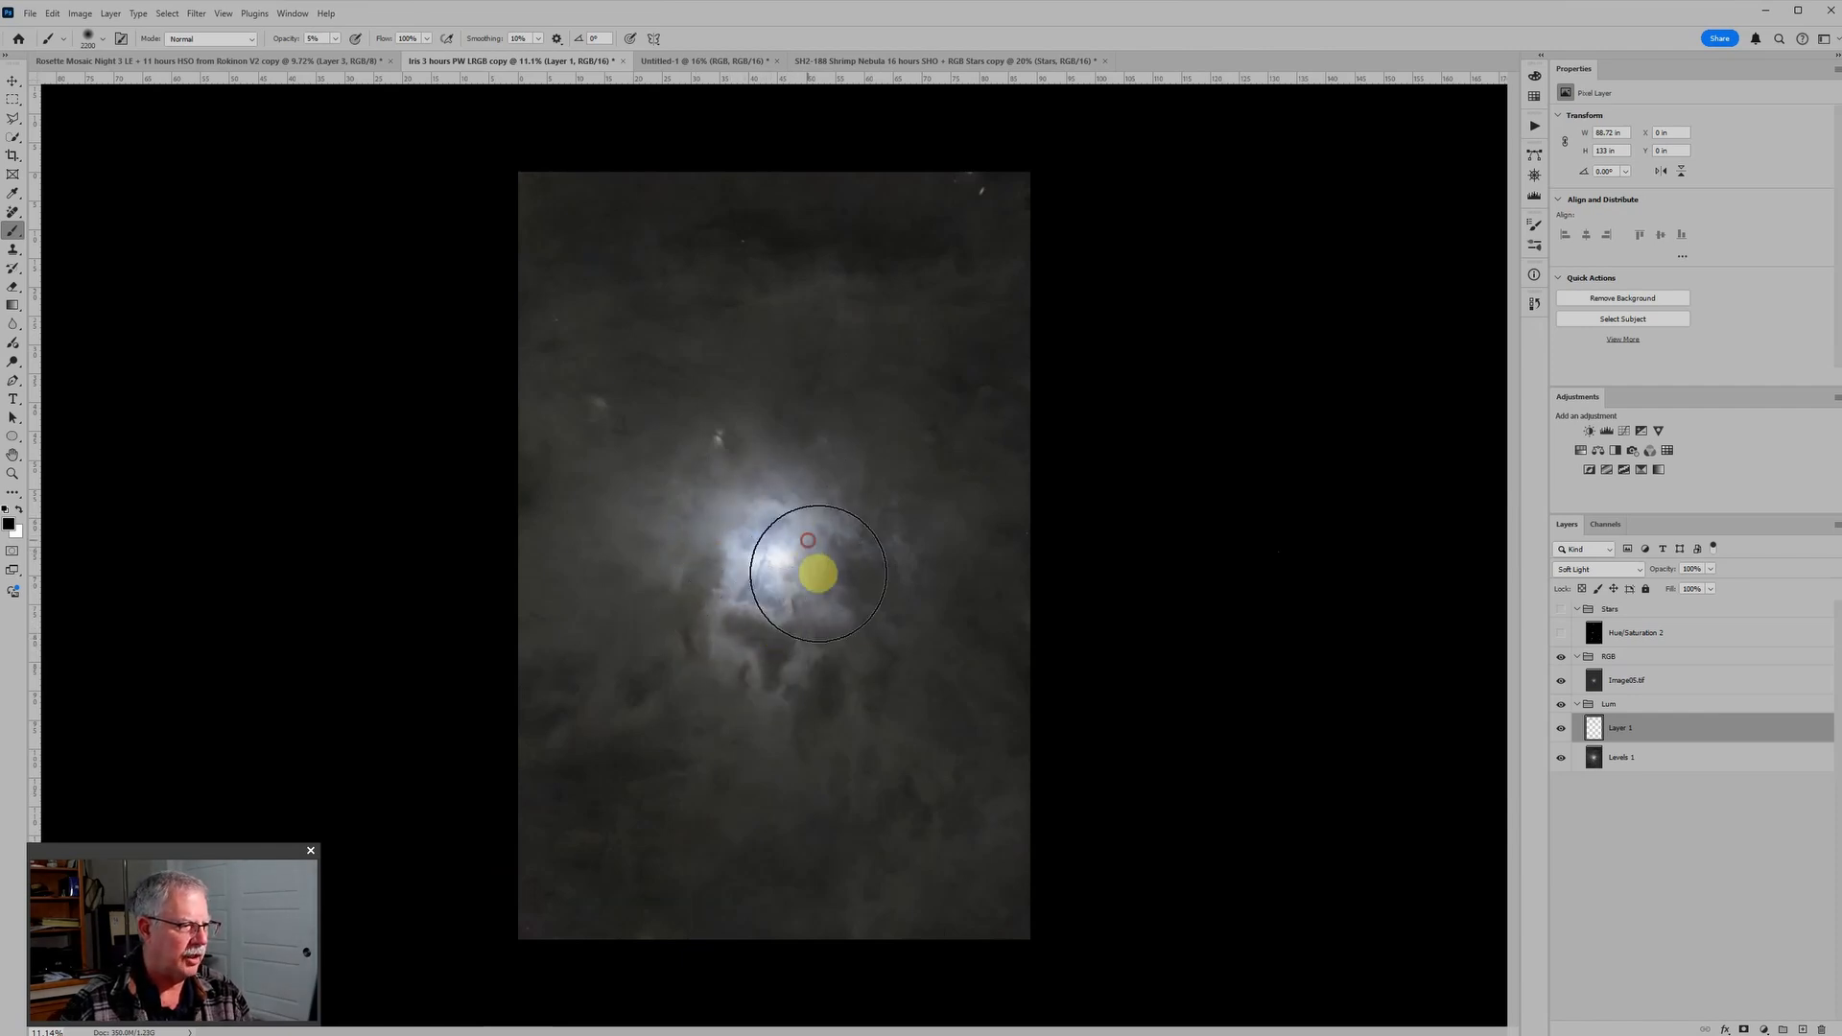
{"action": "left_click", "coordinate": [766, 540]}
{"action": "left_click", "coordinate": [670, 528]}
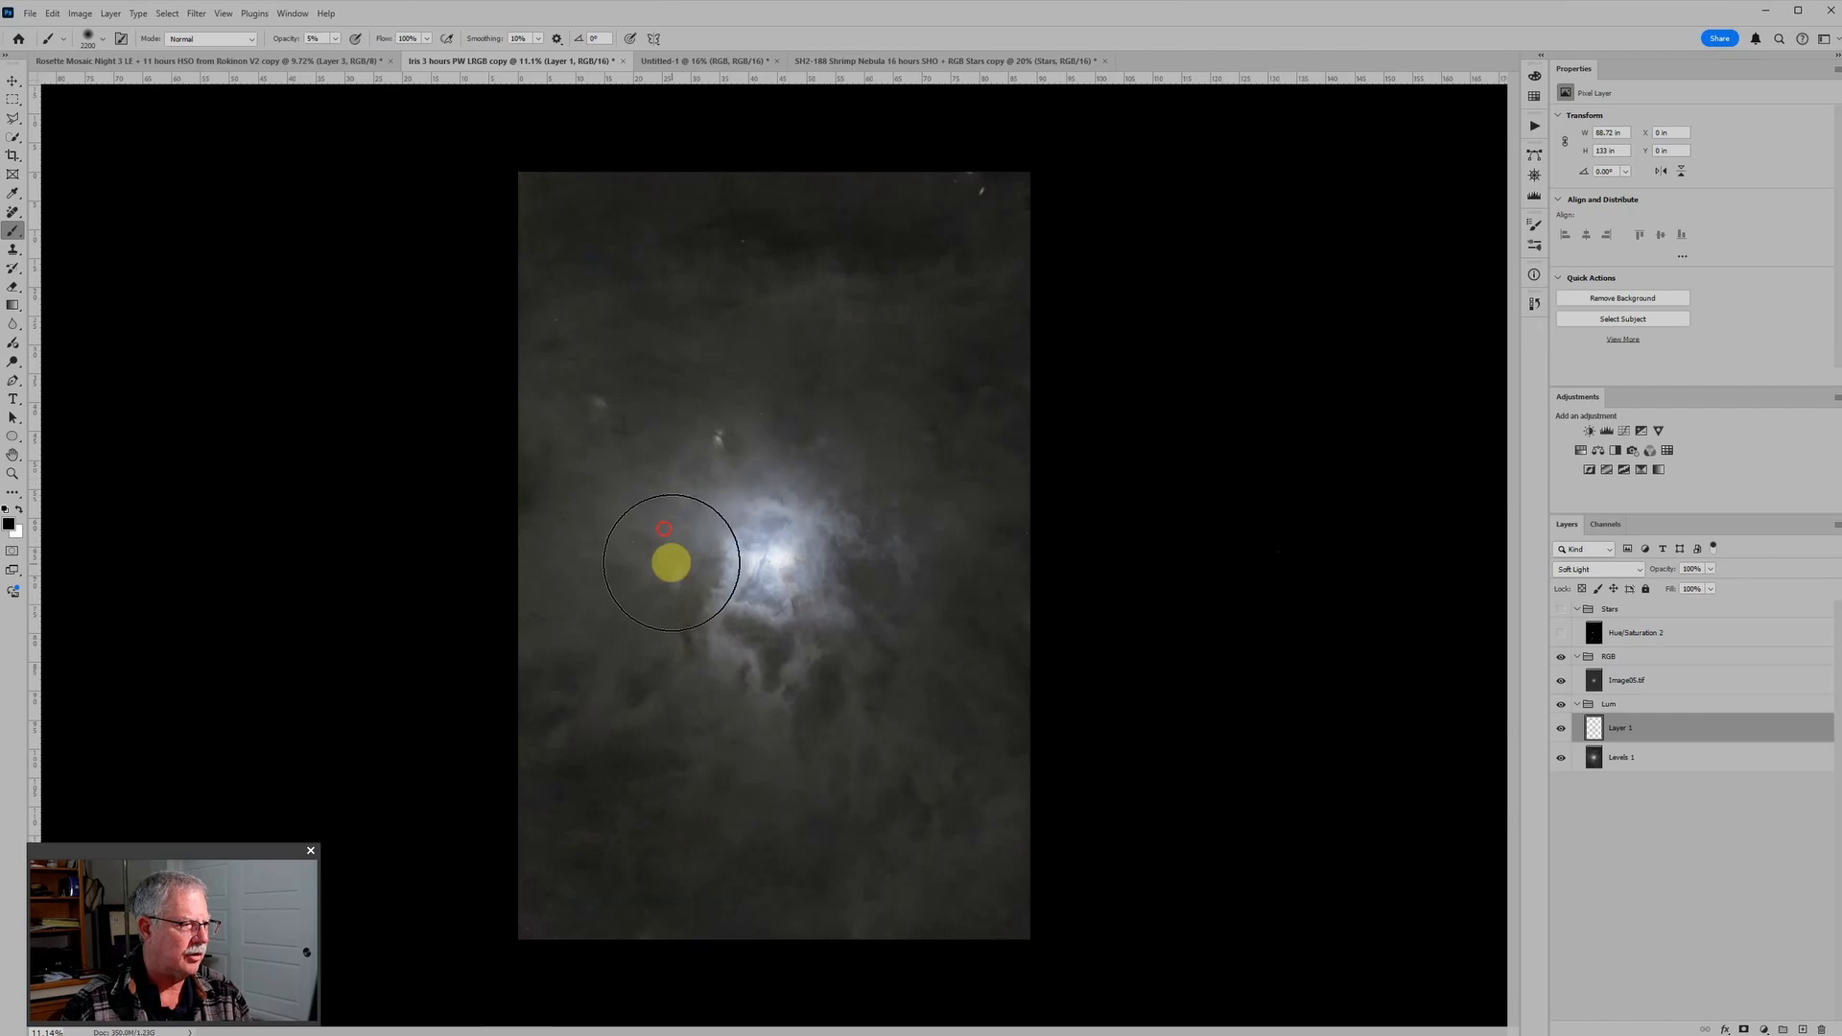
{"action": "left_click", "coordinate": [785, 501]}
{"action": "left_click", "coordinate": [795, 539]}
{"action": "left_click", "coordinate": [850, 588]}
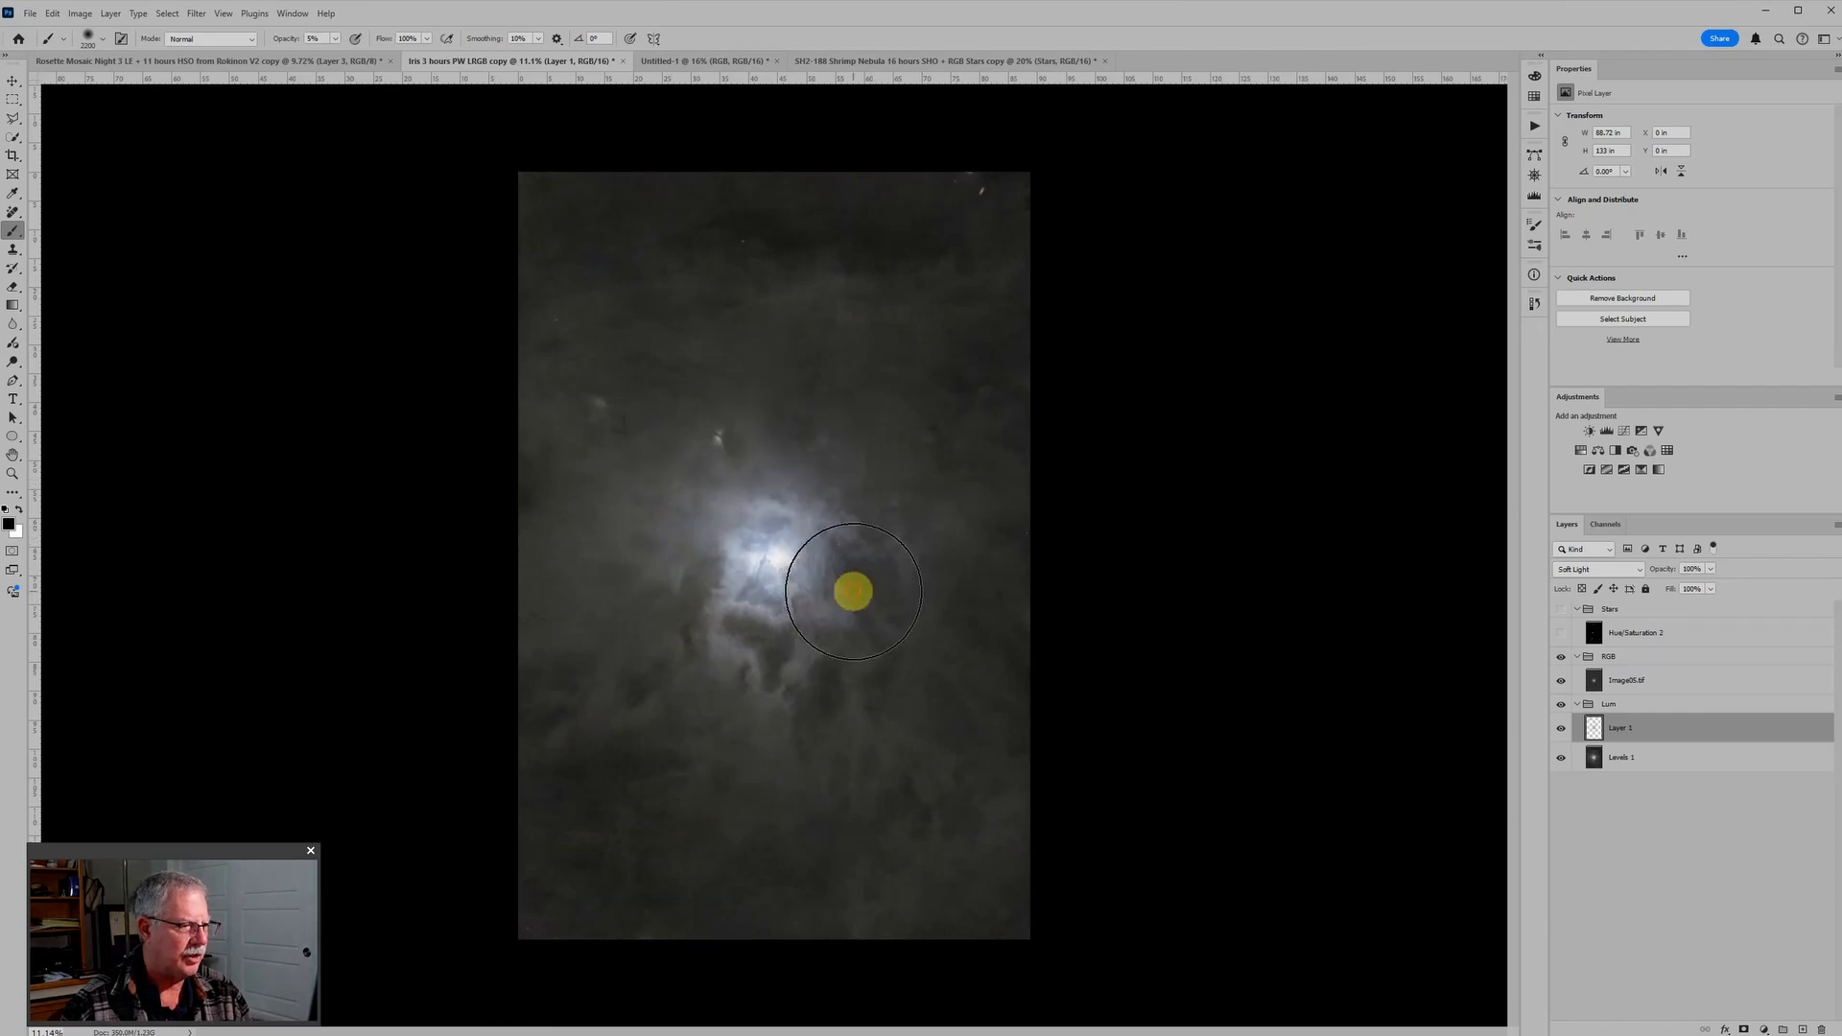
{"action": "left_click", "coordinate": [697, 646]}
{"action": "left_click", "coordinate": [711, 551]}
{"action": "left_click", "coordinate": [665, 578]}
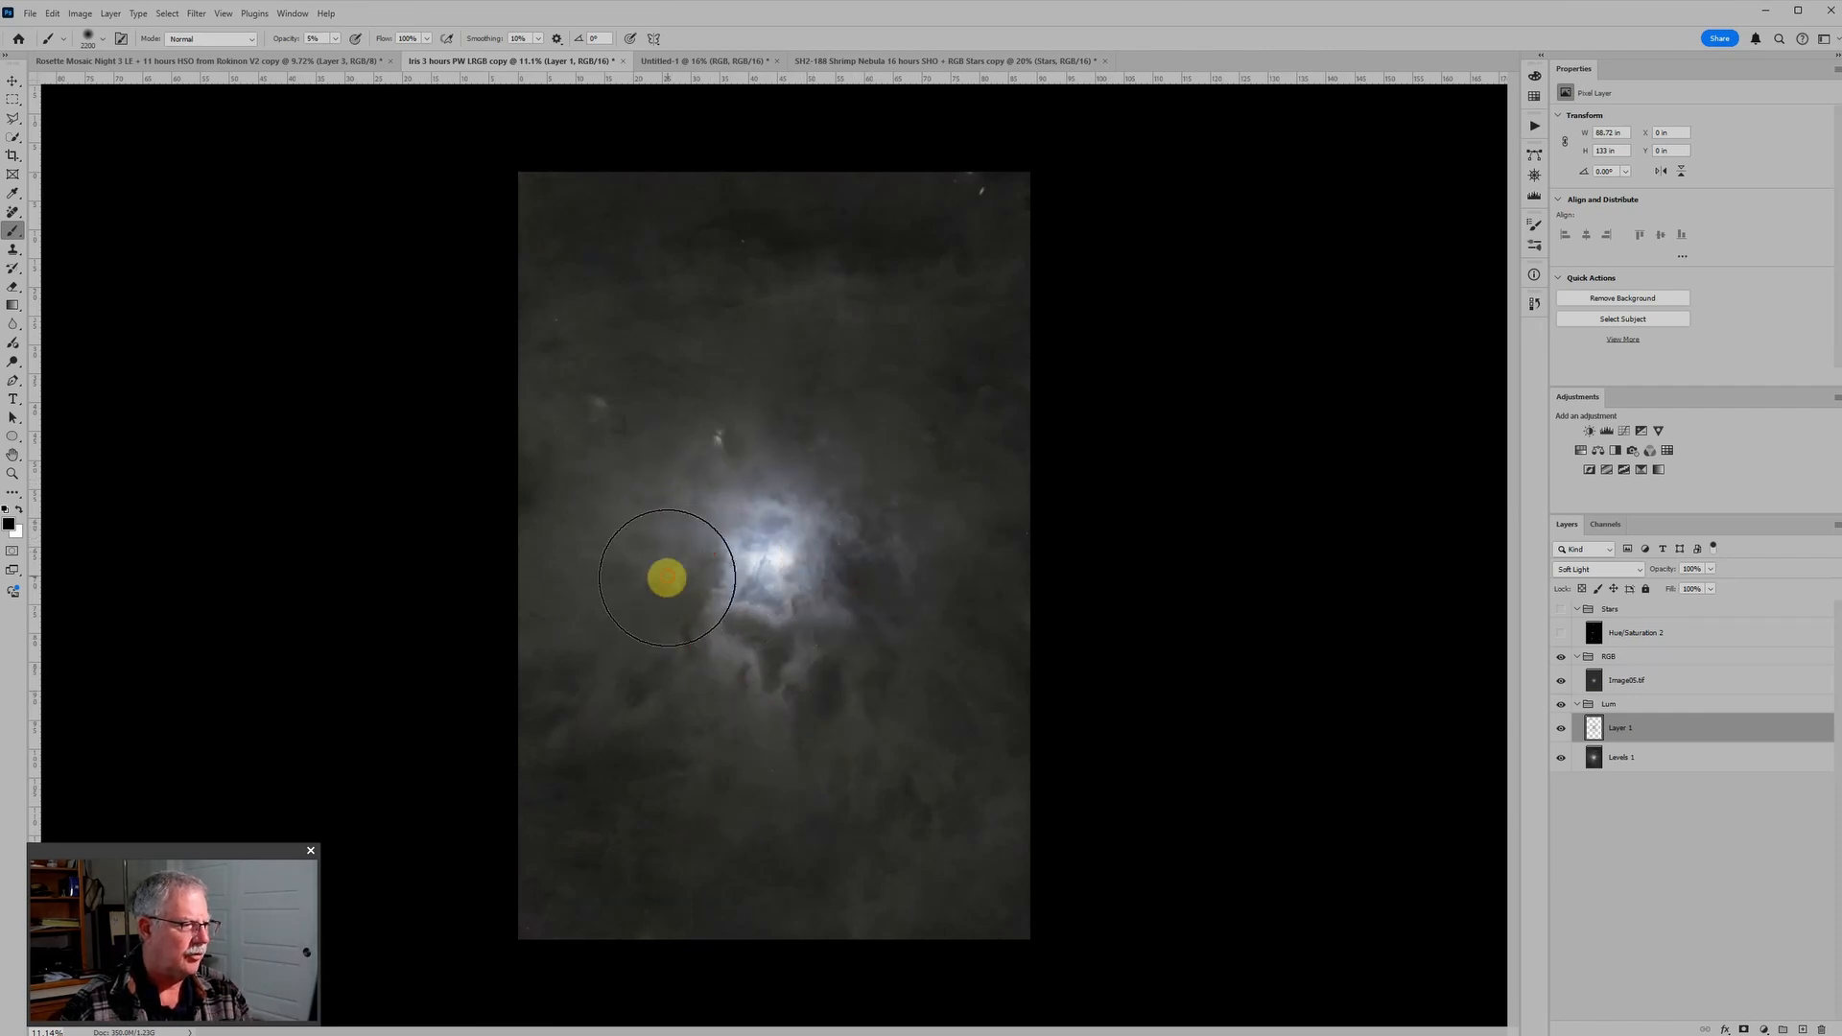
{"action": "left_click", "coordinate": [859, 549]}
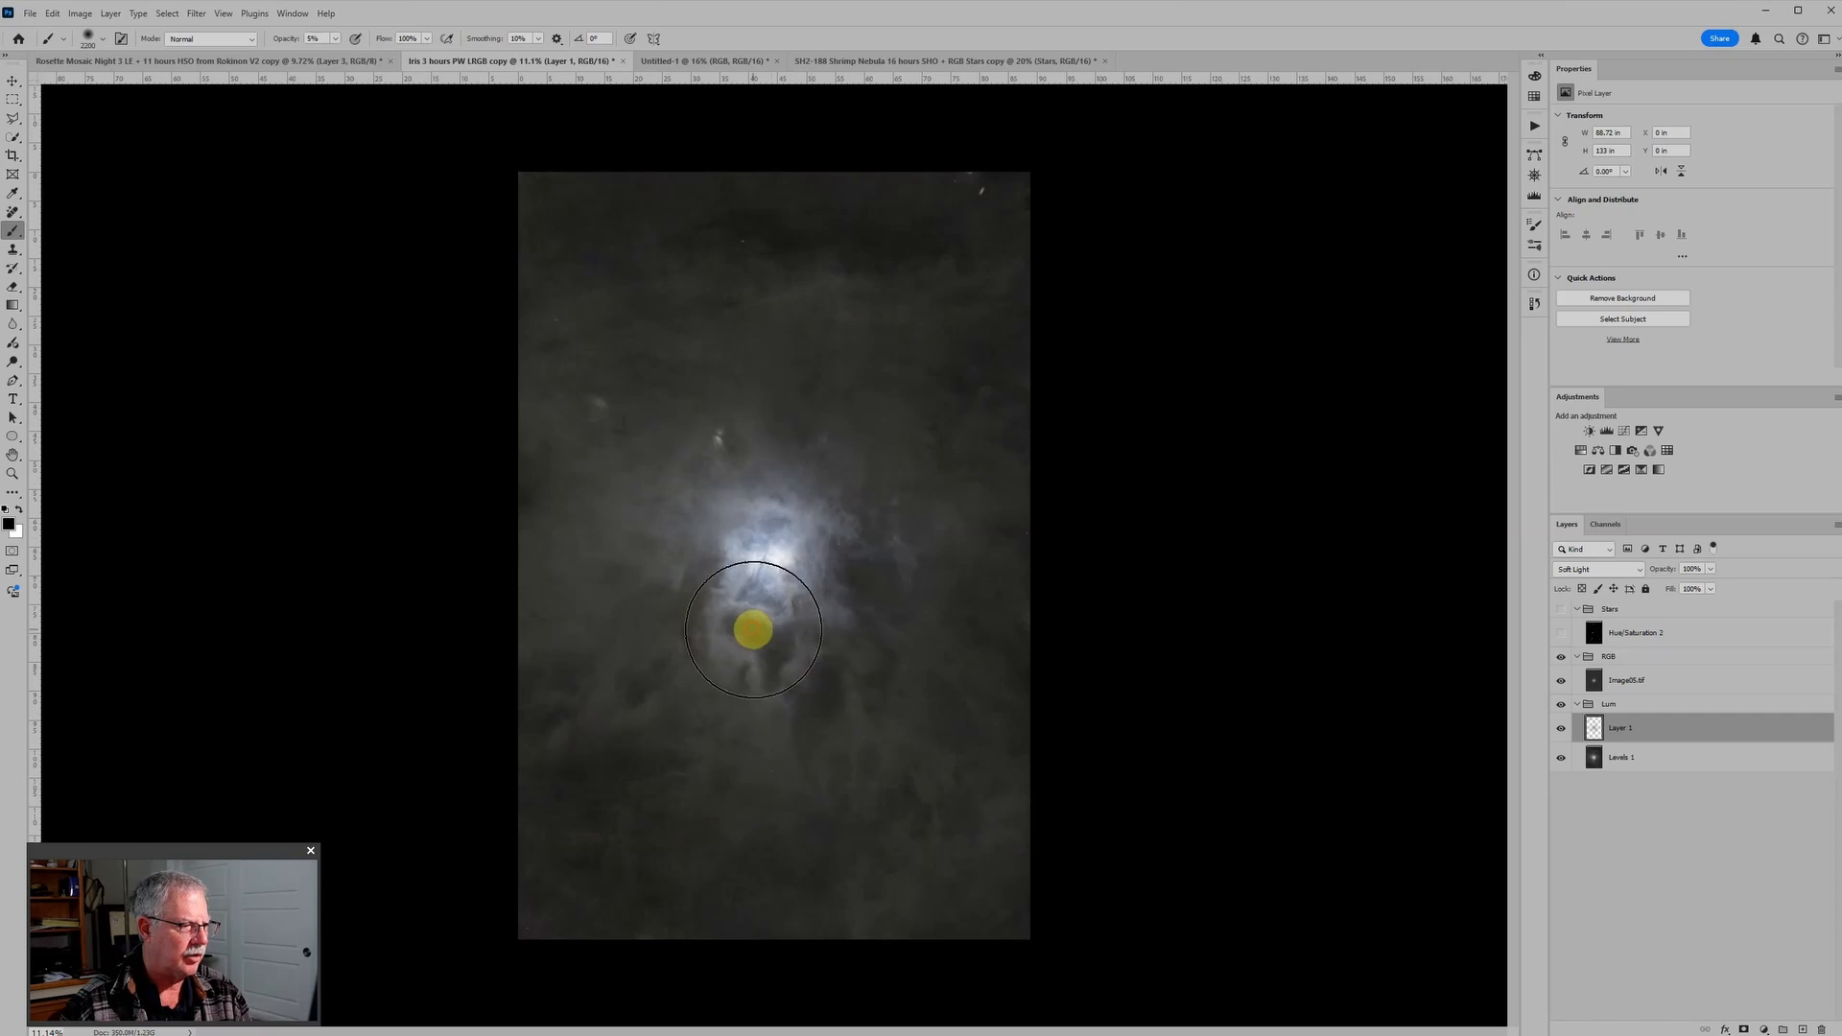
{"action": "left_click", "coordinate": [766, 561]}
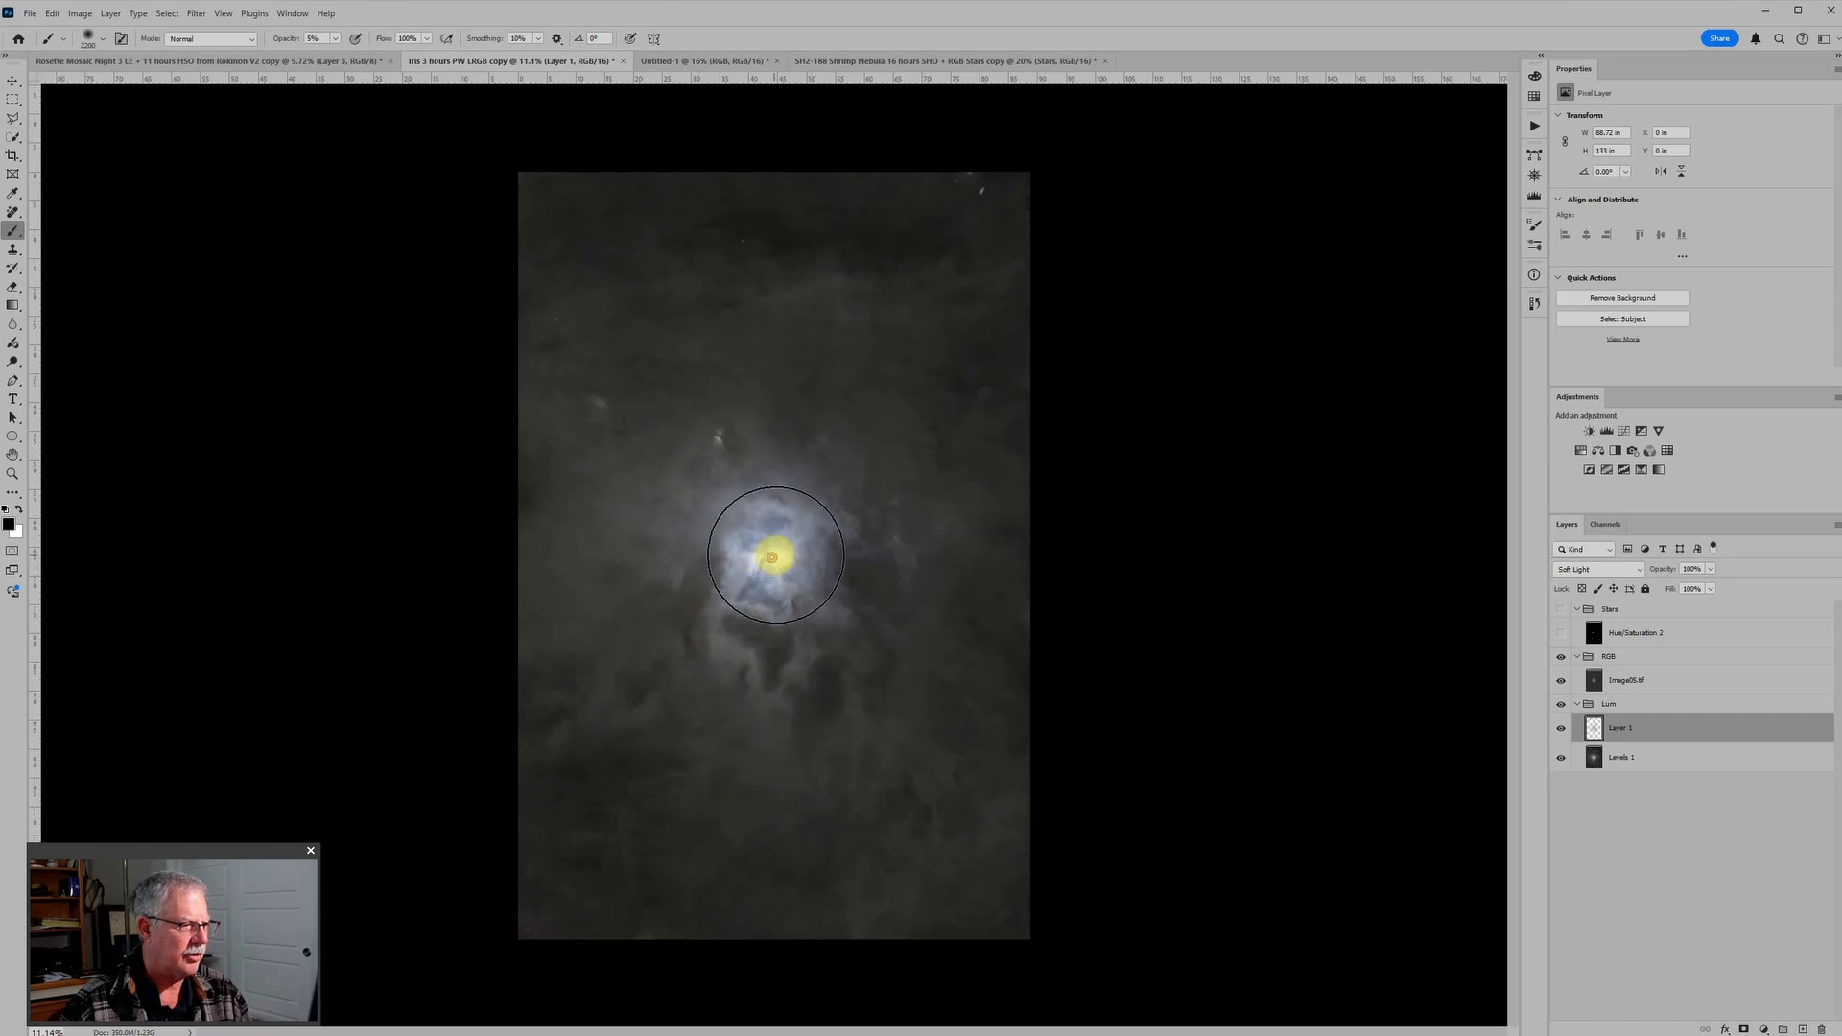
Step: Compare the starless Iris nebula with and without the Soft Light paint layer
{"action": "left_click", "coordinate": [1562, 731]}
{"action": "left_click", "coordinate": [1561, 731]}
{"action": "left_click", "coordinate": [1563, 732]}
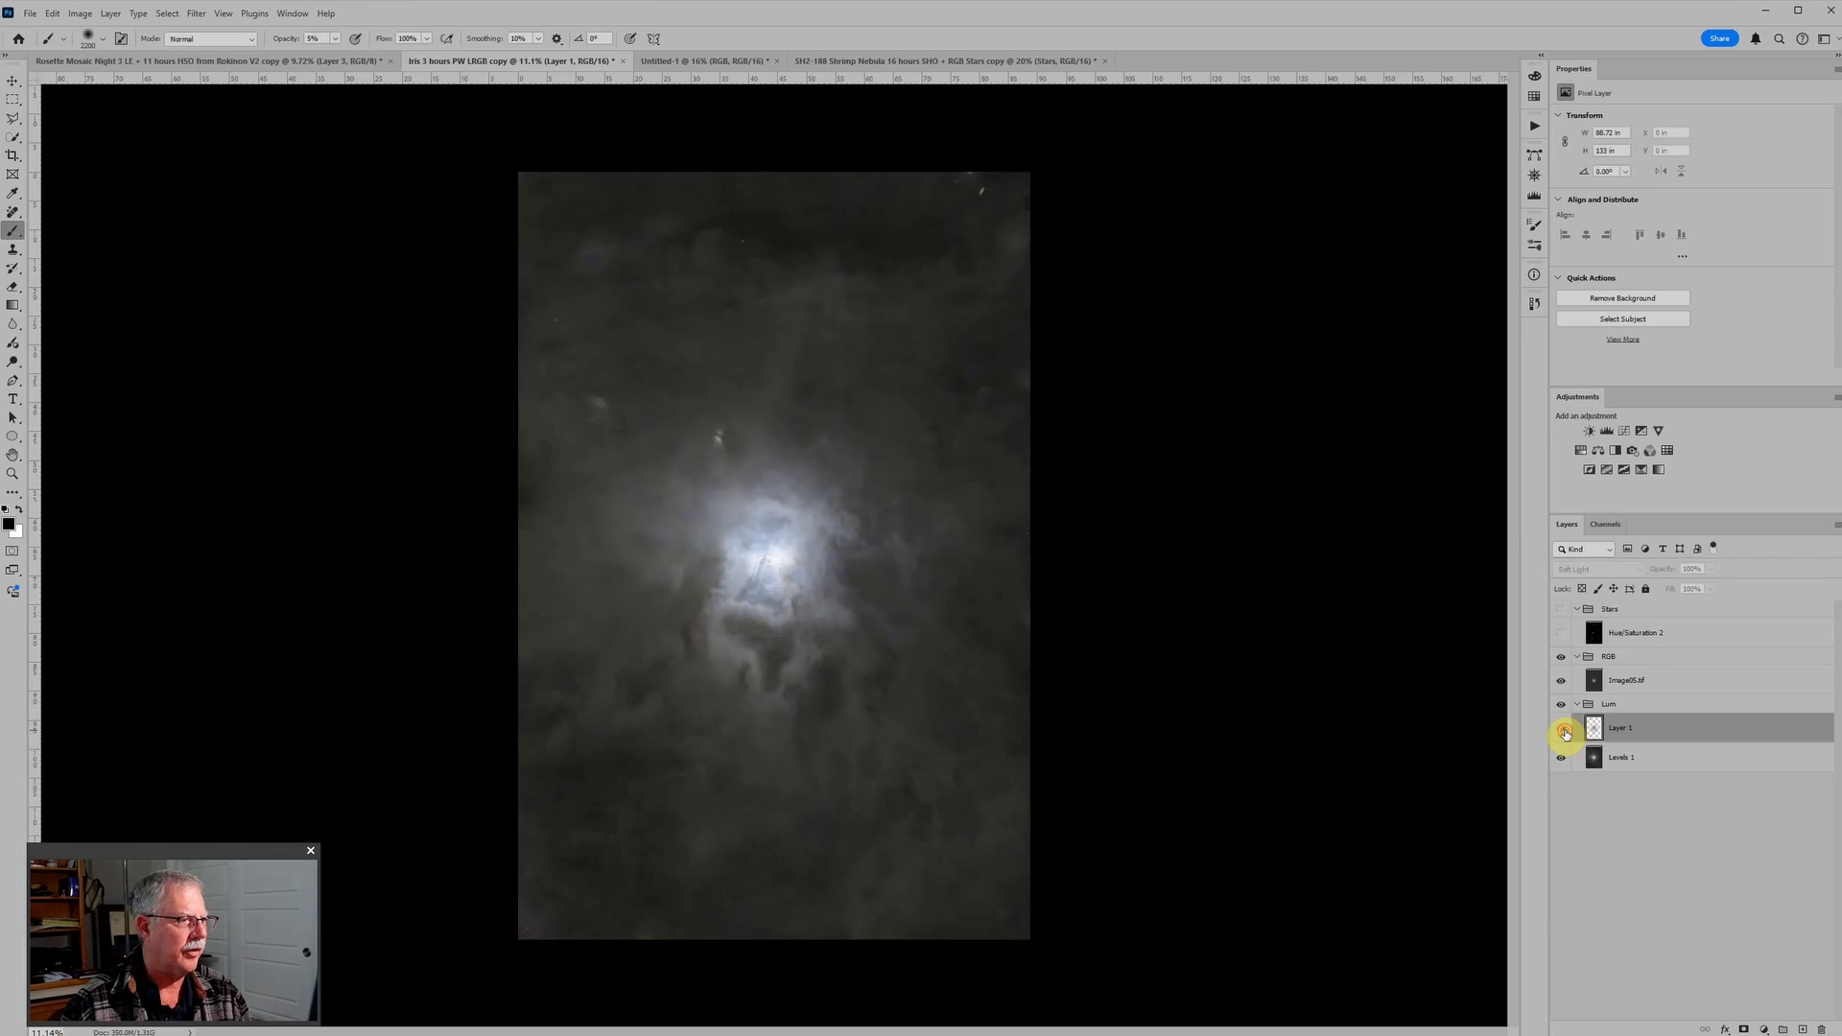
{"action": "left_click", "coordinate": [1563, 731]}
{"action": "left_click", "coordinate": [1563, 732]}
{"action": "left_click", "coordinate": [1564, 732]}
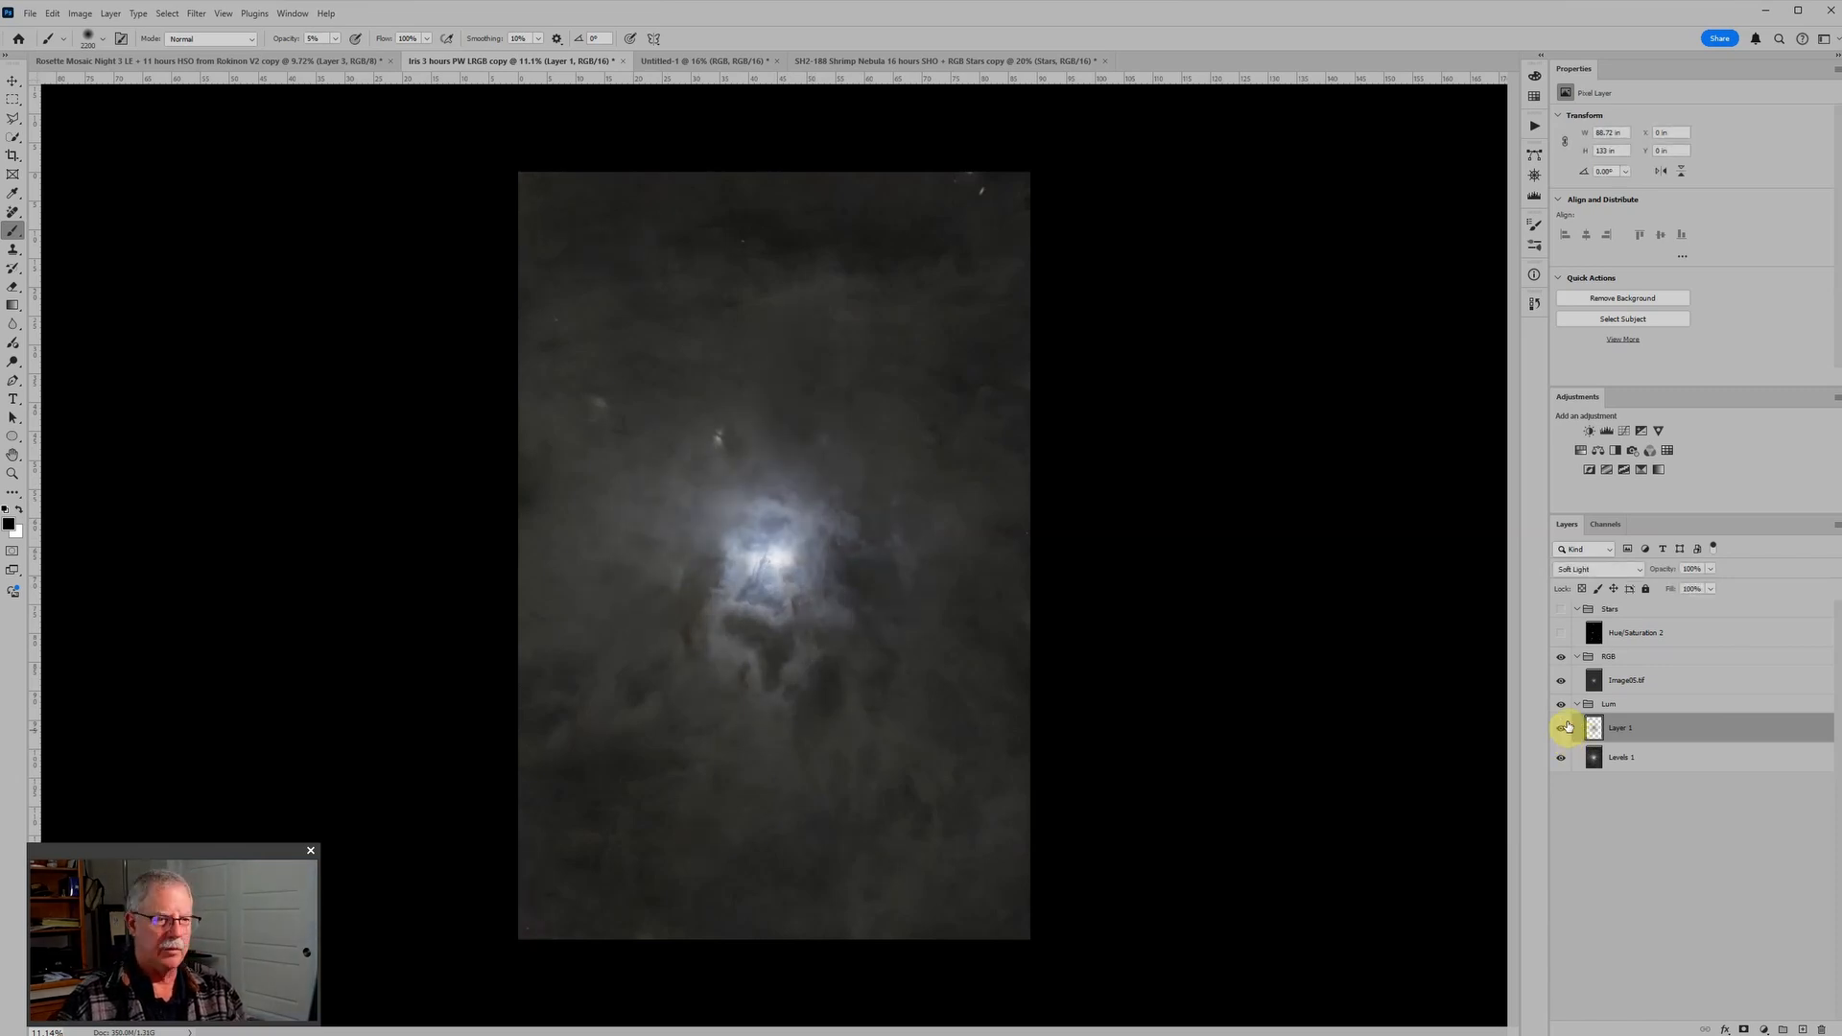
Step: Show the Stars group and its Hue/Saturation 2 layer, and compare the complete image with and without the paint layer
{"action": "left_click", "coordinate": [1560, 609]}
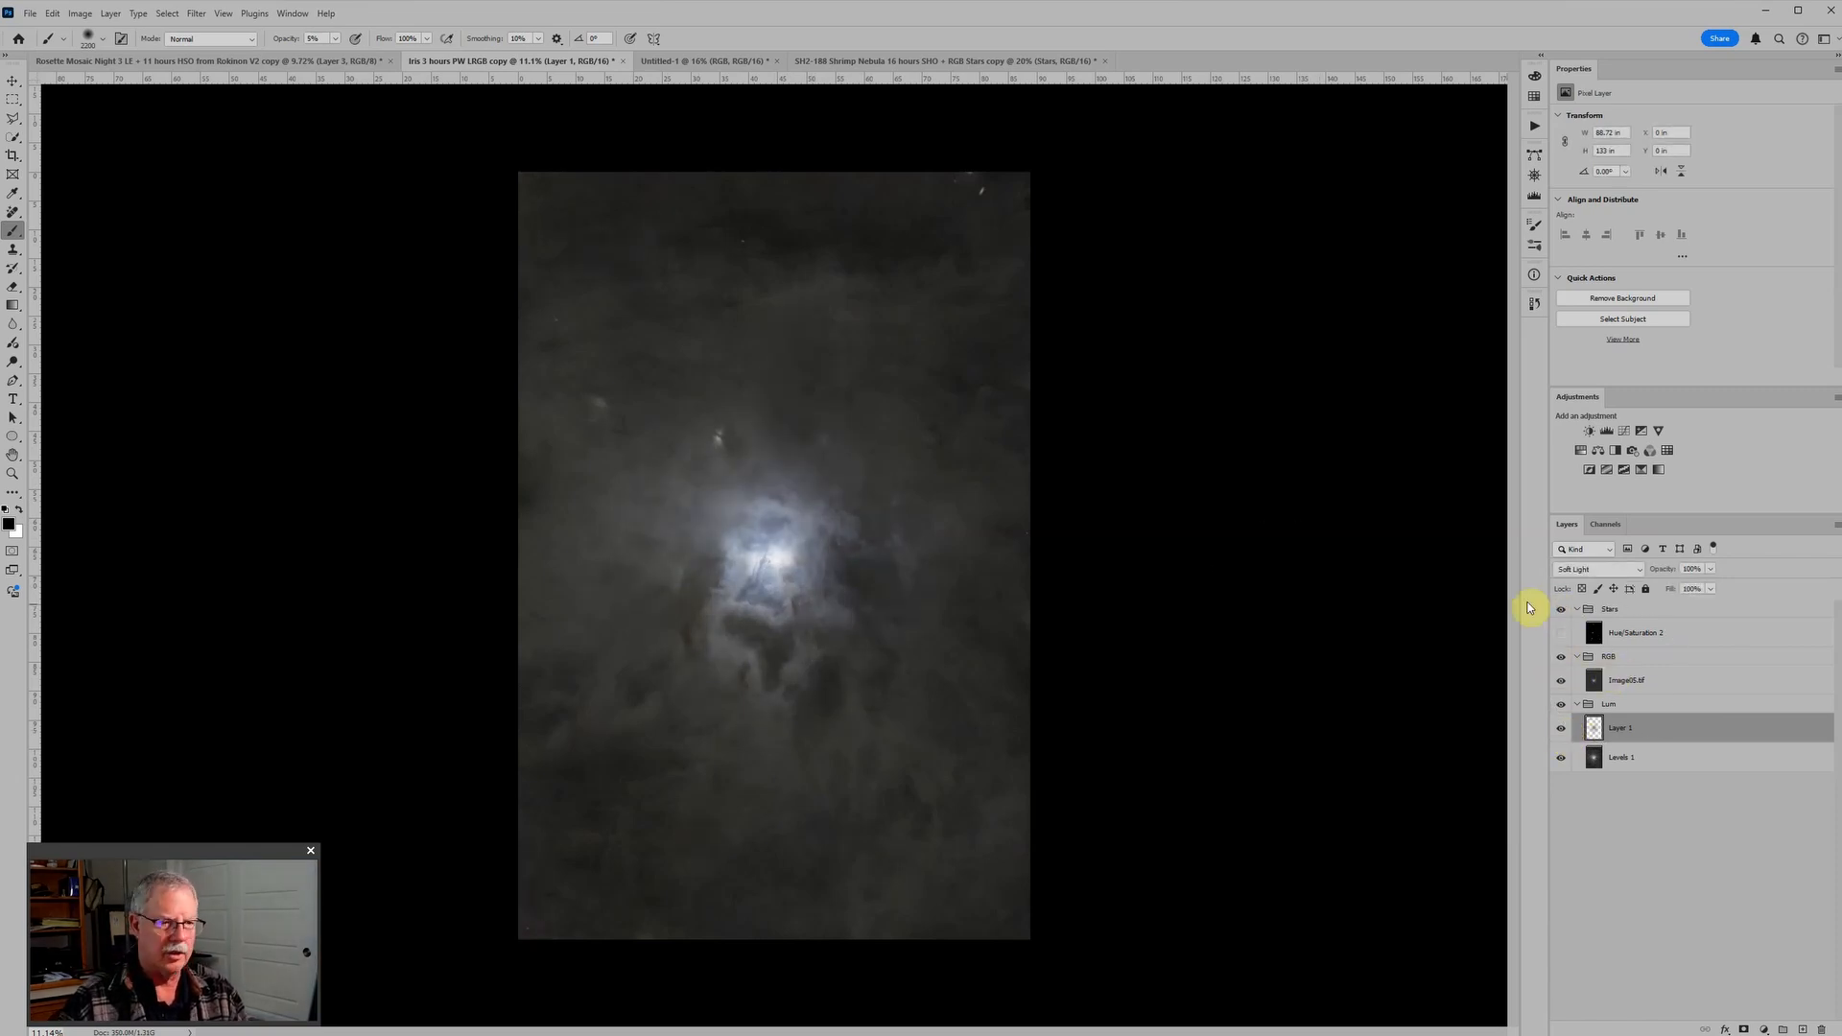
{"action": "left_click", "coordinate": [1560, 632]}
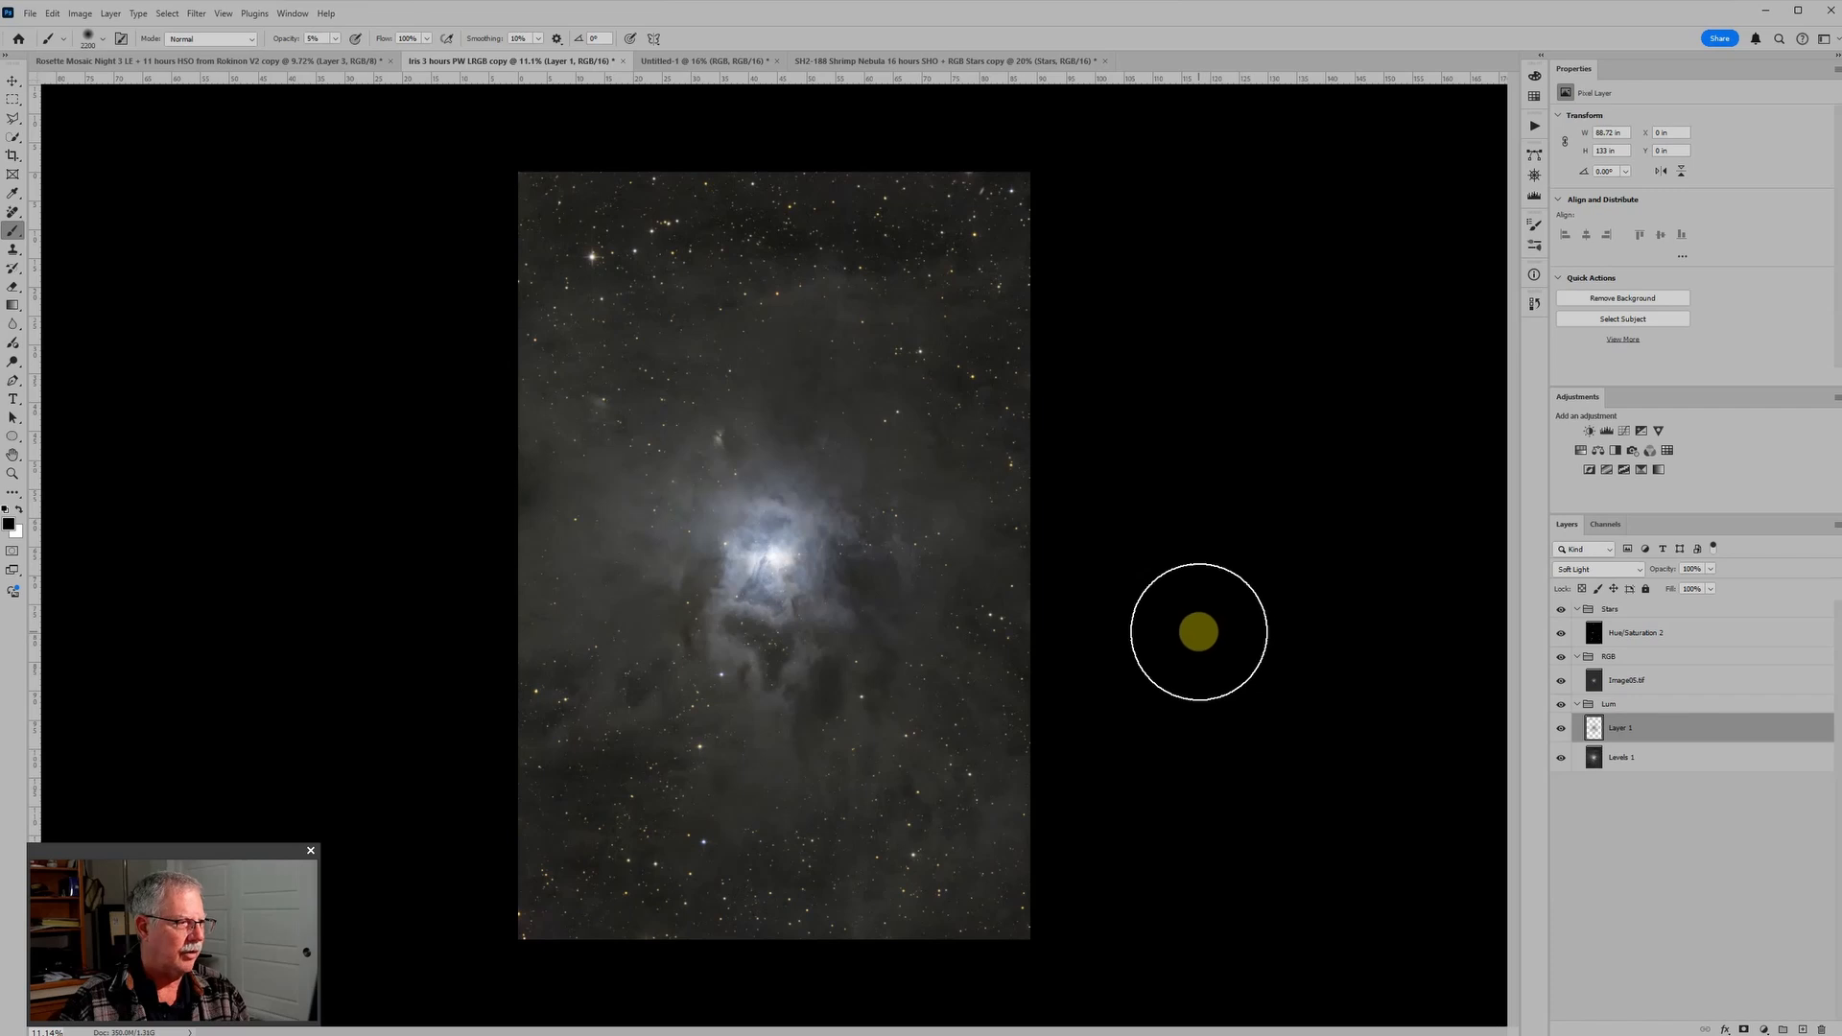
{"action": "left_click", "coordinate": [1560, 731]}
{"action": "left_click", "coordinate": [1560, 731]}
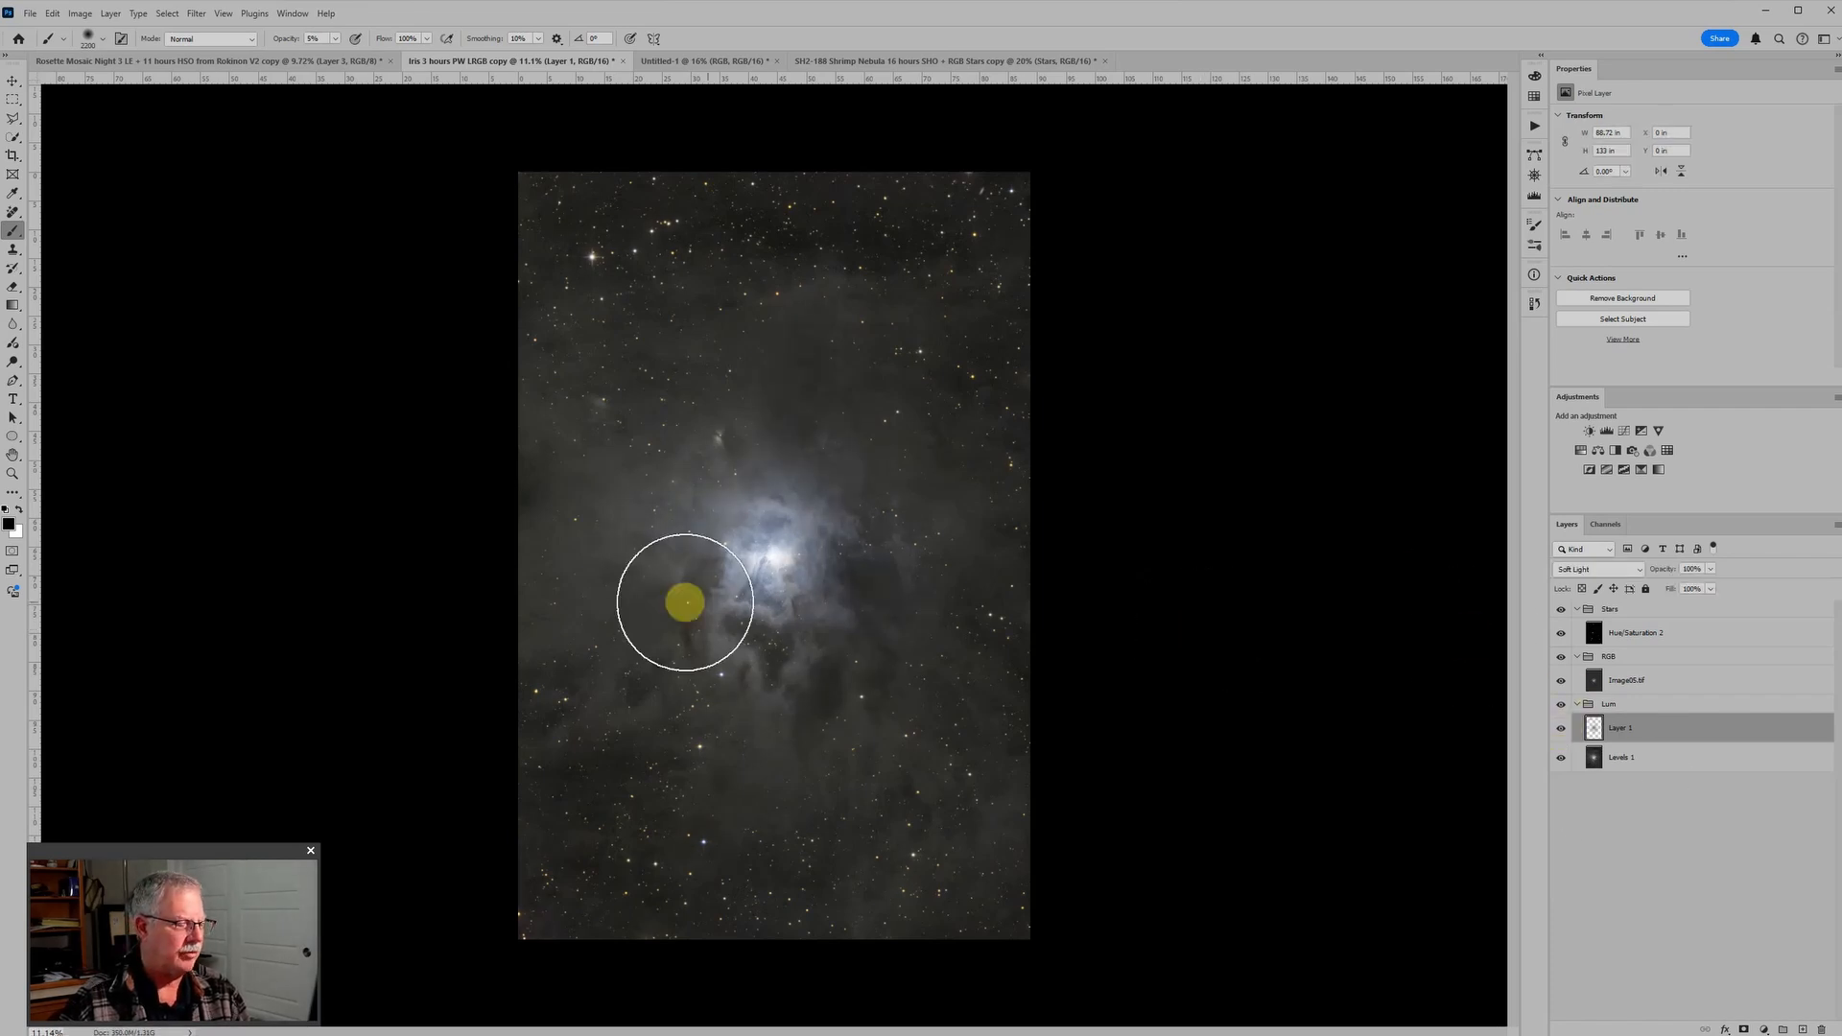
{"action": "scroll", "coordinate": [671, 603], "scroll_direction": "down", "scroll_amount": 3}
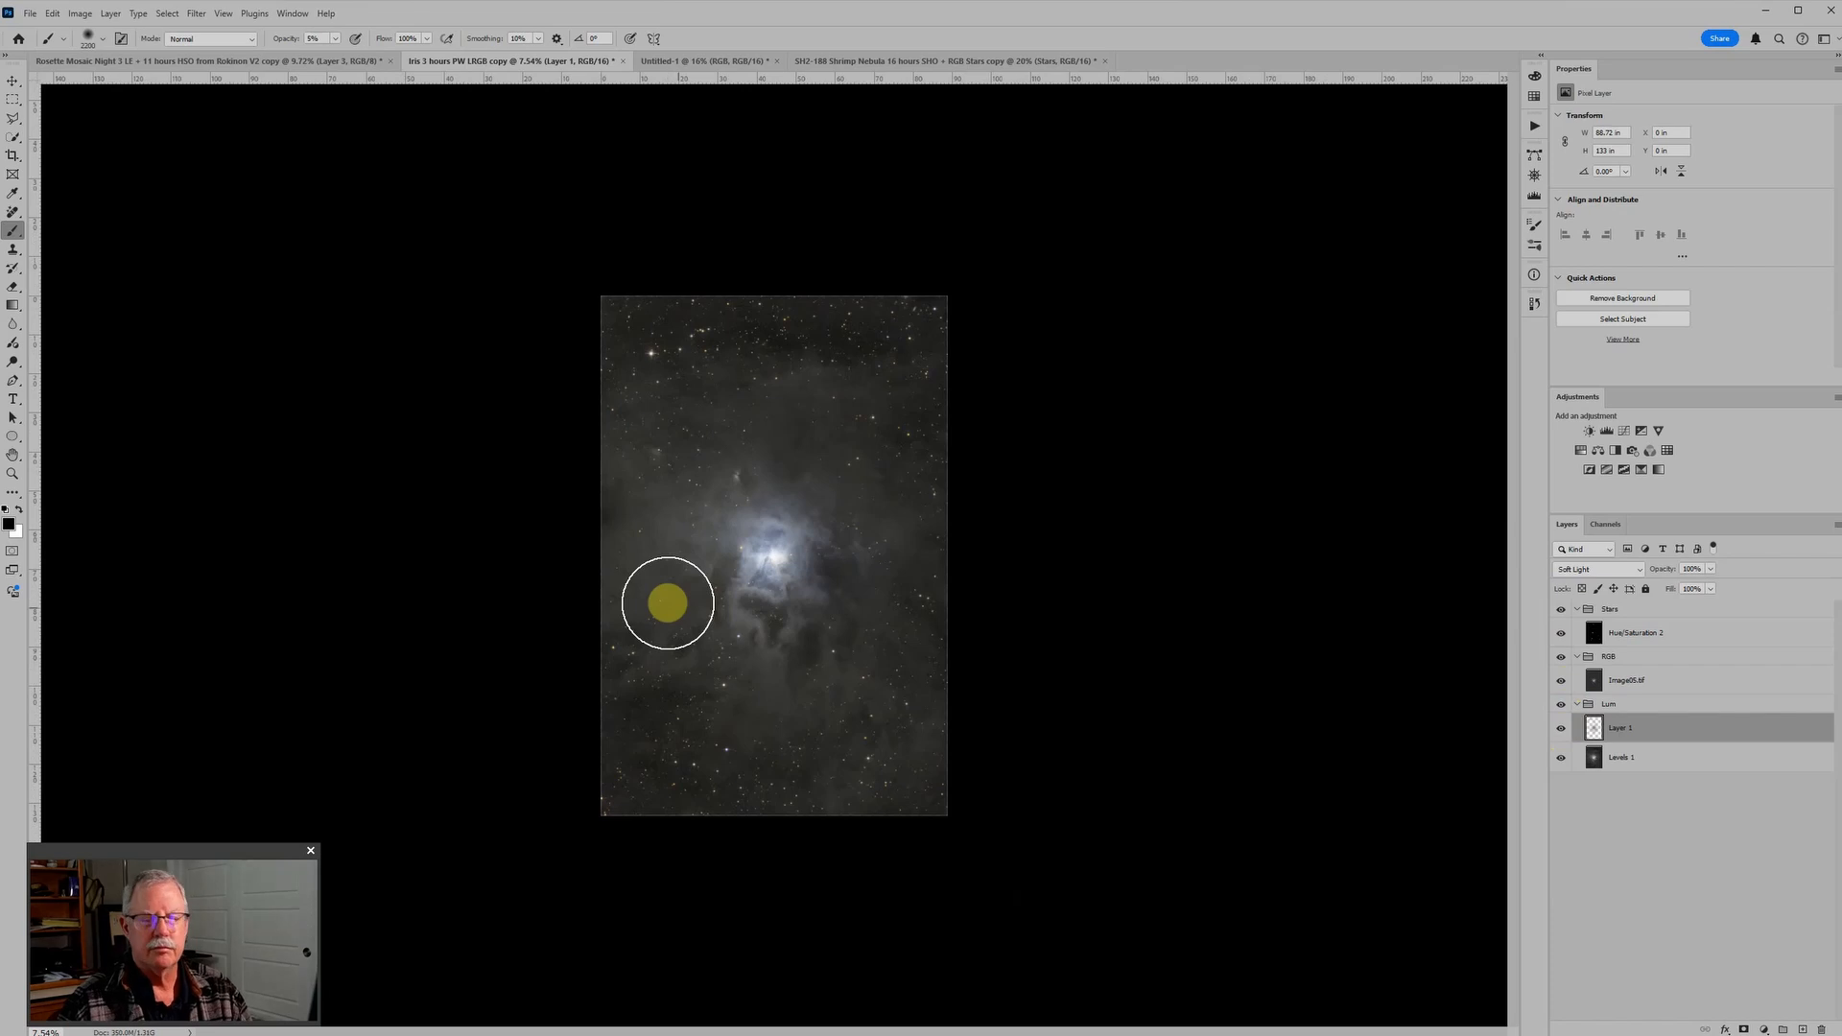
{"action": "scroll", "coordinate": [830, 576], "scroll_direction": "up", "scroll_amount": 1}
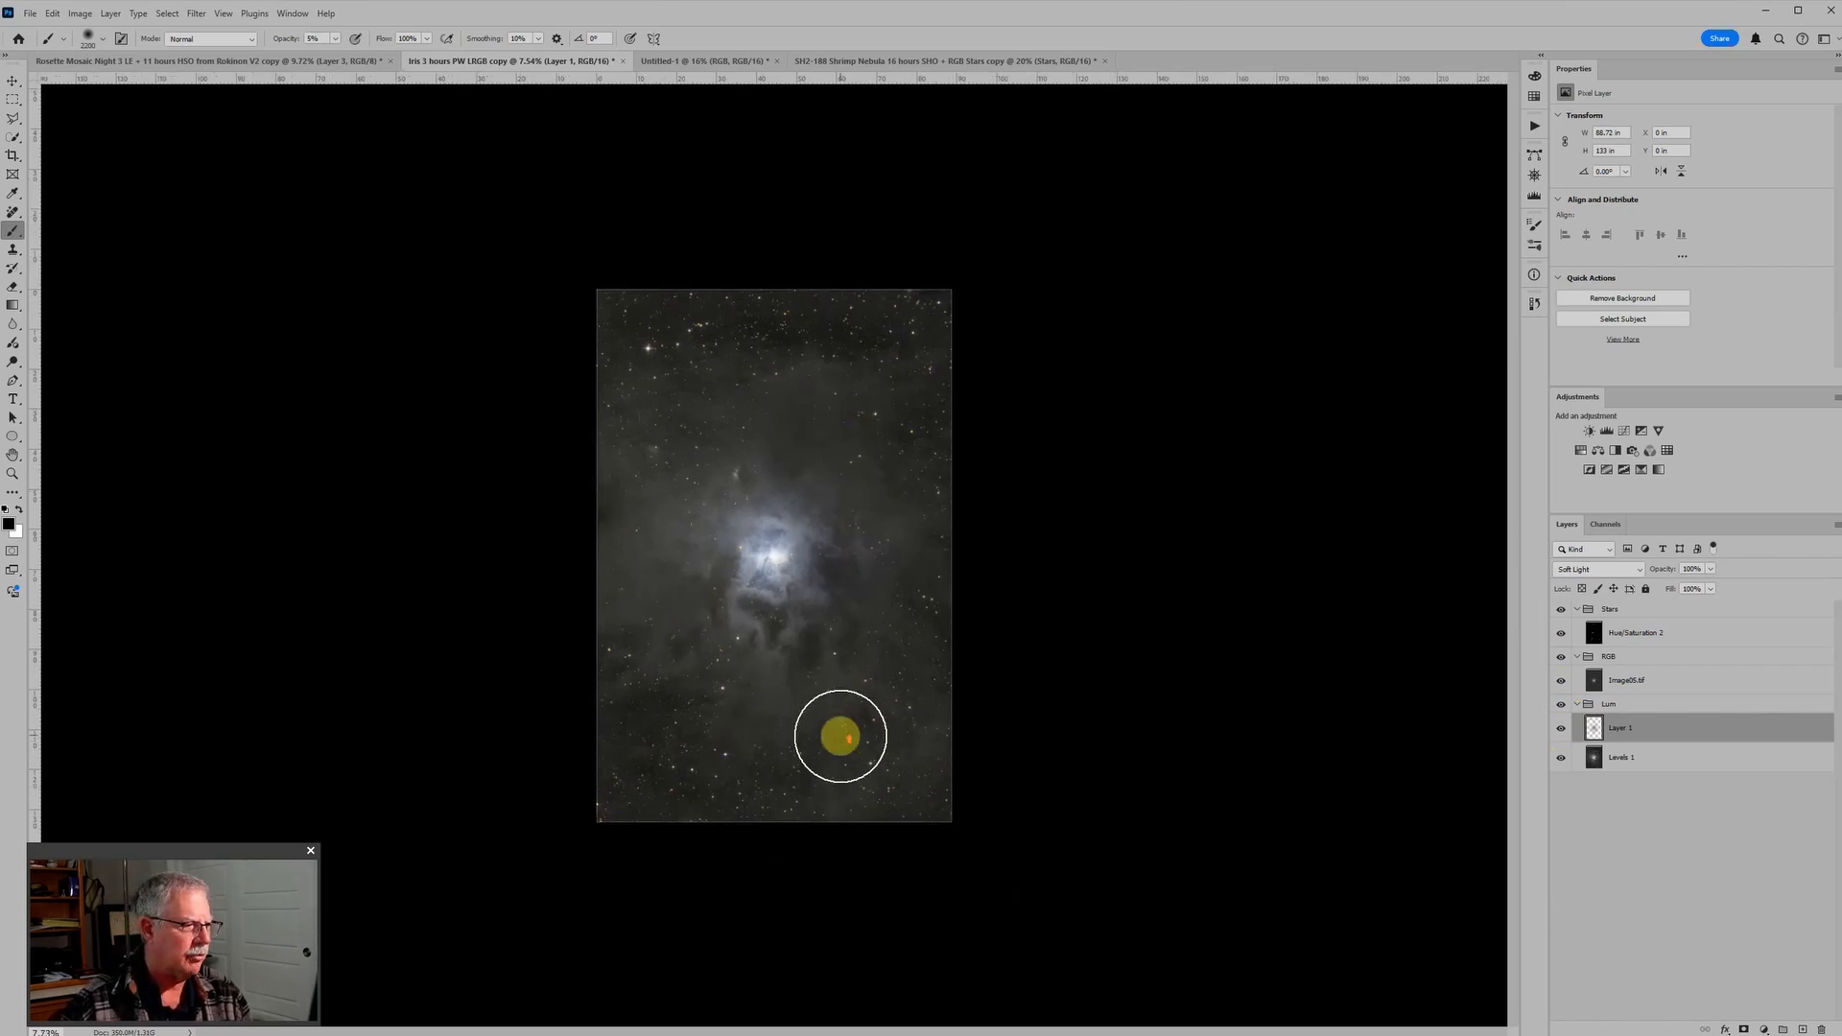
Step: In the Untitled-1 galaxy document, add a layer above the galaxy image in the RGB group and set its blend mode to Soft Light
{"action": "scroll", "coordinate": [840, 736], "scroll_direction": "up", "scroll_amount": 3}
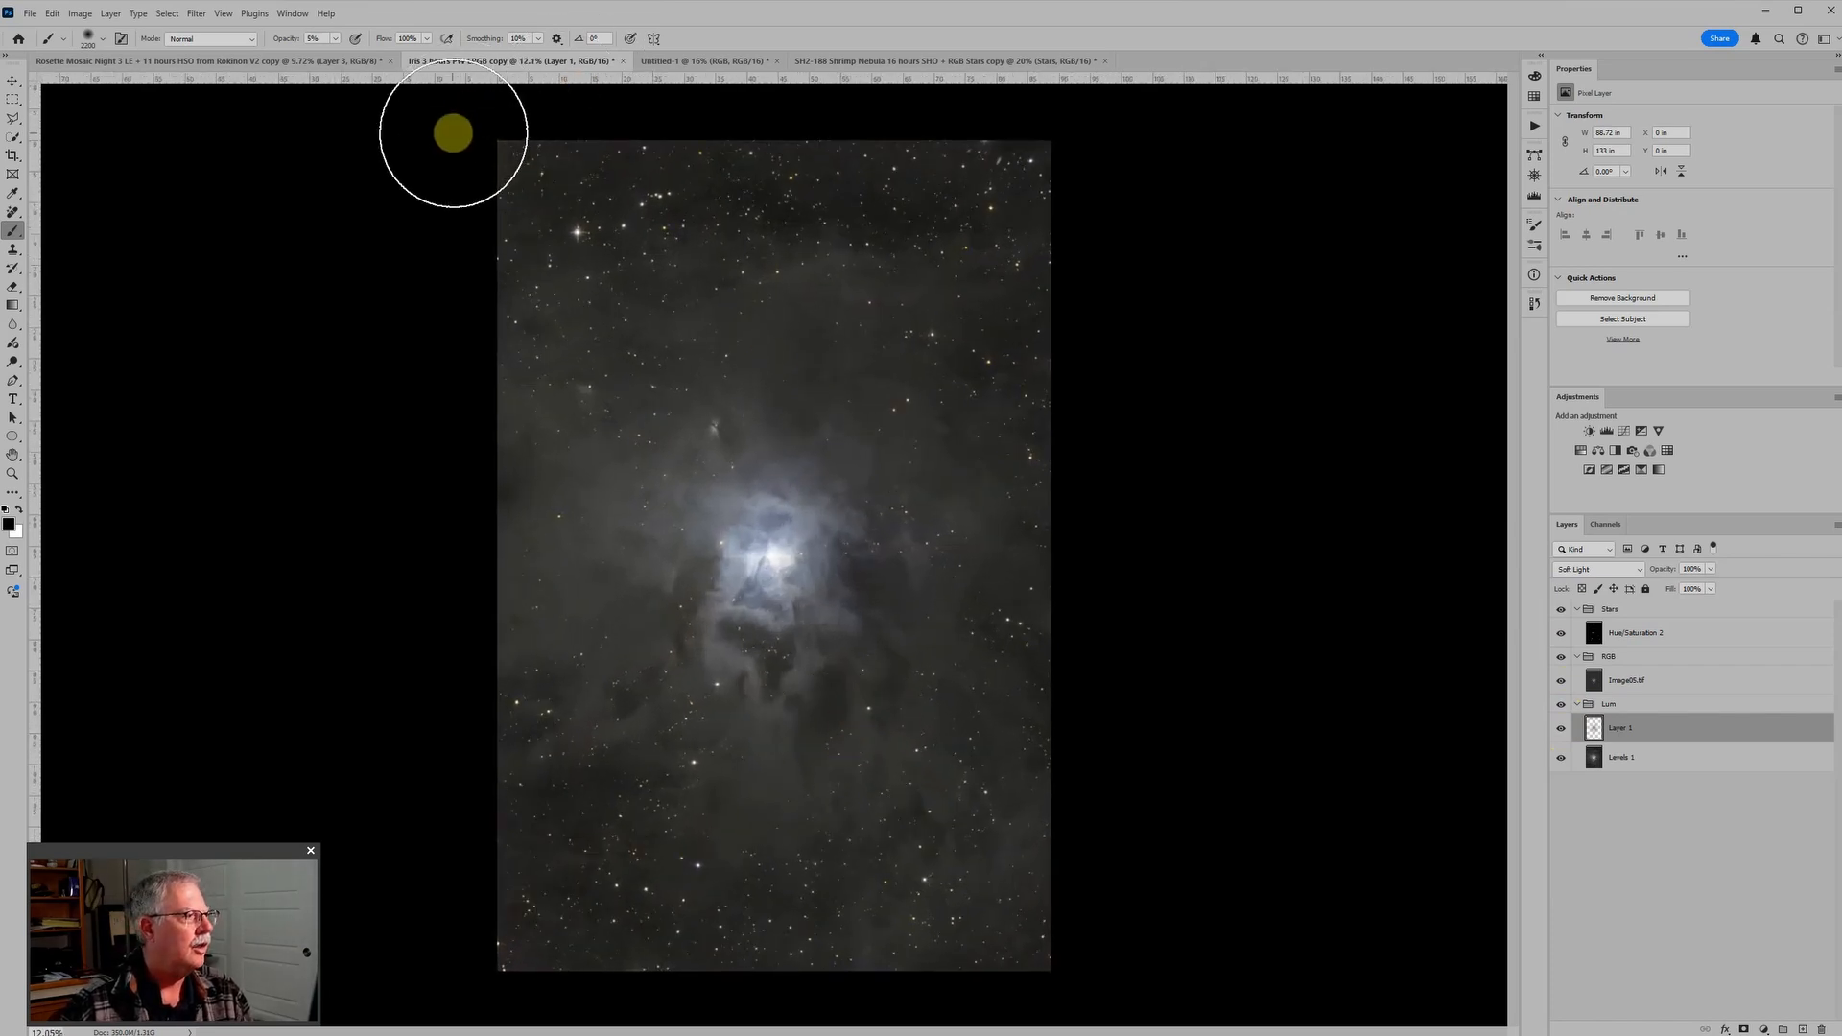
{"action": "left_click", "coordinate": [700, 62]}
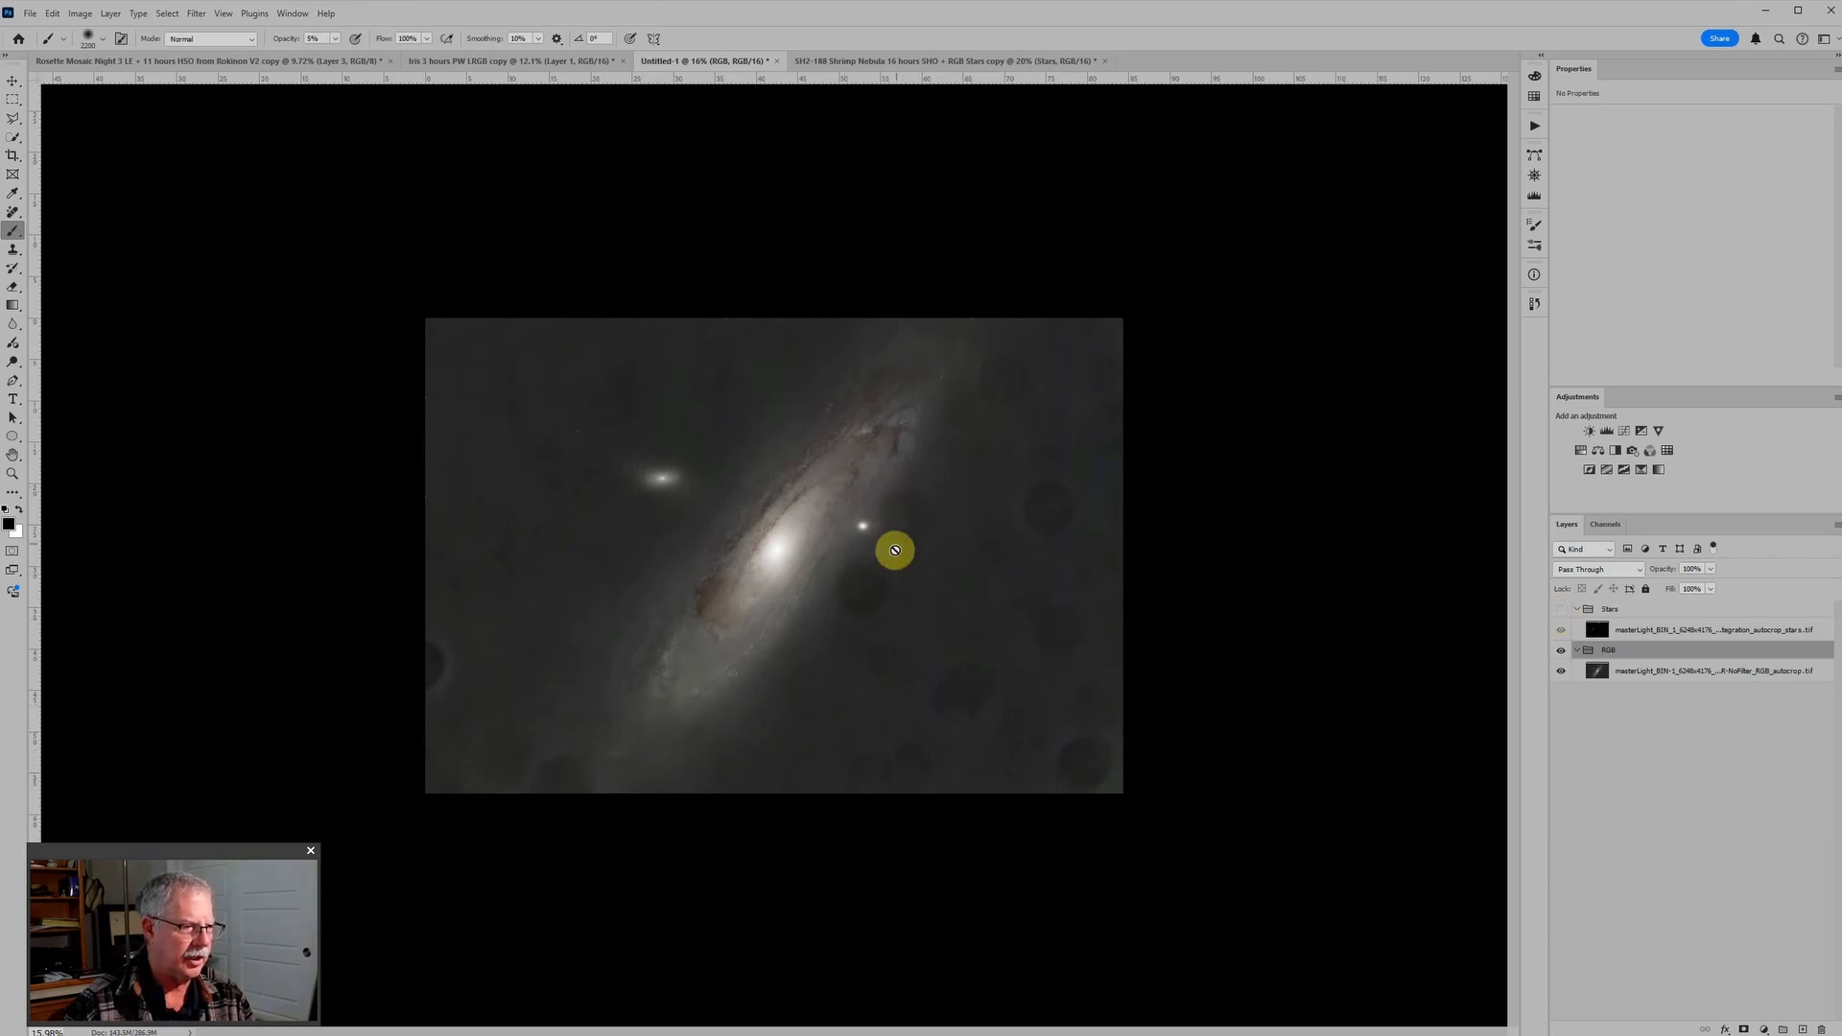
{"action": "scroll", "coordinate": [715, 555], "scroll_direction": "up", "scroll_amount": 2}
{"action": "scroll", "coordinate": [869, 592], "scroll_direction": "up", "scroll_amount": 1}
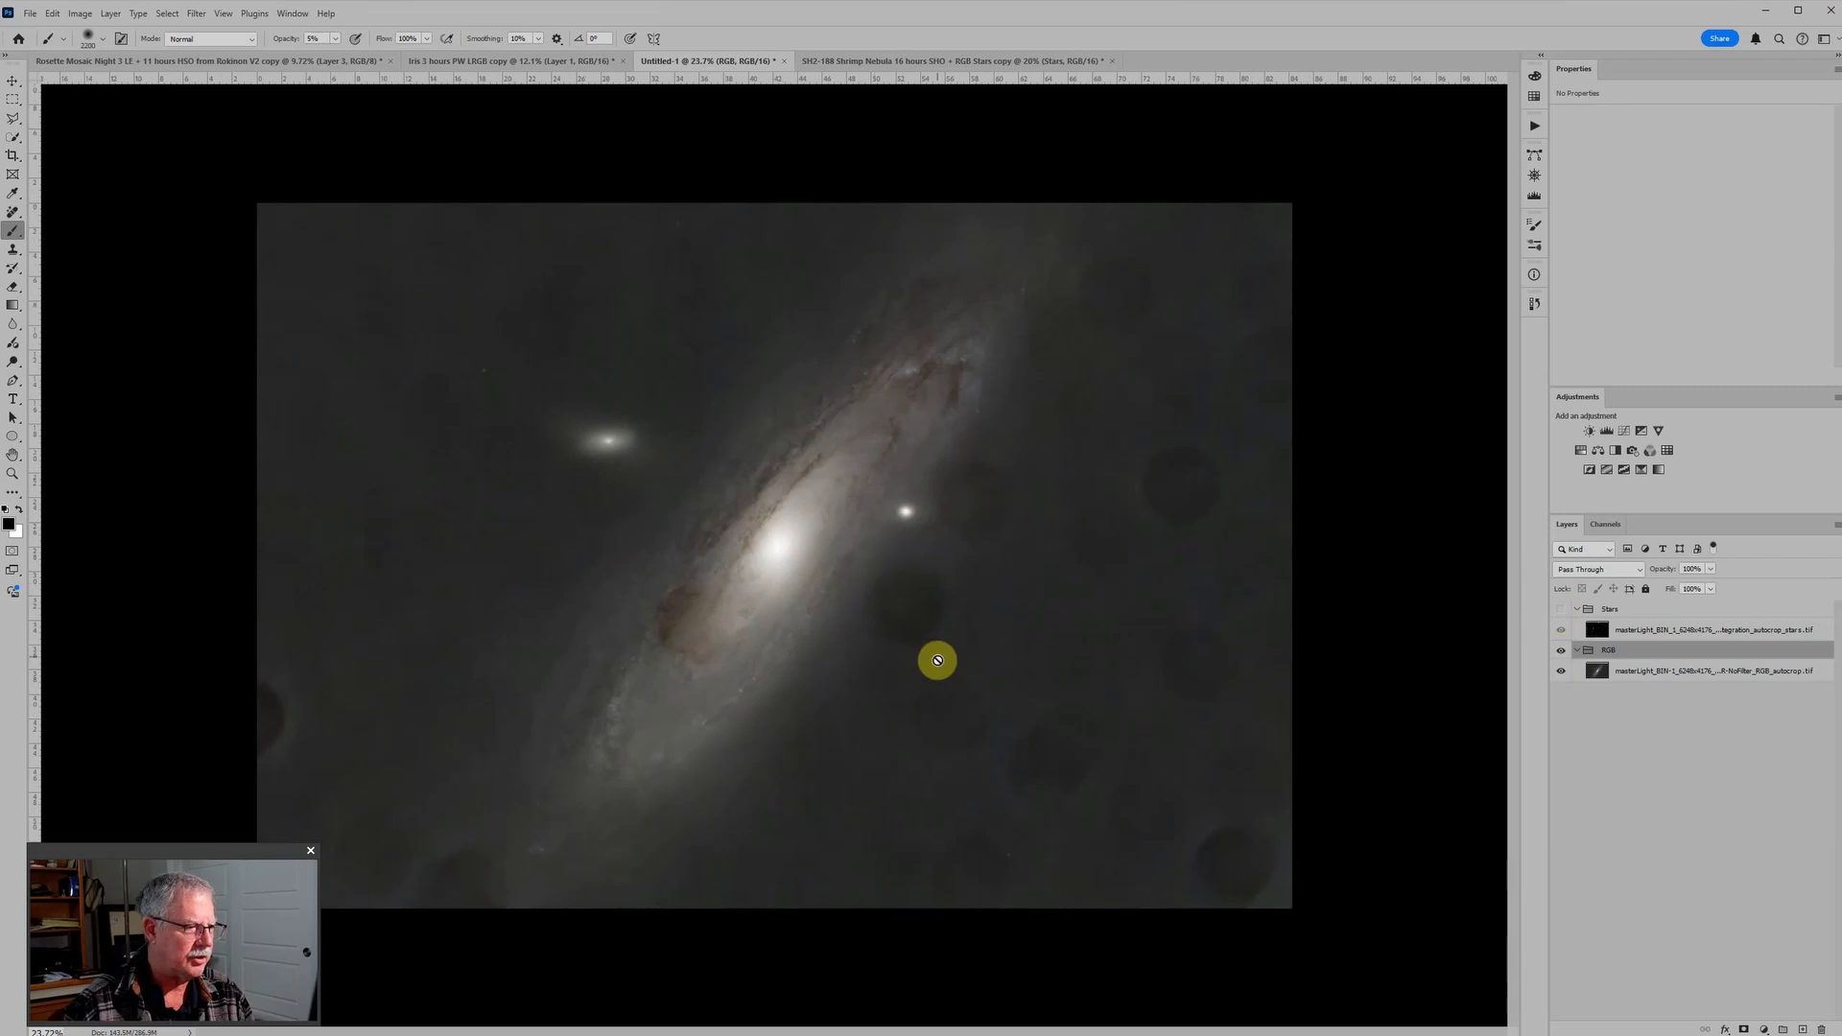
{"action": "scroll", "coordinate": [781, 594], "scroll_direction": "up", "scroll_amount": 1}
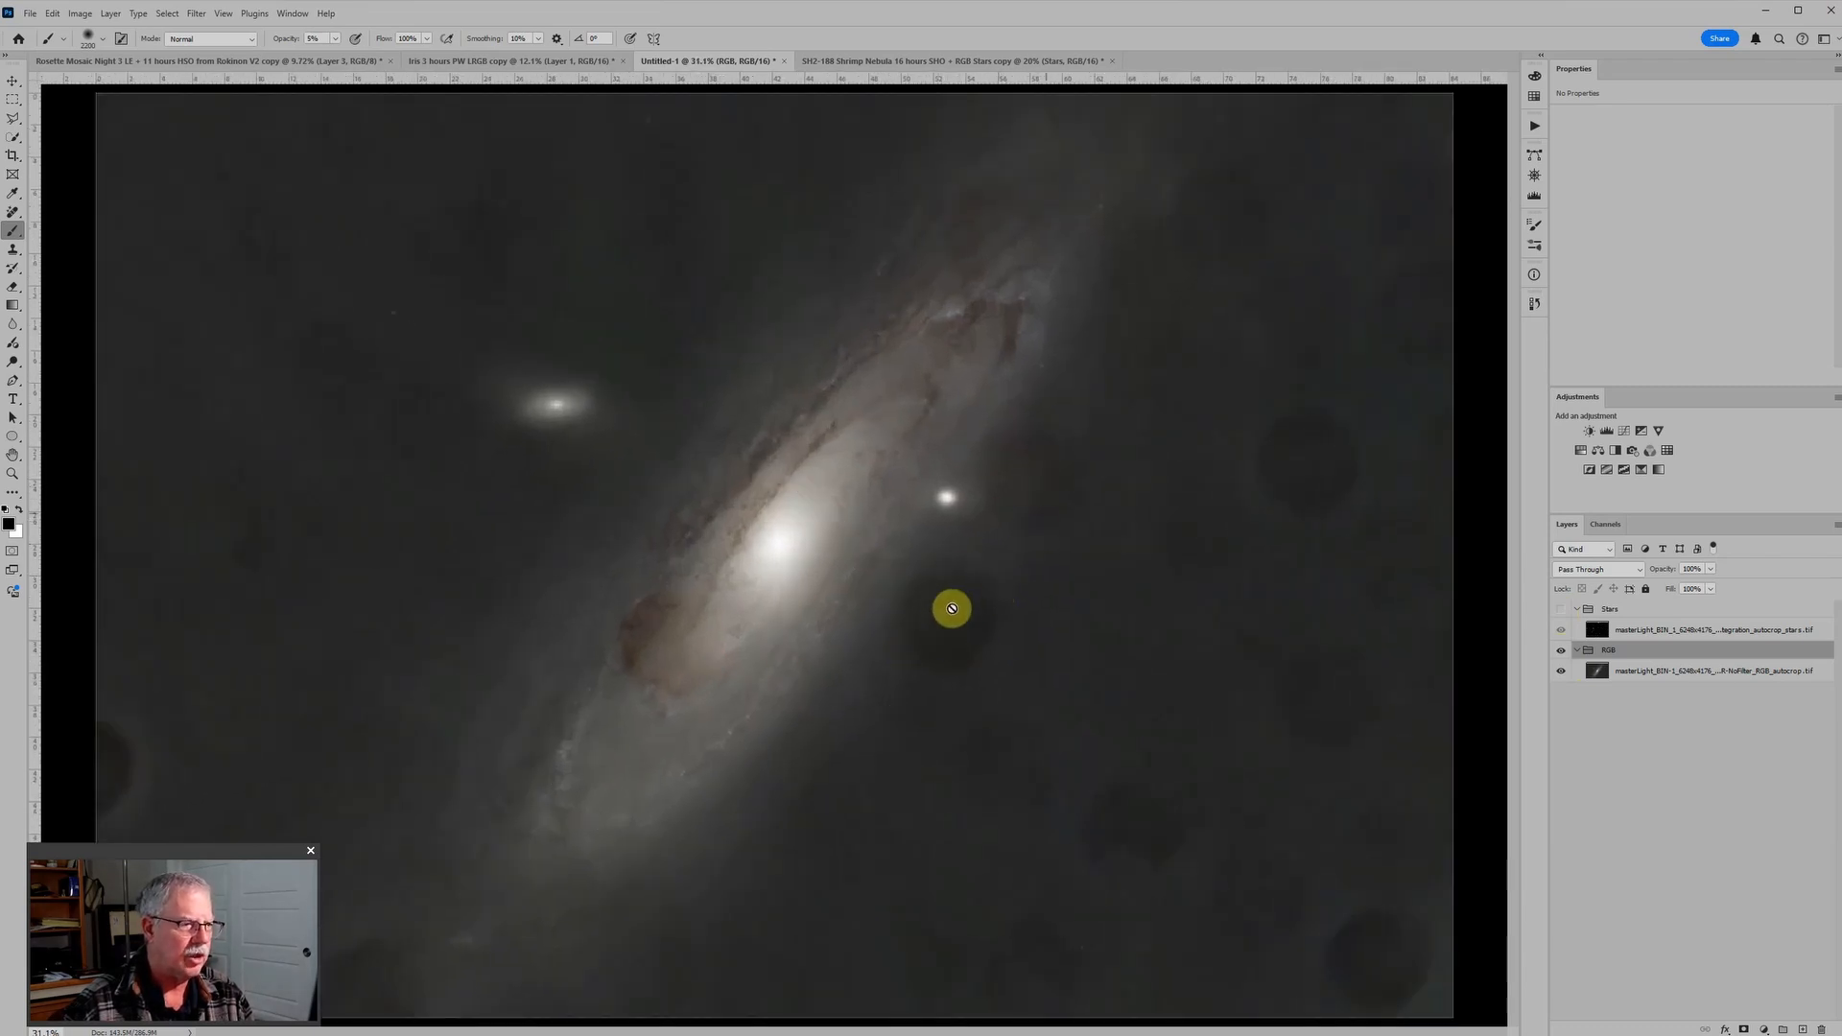
{"action": "scroll", "coordinate": [991, 599], "scroll_direction": "down", "scroll_amount": 1}
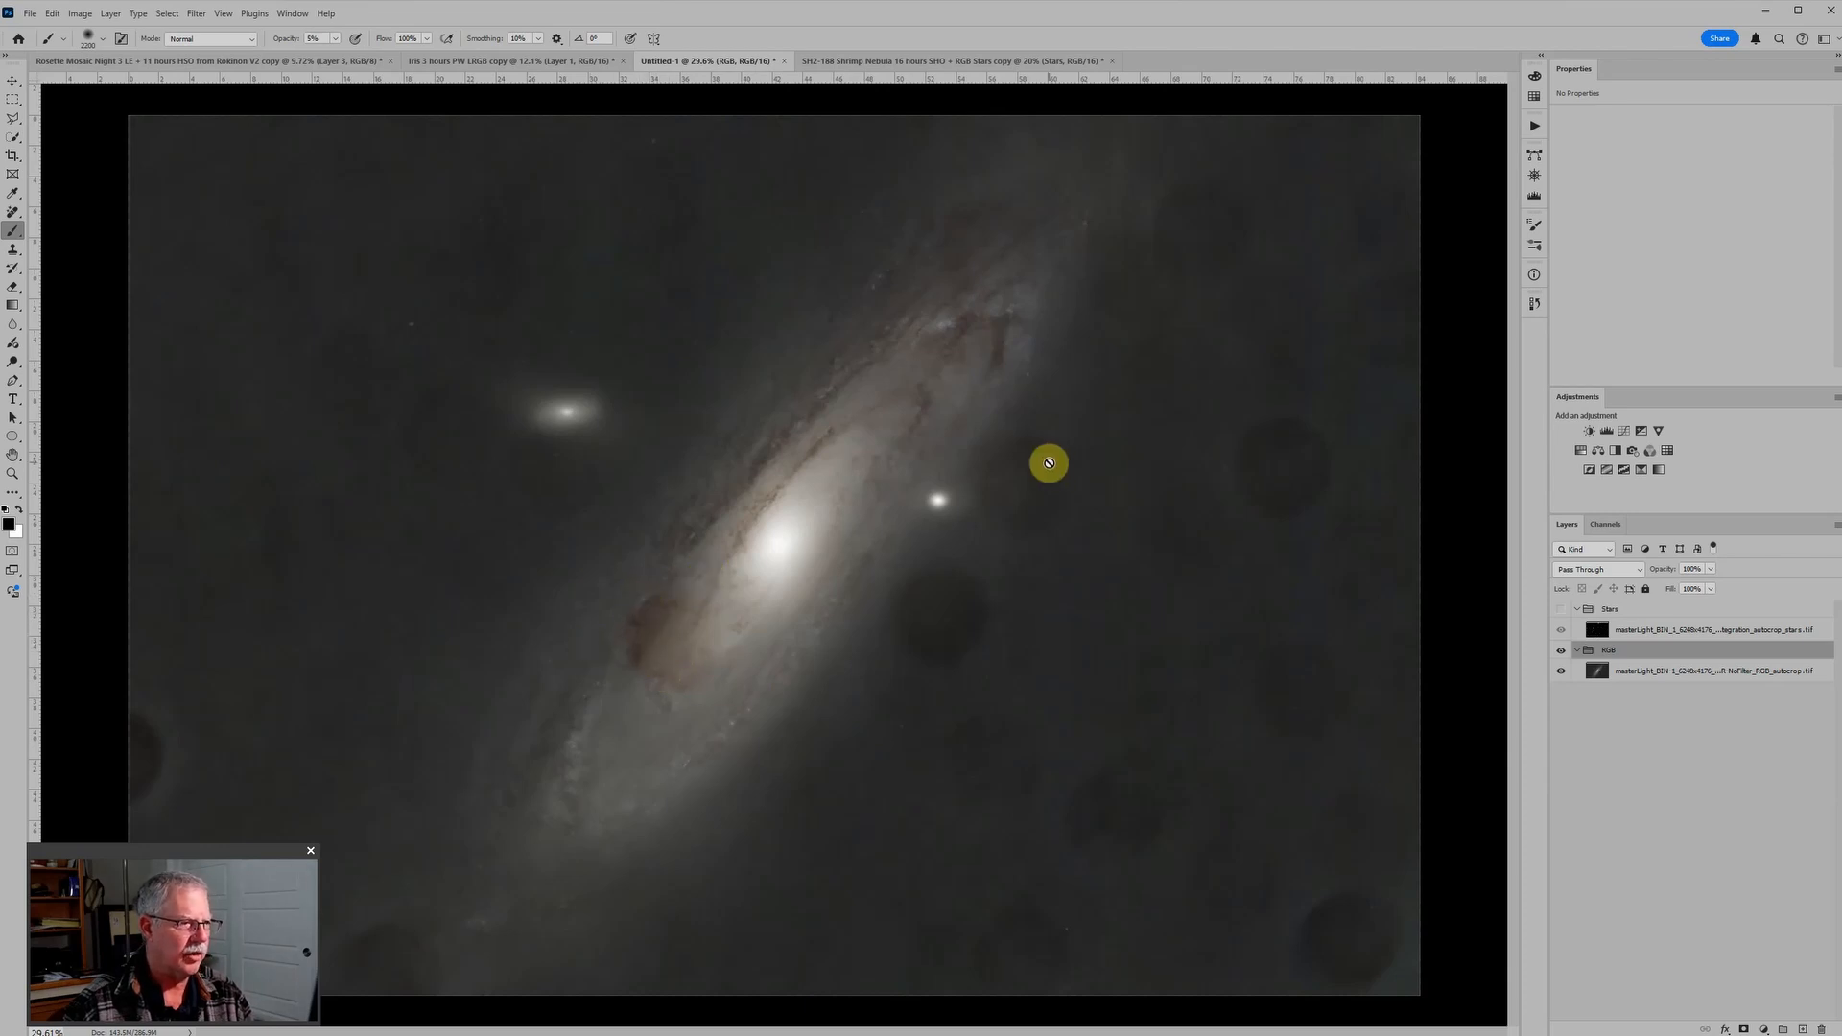
{"action": "left_click", "coordinate": [1701, 674]}
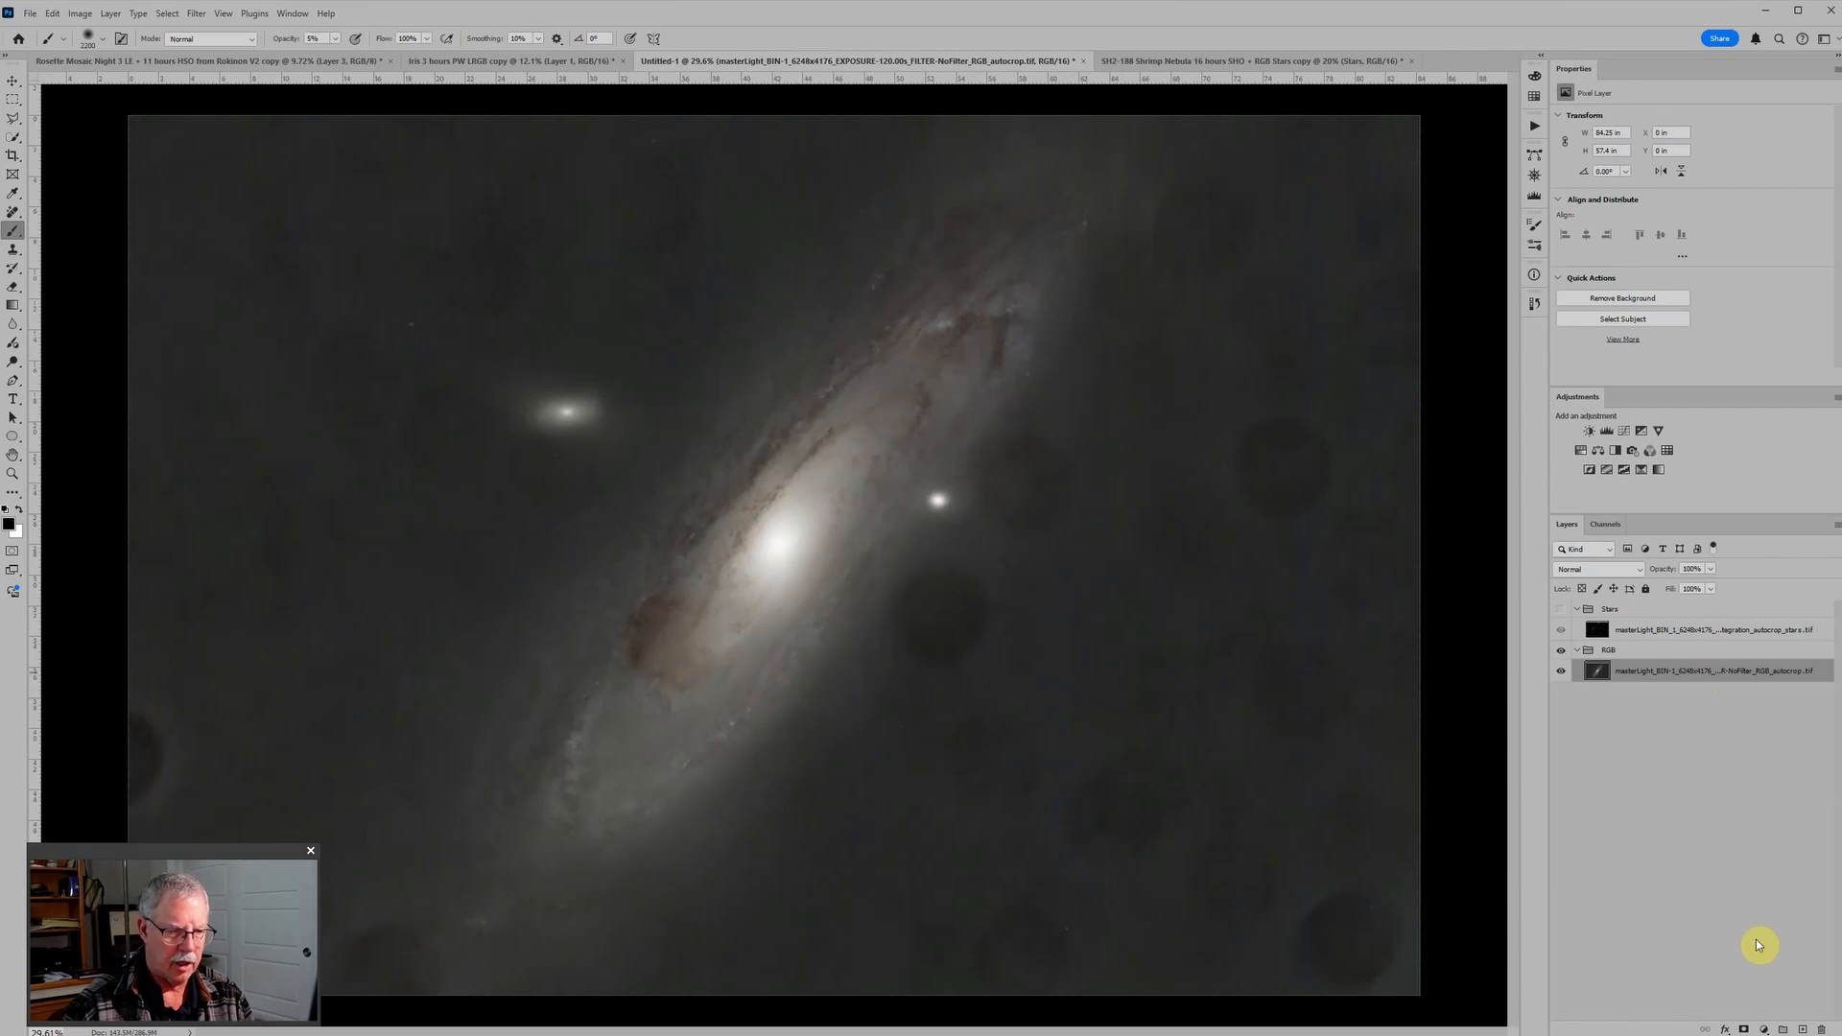
{"action": "left_click", "coordinate": [1804, 1028]}
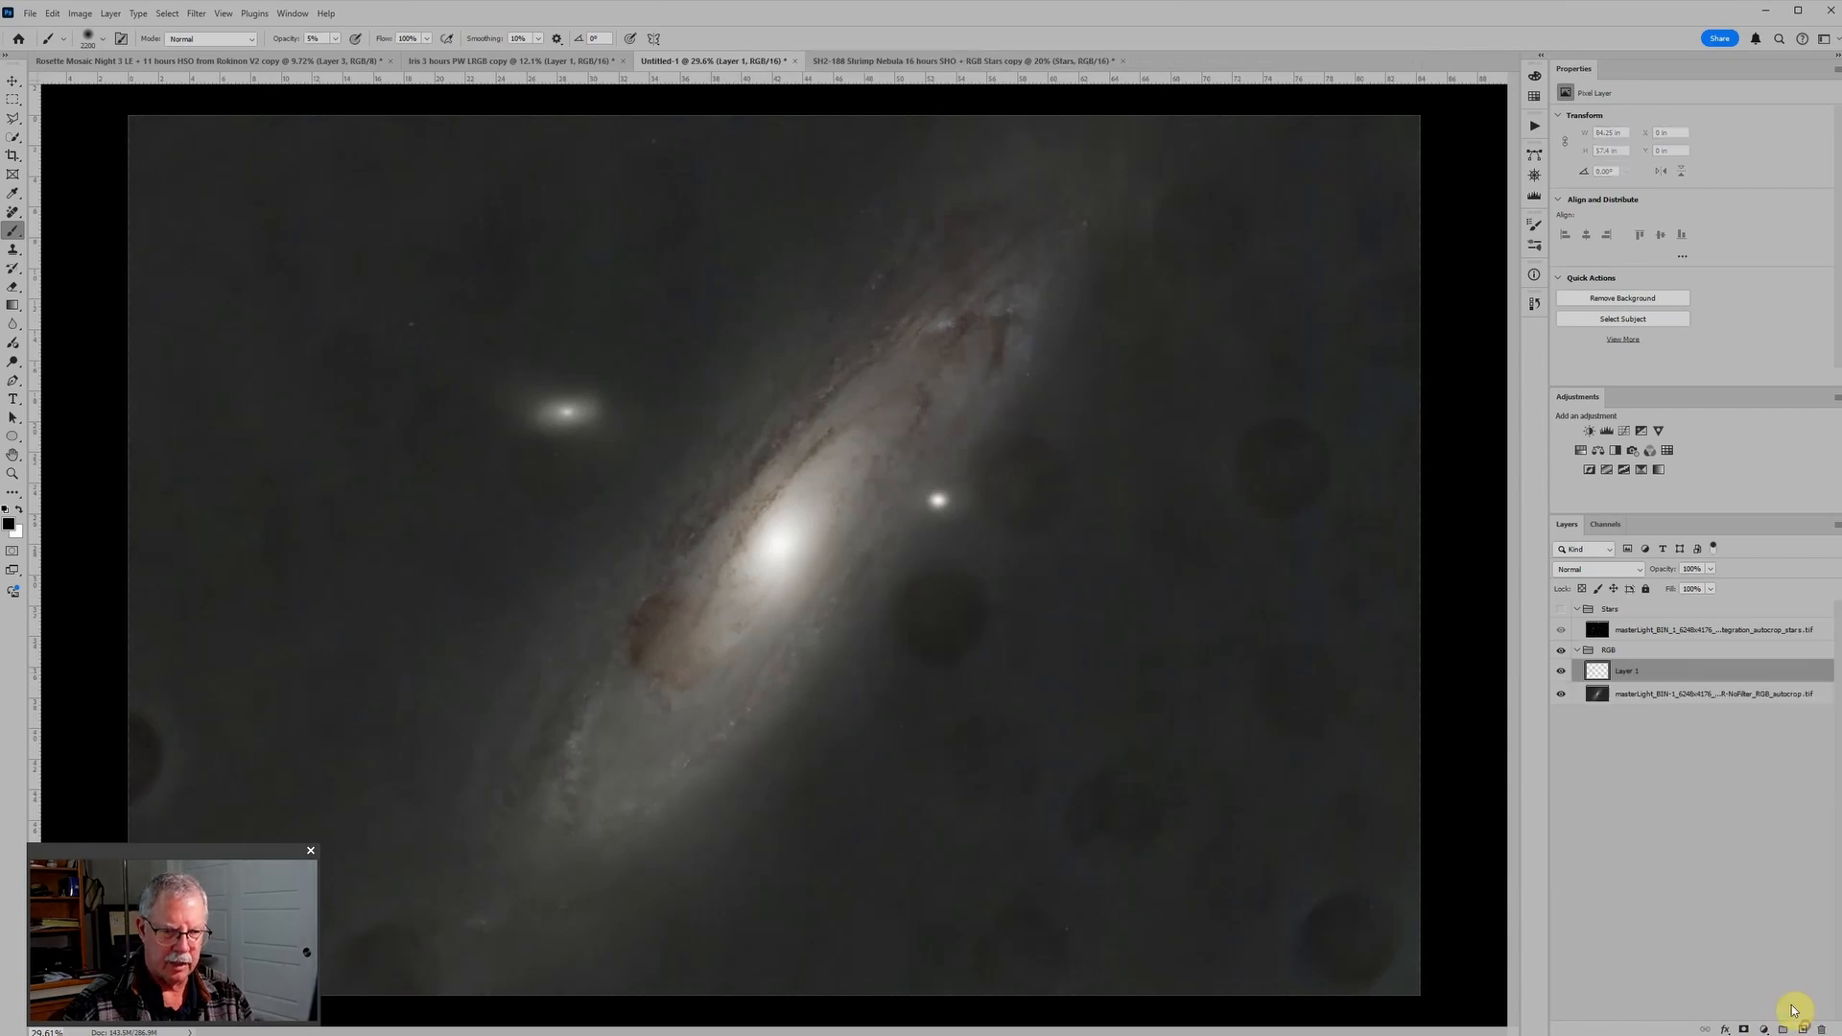
{"action": "left_click", "coordinate": [1594, 570]}
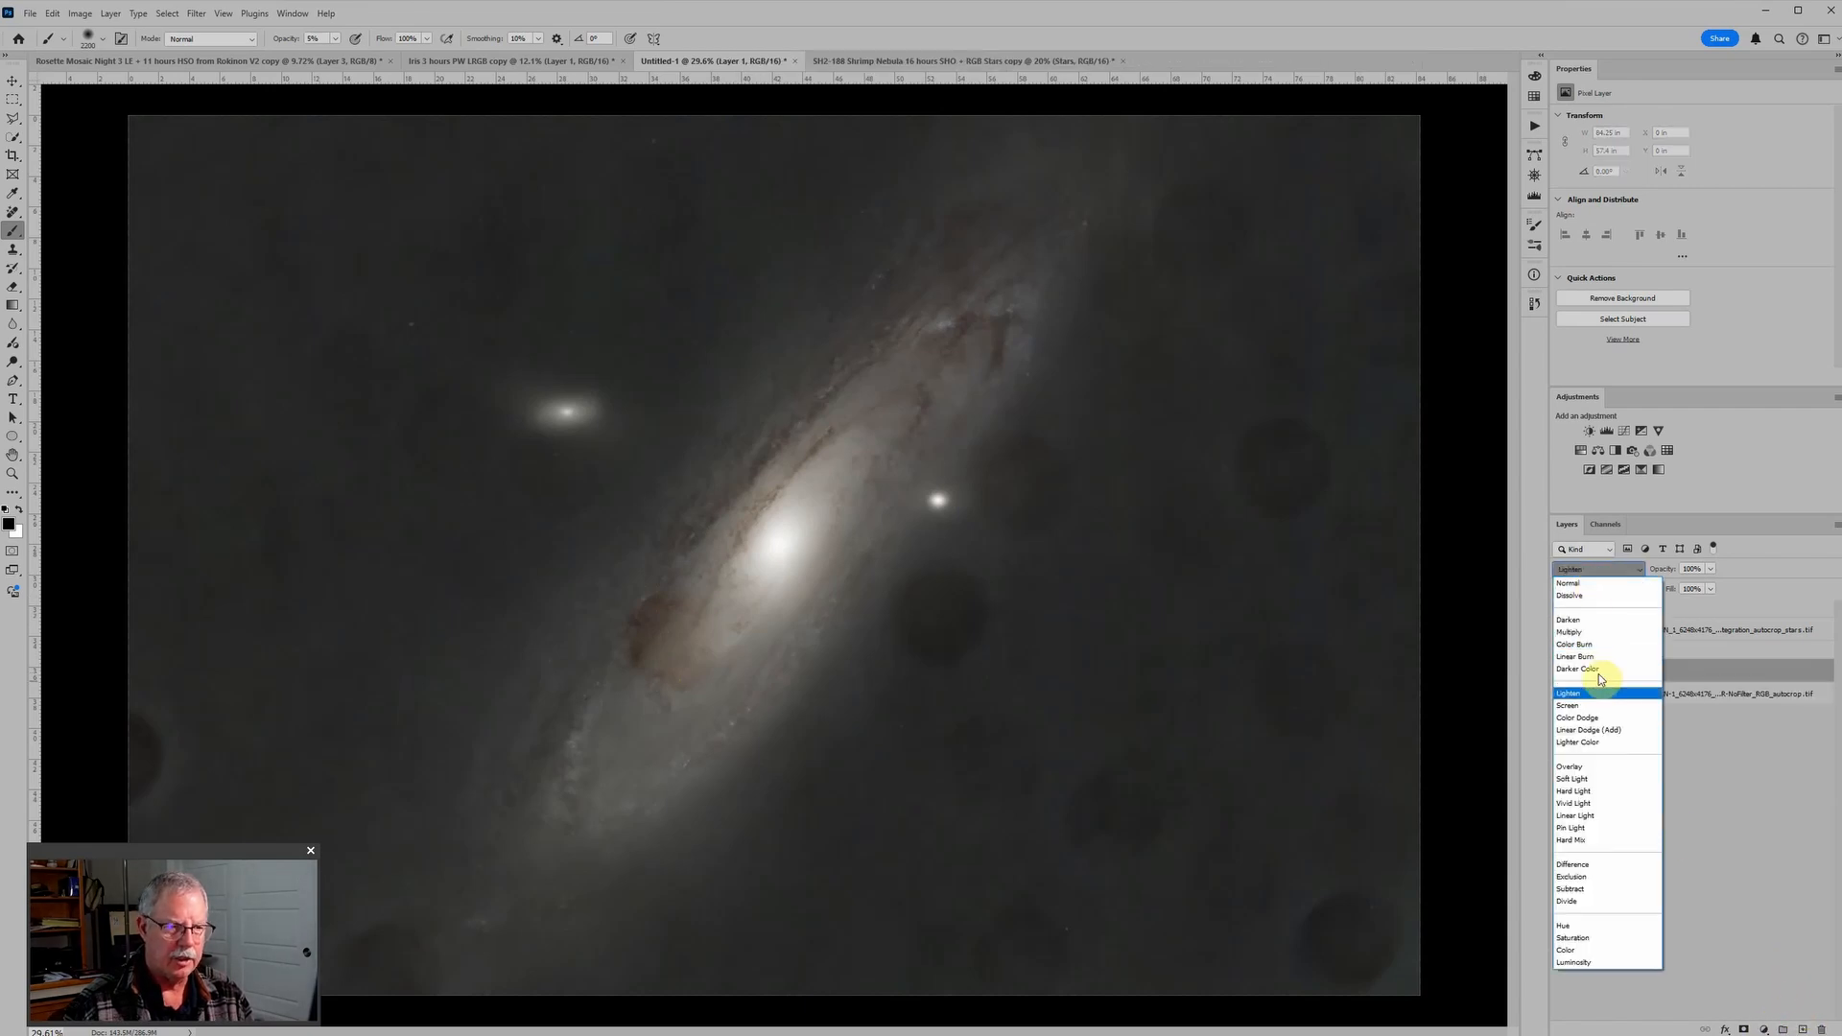
{"action": "left_click", "coordinate": [1572, 778]}
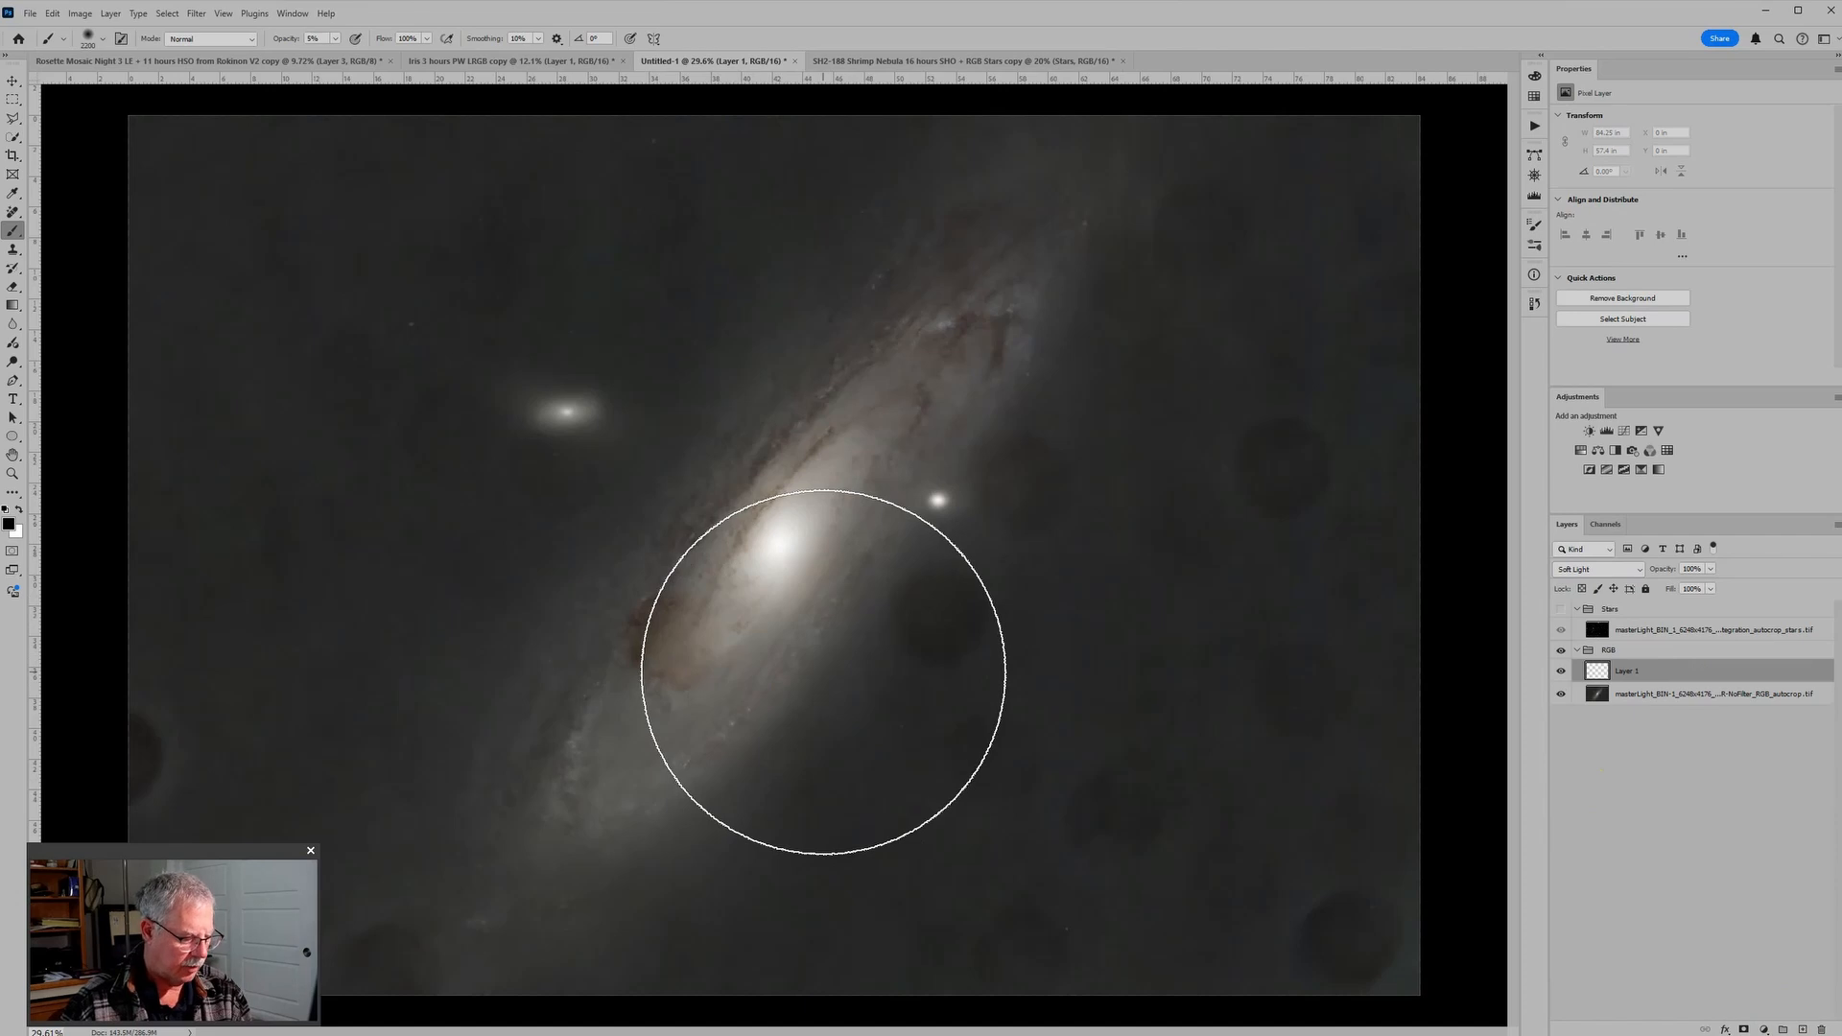
Step: Shrink the brush and paint white at 10% opacity over the dark round spots below and beside the small companion galaxy
{"action": "key", "text": "["}
{"action": "key", "text": "["}
{"action": "key", "text": "["}
{"action": "key", "text": "["}
{"action": "key", "text": "["}
{"action": "key", "text": "["}
{"action": "key", "text": "["}
{"action": "key", "text": "["}
{"action": "key", "text": "["}
{"action": "key", "text": "["}
{"action": "key", "text": "["}
{"action": "key", "text": "["}
{"action": "key", "text": "["}
{"action": "key", "text": "["}
{"action": "key", "text": "["}
{"action": "key", "text": "["}
{"action": "key", "text": "["}
{"action": "key", "text": "["}
{"action": "key", "text": "["}
{"action": "key", "text": "["}
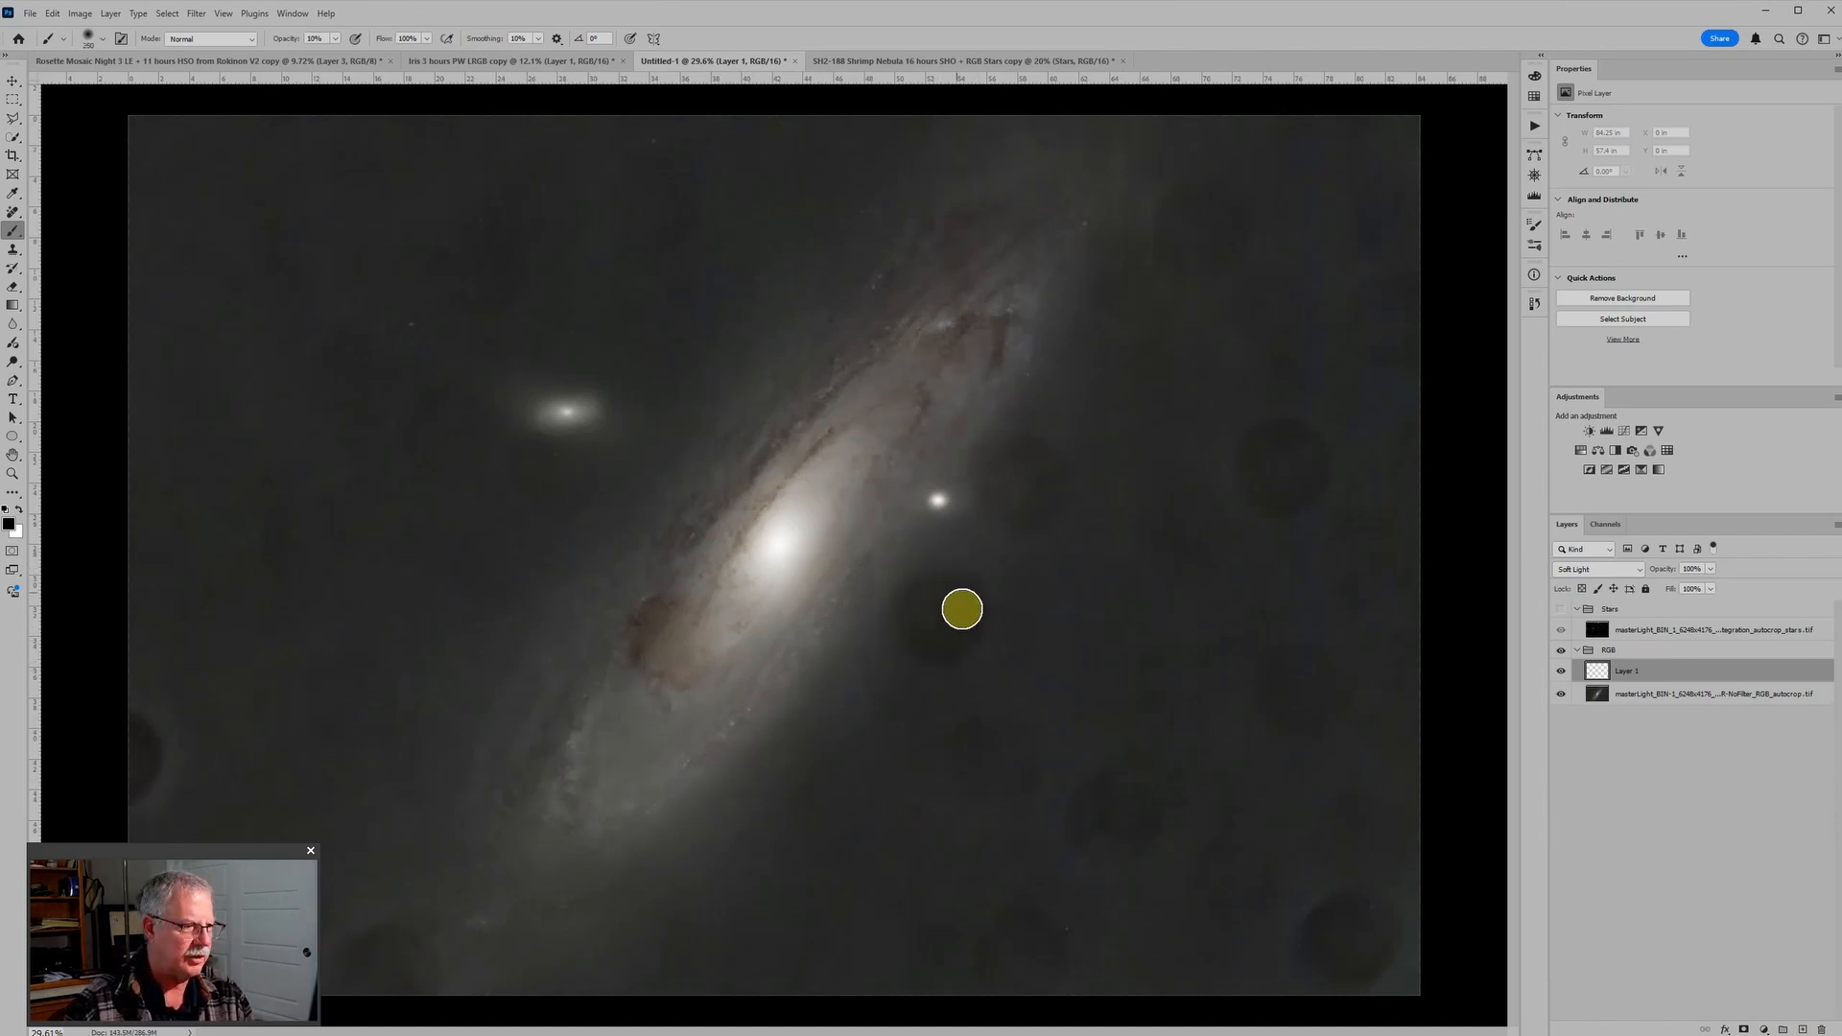
{"action": "mouse_move", "coordinate": [941, 583]}
{"action": "left_mouse_down"}
{"action": "mouse_move", "coordinate": [903, 599]}
{"action": "mouse_move", "coordinate": [907, 638]}
{"action": "mouse_move", "coordinate": [933, 646]}
{"action": "mouse_move", "coordinate": [971, 601]}
{"action": "left_mouse_up"}
{"action": "key", "text": "x"}
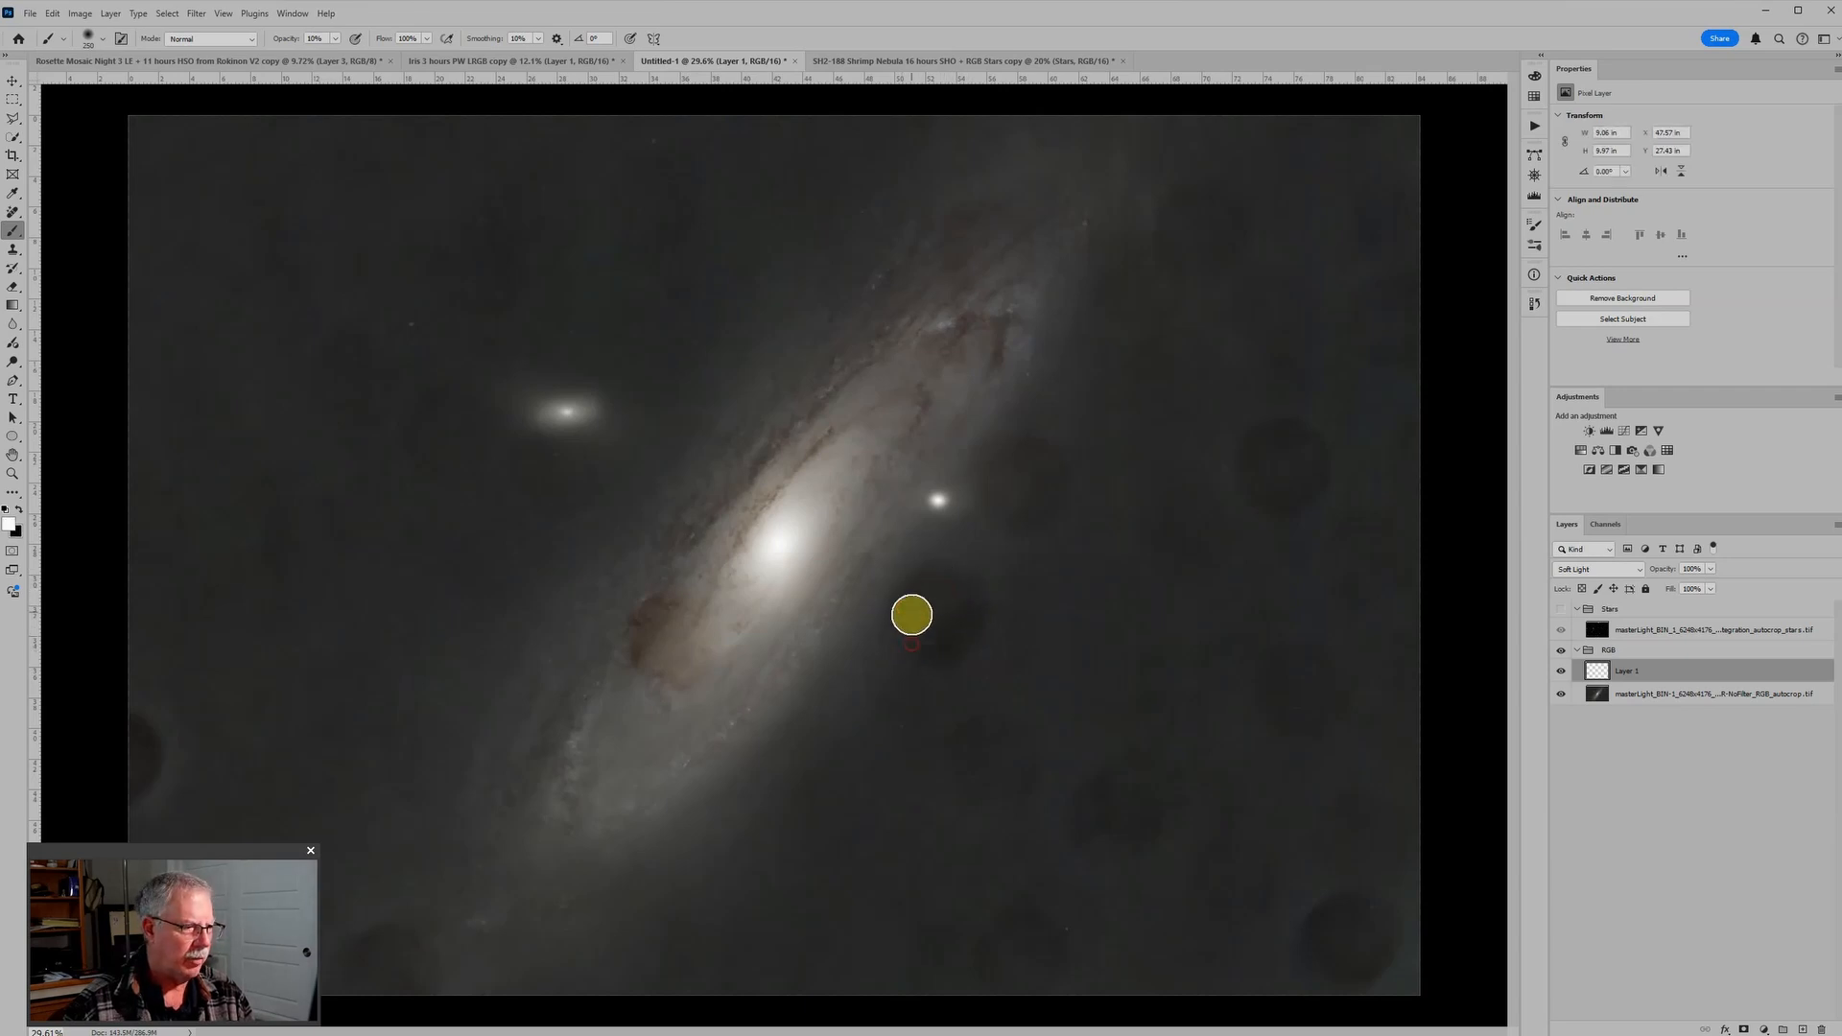
{"action": "mouse_move", "coordinate": [905, 607]}
{"action": "left_mouse_down"}
{"action": "mouse_move", "coordinate": [949, 629]}
{"action": "mouse_move", "coordinate": [974, 588]}
{"action": "mouse_move", "coordinate": [959, 645]}
{"action": "mouse_move", "coordinate": [937, 638]}
{"action": "left_mouse_up"}
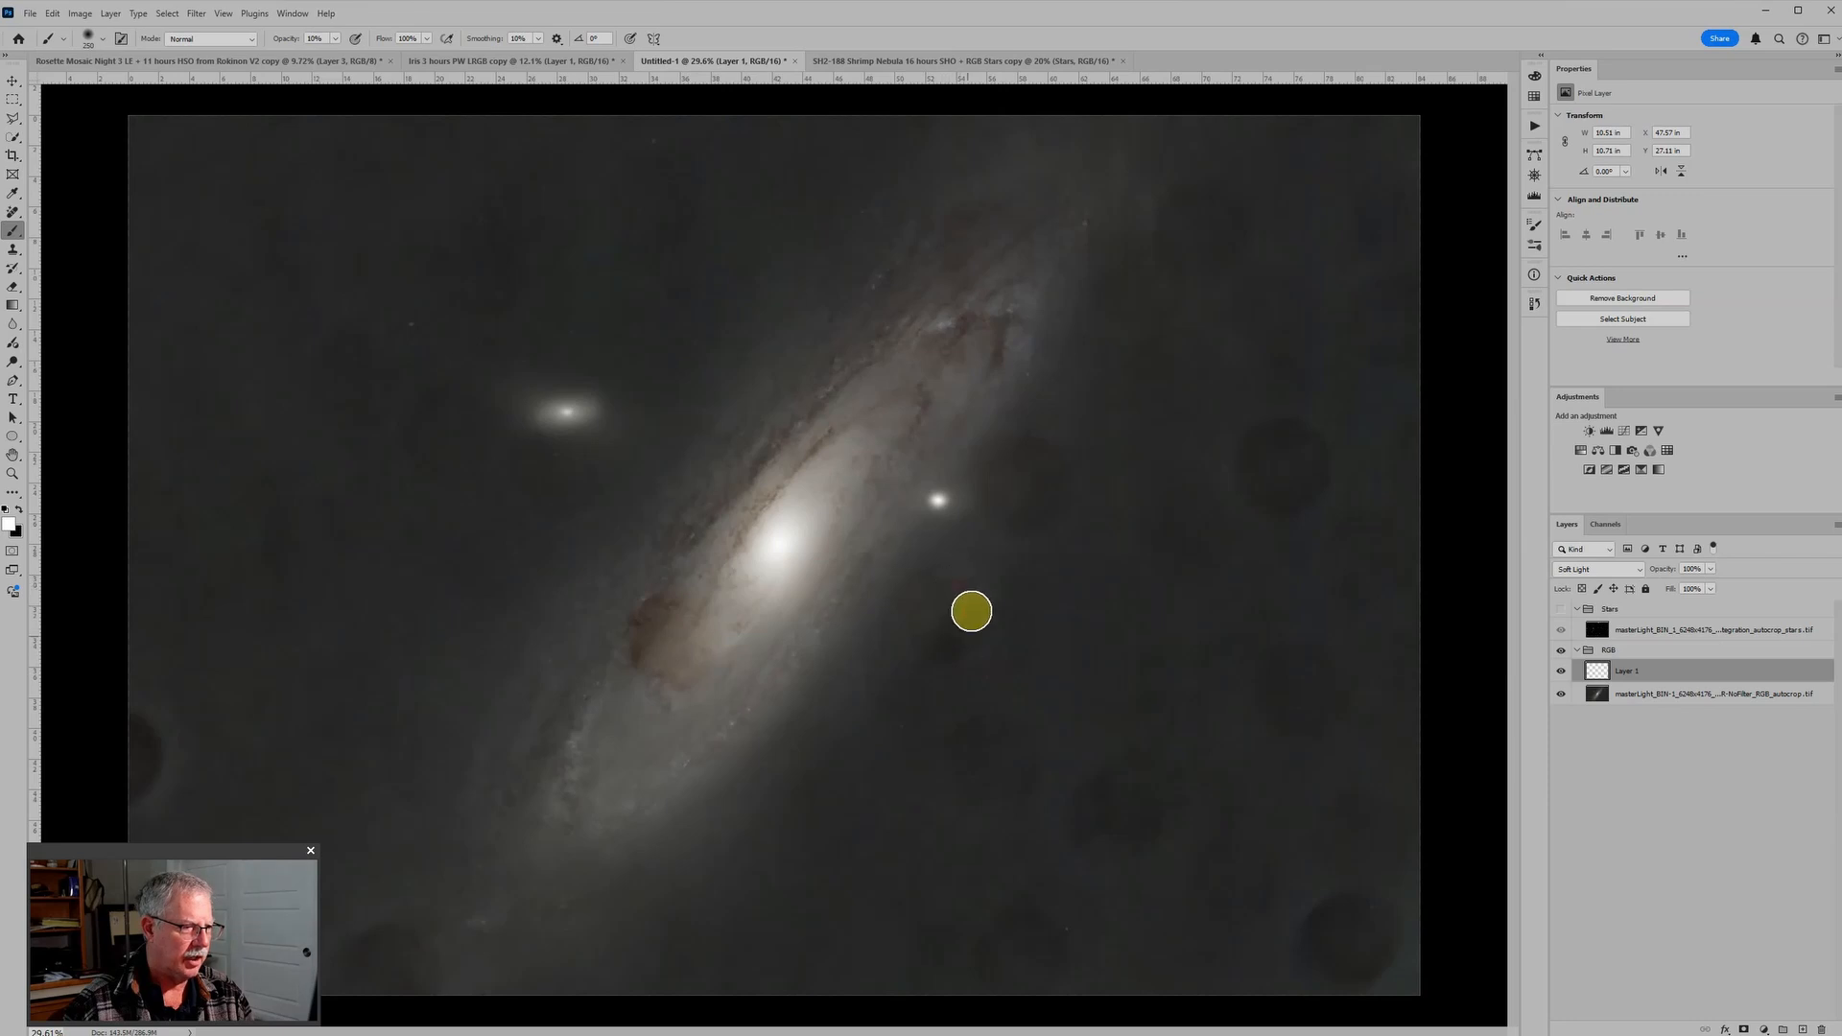
{"action": "left_click", "coordinate": [921, 577]}
{"action": "mouse_move", "coordinate": [953, 614]}
{"action": "left_mouse_down"}
{"action": "mouse_move", "coordinate": [998, 489]}
{"action": "mouse_move", "coordinate": [982, 480]}
{"action": "mouse_move", "coordinate": [1015, 444]}
{"action": "mouse_move", "coordinate": [1029, 524]}
{"action": "mouse_move", "coordinate": [1008, 513]}
{"action": "mouse_move", "coordinate": [1034, 419]}
{"action": "mouse_move", "coordinate": [985, 444]}
{"action": "mouse_move", "coordinate": [1071, 477]}
{"action": "left_mouse_up"}
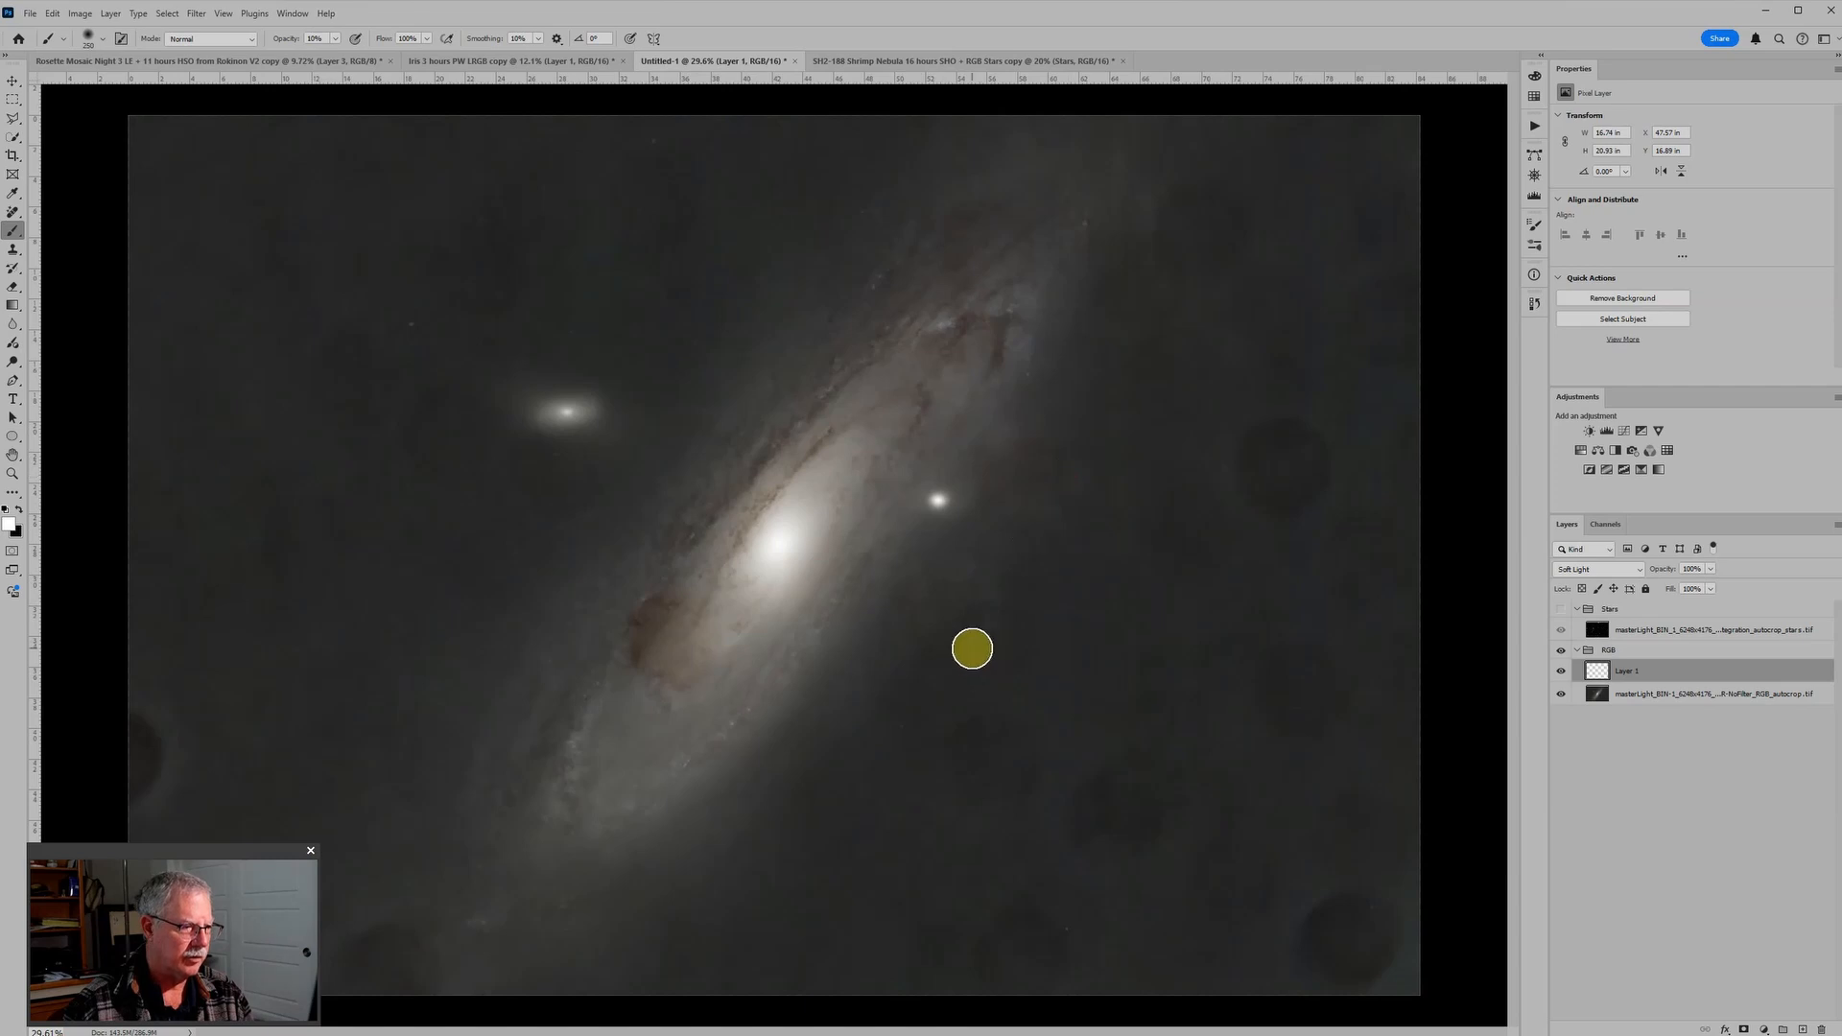
Step: With a smaller brush, paint black at 10% opacity along the outer edge of the lightened spot below the small companion
{"action": "key", "text": "bracketleft"}
{"action": "key", "text": "bracketleft"}
{"action": "key", "text": "bracketleft"}
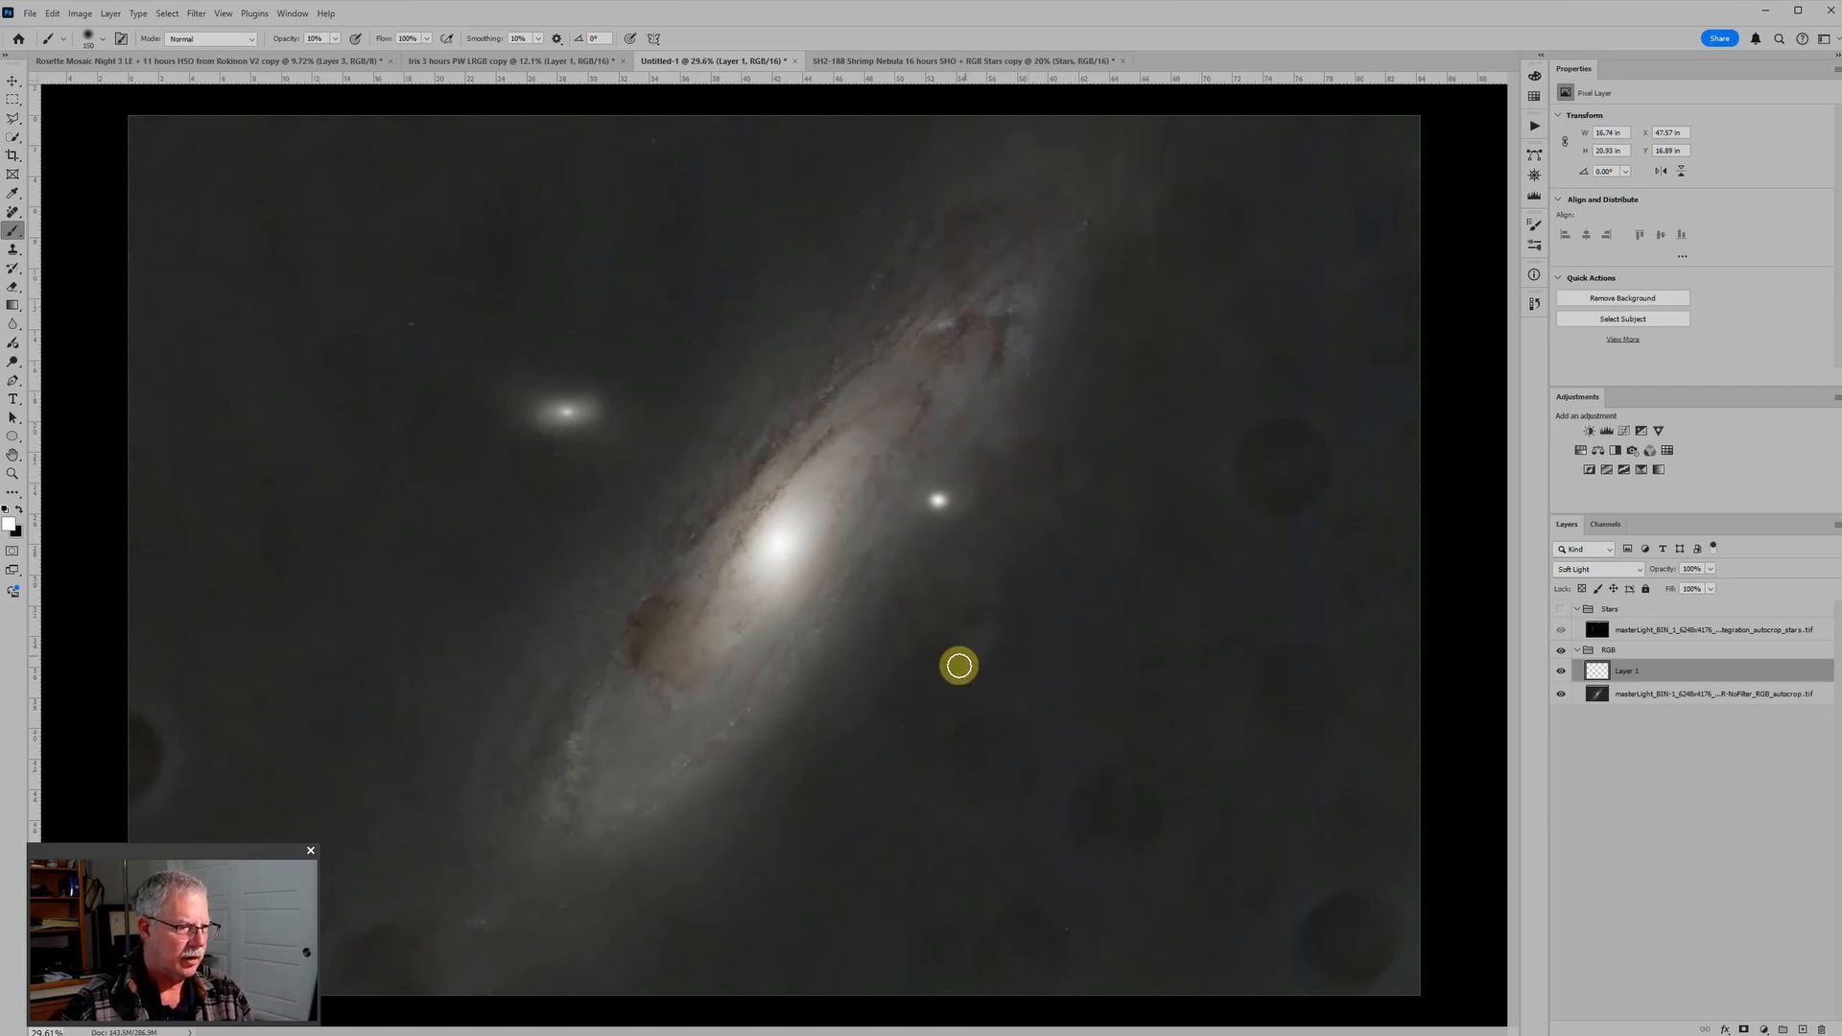
{"action": "key", "text": "x"}
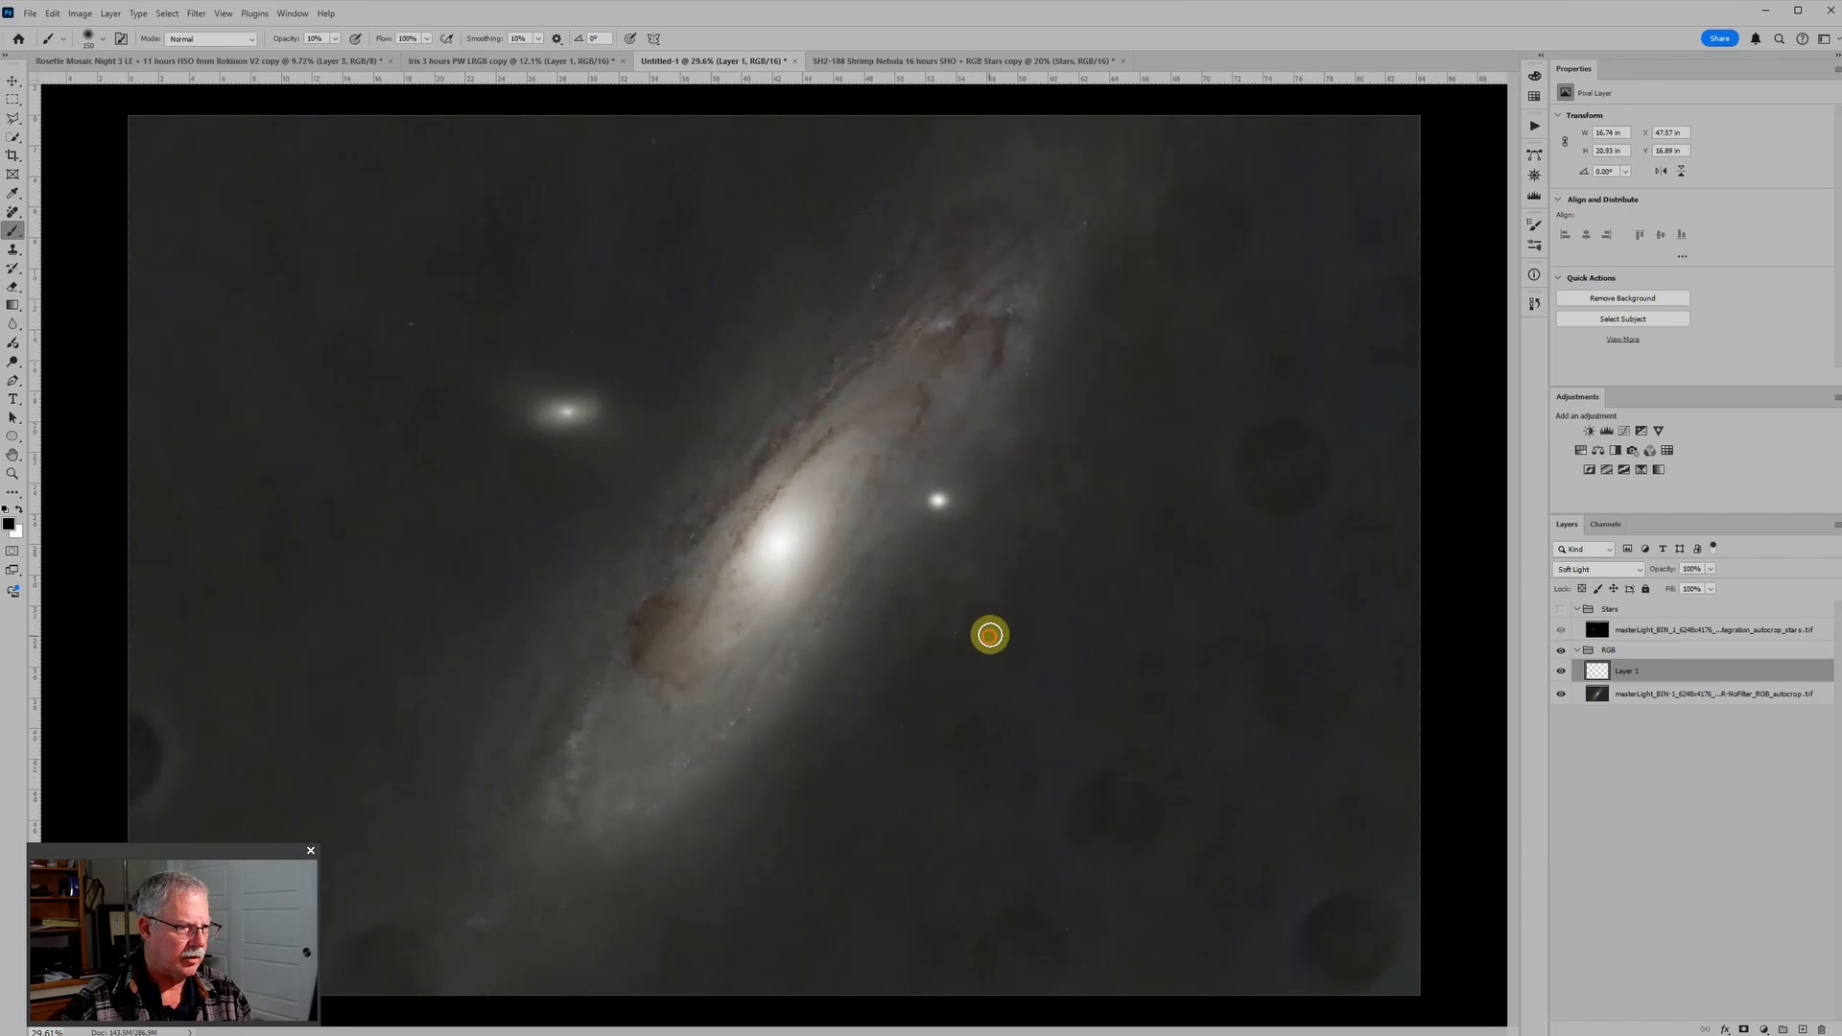
{"action": "mouse_move", "coordinate": [988, 597]}
{"action": "left_mouse_down"}
{"action": "mouse_move", "coordinate": [952, 586]}
{"action": "mouse_move", "coordinate": [970, 587]}
{"action": "mouse_move", "coordinate": [951, 652]}
{"action": "mouse_move", "coordinate": [980, 655]}
{"action": "left_mouse_up"}
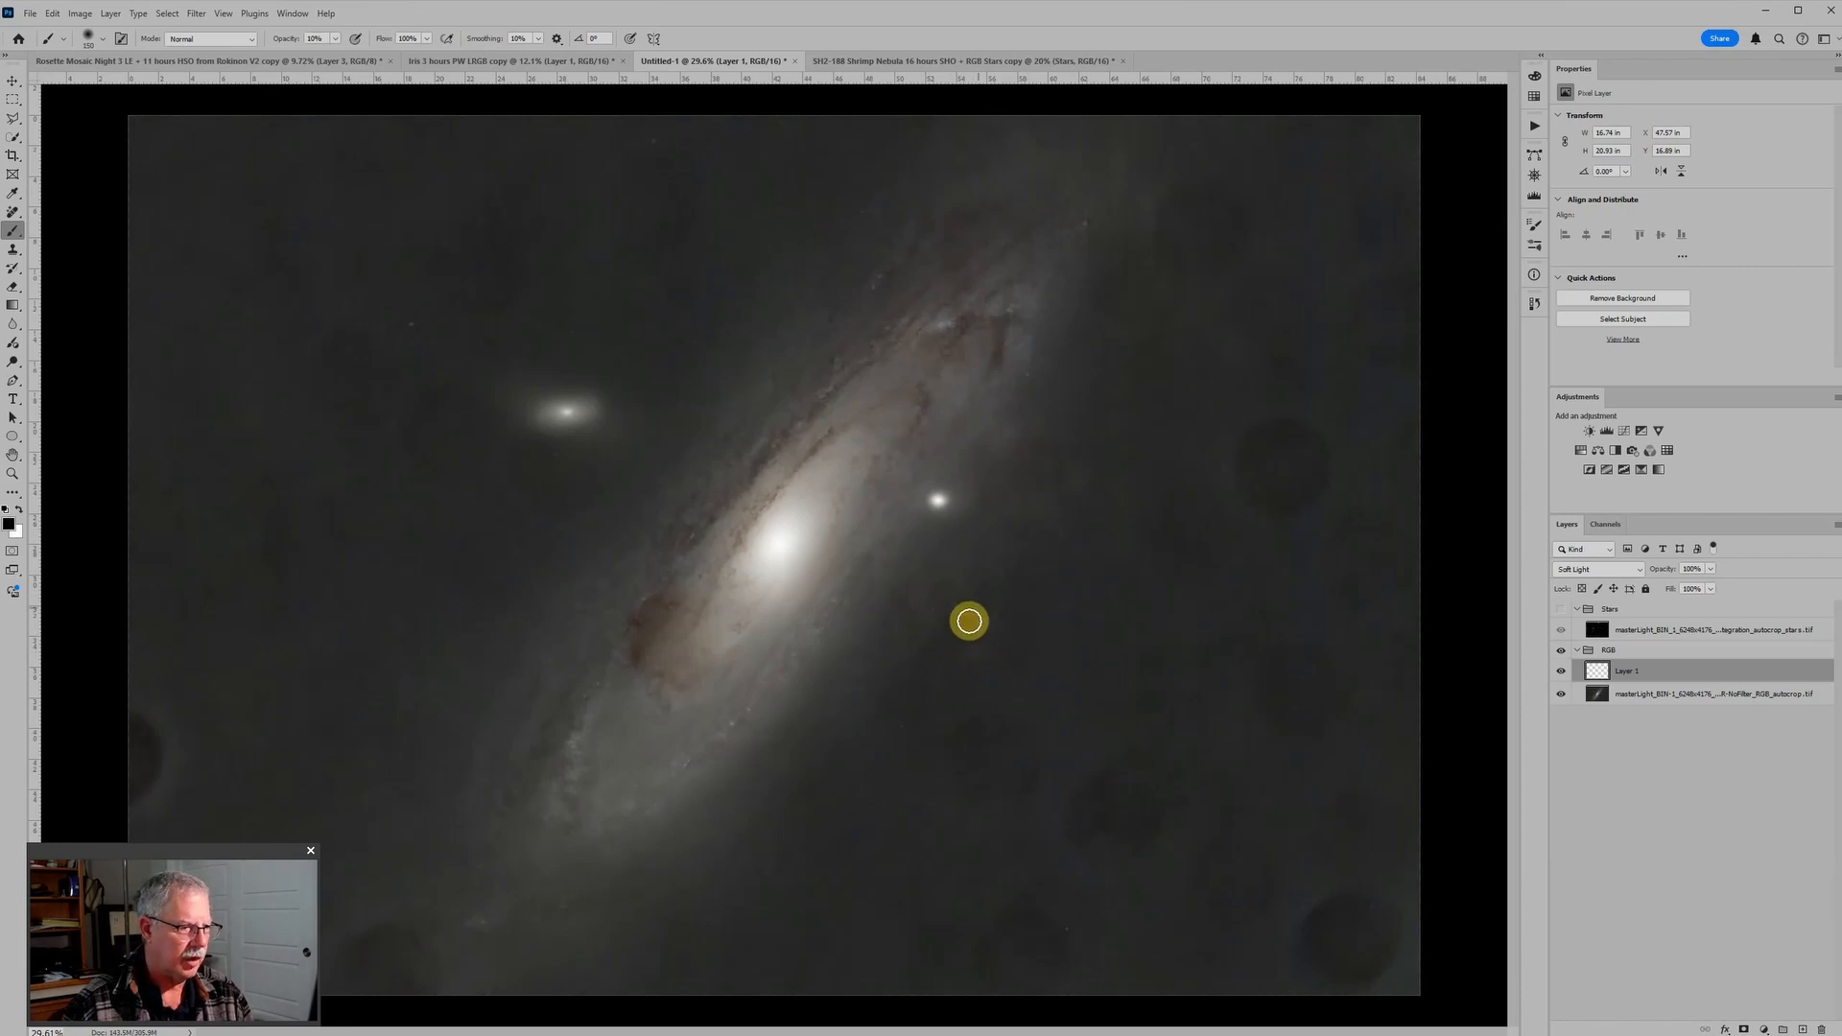
Step: Paint white at 10% opacity over the remaining dark spot edge and the brown patch at the galaxy disk's lower-left
{"action": "scroll", "coordinate": [951, 646], "scroll_direction": "down", "scroll_amount": 1}
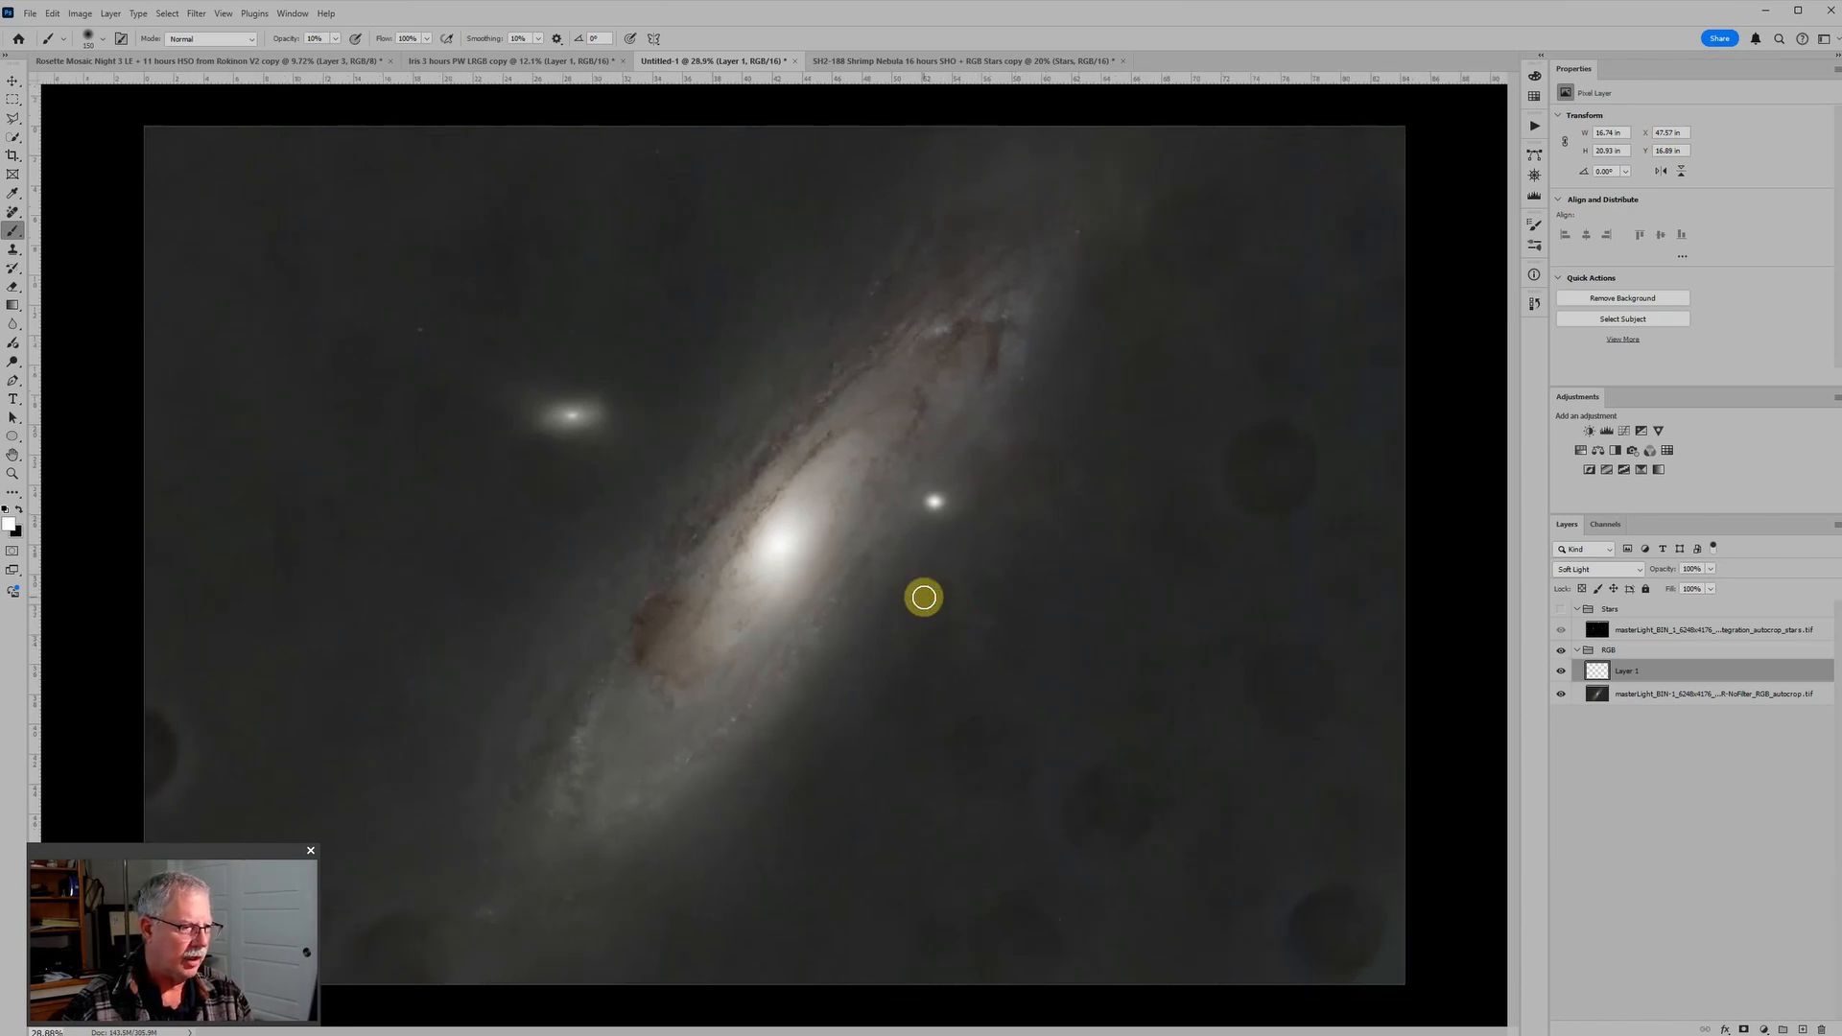
{"action": "mouse_move", "coordinate": [919, 588]}
{"action": "left_mouse_down"}
{"action": "mouse_move", "coordinate": [969, 694]}
{"action": "mouse_move", "coordinate": [918, 586]}
{"action": "mouse_move", "coordinate": [926, 624]}
{"action": "mouse_move", "coordinate": [934, 588]}
{"action": "mouse_move", "coordinate": [967, 592]}
{"action": "mouse_move", "coordinate": [908, 625]}
{"action": "mouse_move", "coordinate": [657, 631]}
{"action": "mouse_move", "coordinate": [675, 609]}
{"action": "mouse_move", "coordinate": [644, 663]}
{"action": "mouse_move", "coordinate": [660, 600]}
{"action": "mouse_move", "coordinate": [657, 664]}
{"action": "mouse_move", "coordinate": [697, 677]}
{"action": "mouse_move", "coordinate": [649, 662]}
{"action": "mouse_move", "coordinate": [666, 605]}
{"action": "mouse_move", "coordinate": [637, 626]}
{"action": "mouse_move", "coordinate": [640, 661]}
{"action": "mouse_move", "coordinate": [680, 599]}
{"action": "mouse_move", "coordinate": [675, 636]}
{"action": "mouse_move", "coordinate": [652, 607]}
{"action": "mouse_move", "coordinate": [645, 648]}
{"action": "mouse_move", "coordinate": [695, 671]}
{"action": "mouse_move", "coordinate": [686, 597]}
{"action": "mouse_move", "coordinate": [657, 623]}
{"action": "mouse_move", "coordinate": [661, 658]}
{"action": "mouse_move", "coordinate": [685, 667]}
{"action": "mouse_move", "coordinate": [649, 634]}
{"action": "mouse_move", "coordinate": [649, 659]}
{"action": "mouse_move", "coordinate": [698, 654]}
{"action": "left_mouse_up"}
{"action": "key", "text": "x"}
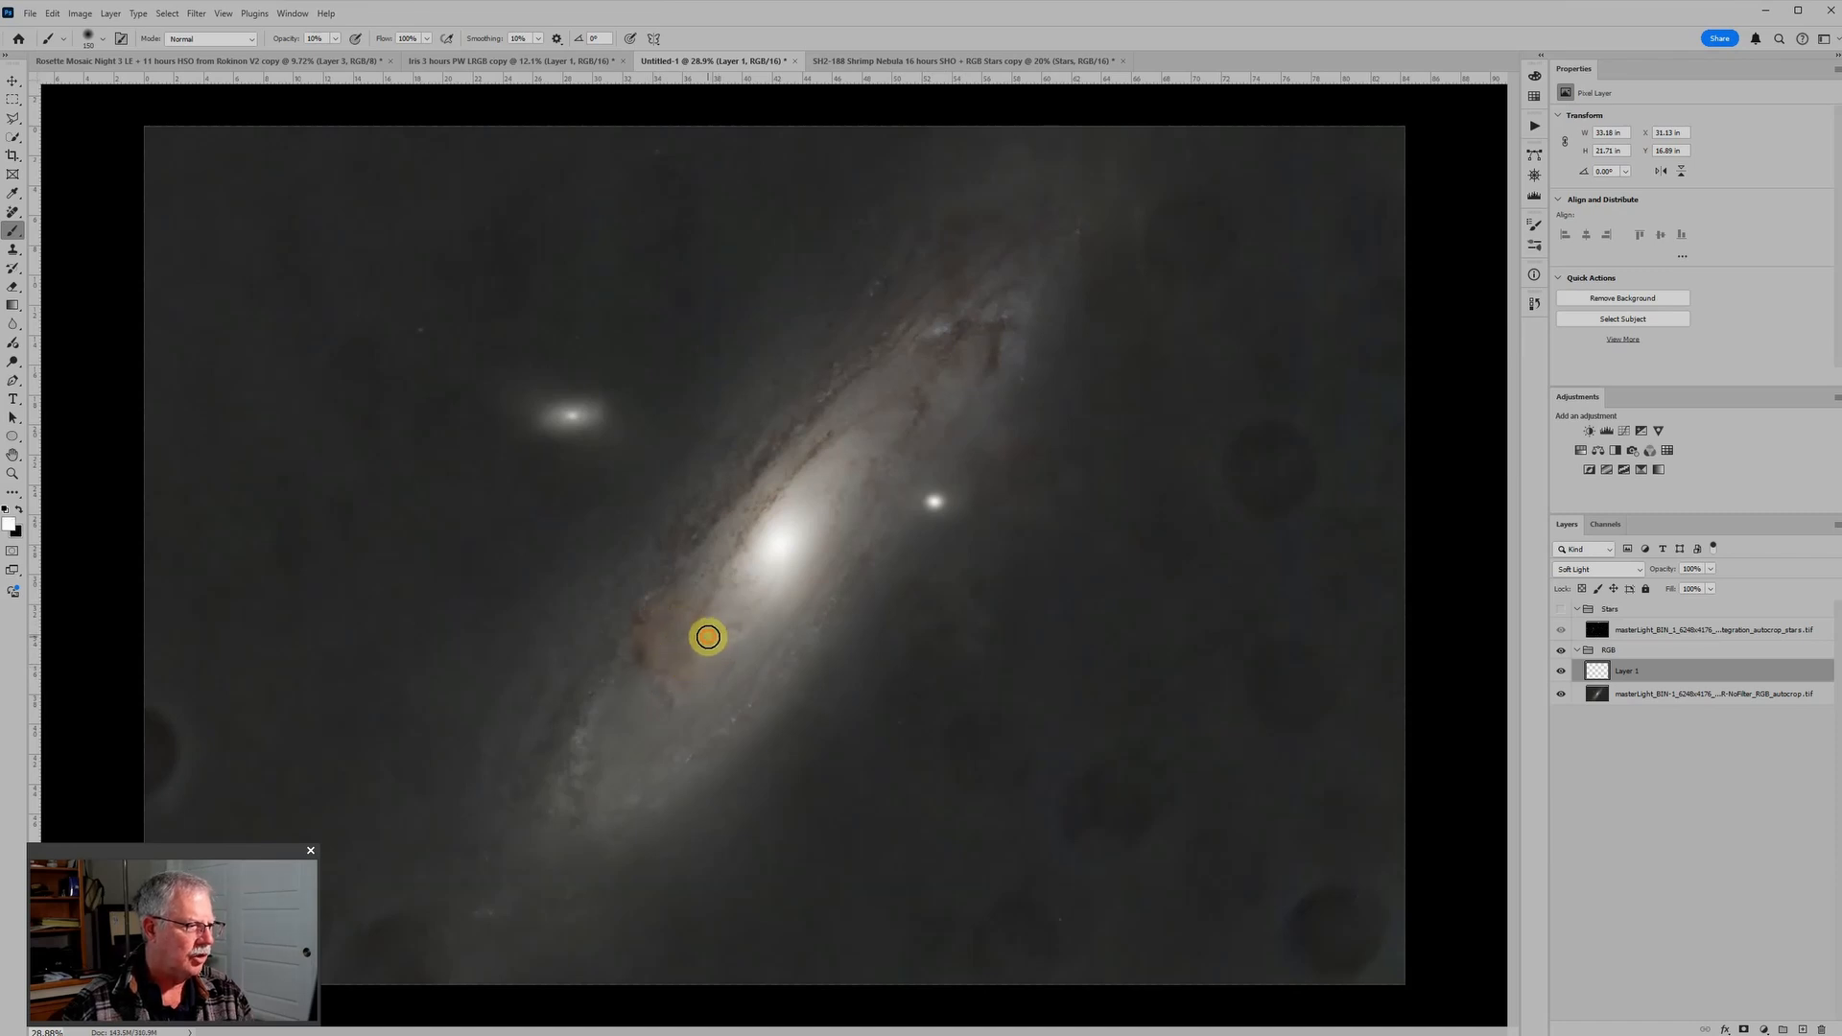
Step: Rename the Soft Light paint layer as "Burn and dodge"
{"action": "scroll", "coordinate": [699, 659], "scroll_direction": "down", "scroll_amount": 4}
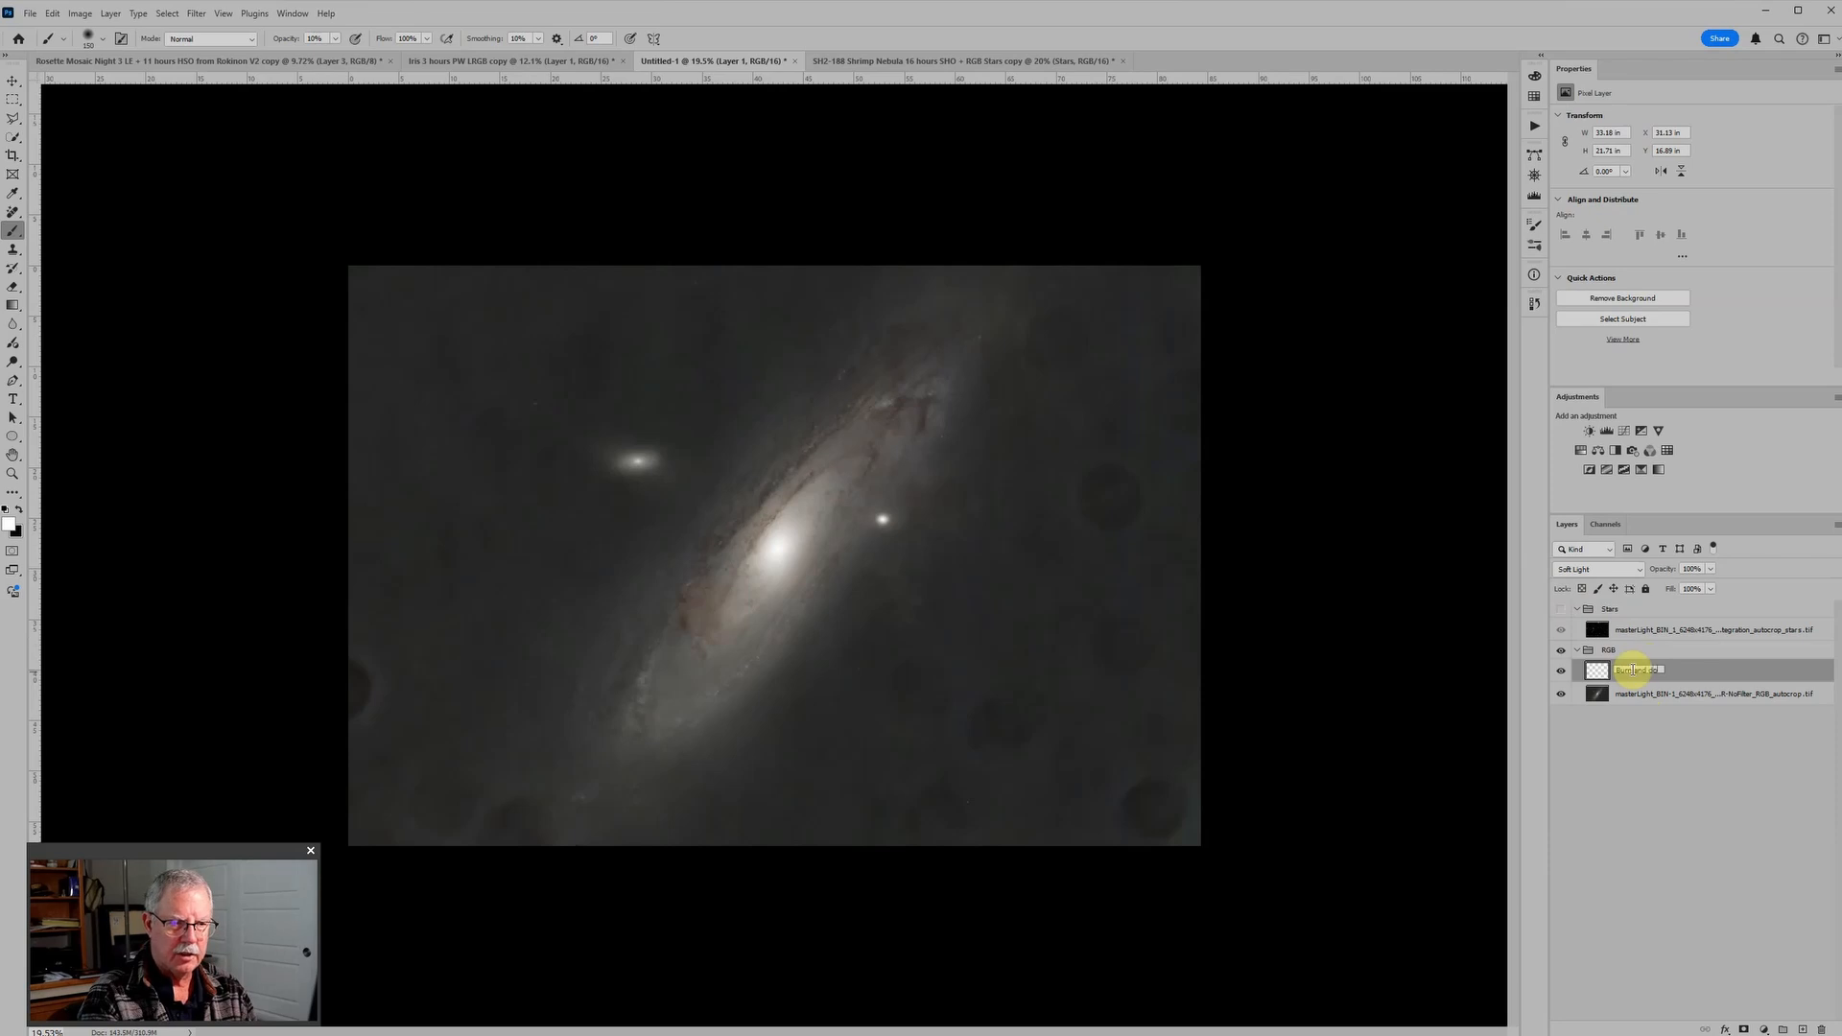
{"action": "type", "text": "dge"}
{"action": "key", "text": "Return"}
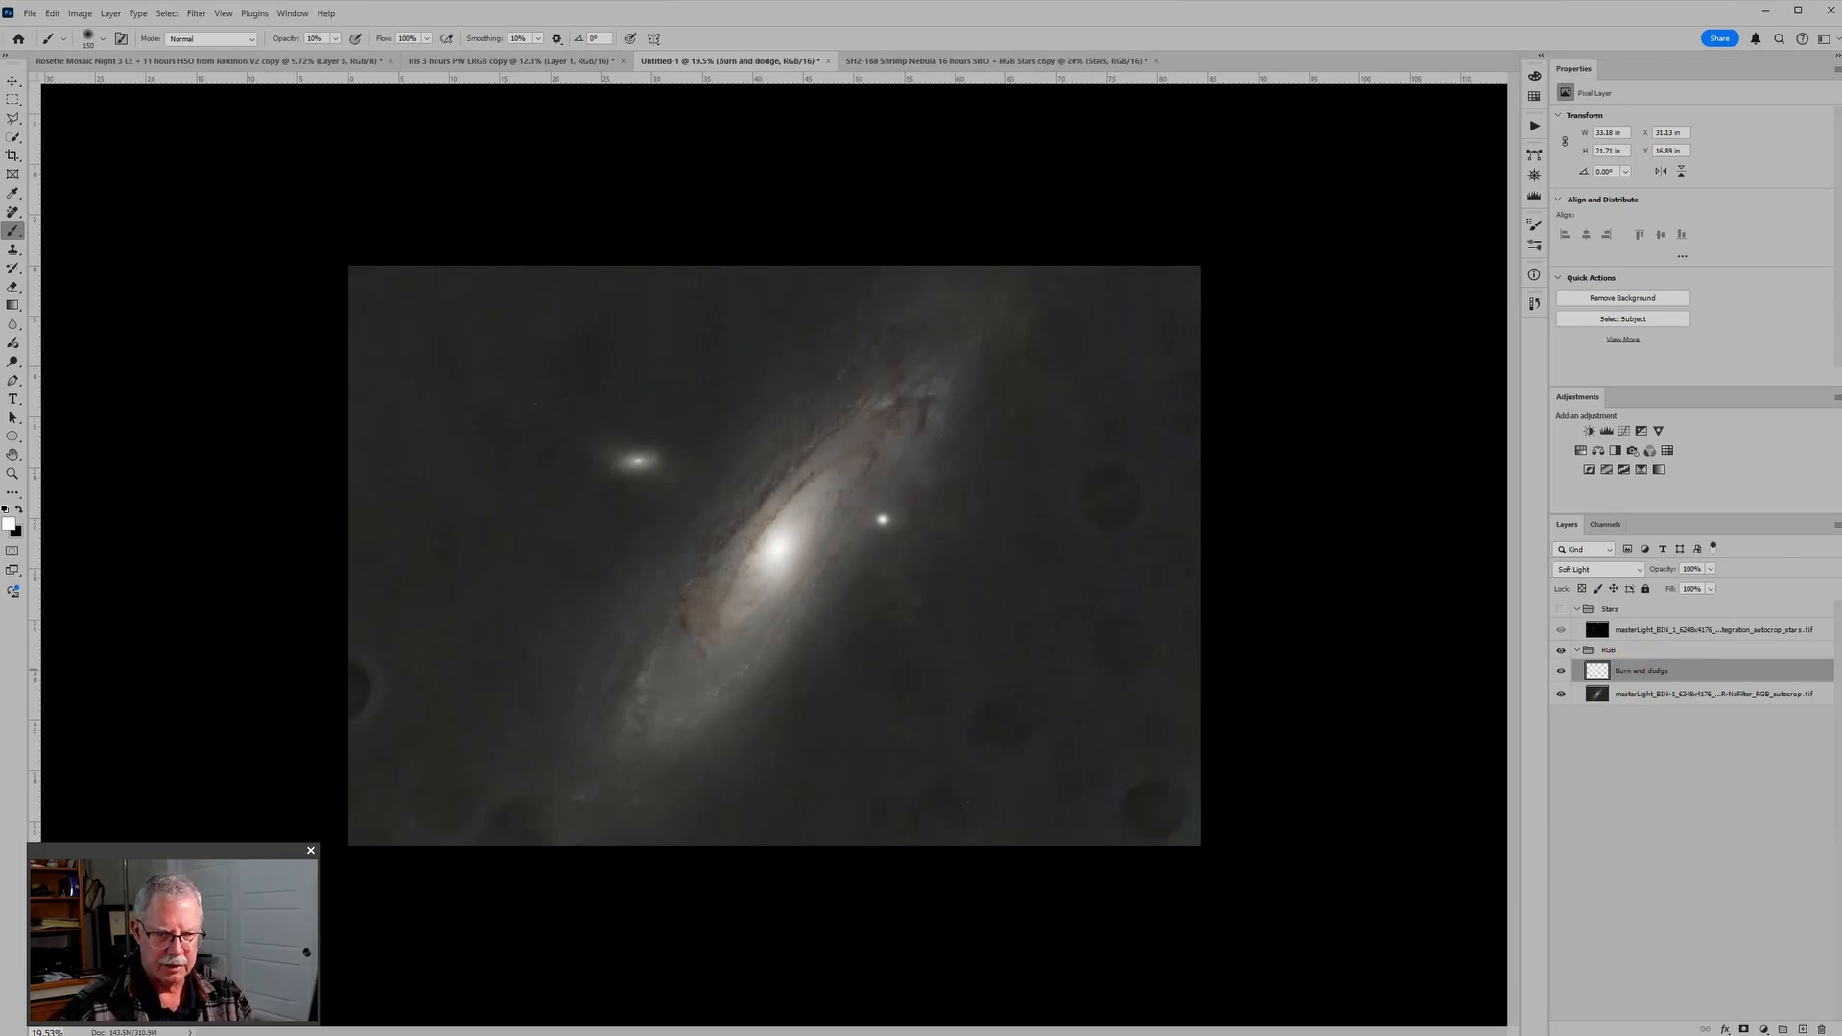
Step: Add a new layer above Burn and dodge and set its blend mode to Color
{"action": "left_click", "coordinate": [1802, 1029]}
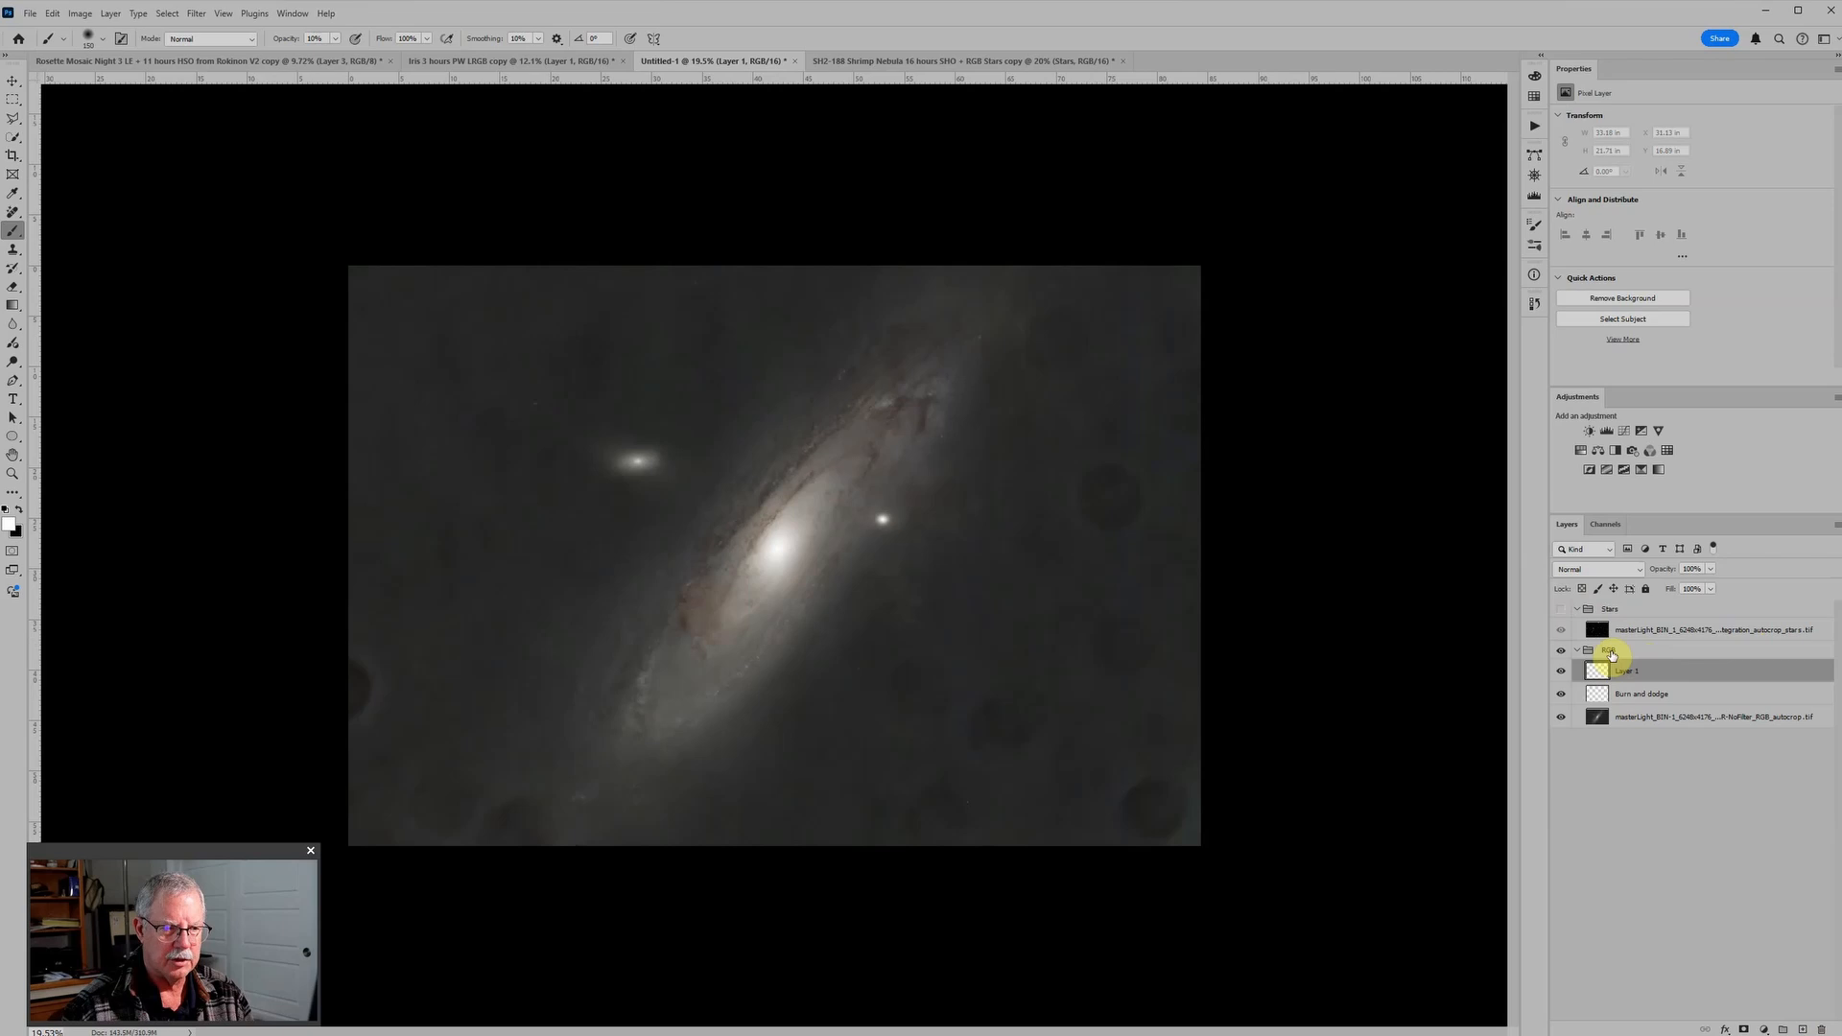
{"action": "left_click", "coordinate": [1591, 568]}
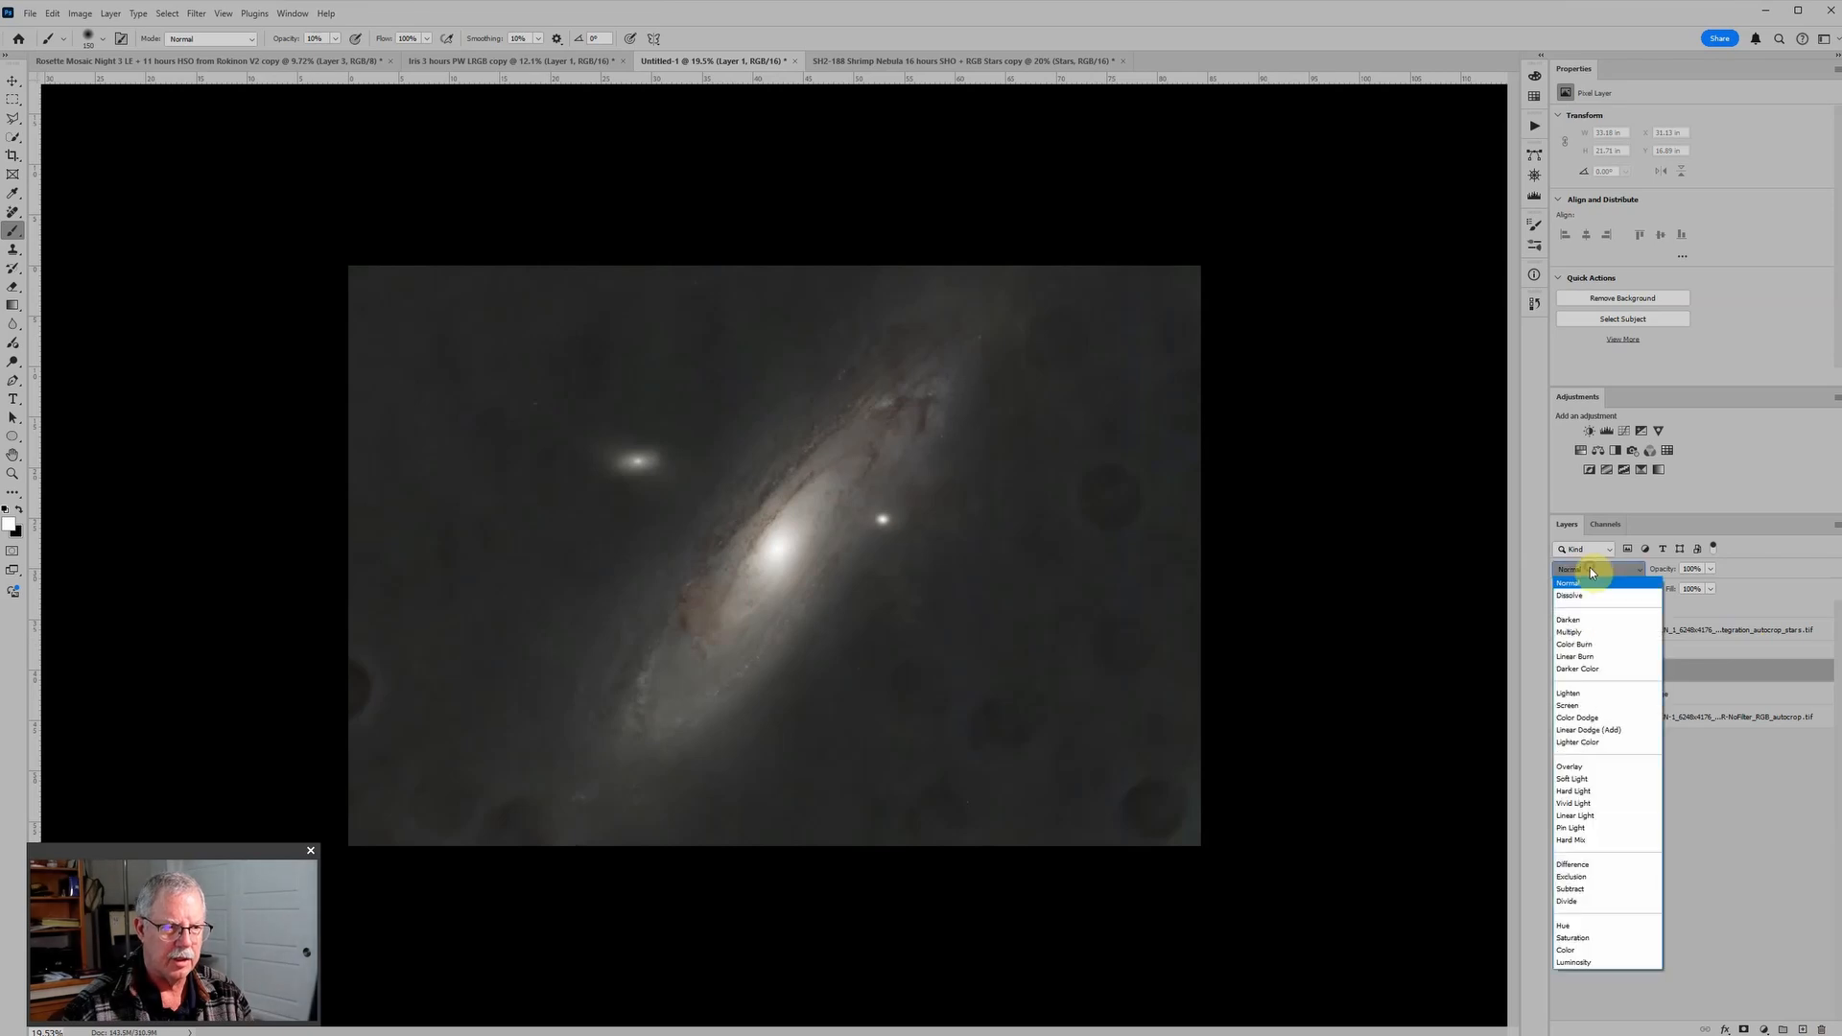
{"action": "left_click", "coordinate": [1586, 949]}
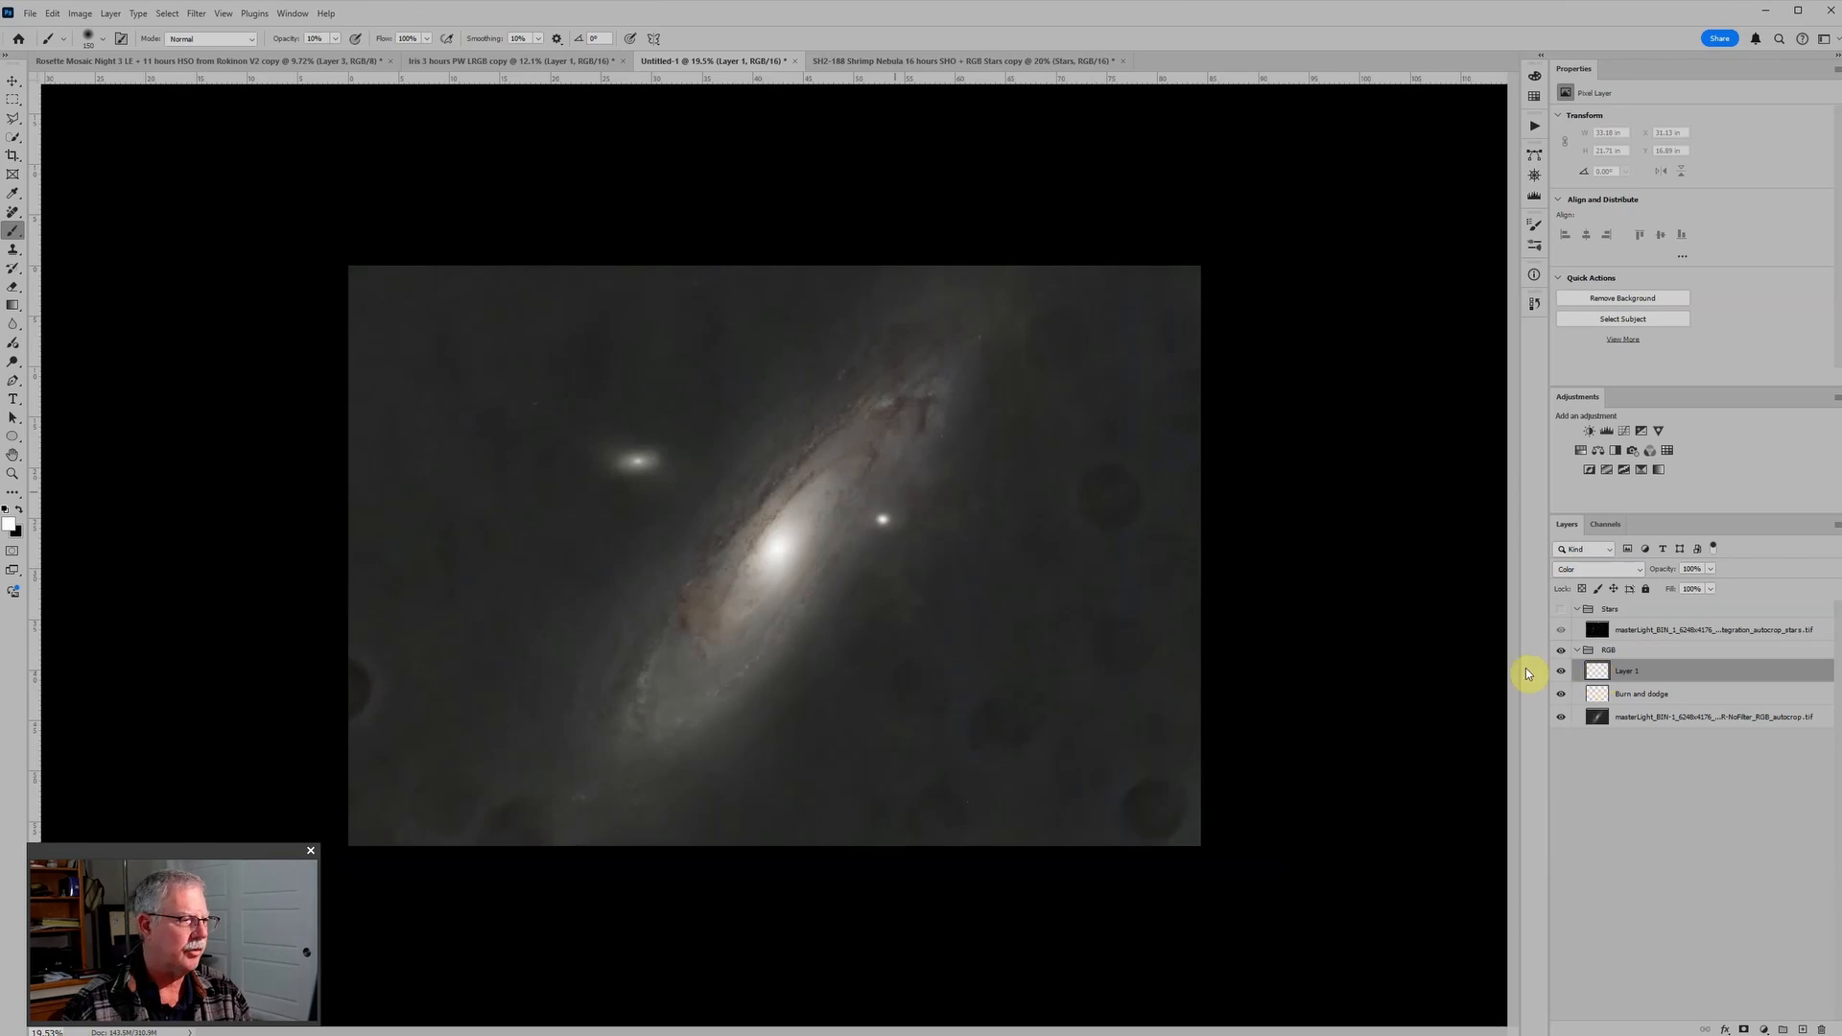
Step: Enlarge the brush and dab grey at 30% opacity on the Color layer over the reddish-brown patch at the galaxy disk's lower-left
{"action": "key", "text": "ctrl+plus"}
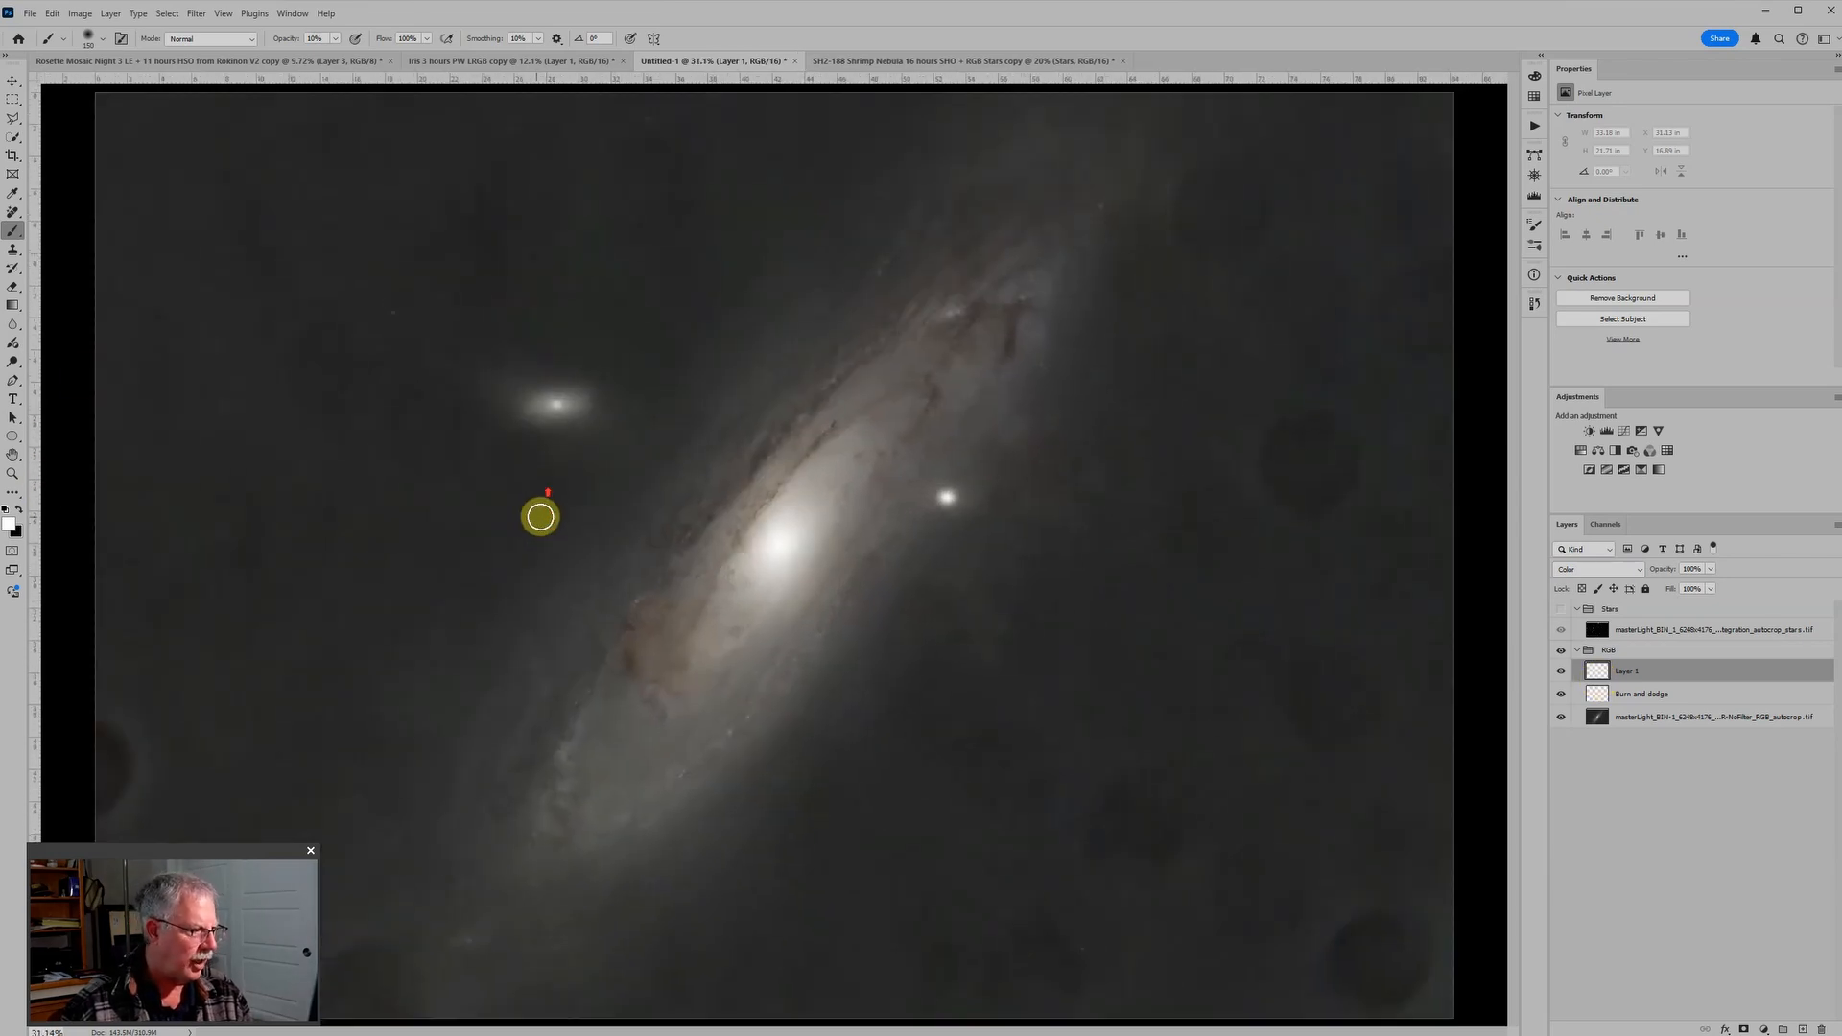
{"action": "scroll", "coordinate": [540, 516], "scroll_direction": "up", "scroll_amount": 1}
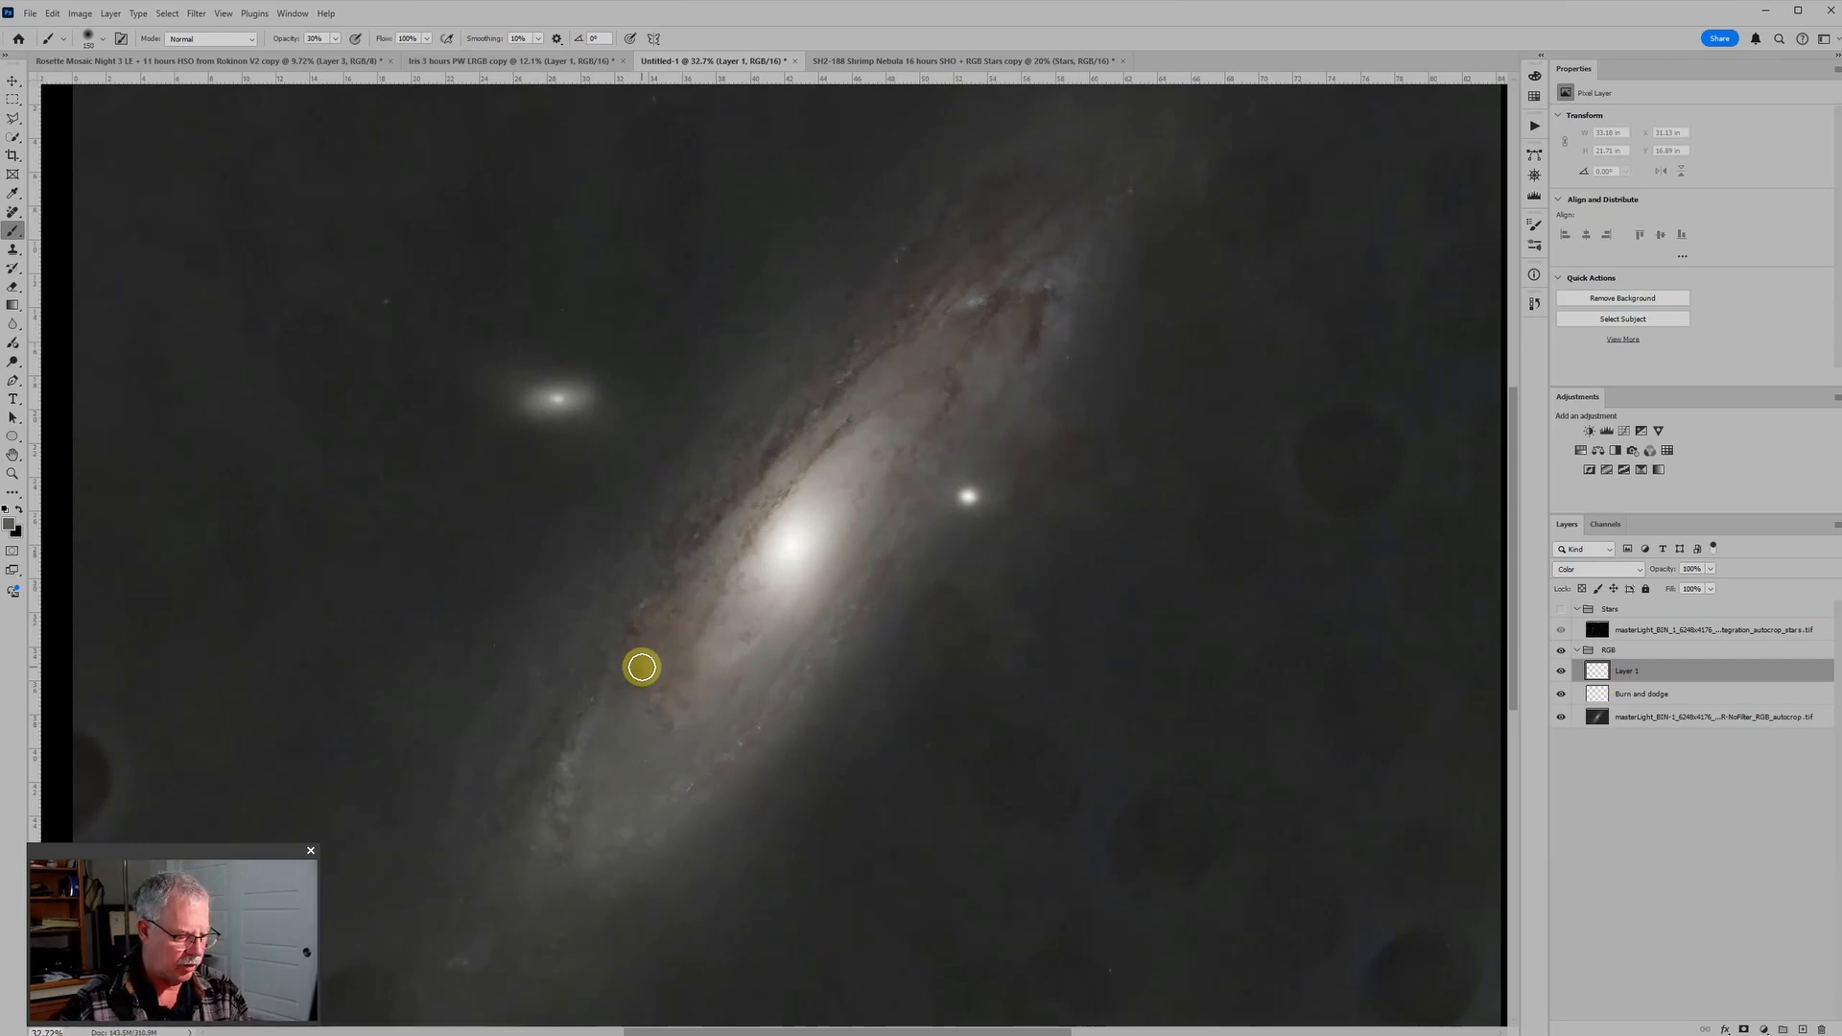
{"action": "key", "text": "bracketright"}
{"action": "key", "text": "bracketright"}
{"action": "left_click", "coordinate": [654, 618]}
{"action": "left_click", "coordinate": [653, 641]}
{"action": "left_click", "coordinate": [649, 678]}
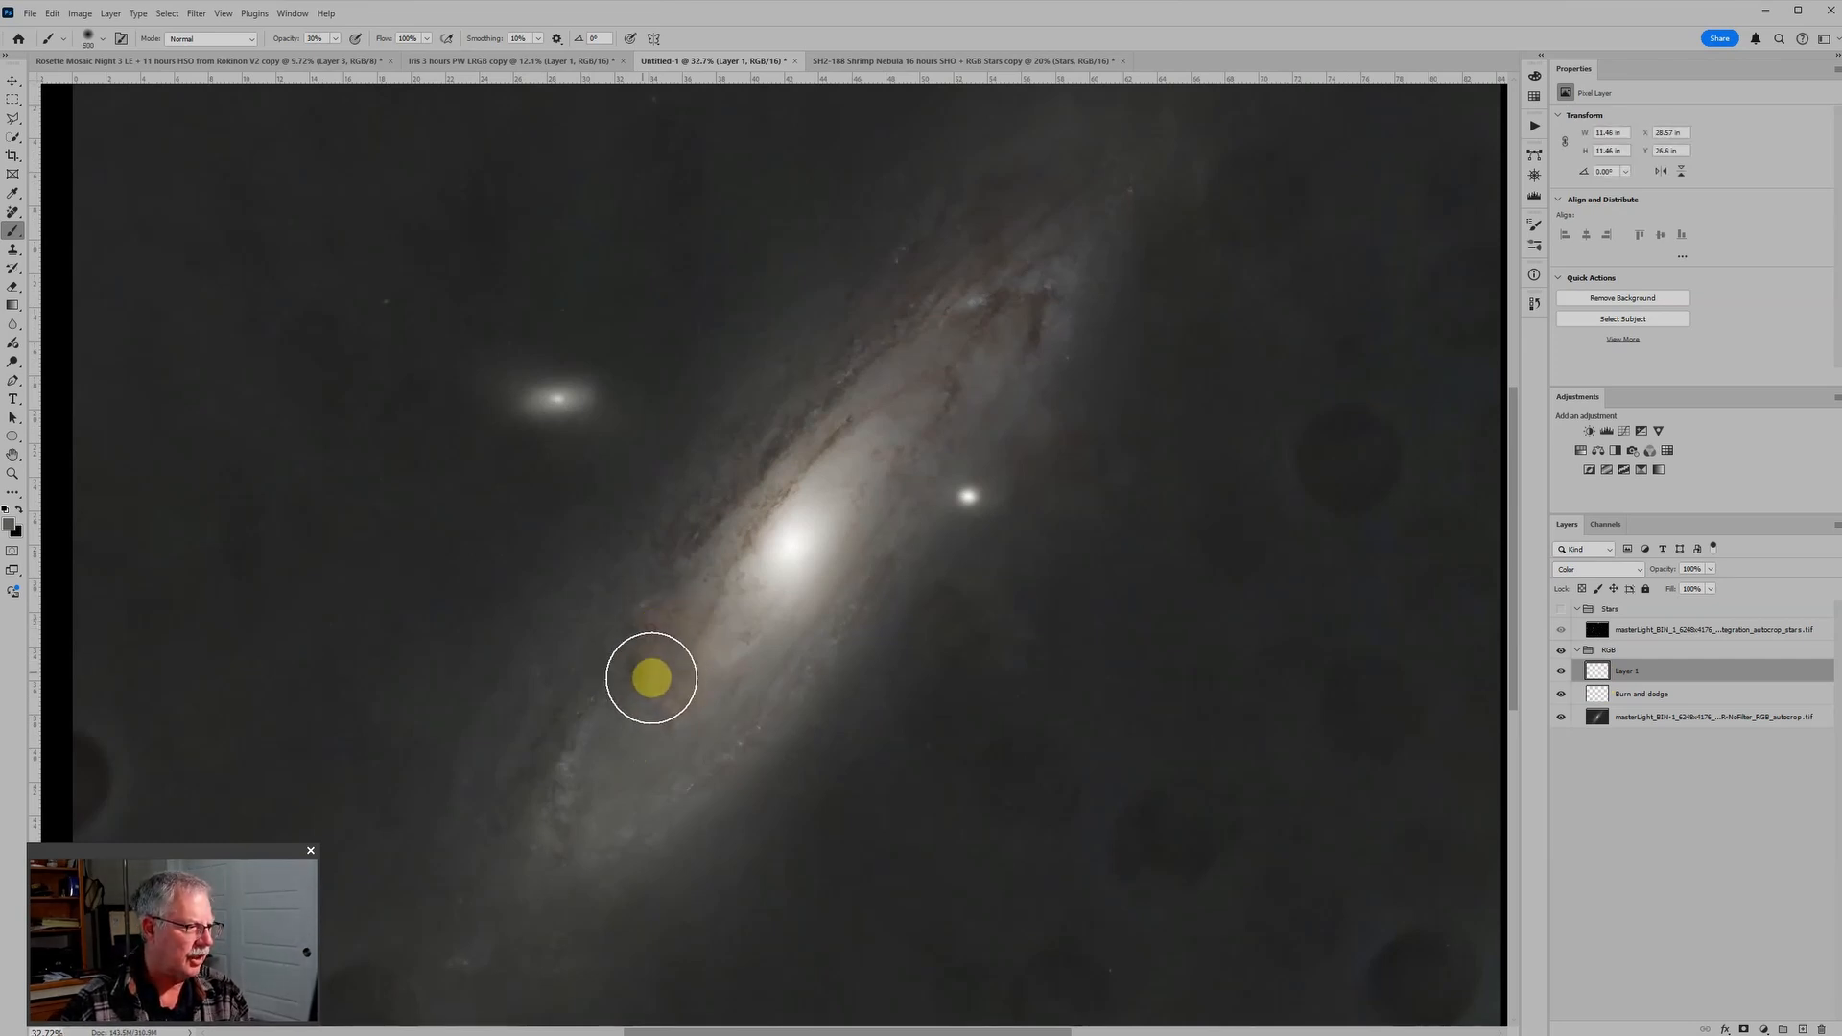
{"action": "left_click", "coordinate": [674, 674]}
{"action": "left_click", "coordinate": [650, 637]}
{"action": "left_click", "coordinate": [687, 608]}
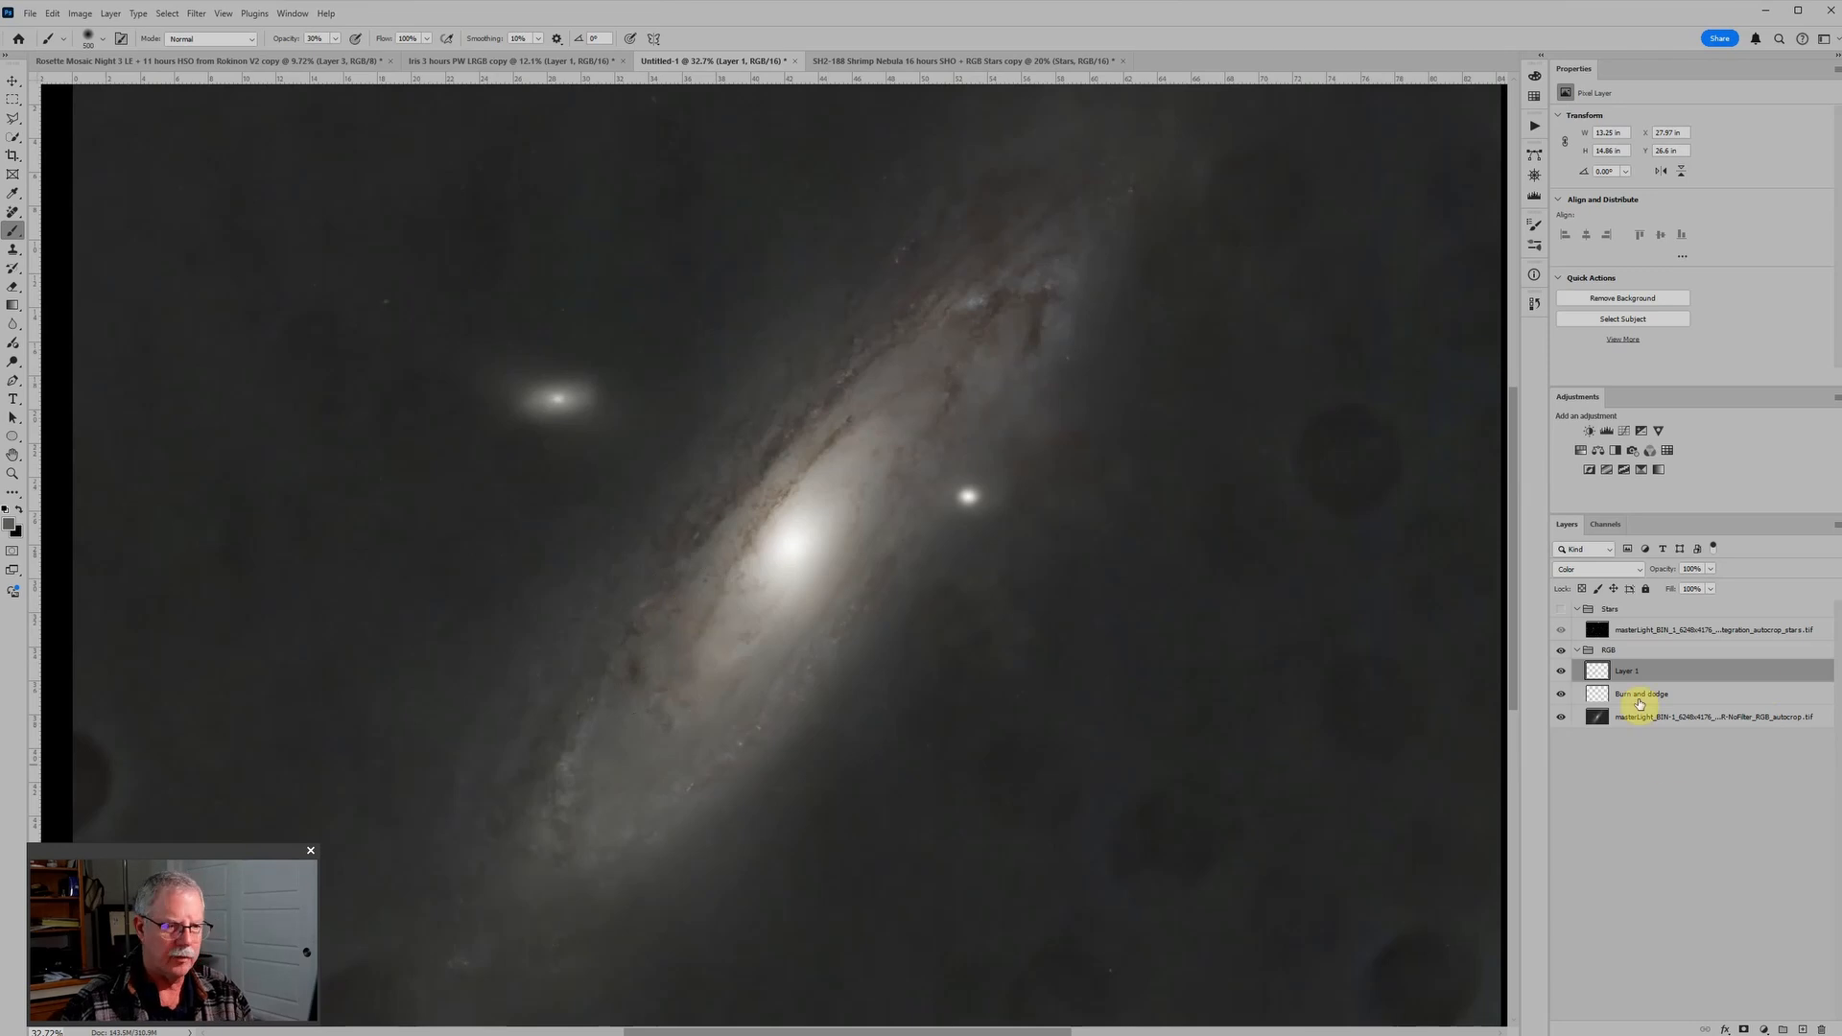
Step: Compare the galaxy with and without the Color paint layer
{"action": "left_click", "coordinate": [1561, 672]}
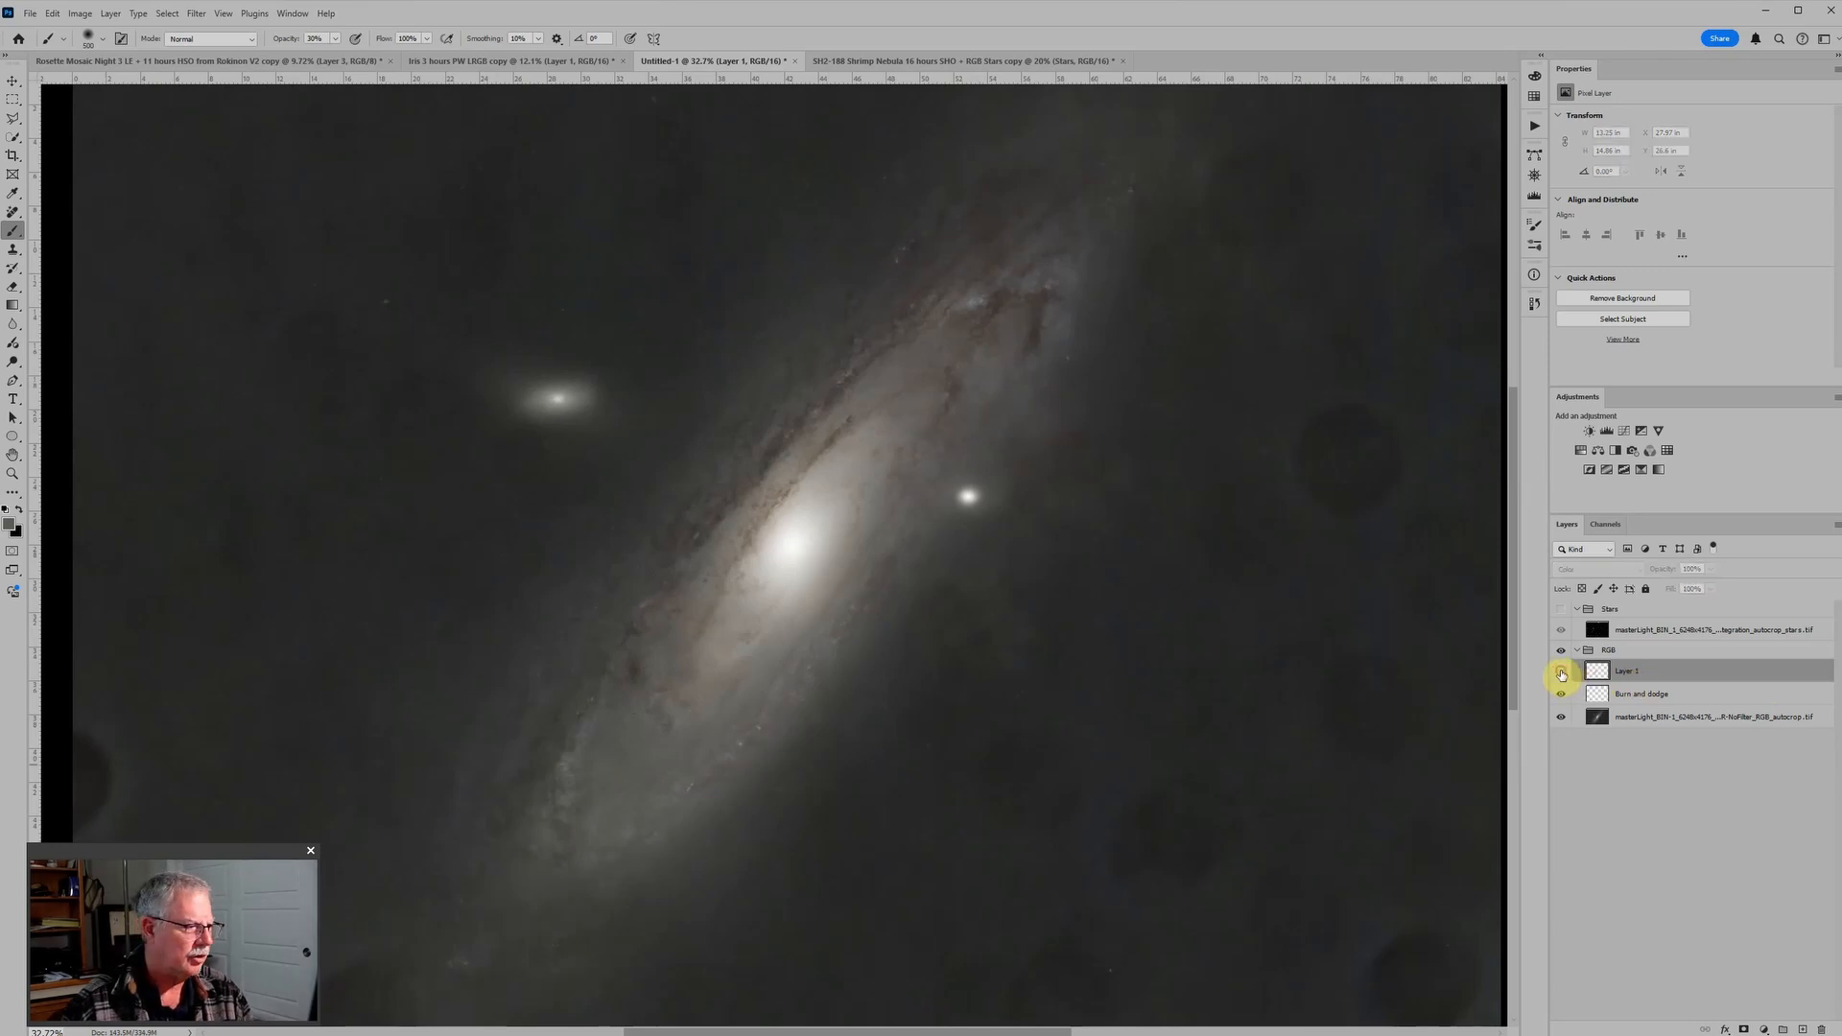
{"action": "left_click", "coordinate": [1561, 672]}
{"action": "scroll", "coordinate": [1019, 609], "scroll_direction": "down", "scroll_amount": 3}
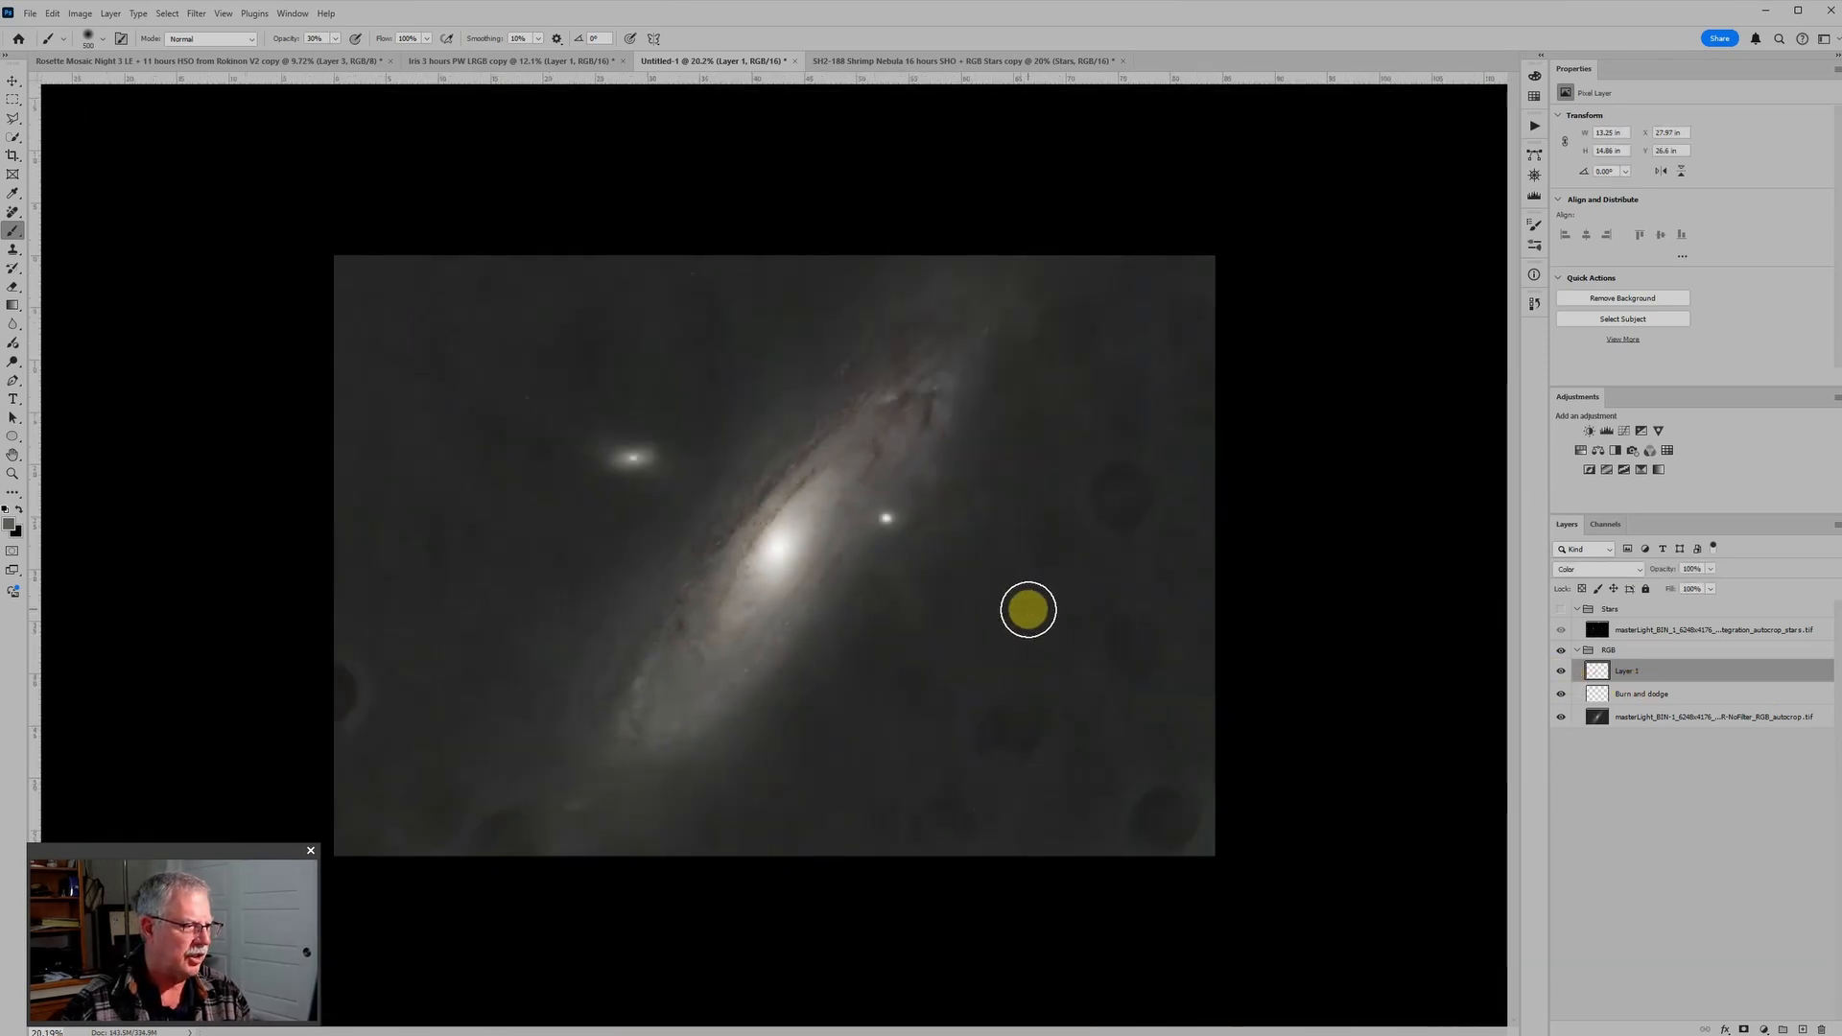
Step: On the Burn and dodge layer, dodge the dark patch on the galaxy disk's lower-left with a smaller white brush at 5% opacity
{"action": "left_click", "coordinate": [1600, 693]}
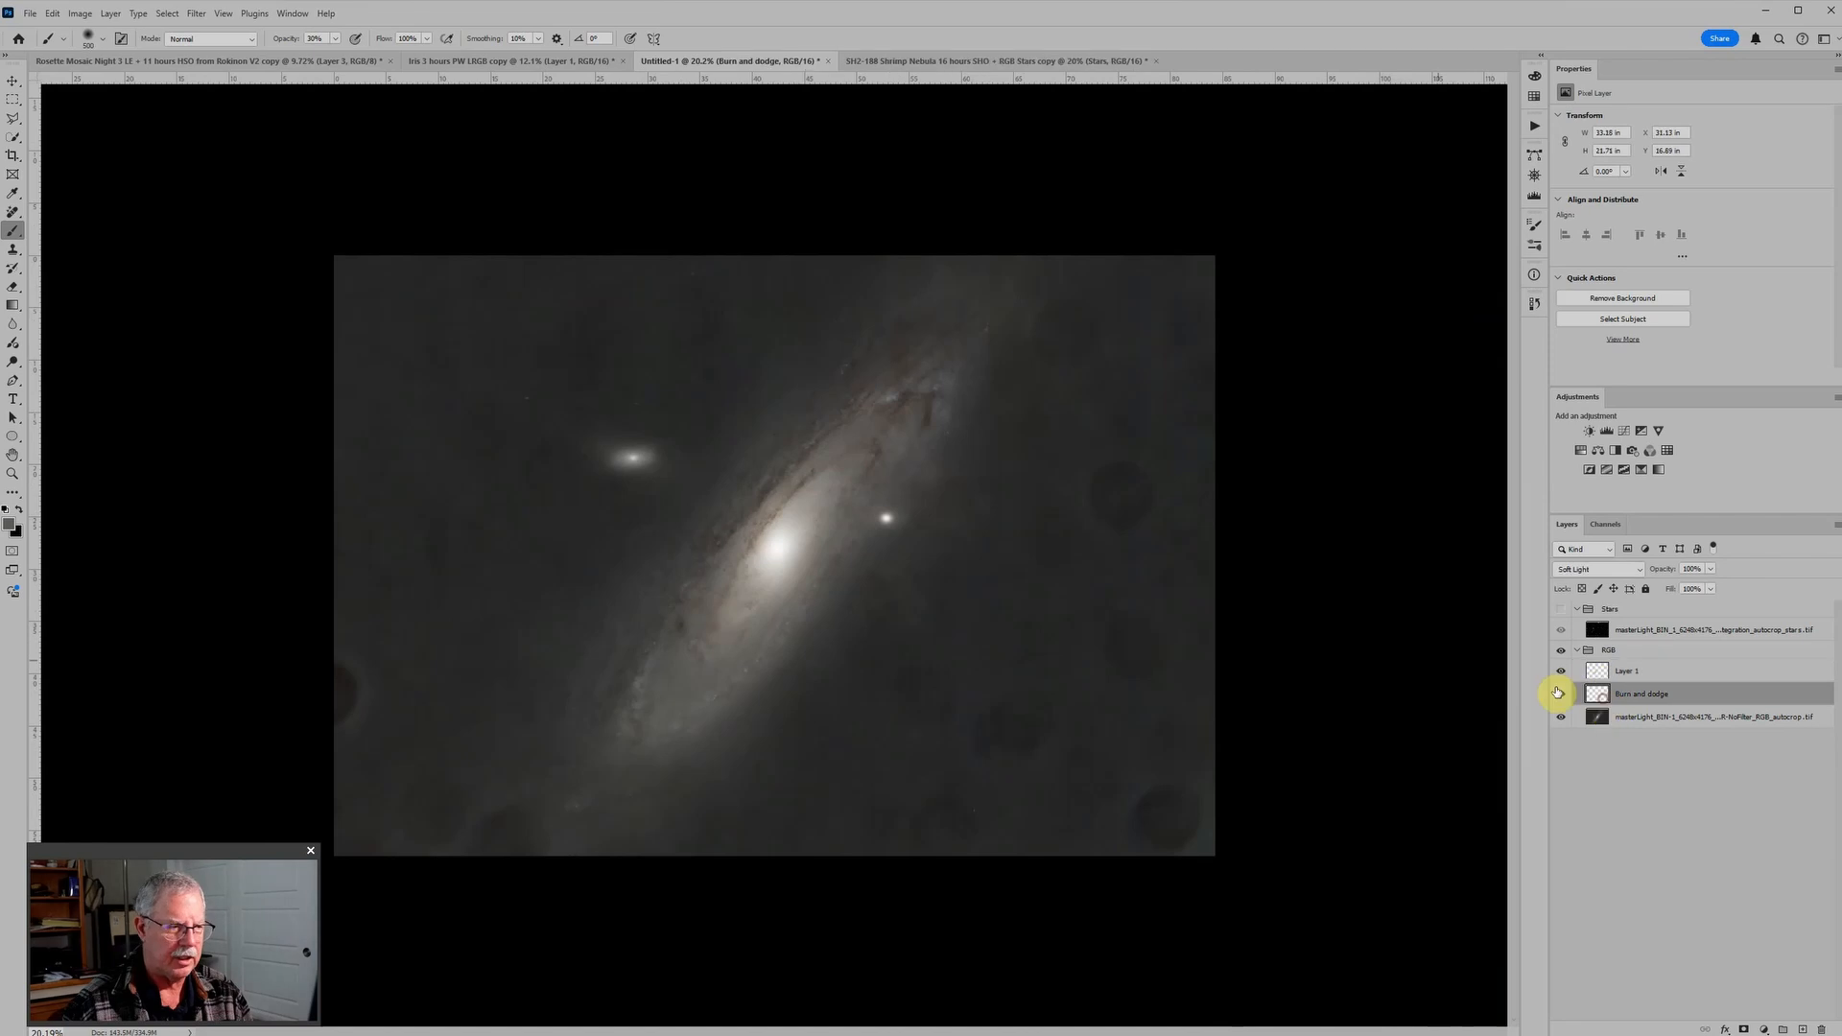
{"action": "key", "text": "d"}
{"action": "key", "text": "1"}
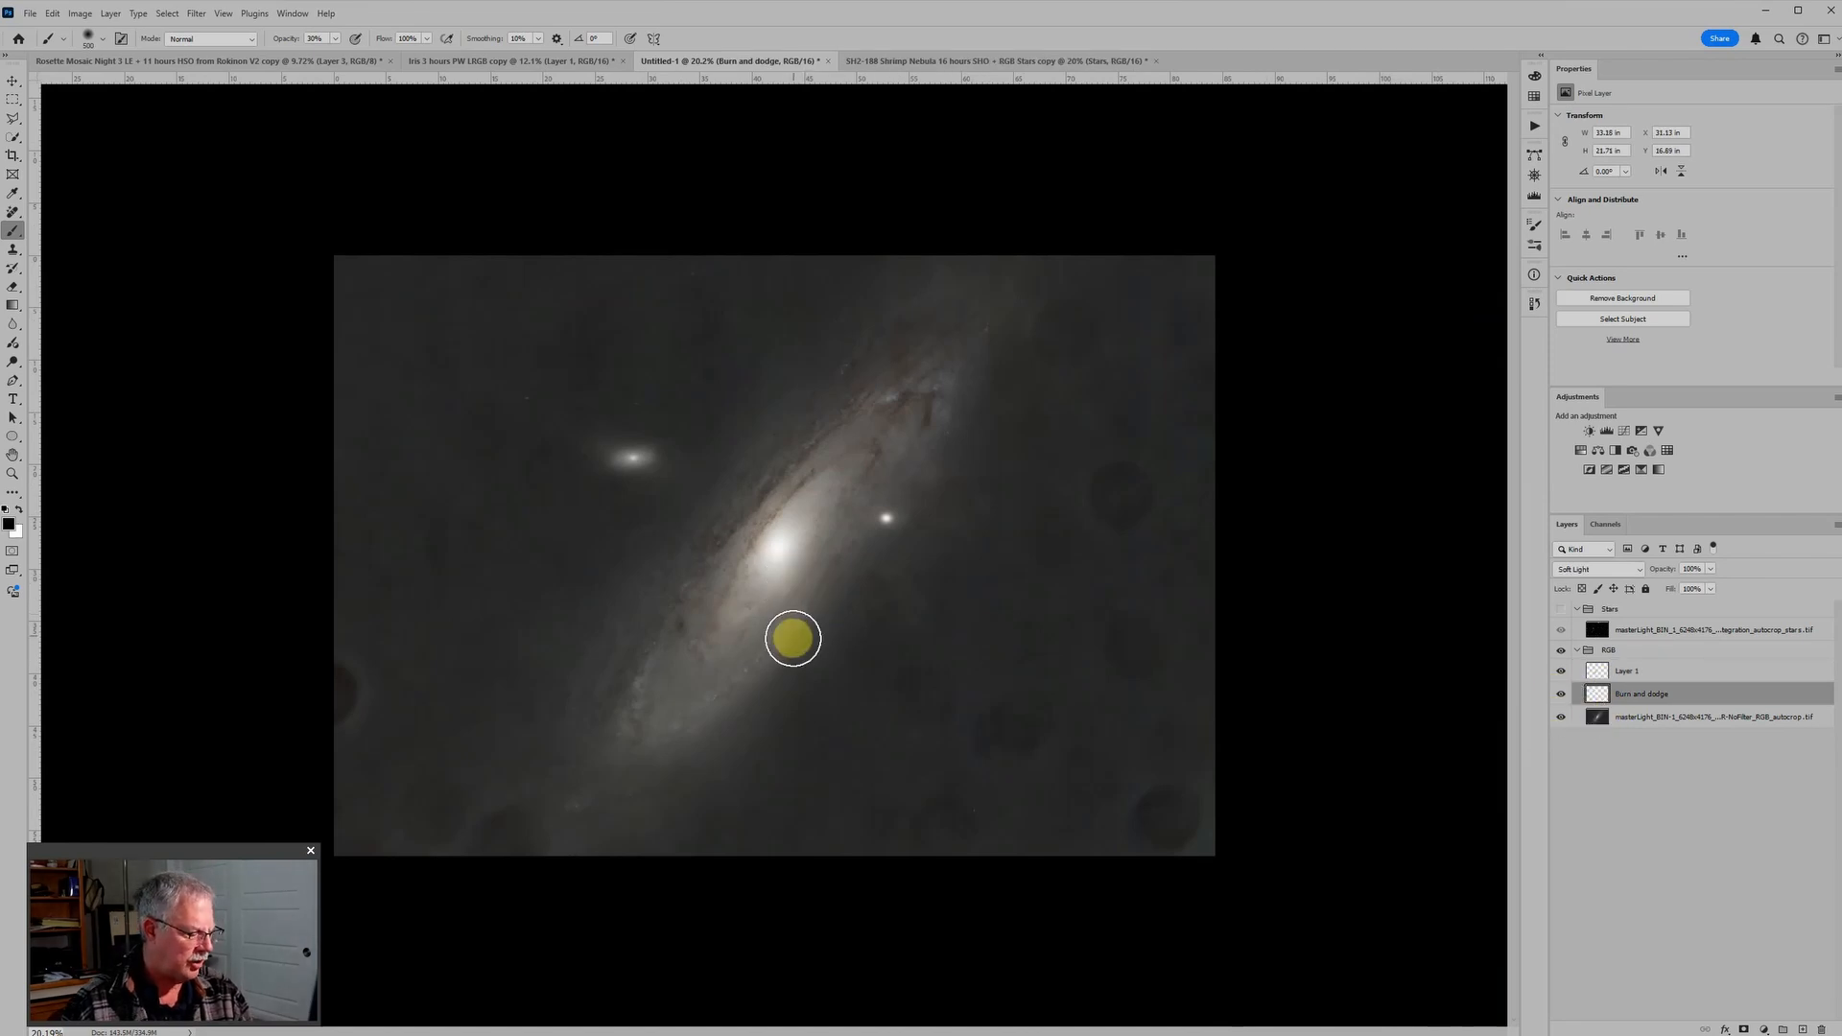
{"action": "key", "text": "0"}
{"action": "key", "text": "5"}
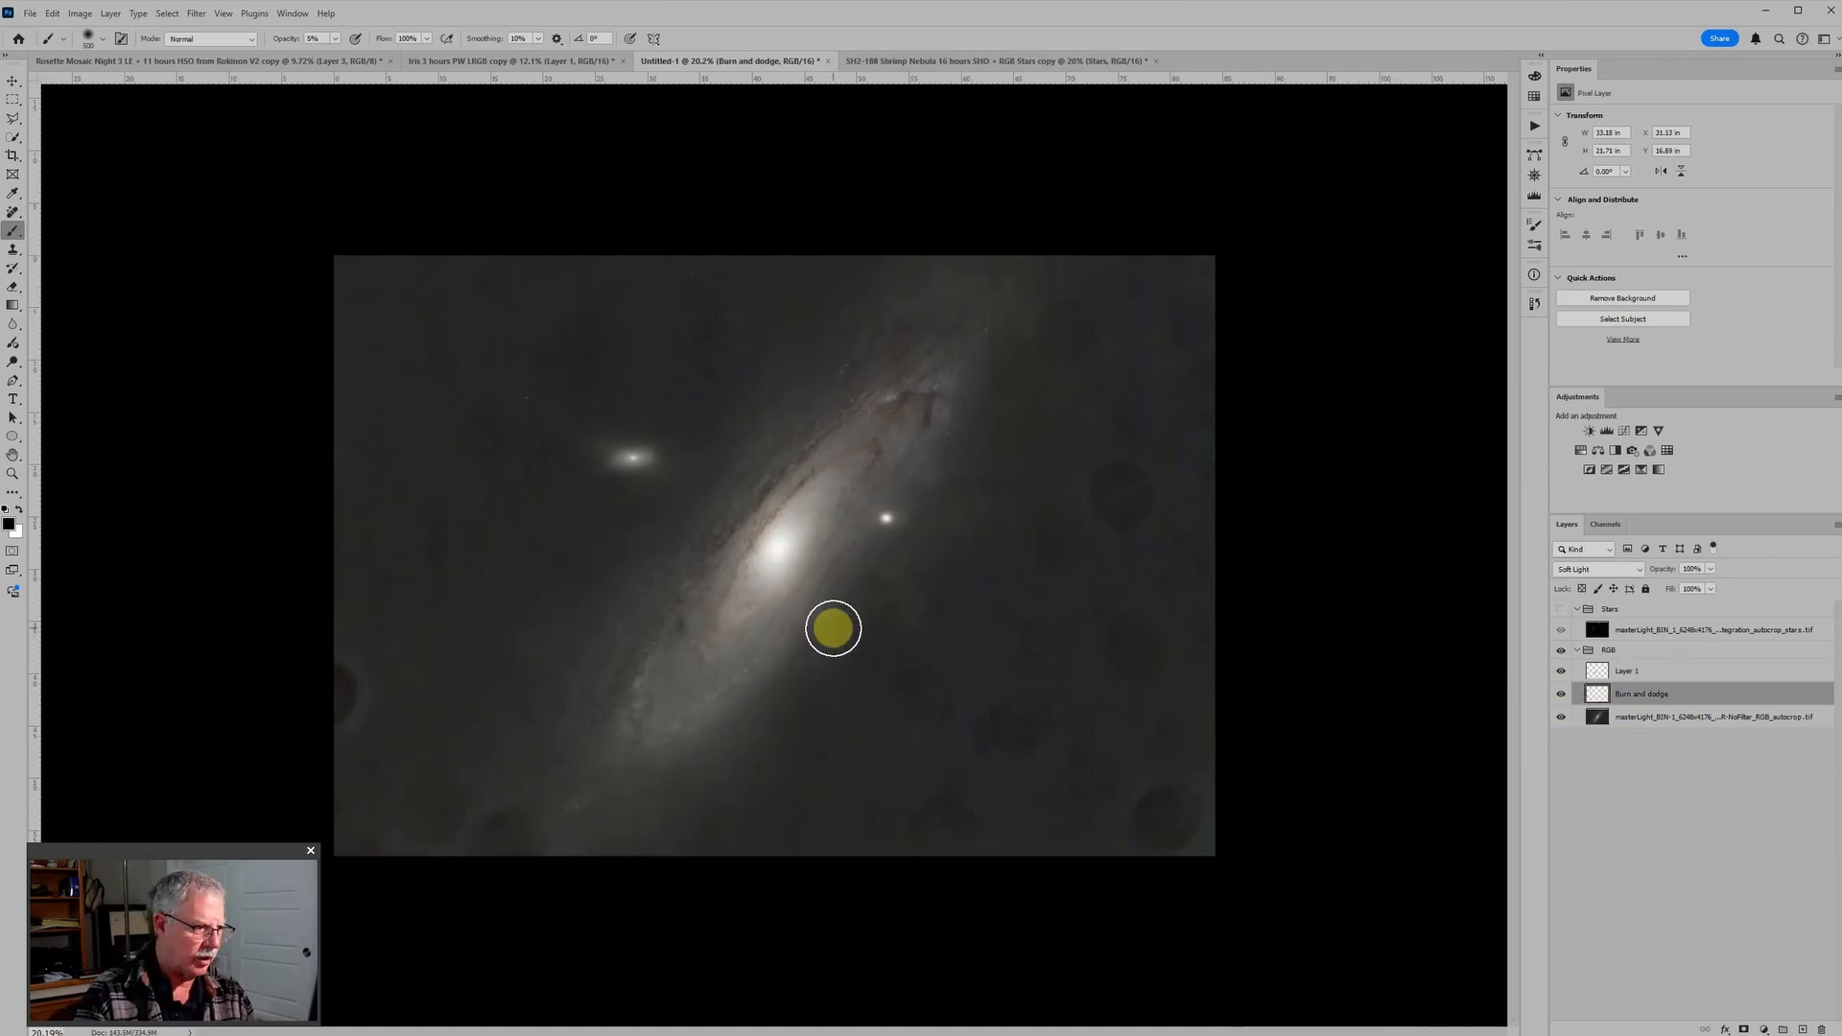
{"action": "key", "text": "bracketleft"}
{"action": "key", "text": "bracketleft"}
{"action": "key", "text": "bracketleft"}
{"action": "key", "text": "bracketleft"}
{"action": "key", "text": "bracketleft"}
{"action": "key", "text": "bracketleft"}
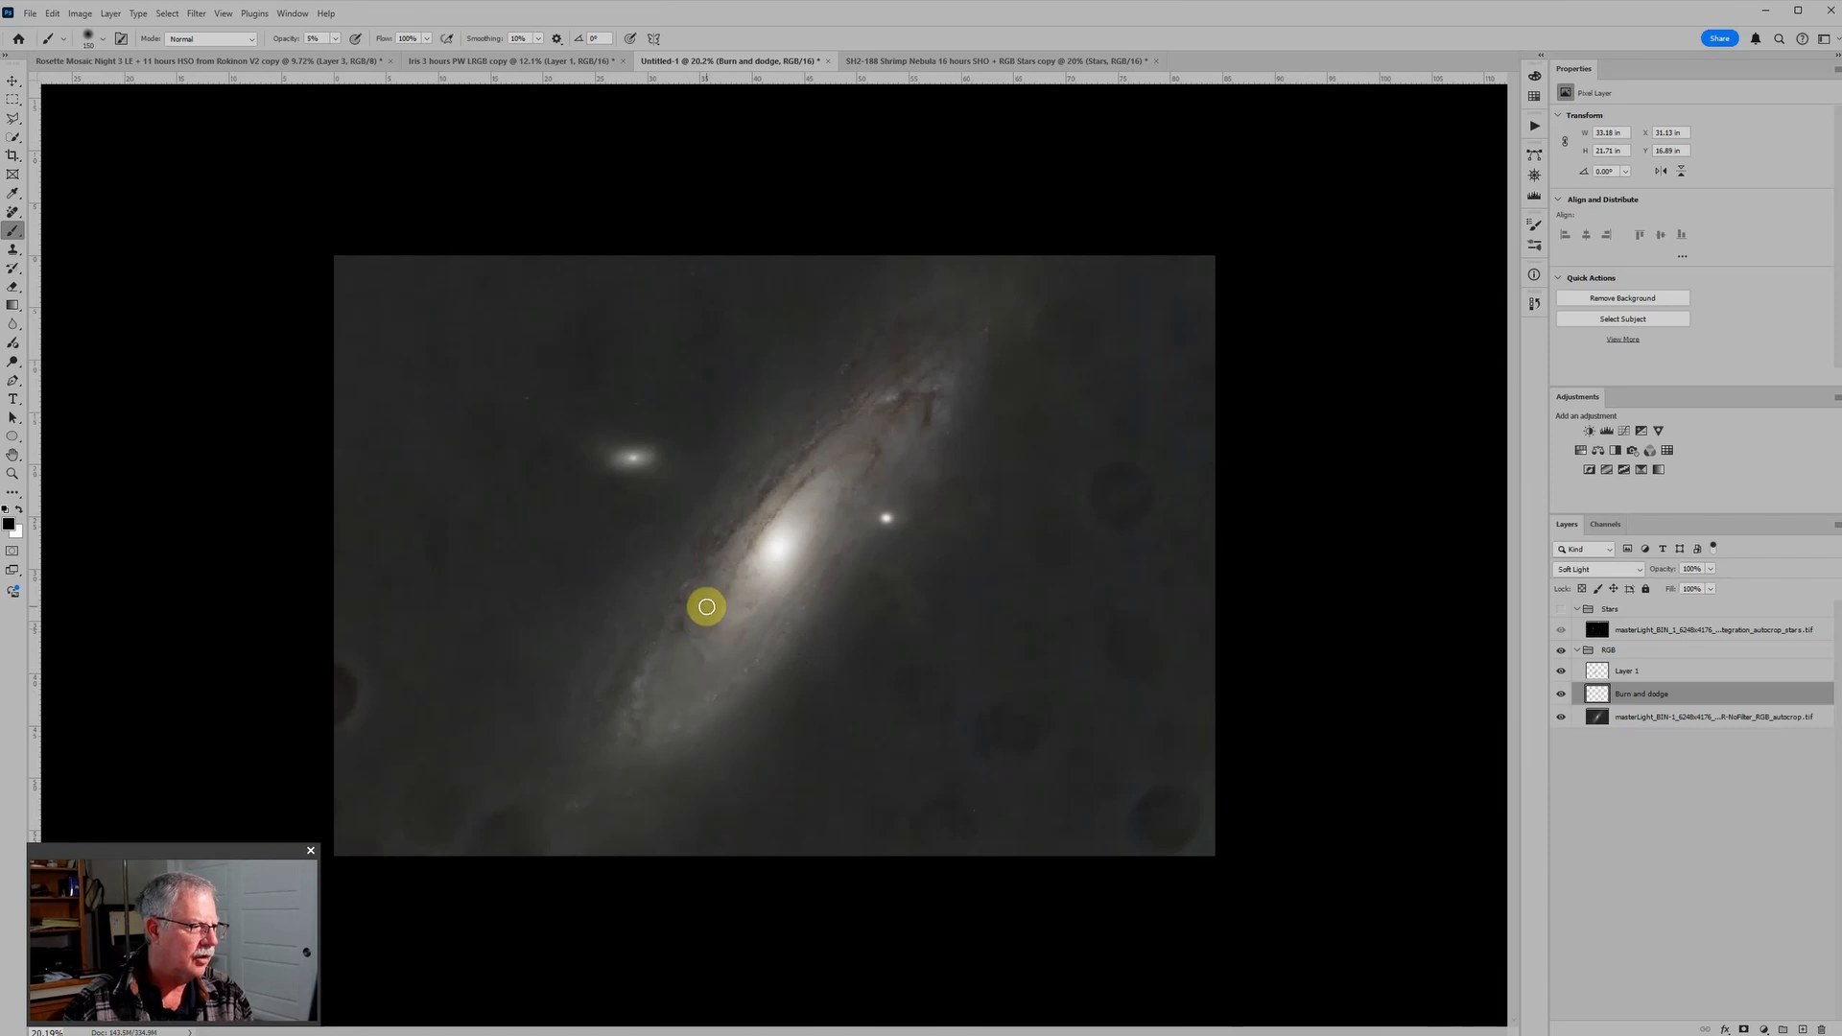
{"action": "scroll", "coordinate": [705, 633], "scroll_direction": "up", "scroll_amount": 2}
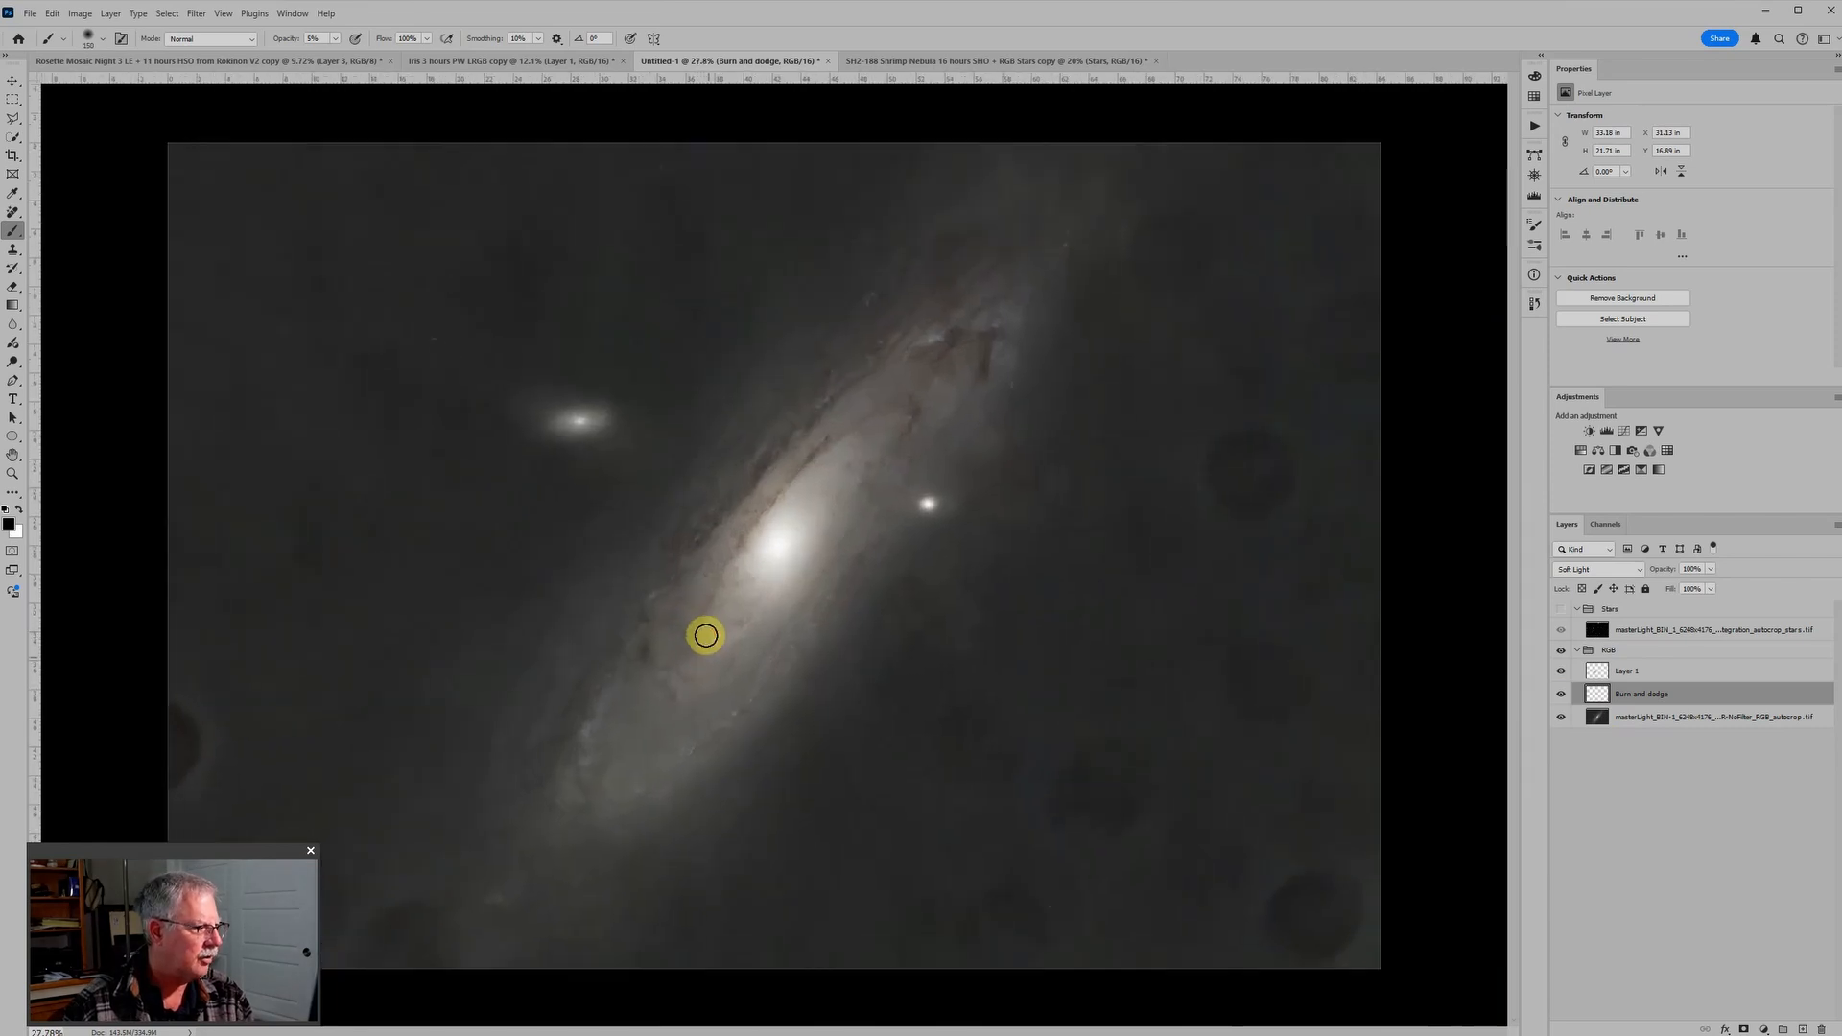
{"action": "key", "text": "x"}
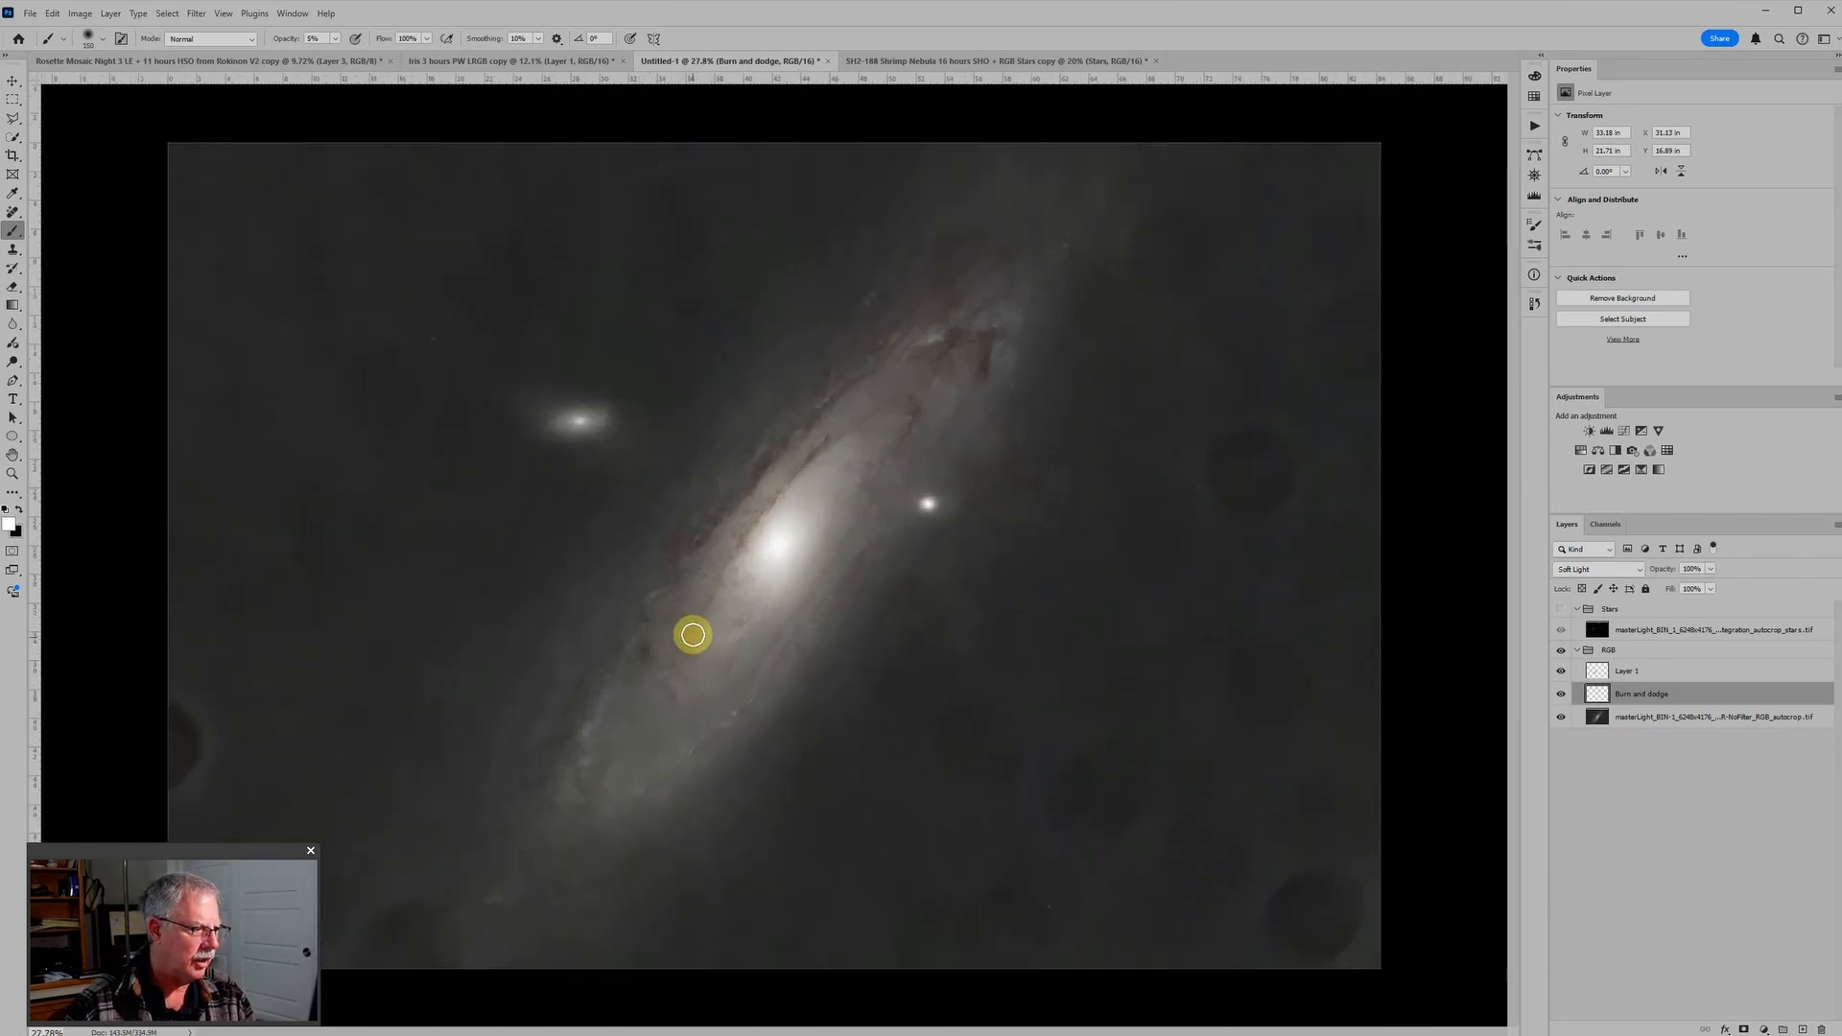
{"action": "mouse_move", "coordinate": [682, 625]}
{"action": "left_mouse_down"}
{"action": "mouse_move", "coordinate": [687, 659]}
{"action": "mouse_move", "coordinate": [671, 624]}
{"action": "mouse_move", "coordinate": [765, 723]}
{"action": "mouse_move", "coordinate": [677, 645]}
{"action": "mouse_move", "coordinate": [720, 736]}
{"action": "left_mouse_up"}
{"action": "scroll", "coordinate": [721, 734], "scroll_direction": "down", "scroll_amount": 3}
Step: Burn and dodge the dust lanes at the galaxy's upper-right end with a smaller black-and-white brush at 5% opacity
{"action": "key", "text": "x"}
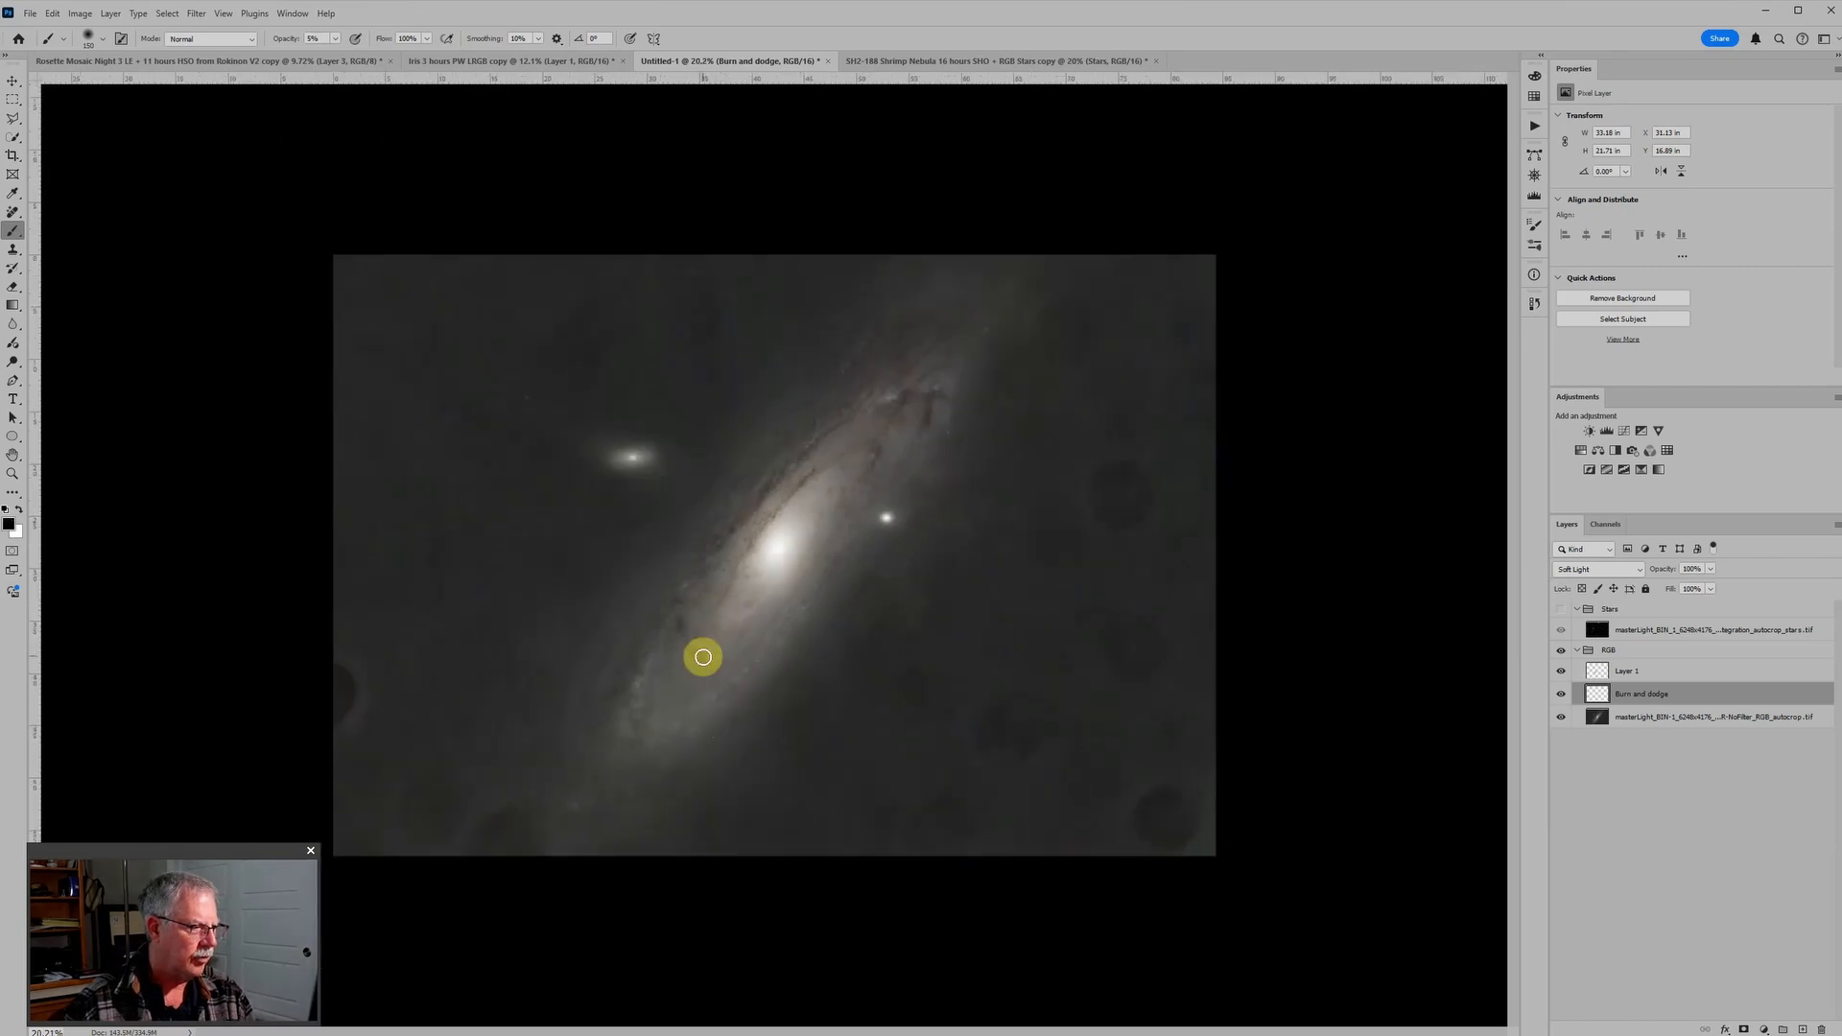
{"action": "key", "text": "bracketleft"}
{"action": "key", "text": "bracketleft"}
{"action": "key", "text": "bracketleft"}
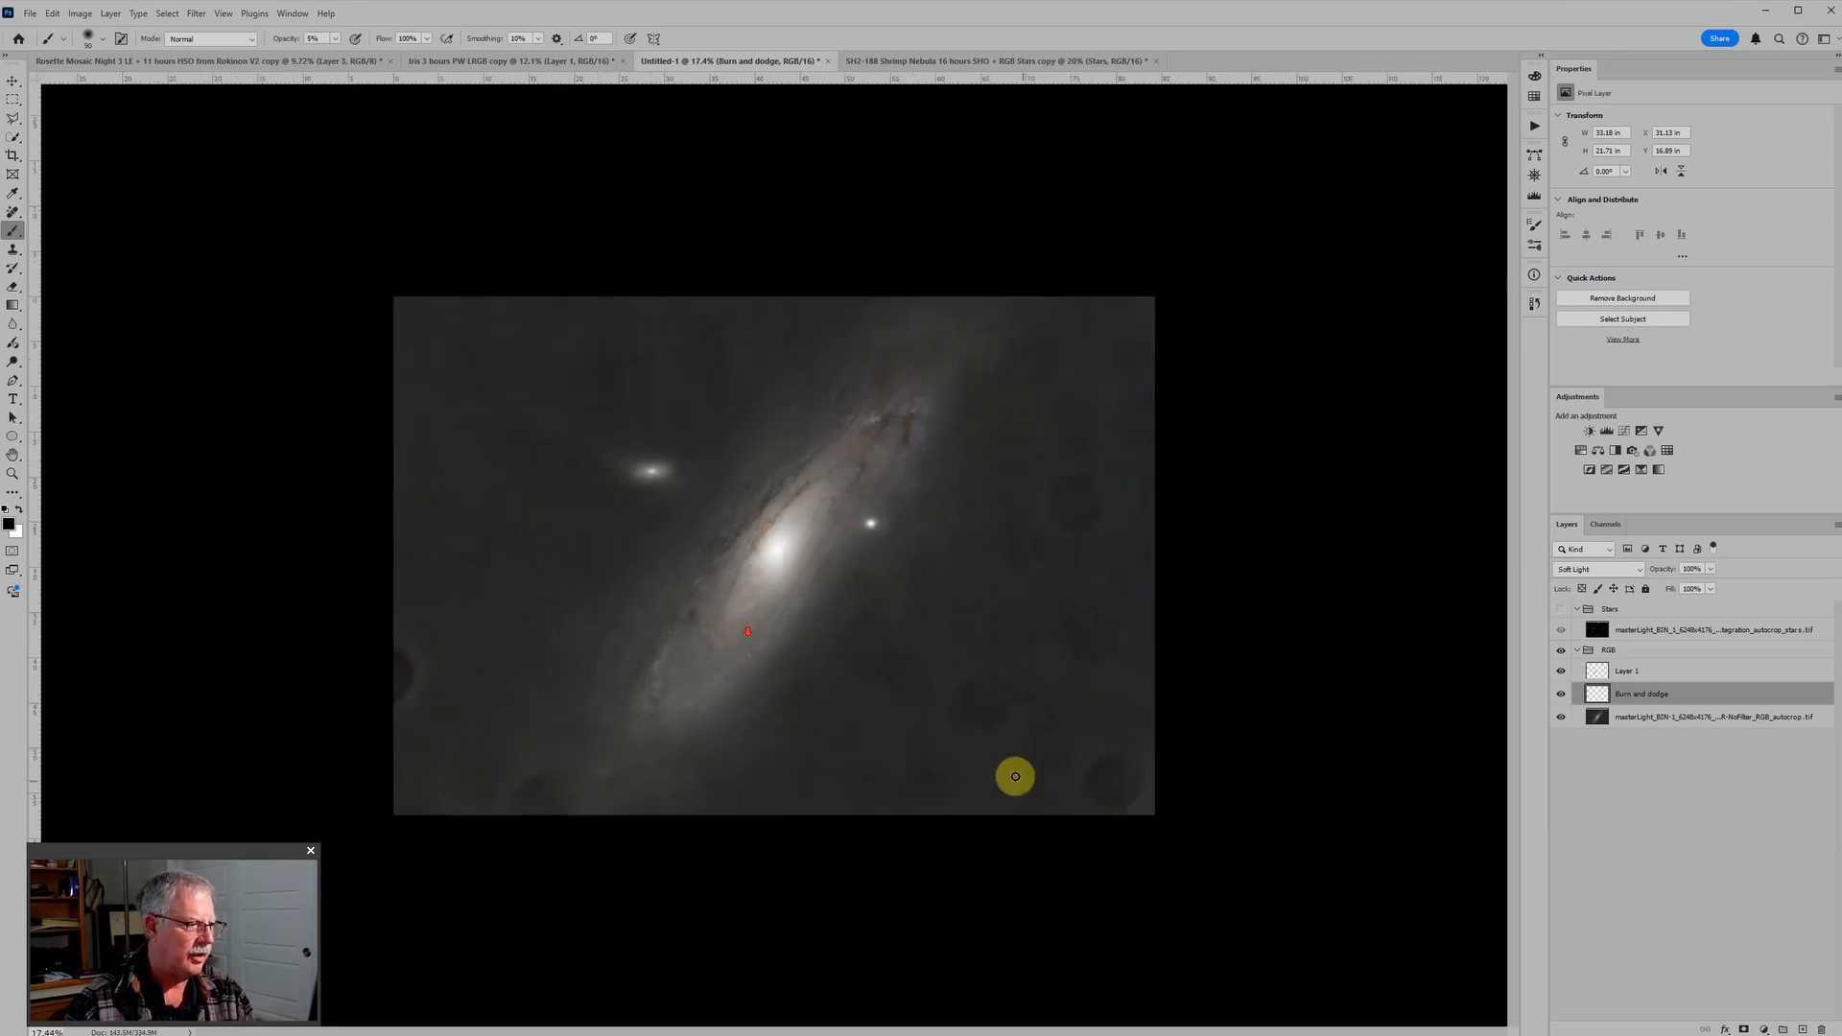
{"action": "scroll", "coordinate": [960, 594], "scroll_direction": "up", "scroll_amount": 2}
{"action": "key", "text": "x"}
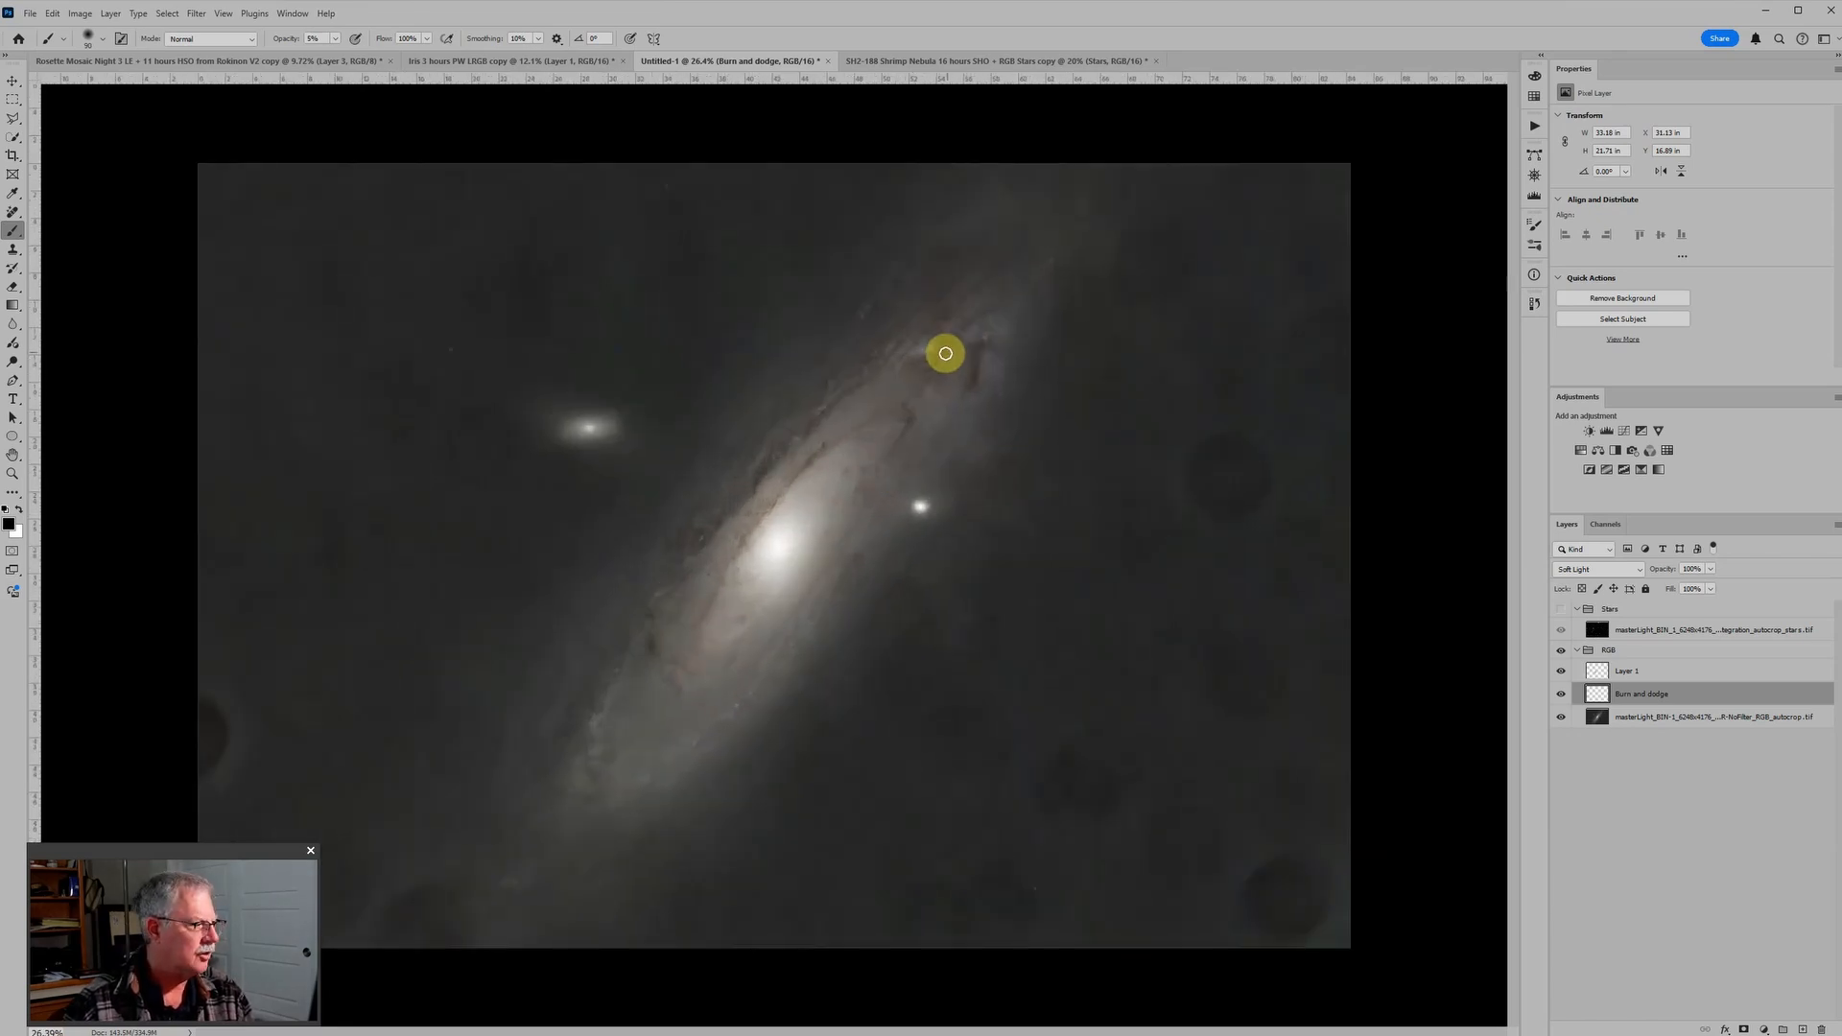
{"action": "mouse_move", "coordinate": [945, 348]}
{"action": "left_mouse_down"}
{"action": "mouse_move", "coordinate": [923, 381]}
{"action": "mouse_move", "coordinate": [980, 345]}
{"action": "mouse_move", "coordinate": [982, 393]}
{"action": "mouse_move", "coordinate": [980, 352]}
{"action": "mouse_move", "coordinate": [913, 367]}
{"action": "mouse_move", "coordinate": [933, 356]}
{"action": "mouse_move", "coordinate": [935, 388]}
{"action": "mouse_move", "coordinate": [951, 382]}
{"action": "mouse_move", "coordinate": [942, 348]}
{"action": "mouse_move", "coordinate": [930, 386]}
{"action": "mouse_move", "coordinate": [933, 356]}
{"action": "mouse_move", "coordinate": [917, 369]}
{"action": "mouse_move", "coordinate": [930, 387]}
{"action": "mouse_move", "coordinate": [937, 353]}
{"action": "mouse_move", "coordinate": [990, 344]}
{"action": "mouse_move", "coordinate": [985, 386]}
{"action": "mouse_move", "coordinate": [991, 330]}
{"action": "mouse_move", "coordinate": [932, 376]}
{"action": "left_mouse_up"}
{"action": "key", "text": "x"}
{"action": "key", "text": "x"}
{"action": "key", "text": "x"}
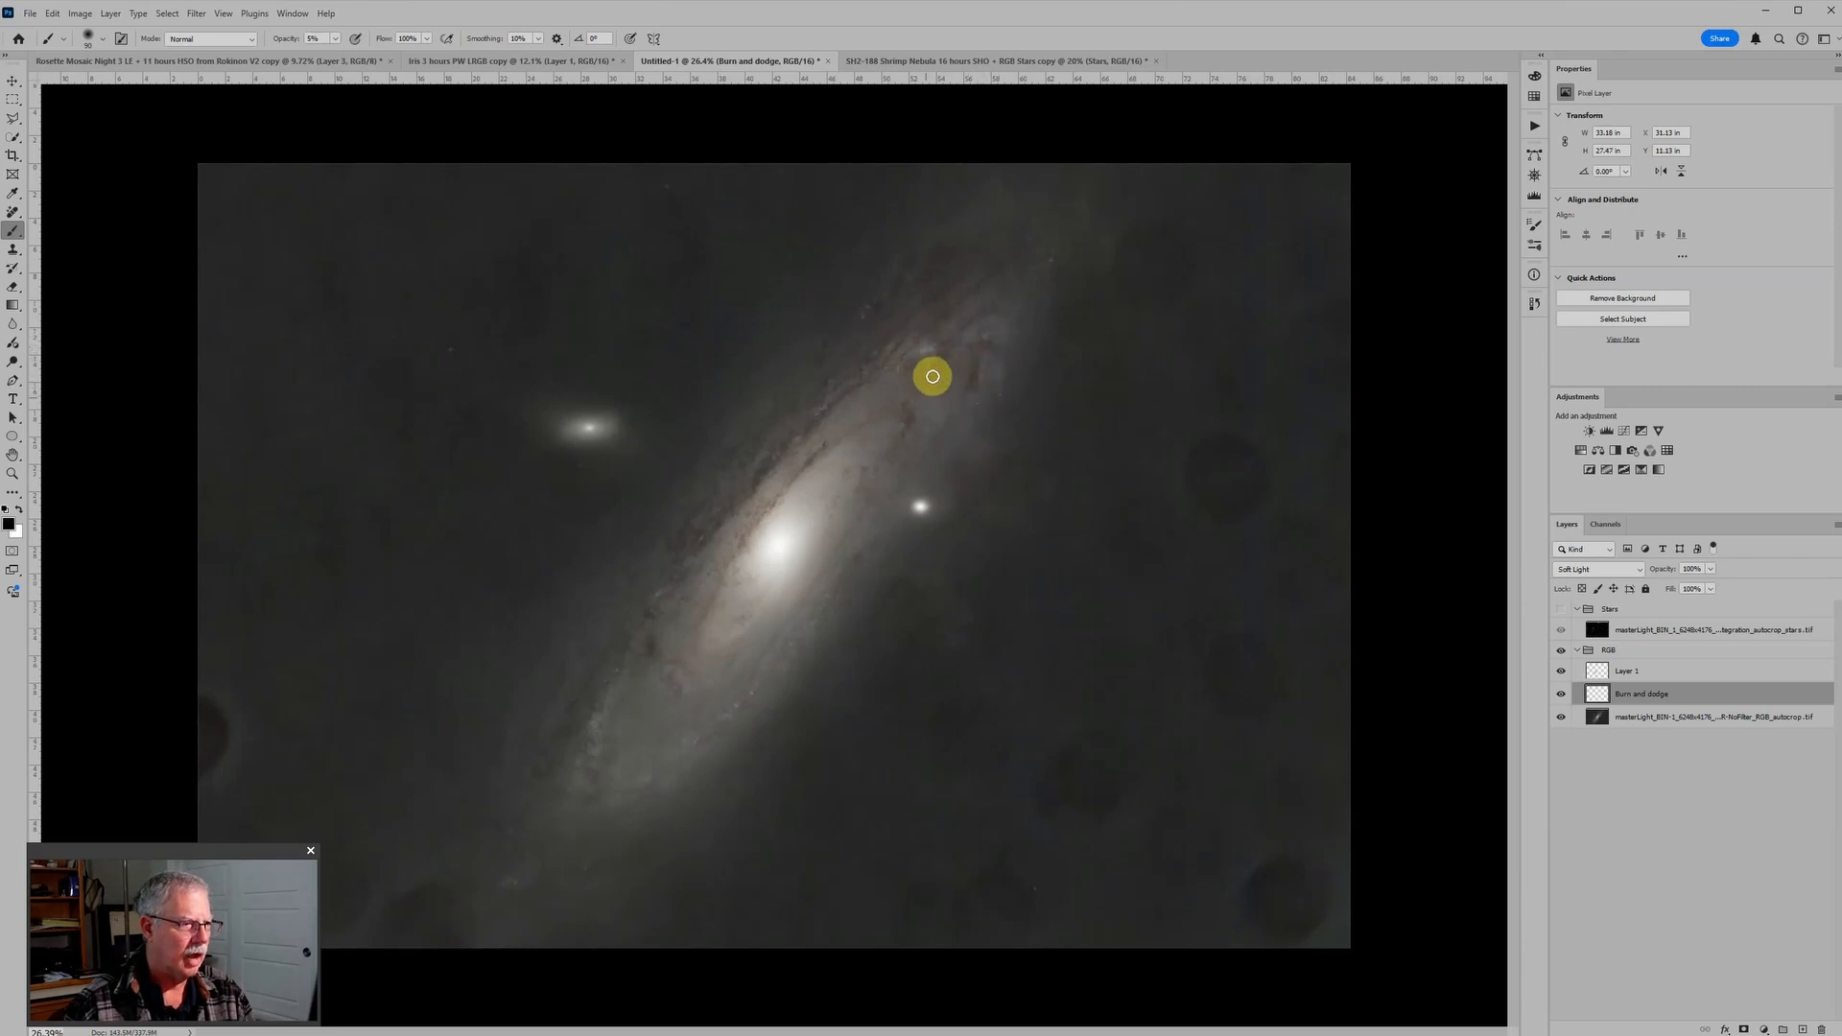
Step: Dodge the dark spots beneath the galaxy in white, enlarging the brush for those near the image's lower-left edge
{"action": "key", "text": "x"}
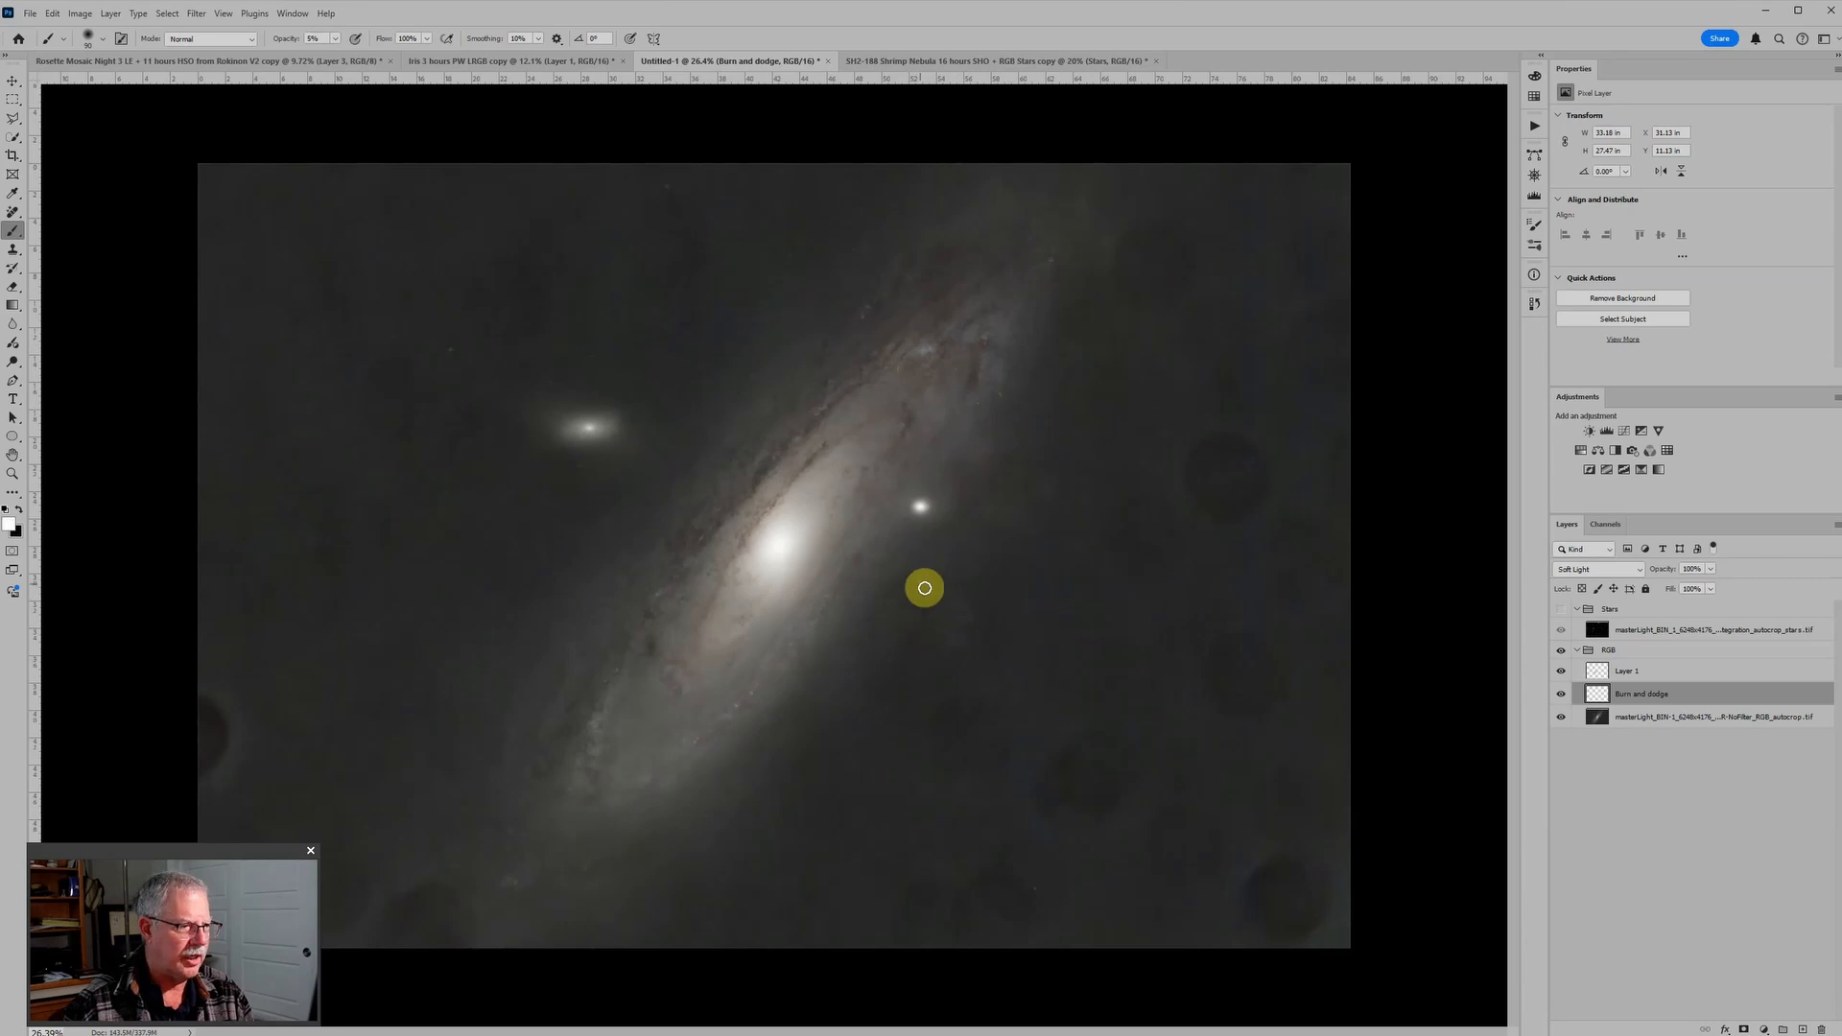
{"action": "mouse_move", "coordinate": [908, 596]}
{"action": "left_mouse_down"}
{"action": "mouse_move", "coordinate": [984, 565]}
{"action": "mouse_move", "coordinate": [932, 622]}
{"action": "mouse_move", "coordinate": [888, 592]}
{"action": "mouse_move", "coordinate": [929, 551]}
{"action": "mouse_move", "coordinate": [646, 699]}
{"action": "mouse_move", "coordinate": [543, 863]}
{"action": "left_mouse_up"}
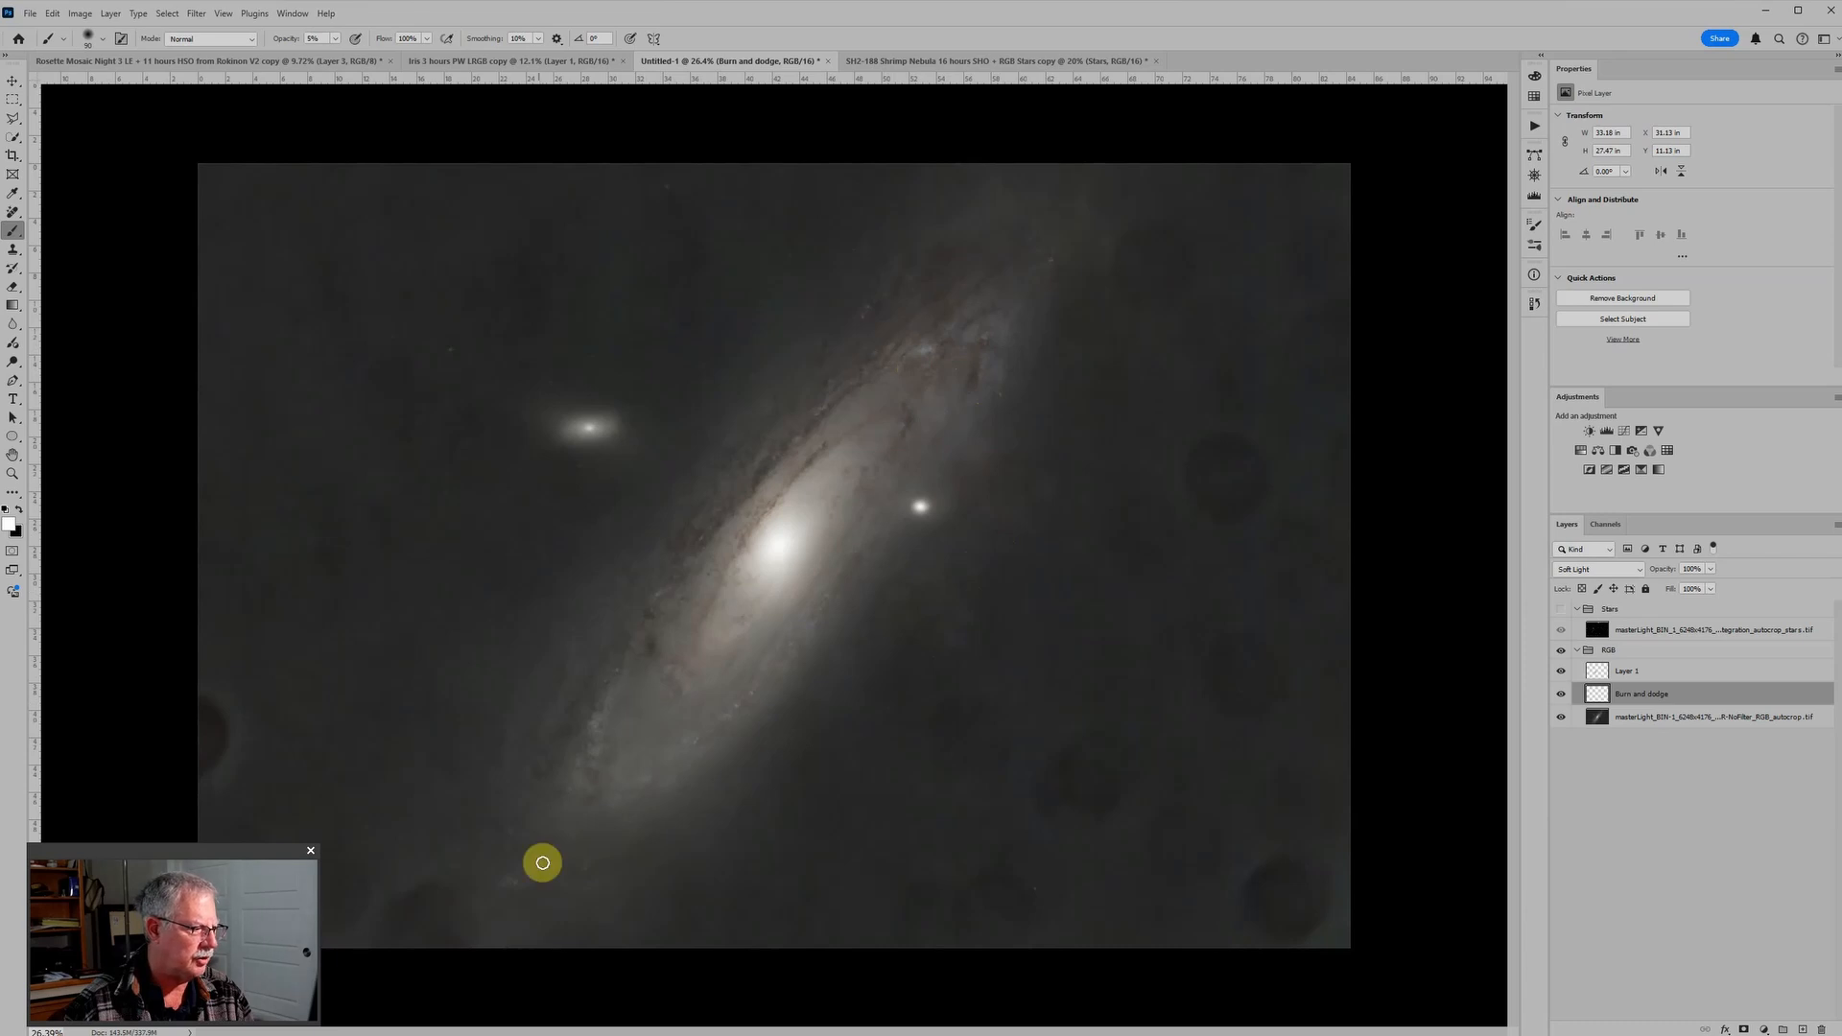
{"action": "key", "text": "ctrl+minus"}
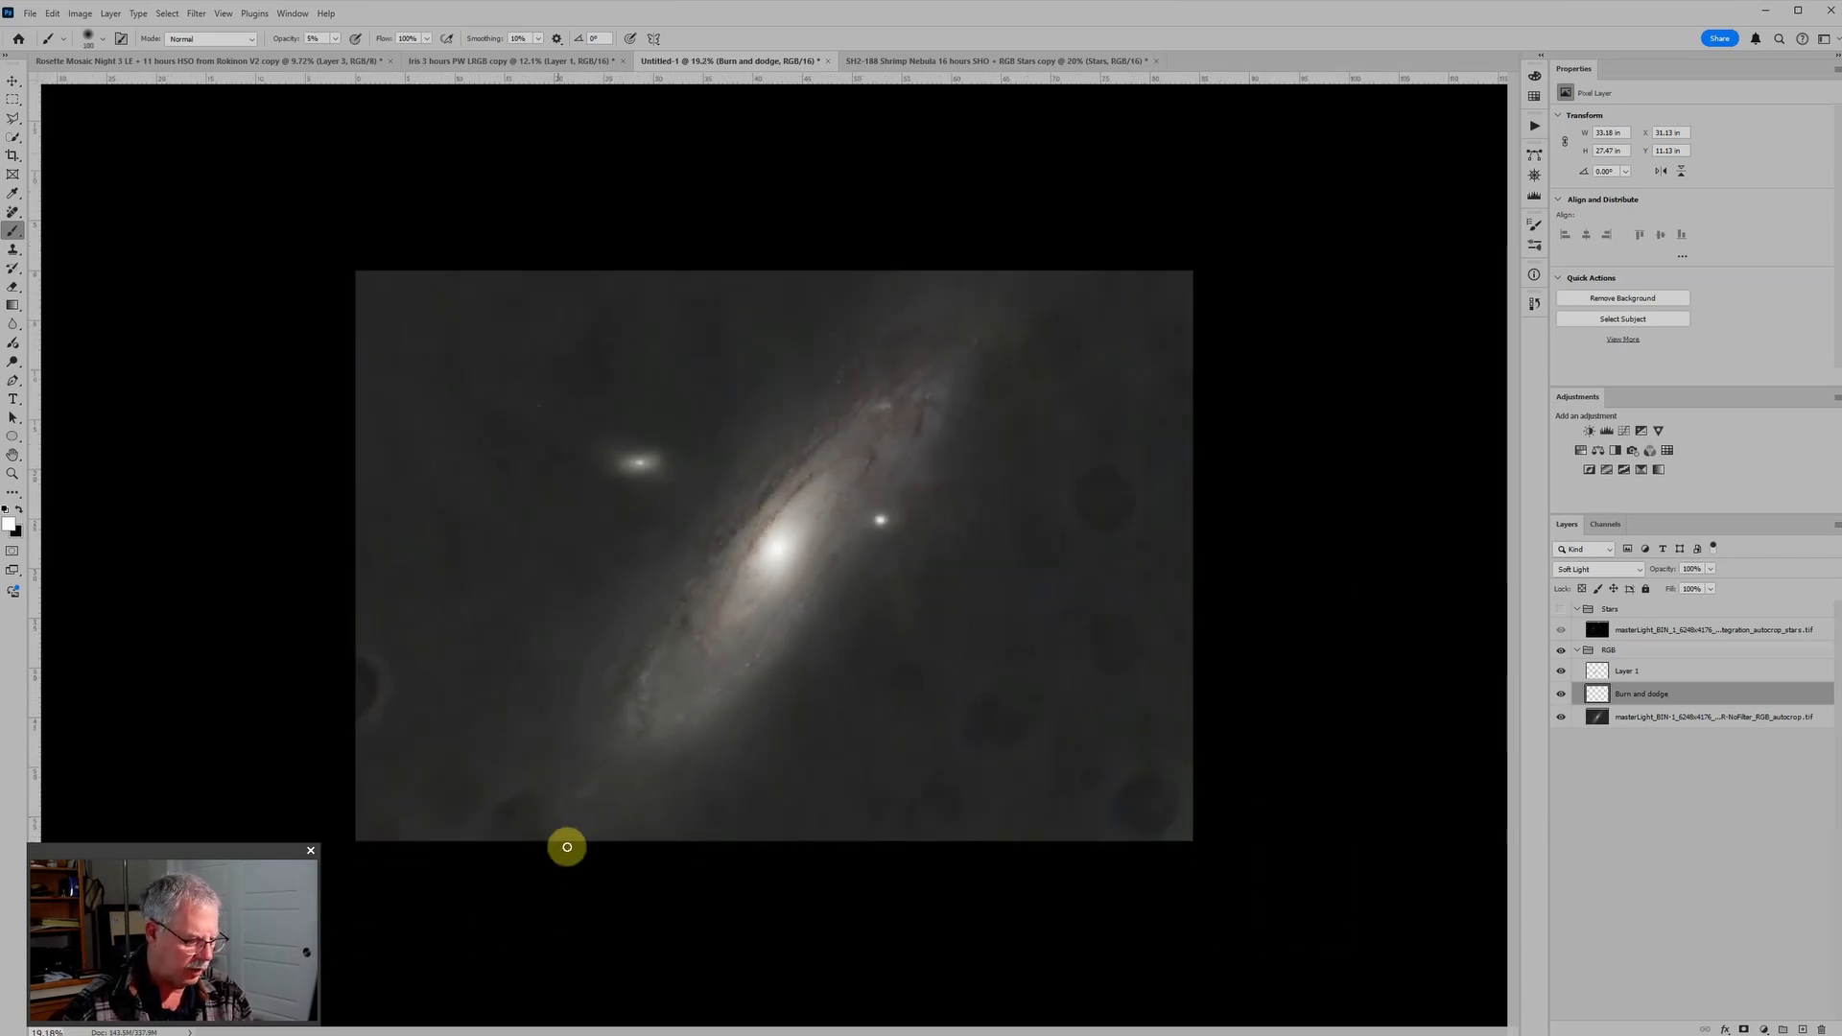
{"action": "key", "text": "]"}
{"action": "key", "text": "]"}
{"action": "key", "text": "]"}
{"action": "key", "text": "]"}
{"action": "mouse_move", "coordinate": [557, 827]}
{"action": "left_mouse_down"}
{"action": "mouse_move", "coordinate": [538, 809]}
{"action": "mouse_move", "coordinate": [494, 822]}
{"action": "mouse_move", "coordinate": [538, 822]}
{"action": "mouse_move", "coordinate": [551, 806]}
{"action": "mouse_move", "coordinate": [526, 793]}
{"action": "mouse_move", "coordinate": [502, 841]}
{"action": "mouse_move", "coordinate": [539, 822]}
{"action": "mouse_move", "coordinate": [543, 793]}
{"action": "mouse_move", "coordinate": [518, 823]}
{"action": "mouse_move", "coordinate": [464, 773]}
{"action": "mouse_move", "coordinate": [451, 826]}
{"action": "mouse_move", "coordinate": [440, 777]}
{"action": "mouse_move", "coordinate": [438, 817]}
{"action": "left_mouse_up"}
Step: Dodge the dark background spots around the galaxy's upper-right end and below the small companion with a larger white brush
{"action": "key", "text": "["}
{"action": "key", "text": "]"}
{"action": "key", "text": "]"}
{"action": "key", "text": "]"}
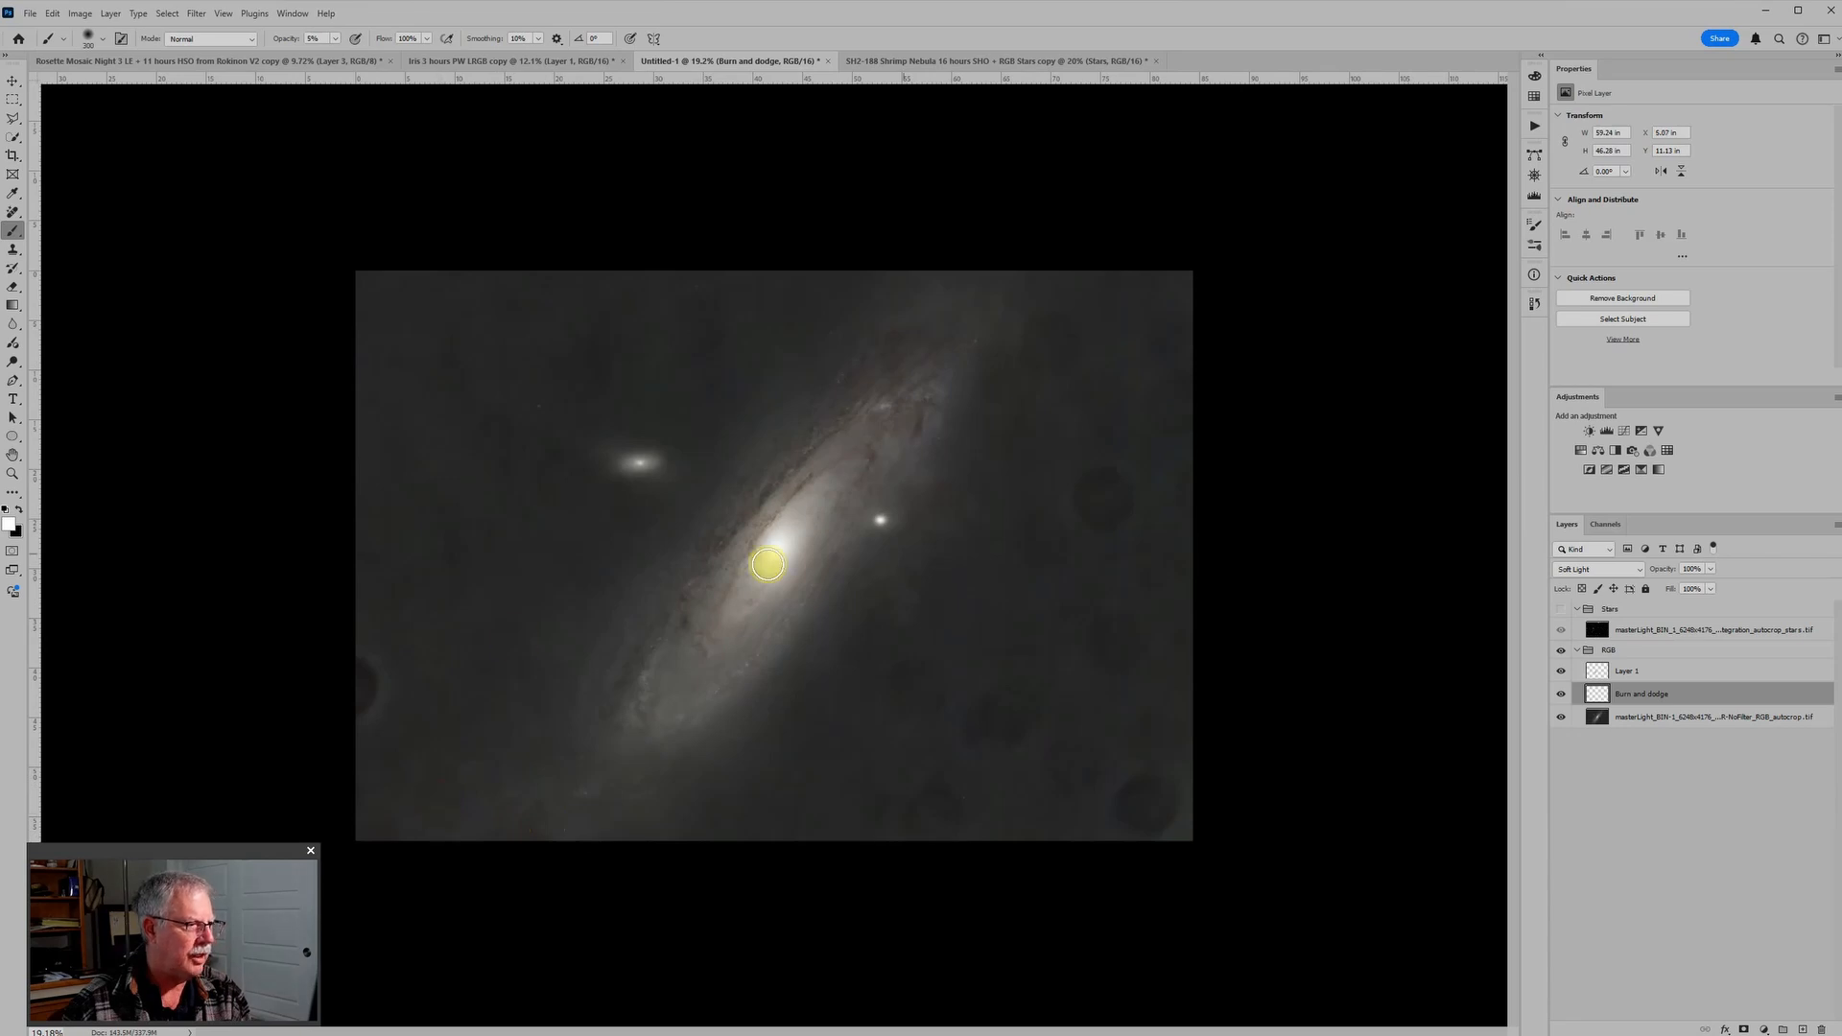
{"action": "key", "text": "]"}
{"action": "mouse_move", "coordinate": [925, 327]}
{"action": "left_mouse_down"}
{"action": "mouse_move", "coordinate": [899, 394]}
{"action": "mouse_move", "coordinate": [894, 356]}
{"action": "mouse_move", "coordinate": [923, 332]}
{"action": "mouse_move", "coordinate": [1065, 324]}
{"action": "mouse_move", "coordinate": [1042, 375]}
{"action": "mouse_move", "coordinate": [1047, 312]}
{"action": "mouse_move", "coordinate": [1031, 326]}
{"action": "mouse_move", "coordinate": [1029, 371]}
{"action": "mouse_move", "coordinate": [1069, 333]}
{"action": "mouse_move", "coordinate": [1065, 367]}
{"action": "mouse_move", "coordinate": [1070, 321]}
{"action": "left_mouse_up"}
{"action": "key", "text": "]"}
{"action": "key", "text": "]"}
{"action": "mouse_move", "coordinate": [772, 314]}
{"action": "left_mouse_down"}
{"action": "mouse_move", "coordinate": [768, 281]}
{"action": "mouse_move", "coordinate": [739, 314]}
{"action": "left_mouse_up"}
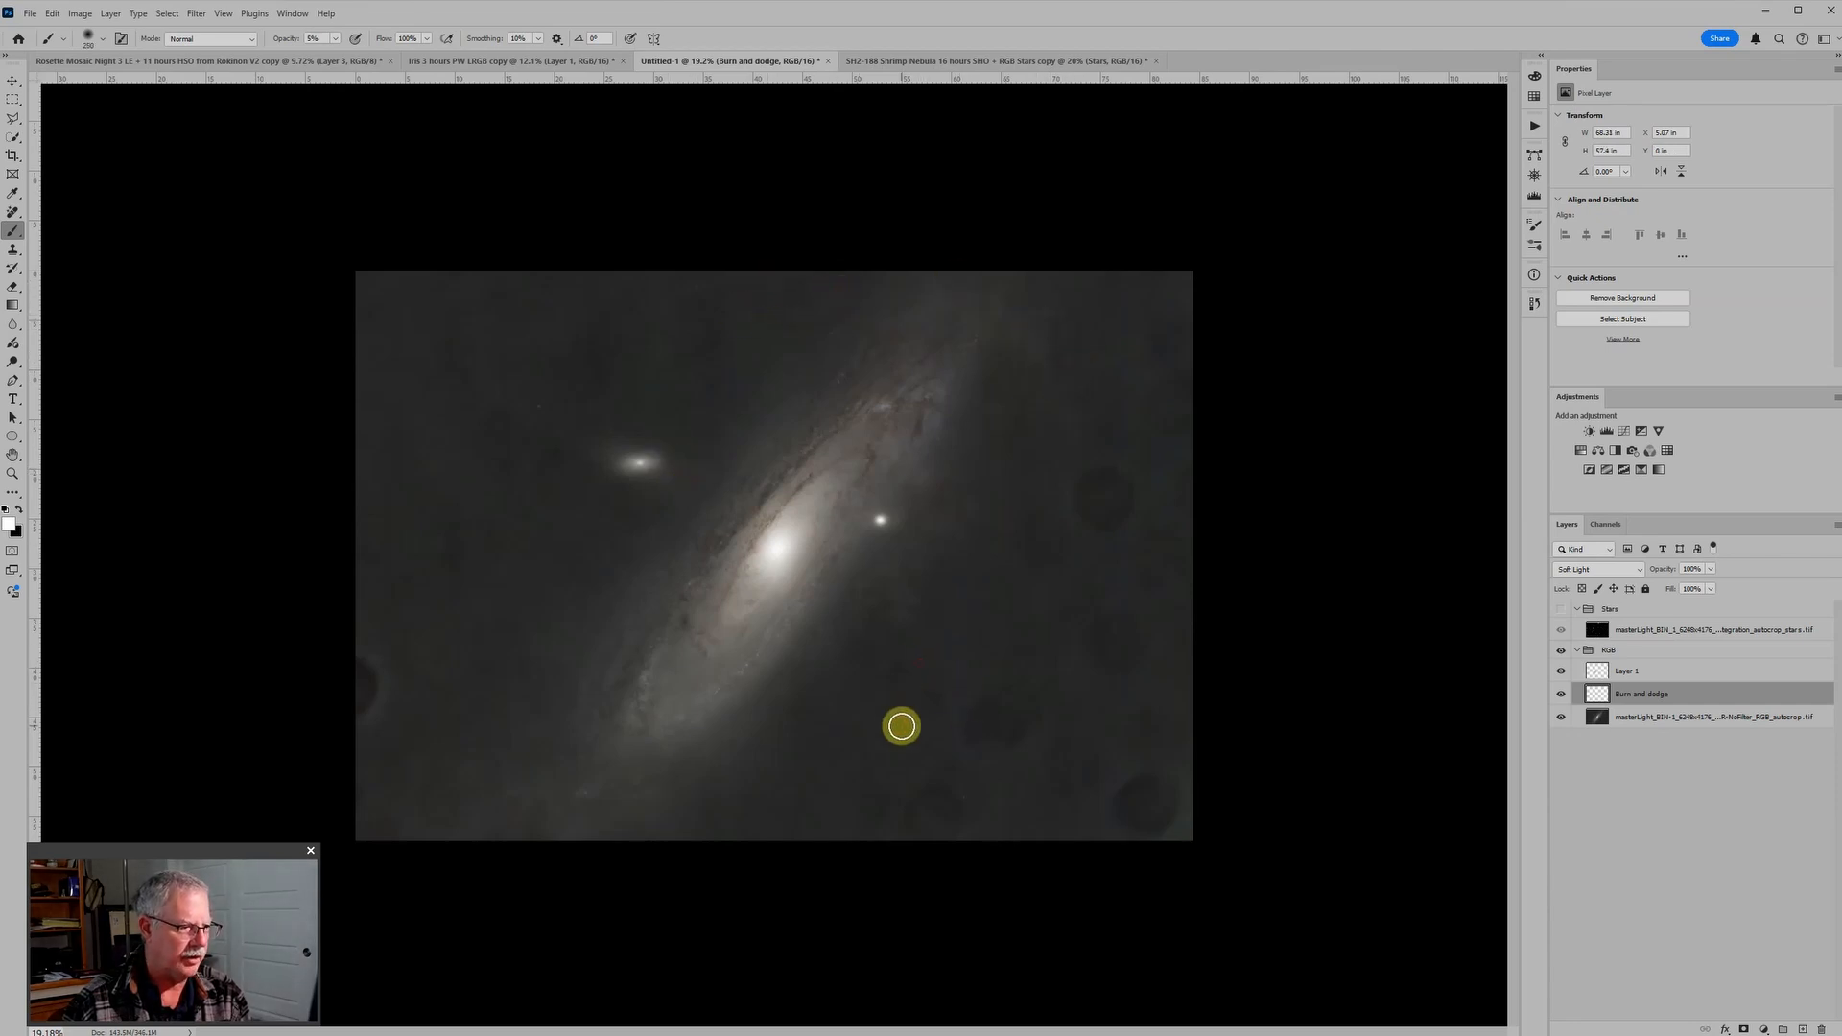
{"action": "left_click_drag", "start_coordinate": [879, 640], "coordinate": [881, 640]}
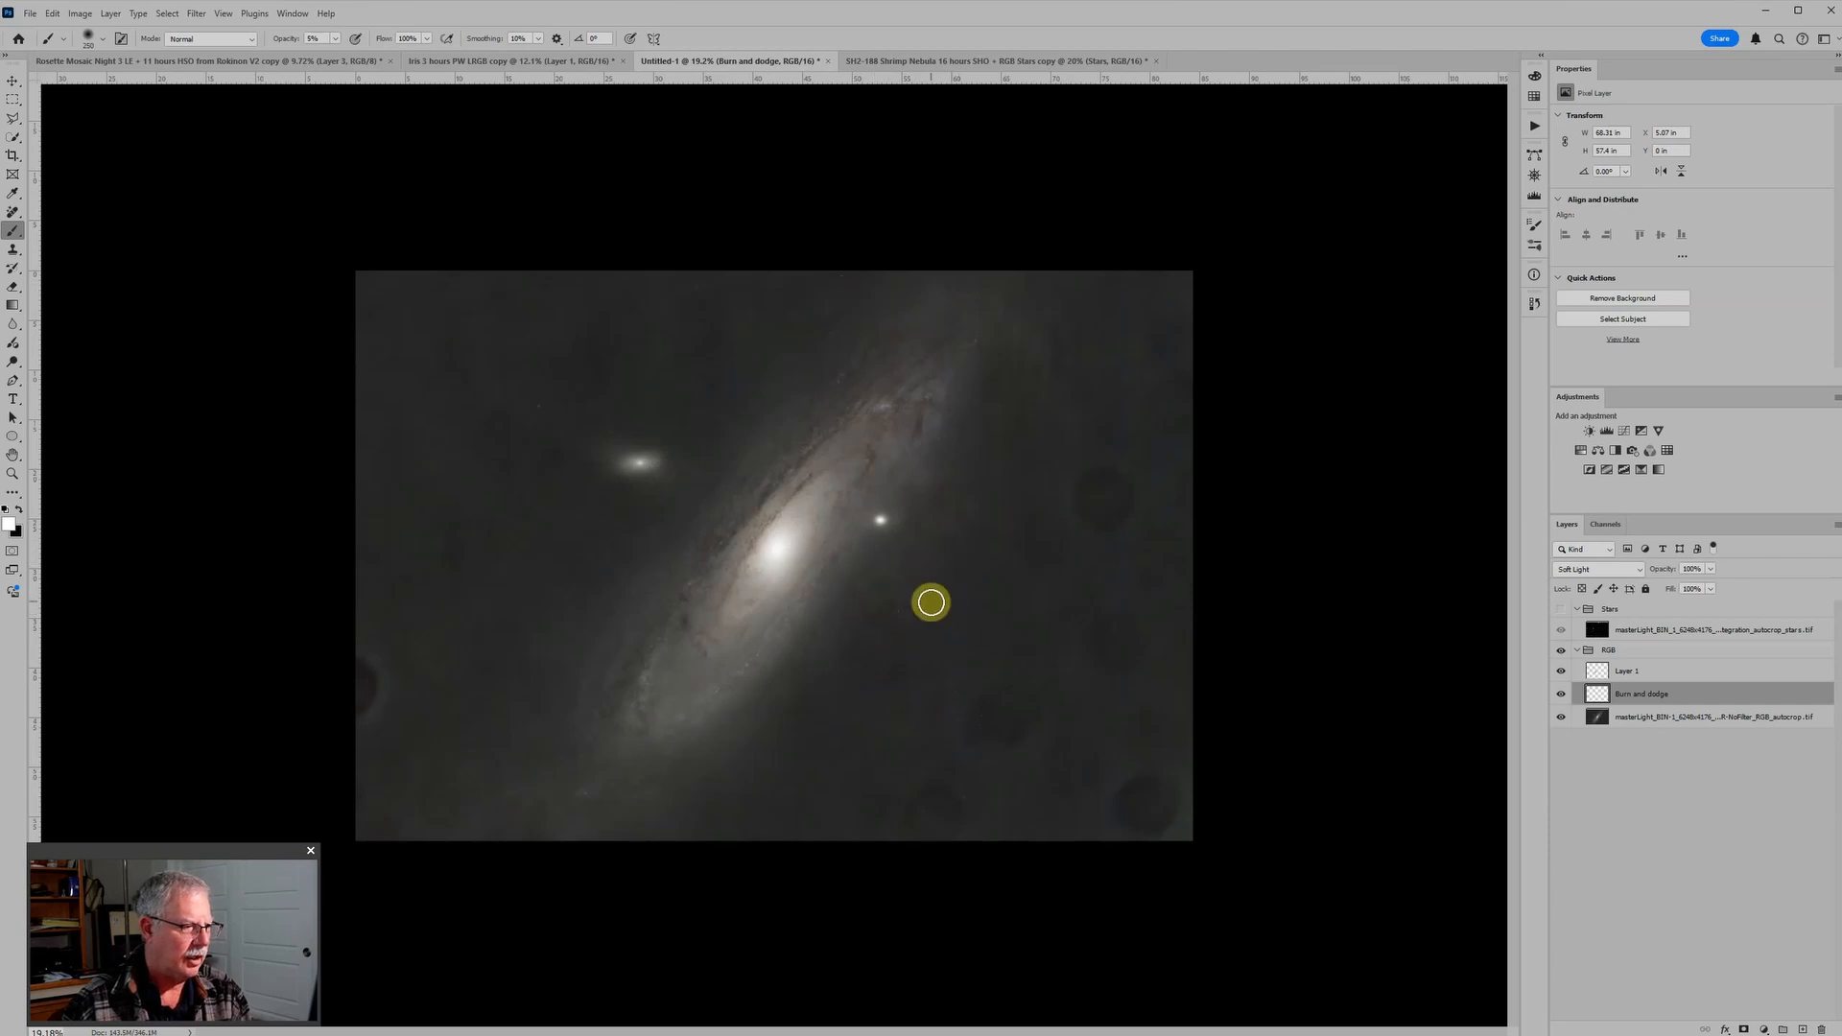
{"action": "key", "text": "s"}
{"action": "left_click", "coordinate": [906, 596]}
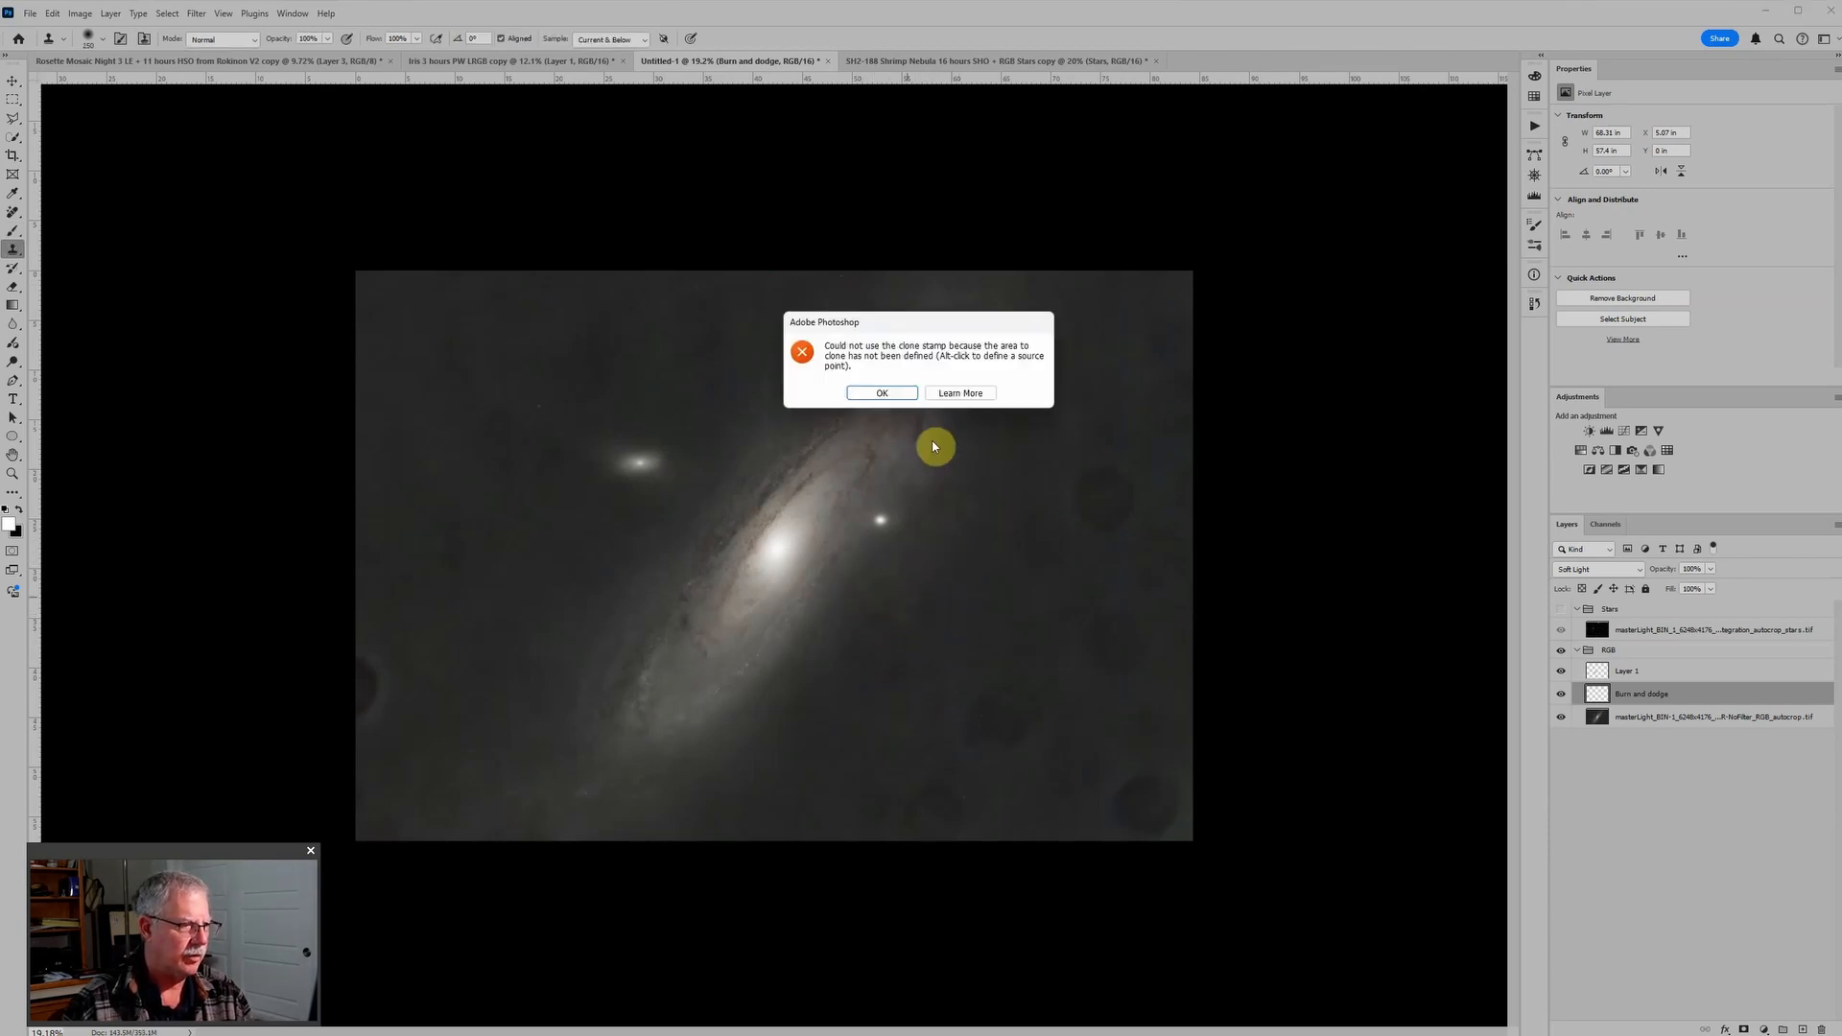
{"action": "left_click", "coordinate": [893, 392]}
{"action": "key", "text": "ctrl+plus"}
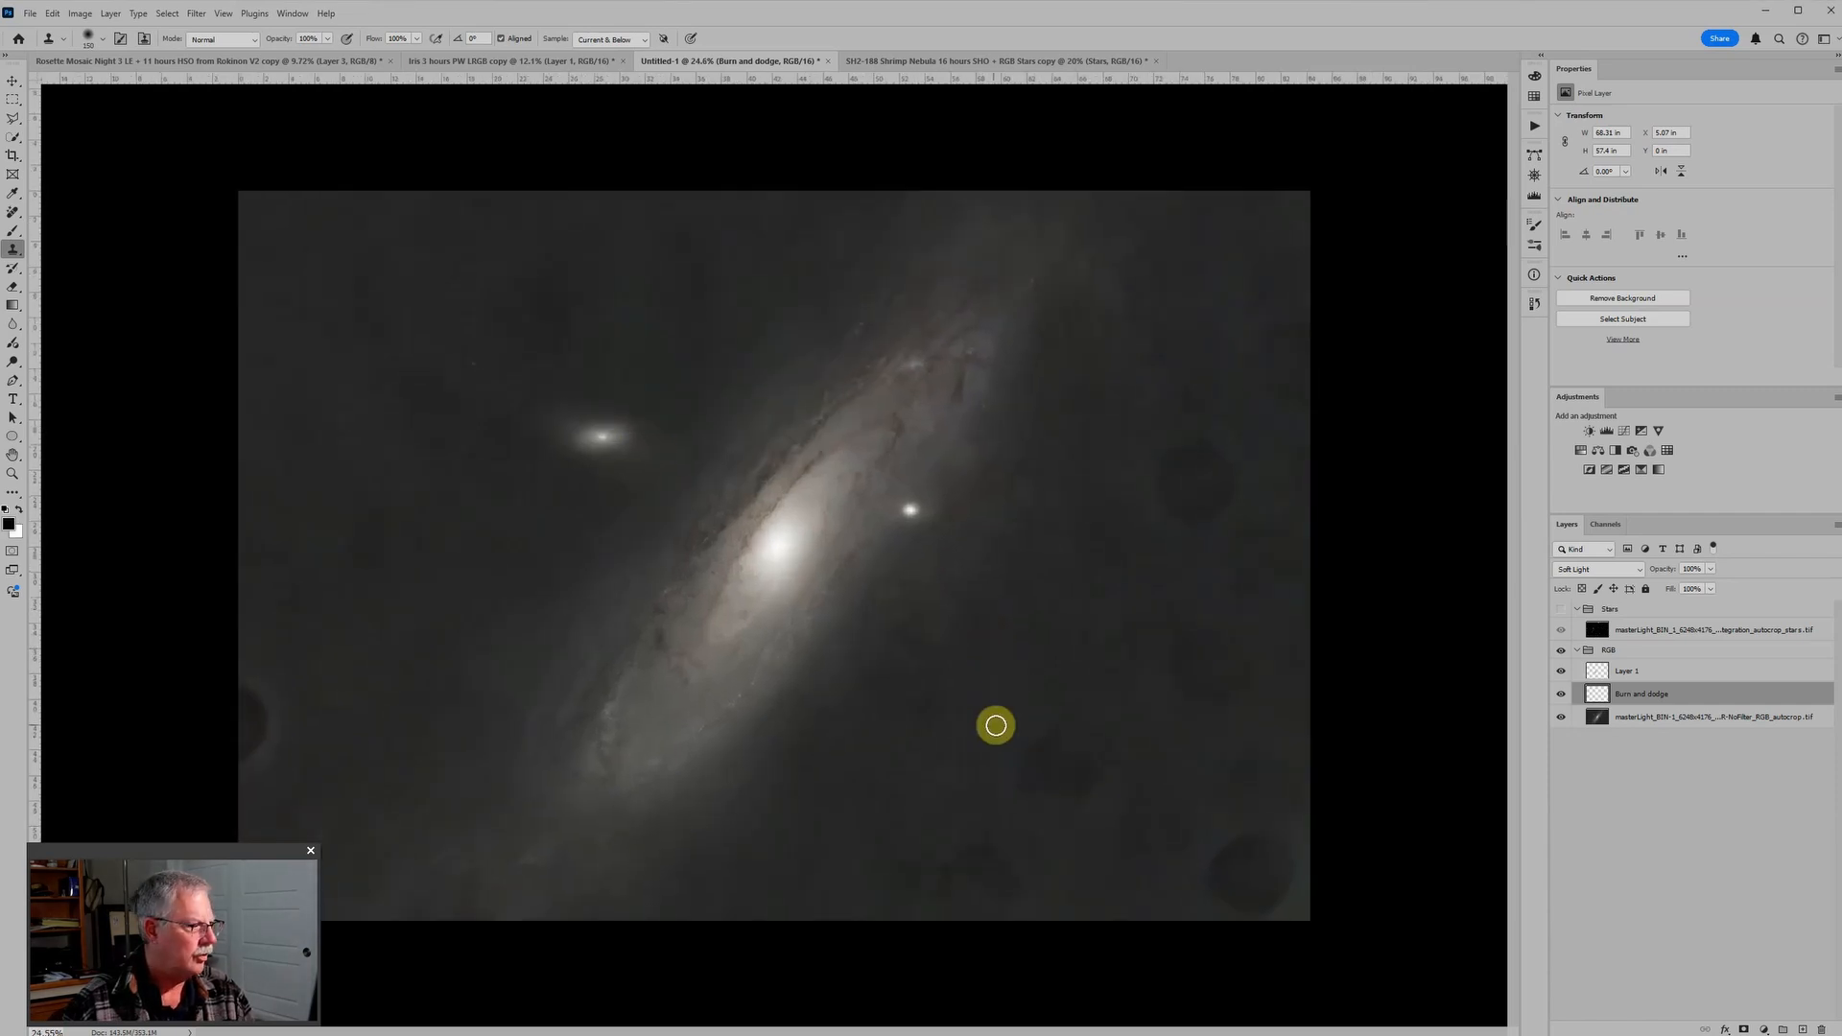
{"action": "left_click", "coordinate": [952, 623]}
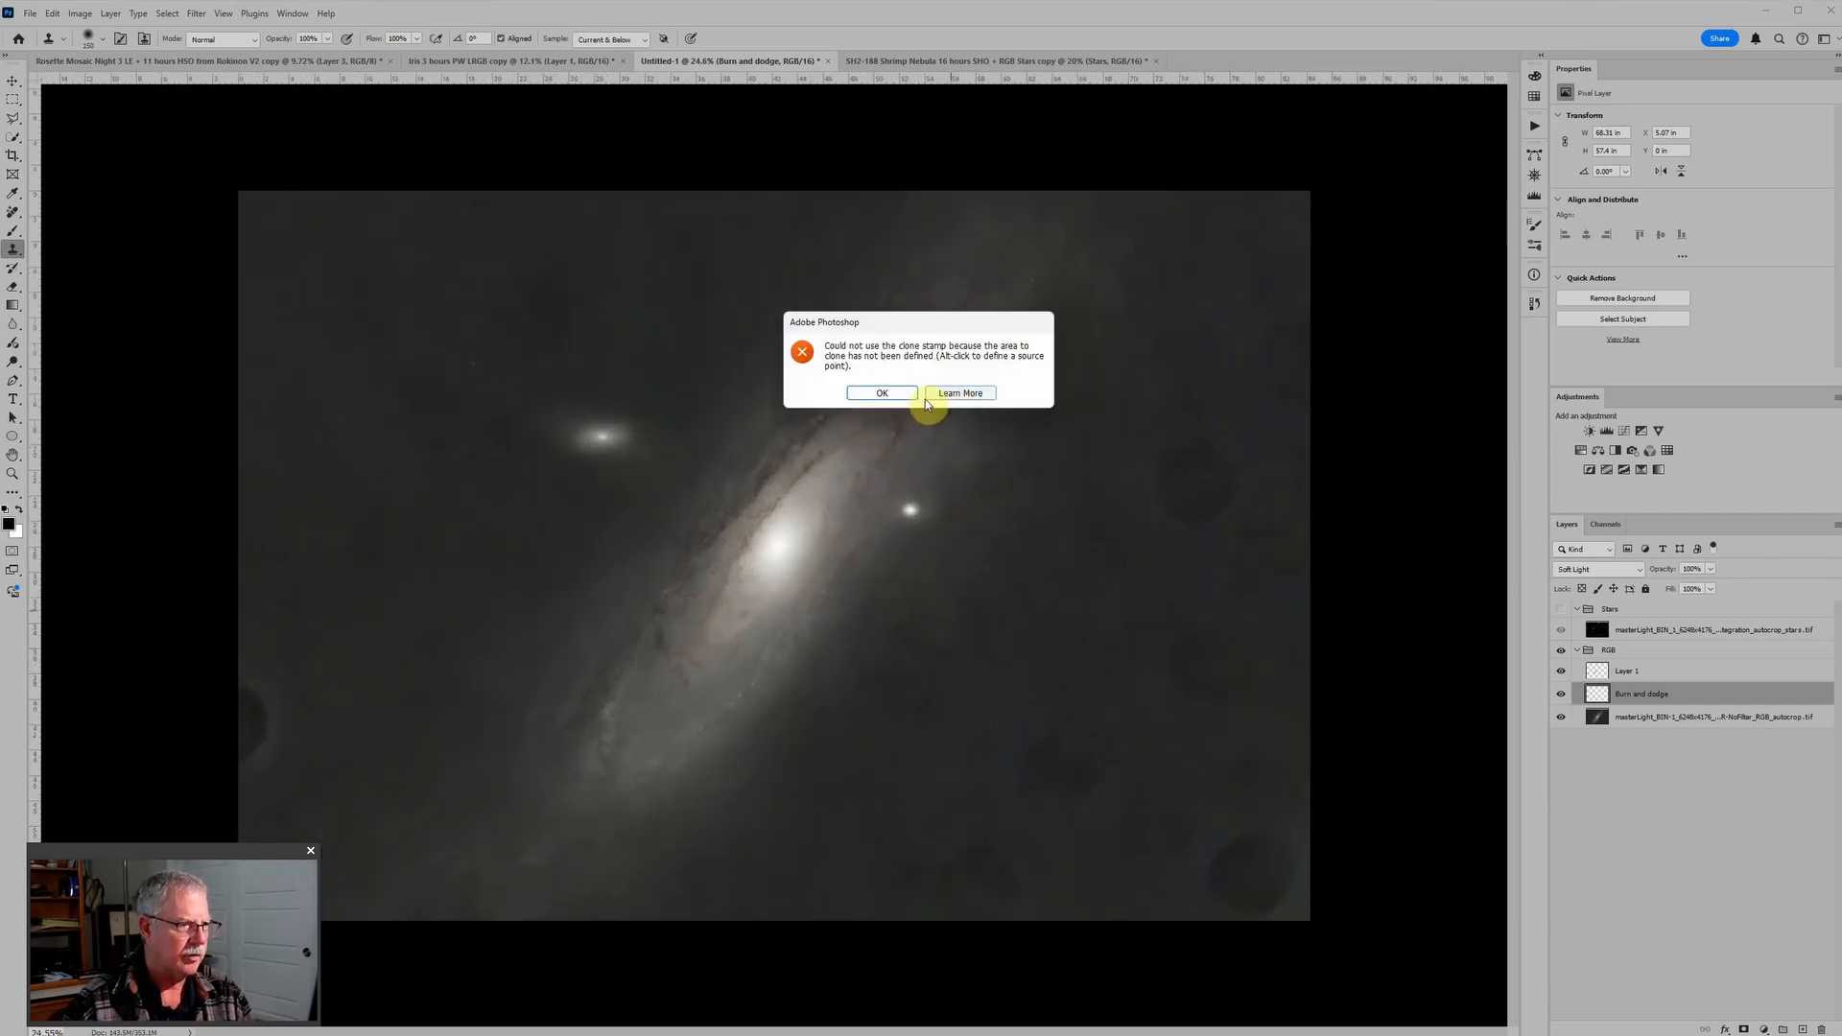
{"action": "left_click", "coordinate": [881, 393]}
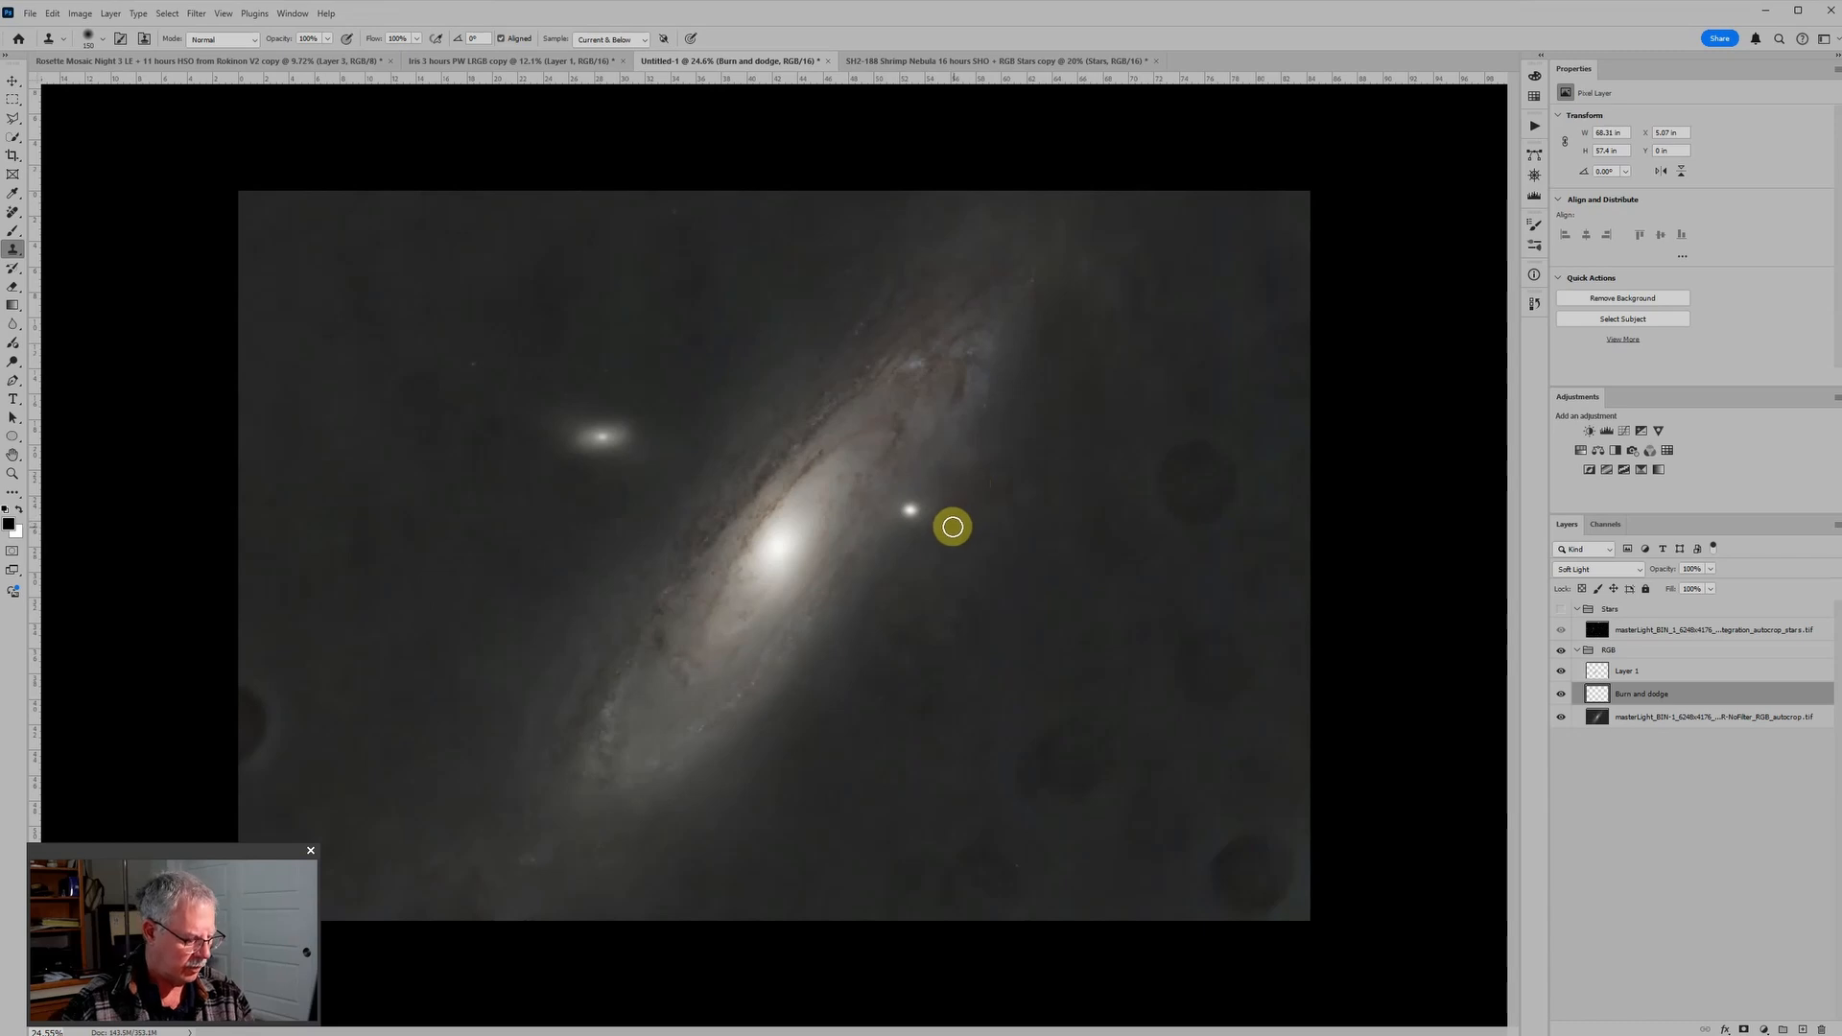
{"action": "key", "text": "b"}
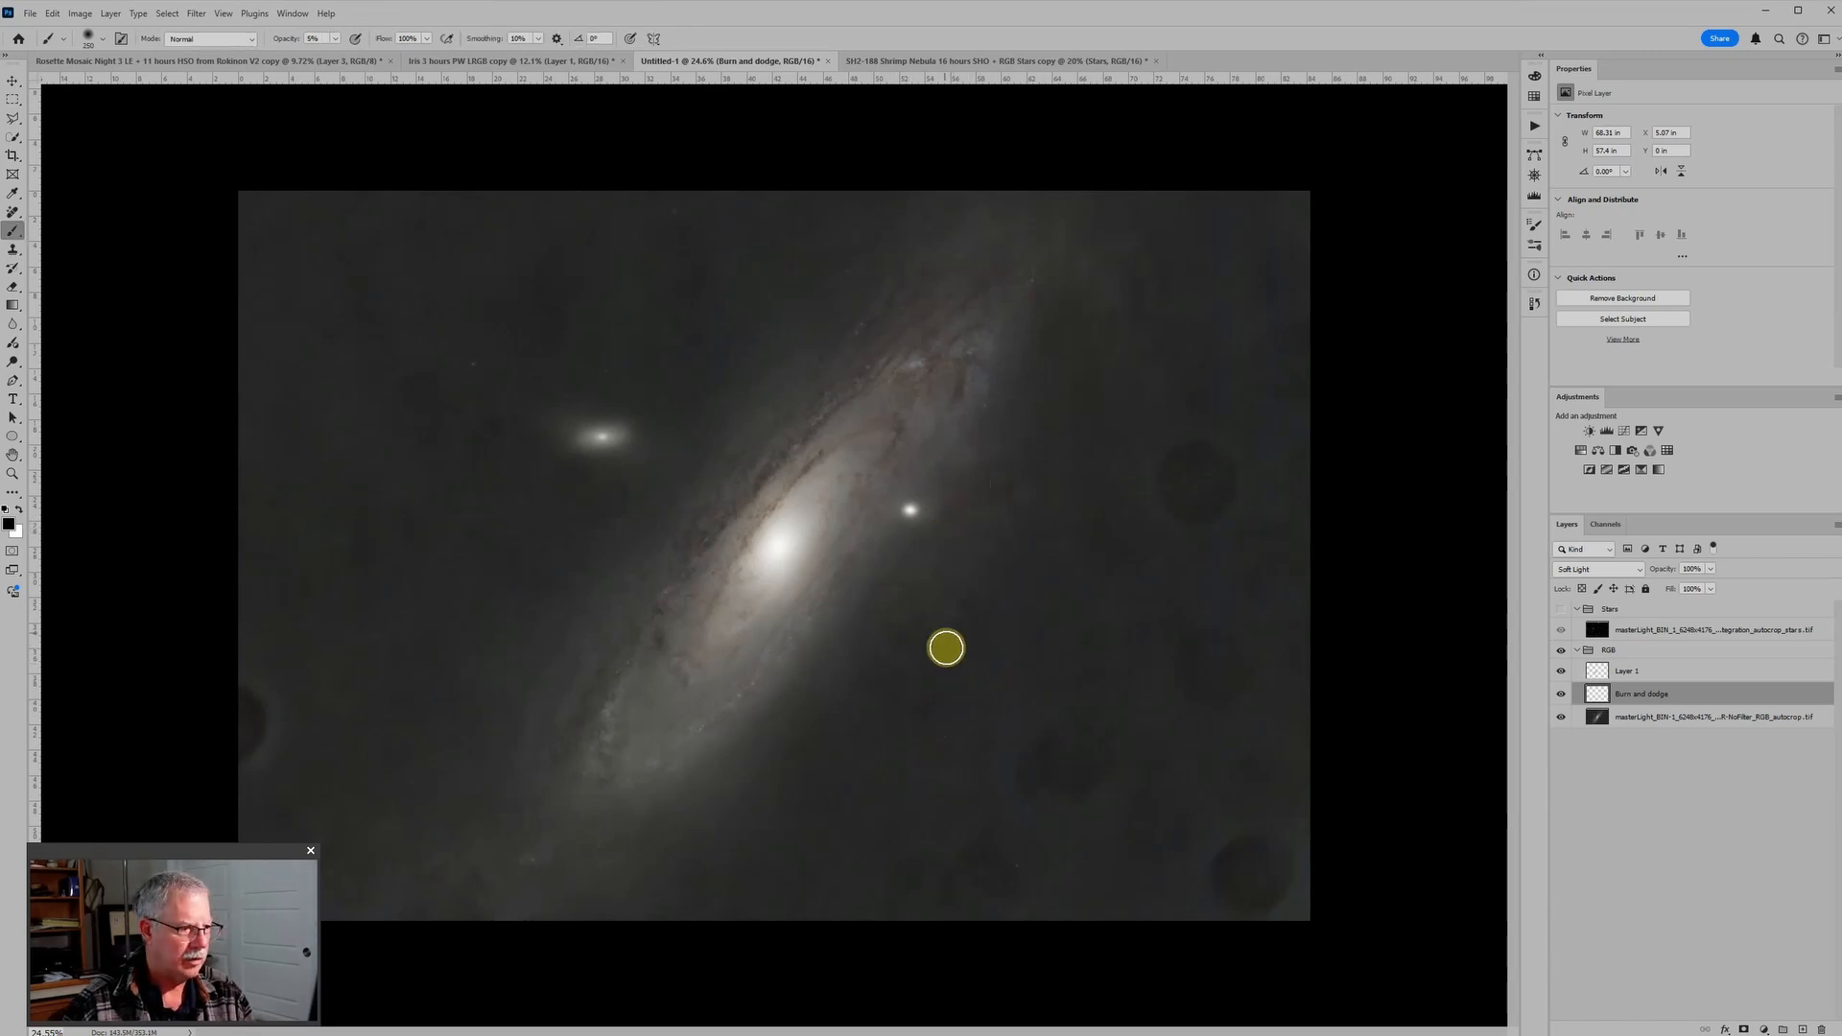
Step: Compare the galaxy with and without the Burn and dodge layer
{"action": "key", "text": "ctrl+minus"}
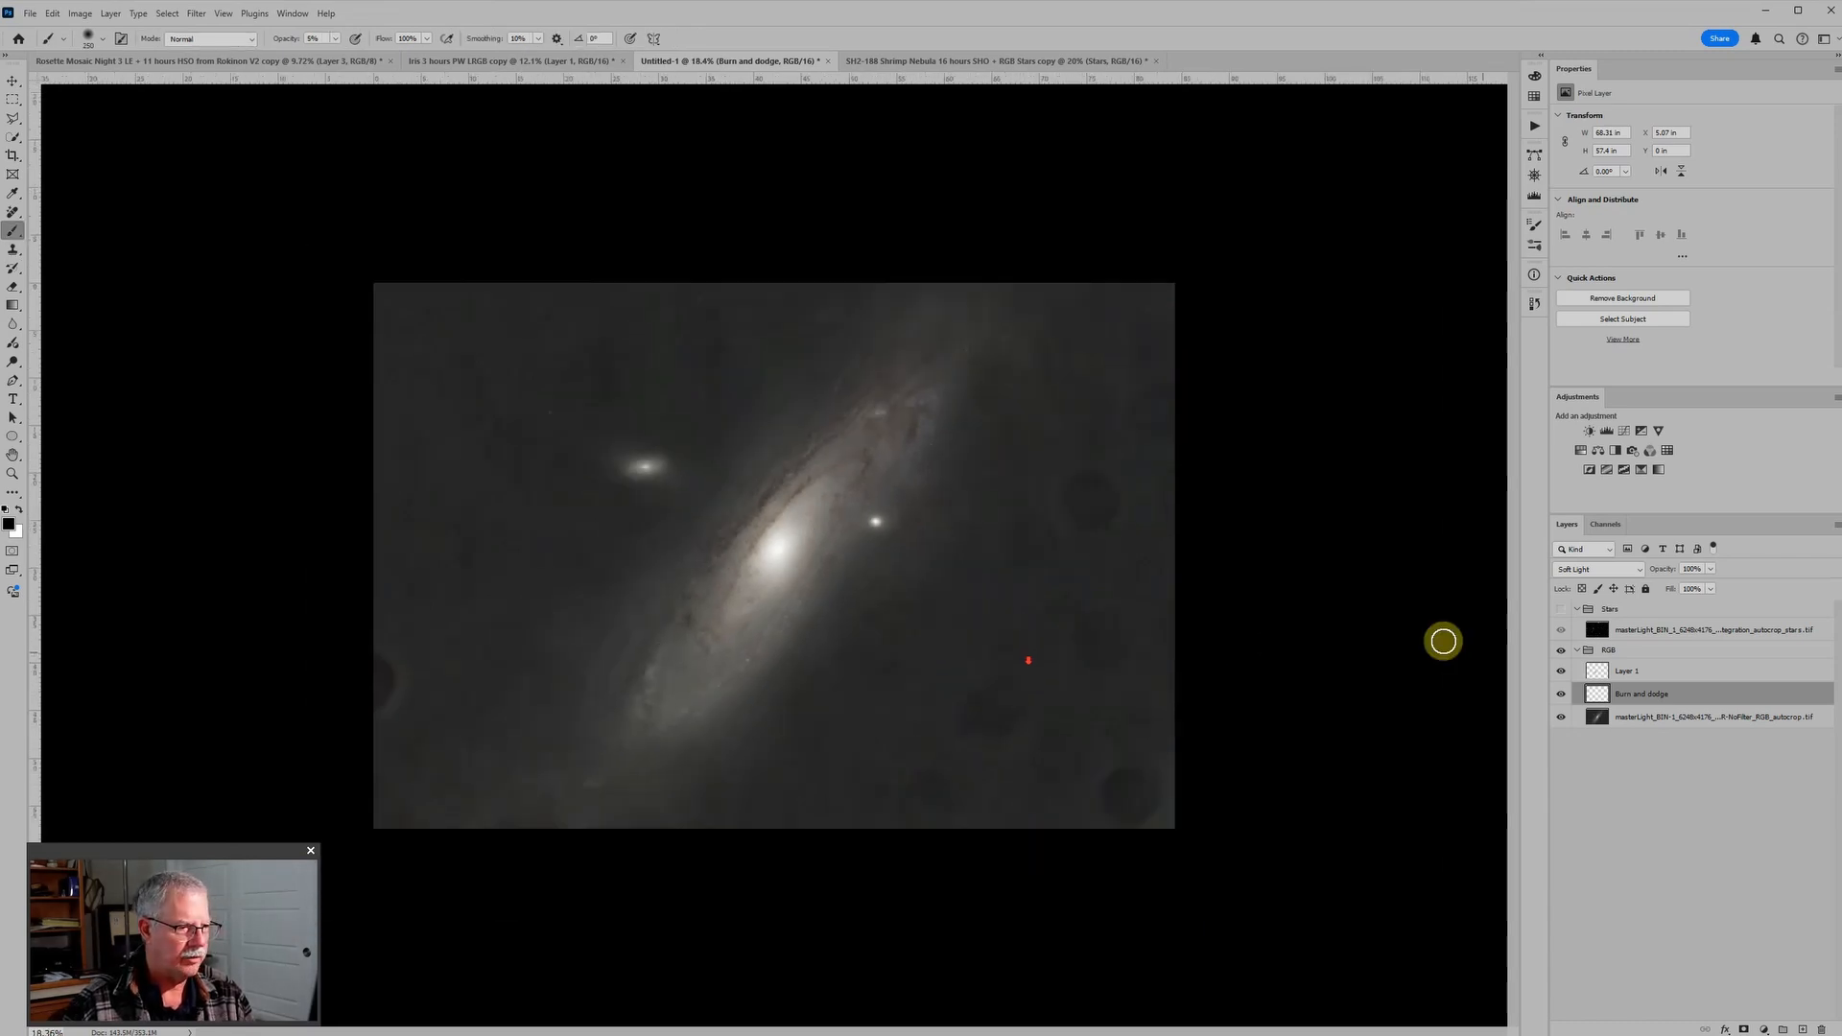
{"action": "left_click", "coordinate": [1561, 694]}
{"action": "left_click", "coordinate": [1561, 694]}
{"action": "left_click", "coordinate": [1562, 694]}
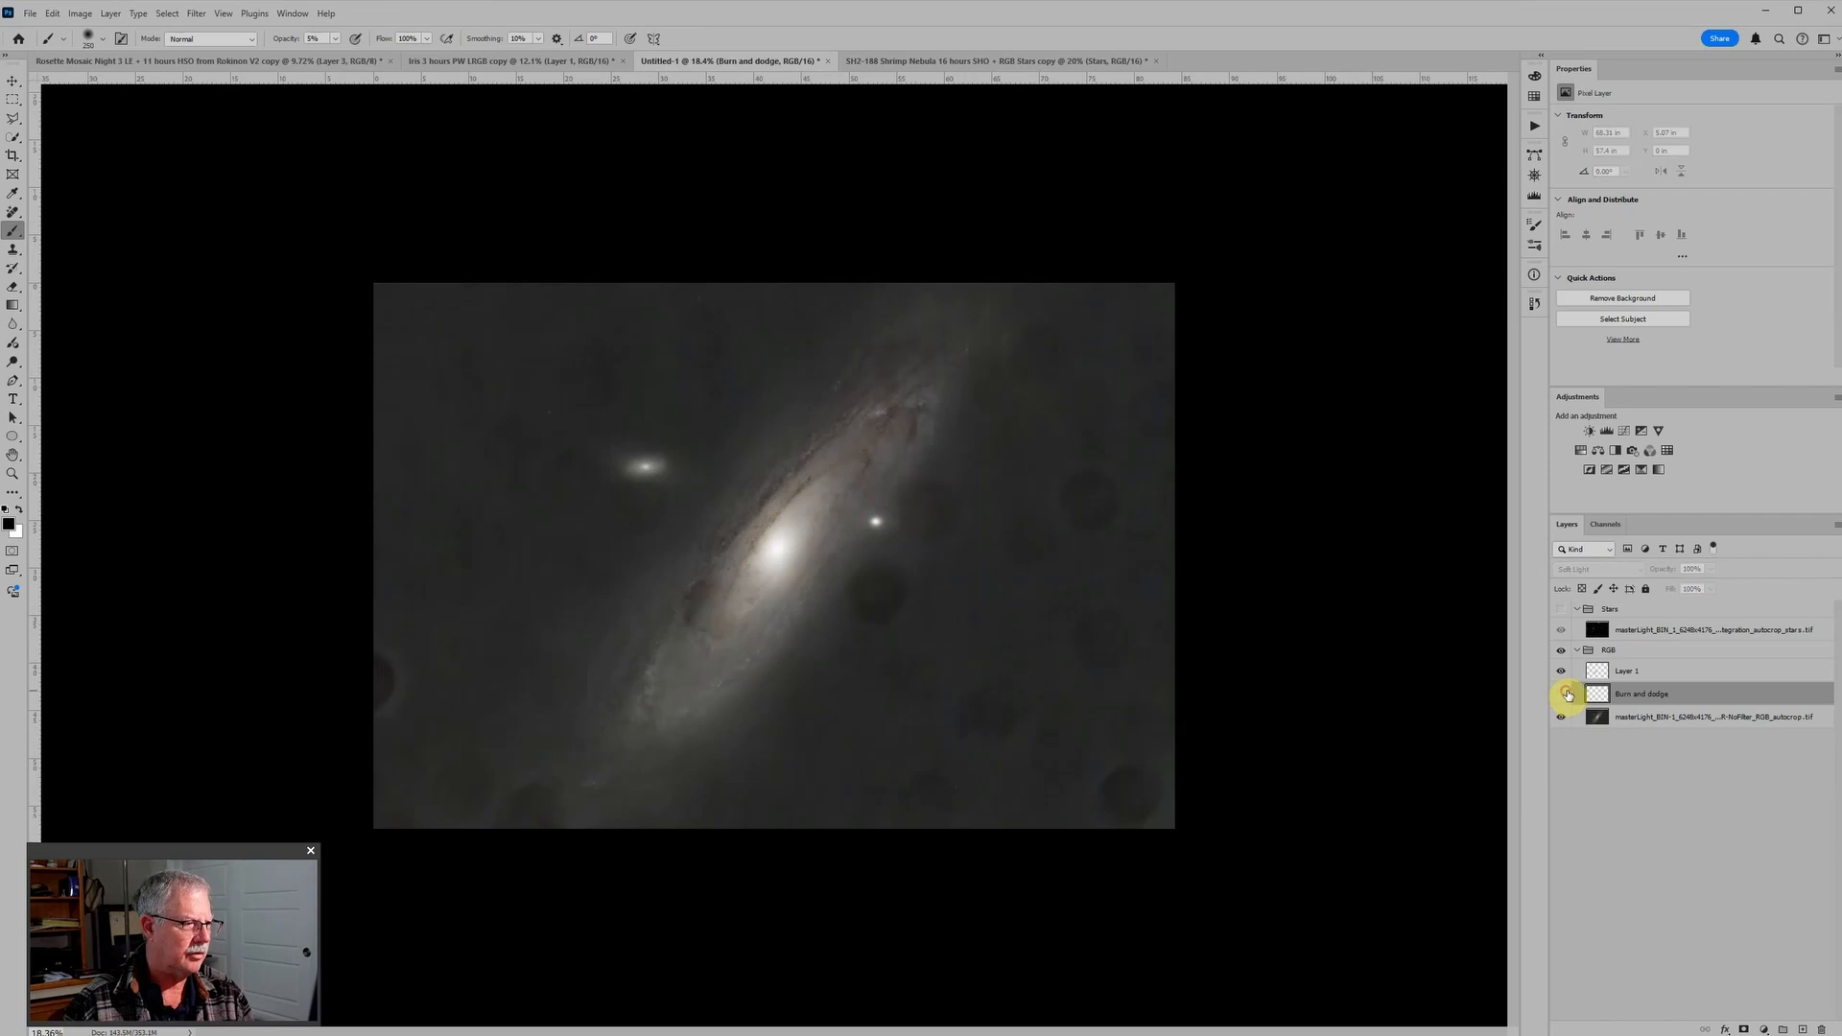
{"action": "left_click", "coordinate": [1563, 694]}
{"action": "left_click", "coordinate": [1566, 694]}
{"action": "left_click", "coordinate": [1564, 693]}
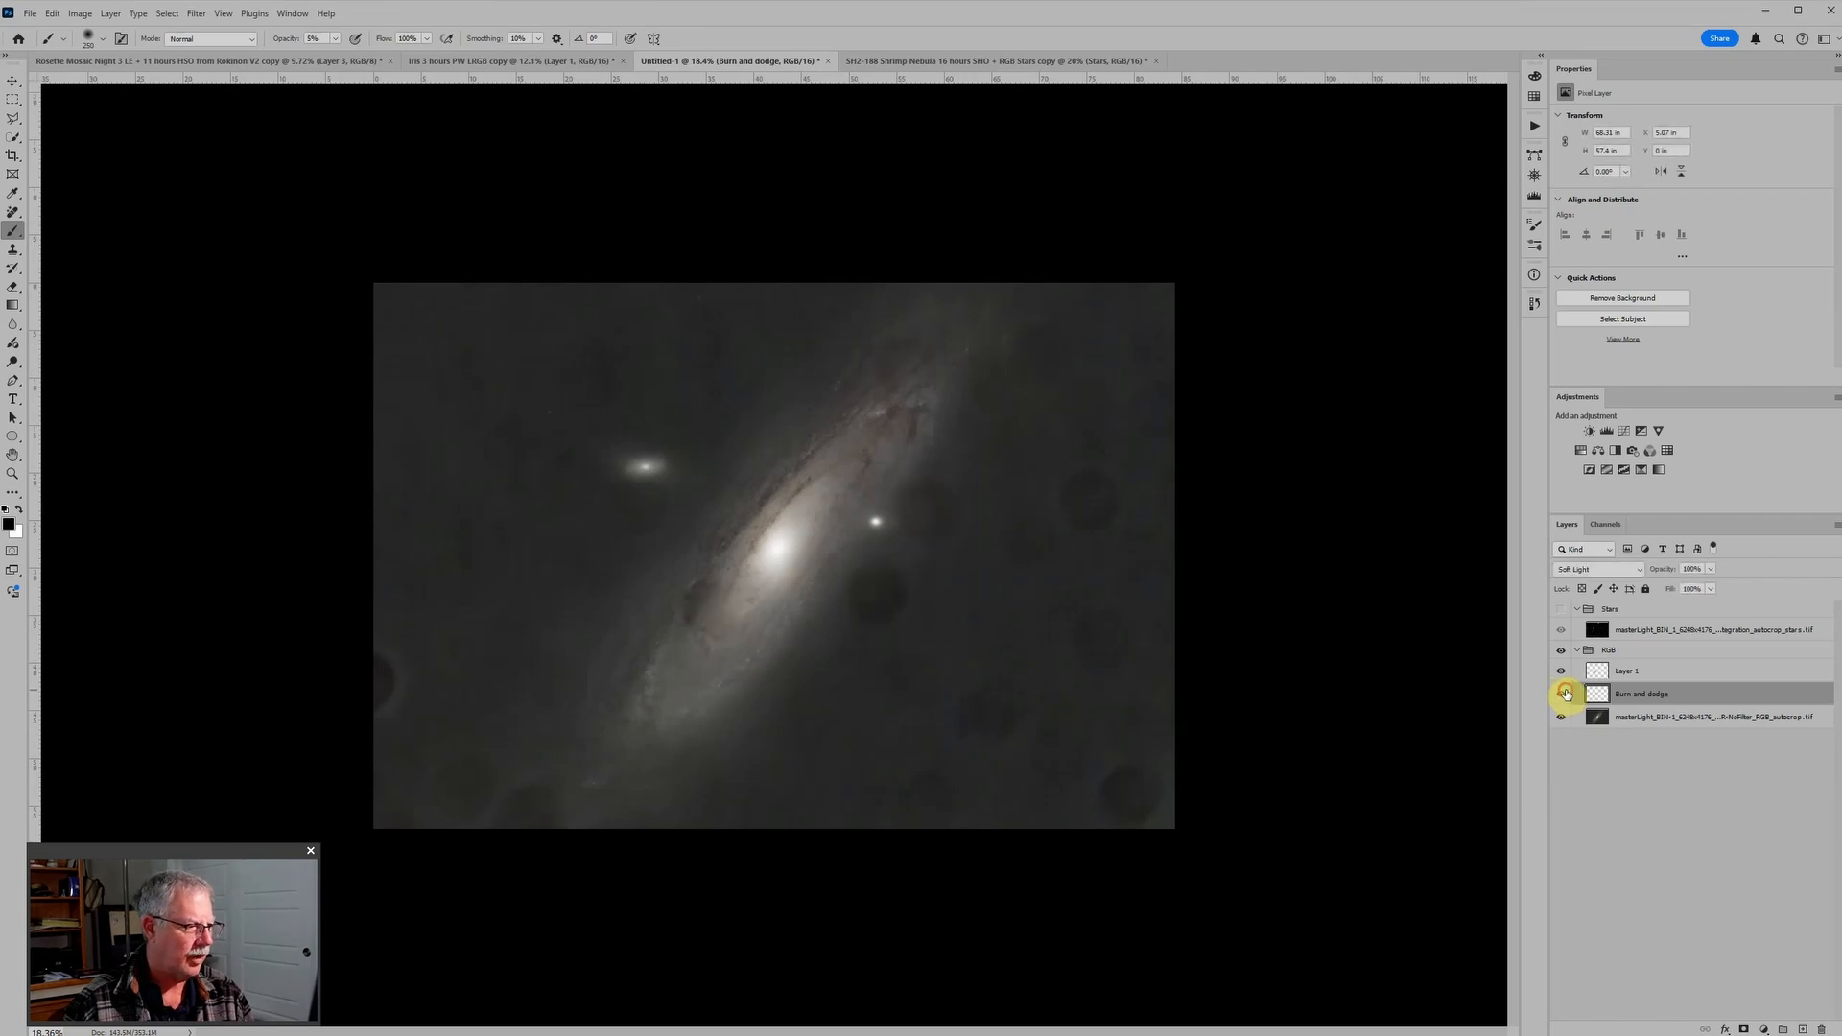
Step: Touch up the remaining dark patch at the galaxy disk's left edge in white, checking the layer's effect and reducing the brush
{"action": "scroll", "coordinate": [896, 780], "scroll_direction": "up", "scroll_amount": 2}
{"action": "key", "text": "x"}
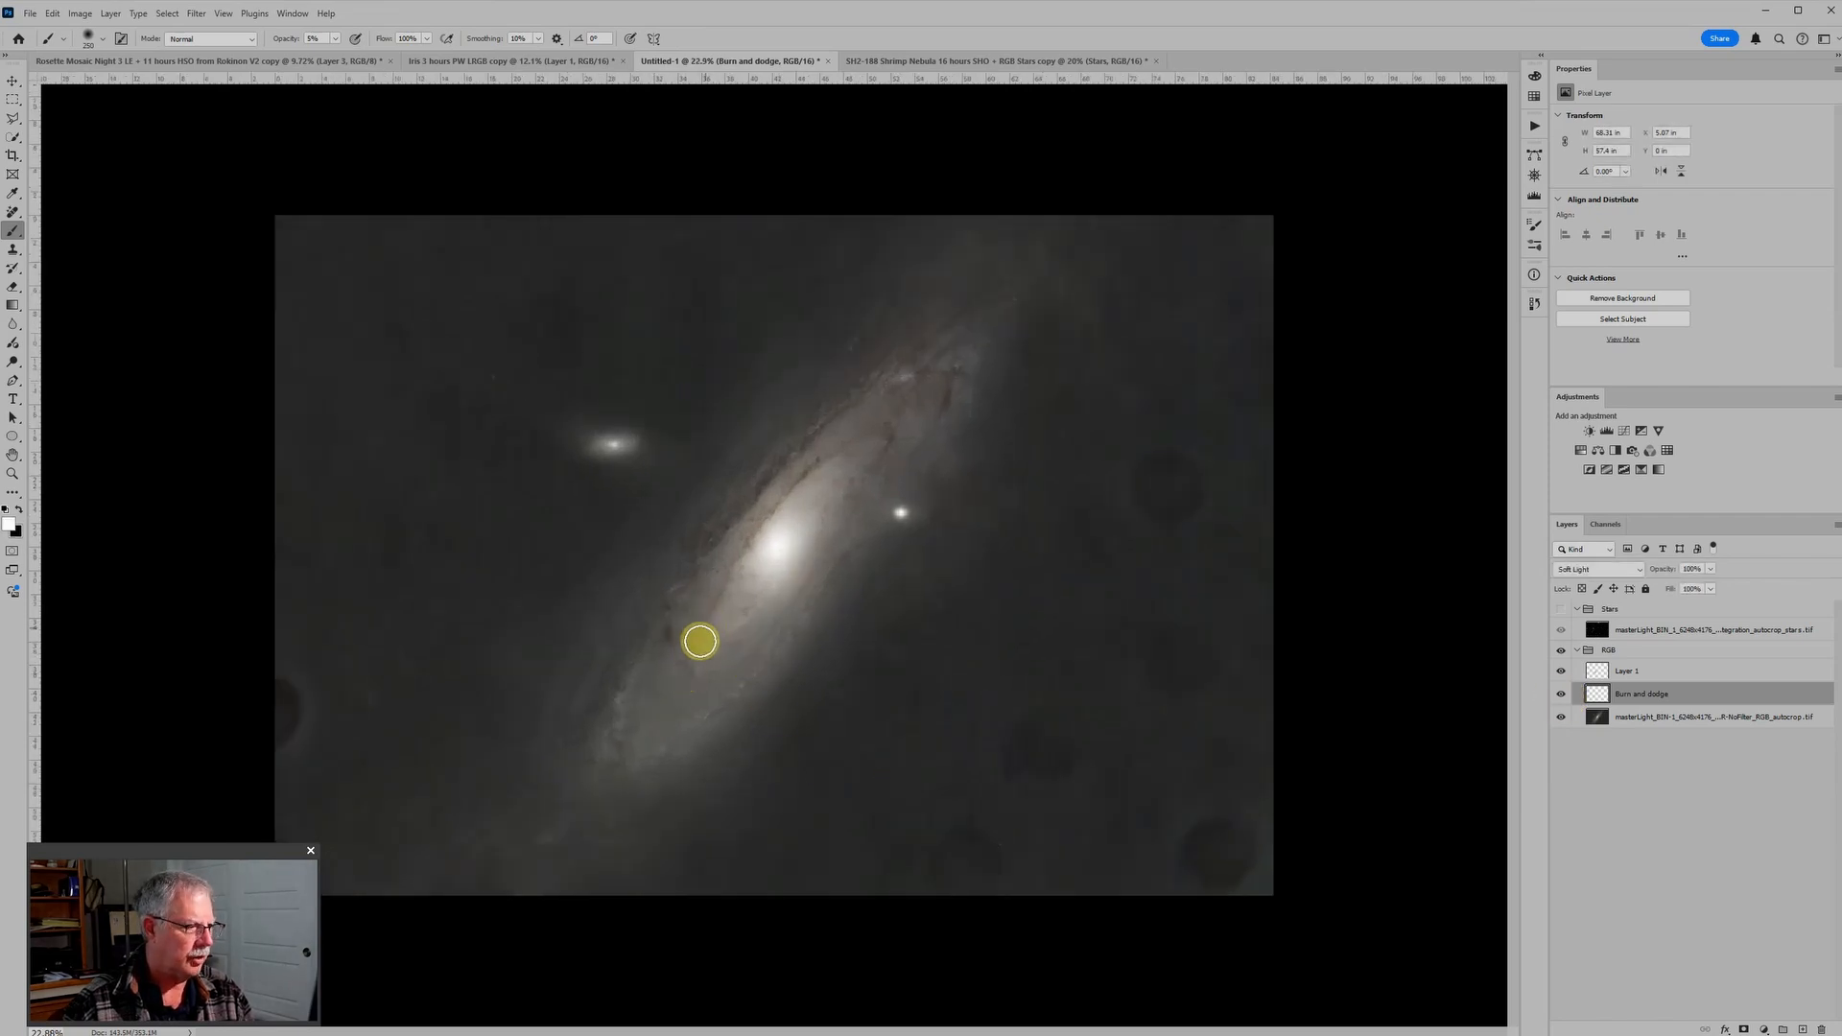
{"action": "scroll", "coordinate": [1176, 740], "scroll_direction": "down", "scroll_amount": 2}
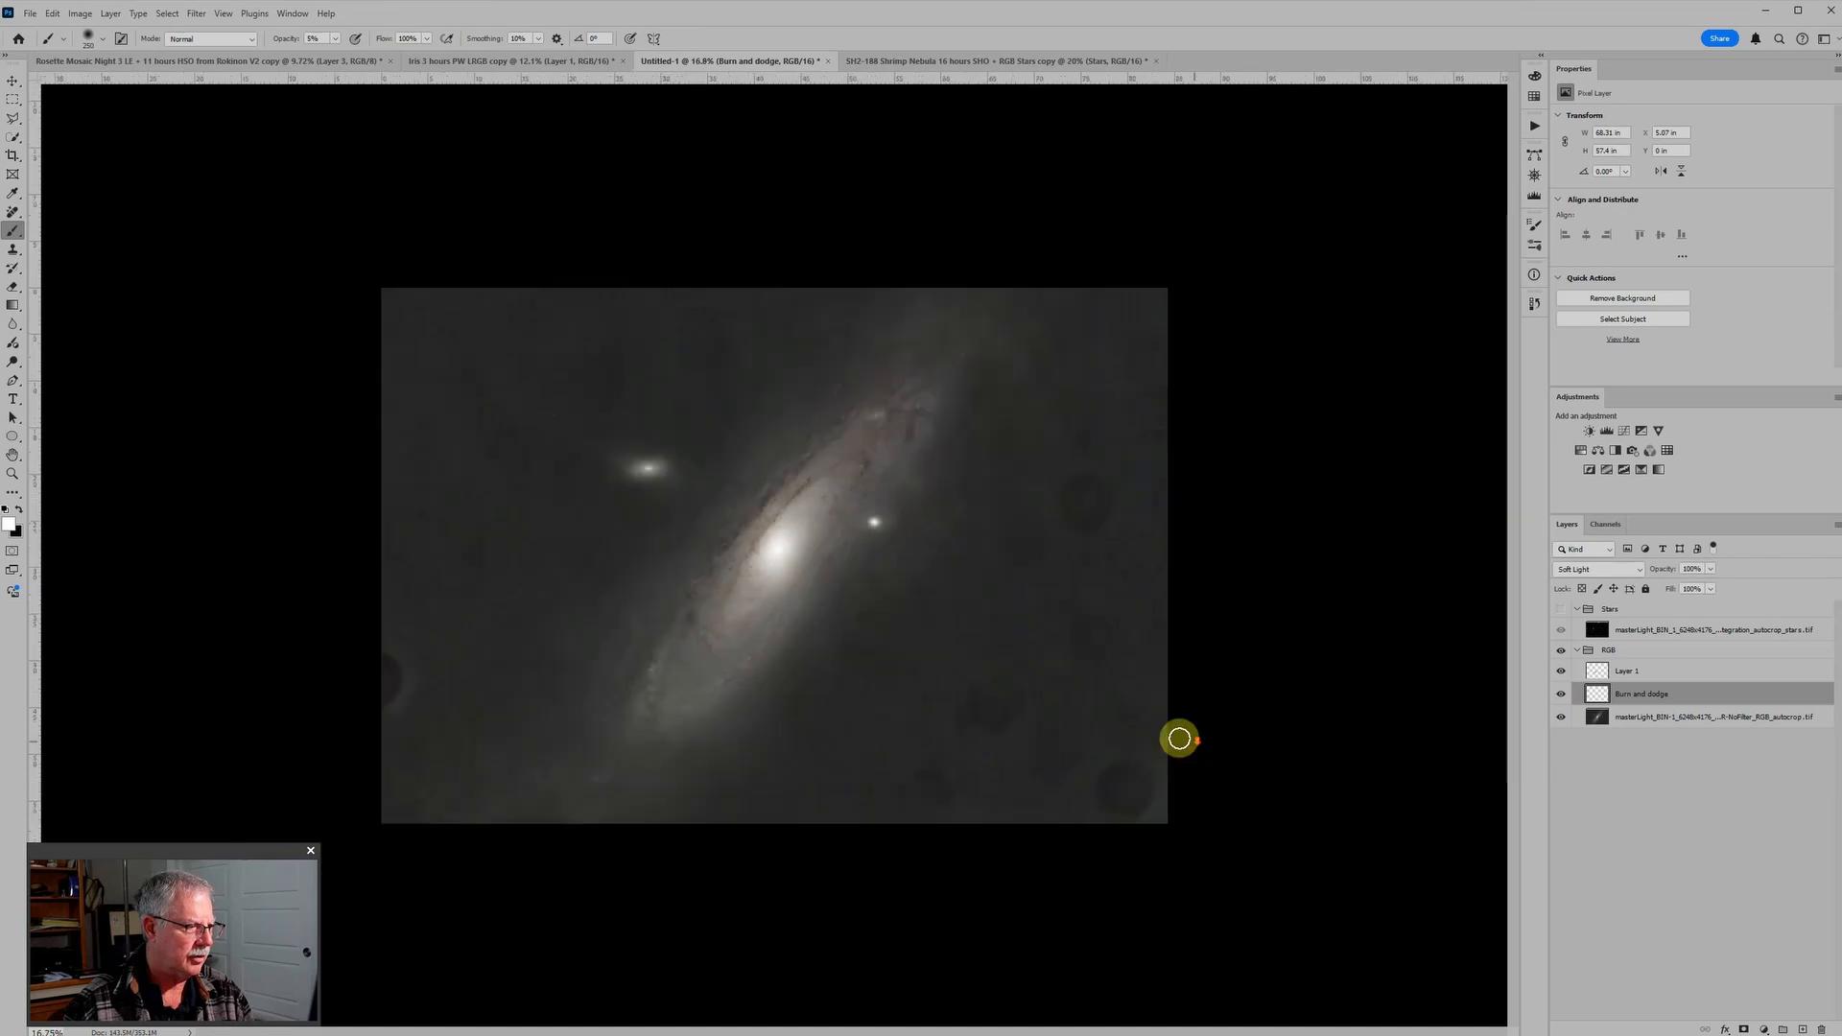
{"action": "left_click", "coordinate": [1564, 695]}
{"action": "left_click", "coordinate": [1563, 694]}
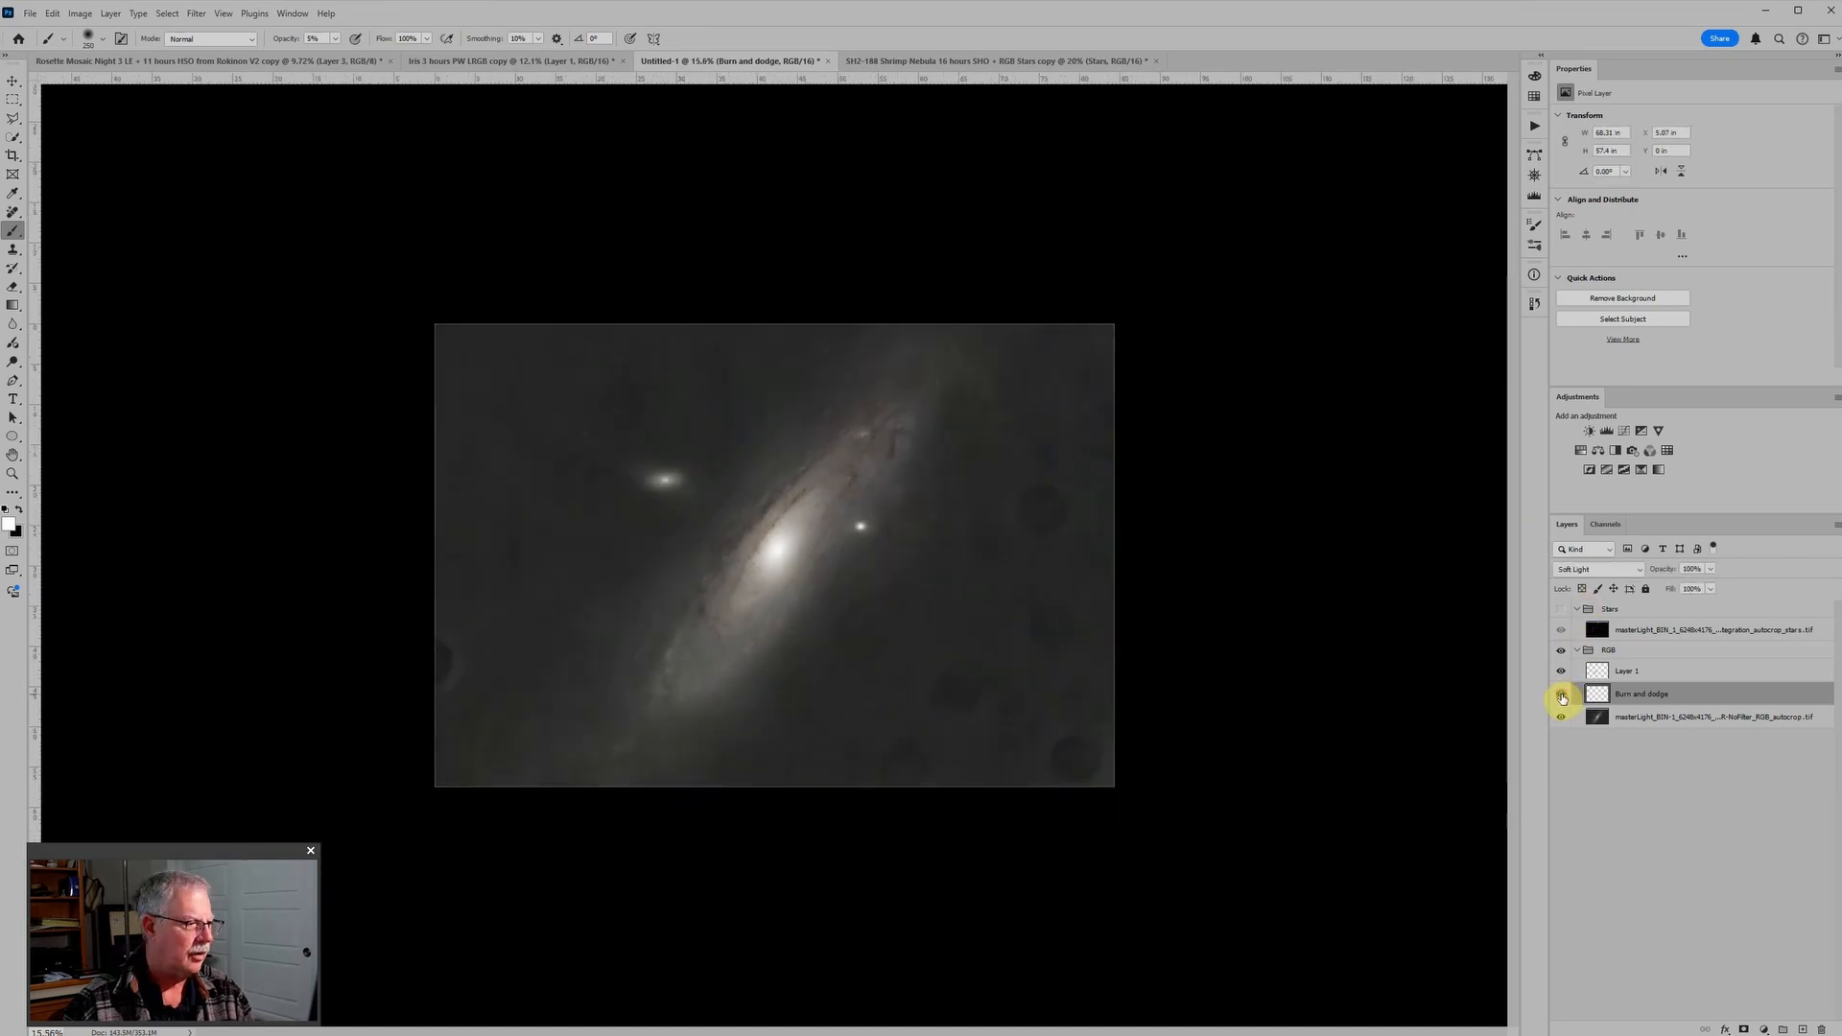
{"action": "scroll", "coordinate": [658, 637], "scroll_direction": "up", "scroll_amount": 2}
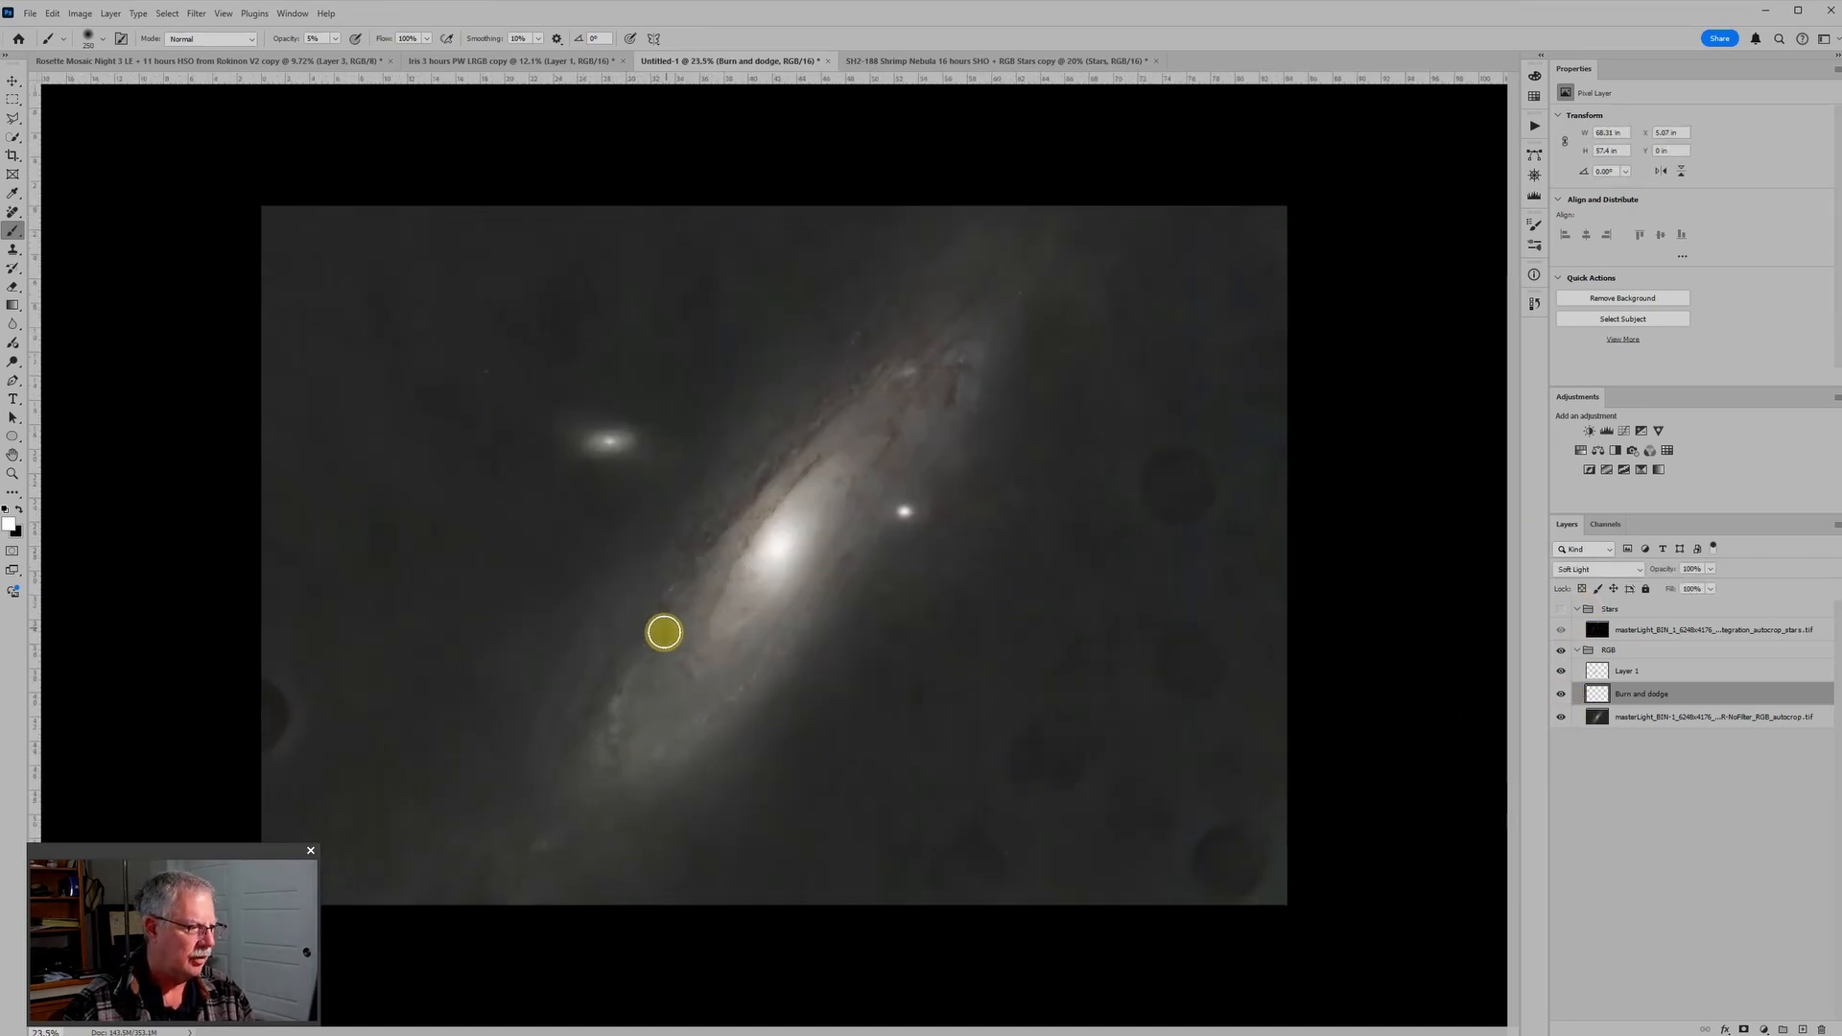
{"action": "key", "text": "bracketleft"}
{"action": "key", "text": "bracketleft"}
{"action": "key", "text": "bracketleft"}
{"action": "key", "text": "bracketleft"}
{"action": "key", "text": "bracketleft"}
{"action": "key", "text": "bracketleft"}
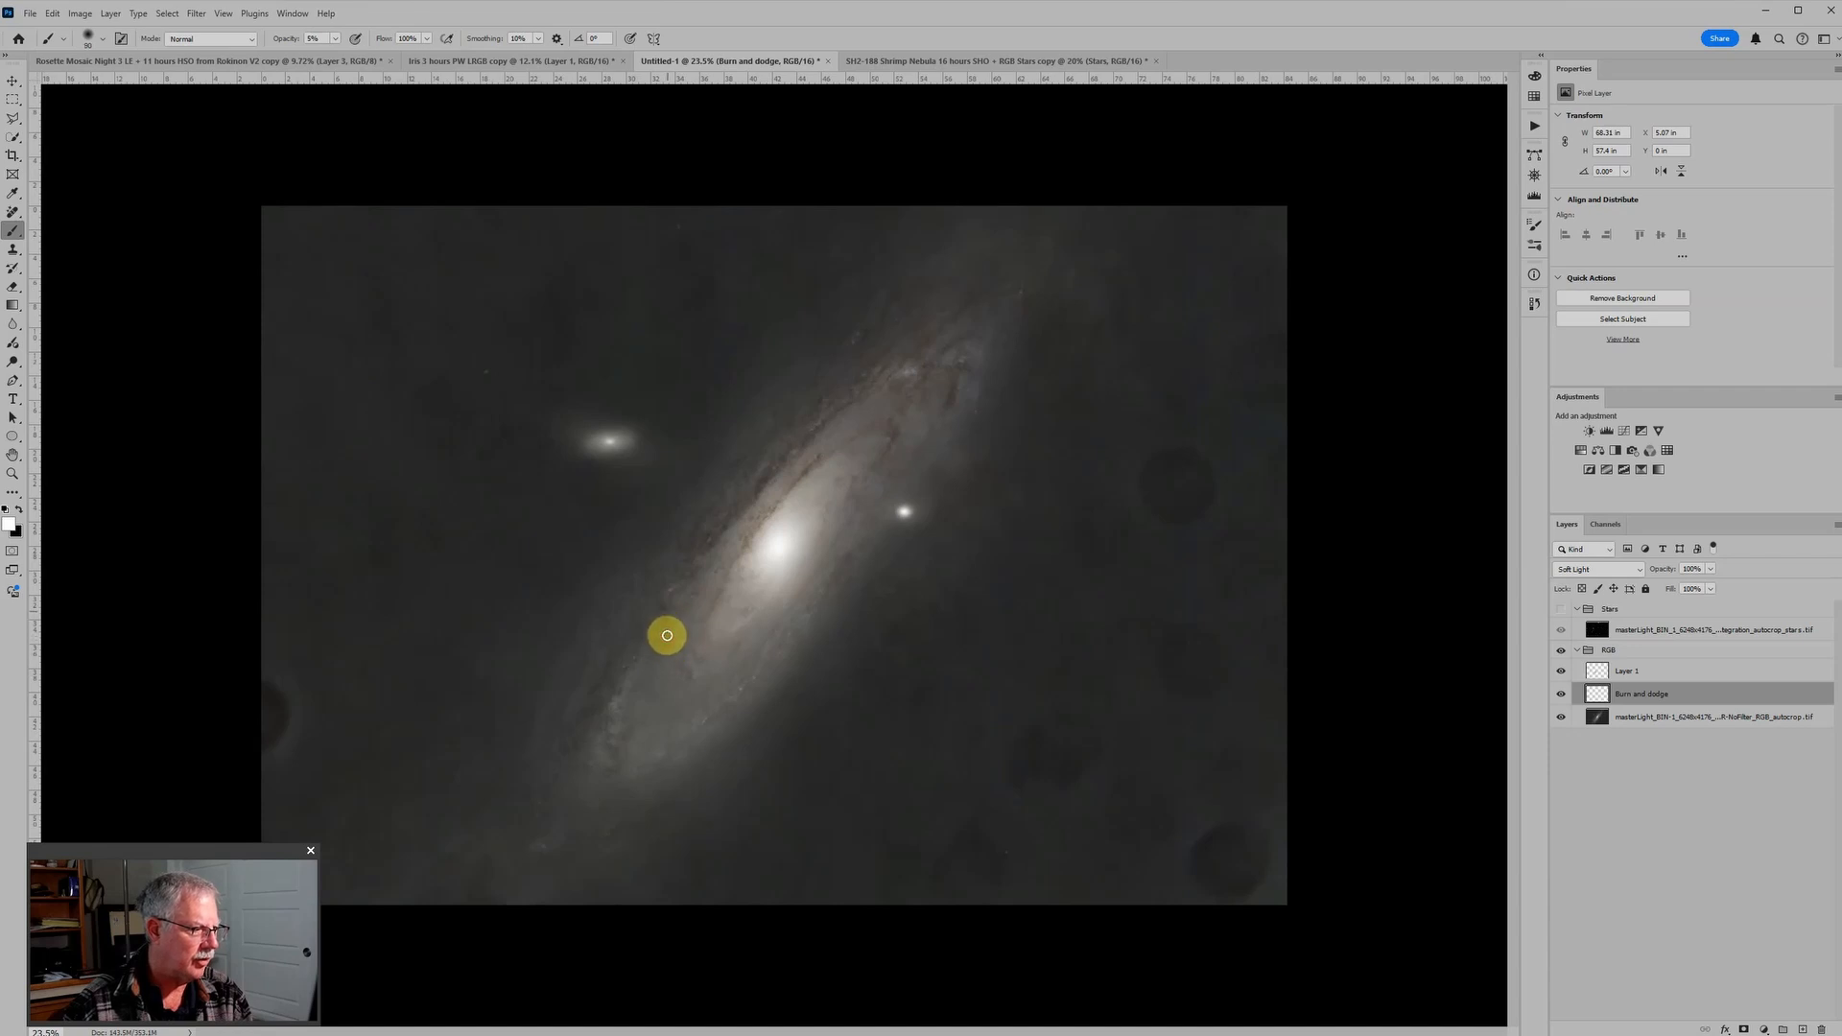
{"action": "scroll", "coordinate": [1148, 738], "scroll_direction": "down", "scroll_amount": 3}
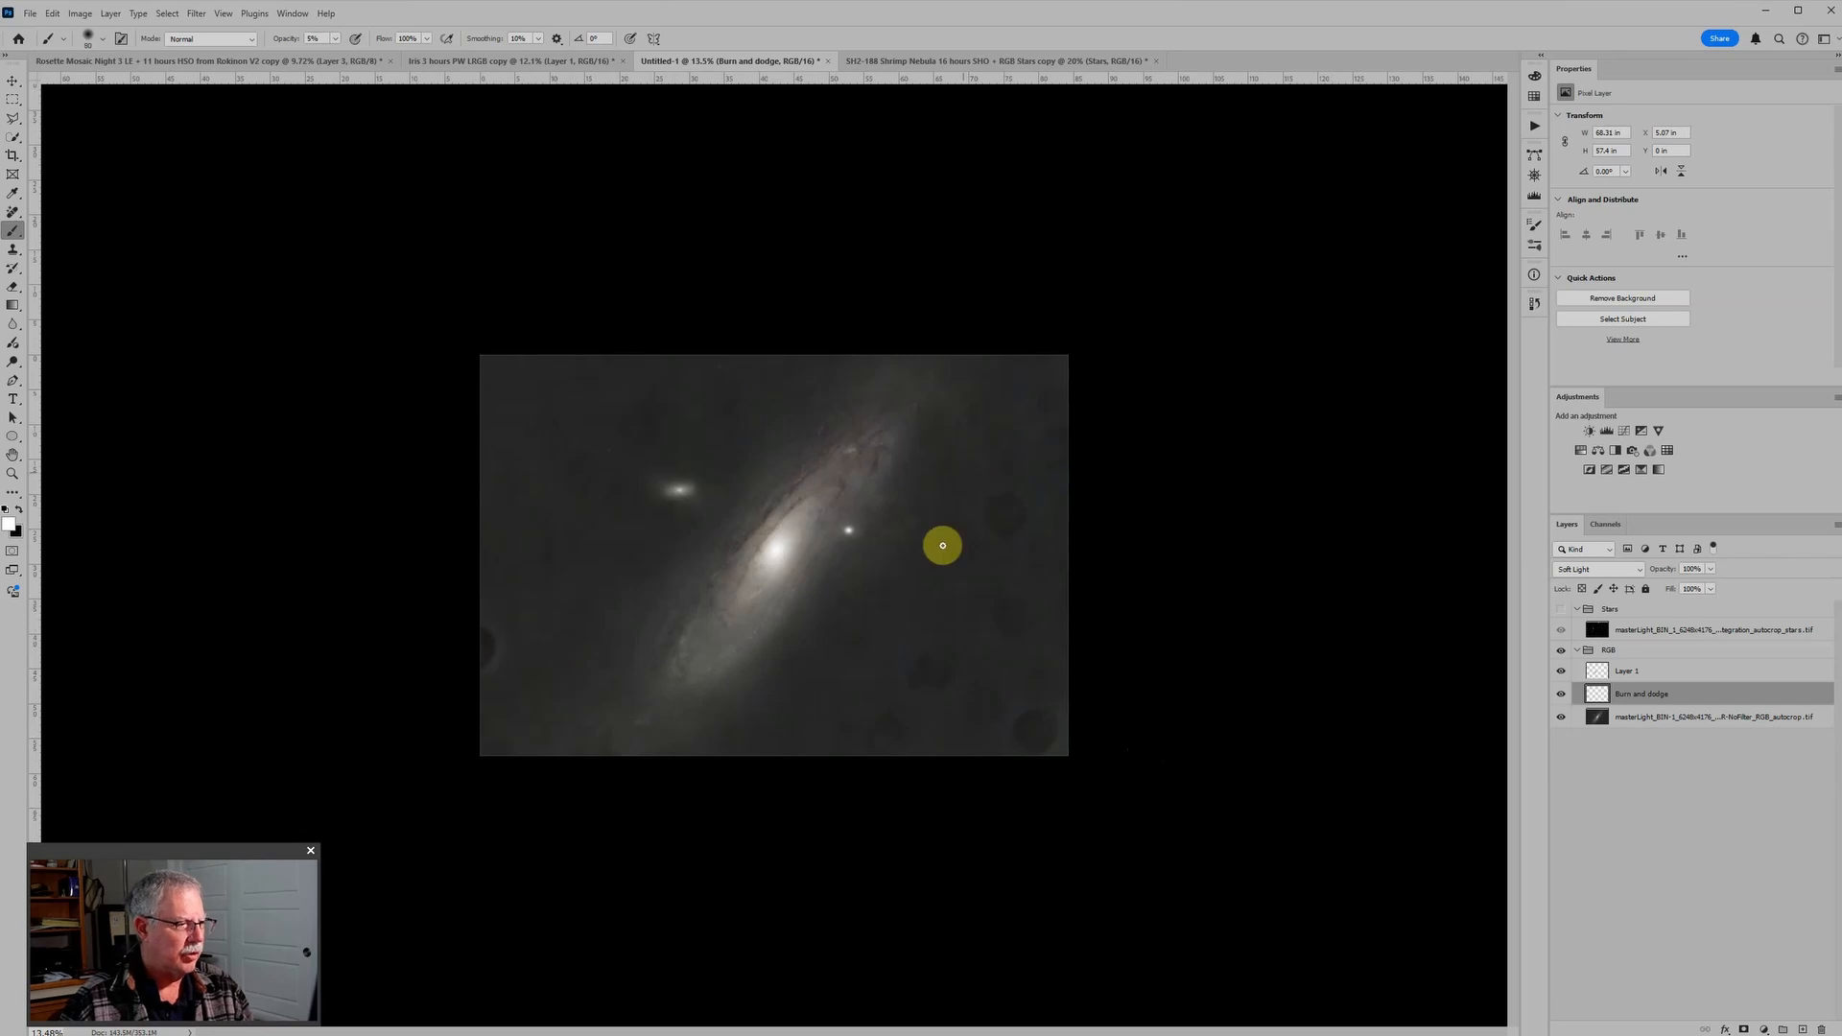
Step: Rename the Color-mode paint layer as "Color"
{"action": "left_click", "coordinate": [1692, 676]}
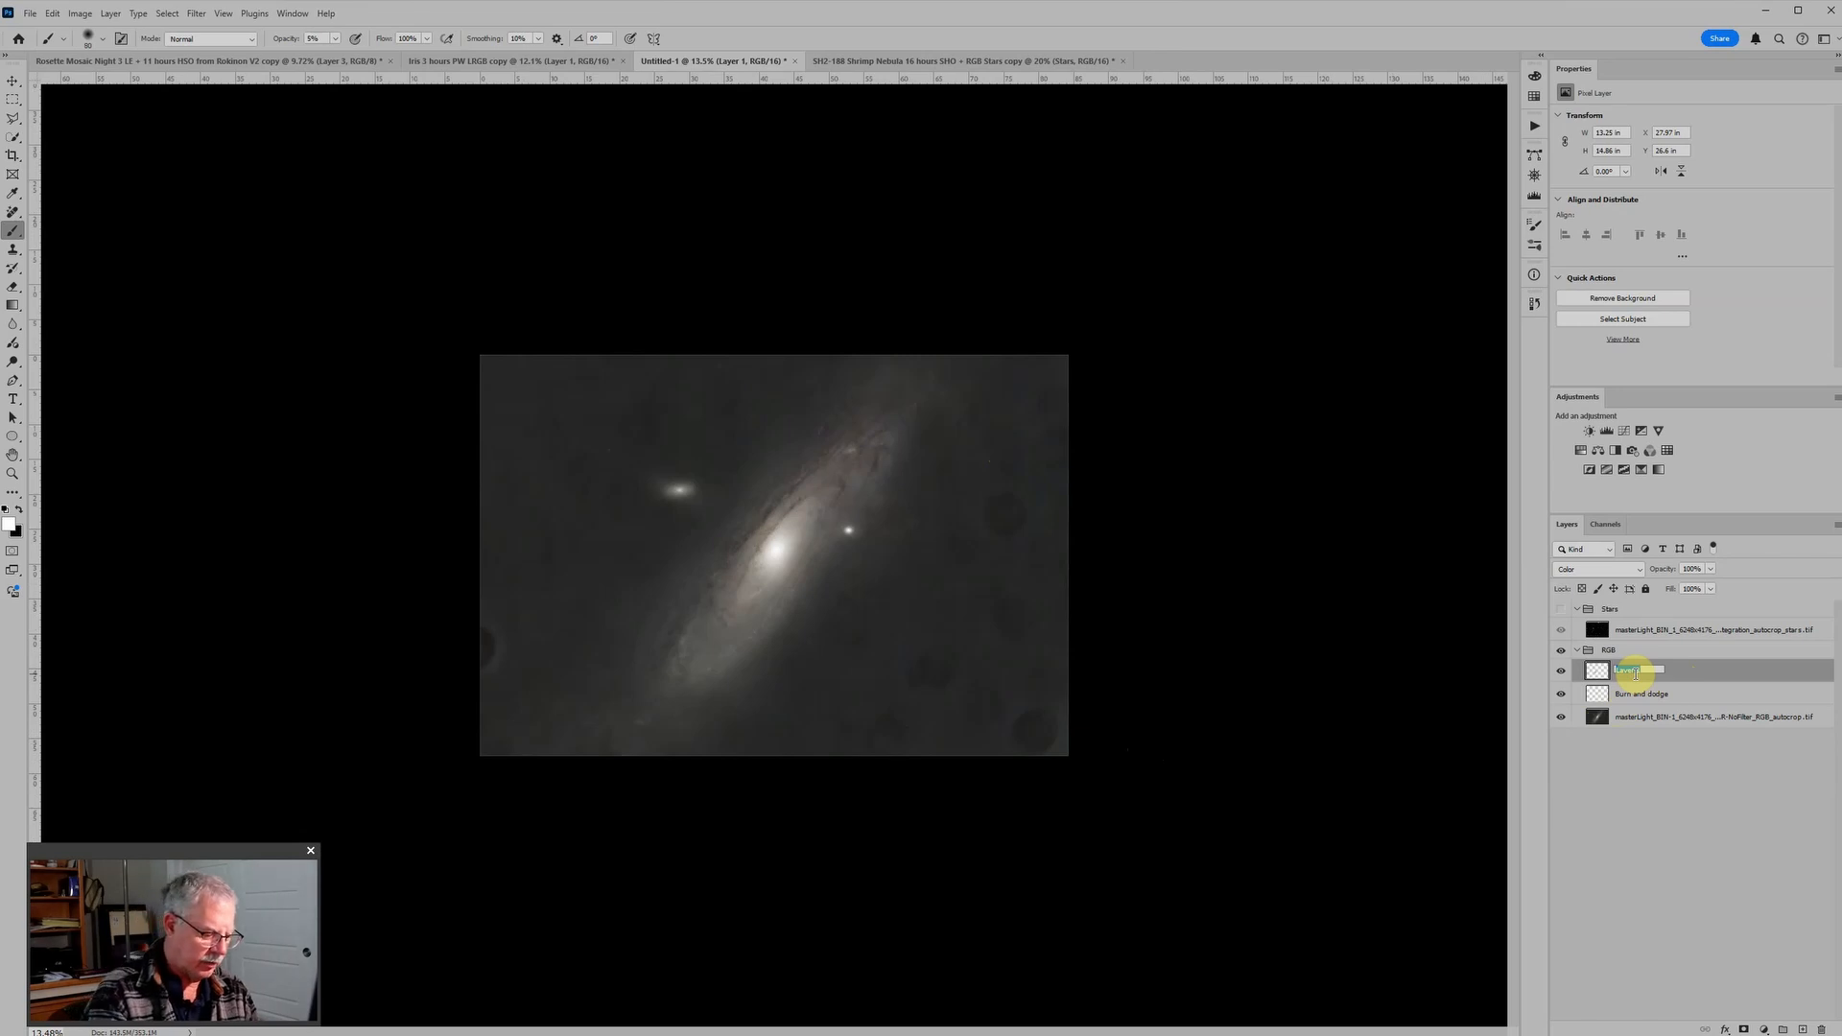
{"action": "left_click", "coordinate": [1634, 677]}
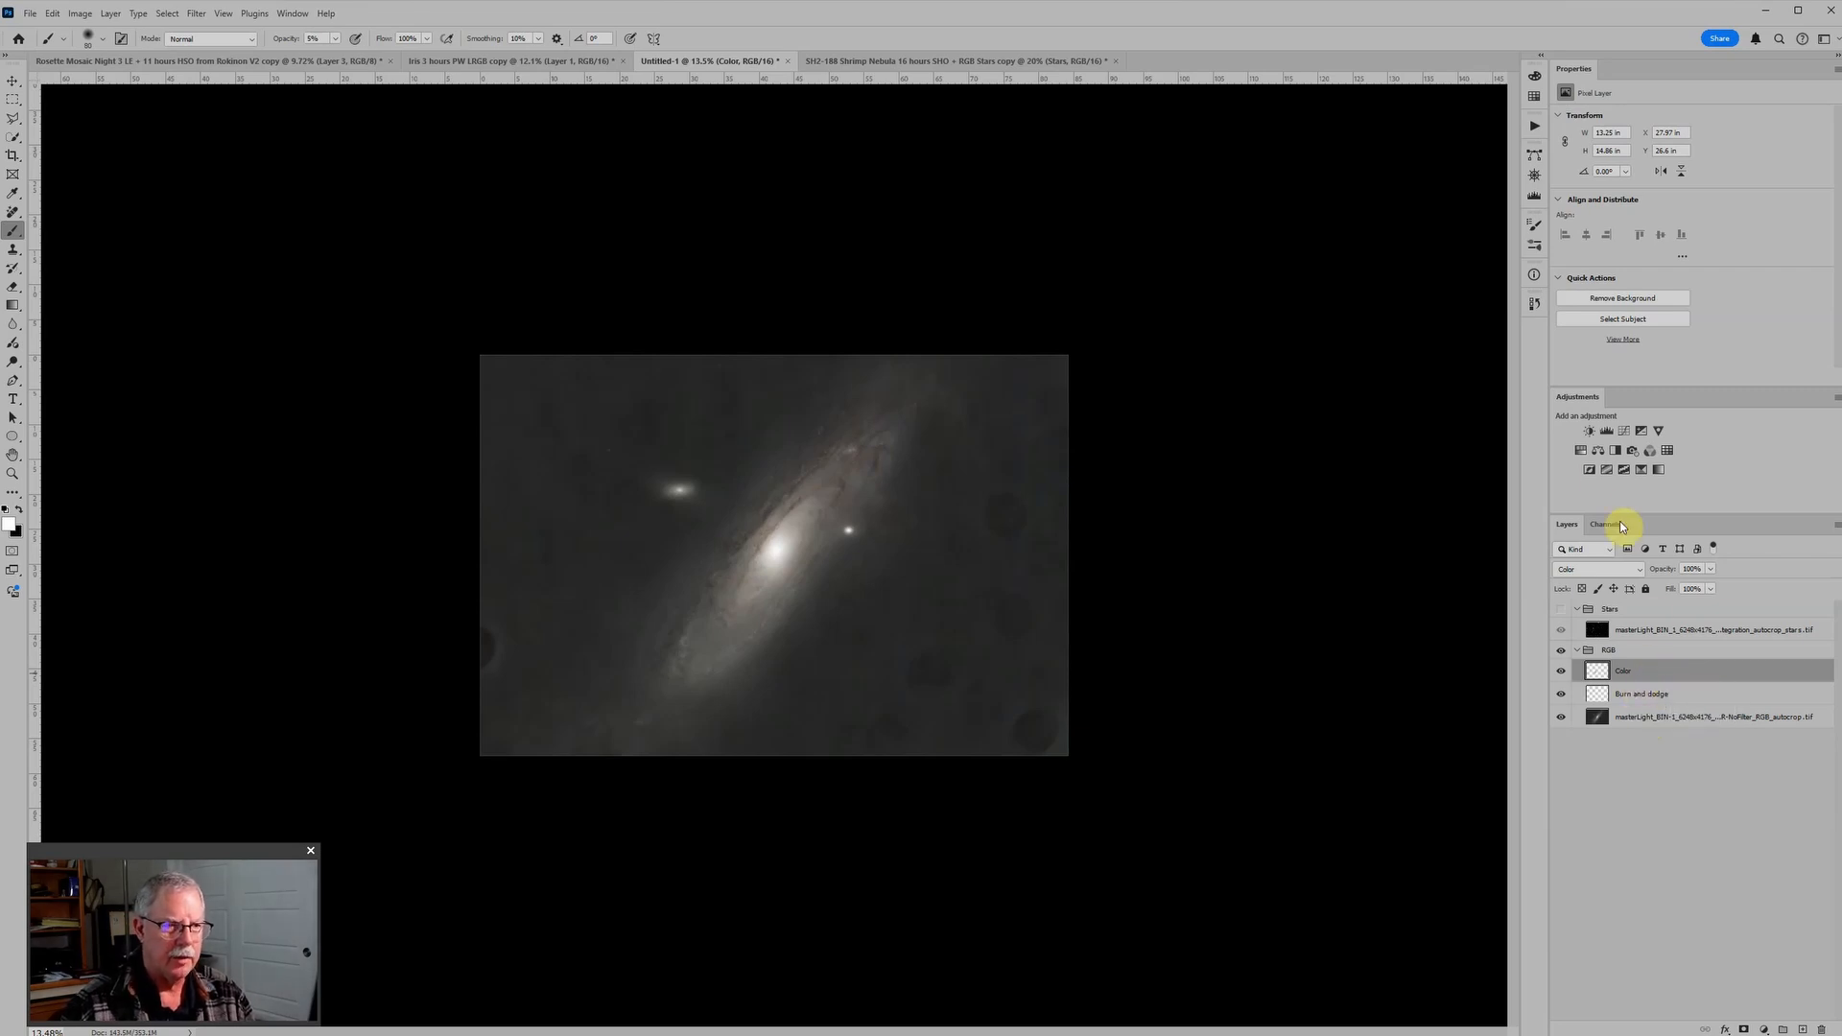
Step: Add a Levels adjustment above the Color layer and raise its shadow input to 23 to darken the background
{"action": "left_click", "coordinate": [1606, 430]}
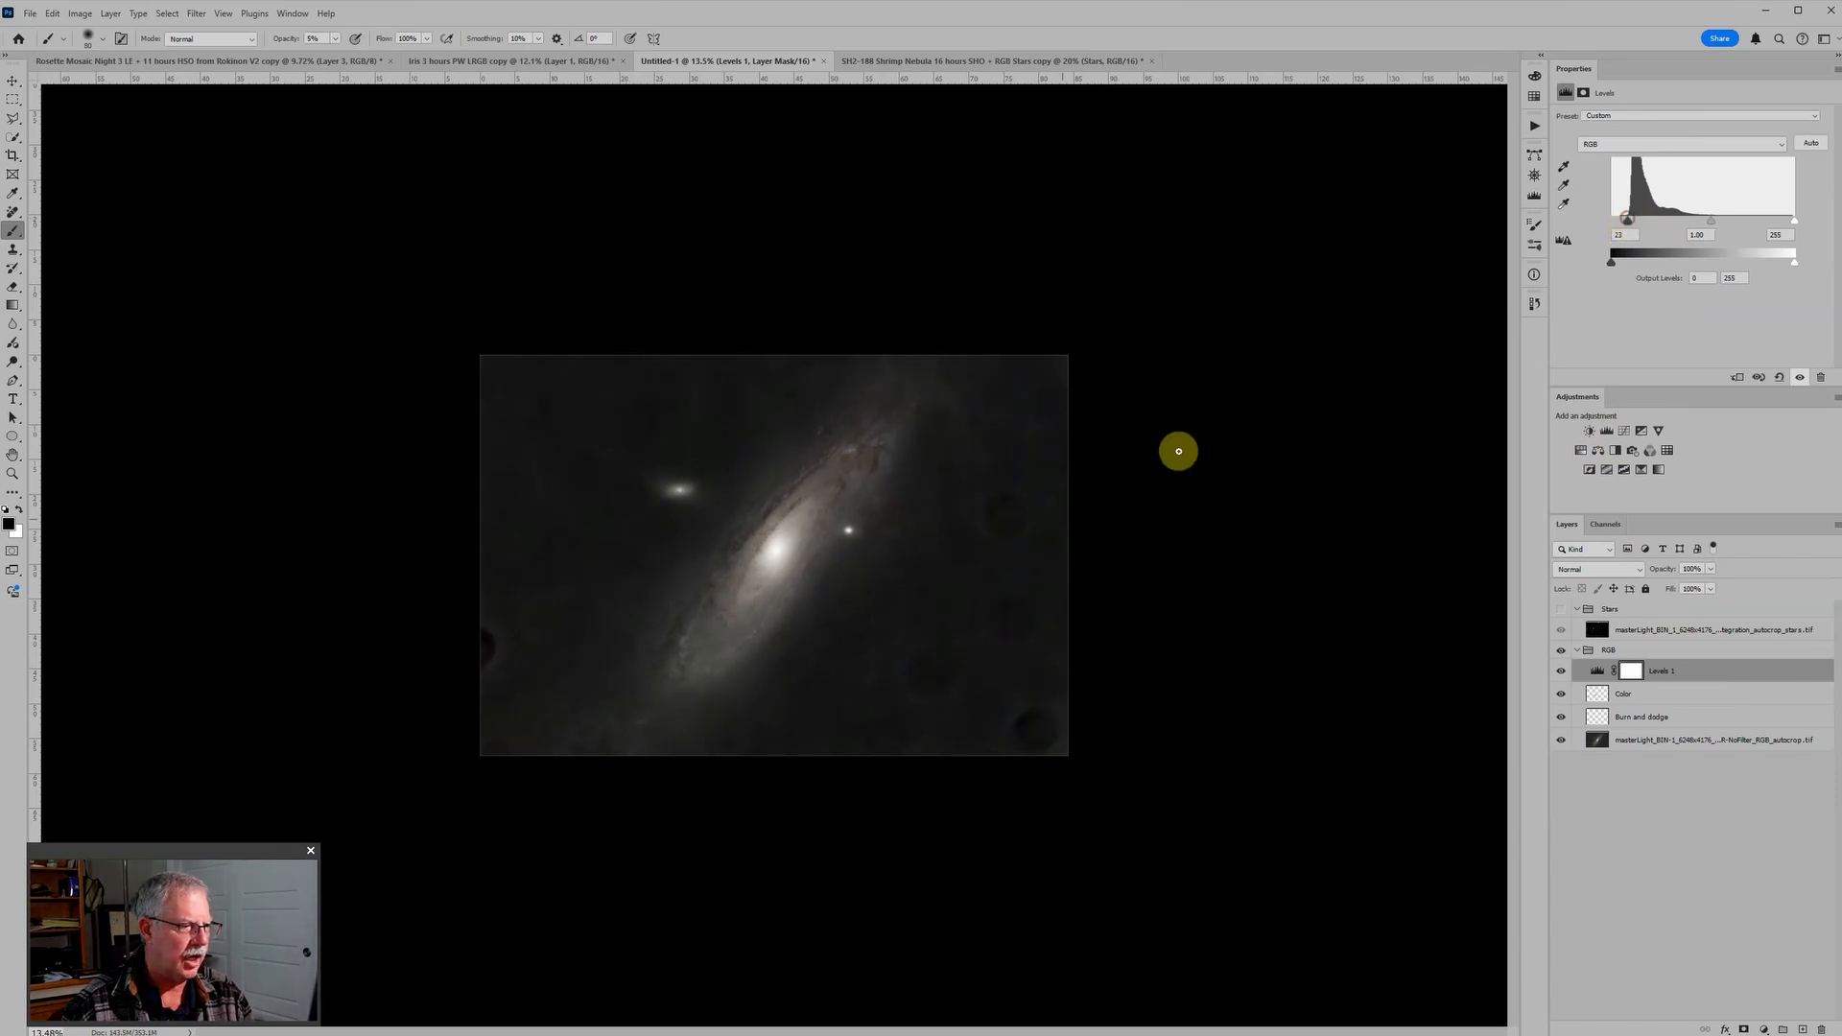
{"action": "scroll", "coordinate": [835, 695], "scroll_direction": "up", "scroll_amount": 5}
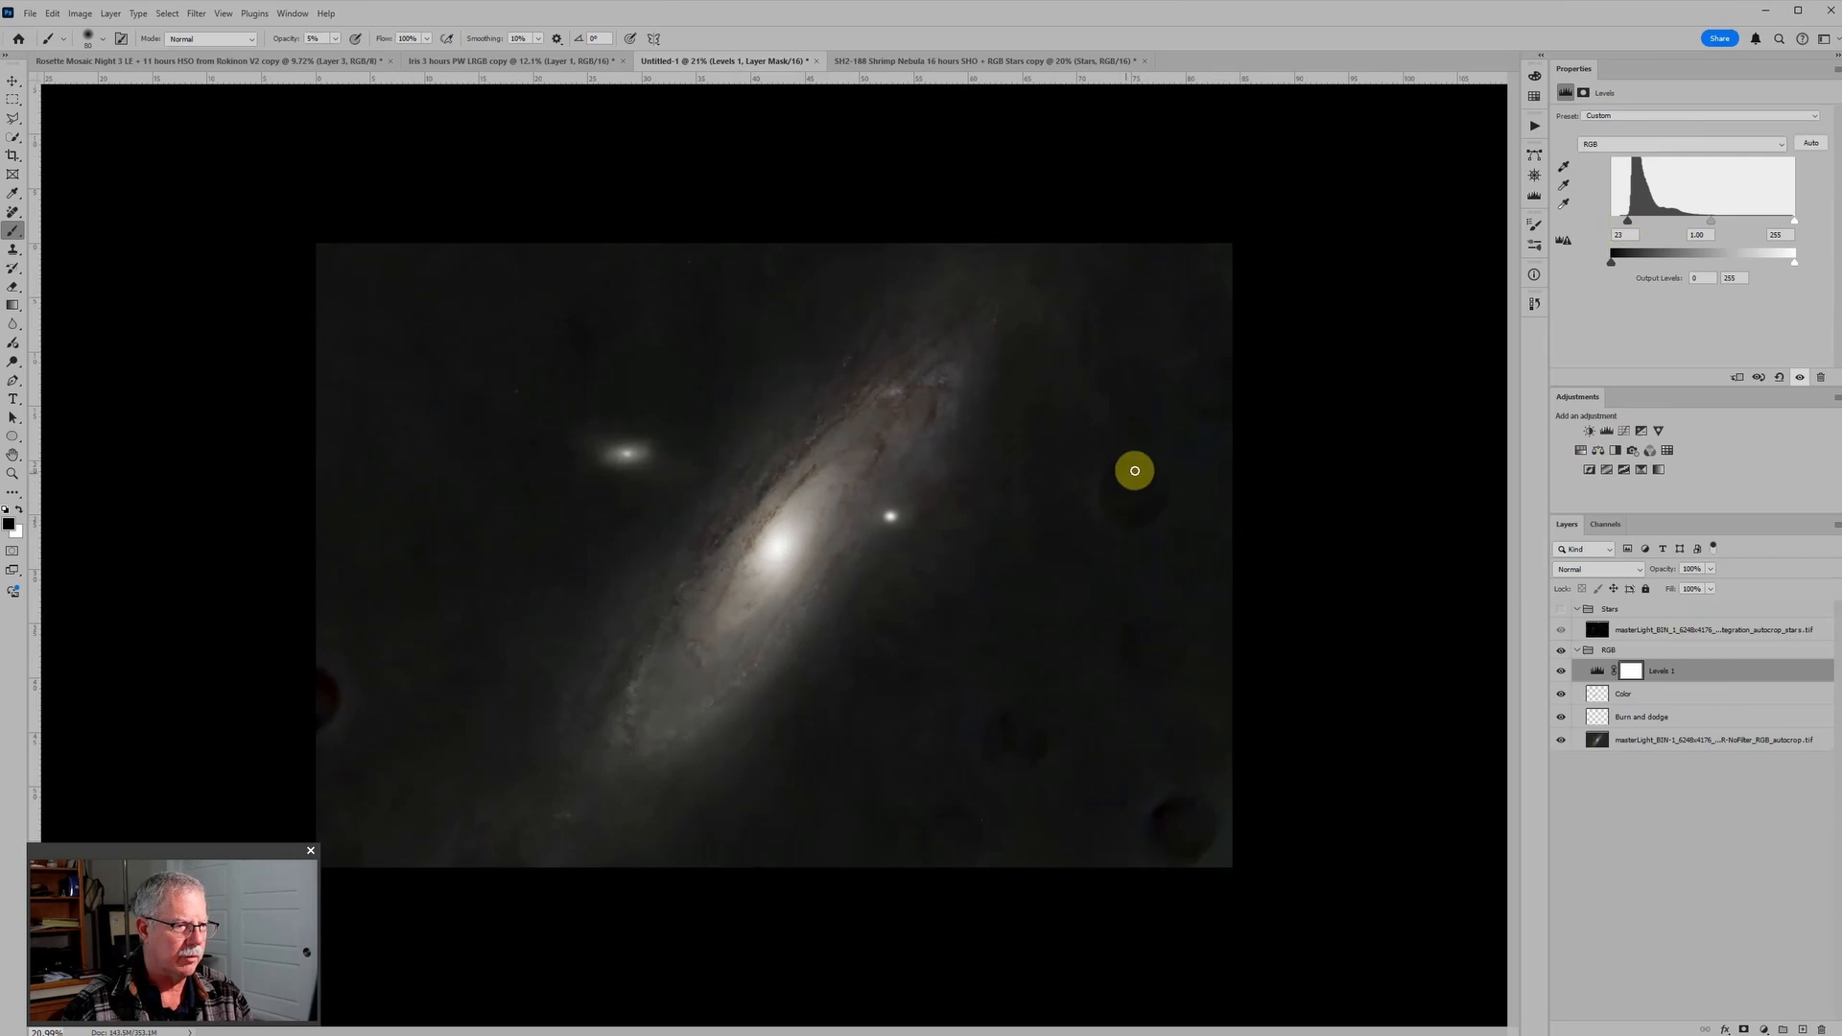
{"action": "scroll", "coordinate": [1106, 499], "scroll_direction": "down", "scroll_amount": 2}
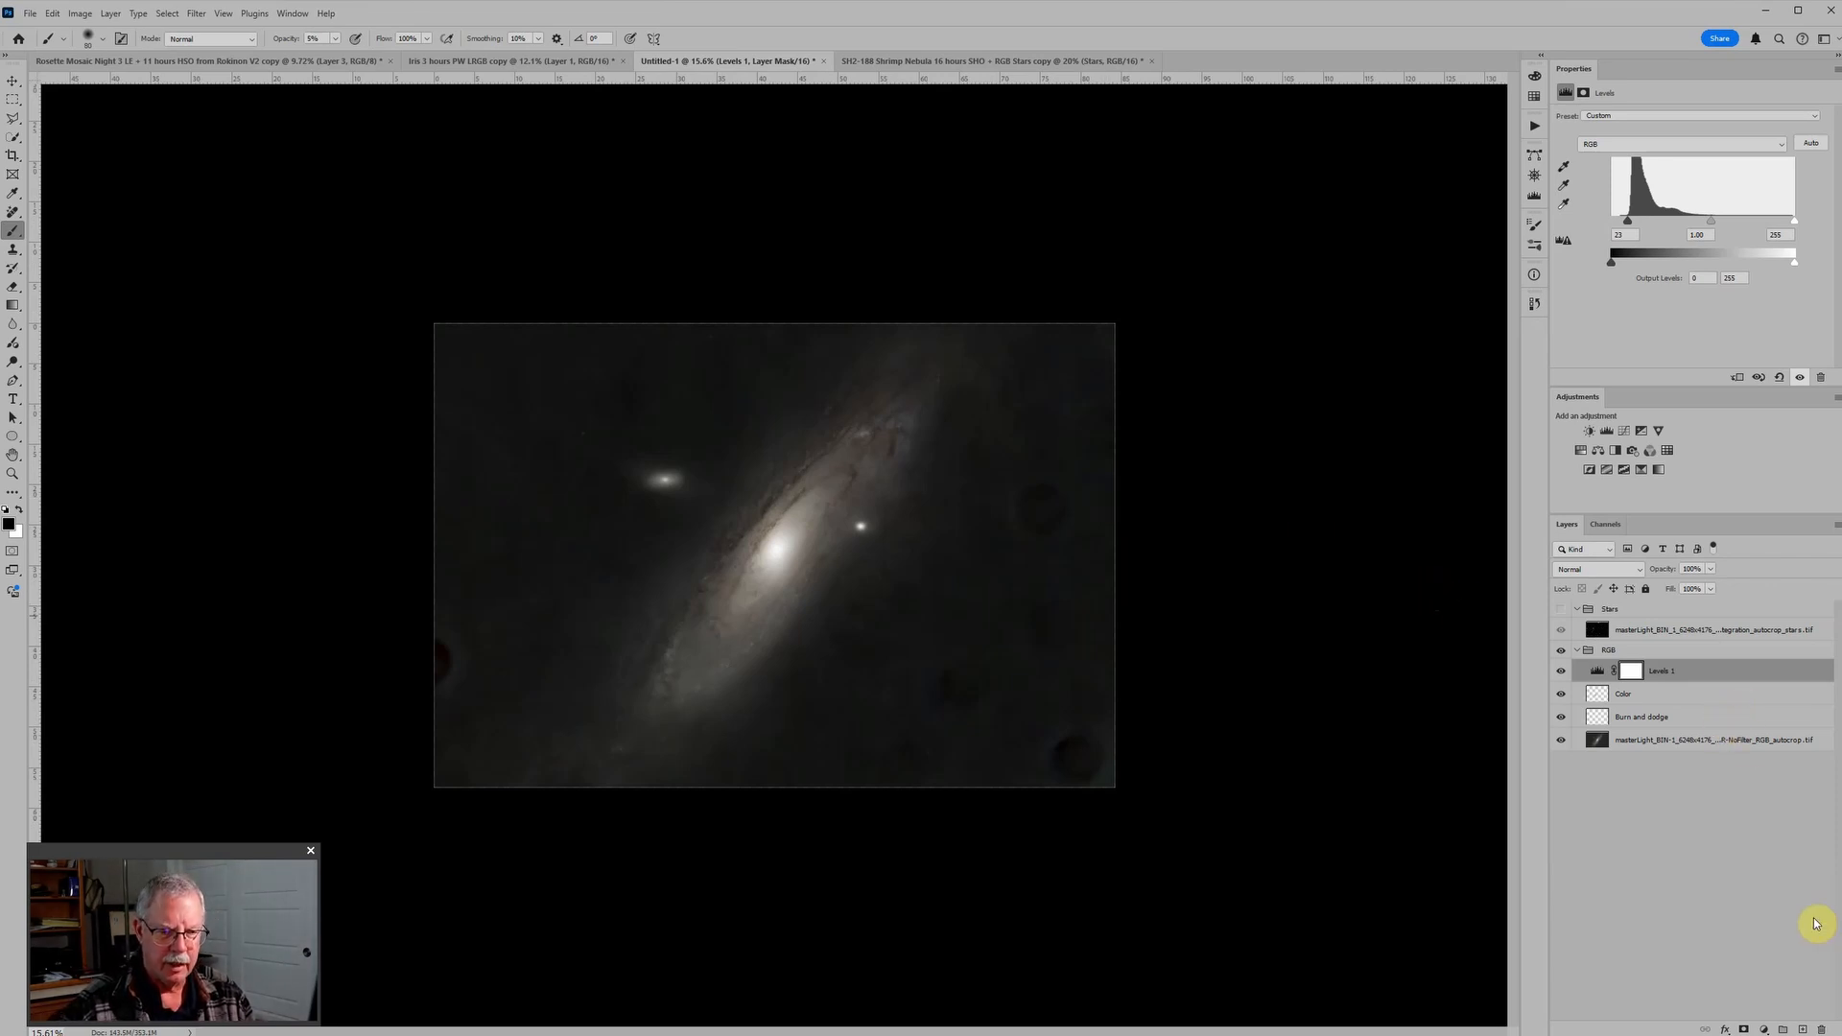
Step: Add a Solid Color fill of 131313 above the Levels adjustment and set its blend mode to Lighten
{"action": "left_click", "coordinate": [1765, 1029]}
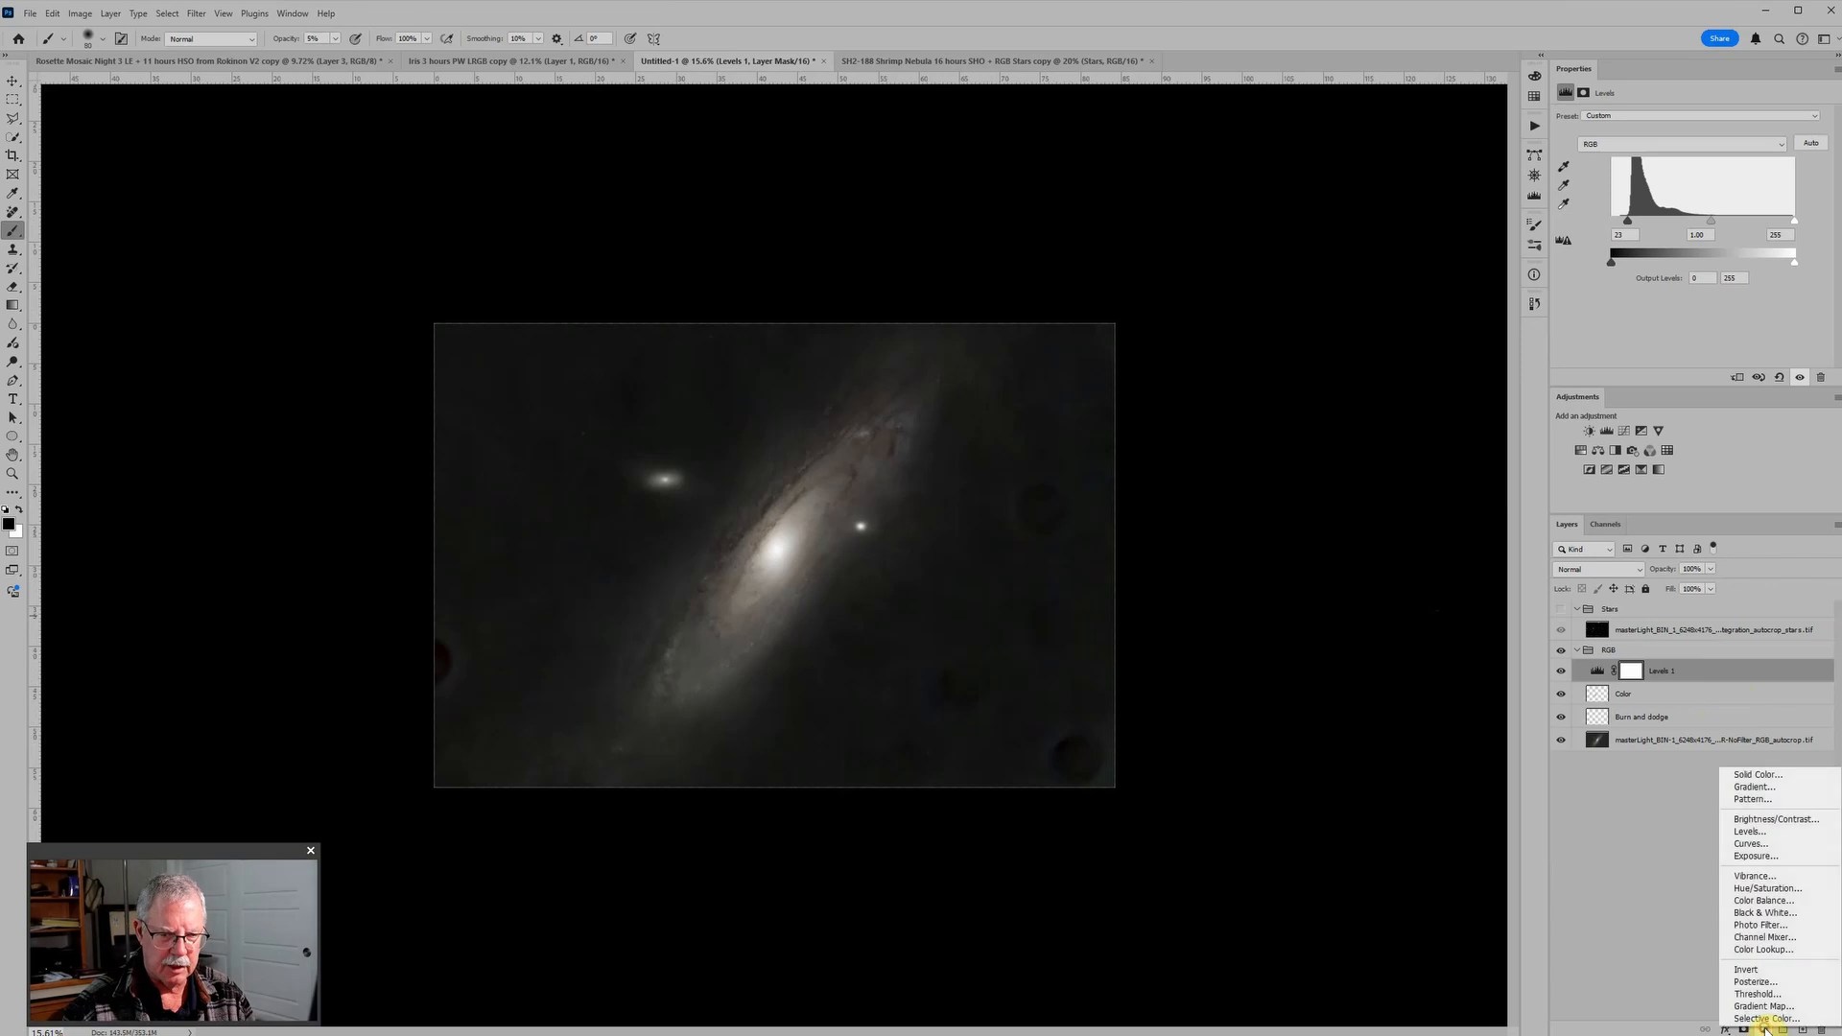
{"action": "left_click", "coordinate": [1778, 782]}
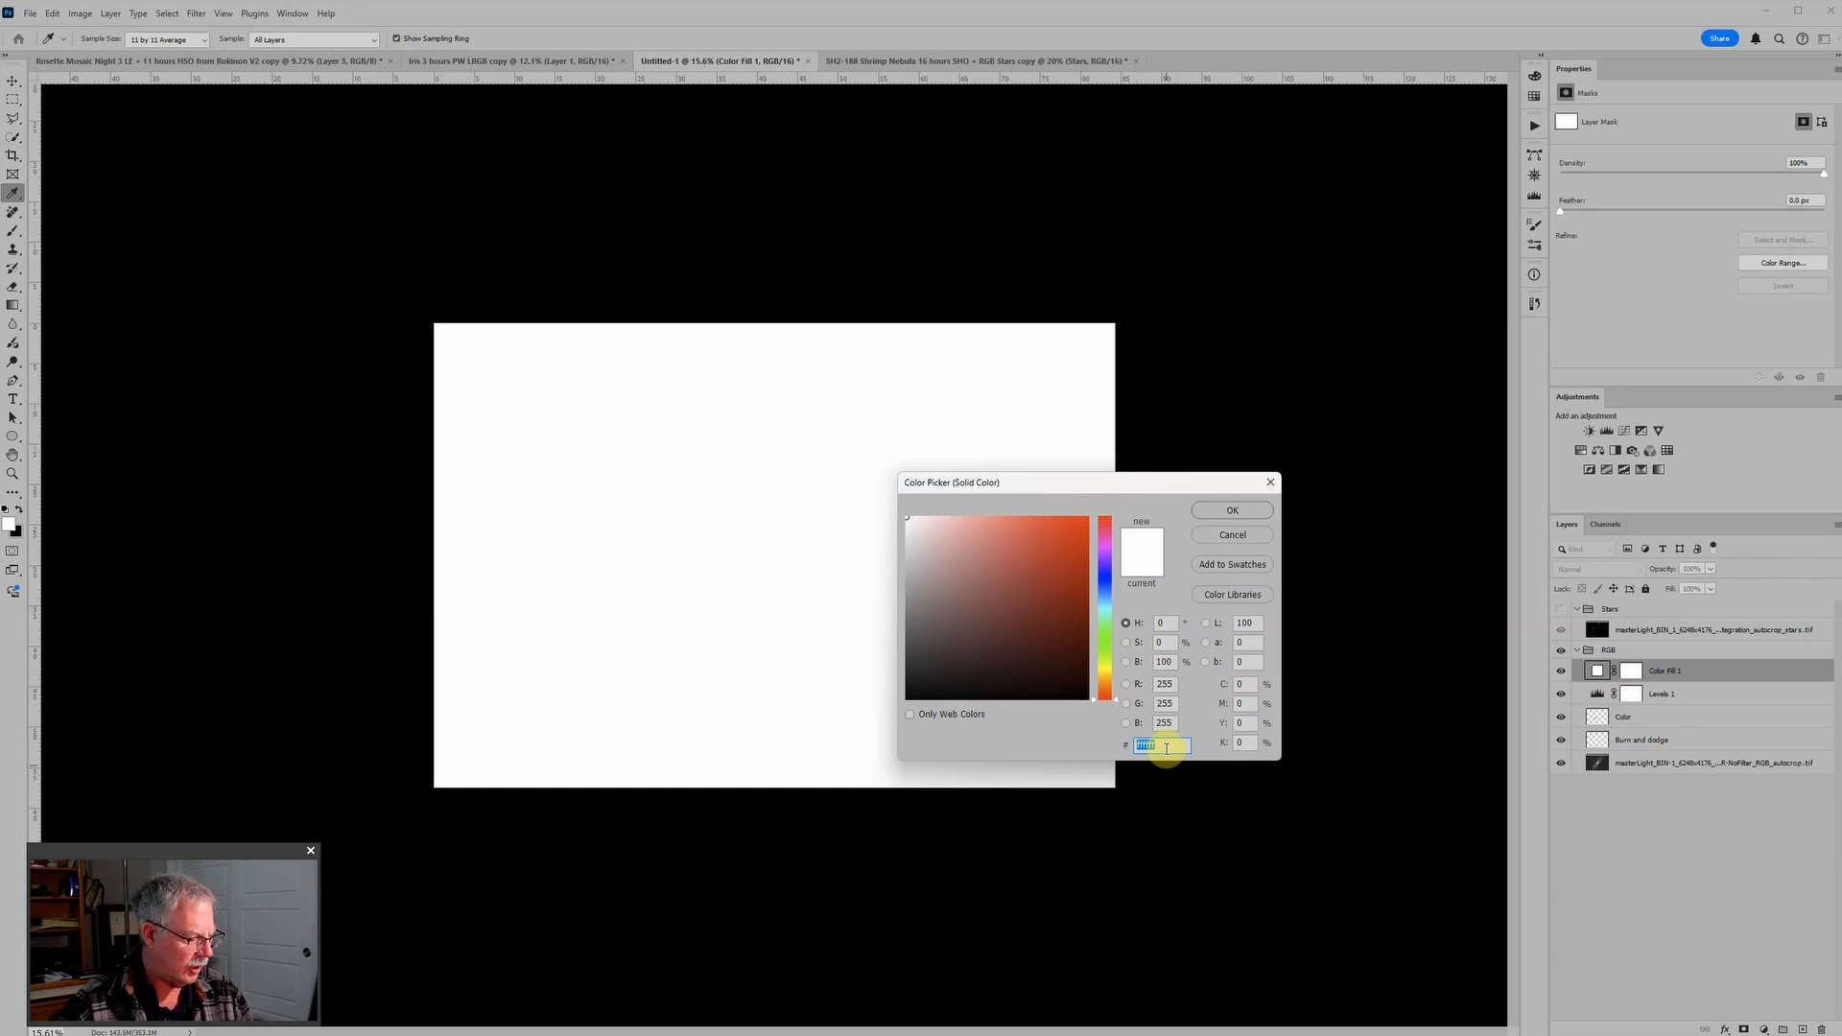
{"action": "type", "text": "131313"}
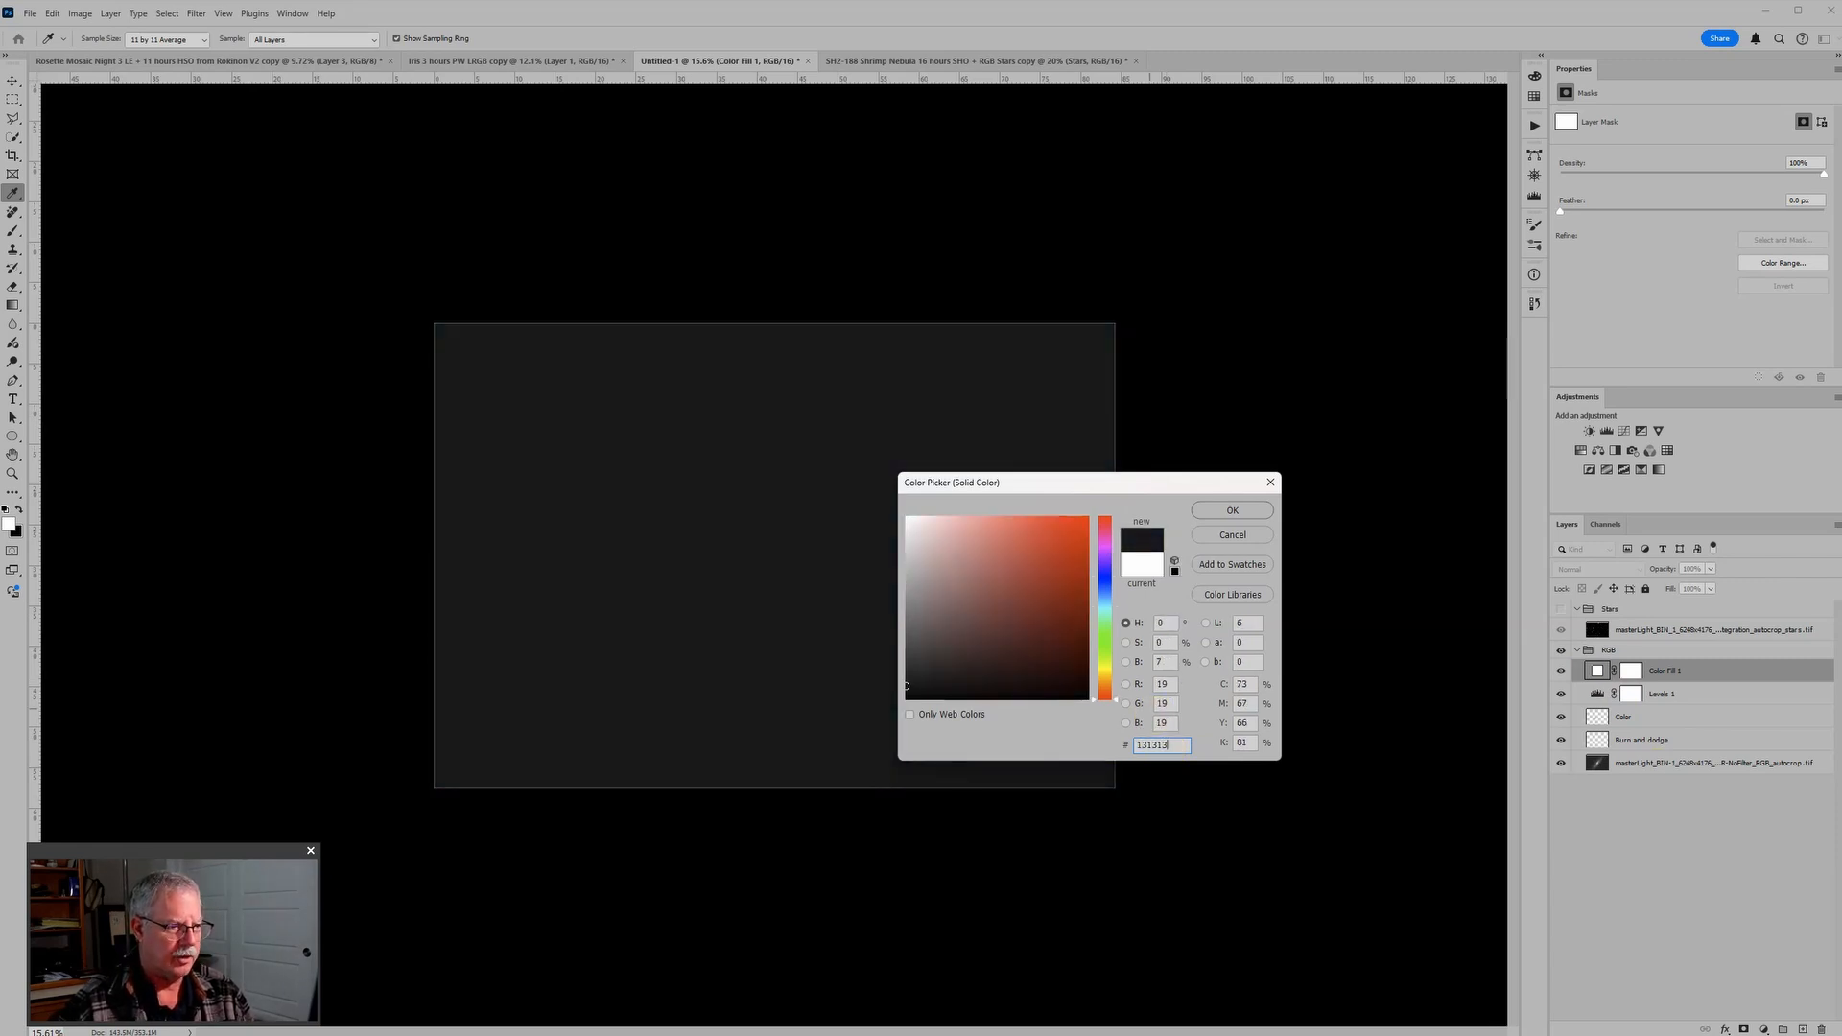
{"action": "left_click", "coordinate": [1231, 510]}
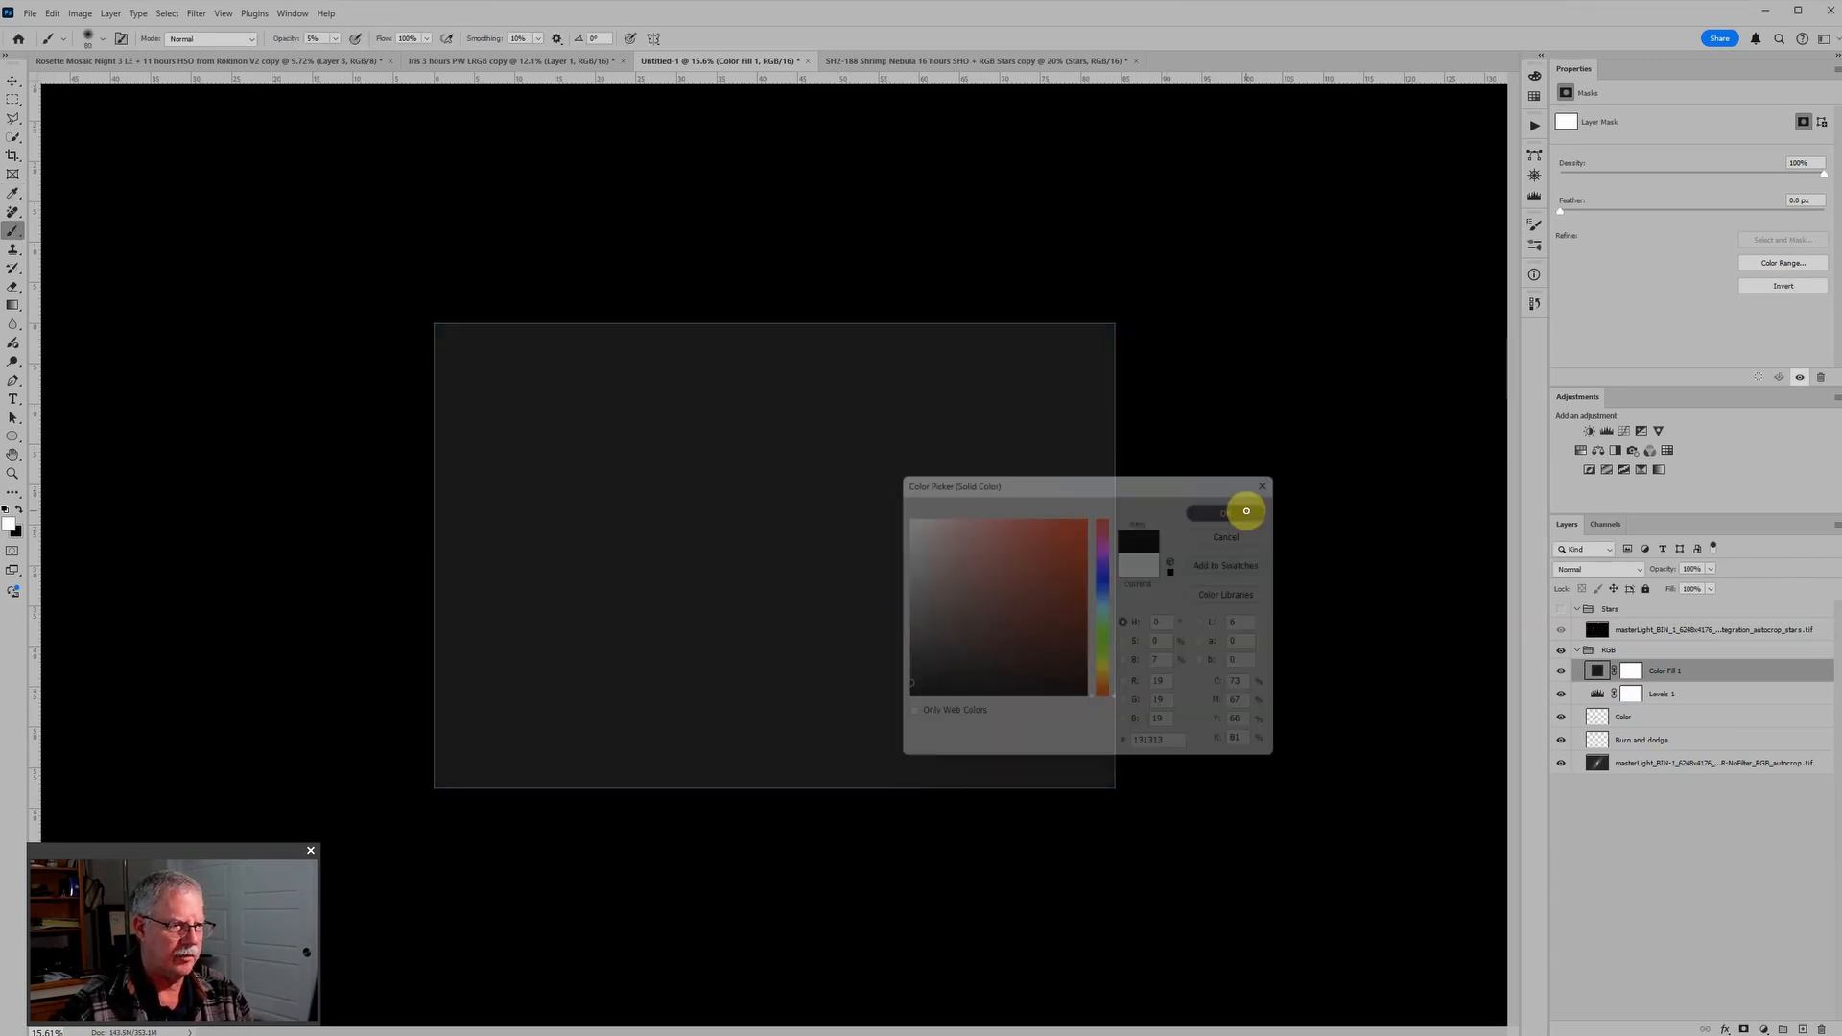
{"action": "scroll", "coordinate": [916, 609], "scroll_direction": "up", "scroll_amount": 2}
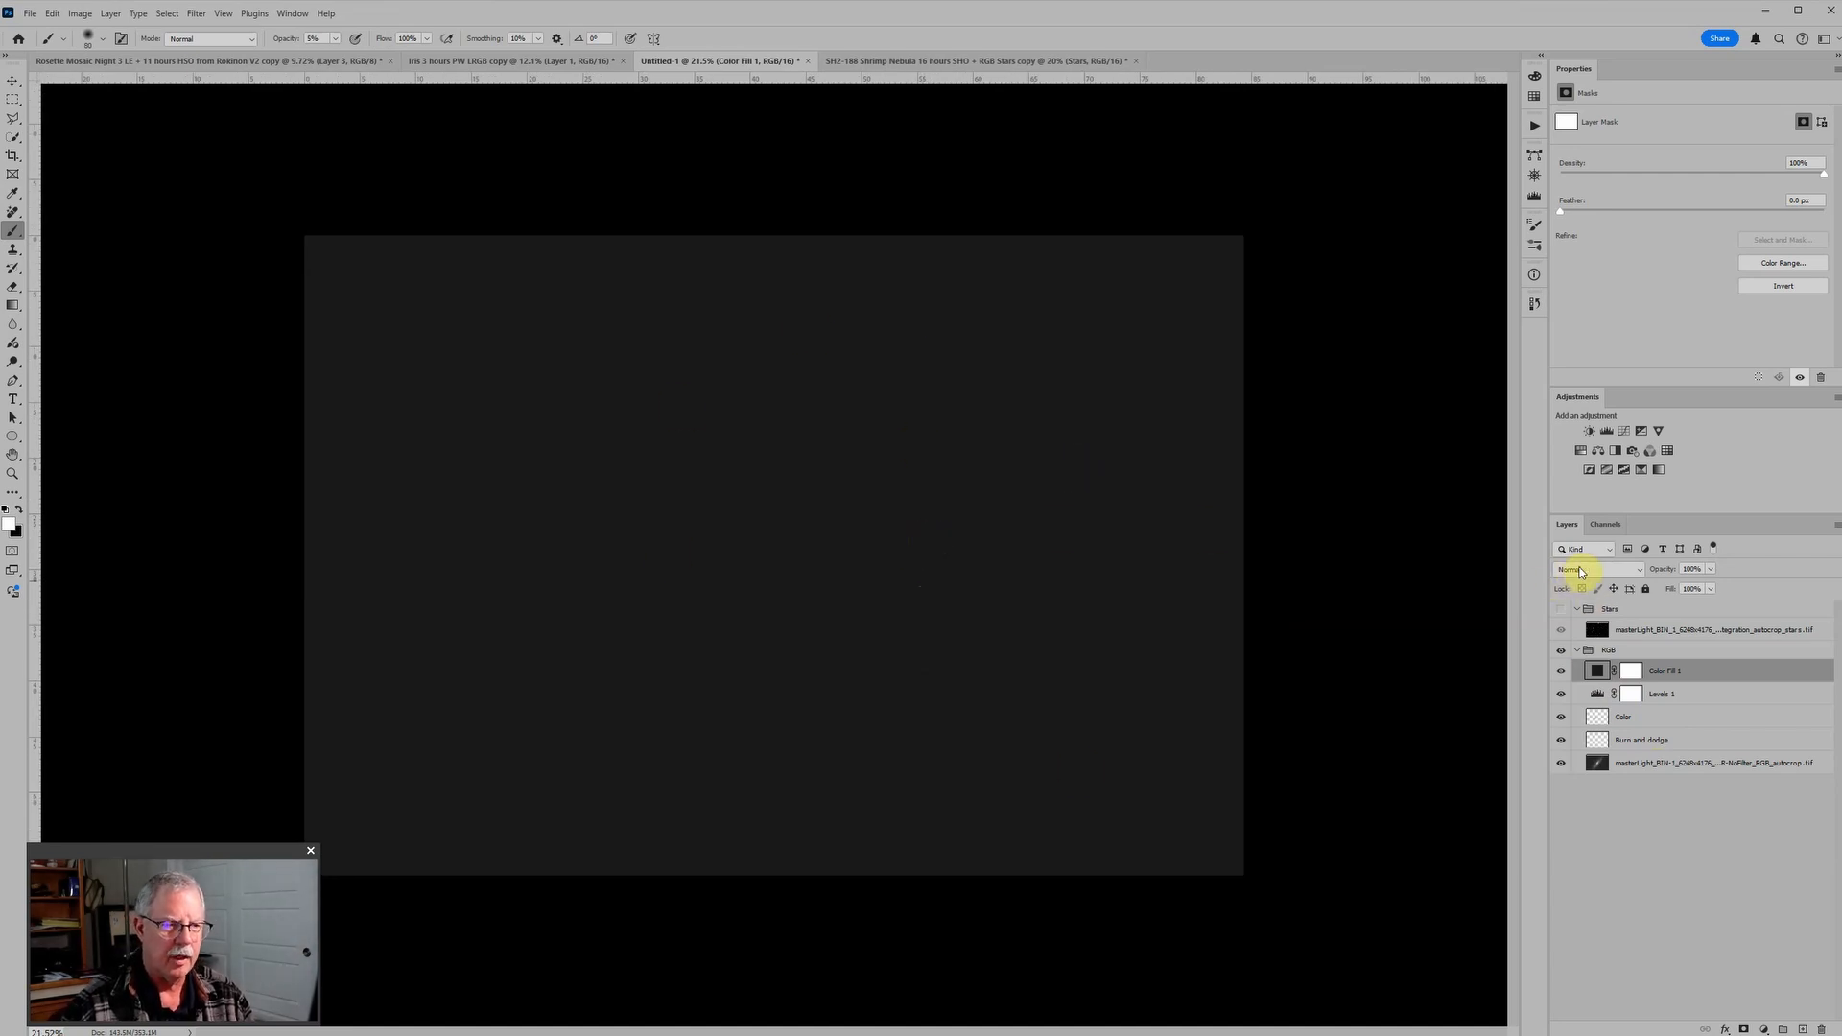
{"action": "left_click", "coordinate": [1580, 573]}
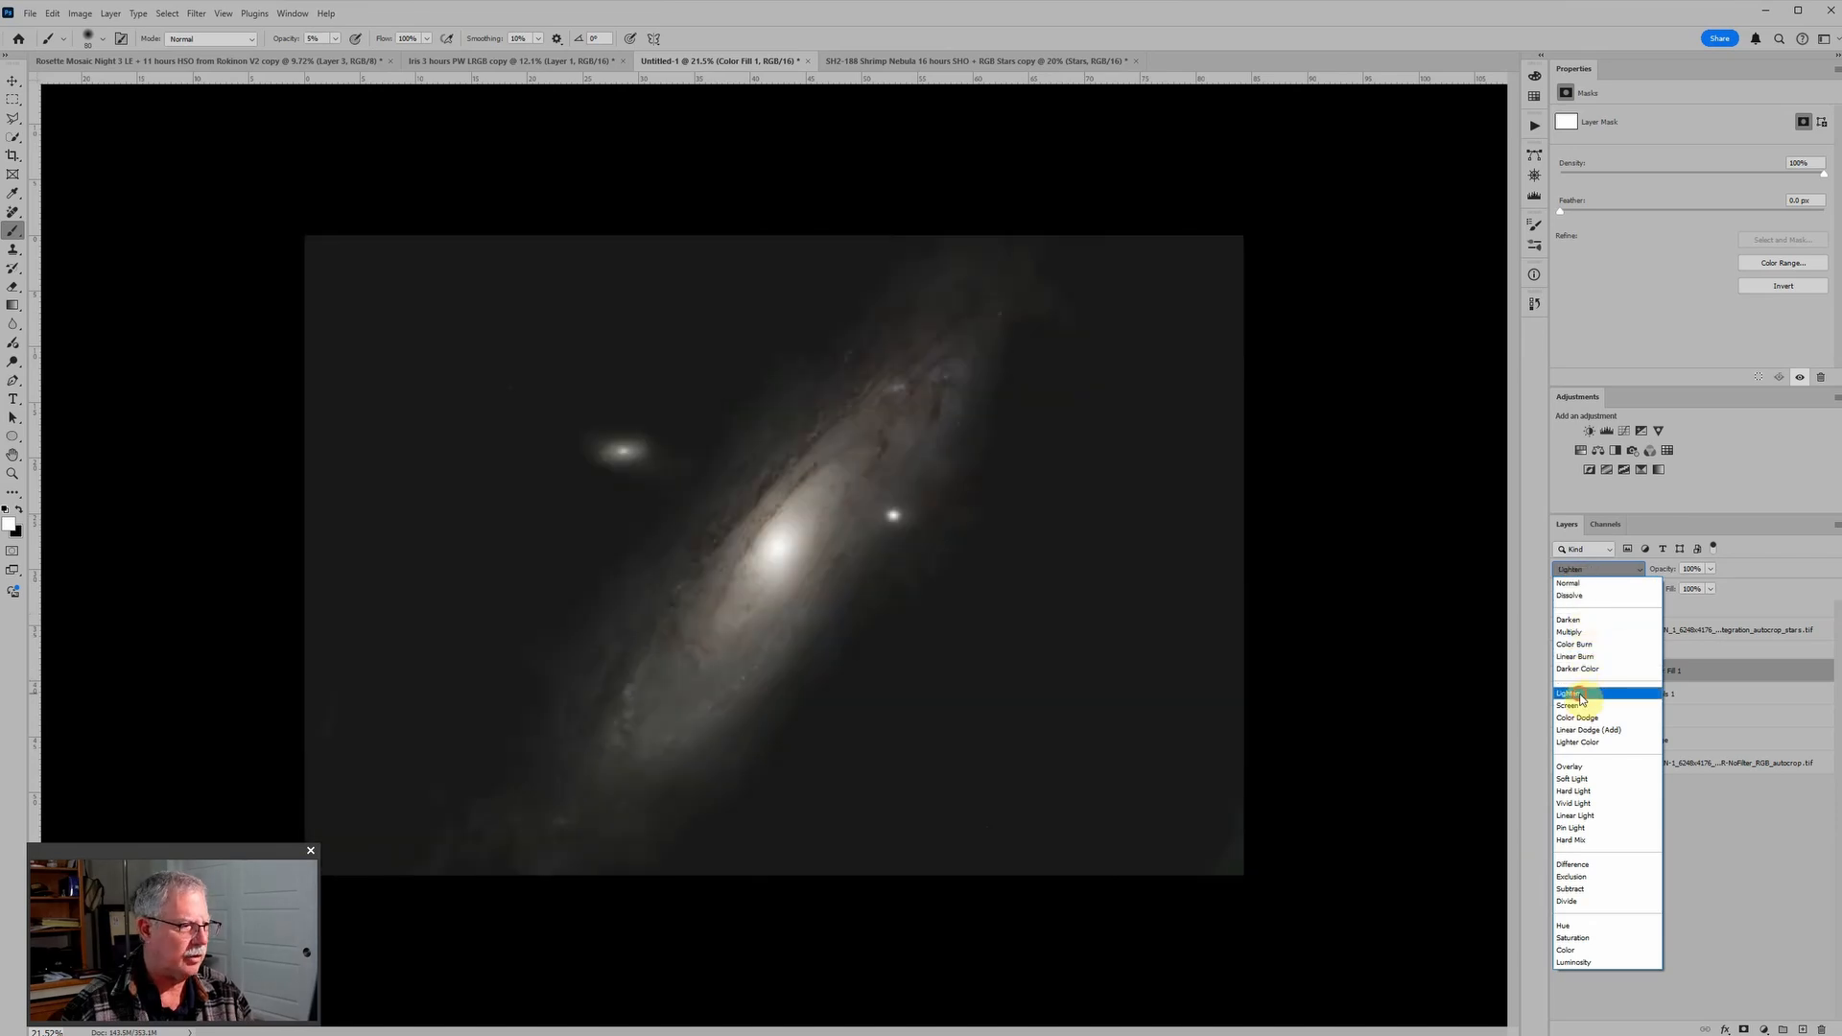
{"action": "left_click", "coordinate": [1580, 695]}
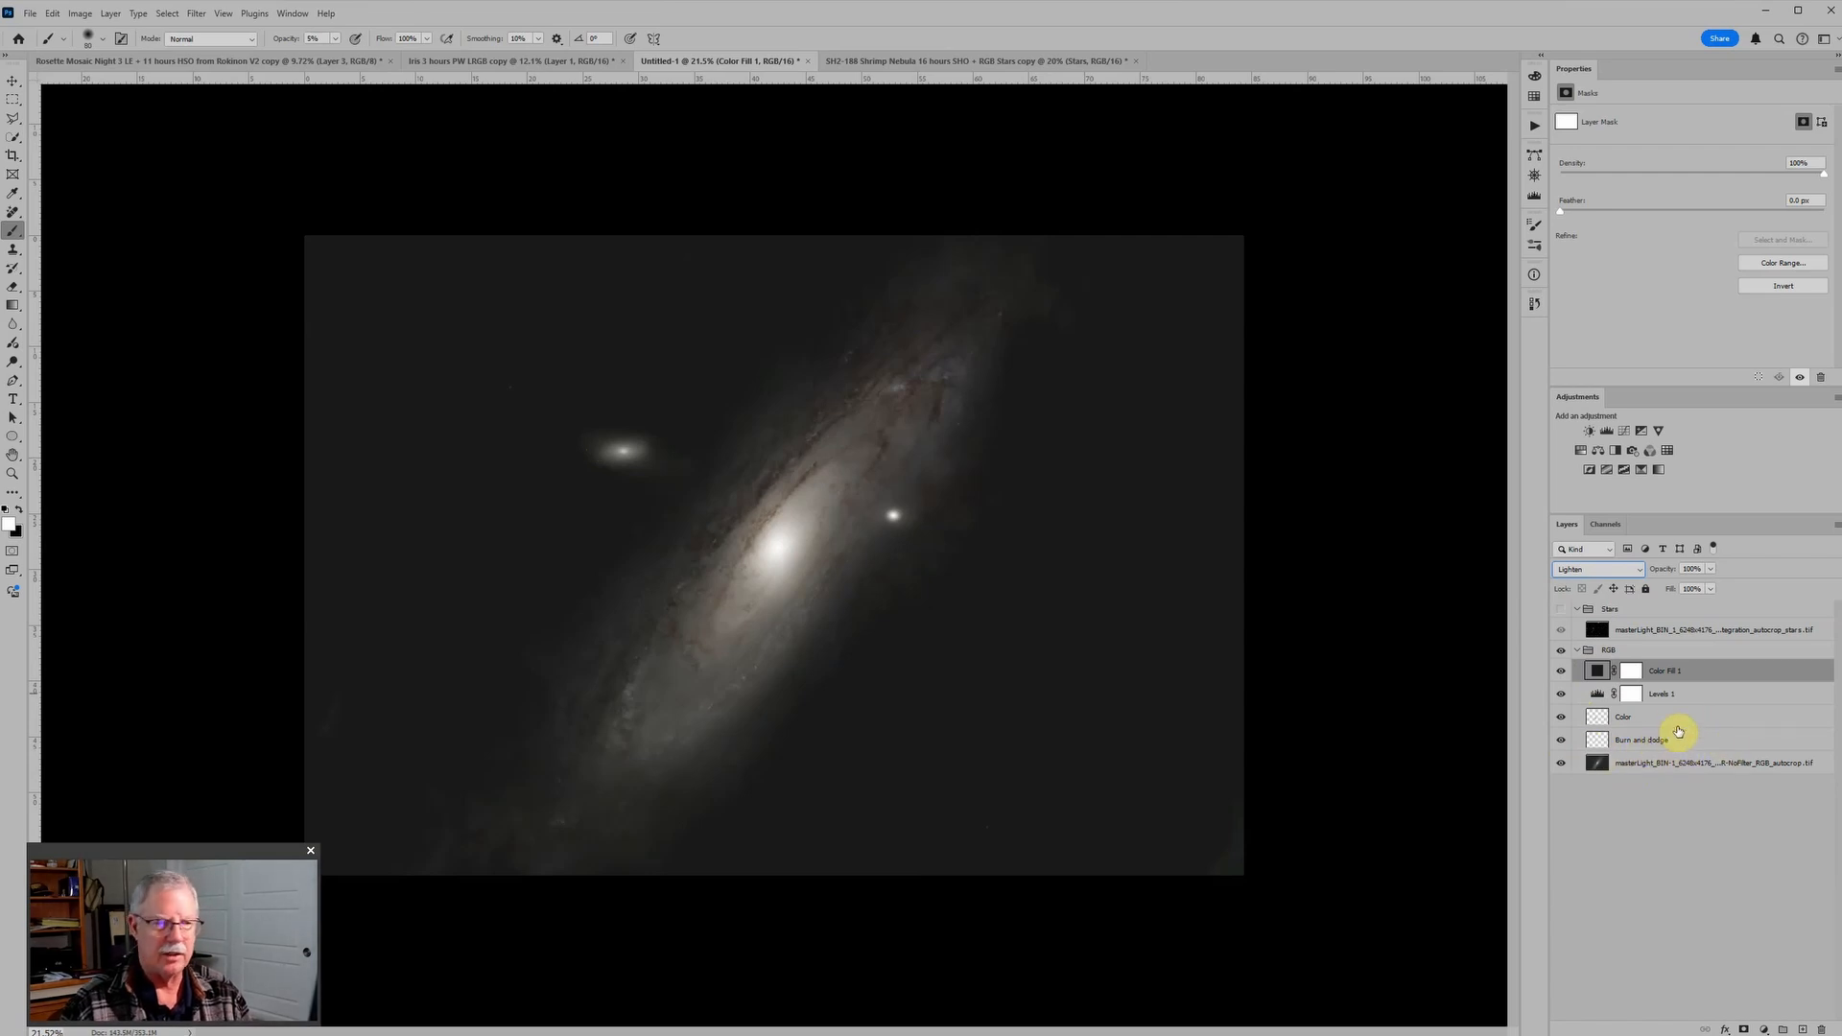
Step: Add a new layer directly above the Color layer and set its blend mode to Soft Light
{"action": "left_click", "coordinate": [1677, 716]}
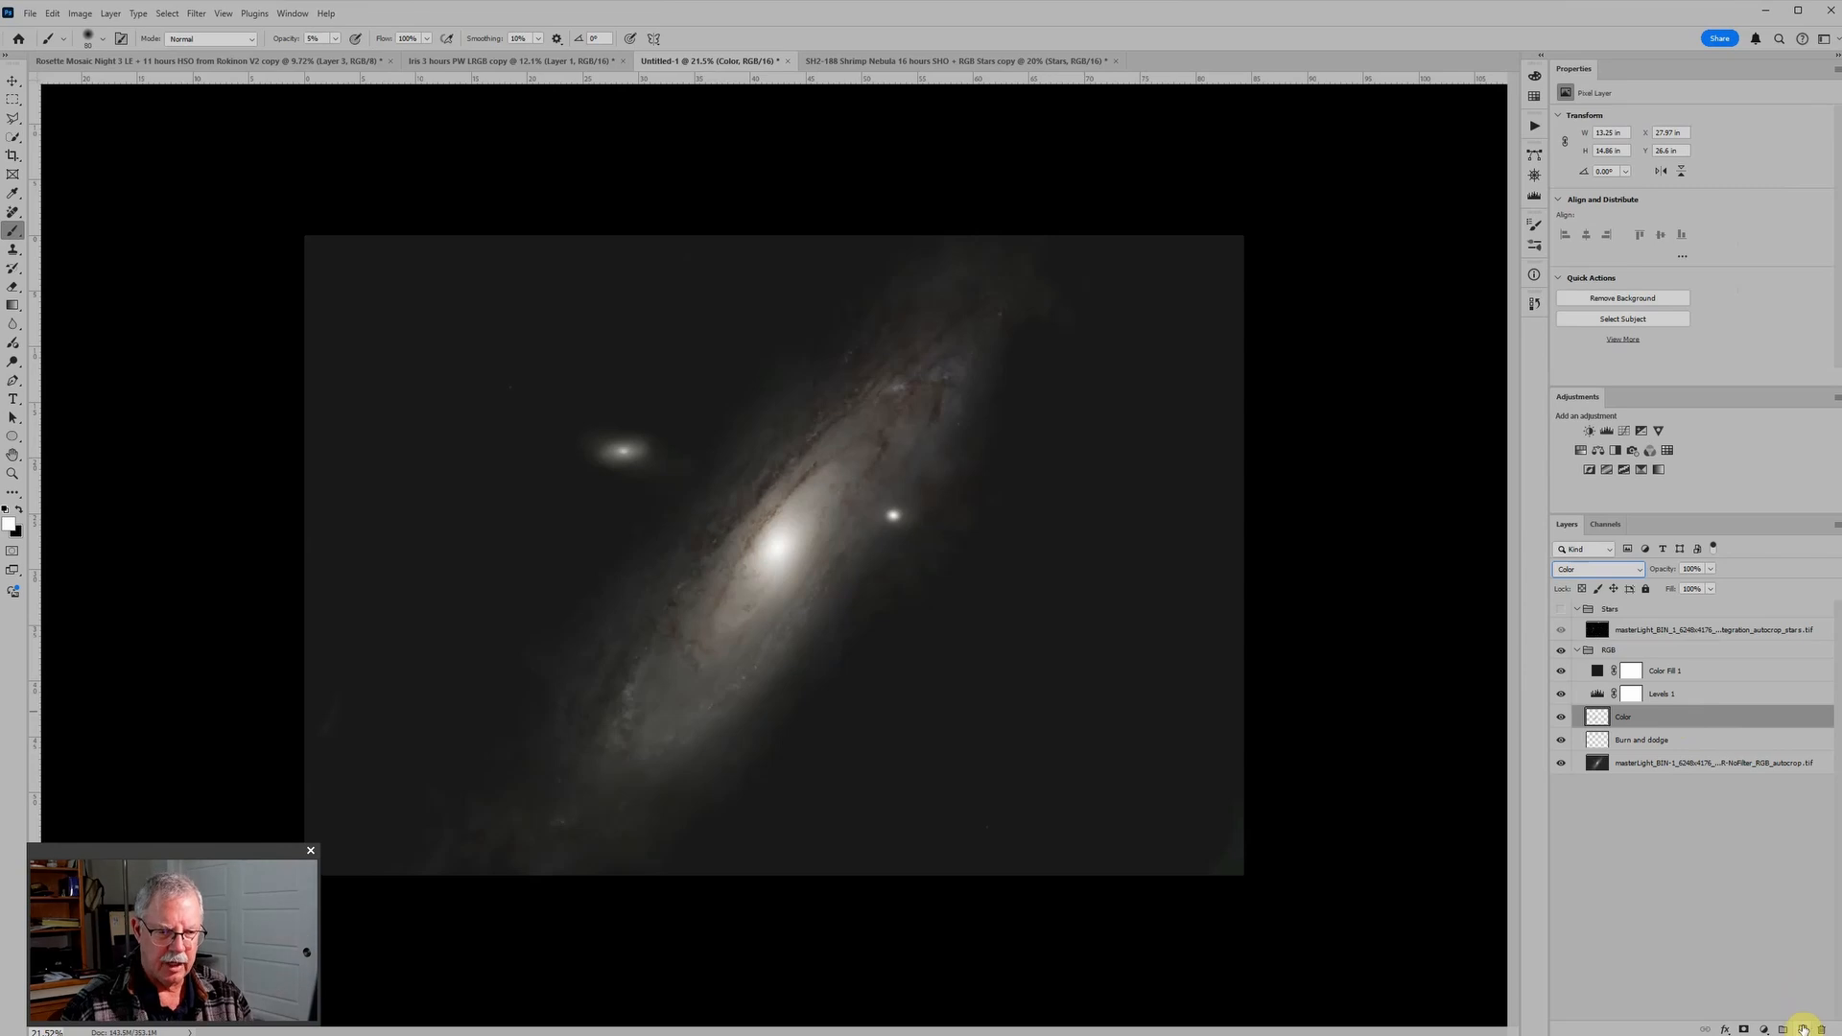
{"action": "left_click", "coordinate": [1804, 1029]}
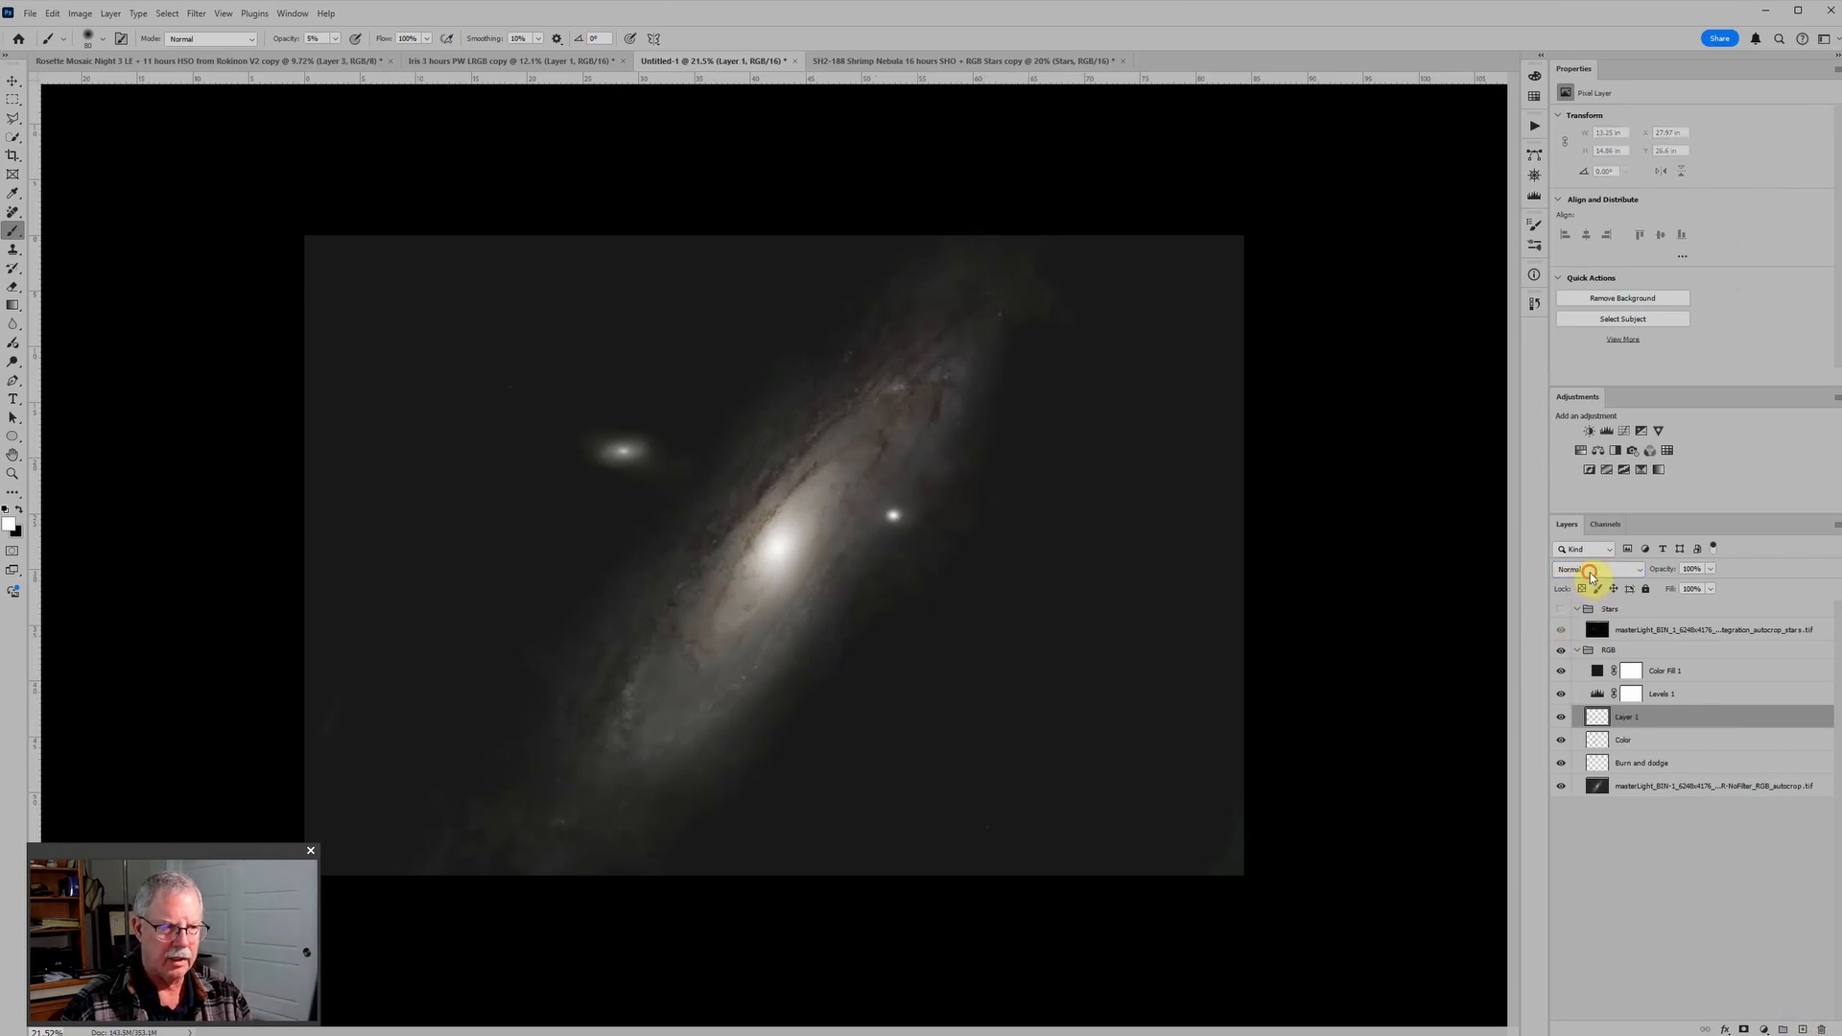
{"action": "left_click", "coordinate": [1589, 572]}
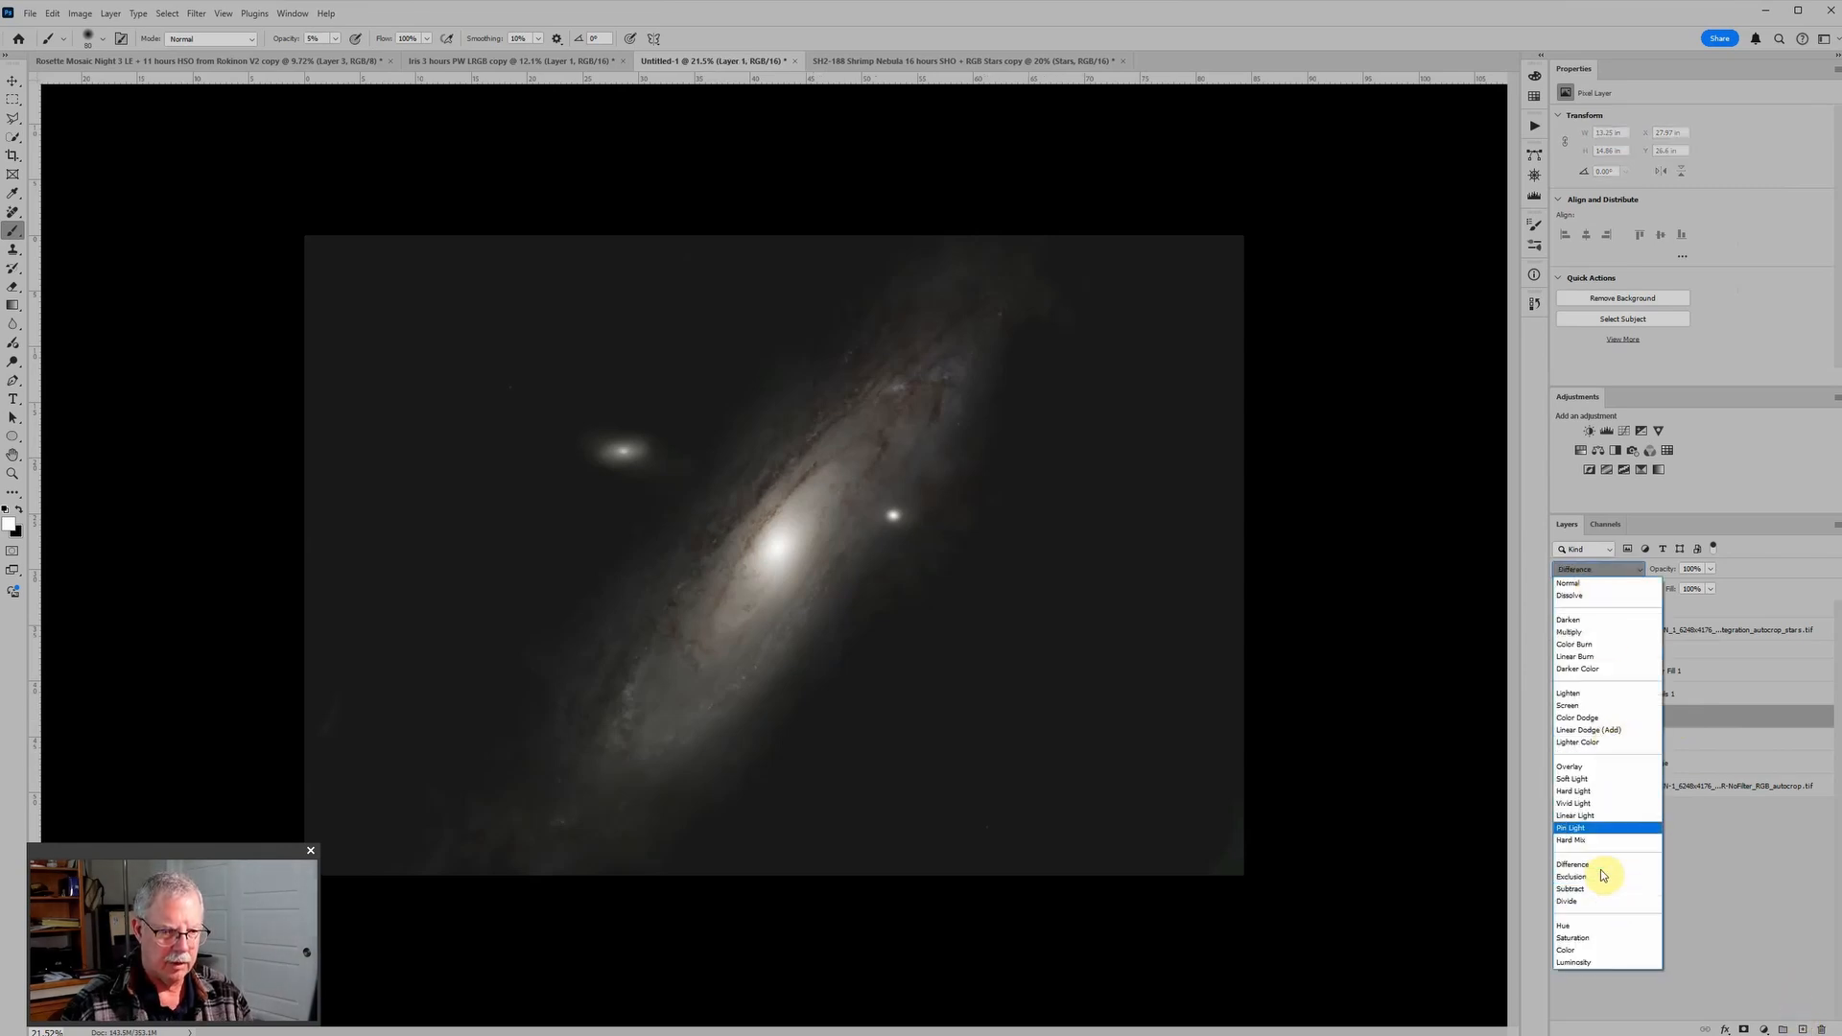
{"action": "left_click", "coordinate": [1573, 778]}
Step: Burn the background corners, edges and the areas around the galaxy in black with a 1200 px brush at 10% opacity
{"action": "key", "text": "ctrl+minus"}
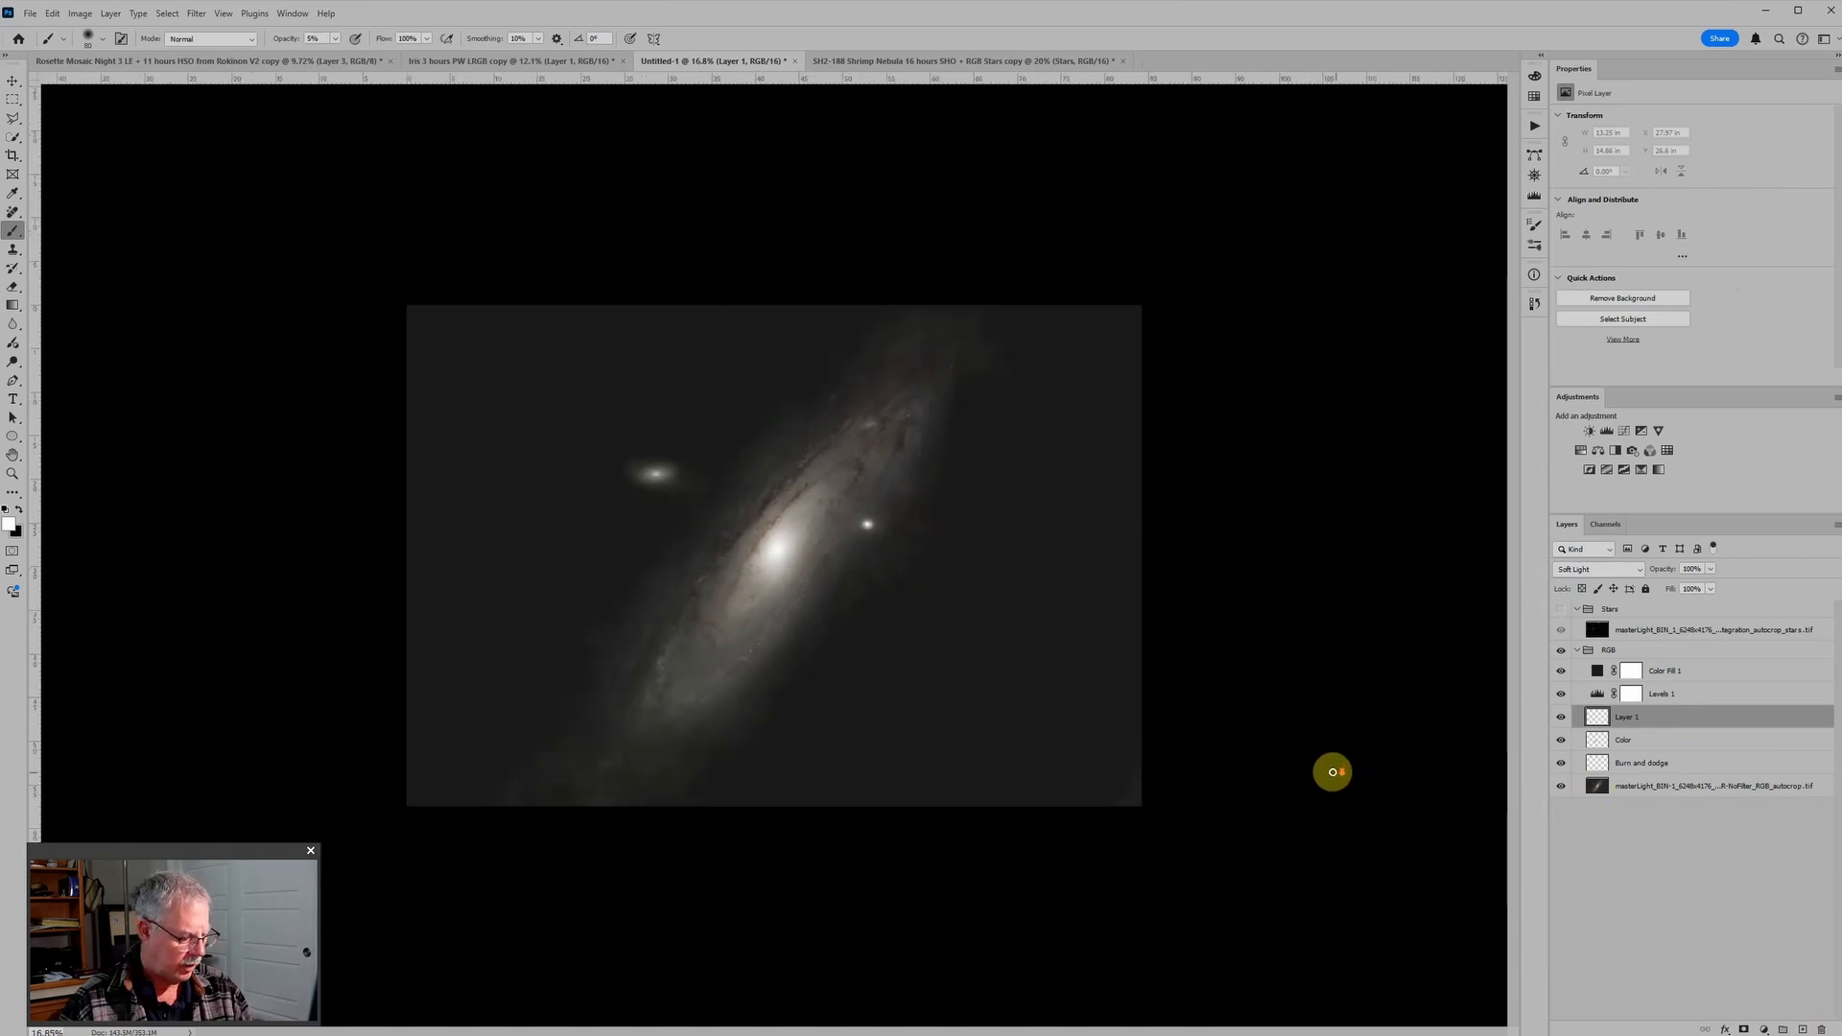
{"action": "scroll", "coordinate": [1333, 773], "scroll_direction": "down", "scroll_amount": 1}
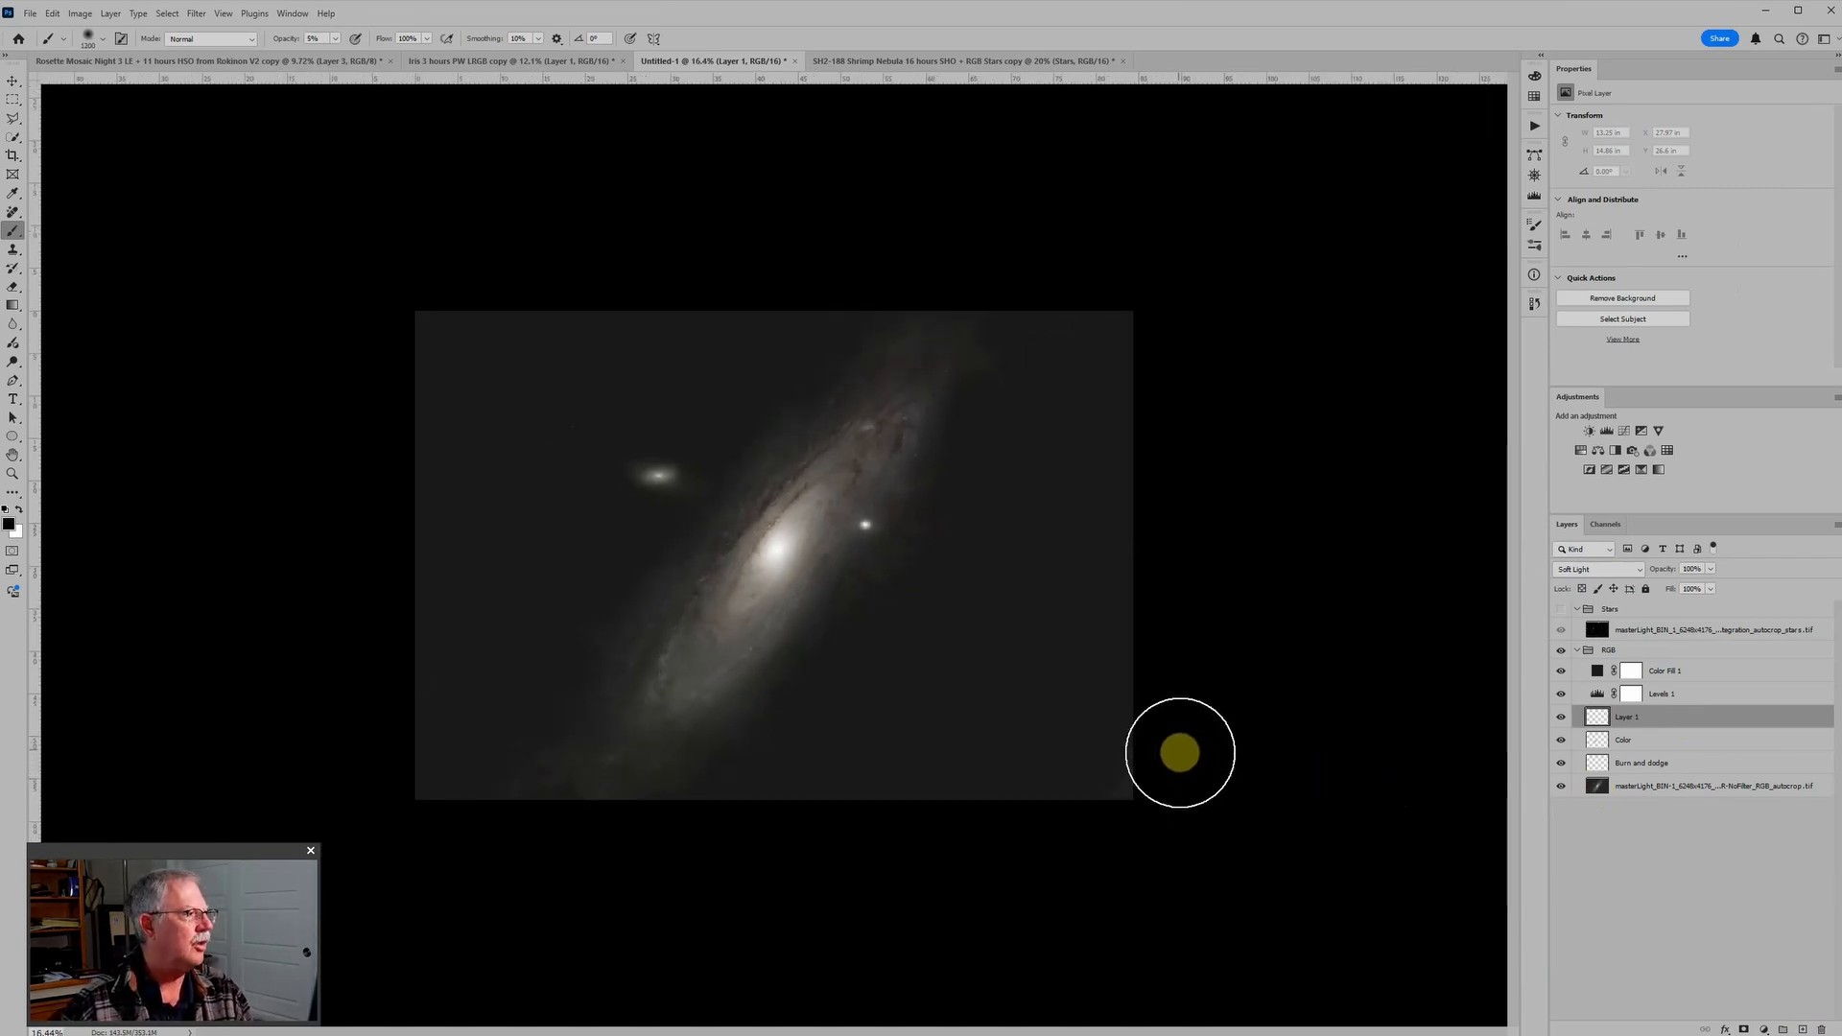
{"action": "key", "text": "1"}
{"action": "mouse_move", "coordinate": [1154, 734]}
{"action": "left_mouse_down"}
{"action": "mouse_move", "coordinate": [1097, 781]}
{"action": "mouse_move", "coordinate": [1113, 453]}
{"action": "left_mouse_up"}
{"action": "left_click_drag", "start_coordinate": [455, 700], "coordinate": [447, 776]}
{"action": "left_click_drag", "start_coordinate": [405, 671], "coordinate": [452, 769]}
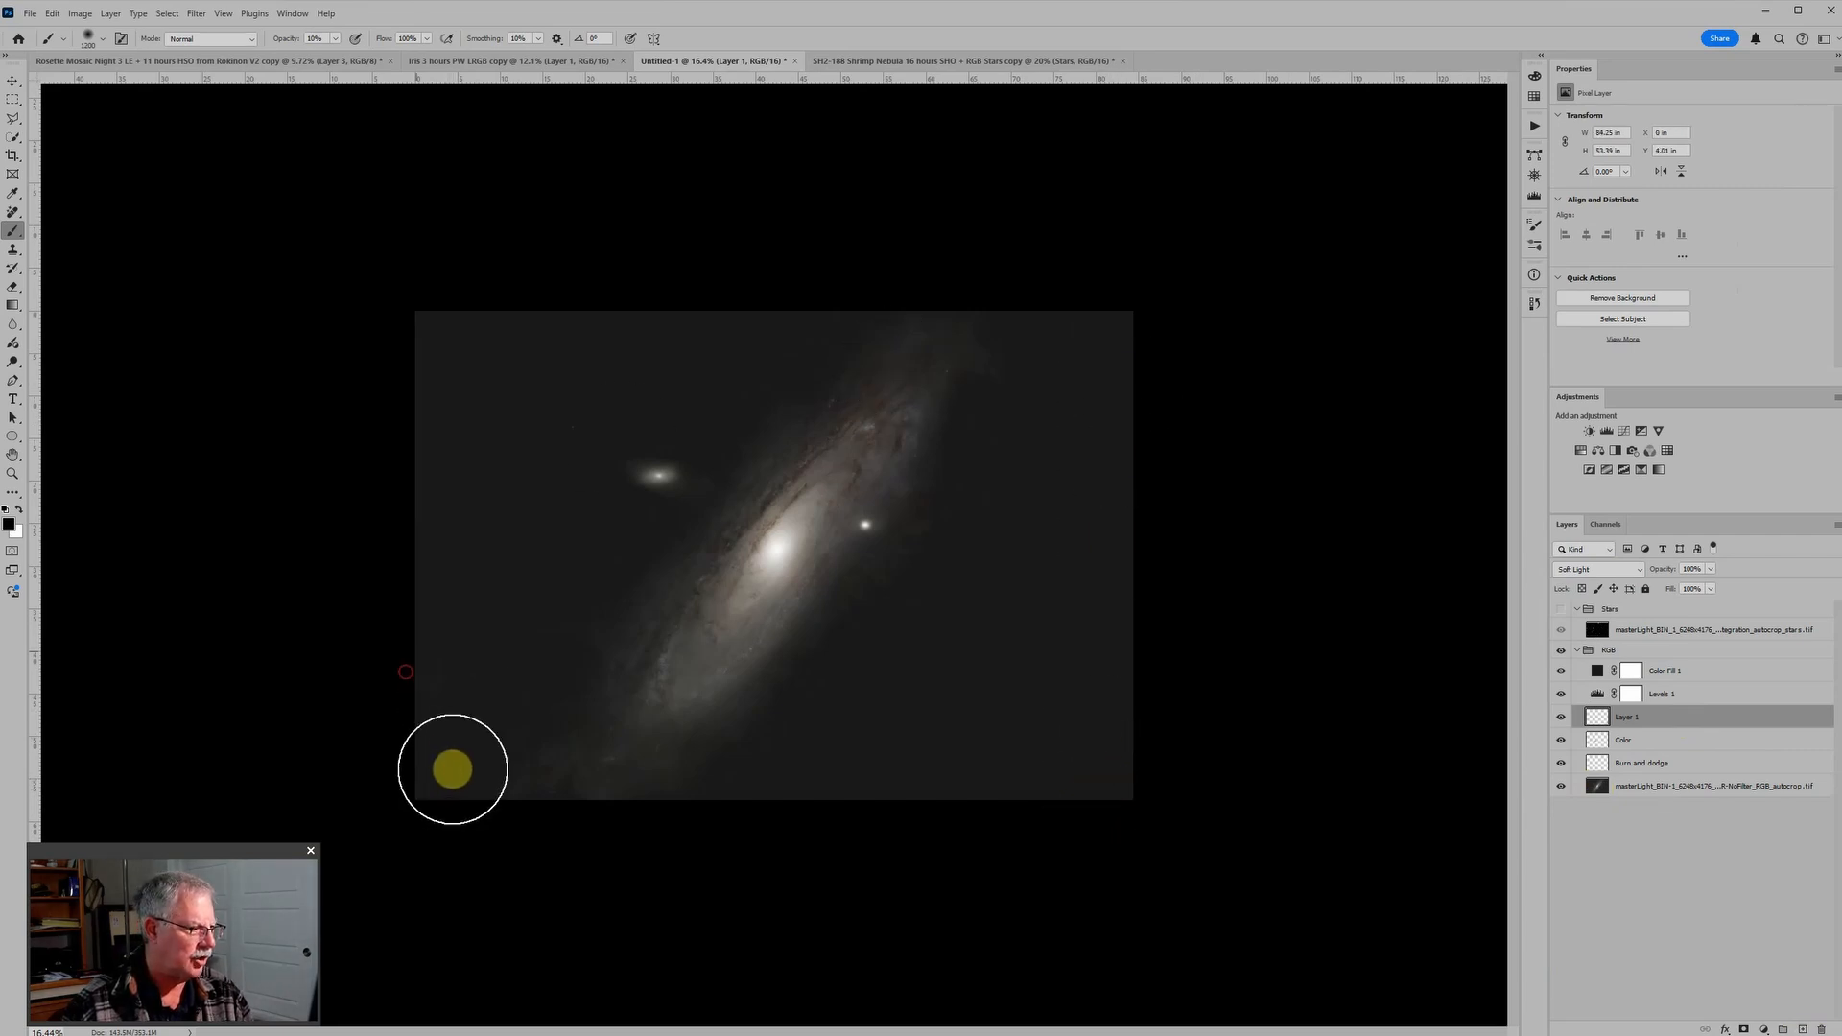
{"action": "mouse_move", "coordinate": [559, 645]}
{"action": "left_mouse_down"}
{"action": "mouse_move", "coordinate": [528, 811]}
{"action": "mouse_move", "coordinate": [543, 773]}
{"action": "mouse_move", "coordinate": [720, 791]}
{"action": "mouse_move", "coordinate": [642, 804]}
{"action": "mouse_move", "coordinate": [654, 776]}
{"action": "mouse_move", "coordinate": [609, 786]}
{"action": "mouse_move", "coordinate": [1030, 591]}
{"action": "mouse_move", "coordinate": [1010, 572]}
{"action": "mouse_move", "coordinate": [1049, 395]}
{"action": "mouse_move", "coordinate": [1010, 327]}
{"action": "mouse_move", "coordinate": [1004, 370]}
{"action": "mouse_move", "coordinate": [998, 331]}
{"action": "mouse_move", "coordinate": [858, 318]}
{"action": "mouse_move", "coordinate": [673, 543]}
{"action": "mouse_move", "coordinate": [631, 631]}
{"action": "mouse_move", "coordinate": [624, 614]}
{"action": "mouse_move", "coordinate": [675, 544]}
{"action": "mouse_move", "coordinate": [567, 746]}
{"action": "mouse_move", "coordinate": [549, 823]}
{"action": "mouse_move", "coordinate": [708, 745]}
{"action": "mouse_move", "coordinate": [680, 794]}
{"action": "mouse_move", "coordinate": [768, 729]}
{"action": "mouse_move", "coordinate": [901, 690]}
{"action": "mouse_move", "coordinate": [878, 733]}
{"action": "mouse_move", "coordinate": [844, 699]}
{"action": "mouse_move", "coordinate": [848, 665]}
{"action": "mouse_move", "coordinate": [886, 682]}
{"action": "mouse_move", "coordinate": [698, 490]}
{"action": "mouse_move", "coordinate": [832, 396]}
{"action": "mouse_move", "coordinate": [953, 393]}
{"action": "mouse_move", "coordinate": [837, 601]}
{"action": "mouse_move", "coordinate": [707, 722]}
{"action": "mouse_move", "coordinate": [725, 569]}
{"action": "mouse_move", "coordinate": [818, 370]}
{"action": "mouse_move", "coordinate": [754, 420]}
{"action": "mouse_move", "coordinate": [648, 607]}
{"action": "mouse_move", "coordinate": [637, 669]}
{"action": "mouse_move", "coordinate": [759, 550]}
{"action": "mouse_move", "coordinate": [832, 400]}
{"action": "mouse_move", "coordinate": [888, 355]}
{"action": "mouse_move", "coordinate": [1020, 352]}
{"action": "mouse_move", "coordinate": [958, 436]}
{"action": "mouse_move", "coordinate": [706, 628]}
{"action": "mouse_move", "coordinate": [616, 760]}
{"action": "mouse_move", "coordinate": [603, 713]}
{"action": "mouse_move", "coordinate": [592, 736]}
{"action": "mouse_move", "coordinate": [619, 756]}
{"action": "mouse_move", "coordinate": [929, 522]}
{"action": "mouse_move", "coordinate": [966, 354]}
{"action": "mouse_move", "coordinate": [870, 709]}
{"action": "left_mouse_up"}
{"action": "key", "text": "x"}
{"action": "key", "text": "x"}
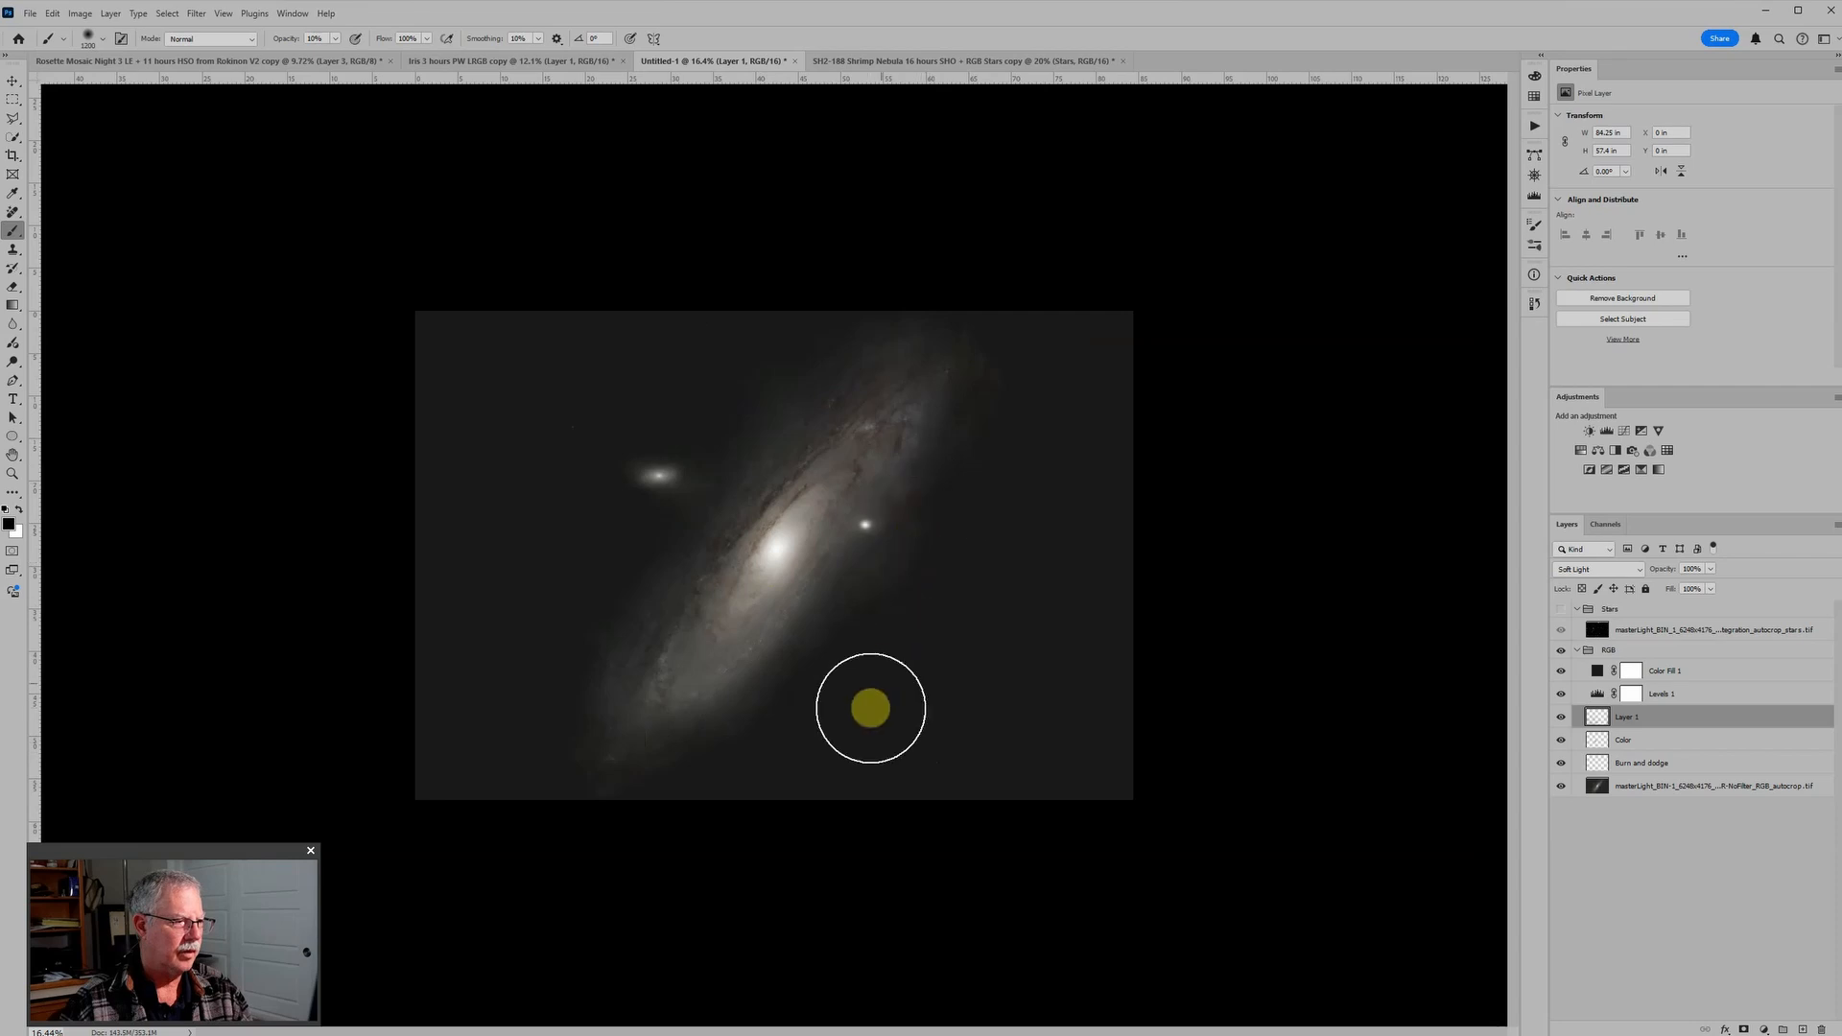
{"action": "scroll", "coordinate": [1029, 267], "scroll_direction": "down", "scroll_amount": 2}
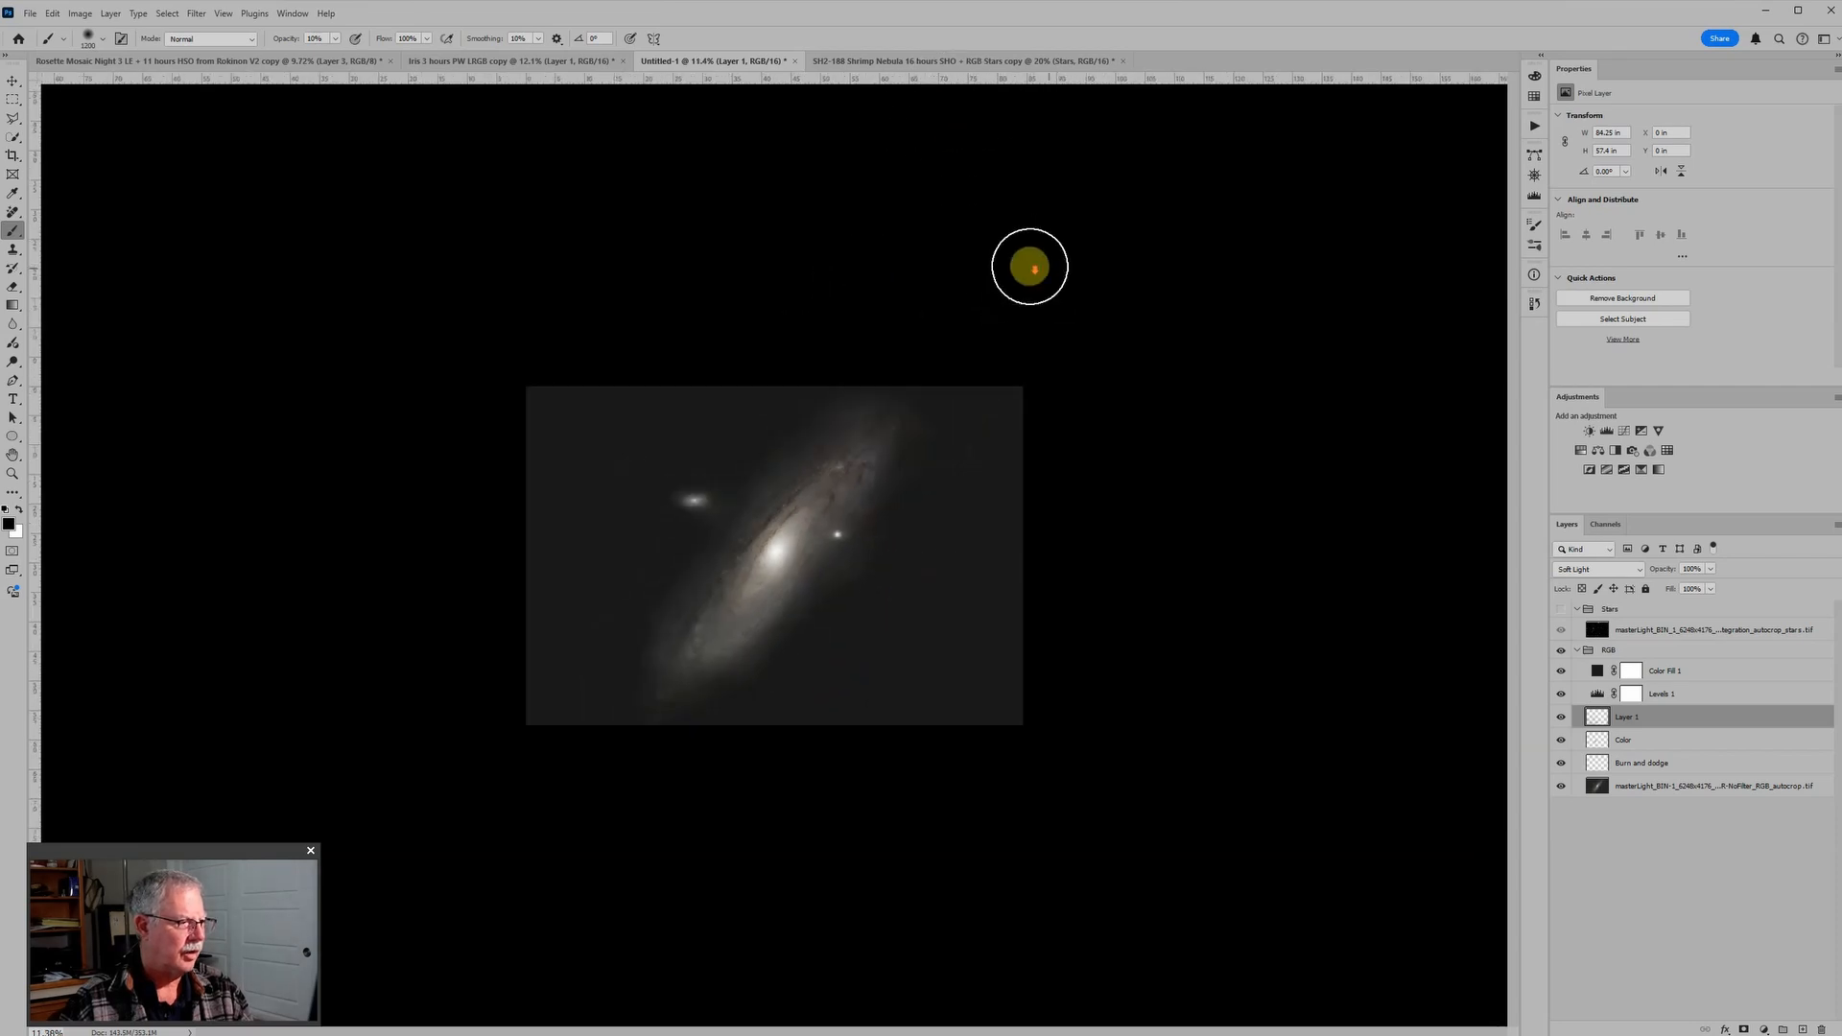
{"action": "mouse_move", "coordinate": [1029, 267]}
{"action": "left_mouse_down"}
{"action": "mouse_move", "coordinate": [600, 551]}
{"action": "mouse_move", "coordinate": [843, 588]}
{"action": "mouse_move", "coordinate": [1190, 478]}
{"action": "mouse_move", "coordinate": [928, 434]}
{"action": "mouse_move", "coordinate": [950, 383]}
{"action": "mouse_move", "coordinate": [896, 362]}
{"action": "mouse_move", "coordinate": [834, 383]}
{"action": "mouse_move", "coordinate": [1187, 451]}
{"action": "left_mouse_up"}
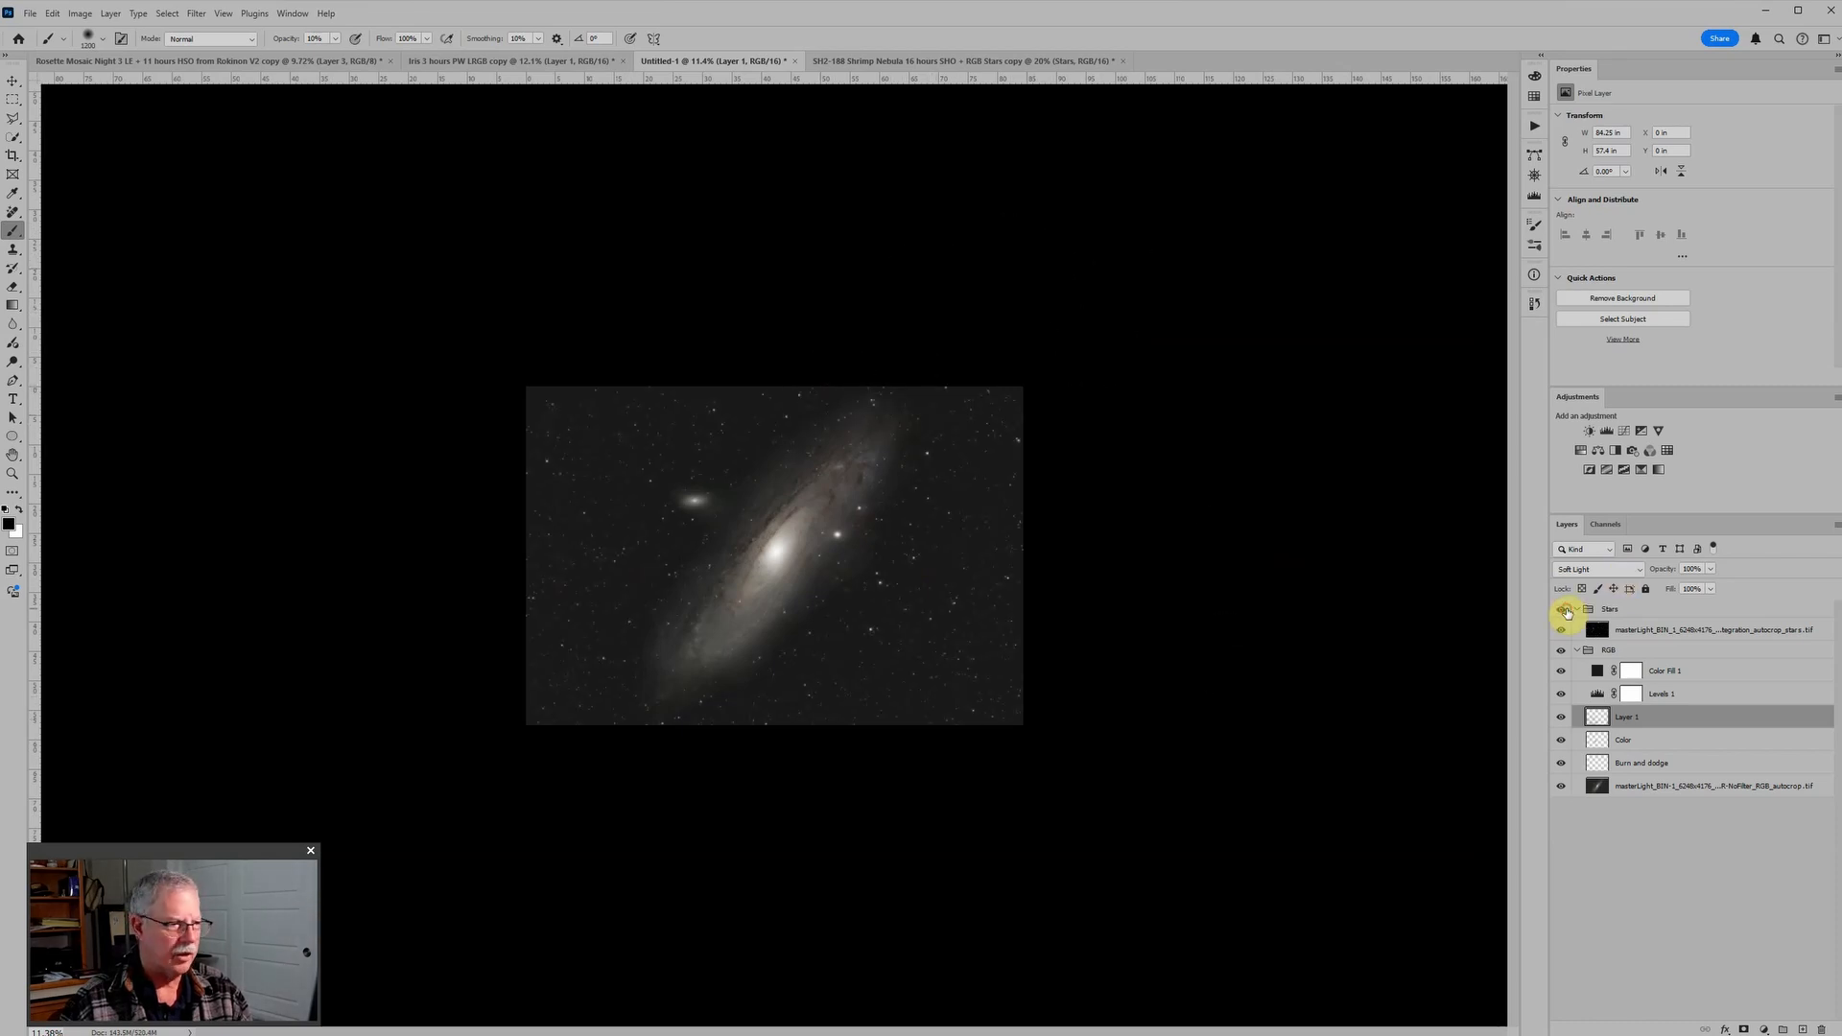
Step: Show the Stars group, examine the galaxy's core and outer edges with stars, and select the Color layer
{"action": "left_click", "coordinate": [1561, 609]}
{"action": "scroll", "coordinate": [1126, 486], "scroll_direction": "up", "scroll_amount": 5}
{"action": "scroll", "coordinate": [960, 489], "scroll_direction": "up", "scroll_amount": 4}
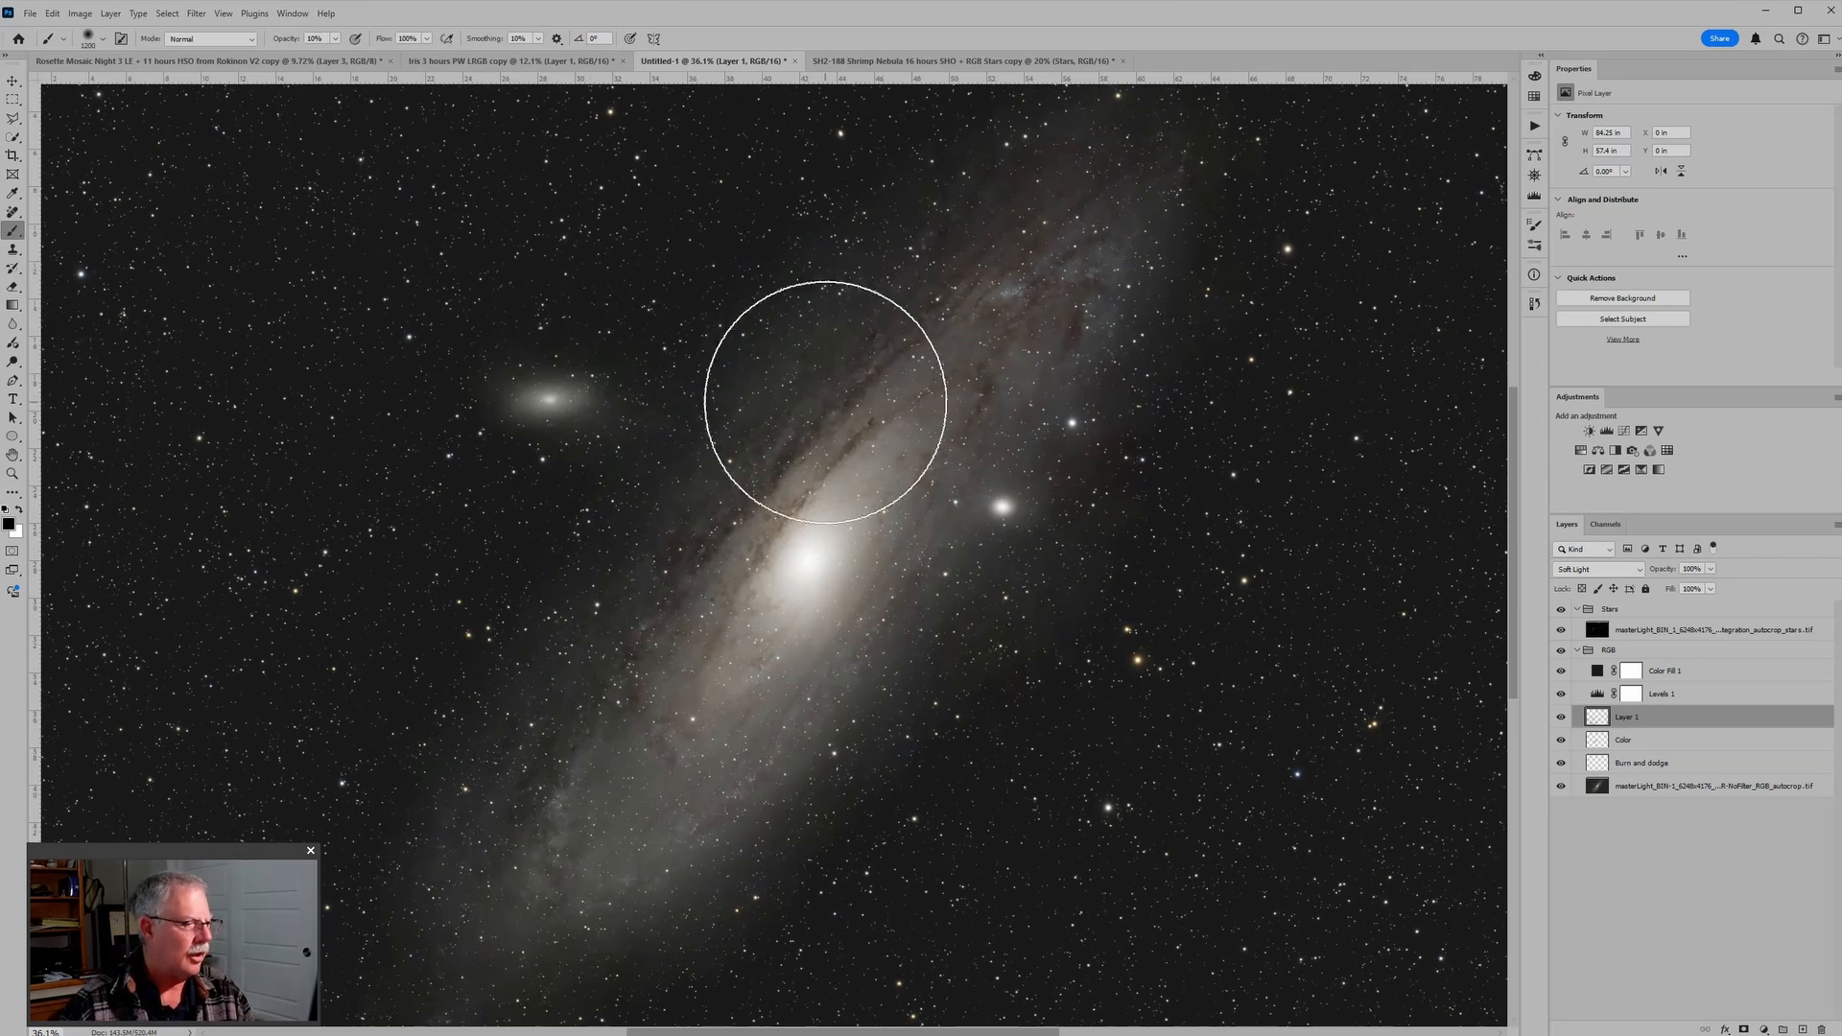
{"action": "scroll", "coordinate": [1091, 476], "scroll_direction": "up", "scroll_amount": 3}
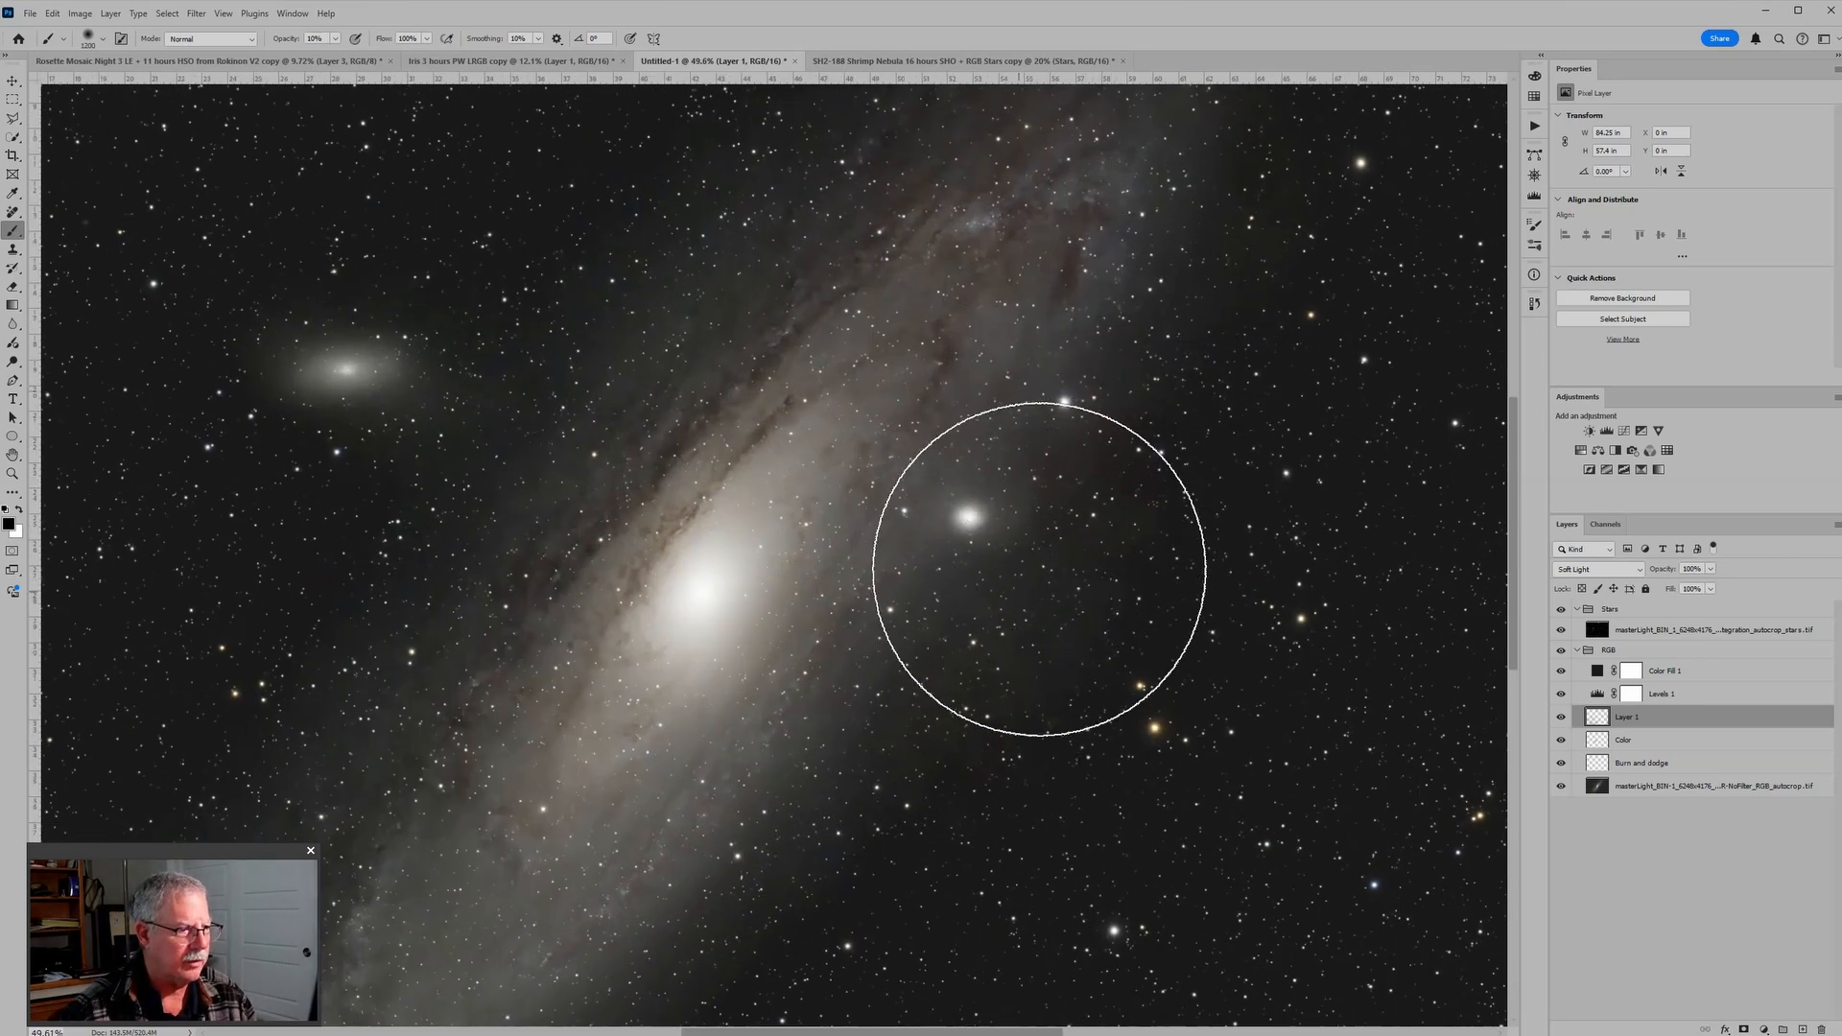
{"action": "scroll", "coordinate": [1093, 422], "scroll_direction": "down", "scroll_amount": 1}
{"action": "scroll", "coordinate": [1101, 418], "scroll_direction": "down", "scroll_amount": 4}
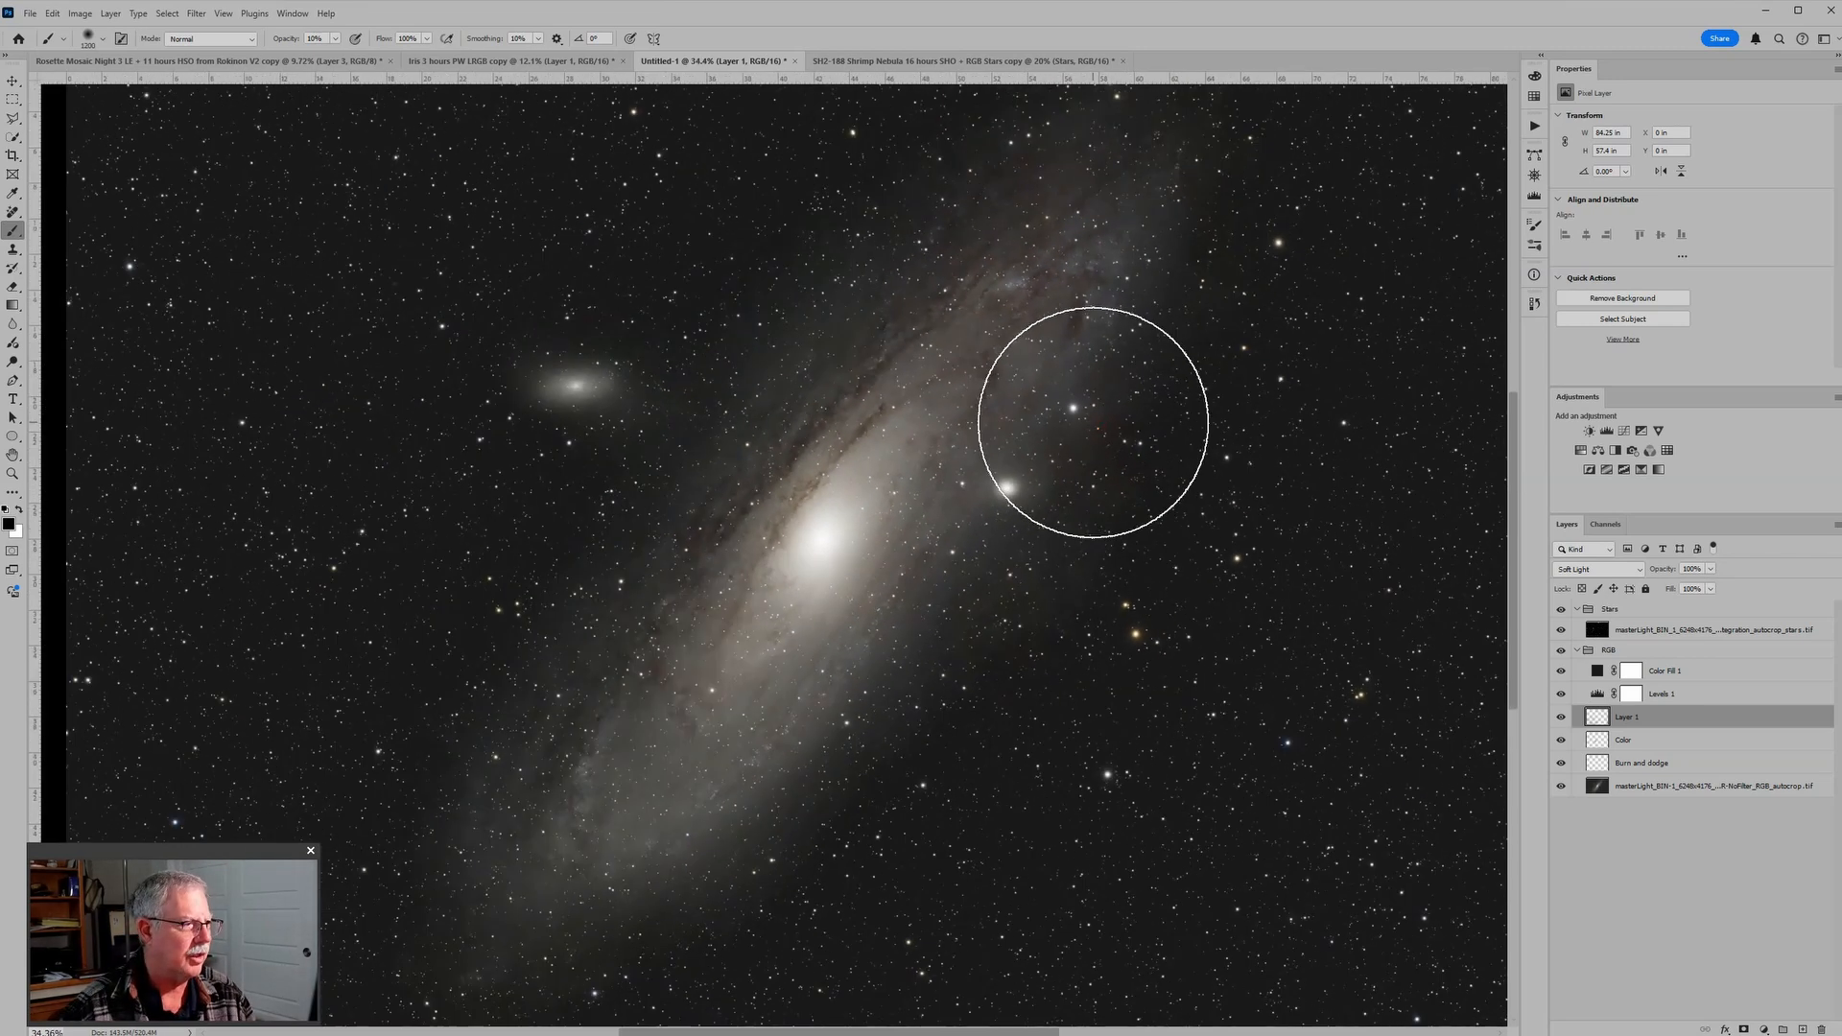
{"action": "left_click", "coordinate": [1601, 744]}
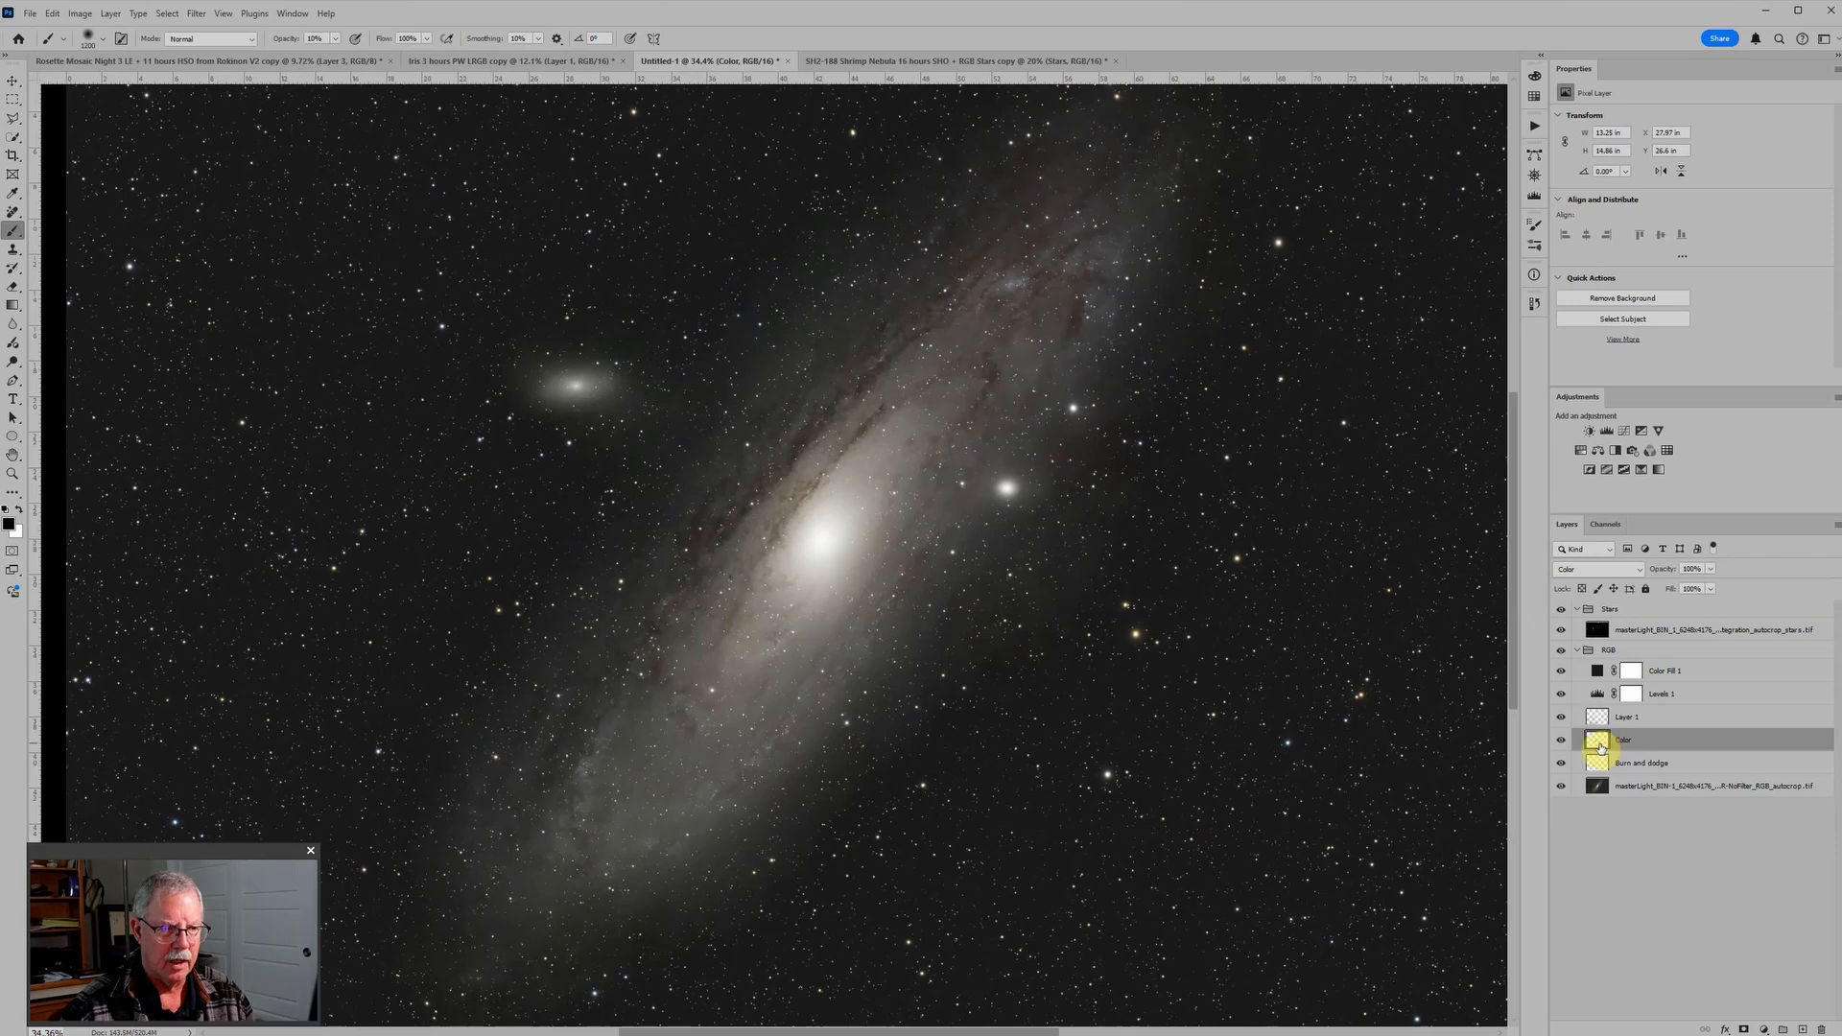
{"action": "scroll", "coordinate": [1237, 554], "scroll_direction": "down", "scroll_amount": 4}
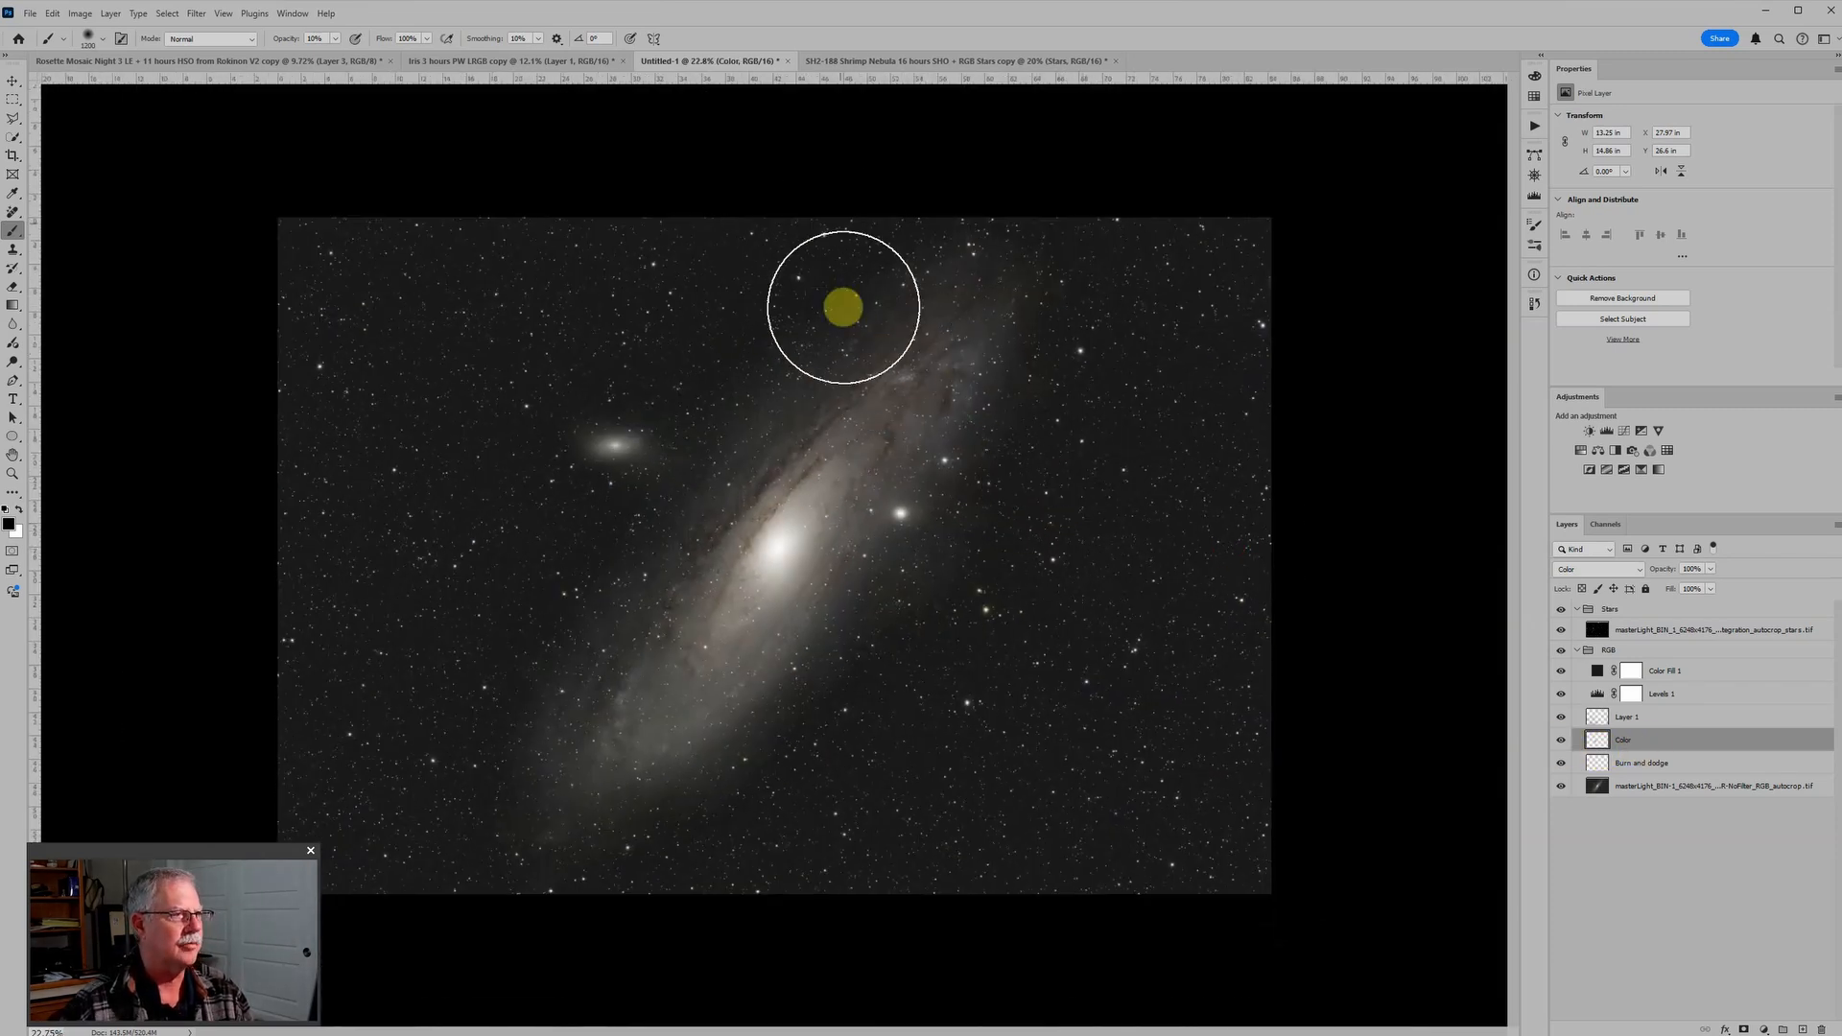
{"action": "scroll", "coordinate": [907, 152], "scroll_direction": "down", "scroll_amount": 1}
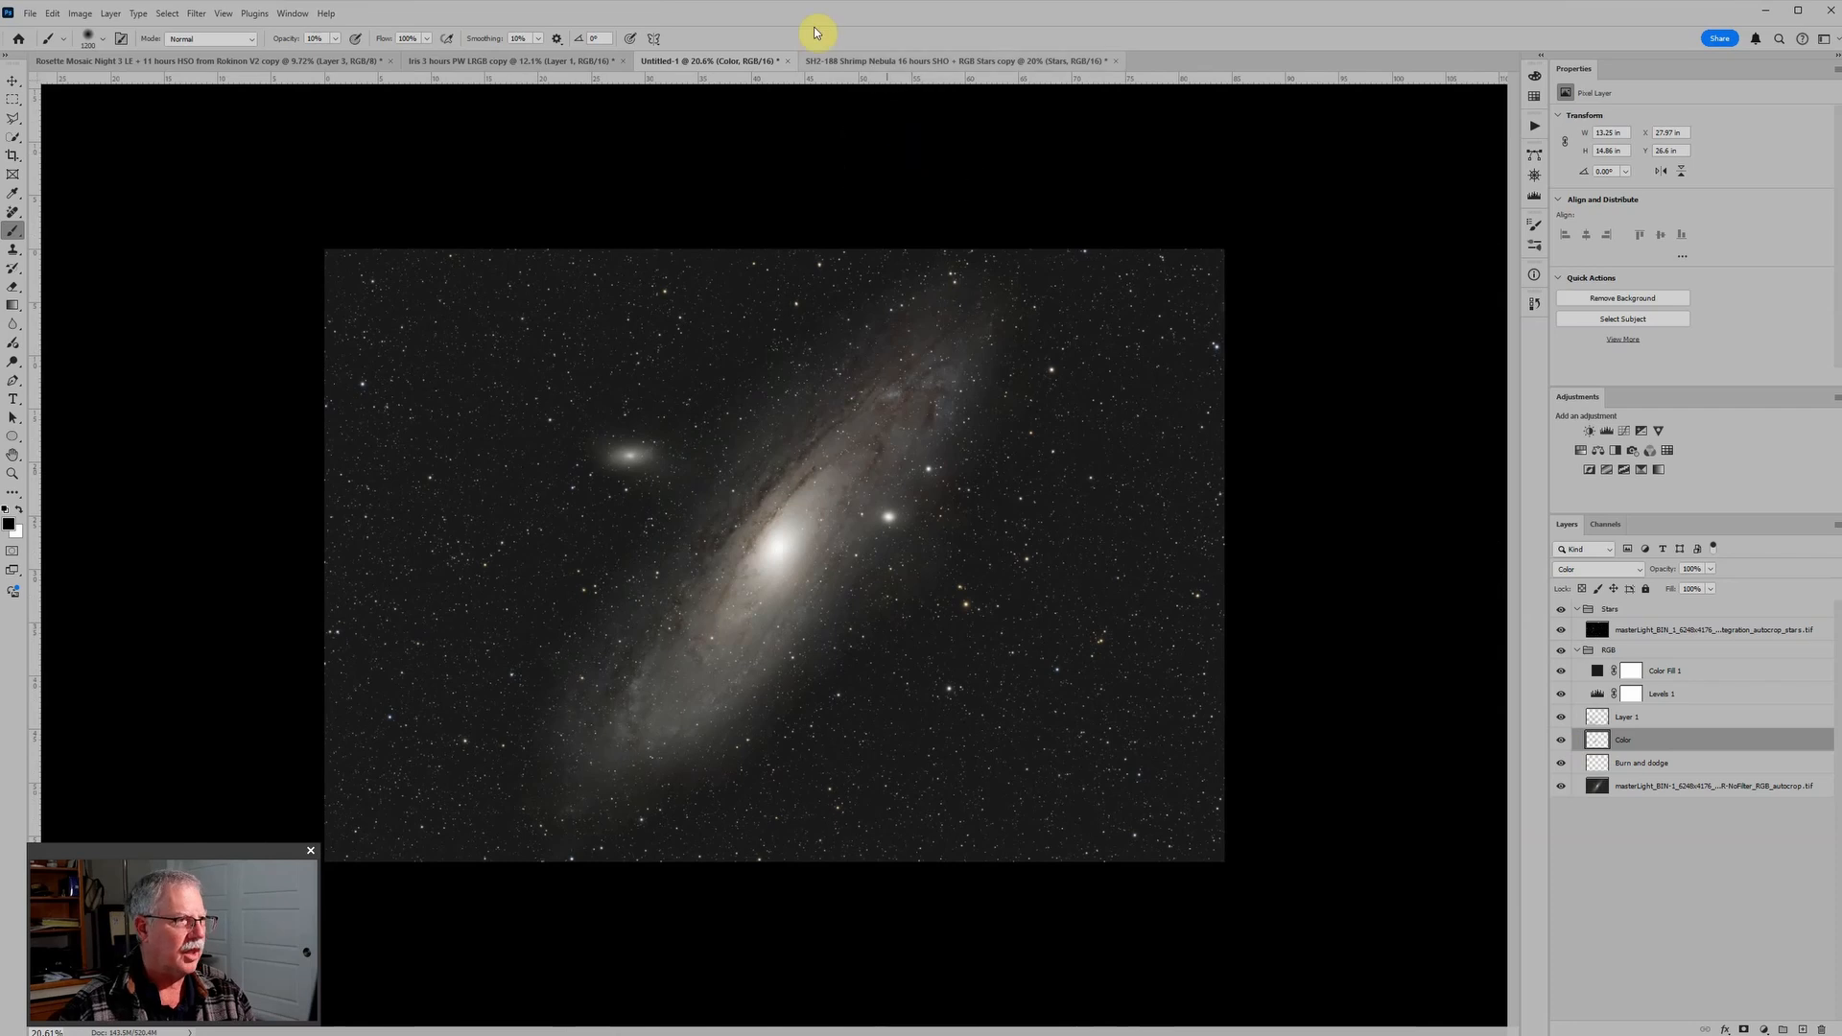
Step: Switch to the Shrimp Nebula document, leave only Color Fill 1 of the two fills visible, and compare the image without and with Levels 6
{"action": "left_click", "coordinate": [906, 63]}
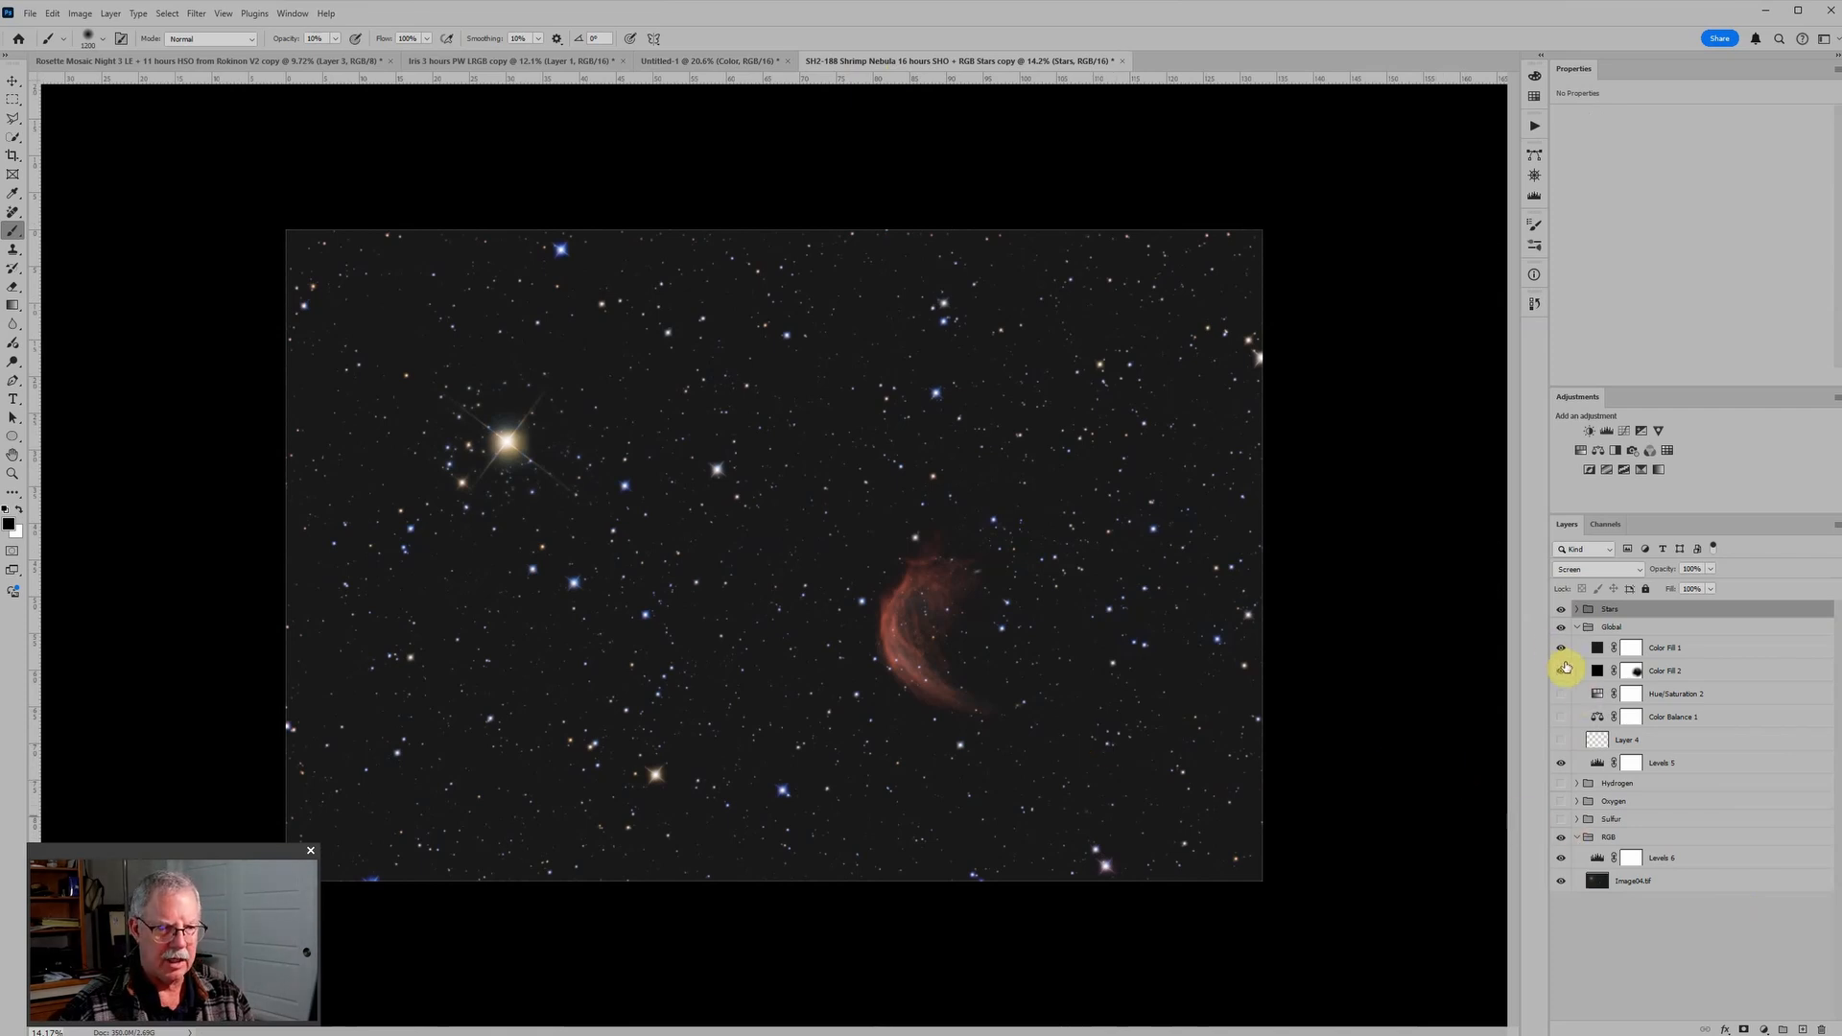
{"action": "left_click", "coordinate": [1561, 883]}
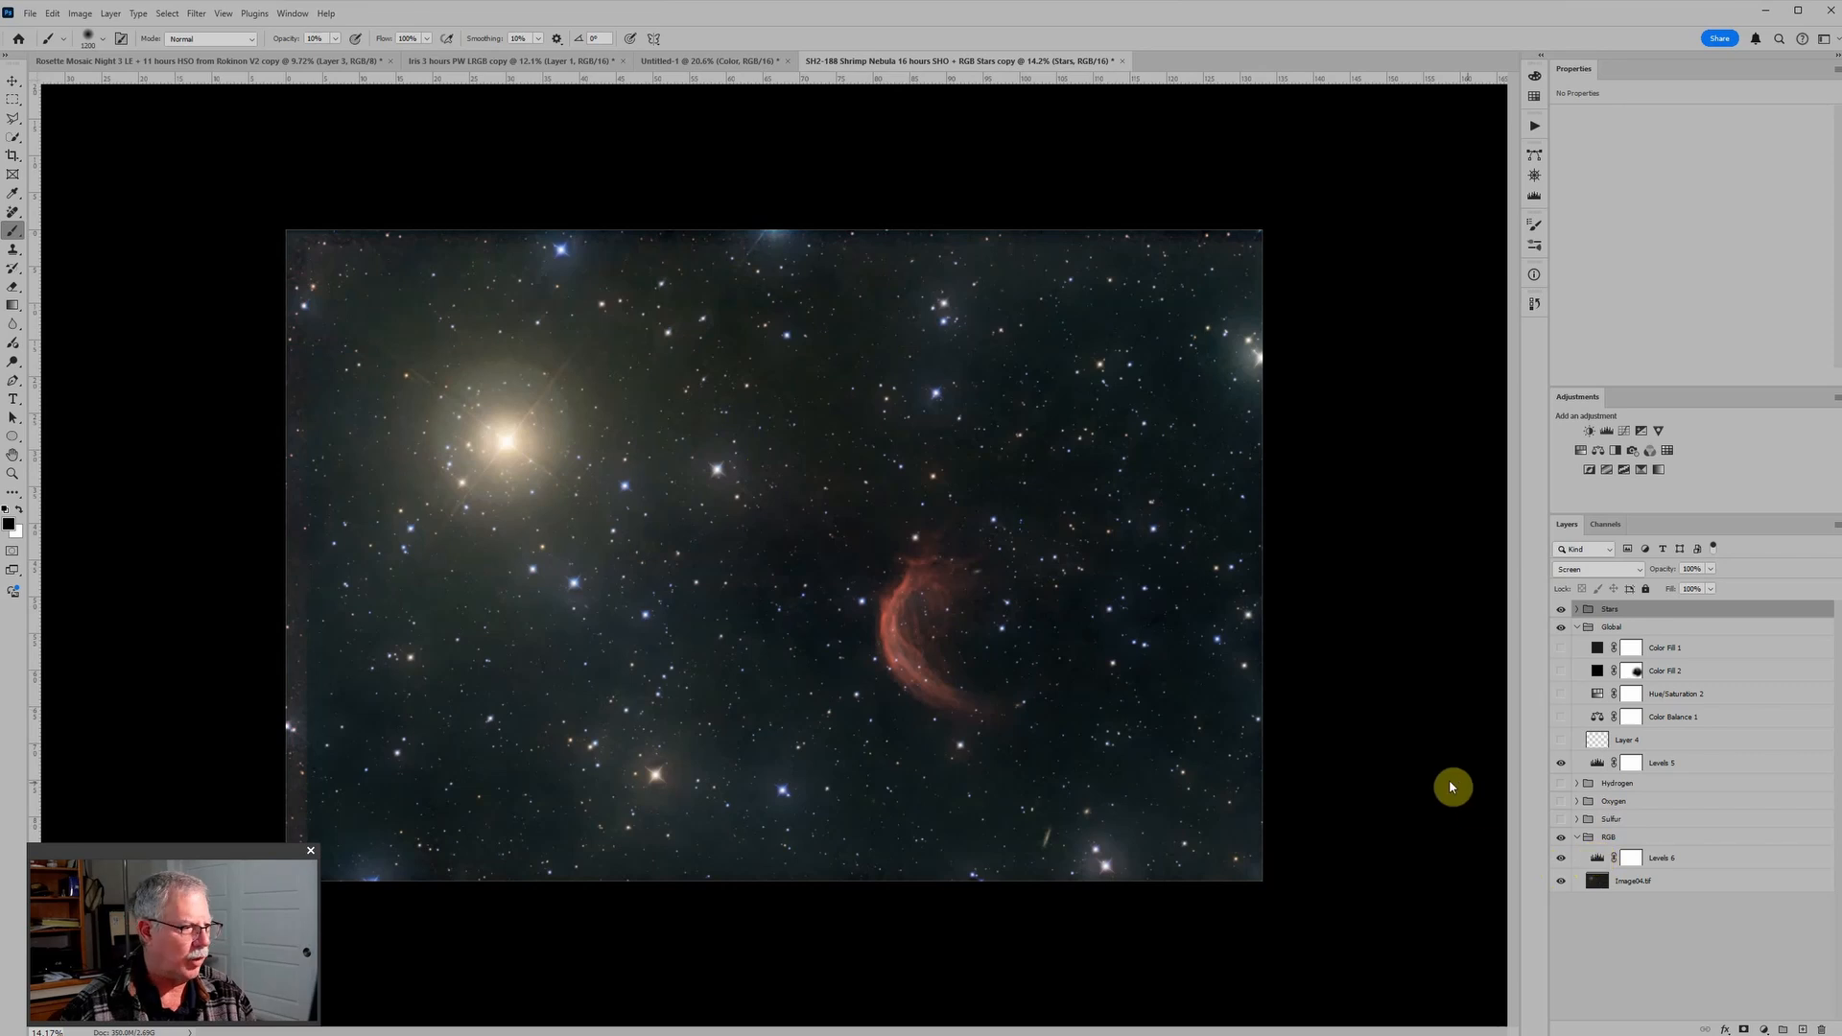
{"action": "left_click", "coordinate": [1560, 859]}
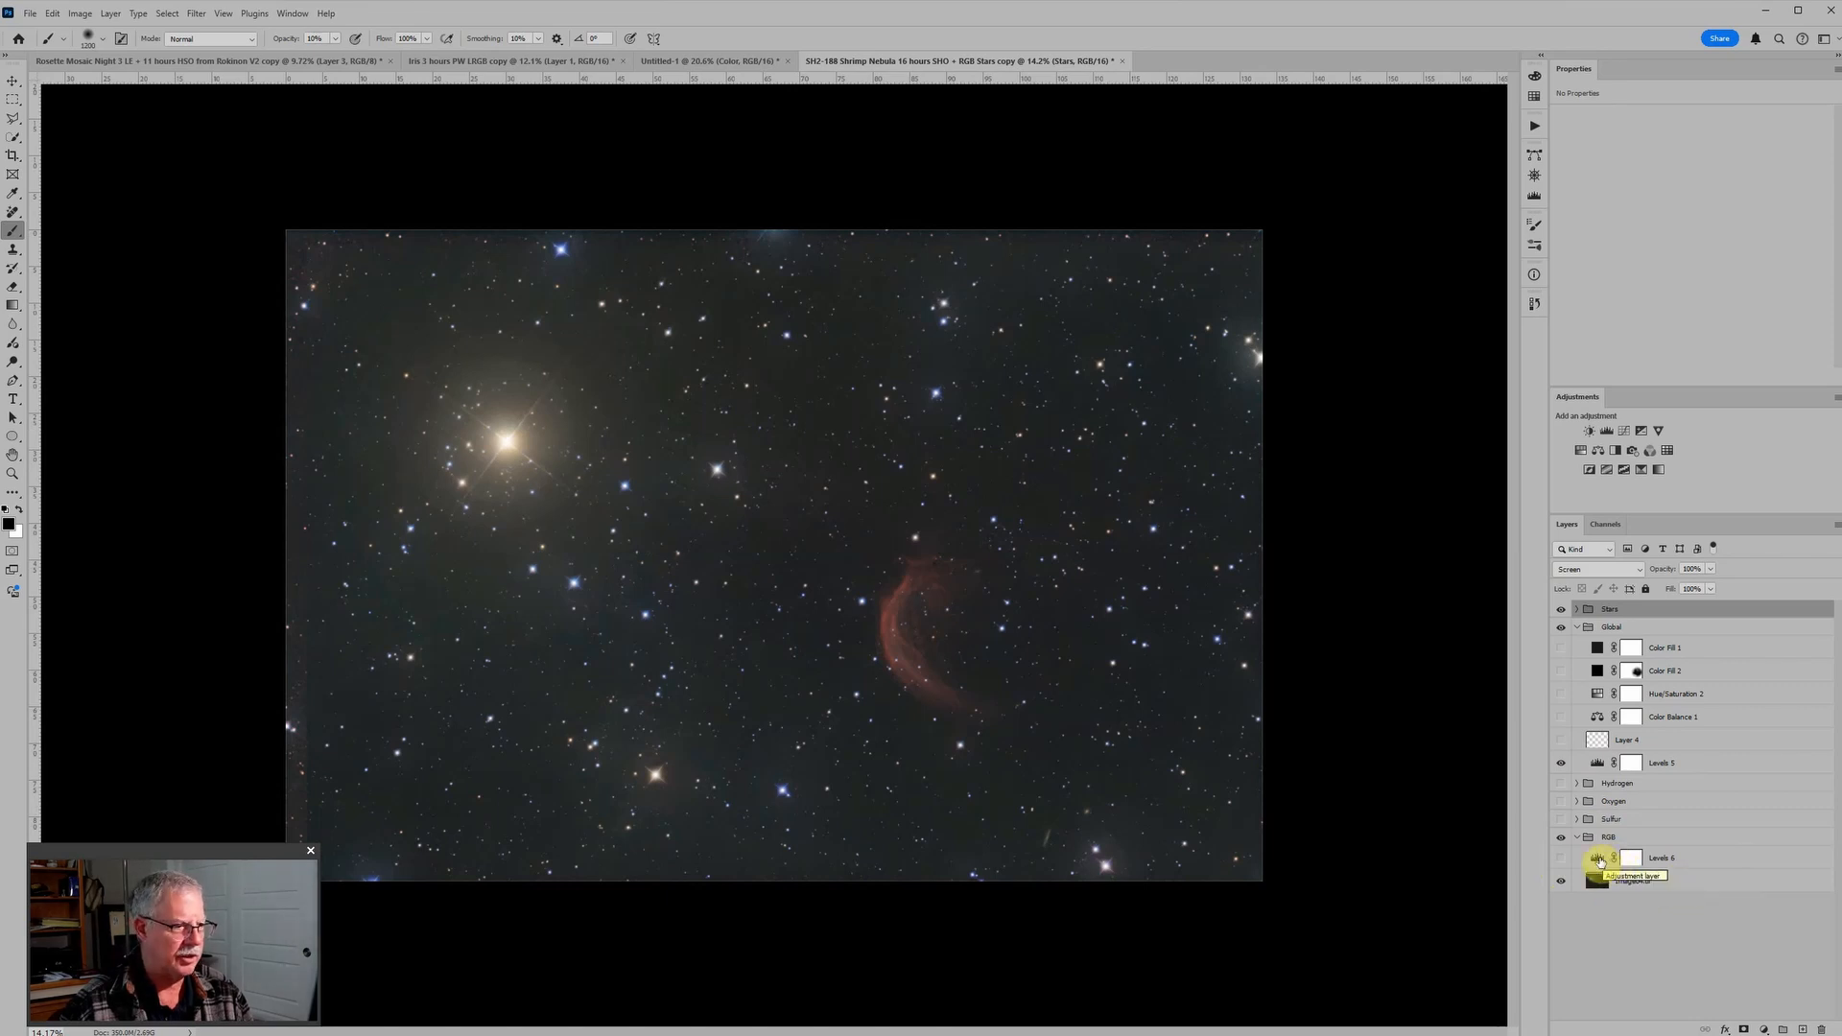
{"action": "left_click", "coordinate": [1561, 857]}
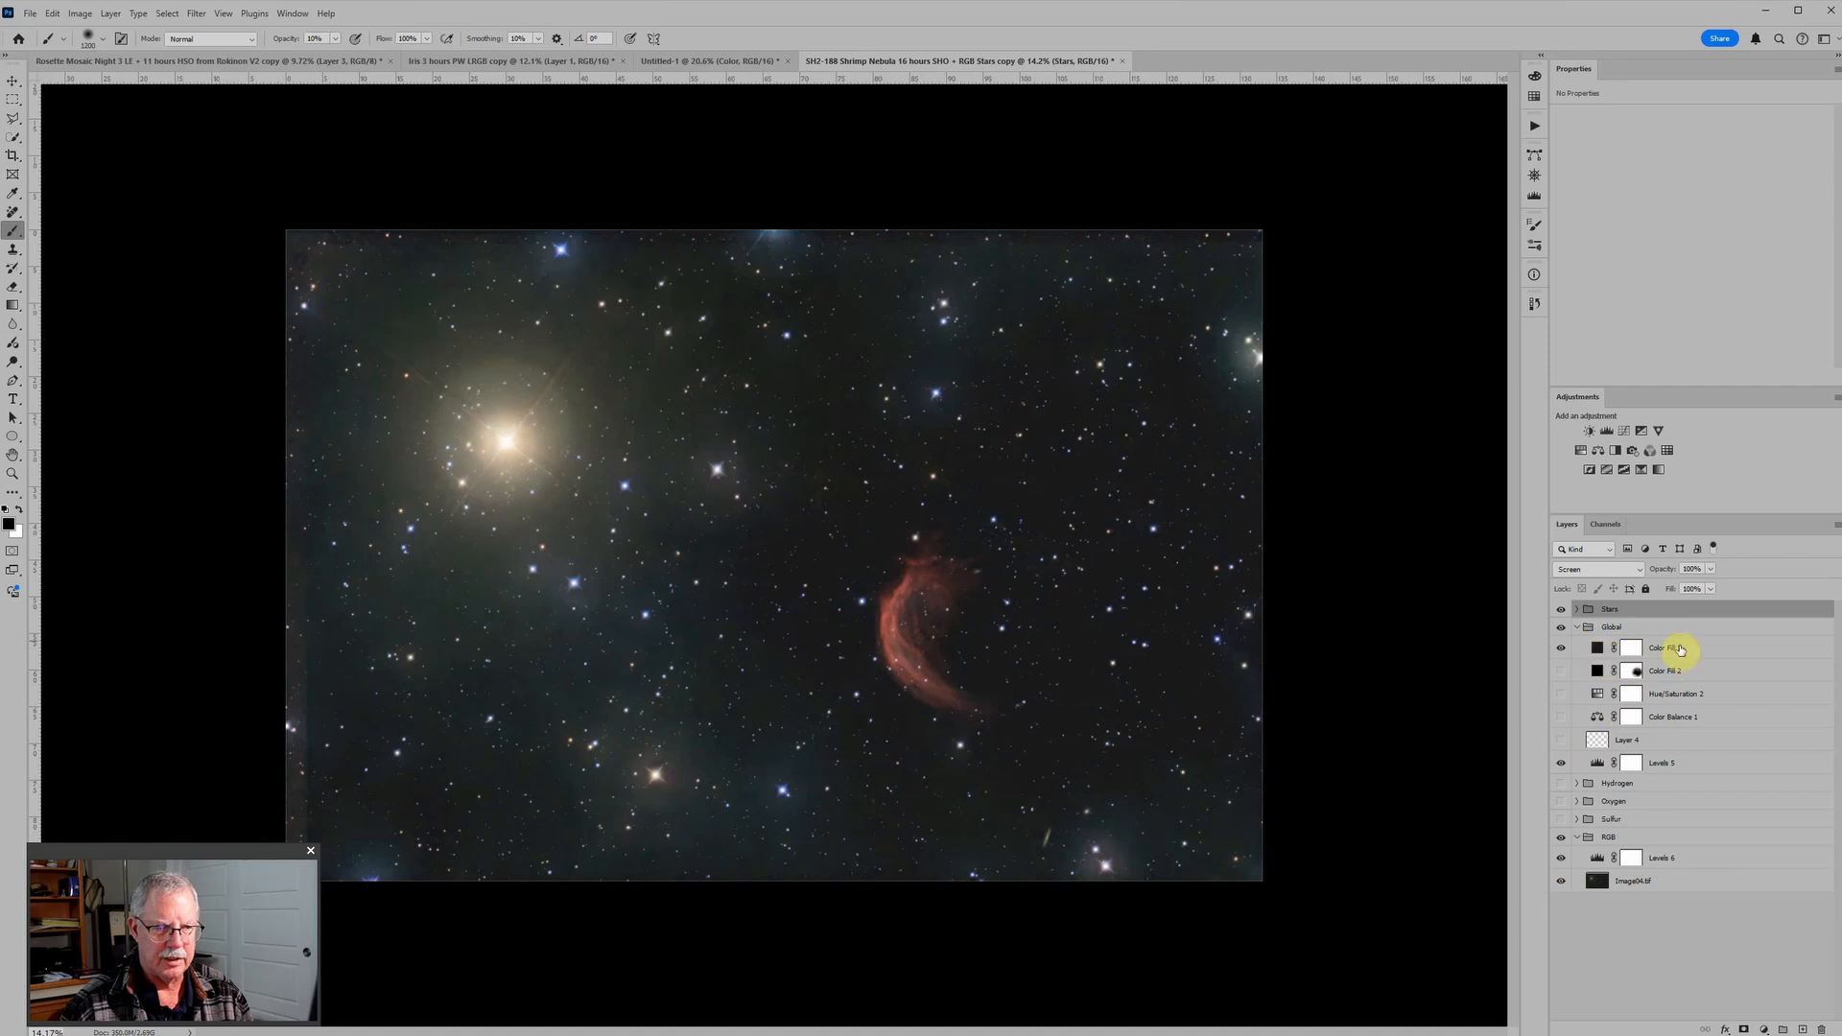
{"action": "scroll", "coordinate": [892, 677], "scroll_direction": "down", "scroll_amount": 1}
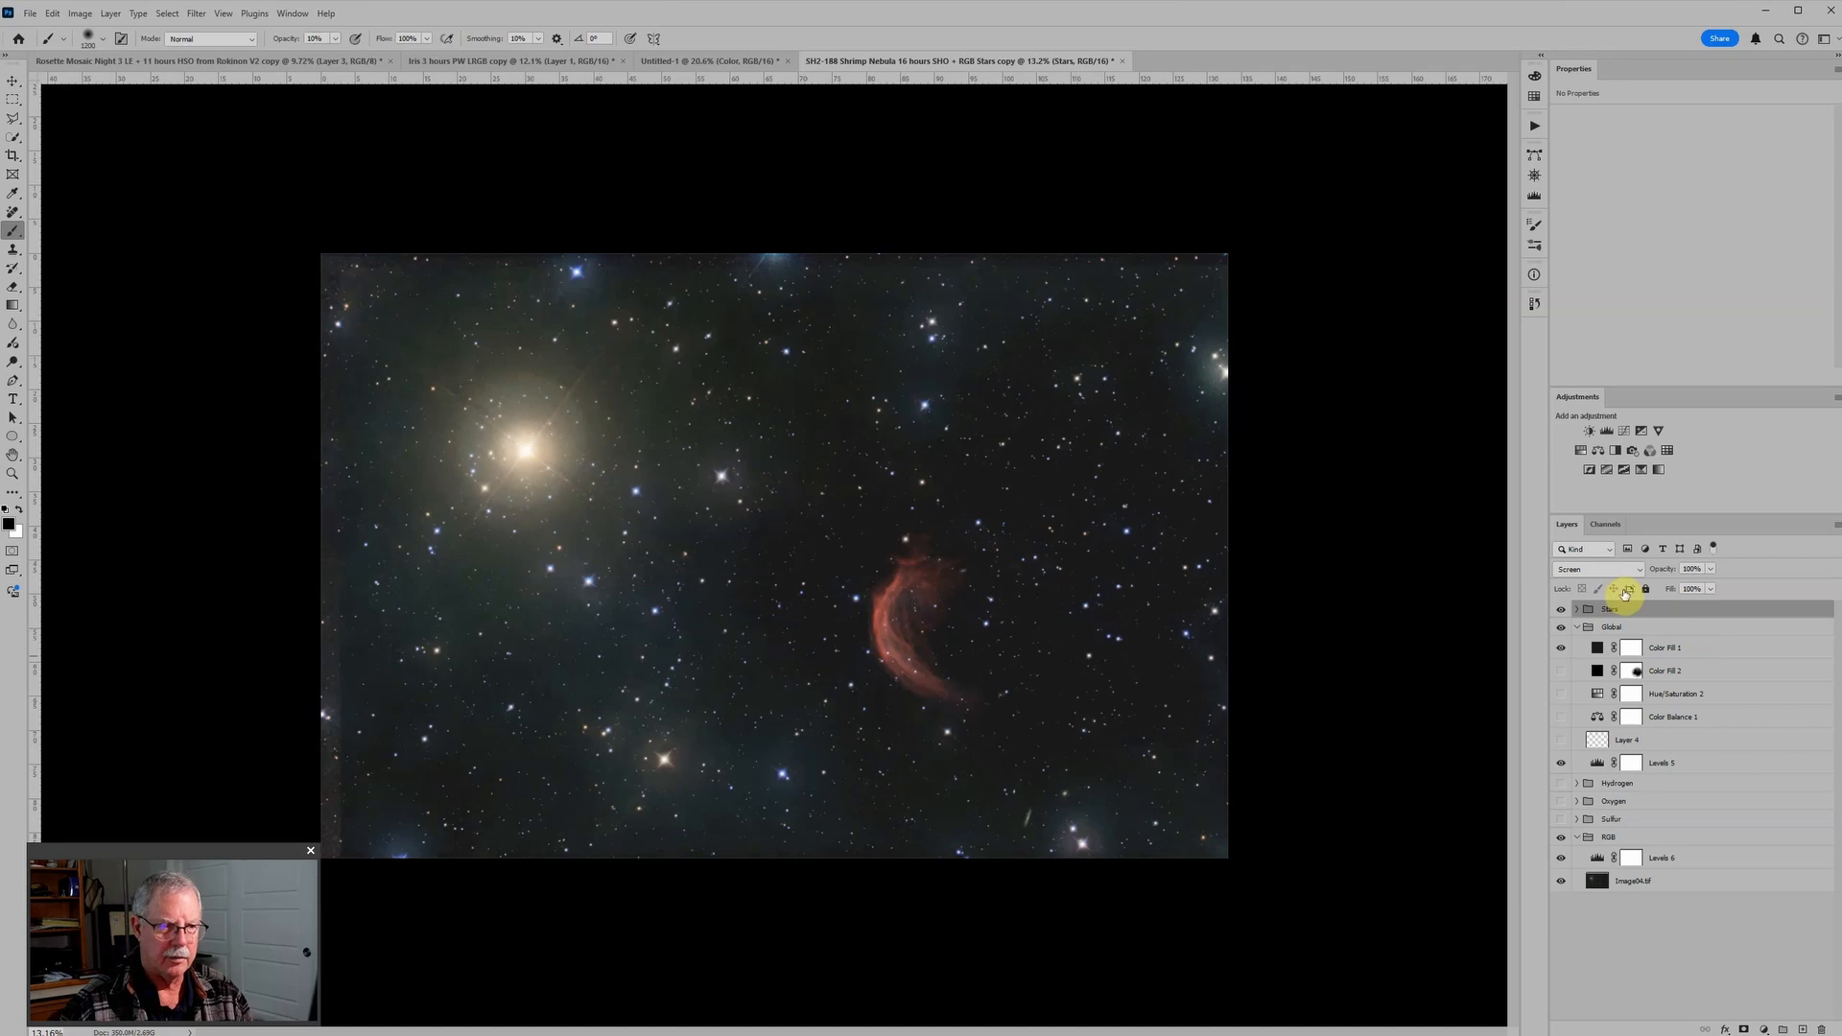
Step: Hide the Stars group and add a new Soft Light layer directly above the base image in the RGB group
{"action": "left_click", "coordinate": [1561, 610]}
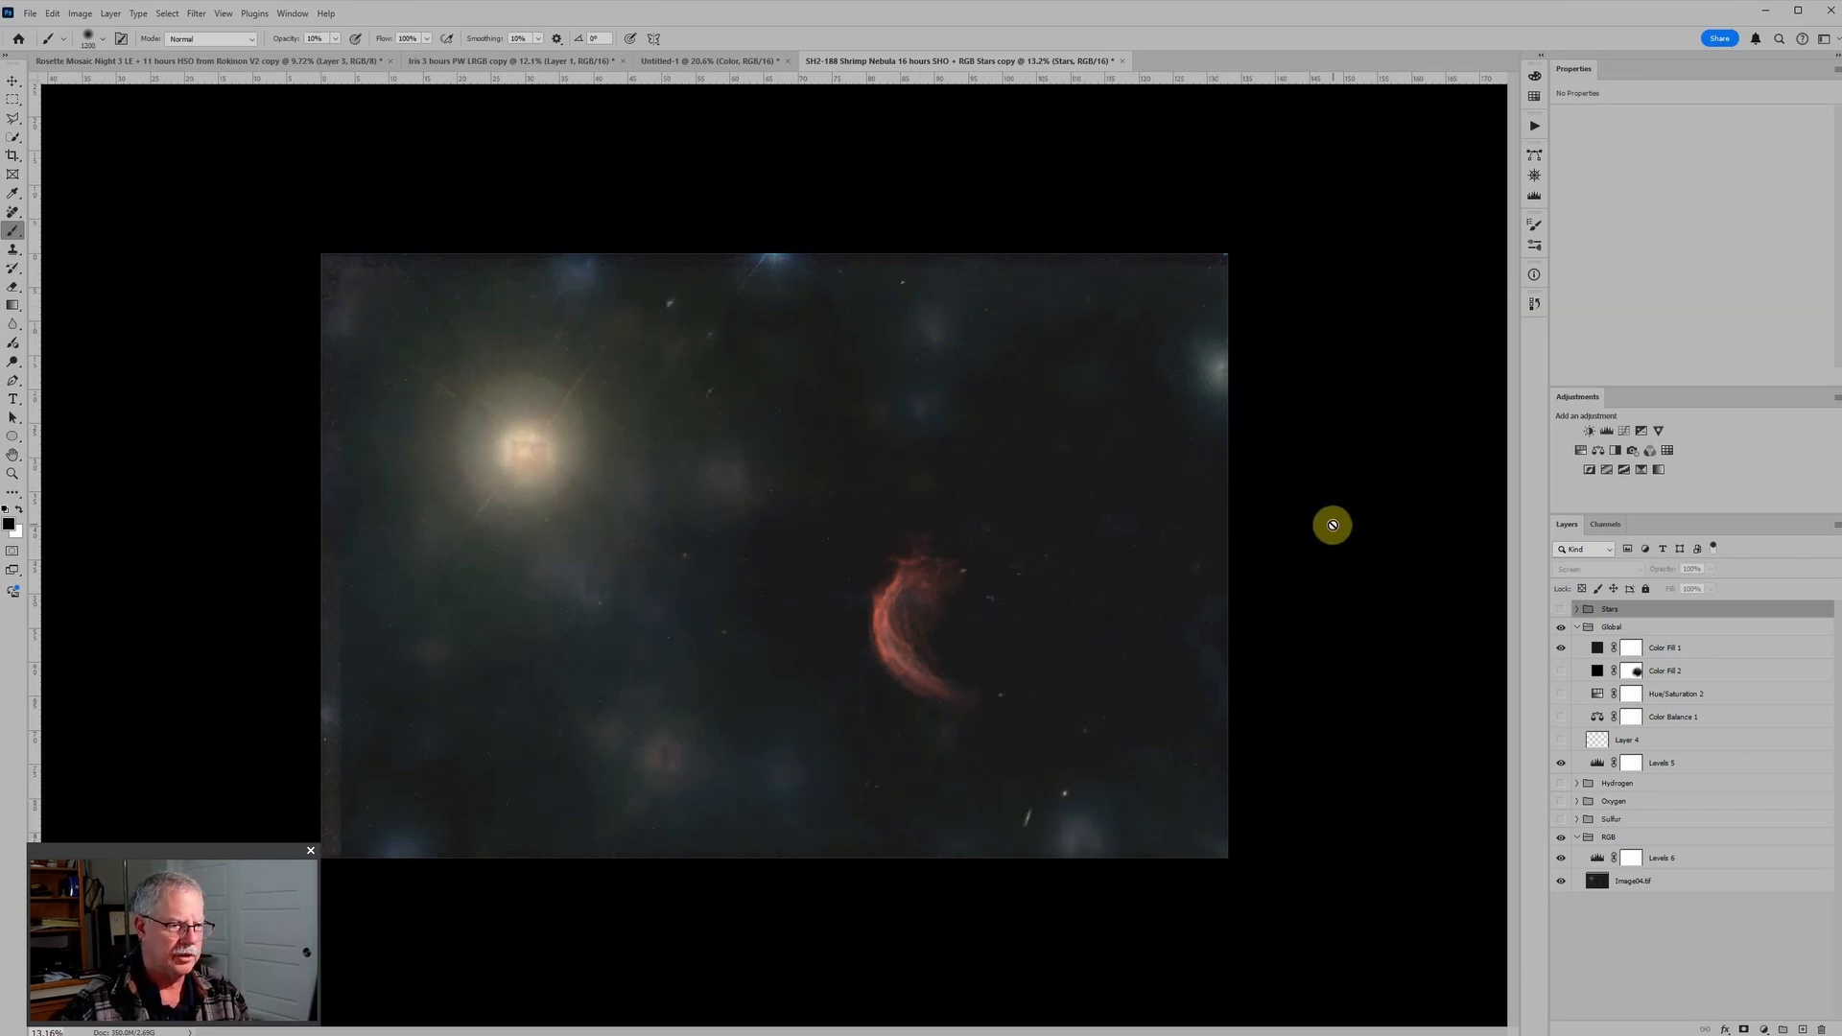
{"action": "left_click", "coordinate": [1726, 865]}
{"action": "left_click", "coordinate": [1731, 881]}
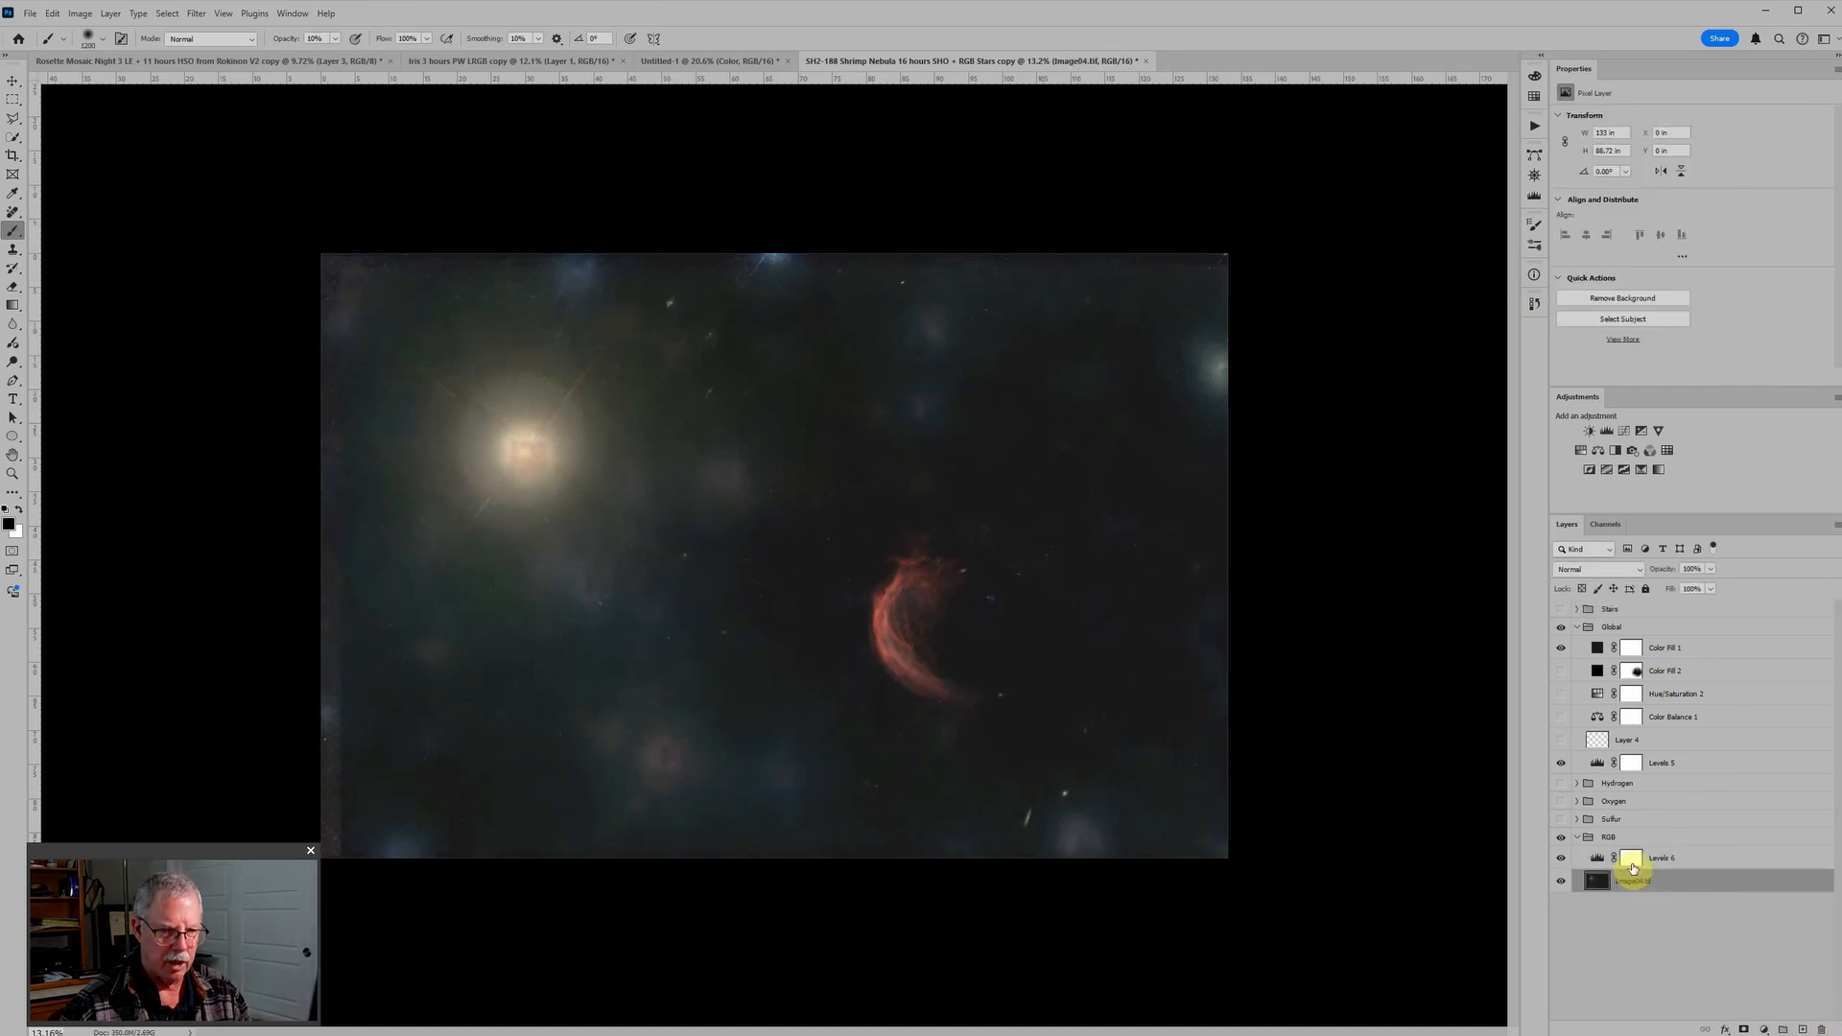
{"action": "left_click", "coordinate": [1805, 1026]}
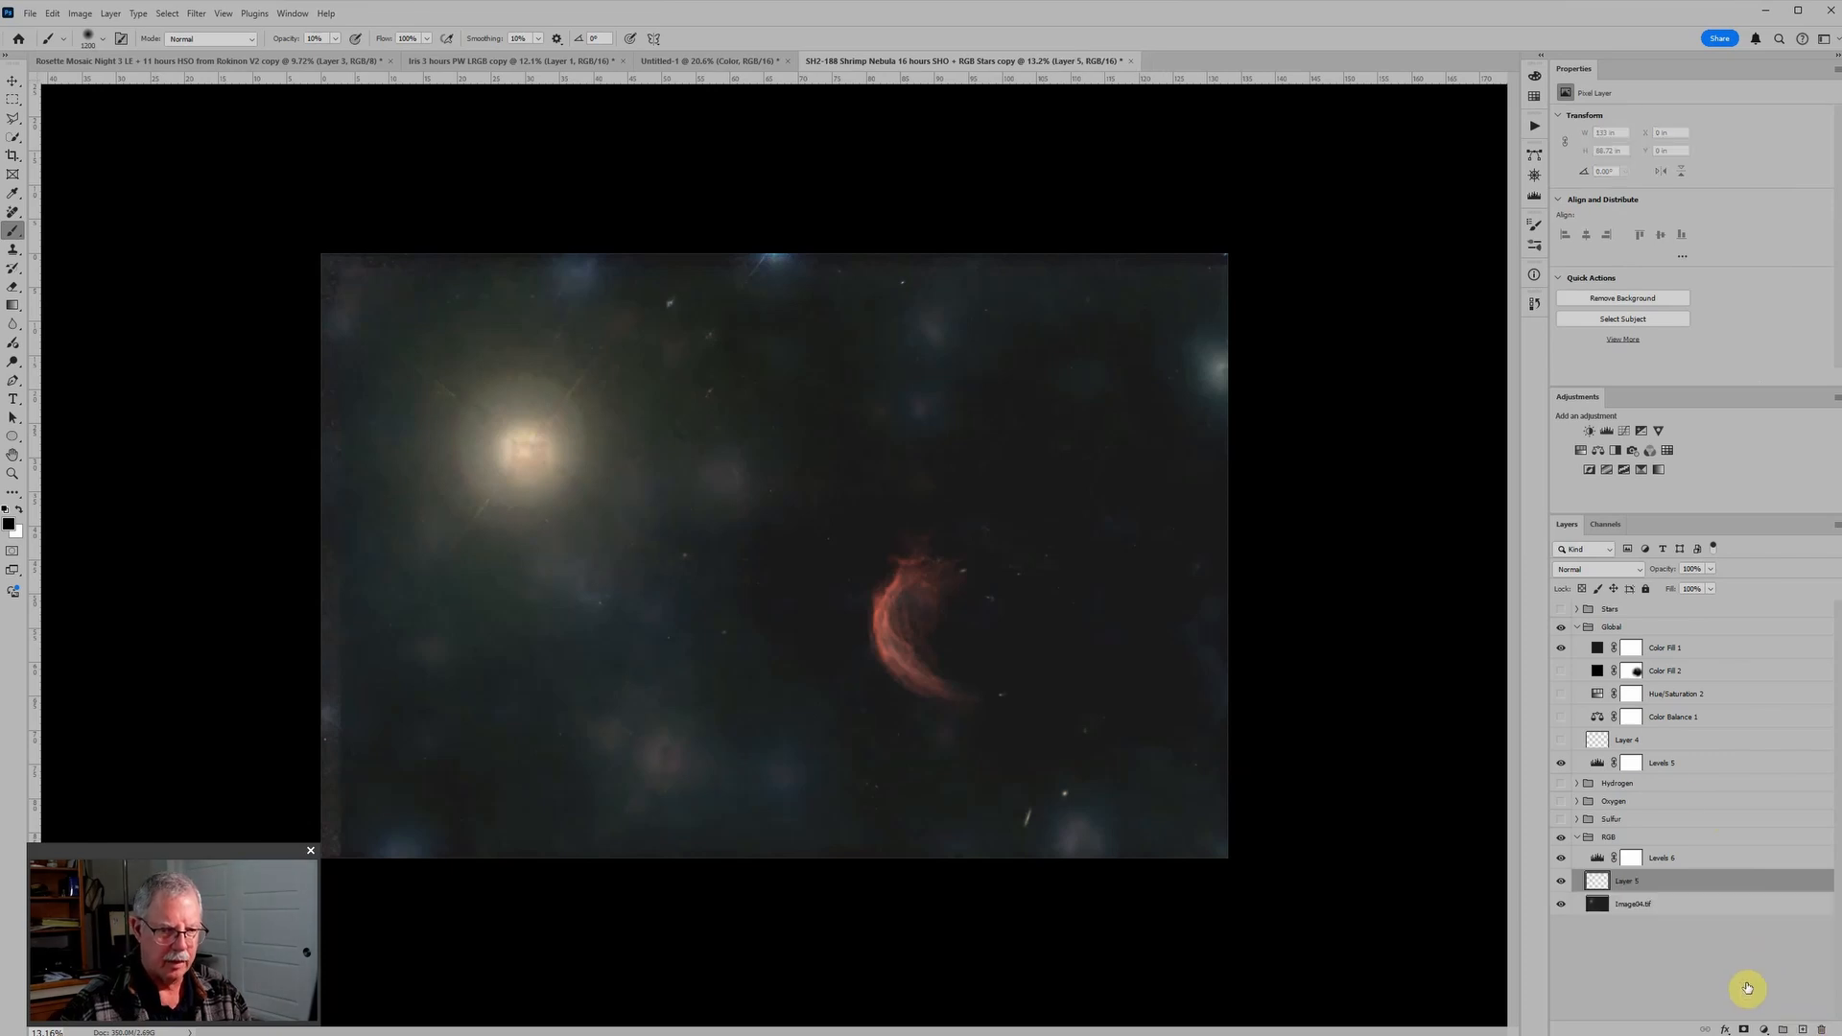
{"action": "left_click", "coordinate": [1626, 572]}
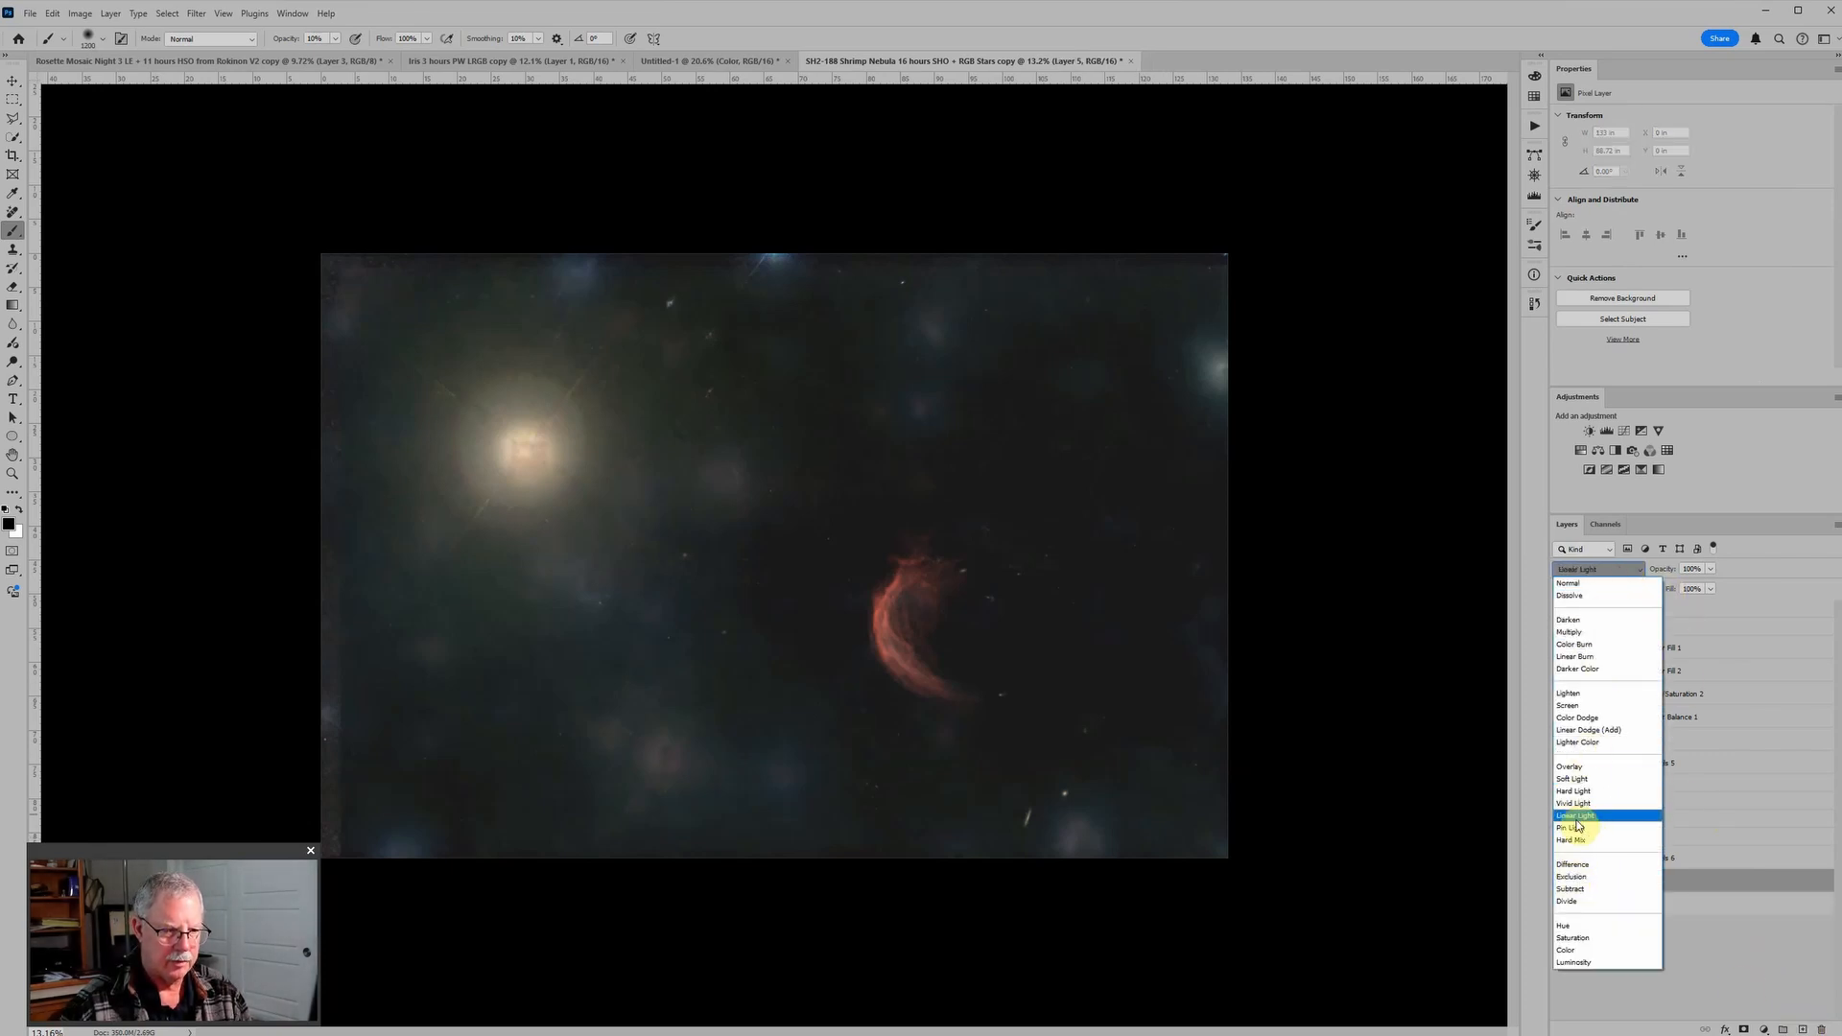
{"action": "left_click", "coordinate": [1573, 779]}
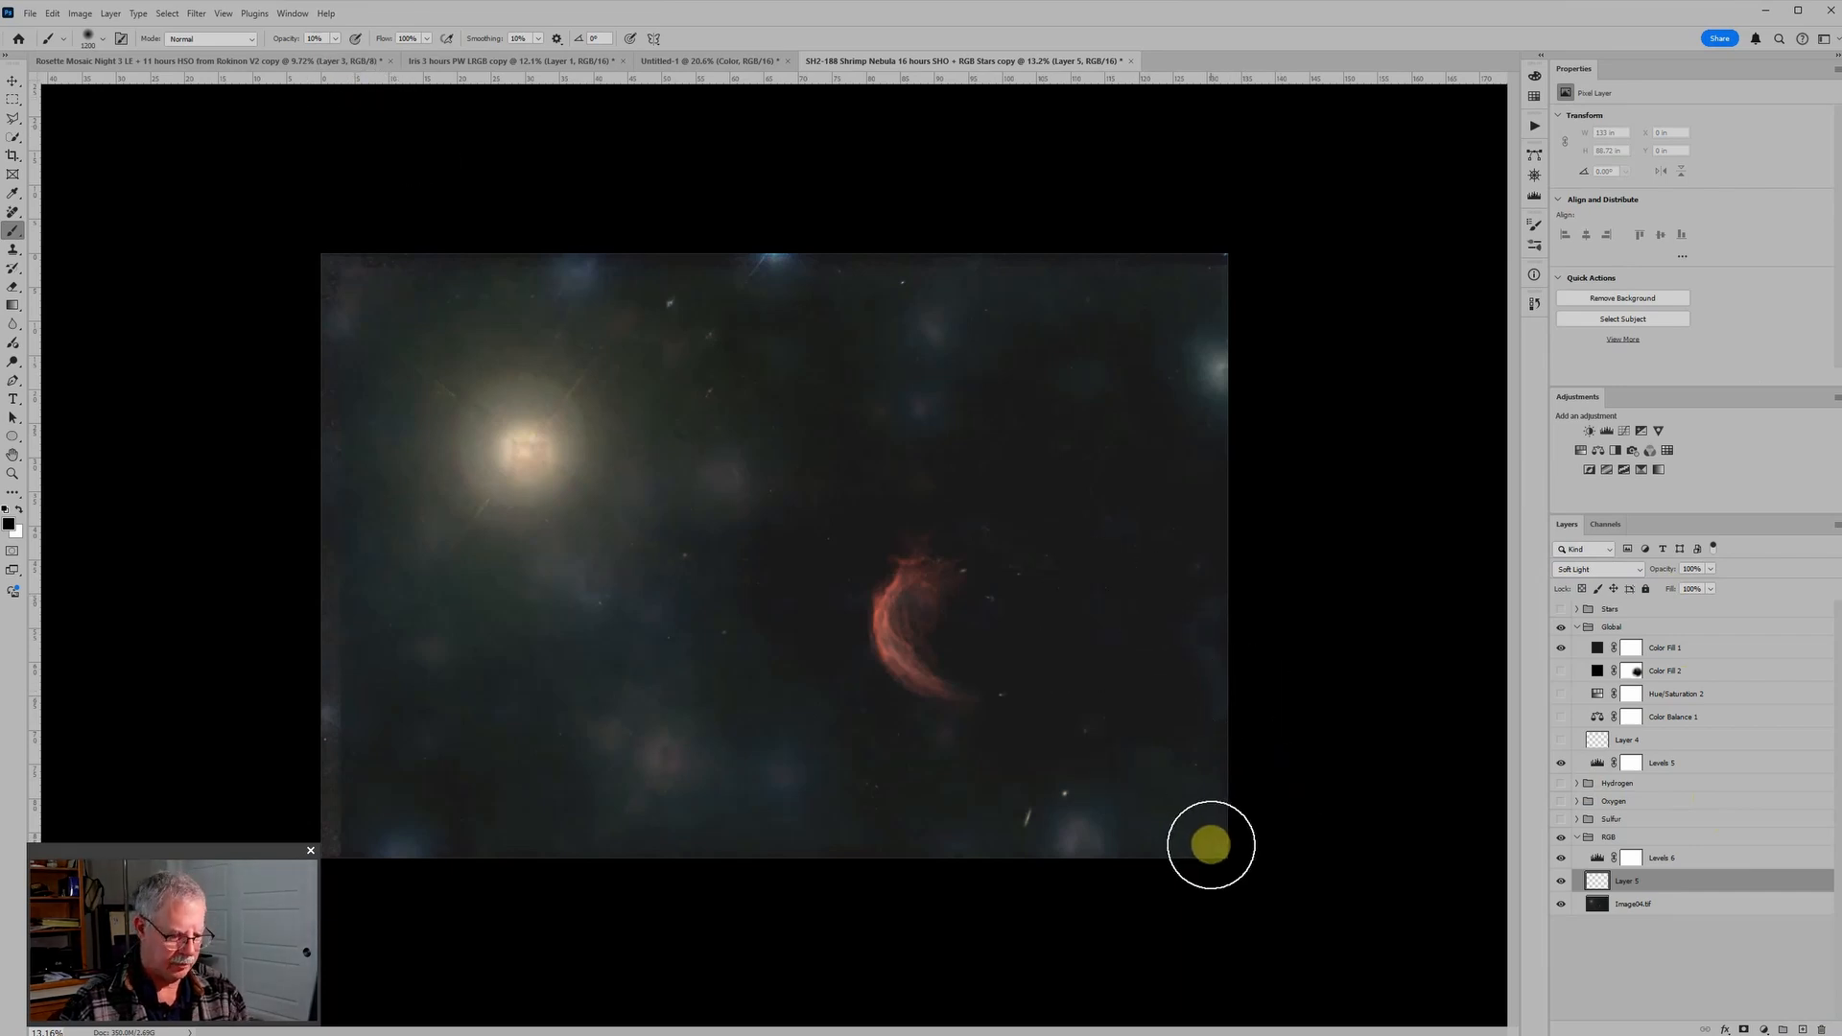
Step: Burn the star halos across the background in black with a larger brush, raising the opacity to 100% for the bright star's large halo
{"action": "key", "text": "bracketright"}
{"action": "key", "text": "bracketright"}
{"action": "key", "text": "bracketright"}
{"action": "key", "text": "bracketright"}
{"action": "key", "text": "bracketright"}
{"action": "key", "text": "bracketright"}
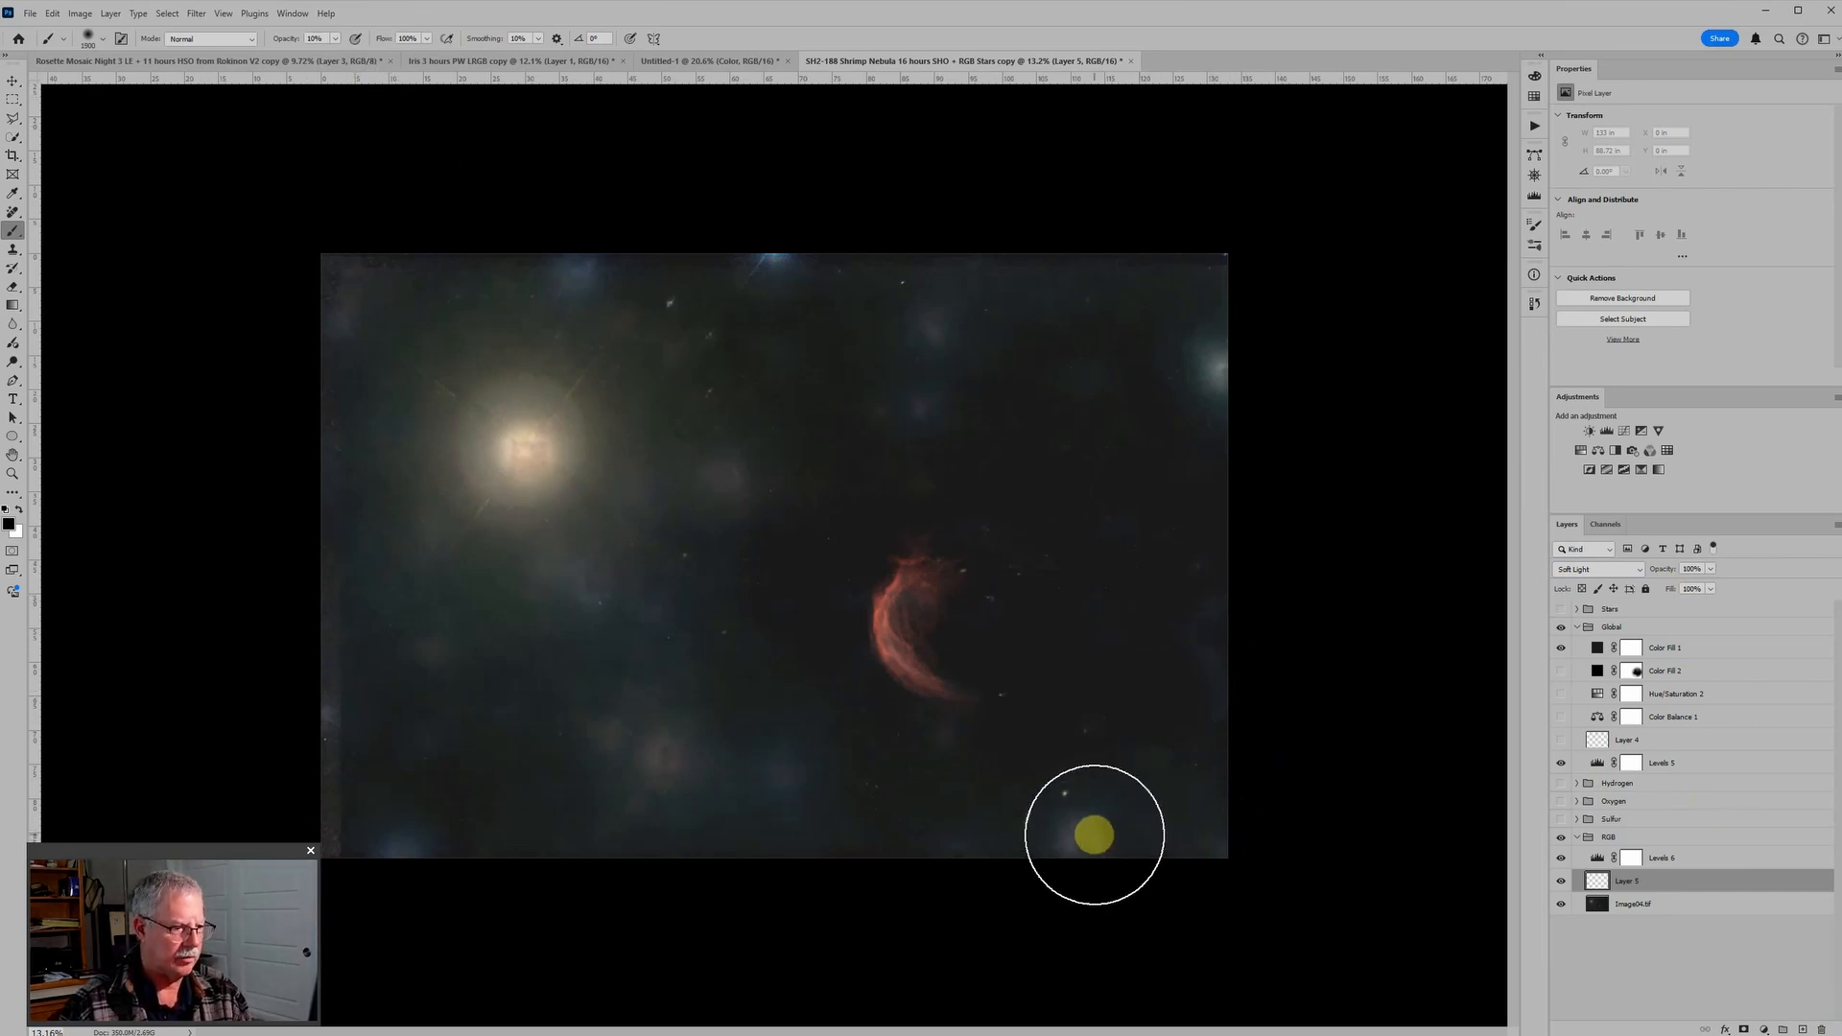
{"action": "mouse_move", "coordinate": [1090, 833]}
{"action": "left_mouse_down"}
{"action": "mouse_move", "coordinate": [1227, 837]}
{"action": "mouse_move", "coordinate": [1131, 822]}
{"action": "mouse_move", "coordinate": [1064, 861]}
{"action": "mouse_move", "coordinate": [1090, 851]}
{"action": "mouse_move", "coordinate": [977, 829]}
{"action": "mouse_move", "coordinate": [928, 778]}
{"action": "mouse_move", "coordinate": [758, 820]}
{"action": "mouse_move", "coordinate": [794, 745]}
{"action": "mouse_move", "coordinate": [835, 784]}
{"action": "mouse_move", "coordinate": [1101, 717]}
{"action": "mouse_move", "coordinate": [1212, 595]}
{"action": "mouse_move", "coordinate": [1212, 712]}
{"action": "mouse_move", "coordinate": [1233, 600]}
{"action": "mouse_move", "coordinate": [1144, 519]}
{"action": "mouse_move", "coordinate": [994, 469]}
{"action": "mouse_move", "coordinate": [979, 445]}
{"action": "mouse_move", "coordinate": [866, 475]}
{"action": "mouse_move", "coordinate": [992, 399]}
{"action": "mouse_move", "coordinate": [1098, 501]}
{"action": "mouse_move", "coordinate": [893, 404]}
{"action": "mouse_move", "coordinate": [1002, 321]}
{"action": "mouse_move", "coordinate": [1183, 333]}
{"action": "left_mouse_up"}
{"action": "mouse_move", "coordinate": [1012, 306]}
{"action": "left_mouse_down"}
{"action": "mouse_move", "coordinate": [931, 308]}
{"action": "mouse_move", "coordinate": [1192, 288]}
{"action": "mouse_move", "coordinate": [832, 299]}
{"action": "mouse_move", "coordinate": [1167, 352]}
{"action": "mouse_move", "coordinate": [1241, 385]}
{"action": "mouse_move", "coordinate": [1133, 323]}
{"action": "mouse_move", "coordinate": [807, 299]}
{"action": "mouse_move", "coordinate": [767, 336]}
{"action": "mouse_move", "coordinate": [689, 268]}
{"action": "mouse_move", "coordinate": [669, 292]}
{"action": "mouse_move", "coordinate": [785, 261]}
{"action": "mouse_move", "coordinate": [897, 292]}
{"action": "mouse_move", "coordinate": [735, 461]}
{"action": "mouse_move", "coordinate": [701, 367]}
{"action": "mouse_move", "coordinate": [648, 354]}
{"action": "mouse_move", "coordinate": [561, 282]}
{"action": "mouse_move", "coordinate": [540, 308]}
{"action": "mouse_move", "coordinate": [688, 478]}
{"action": "mouse_move", "coordinate": [750, 492]}
{"action": "mouse_move", "coordinate": [718, 497]}
{"action": "mouse_move", "coordinate": [629, 596]}
{"action": "mouse_move", "coordinate": [734, 648]}
{"action": "mouse_move", "coordinate": [739, 711]}
{"action": "mouse_move", "coordinate": [685, 787]}
{"action": "mouse_move", "coordinate": [669, 775]}
{"action": "mouse_move", "coordinate": [682, 799]}
{"action": "mouse_move", "coordinate": [653, 738]}
{"action": "mouse_move", "coordinate": [558, 729]}
{"action": "mouse_move", "coordinate": [467, 778]}
{"action": "mouse_move", "coordinate": [417, 839]}
{"action": "mouse_move", "coordinate": [451, 659]}
{"action": "mouse_move", "coordinate": [442, 681]}
{"action": "mouse_move", "coordinate": [572, 583]}
{"action": "mouse_move", "coordinate": [642, 408]}
{"action": "mouse_move", "coordinate": [596, 449]}
{"action": "mouse_move", "coordinate": [516, 385]}
{"action": "mouse_move", "coordinate": [553, 270]}
{"action": "mouse_move", "coordinate": [299, 370]}
{"action": "mouse_move", "coordinate": [351, 304]}
{"action": "left_mouse_up"}
{"action": "mouse_move", "coordinate": [299, 793]}
{"action": "left_mouse_down"}
{"action": "mouse_move", "coordinate": [356, 369]}
{"action": "mouse_move", "coordinate": [338, 847]}
{"action": "mouse_move", "coordinate": [378, 885]}
{"action": "mouse_move", "coordinate": [378, 523]}
{"action": "mouse_move", "coordinate": [428, 460]}
{"action": "mouse_move", "coordinate": [450, 739]}
{"action": "mouse_move", "coordinate": [605, 503]}
{"action": "mouse_move", "coordinate": [576, 740]}
{"action": "mouse_move", "coordinate": [625, 781]}
{"action": "mouse_move", "coordinate": [644, 732]}
{"action": "mouse_move", "coordinate": [452, 701]}
{"action": "mouse_move", "coordinate": [345, 902]}
{"action": "mouse_move", "coordinate": [391, 871]}
{"action": "mouse_move", "coordinate": [552, 849]}
{"action": "mouse_move", "coordinate": [347, 710]}
{"action": "left_mouse_up"}
{"action": "mouse_move", "coordinate": [488, 436]}
{"action": "left_mouse_down"}
{"action": "mouse_move", "coordinate": [453, 304]}
{"action": "mouse_move", "coordinate": [339, 523]}
{"action": "mouse_move", "coordinate": [496, 363]}
{"action": "mouse_move", "coordinate": [476, 558]}
{"action": "mouse_move", "coordinate": [591, 557]}
{"action": "mouse_move", "coordinate": [593, 578]}
{"action": "mouse_move", "coordinate": [600, 427]}
{"action": "mouse_move", "coordinate": [496, 361]}
{"action": "mouse_move", "coordinate": [402, 581]}
{"action": "mouse_move", "coordinate": [567, 247]}
{"action": "mouse_move", "coordinate": [898, 359]}
{"action": "mouse_move", "coordinate": [1123, 393]}
{"action": "mouse_move", "coordinate": [1208, 368]}
{"action": "mouse_move", "coordinate": [1225, 275]}
{"action": "mouse_move", "coordinate": [1373, 557]}
{"action": "mouse_move", "coordinate": [1381, 835]}
{"action": "mouse_move", "coordinate": [1273, 863]}
{"action": "mouse_move", "coordinate": [1227, 911]}
{"action": "mouse_move", "coordinate": [789, 830]}
{"action": "mouse_move", "coordinate": [699, 654]}
{"action": "mouse_move", "coordinate": [582, 734]}
{"action": "mouse_move", "coordinate": [397, 710]}
{"action": "mouse_move", "coordinate": [347, 726]}
{"action": "mouse_move", "coordinate": [467, 527]}
{"action": "mouse_move", "coordinate": [621, 438]}
{"action": "mouse_move", "coordinate": [803, 247]}
{"action": "mouse_move", "coordinate": [560, 367]}
{"action": "mouse_move", "coordinate": [484, 486]}
{"action": "mouse_move", "coordinate": [513, 448]}
{"action": "left_mouse_up"}
{"action": "key", "text": "0"}
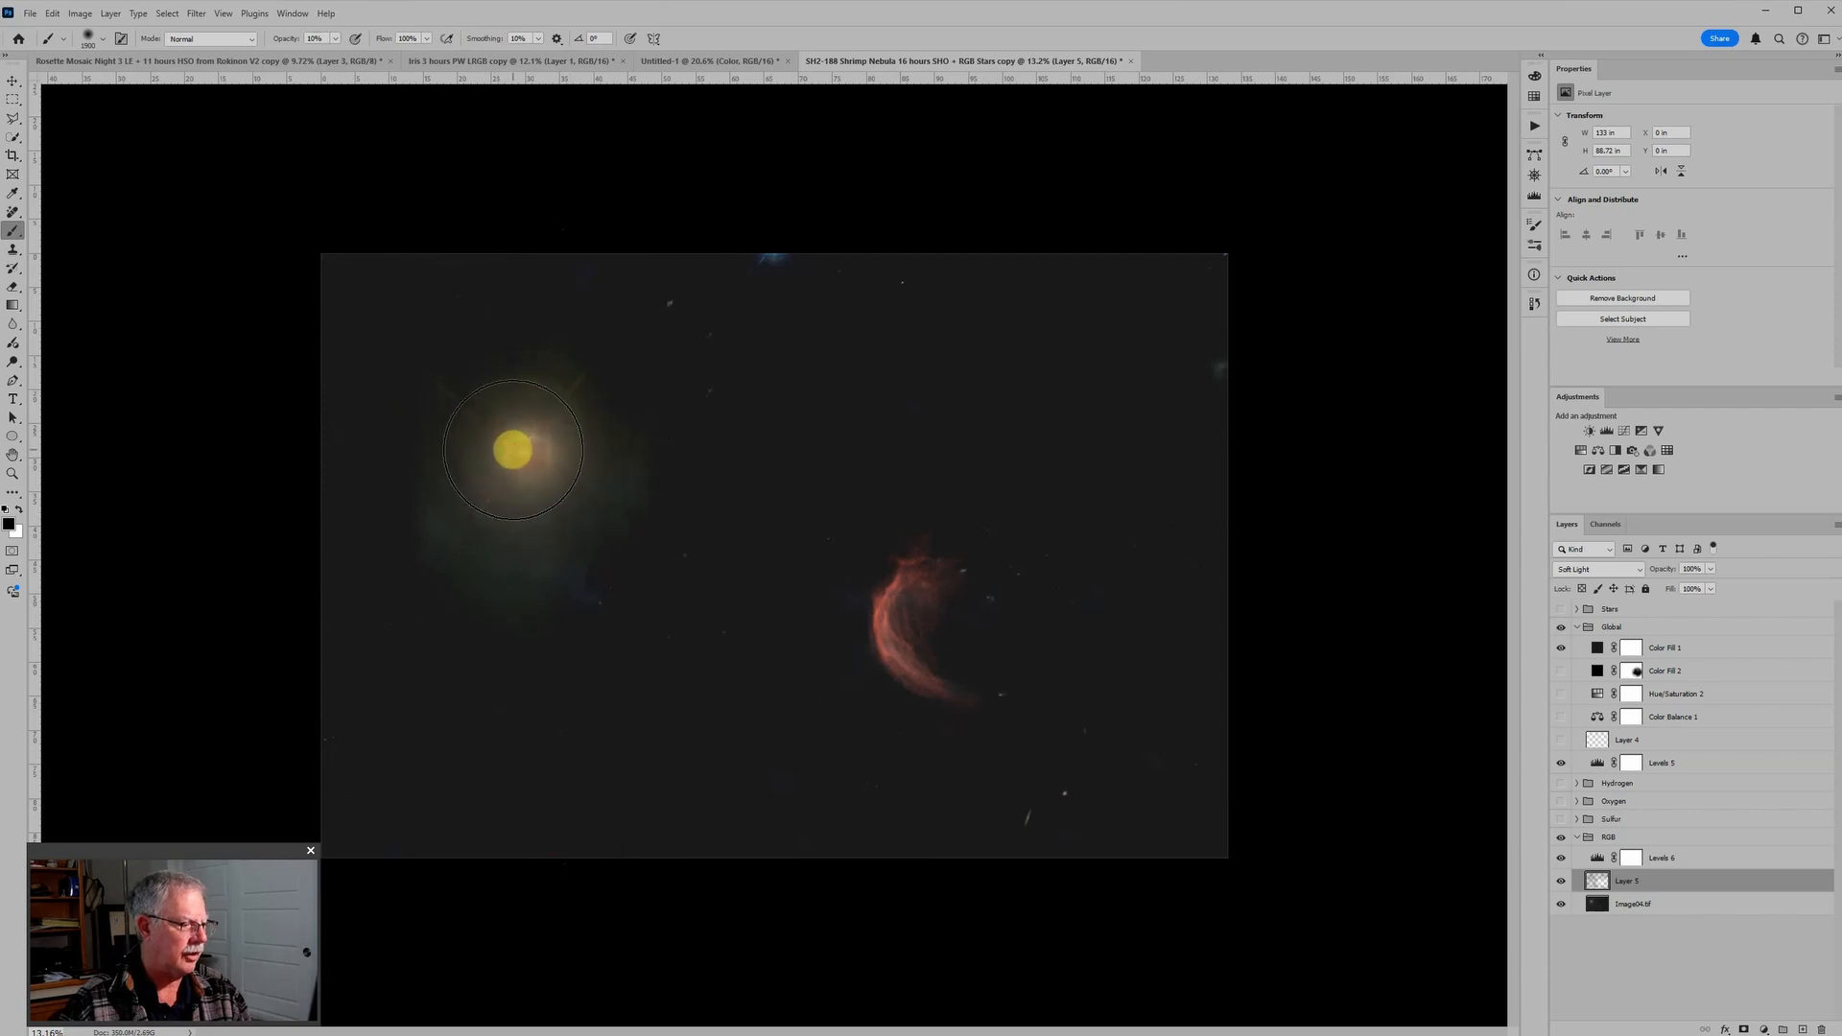
{"action": "mouse_move", "coordinate": [587, 549]}
{"action": "left_mouse_down"}
{"action": "mouse_move", "coordinate": [498, 445]}
{"action": "mouse_move", "coordinate": [567, 444]}
{"action": "mouse_move", "coordinate": [441, 531]}
{"action": "mouse_move", "coordinate": [538, 585]}
{"action": "mouse_move", "coordinate": [608, 345]}
{"action": "mouse_move", "coordinate": [777, 244]}
{"action": "mouse_move", "coordinate": [1315, 276]}
{"action": "mouse_move", "coordinate": [1254, 353]}
{"action": "mouse_move", "coordinate": [1257, 288]}
{"action": "mouse_move", "coordinate": [1304, 973]}
{"action": "left_mouse_up"}
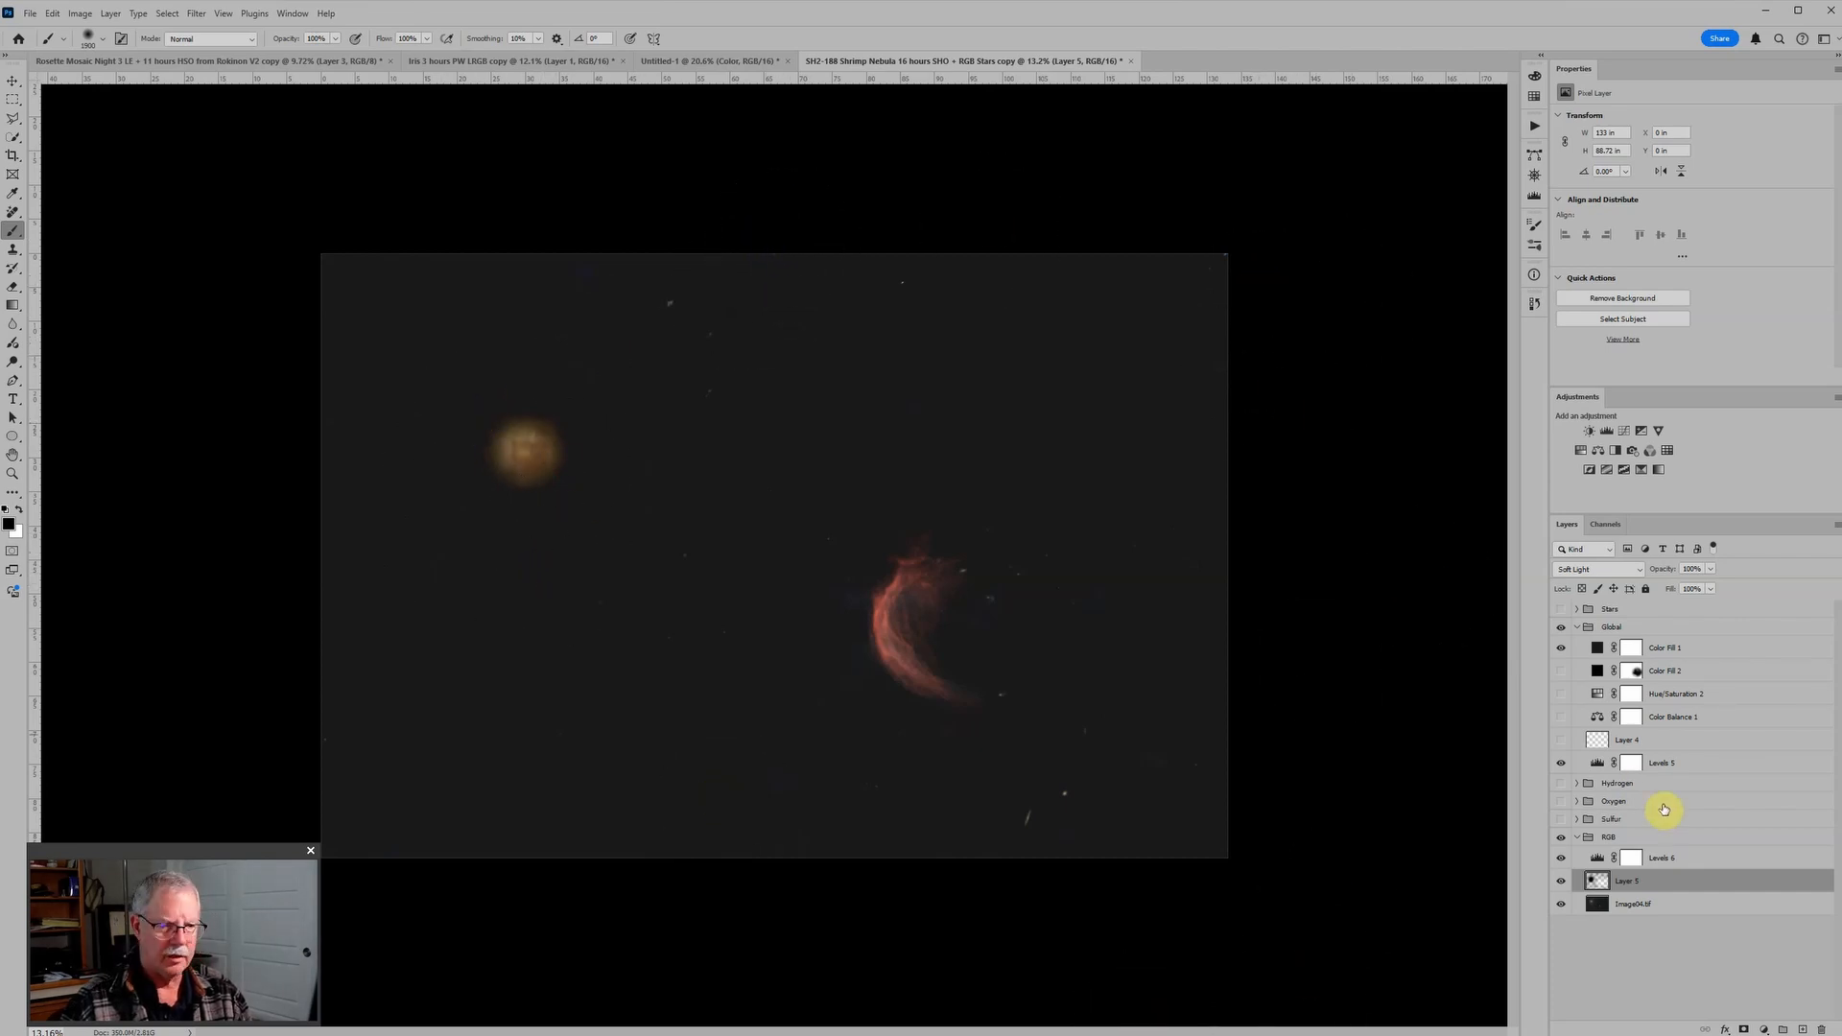
Step: Add a new Normal layer above the Soft Light burn layer and paint black over the bright star's remaining orange glow
{"action": "left_click", "coordinate": [1801, 1029]}
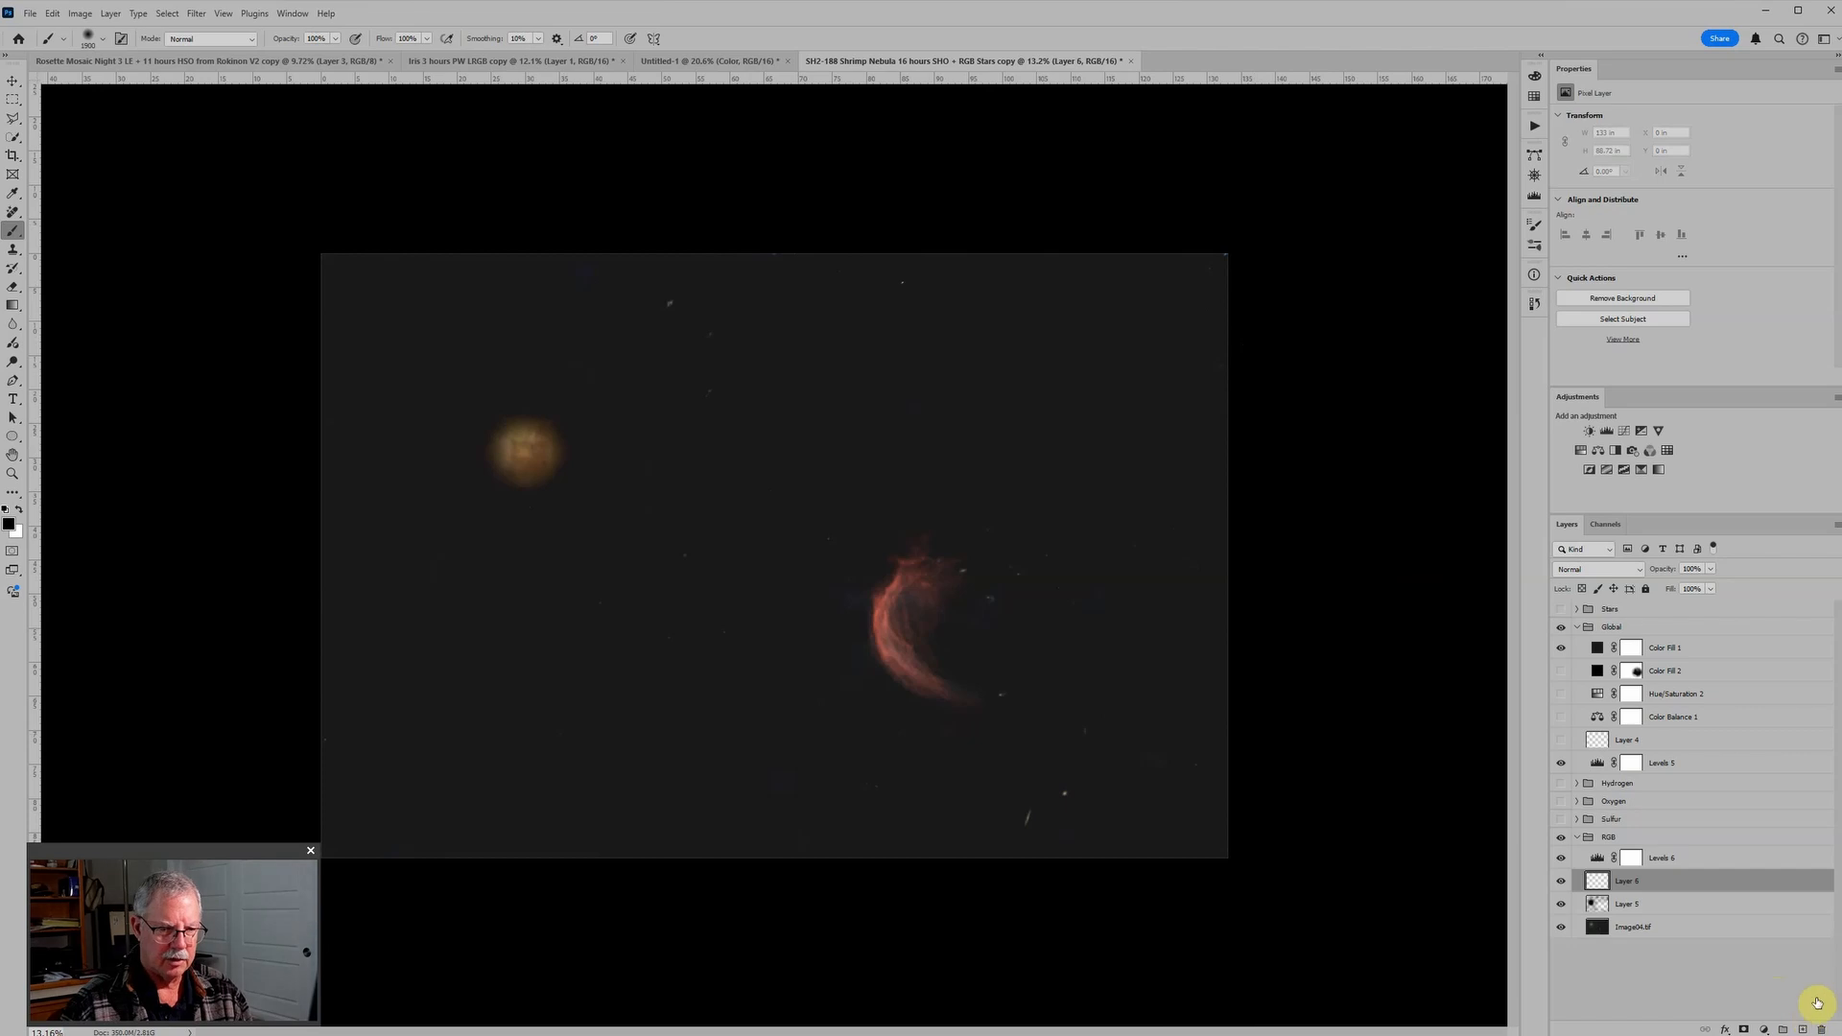
{"action": "scroll", "coordinate": [495, 481], "scroll_direction": "up", "scroll_amount": 4}
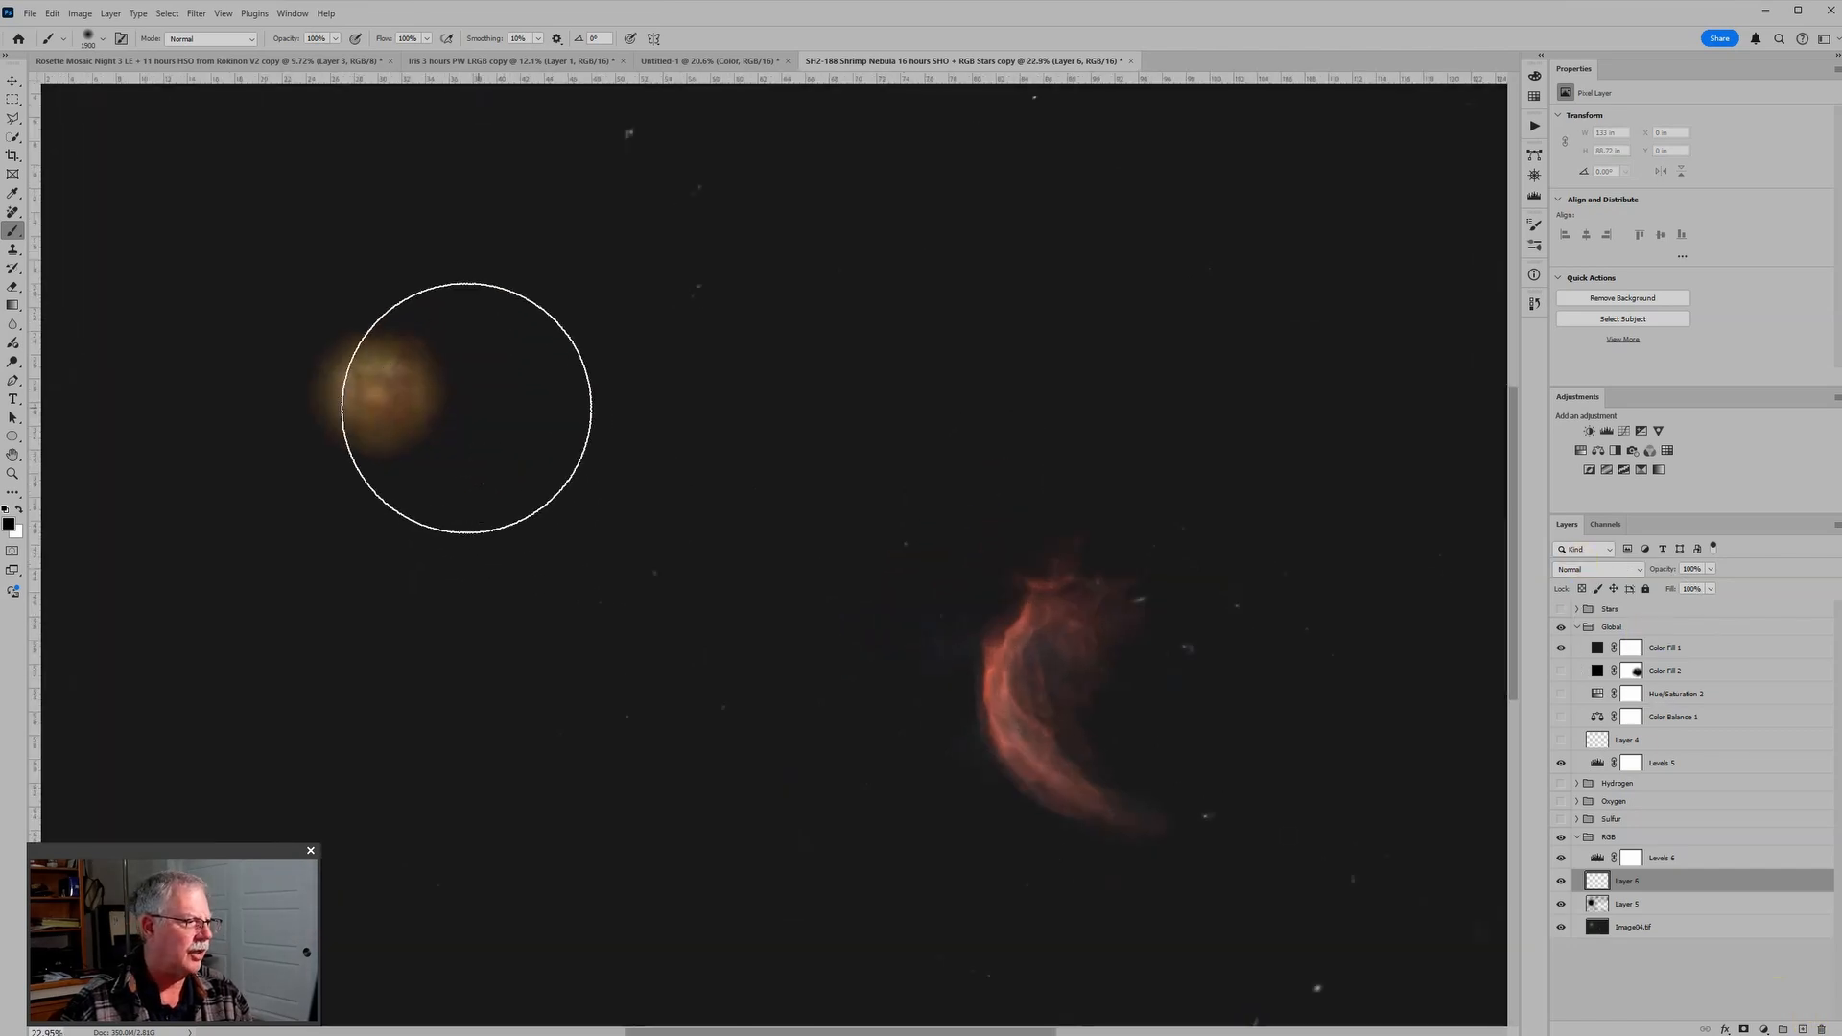
{"action": "scroll", "coordinate": [379, 403], "scroll_direction": "down", "scroll_amount": 2}
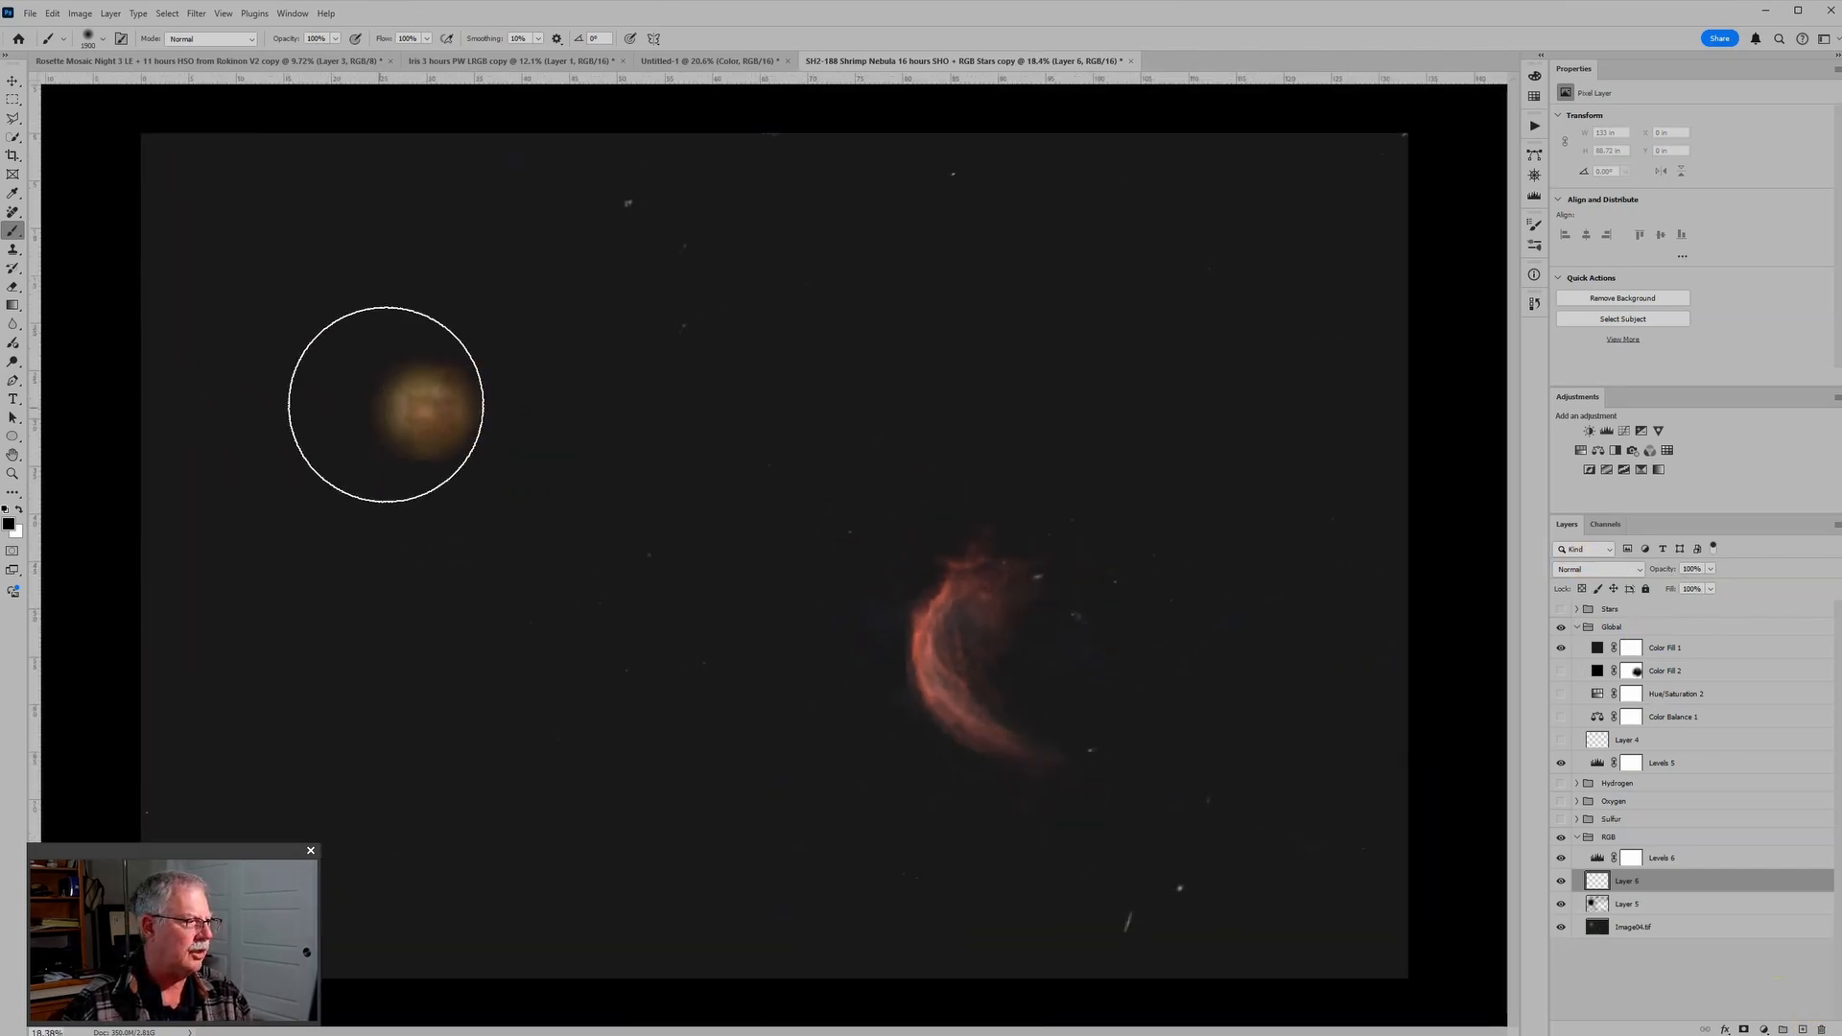
{"action": "left_click", "coordinate": [428, 406]}
{"action": "scroll", "coordinate": [345, 637], "scroll_direction": "down", "scroll_amount": 3}
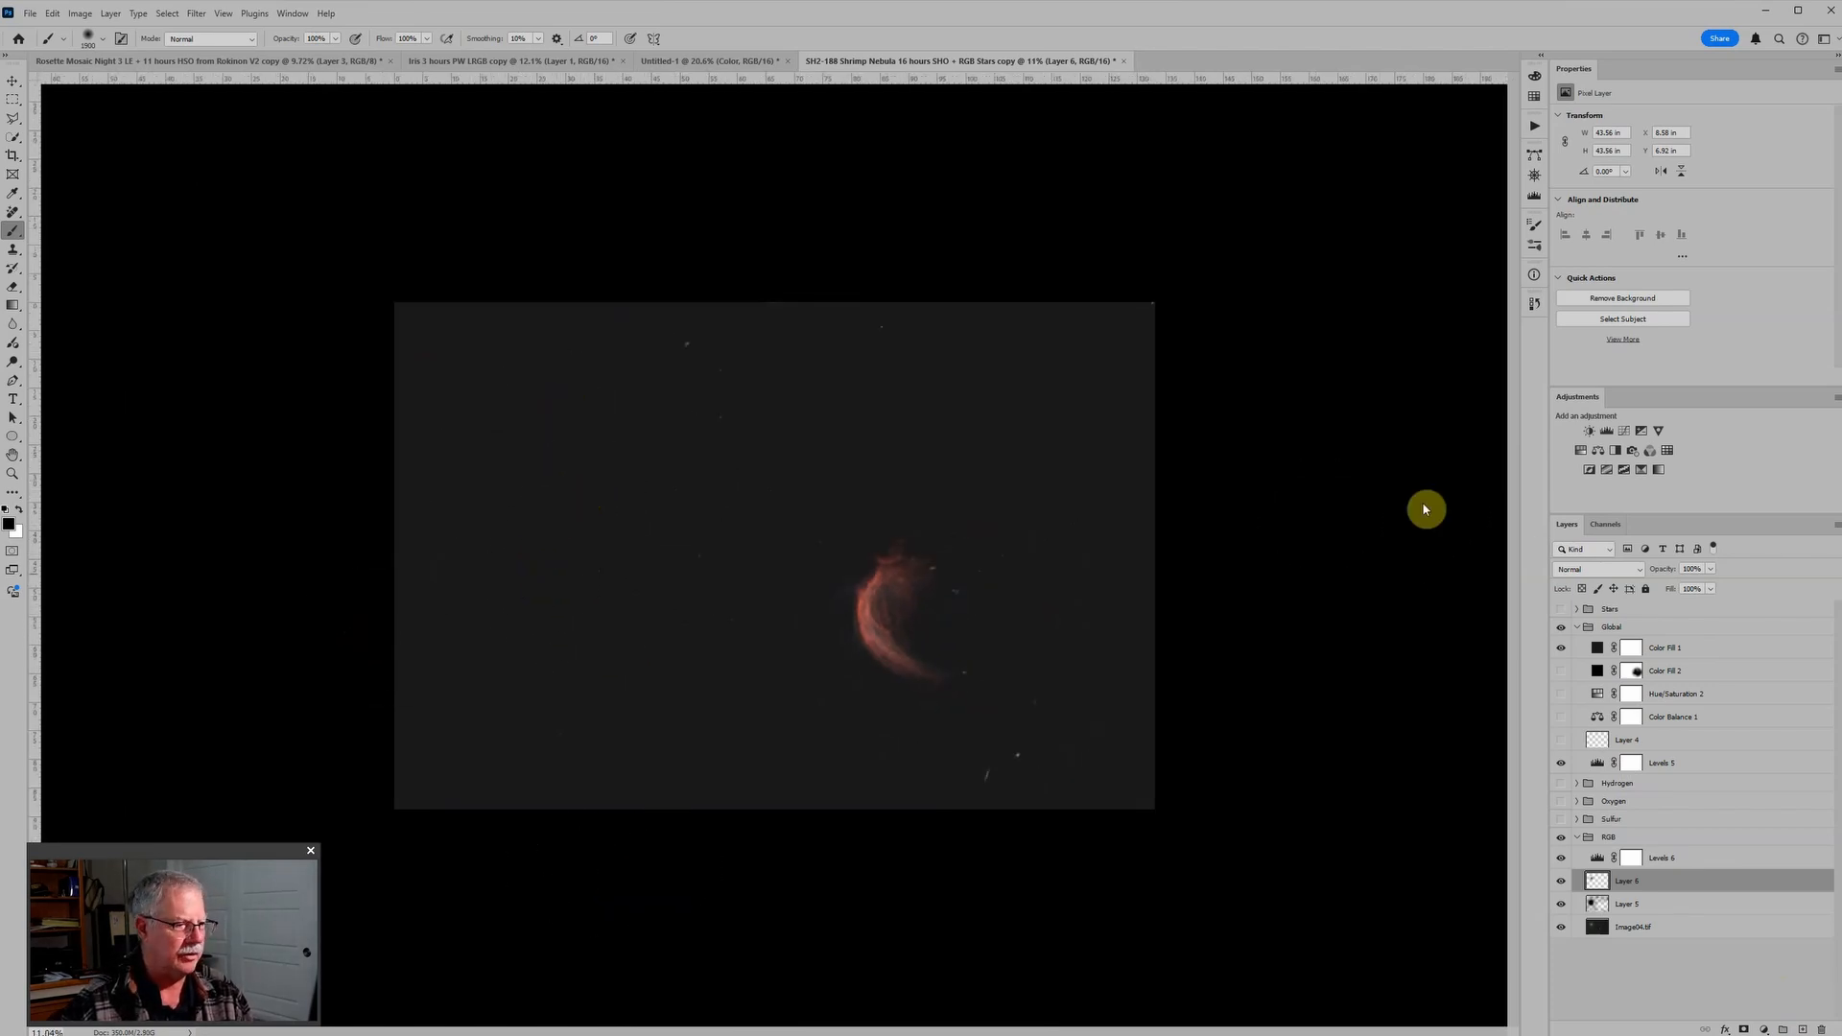
Step: Show the Stars group and examine the background and the bright star's surroundings in the retouched image
{"action": "left_click", "coordinate": [1560, 608]}
{"action": "scroll", "coordinate": [1257, 596], "scroll_direction": "up", "scroll_amount": 2}
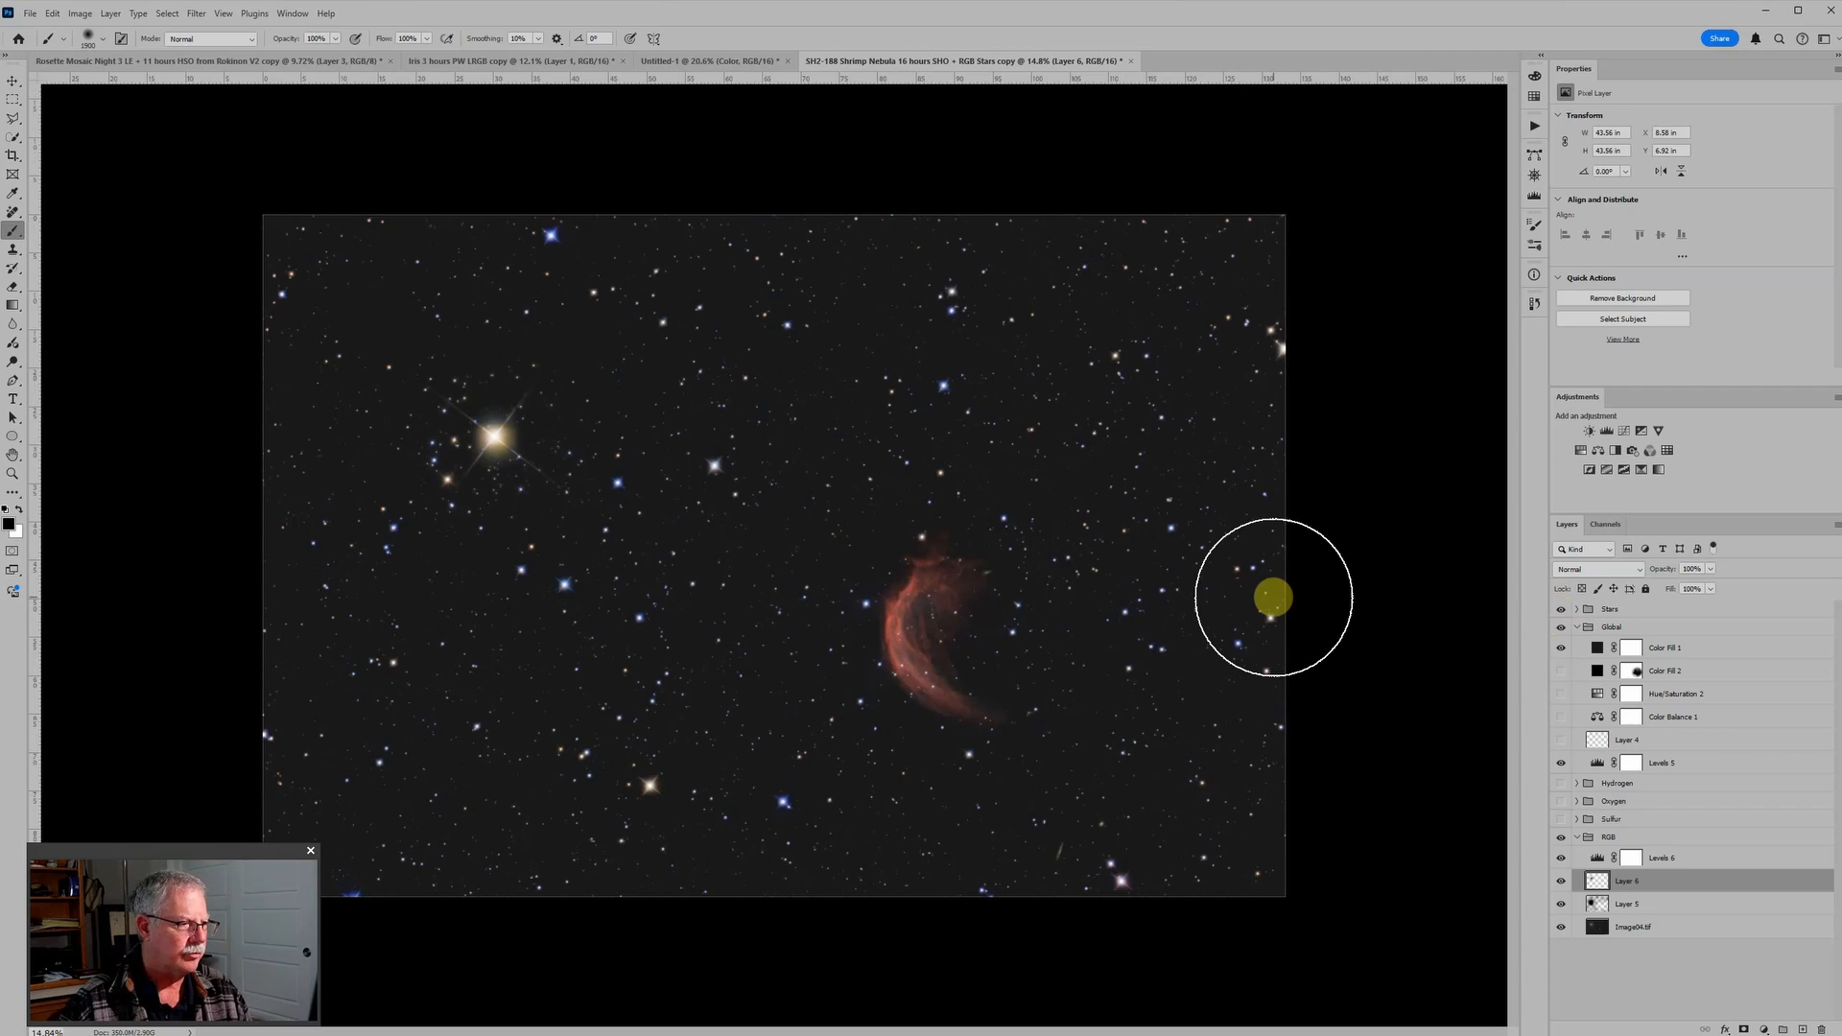
{"action": "scroll", "coordinate": [1273, 597], "scroll_direction": "down", "scroll_amount": 2}
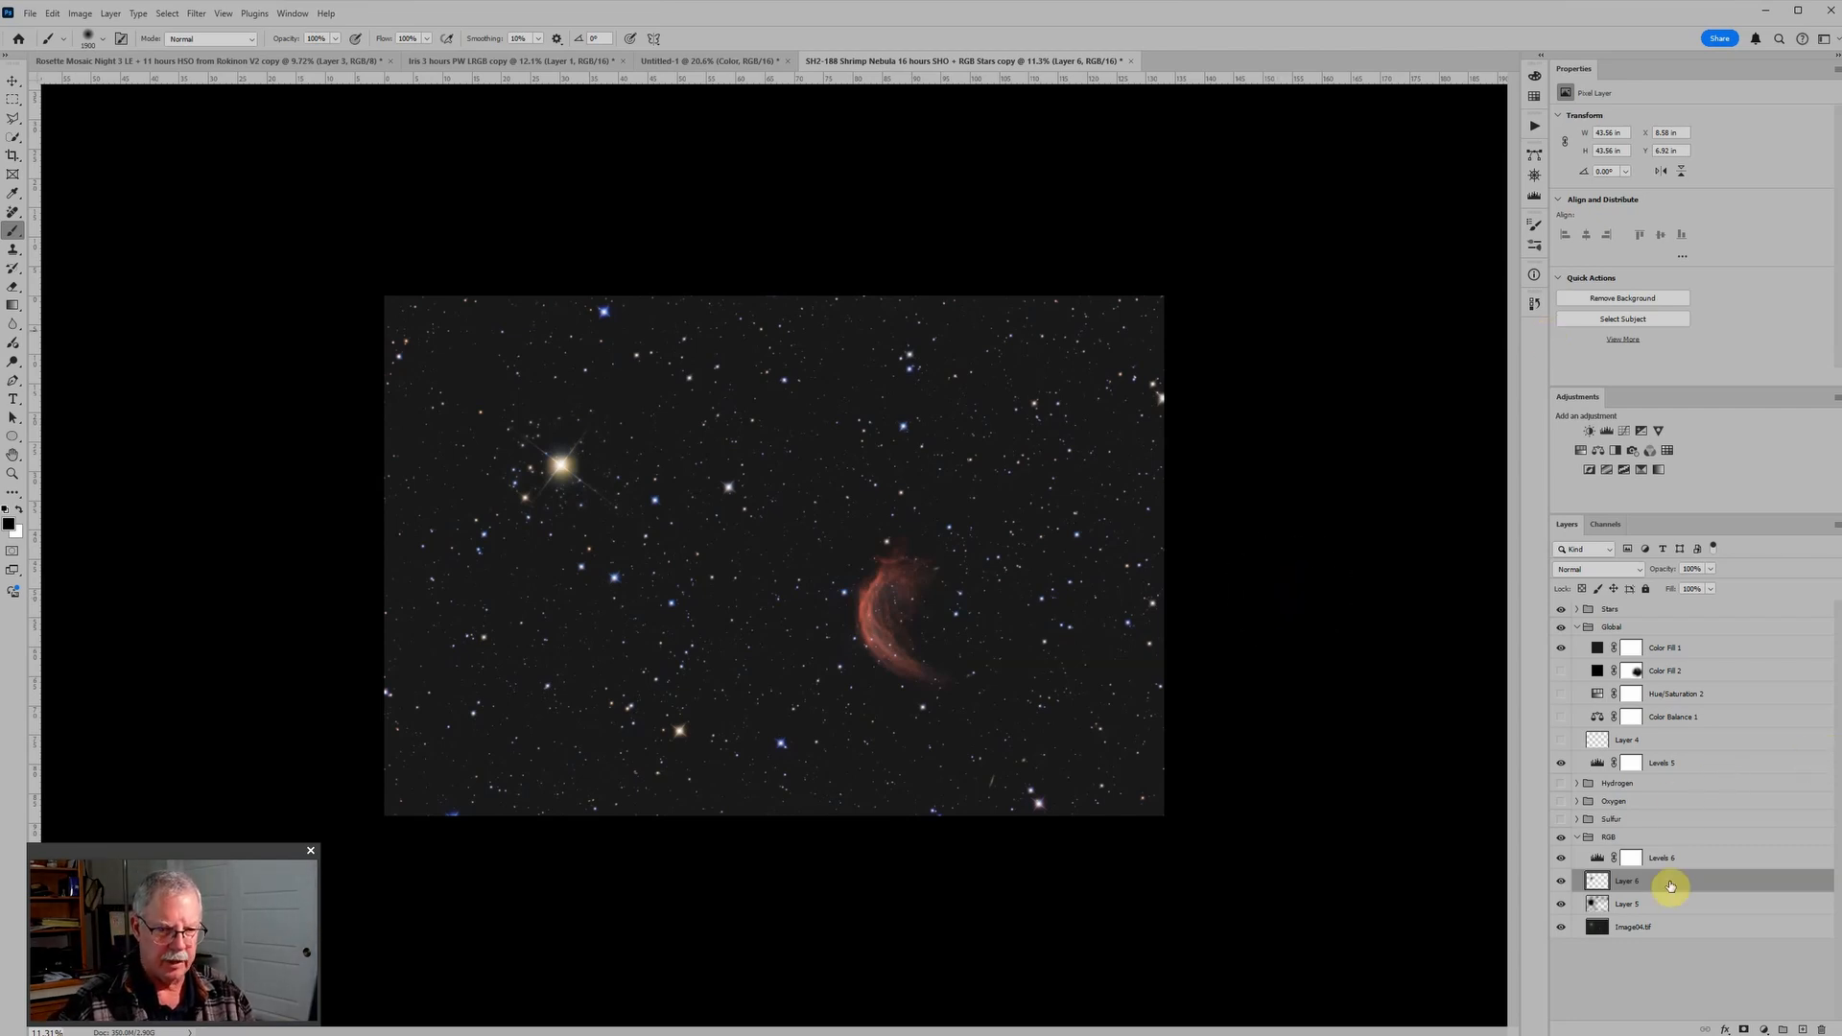
{"action": "scroll", "coordinate": [834, 633], "scroll_direction": "up", "scroll_amount": 3}
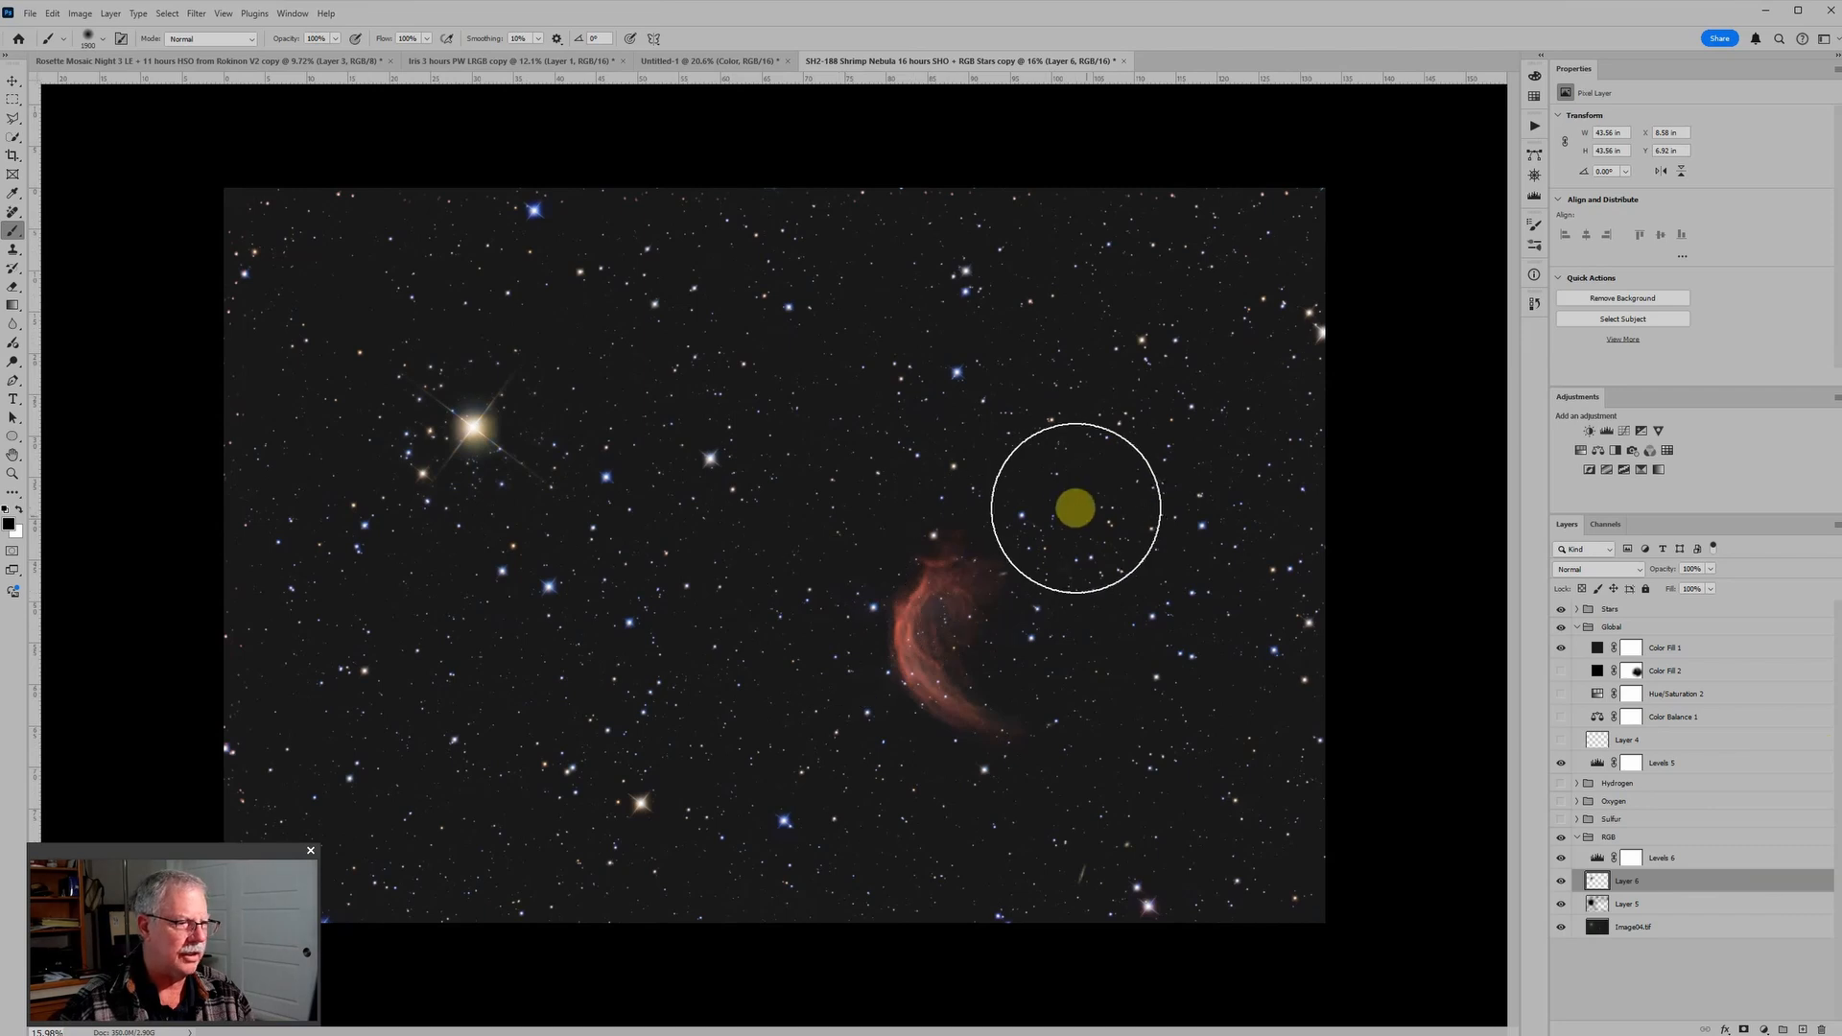
Step: Hide the Stars and Global groups and add a new layer directly above the base image in the RGB group
{"action": "left_click", "coordinate": [1662, 929]}
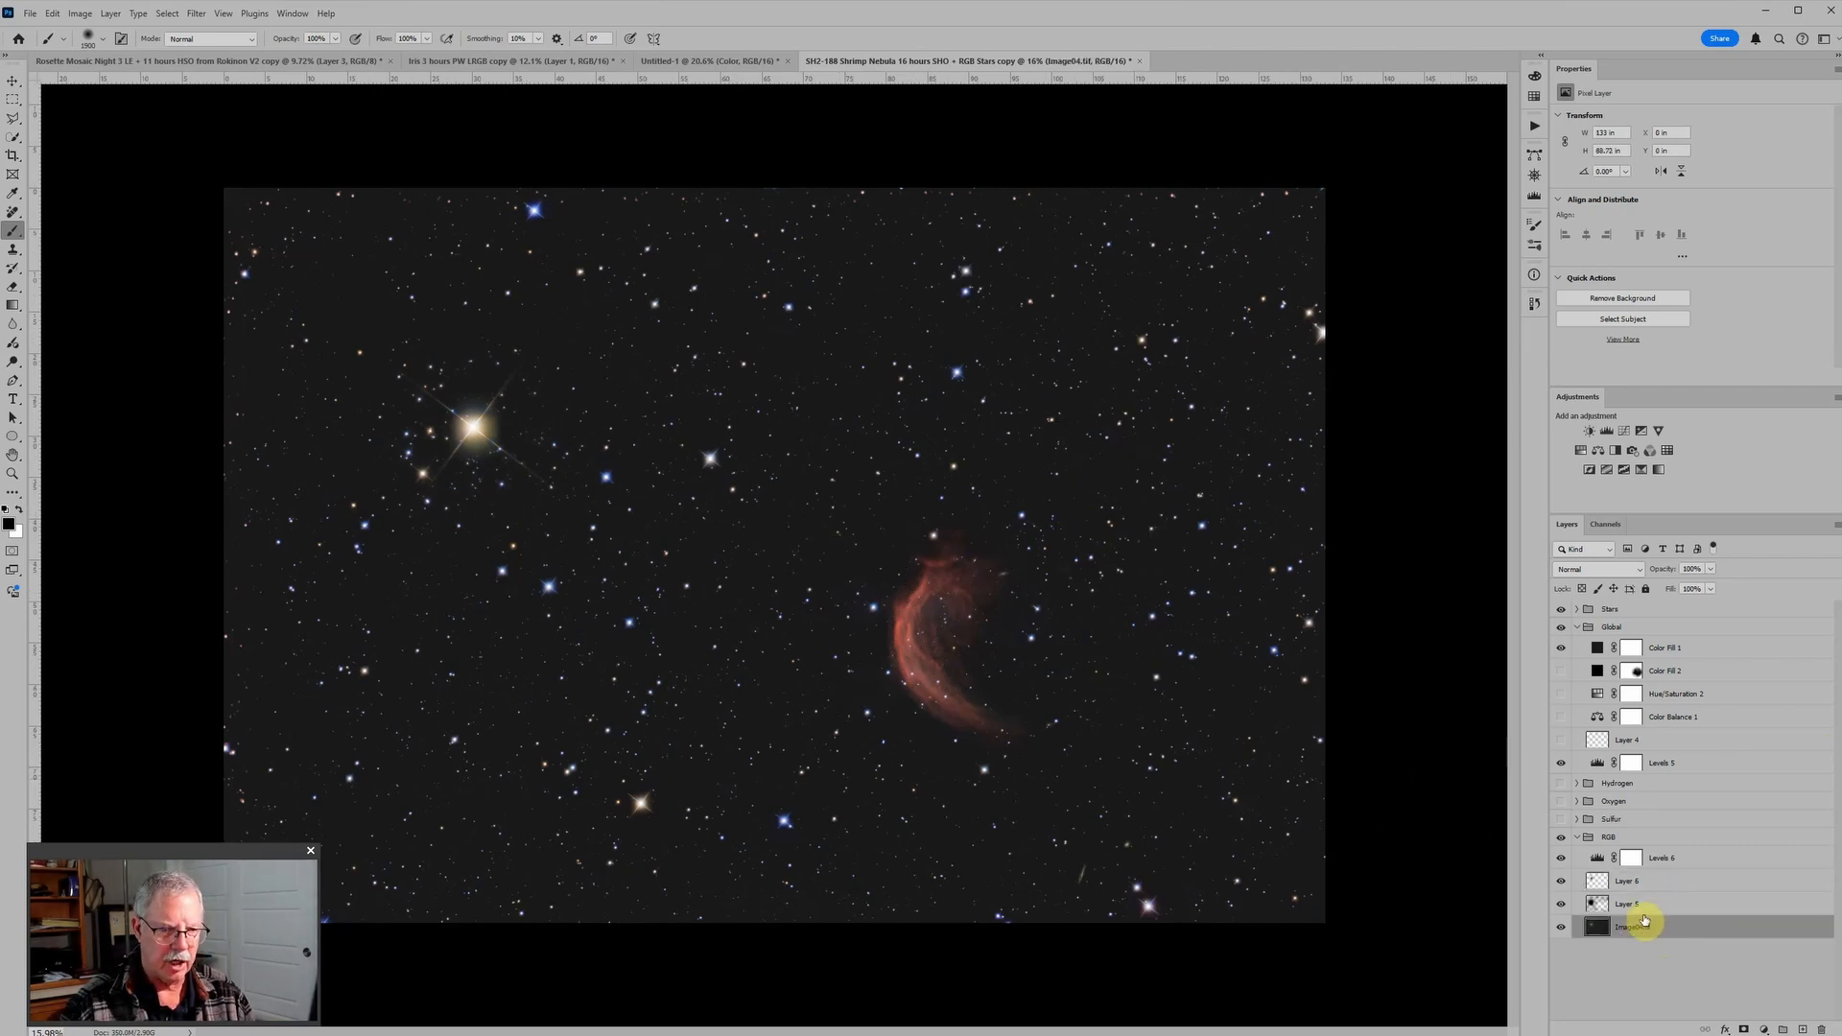
{"action": "left_click", "coordinate": [1557, 610]}
{"action": "scroll", "coordinate": [1391, 834], "scroll_direction": "down", "scroll_amount": 2}
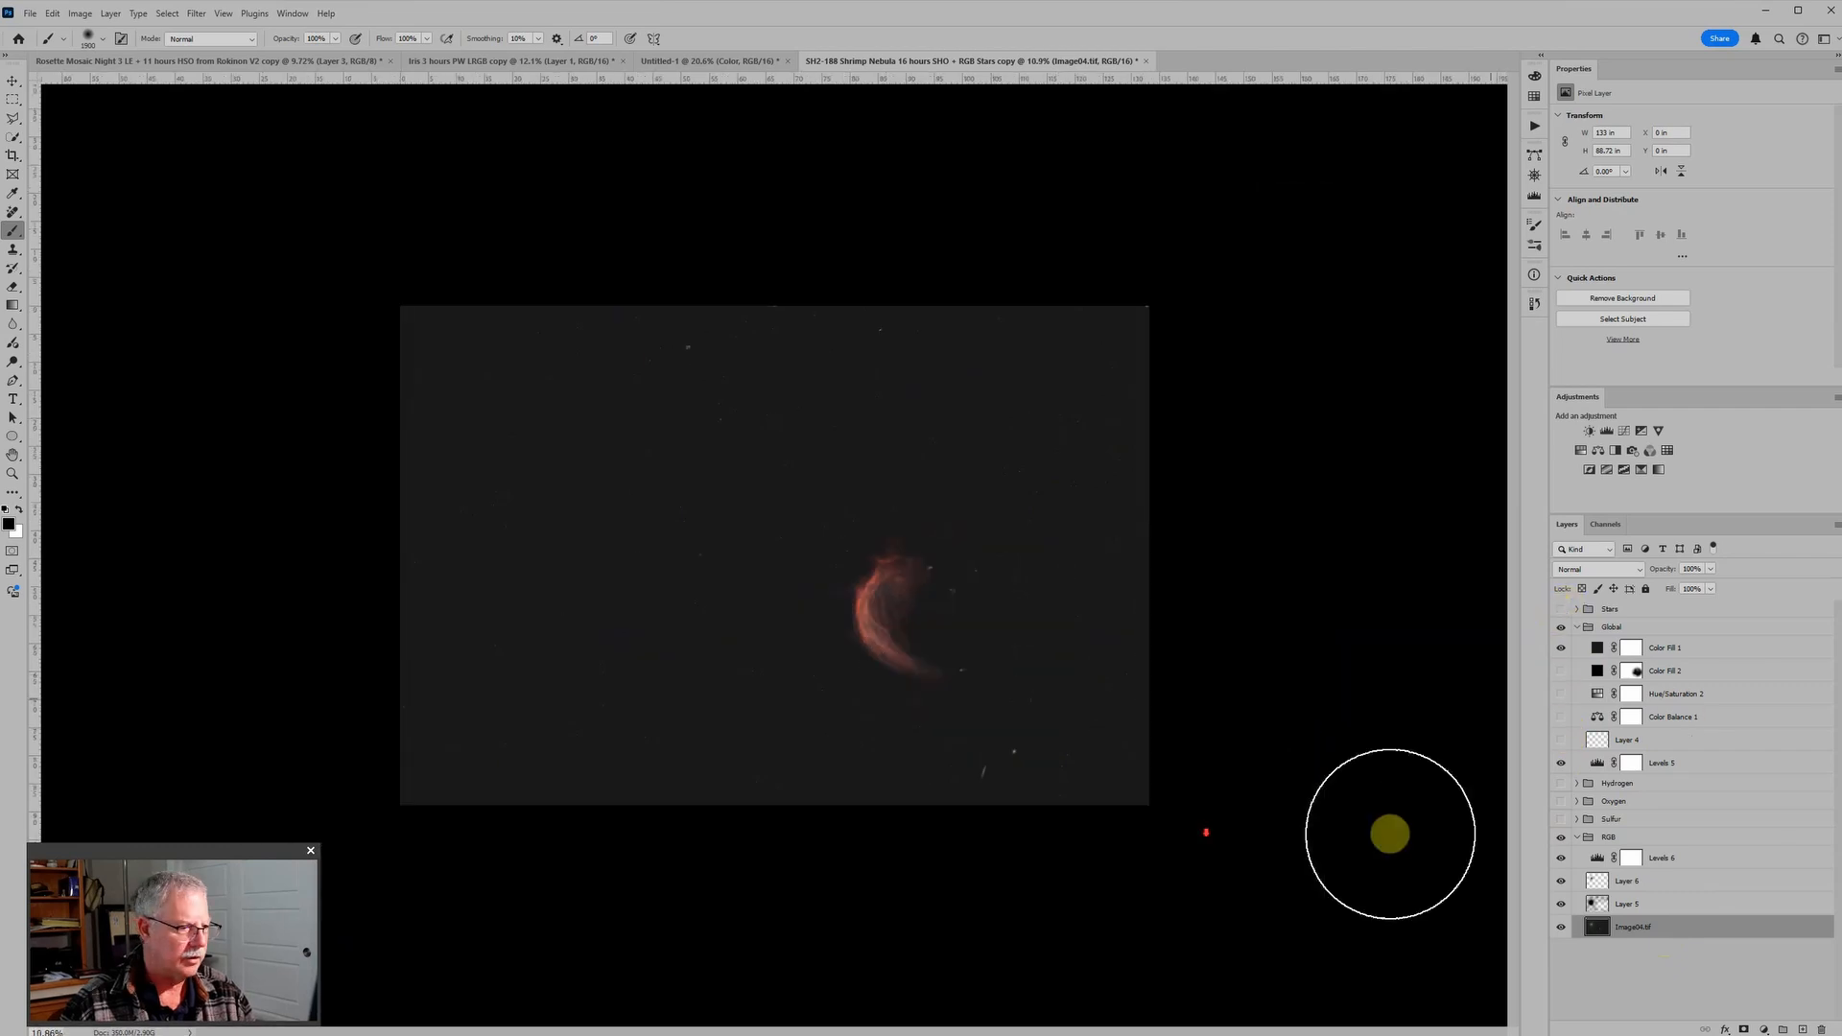
{"action": "left_click", "coordinate": [1559, 630]}
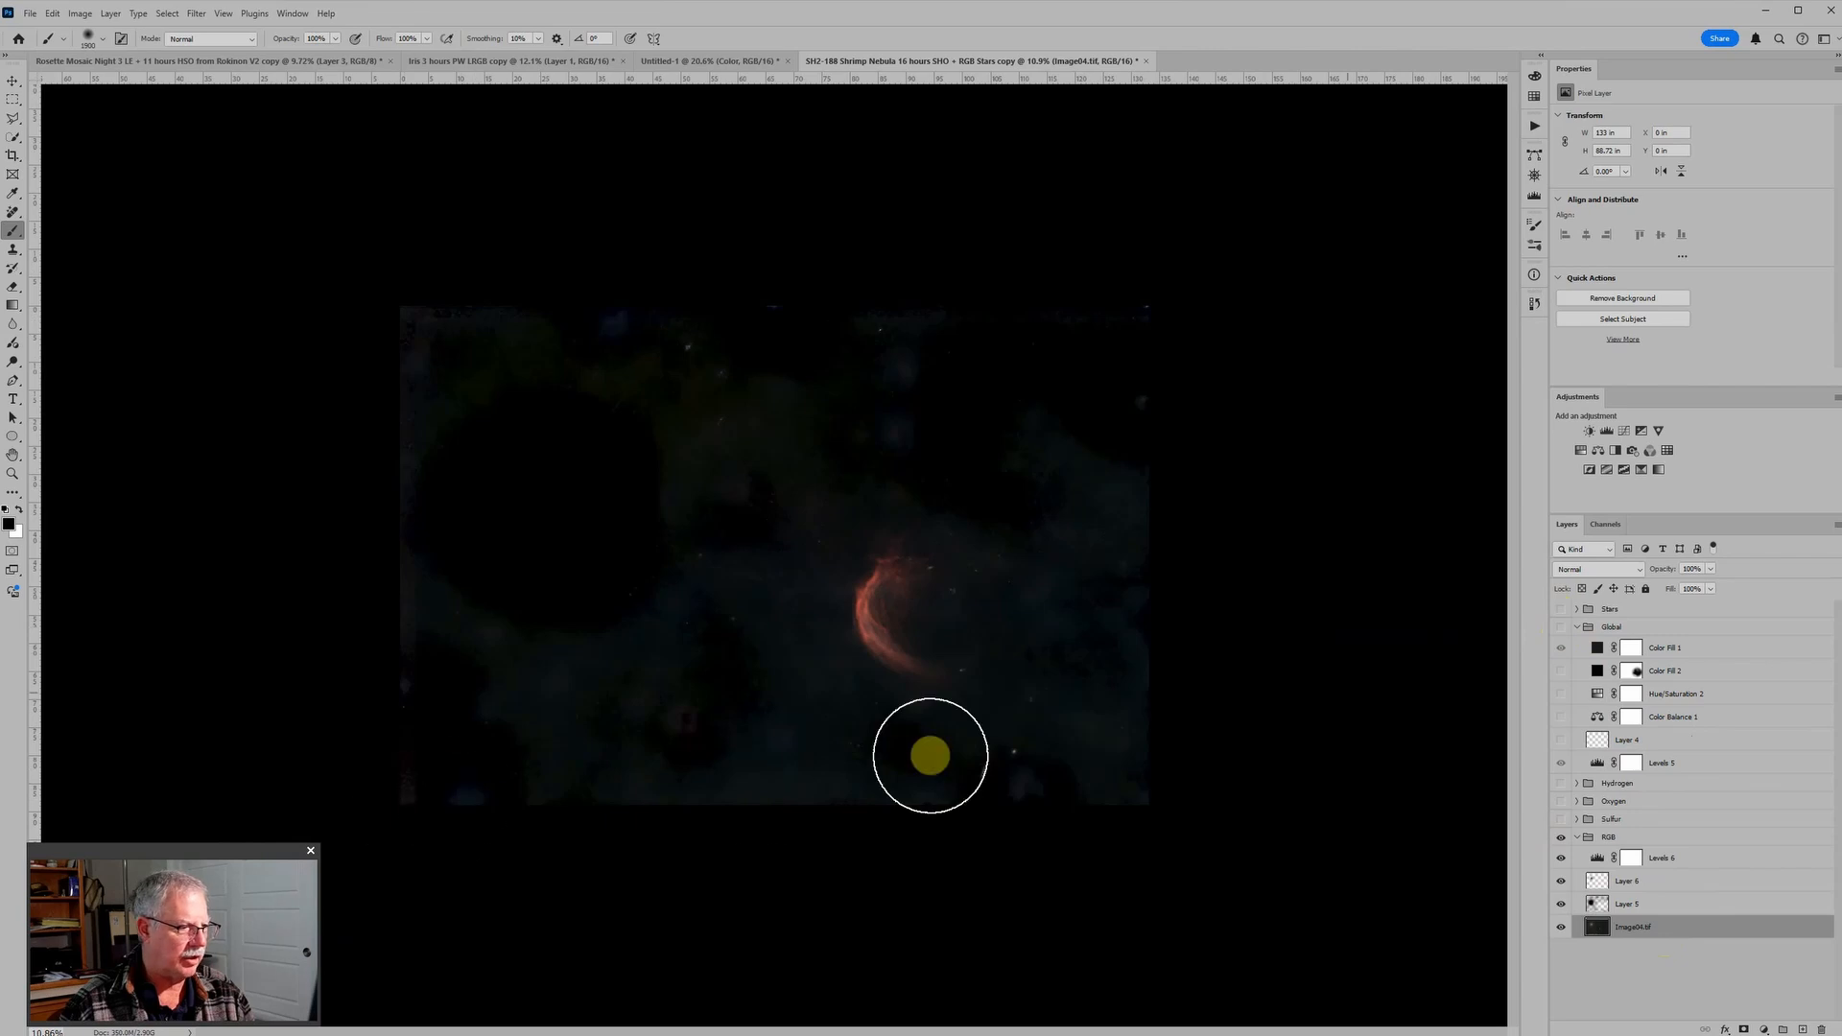
{"action": "left_click", "coordinate": [1801, 1027]}
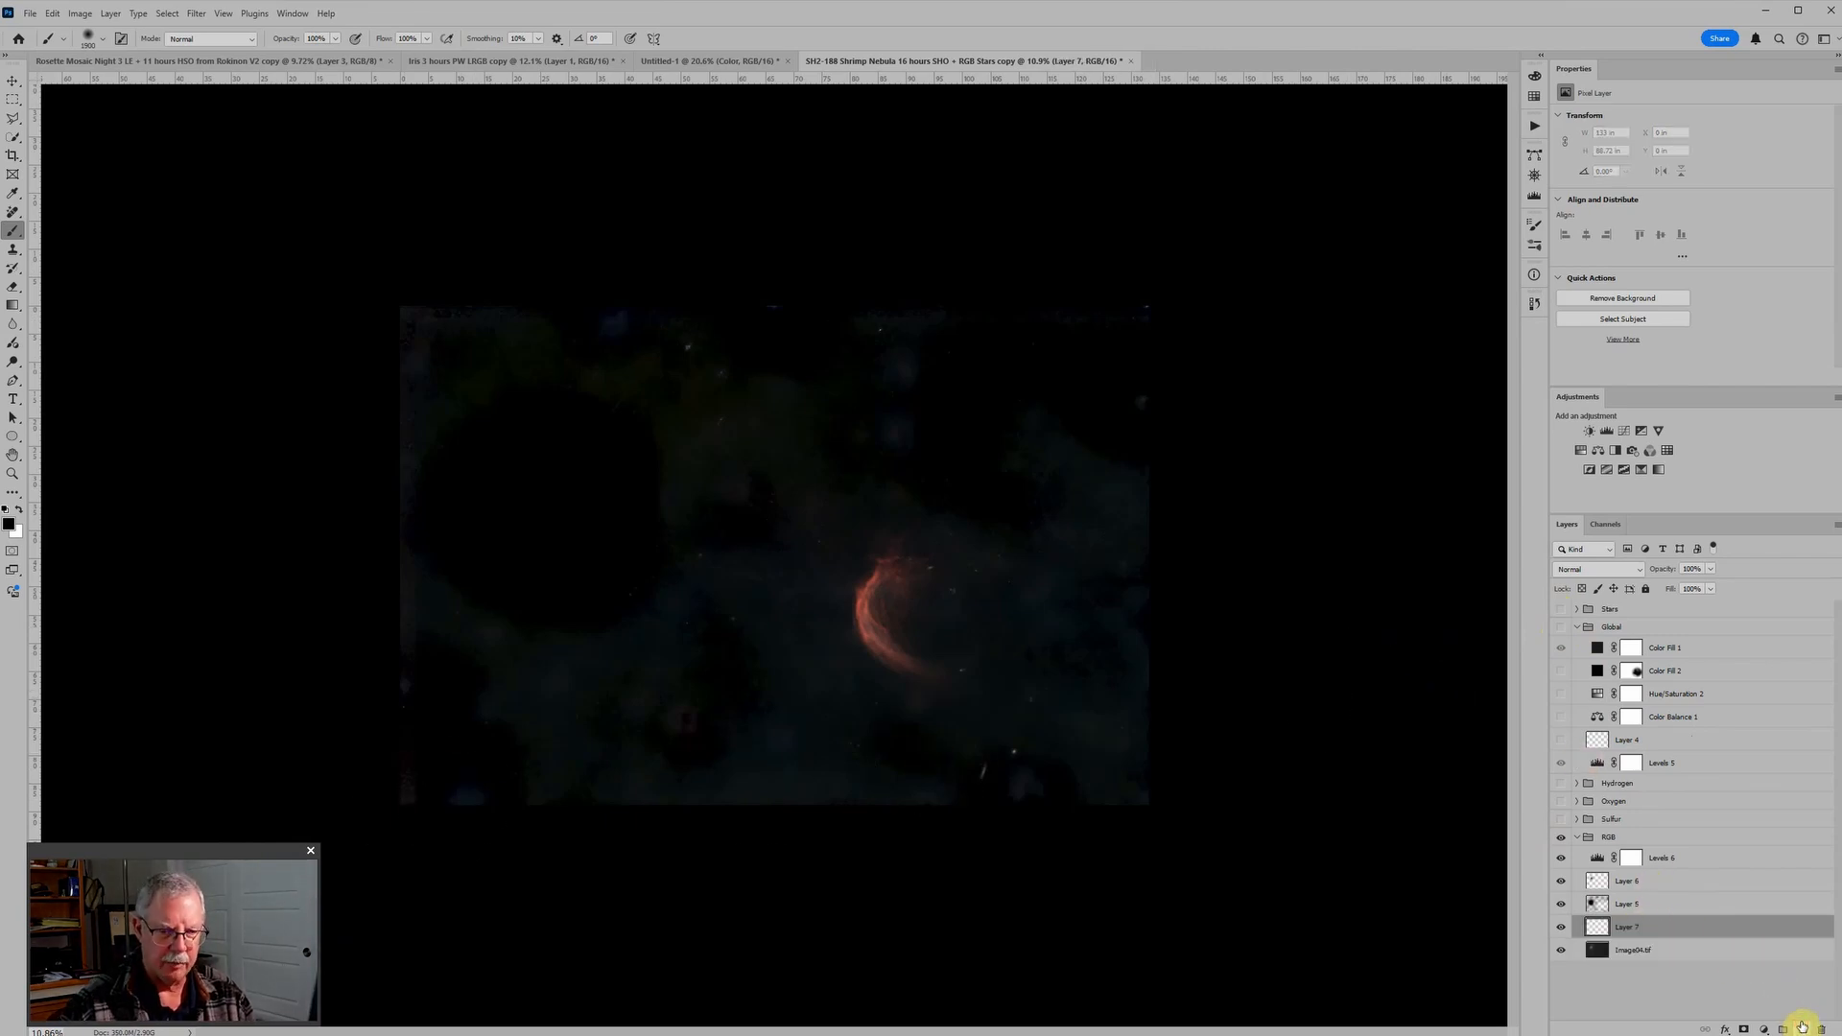
Step: Hide Levels 6, Layer 6 and Layer 5, and apply a long diagonal Remove tool stroke at size 90 across the background on the new layer
{"action": "left_click", "coordinate": [12, 211]}
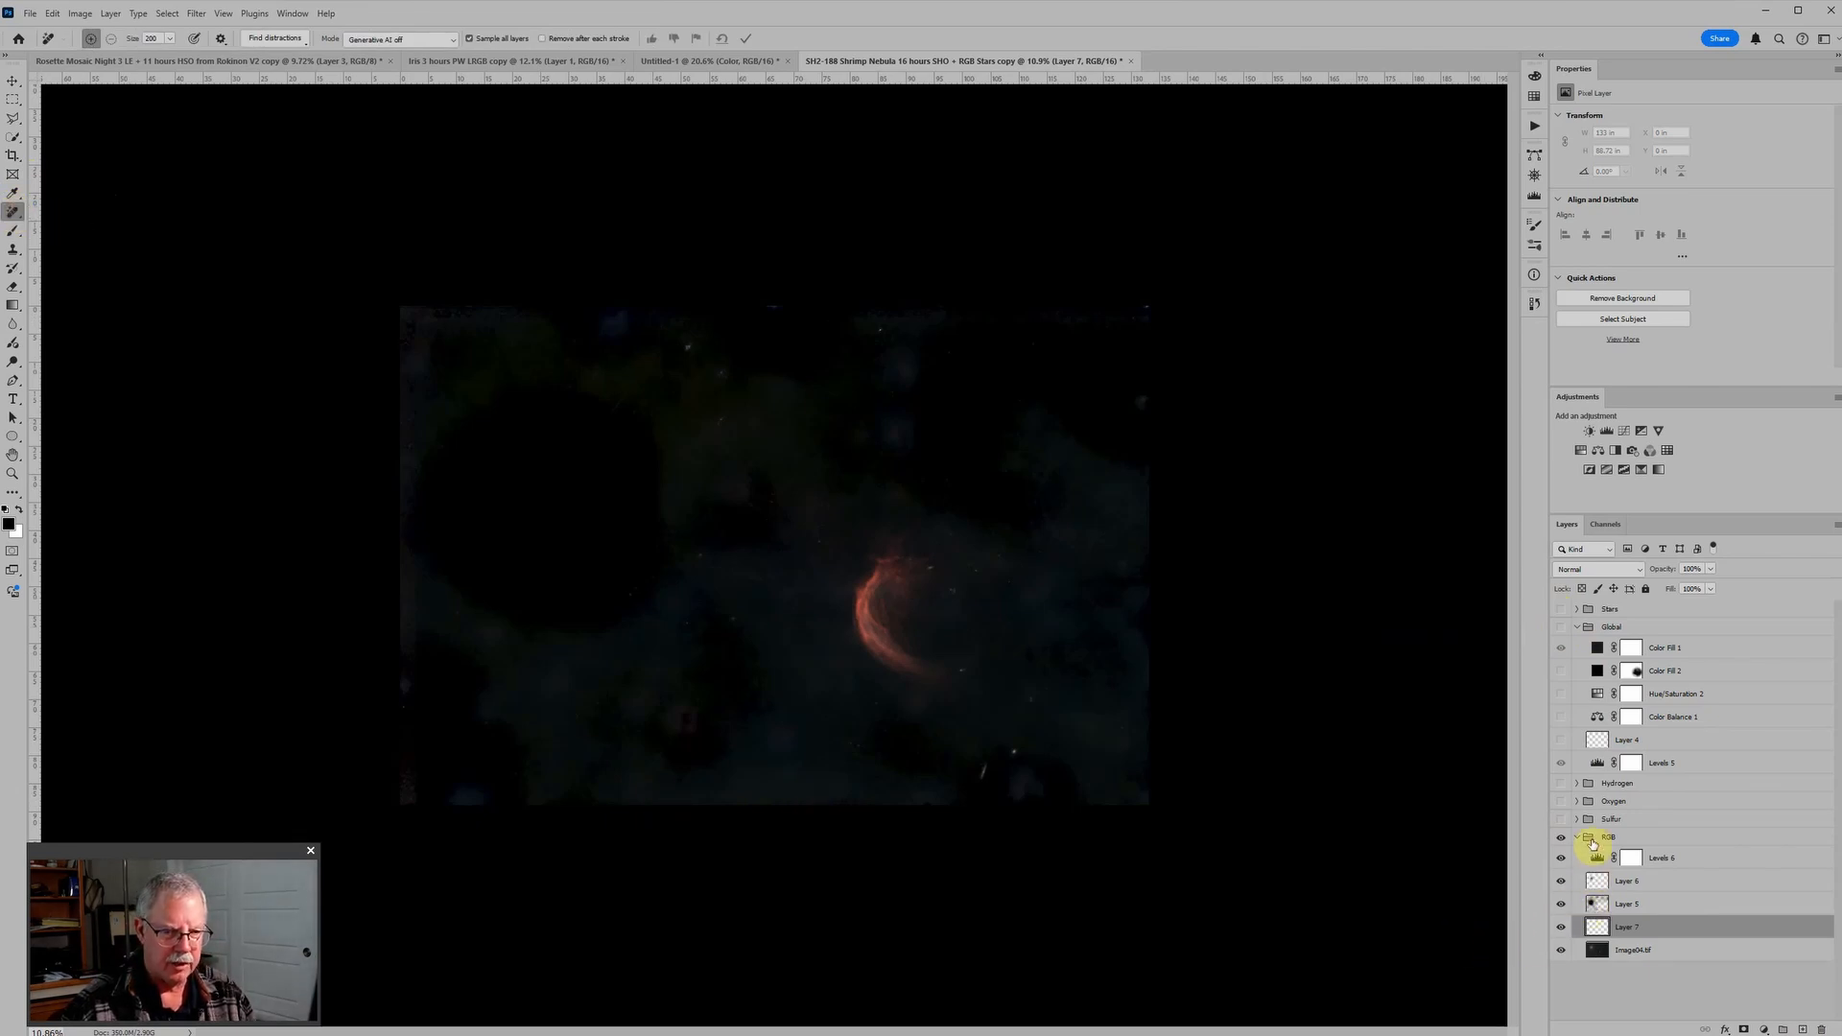
{"action": "left_click_drag", "start_coordinate": [1561, 869], "coordinate": [1561, 912]}
{"action": "scroll", "coordinate": [748, 827], "scroll_direction": "up", "scroll_amount": 1}
{"action": "scroll", "coordinate": [748, 827], "scroll_direction": "up", "scroll_amount": 1}
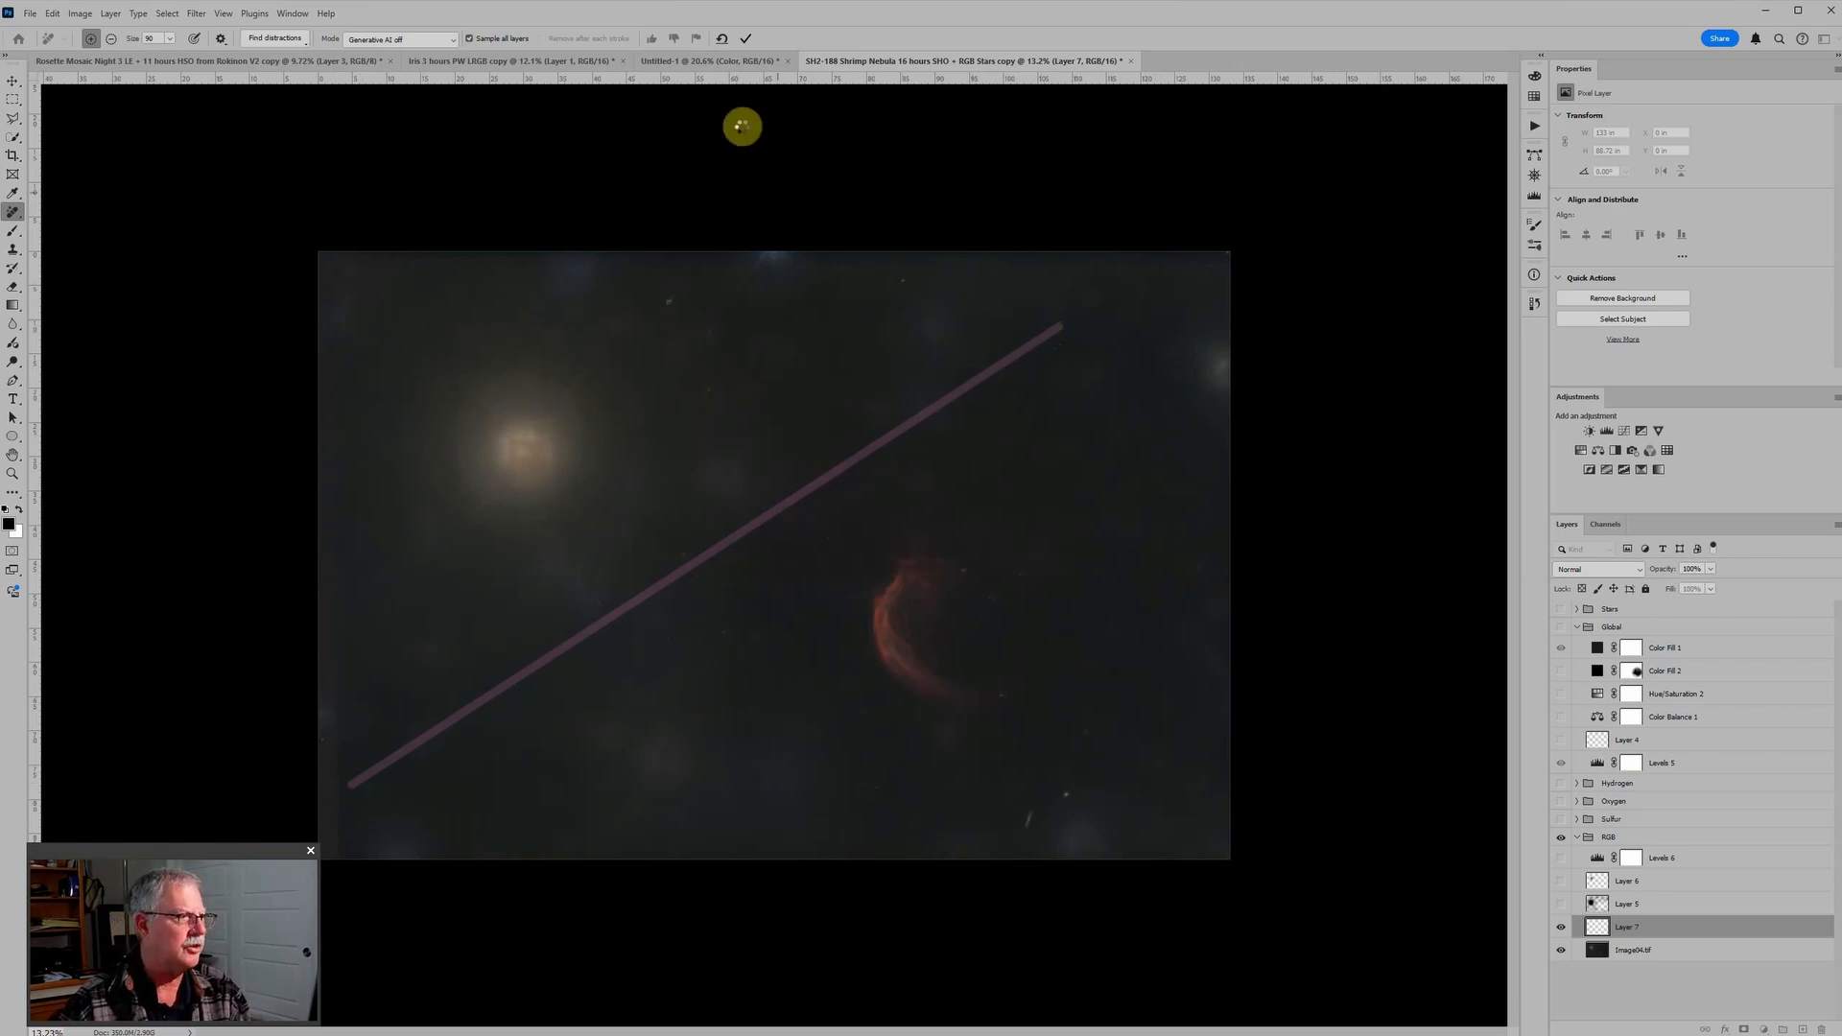
{"action": "left_click", "coordinate": [746, 39]}
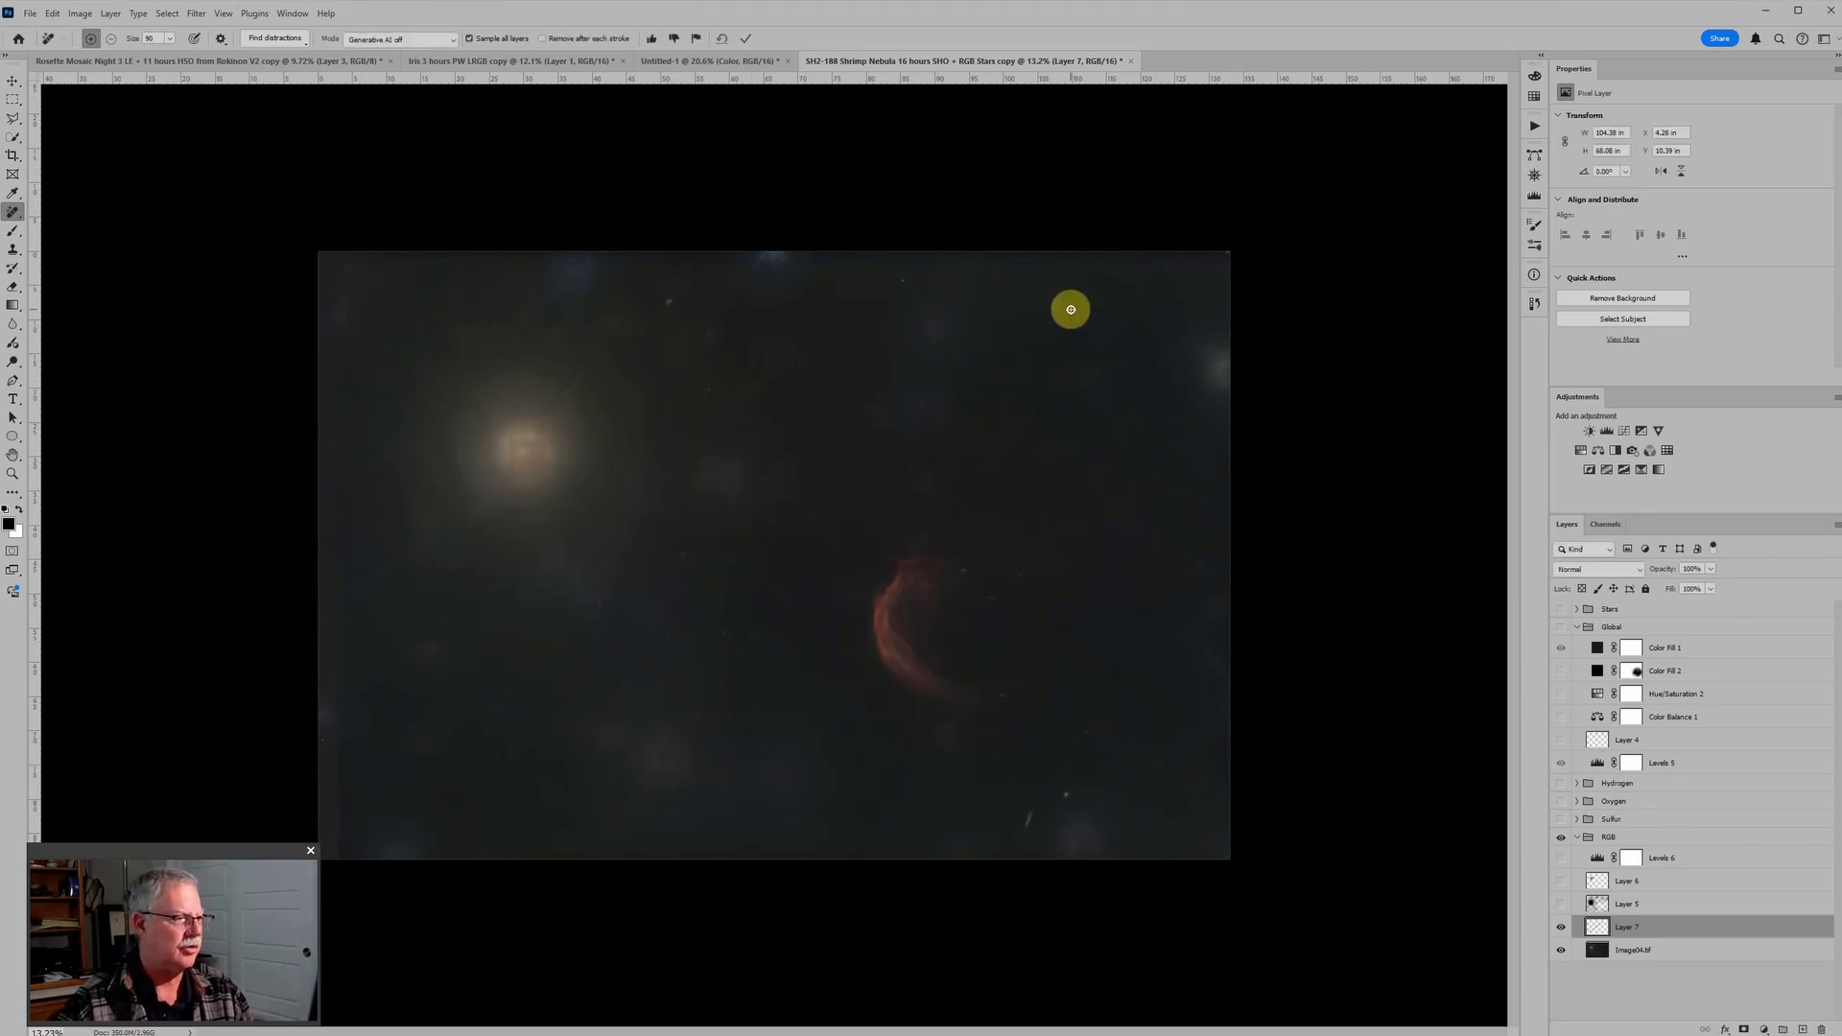
Step: Show Layer 5, Layer 6 and Levels 6 again, turn the Stars and Global groups back on, and review the whole image
{"action": "left_click_drag", "start_coordinate": [1562, 909], "coordinate": [1564, 861]}
{"action": "left_click", "coordinate": [1562, 648]}
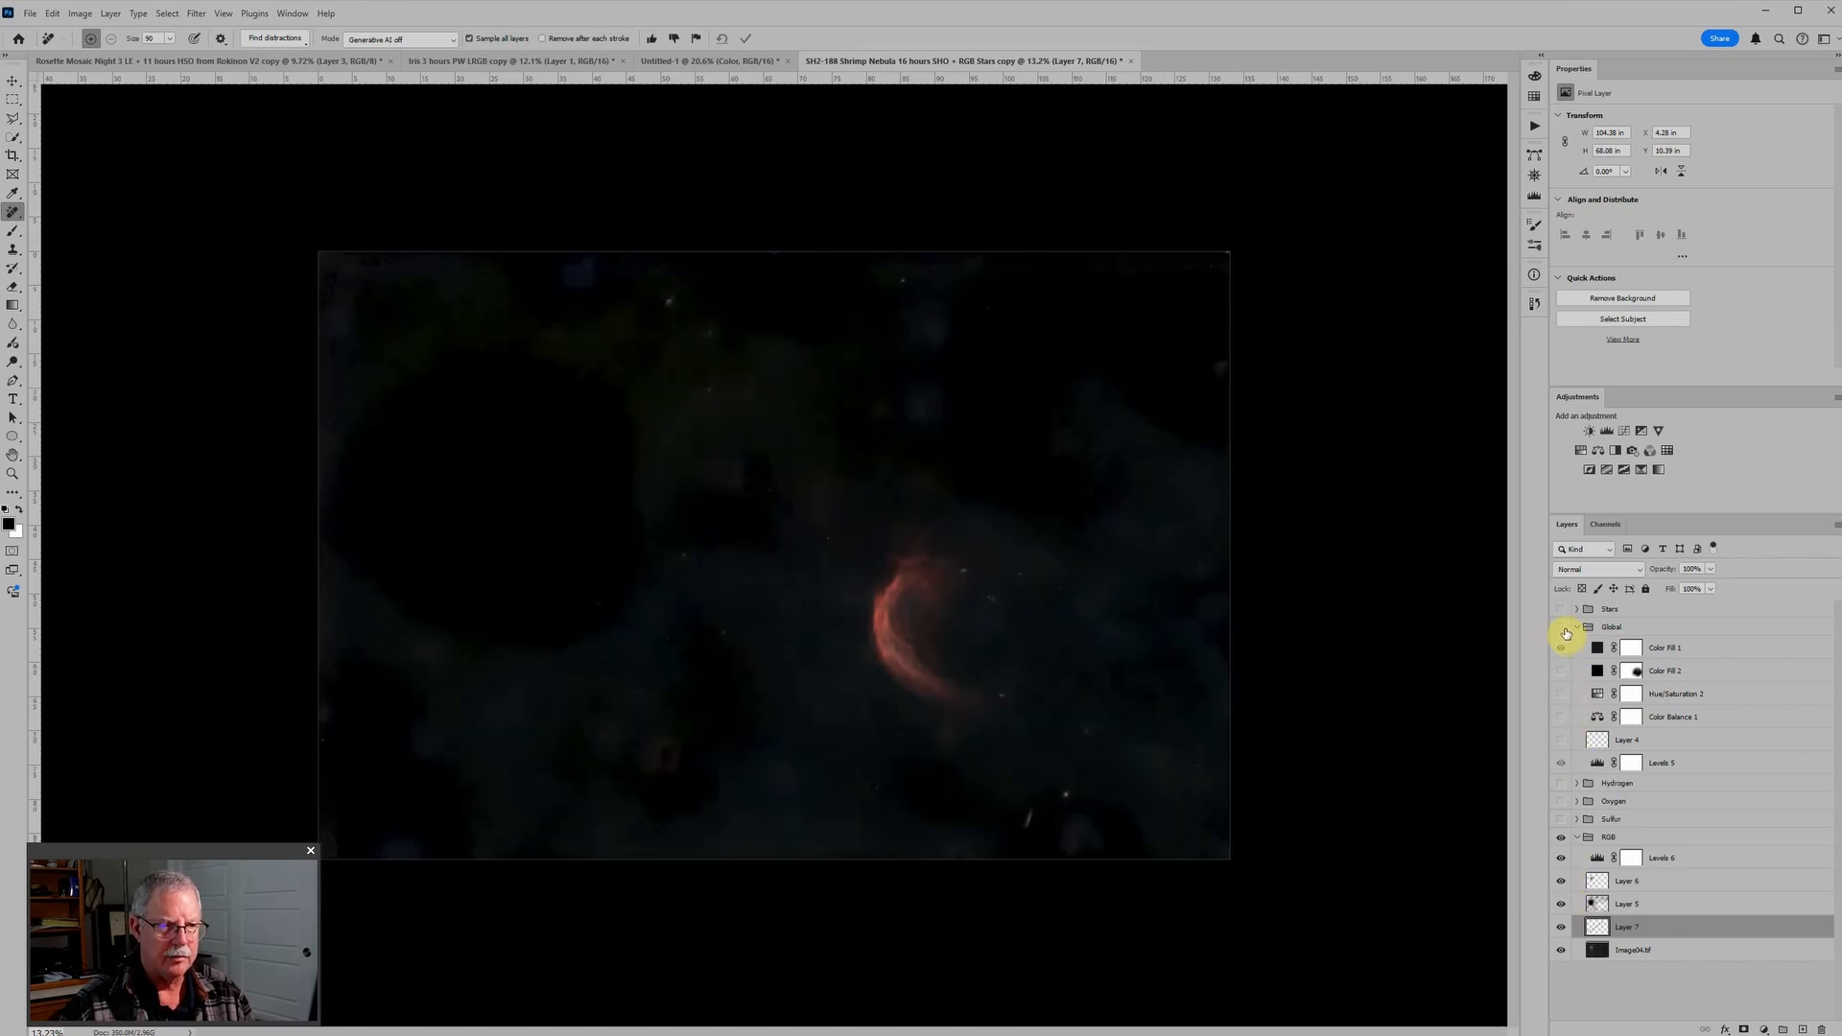
{"action": "left_click", "coordinate": [1561, 610]}
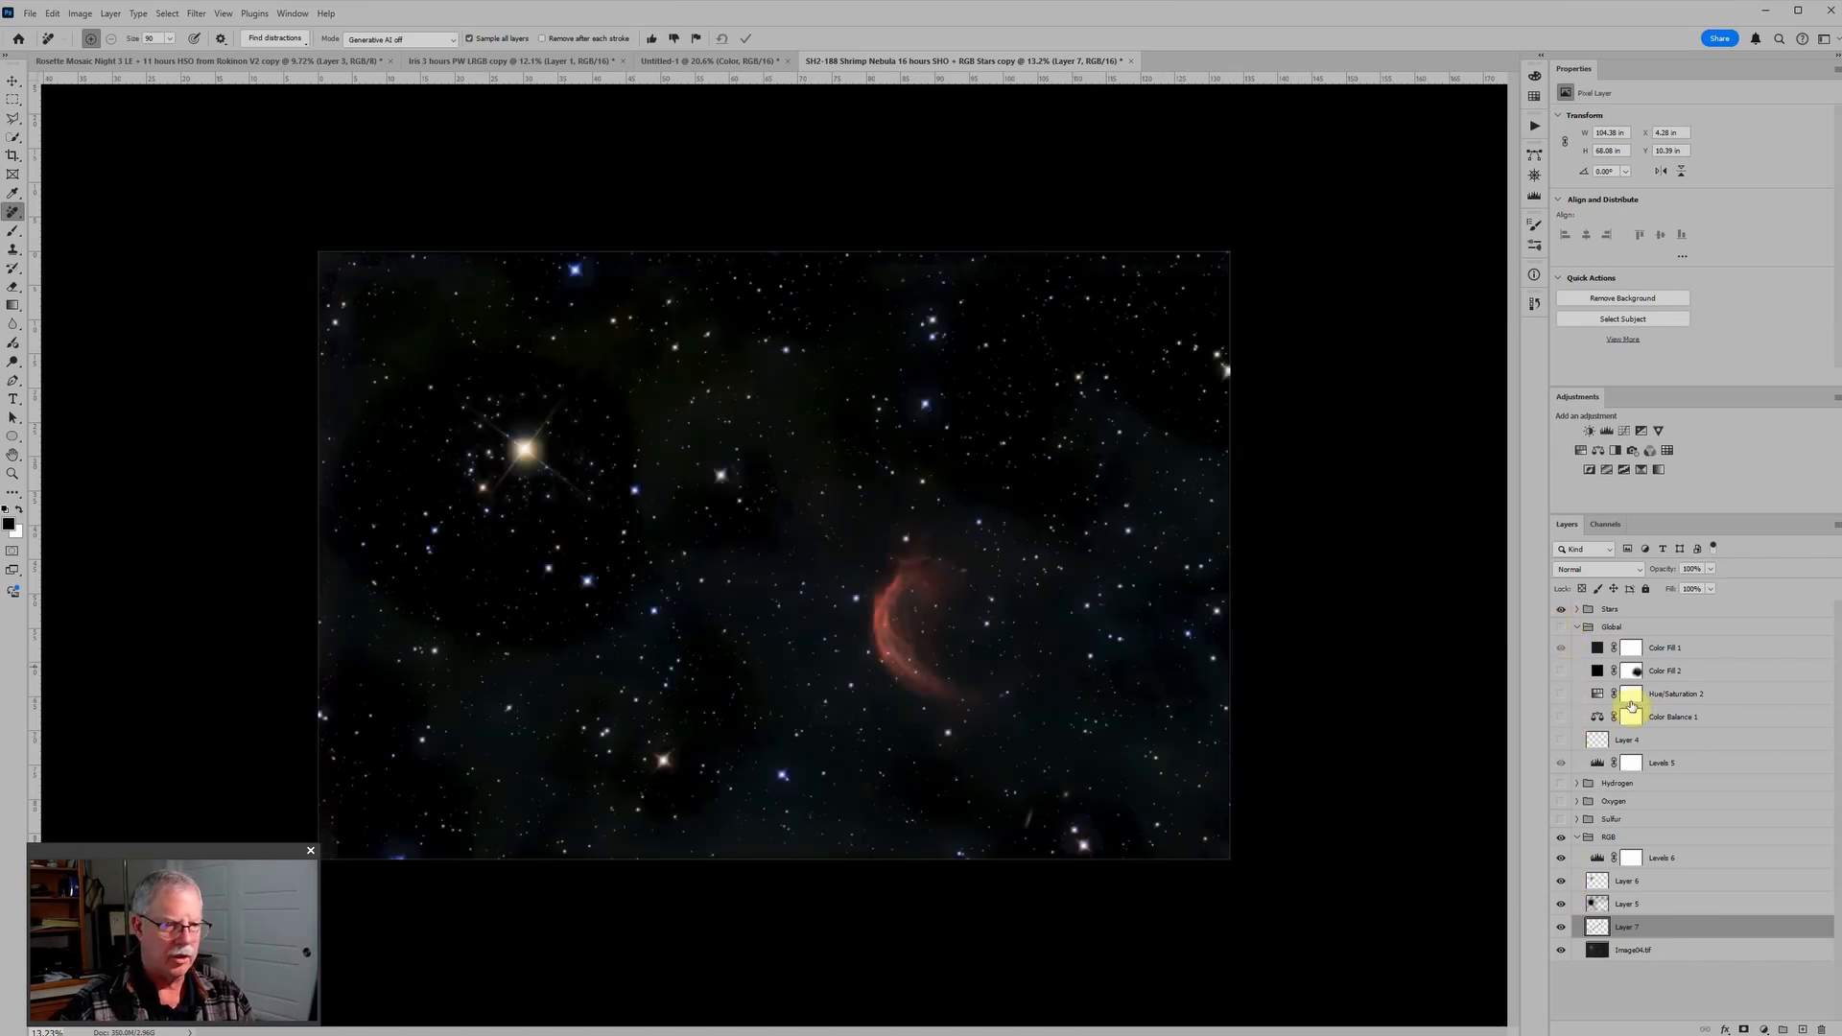
{"action": "left_click", "coordinate": [1563, 651]}
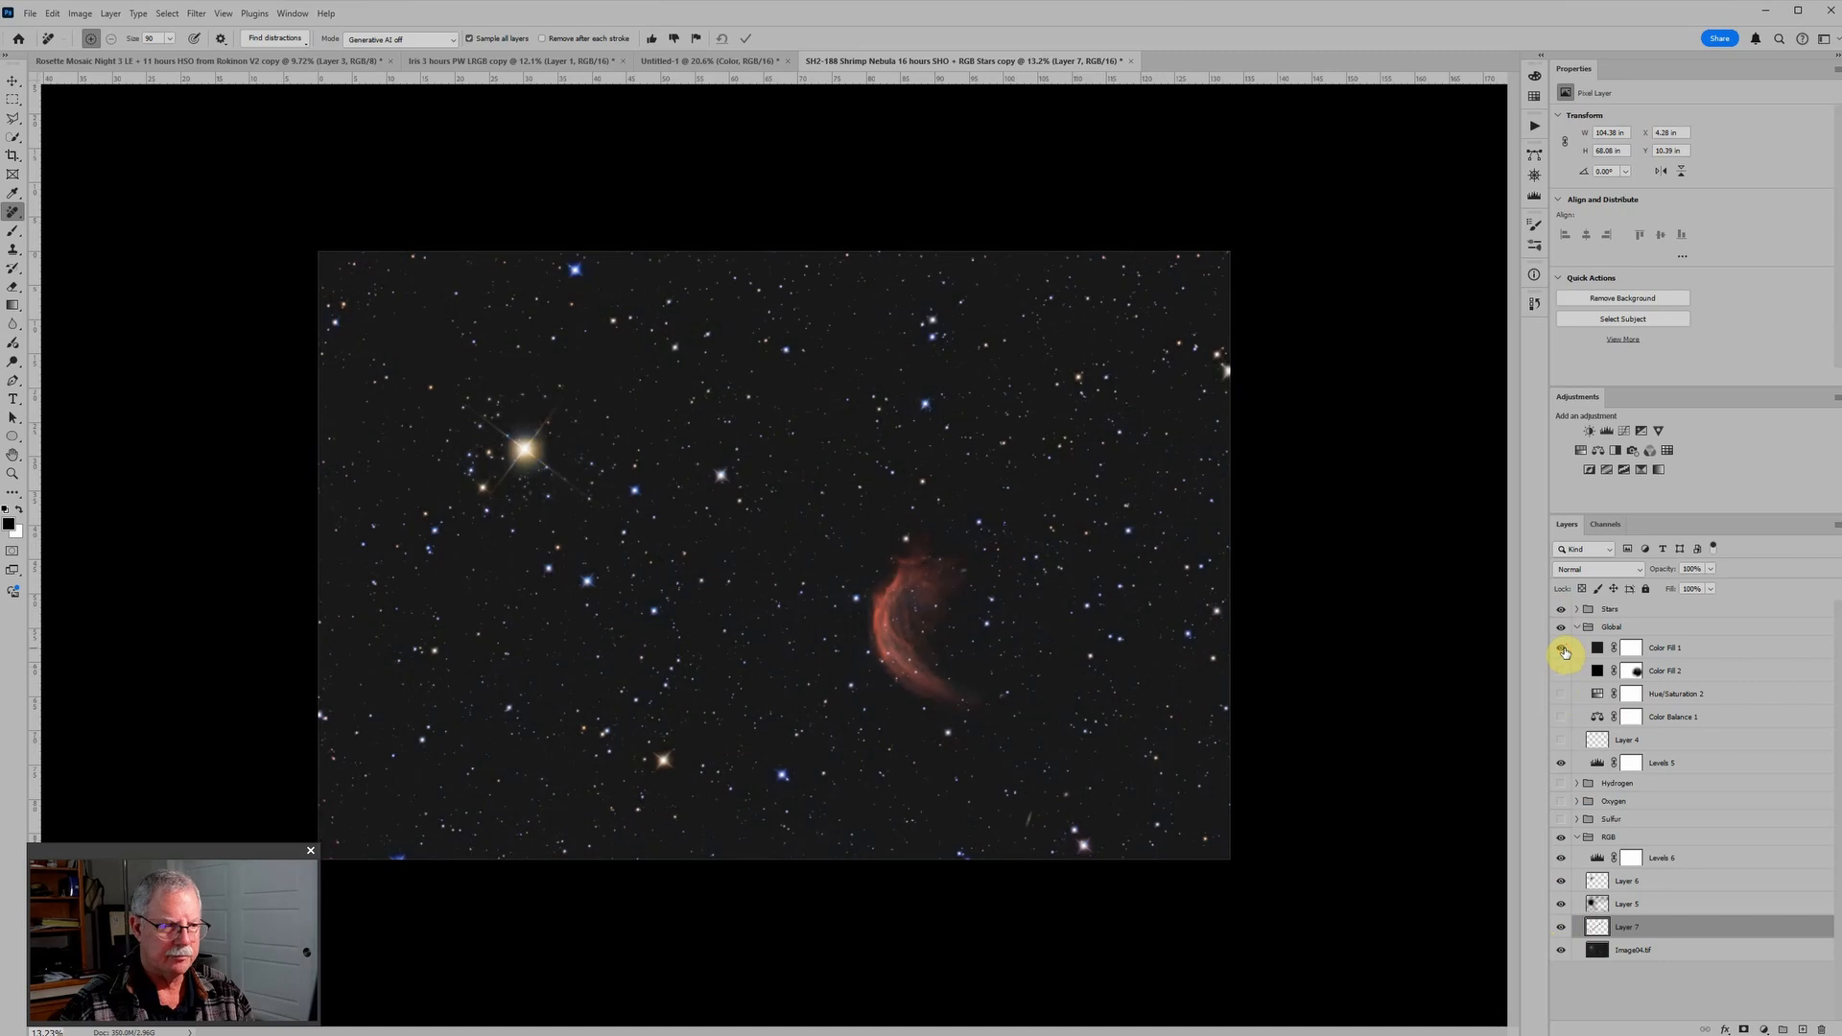
{"action": "scroll", "coordinate": [866, 578], "scroll_direction": "down", "scroll_amount": 3}
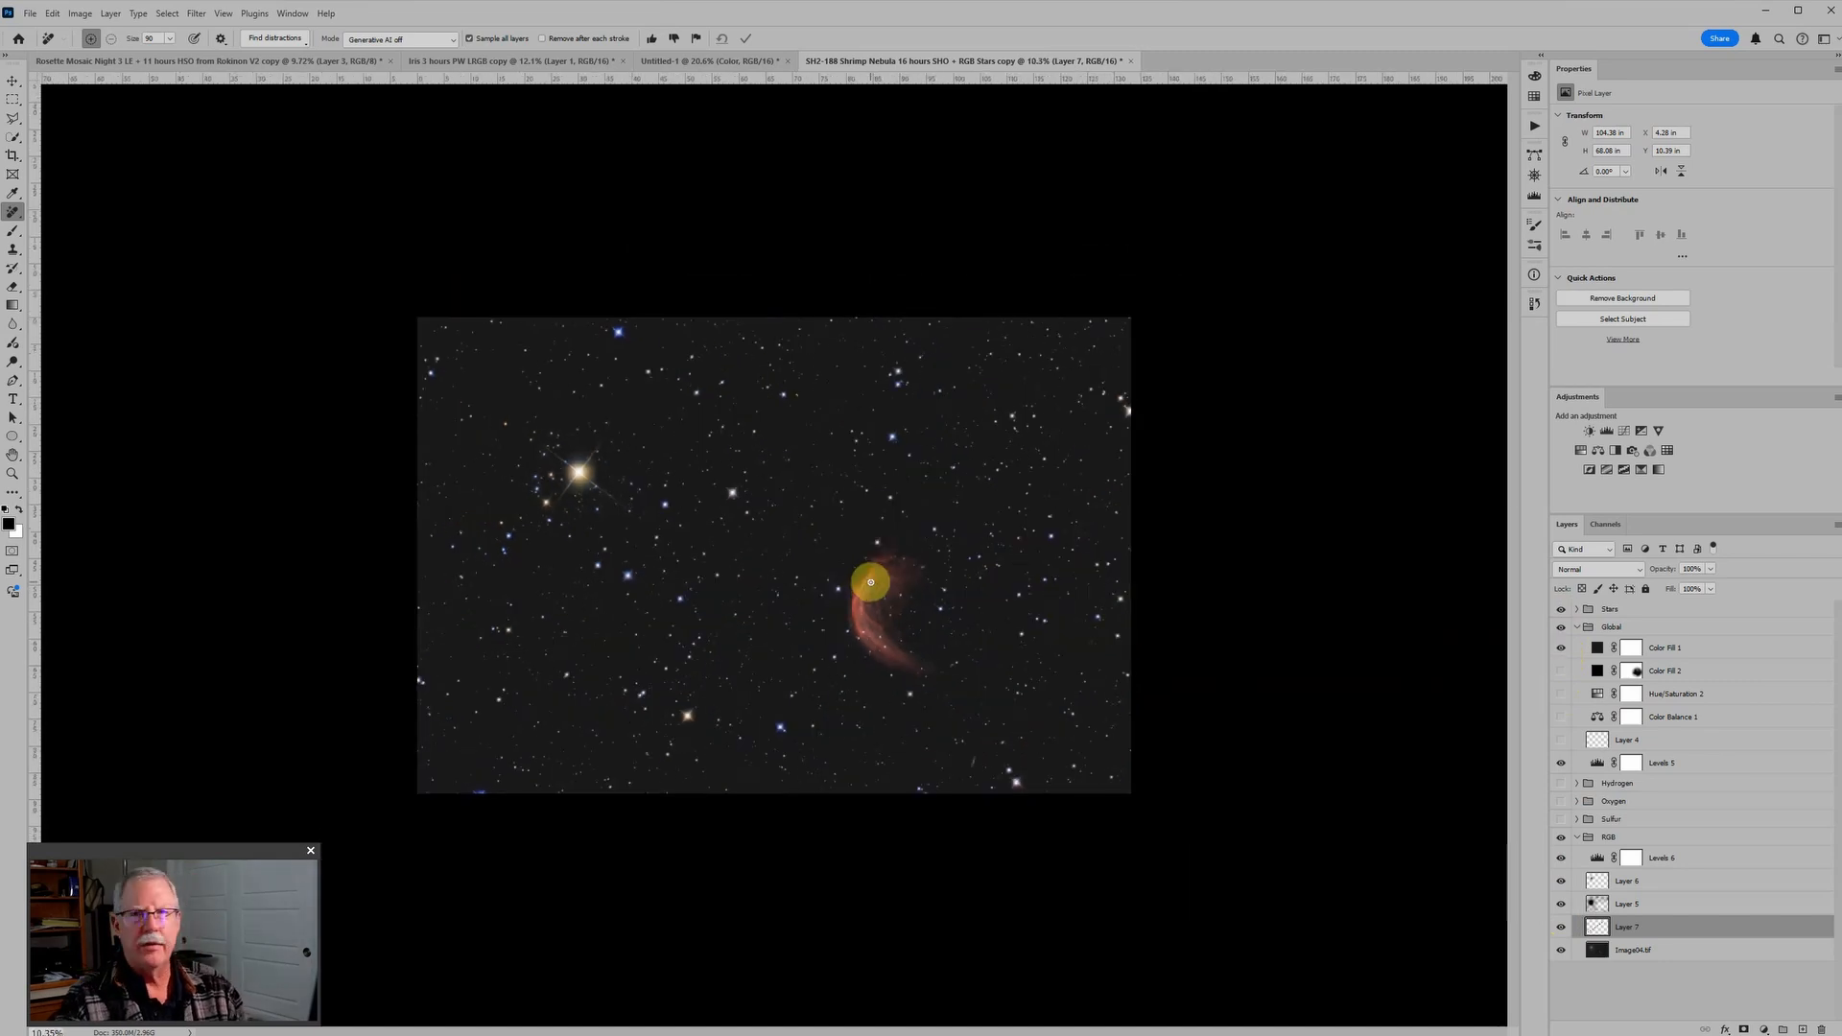